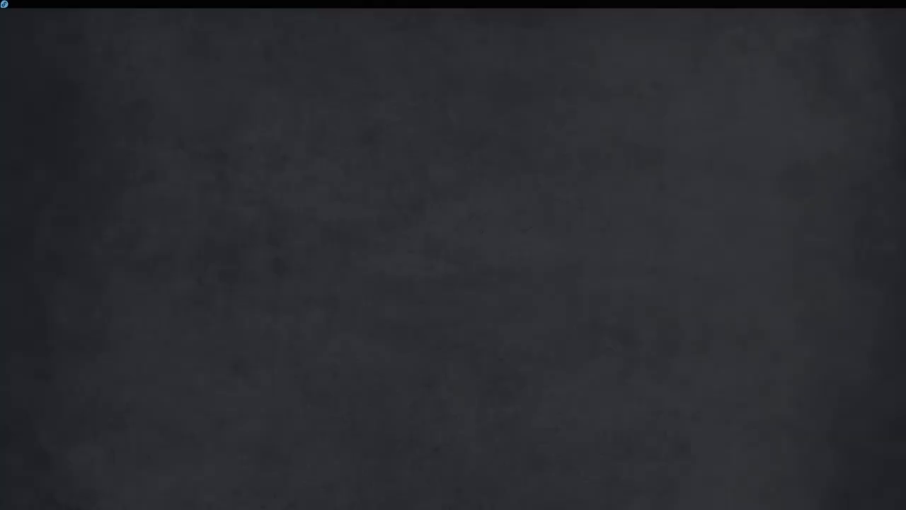
Launch the 2022-08-07 Krita 5.1 RC1 build from Krita Vanilla Testing and shrink its window.
click(5, 7)
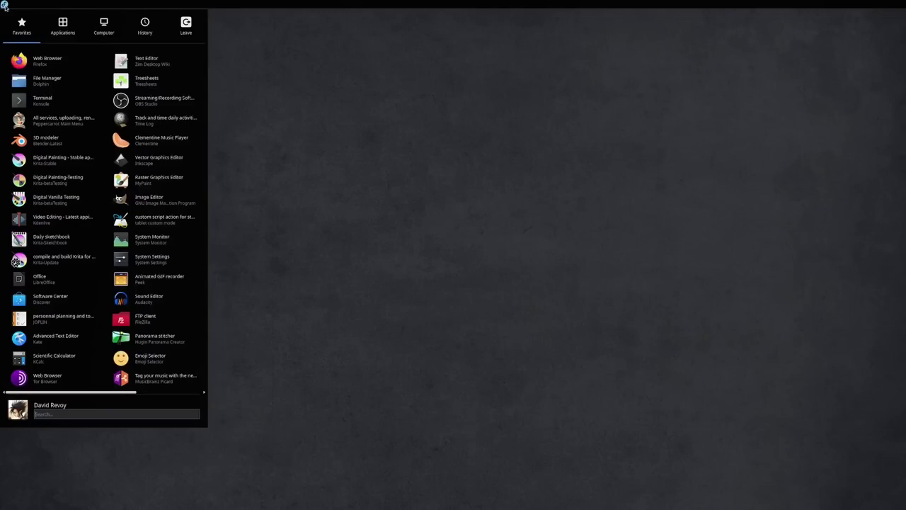
click(42, 200)
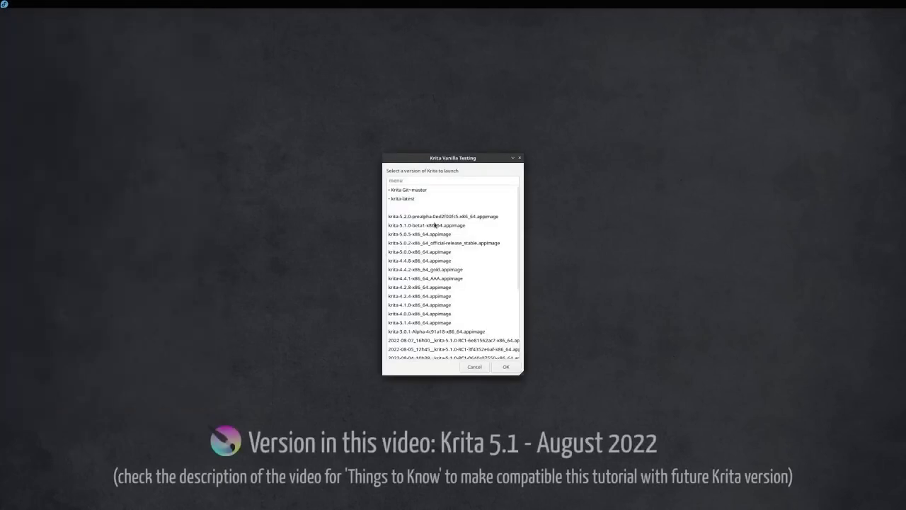
scroll(446, 255, down, 3)
scroll(471, 265, down, 2)
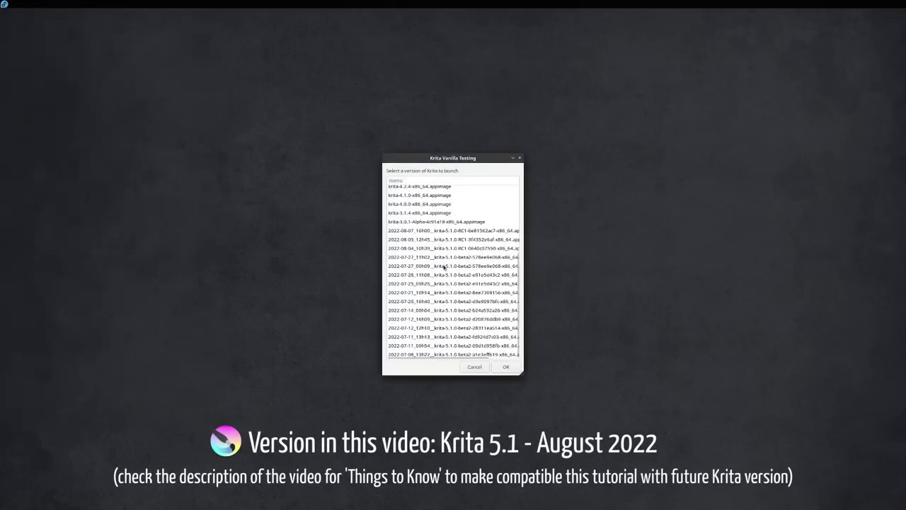
double_click(432, 231)
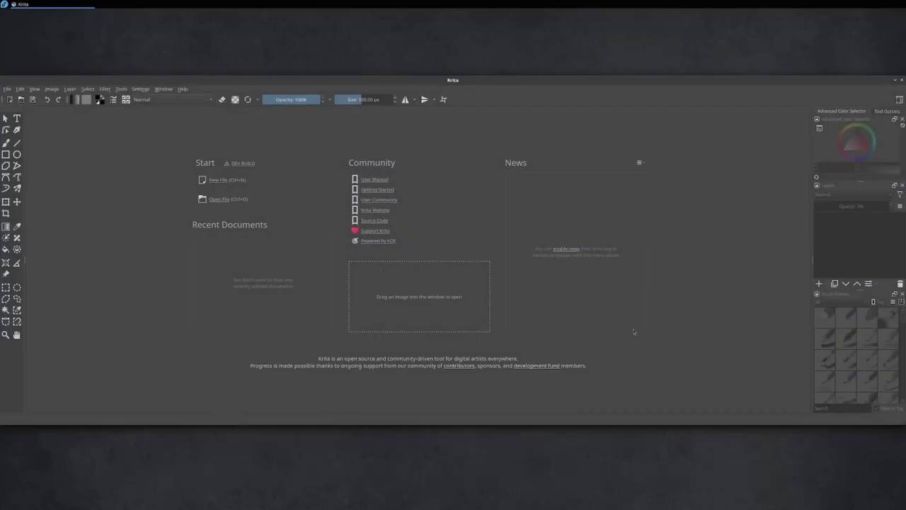
drag(905, 76, 725, 41)
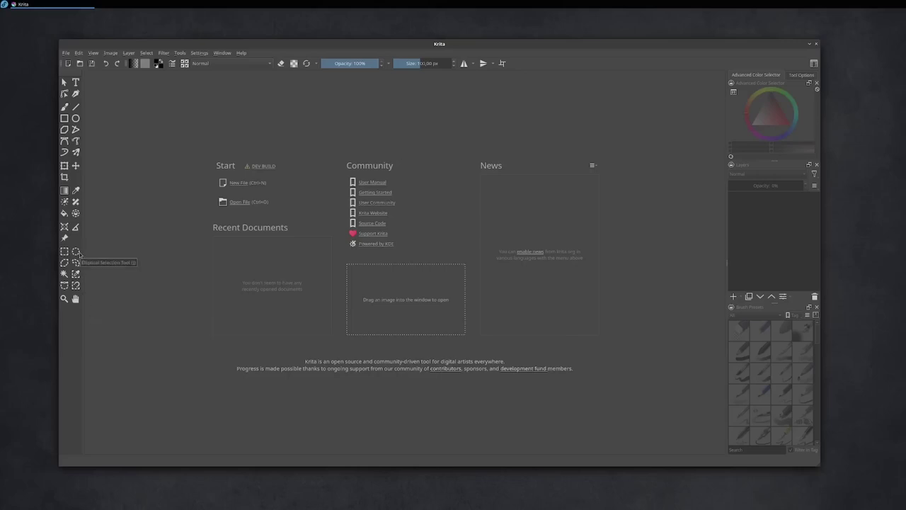
Create a new 2480 × 3508 px Custom Document from the Start page.
click(240, 184)
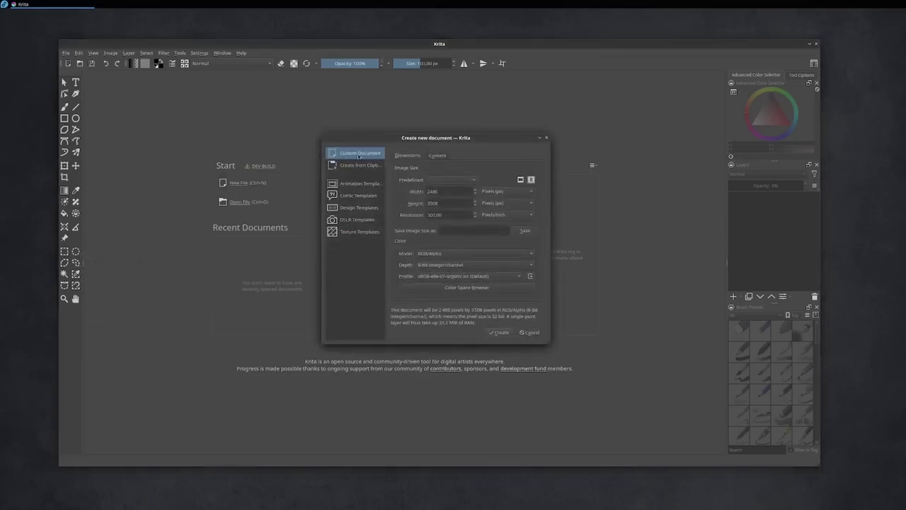
click(500, 333)
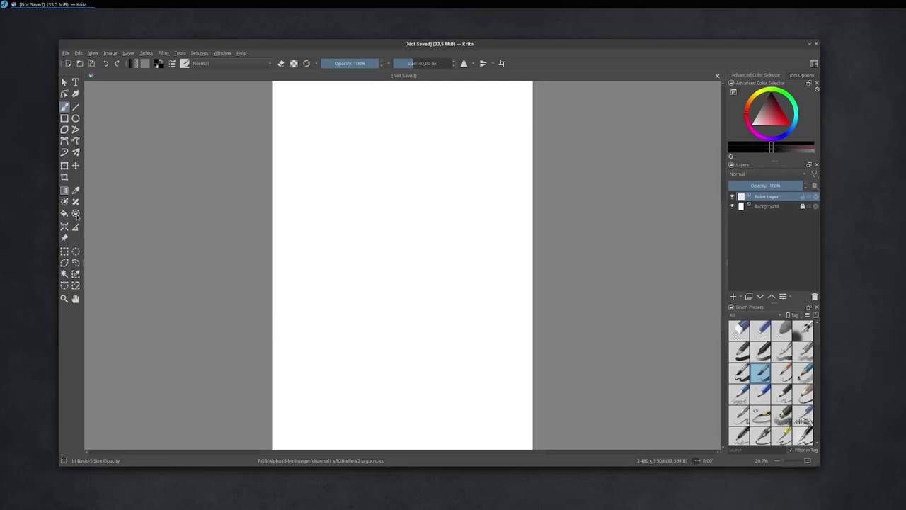
Set the toolbox icon size to 16x16 and narrow the toolbox to a single column.
right_click(73, 177)
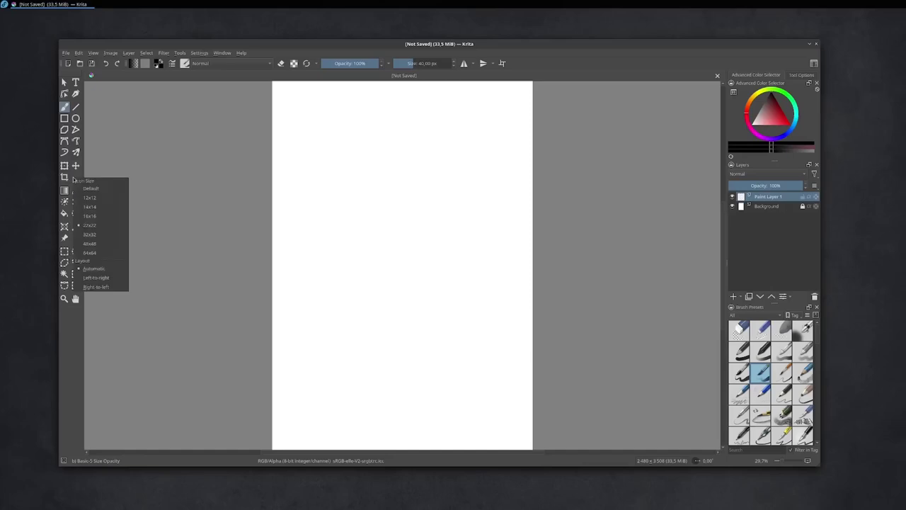
click(88, 216)
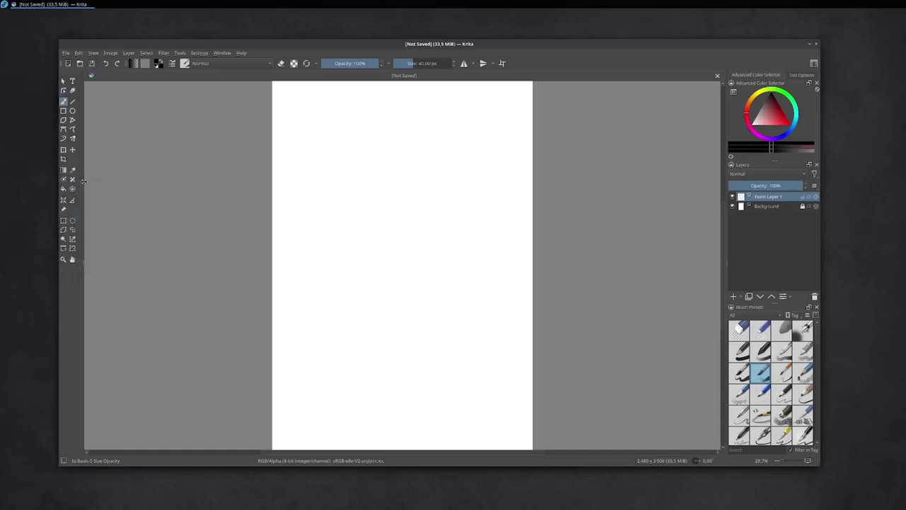
drag(83, 182, 68, 180)
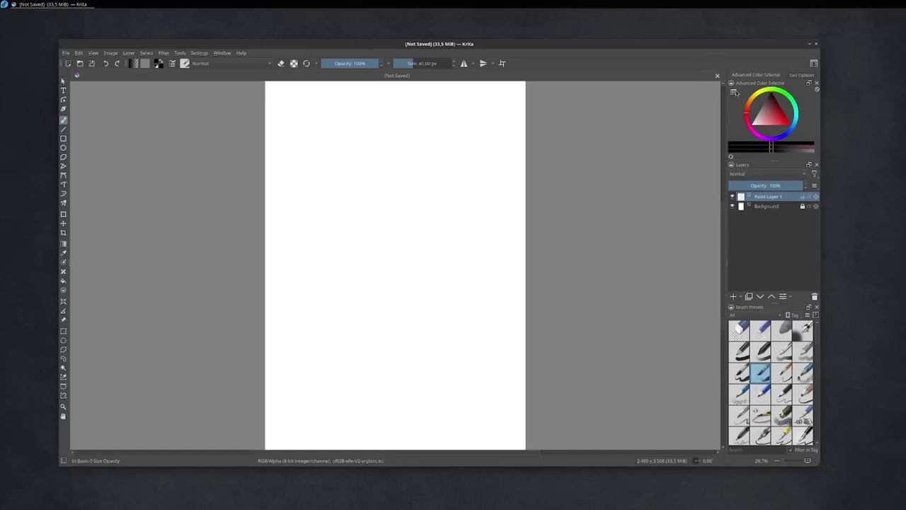
Set the Advanced Color Selector shape to a square inside a hue ring.
click(734, 93)
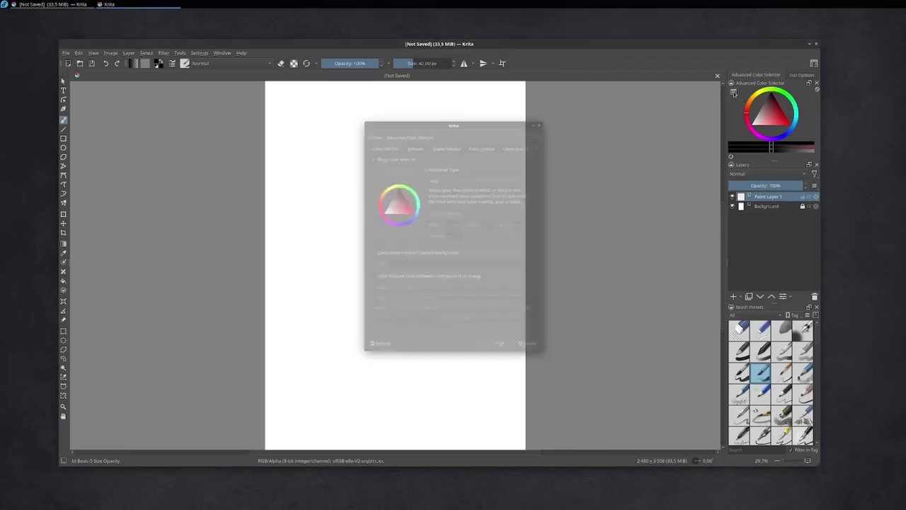
click(382, 202)
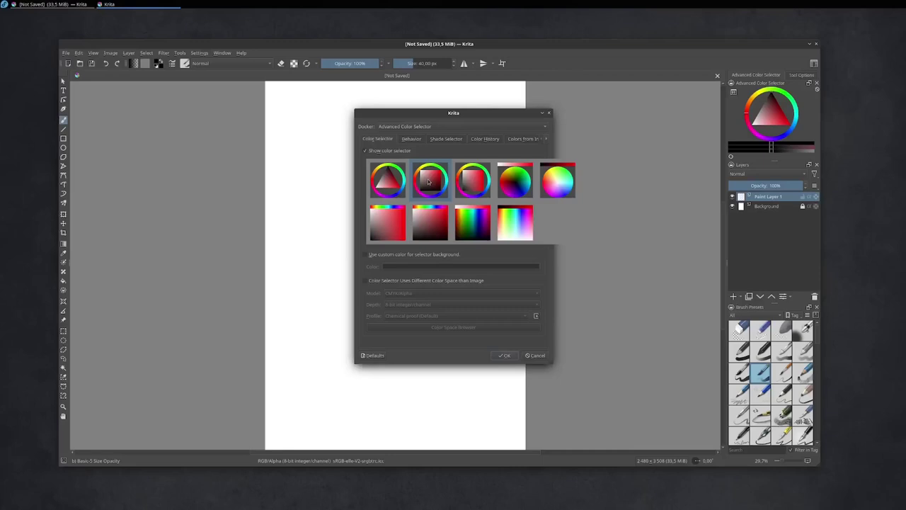
click(428, 182)
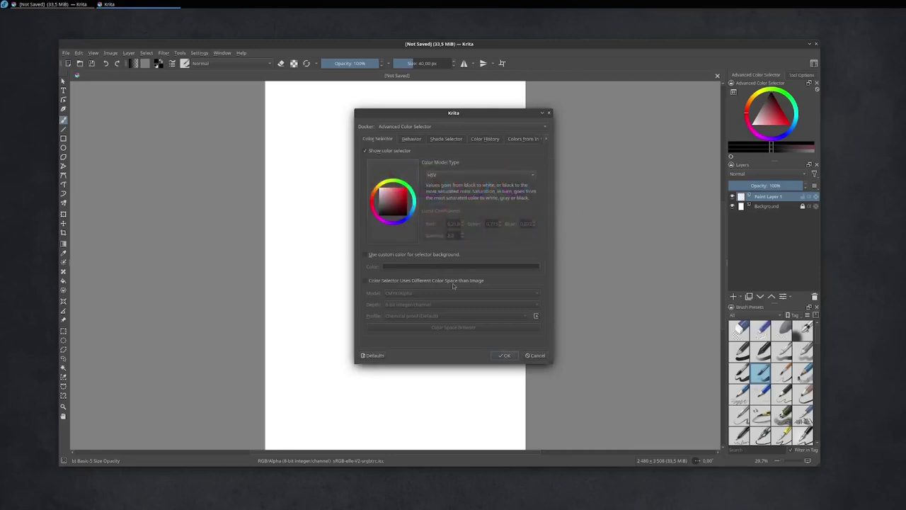
click(505, 355)
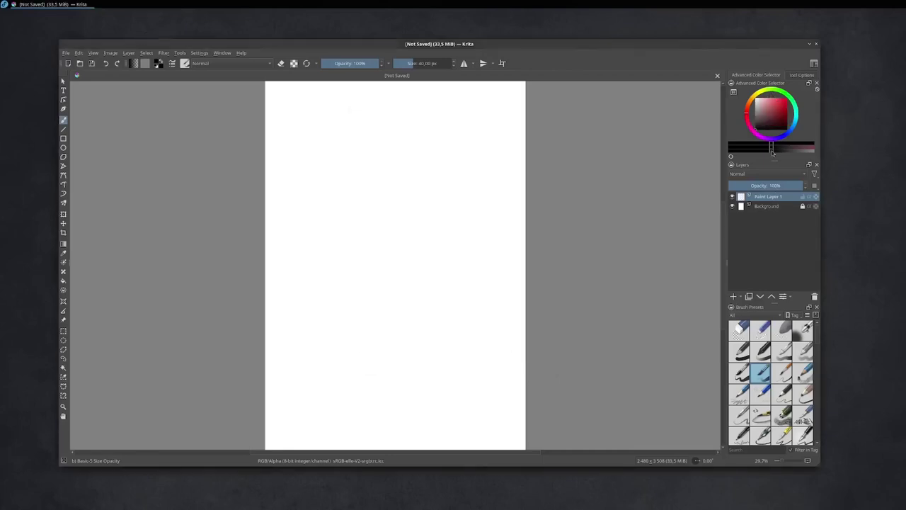
Enlarge the colour selector panel and test picking dark, grey and white tones.
drag(774, 160, 774, 214)
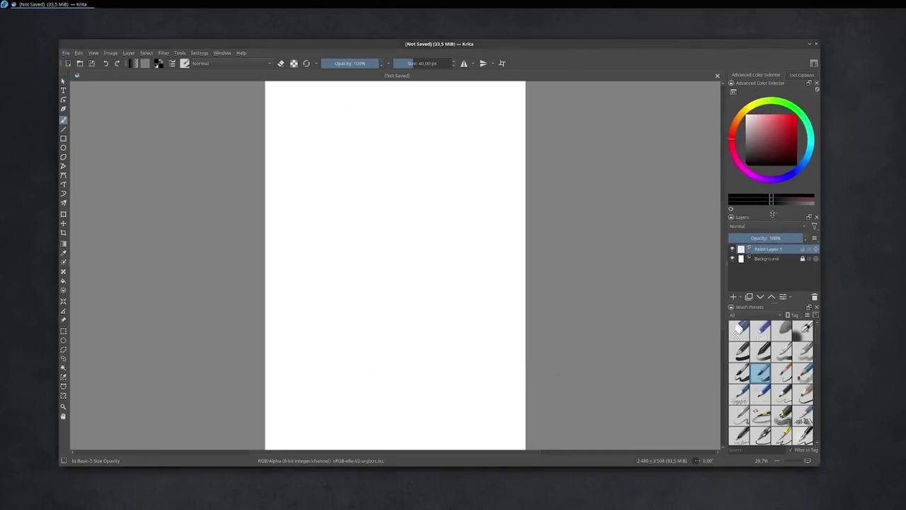
drag(747, 161, 740, 112)
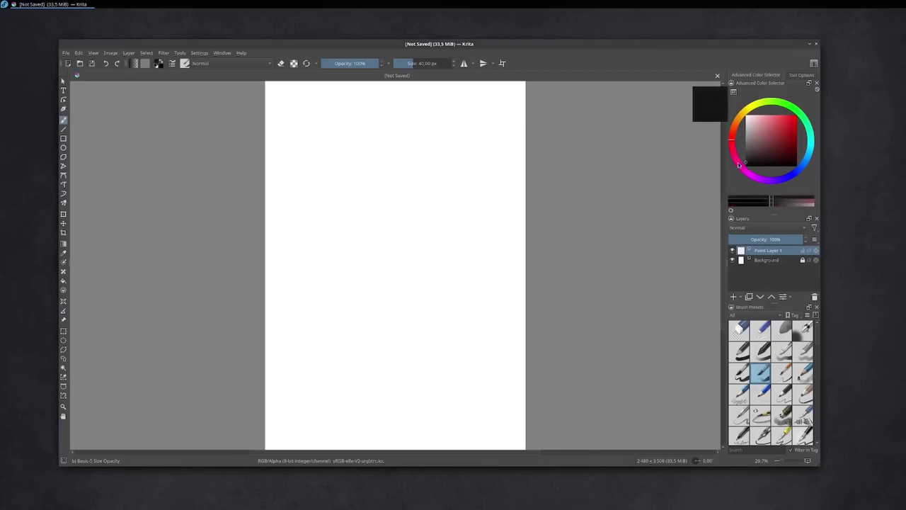
drag(739, 114, 739, 145)
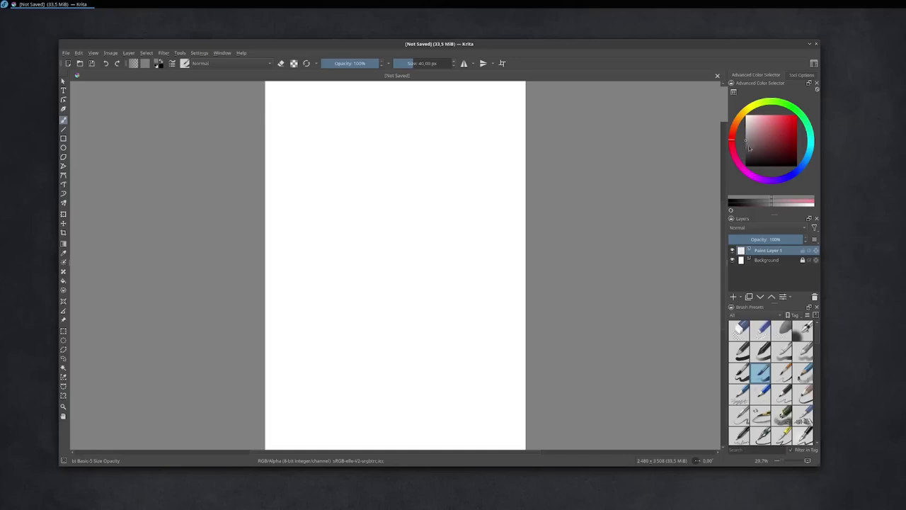
mouse_move(750, 148)
mouse_down()
mouse_move(738, 105)
mouse_move(738, 163)
mouse_up()
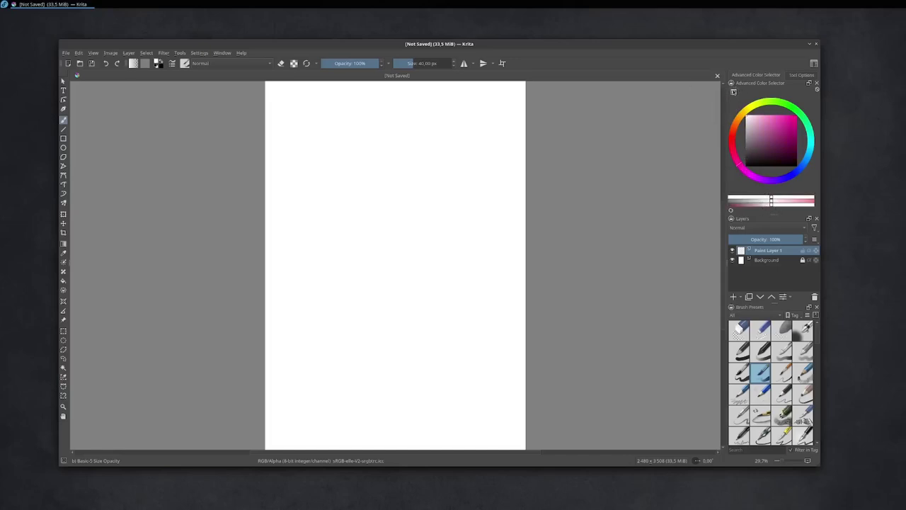
Set the Advanced Color Selector's Shade Selector type to Do Not Show.
click(733, 92)
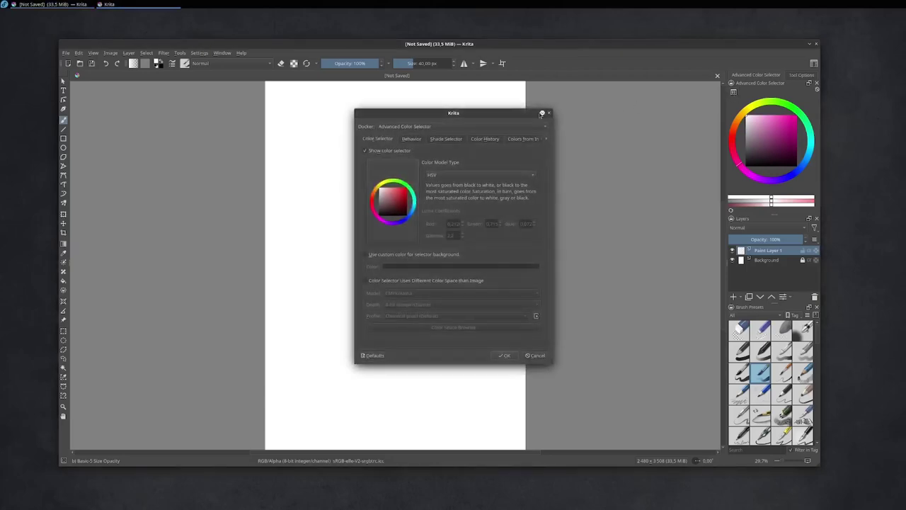
click(445, 139)
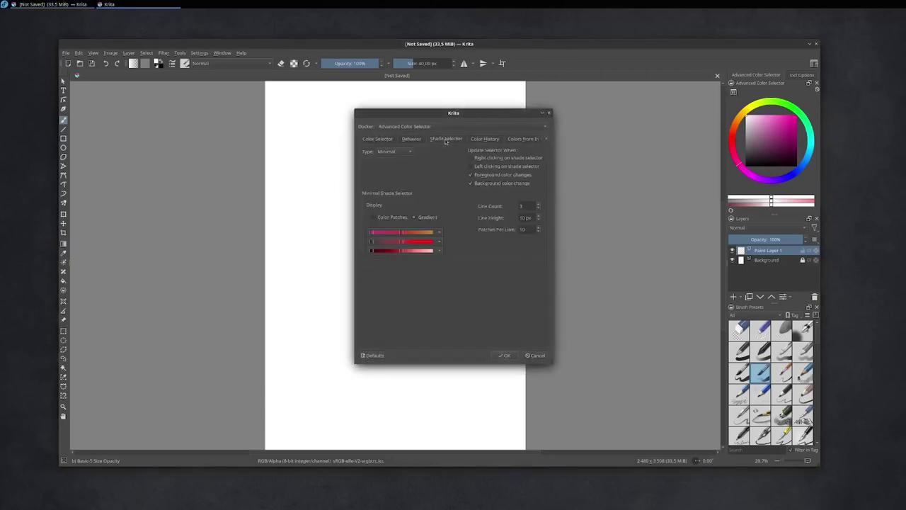
click(392, 153)
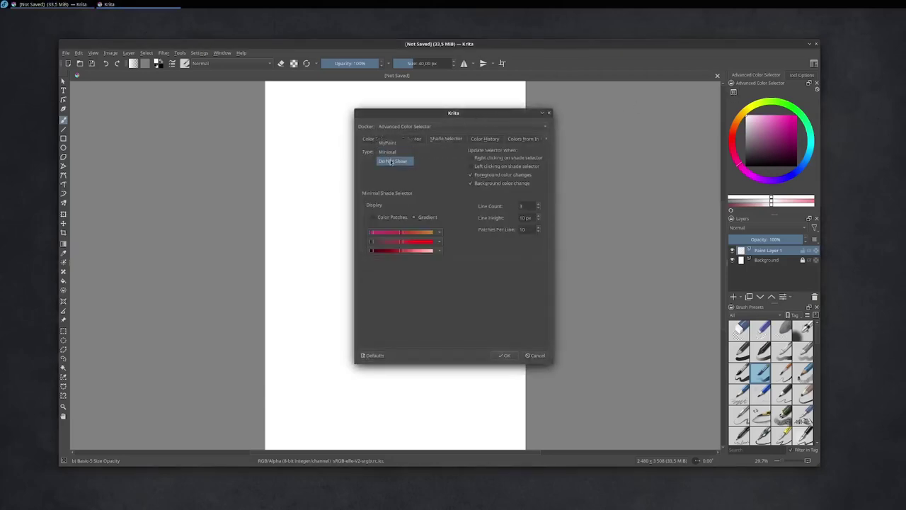
click(392, 162)
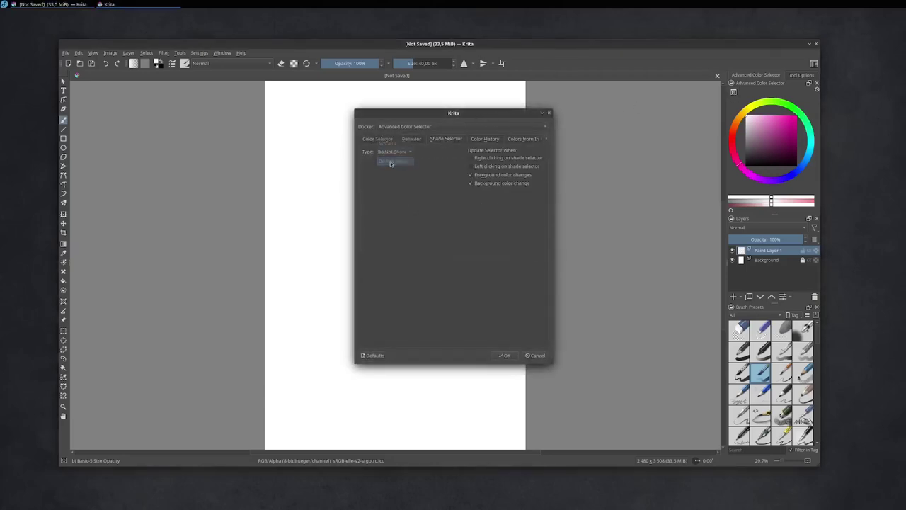
click(505, 355)
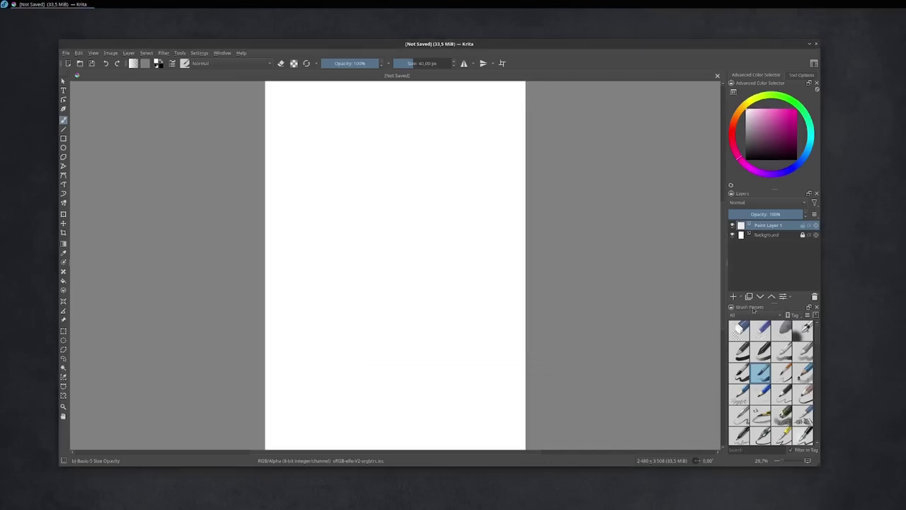
Float the Brush Presets panel over the canvas, then move it back toward the right dock.
drag(753, 308, 564, 159)
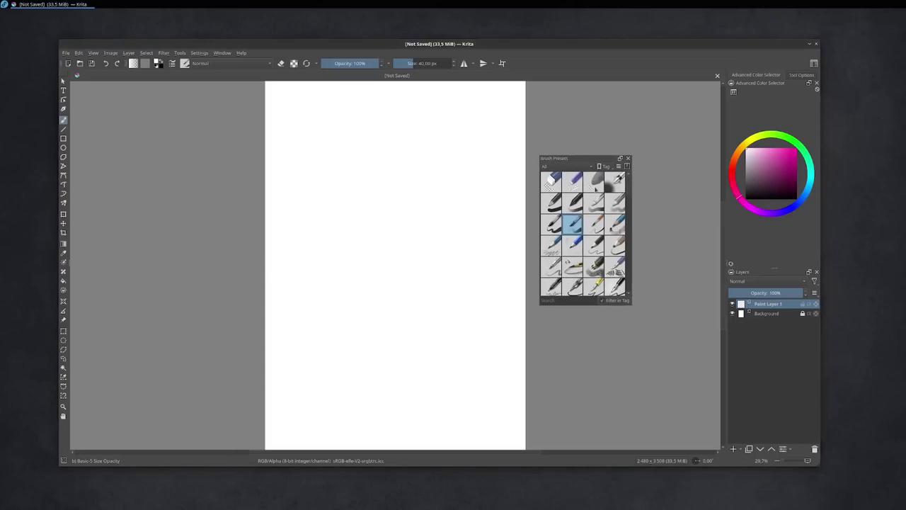
drag(579, 161, 596, 186)
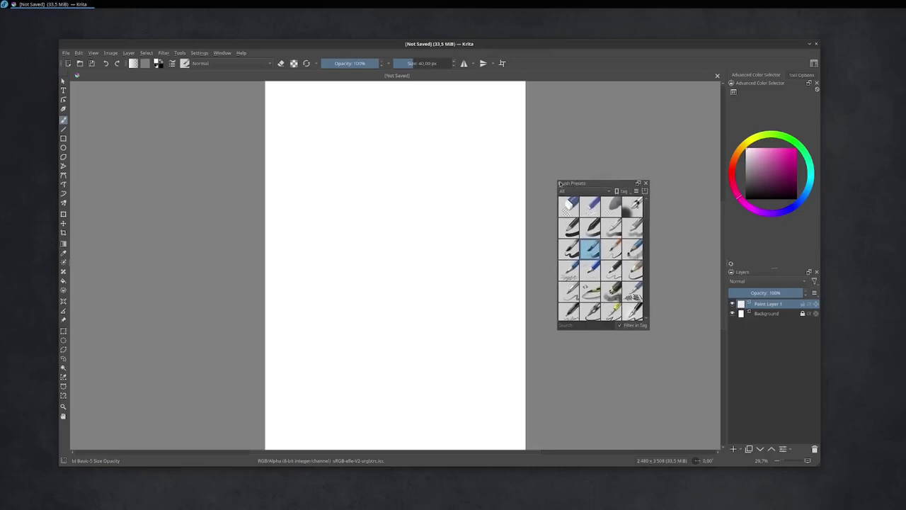
mouse_move(582, 186)
mouse_down()
mouse_move(532, 270)
mouse_move(592, 268)
mouse_move(715, 147)
mouse_up()
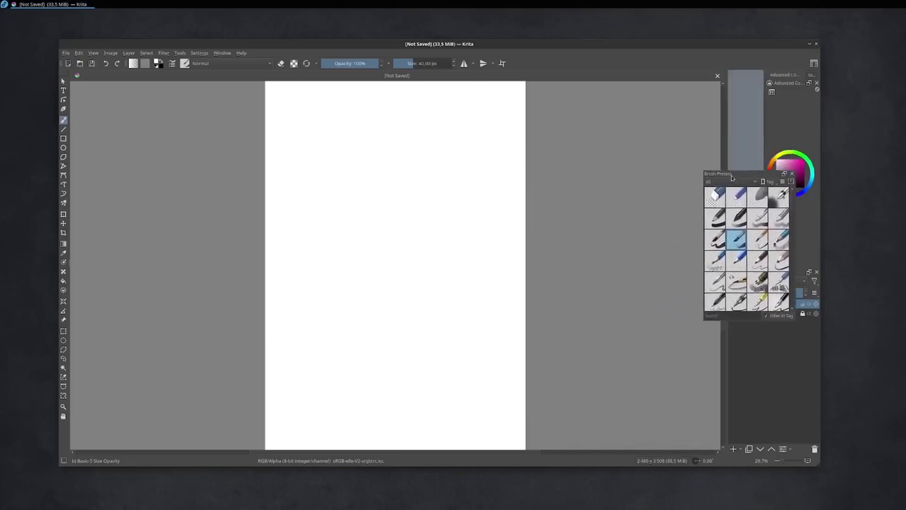
mouse_move(715, 148)
mouse_down()
mouse_move(603, 209)
mouse_move(736, 177)
mouse_up()
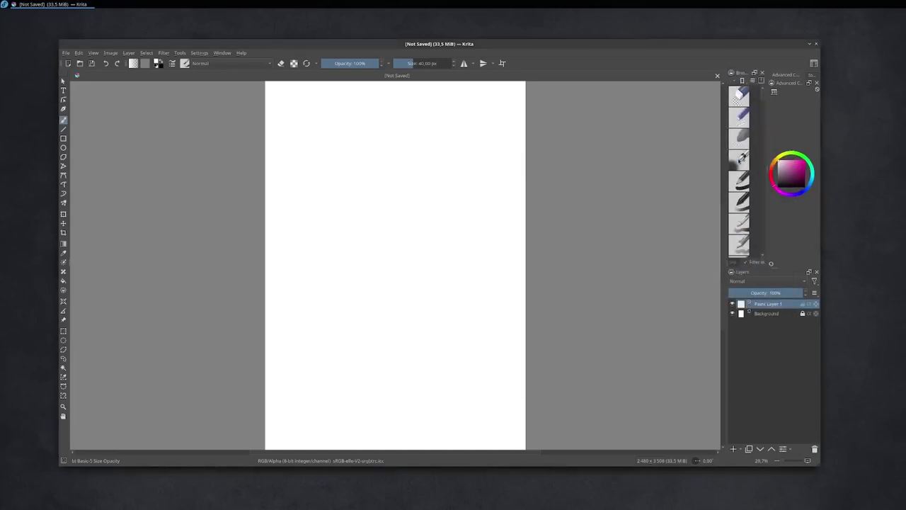
Redock the Layers panel below the colour selector and widen the brush presets to two columns.
mouse_move(737, 275)
mouse_down()
mouse_move(775, 423)
mouse_move(775, 407)
mouse_up()
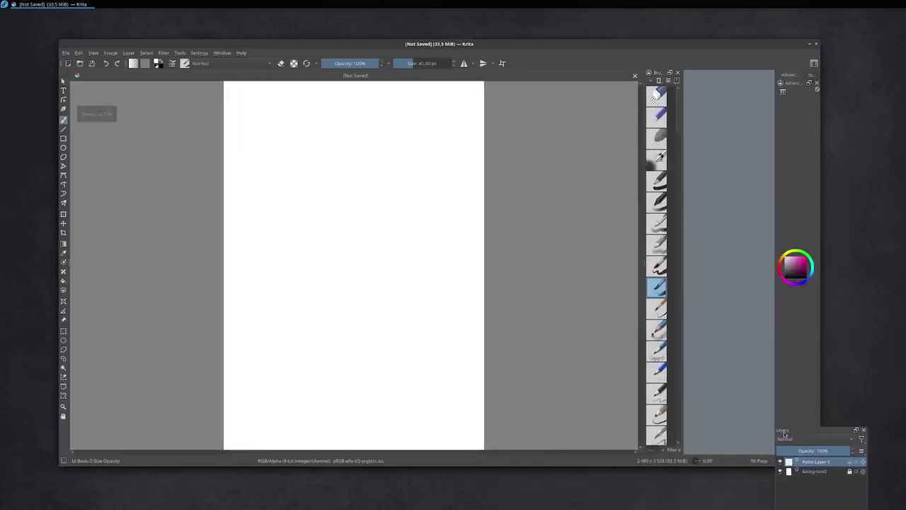
drag(776, 405, 758, 338)
drag(790, 438, 774, 389)
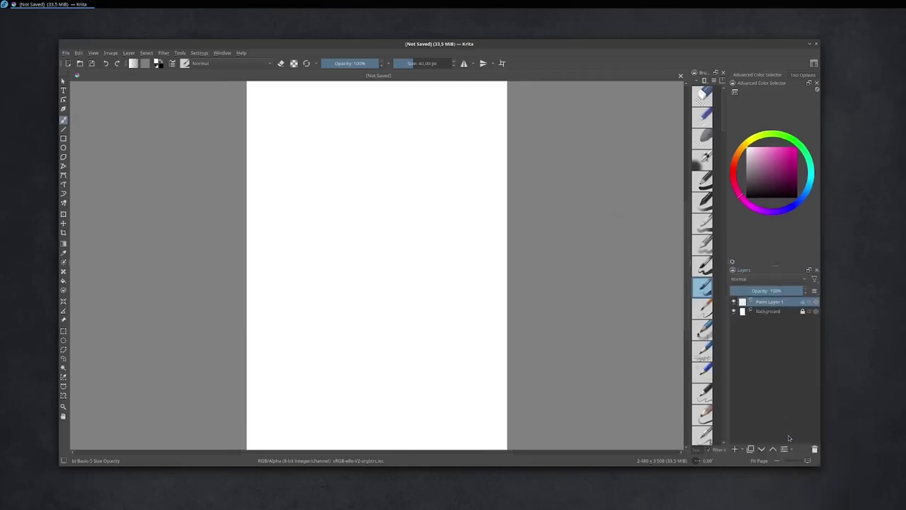
drag(776, 265, 772, 194)
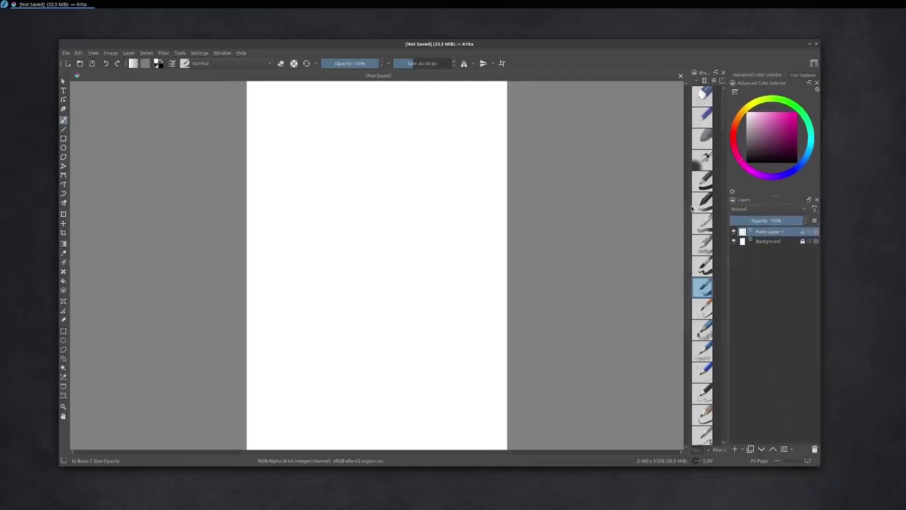
mouse_move(689, 209)
mouse_down()
mouse_move(677, 208)
mouse_move(745, 203)
mouse_up()
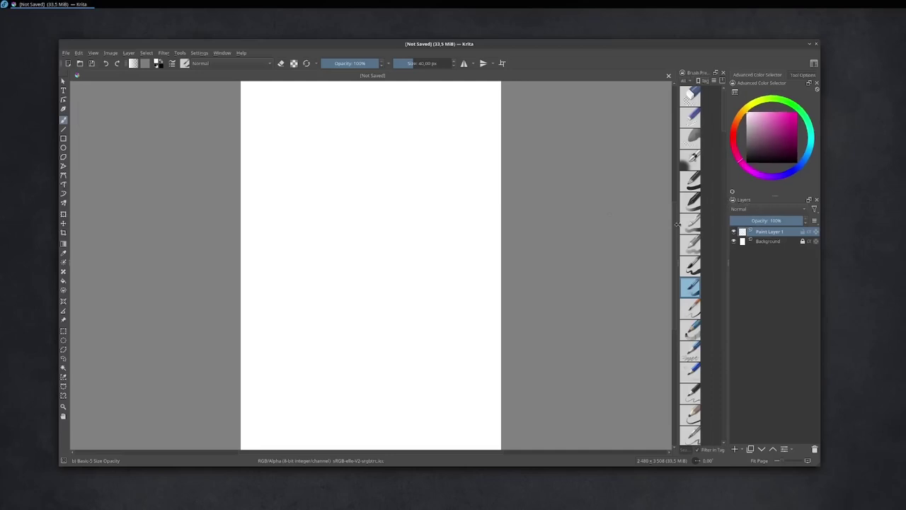
drag(677, 227, 665, 224)
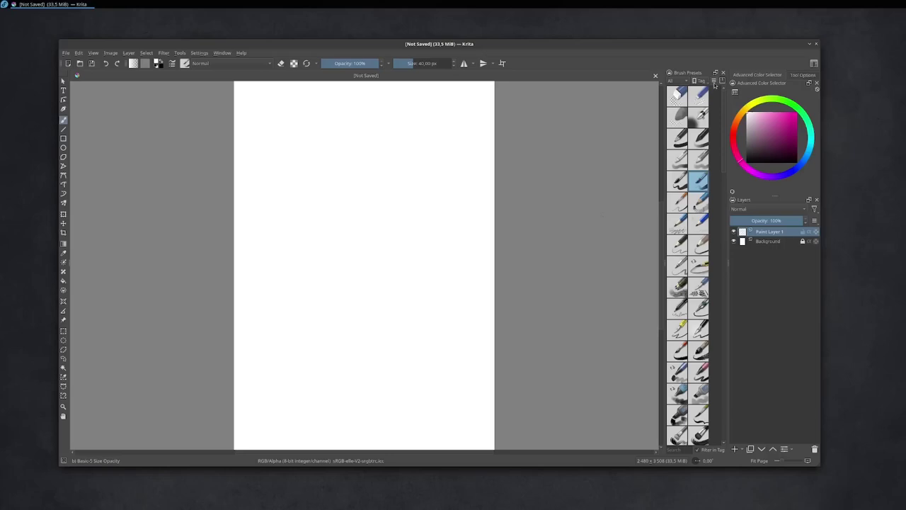
Reduce the brush preset Icon Size so thumbnails fit in three columns.
click(715, 81)
drag(746, 124, 735, 125)
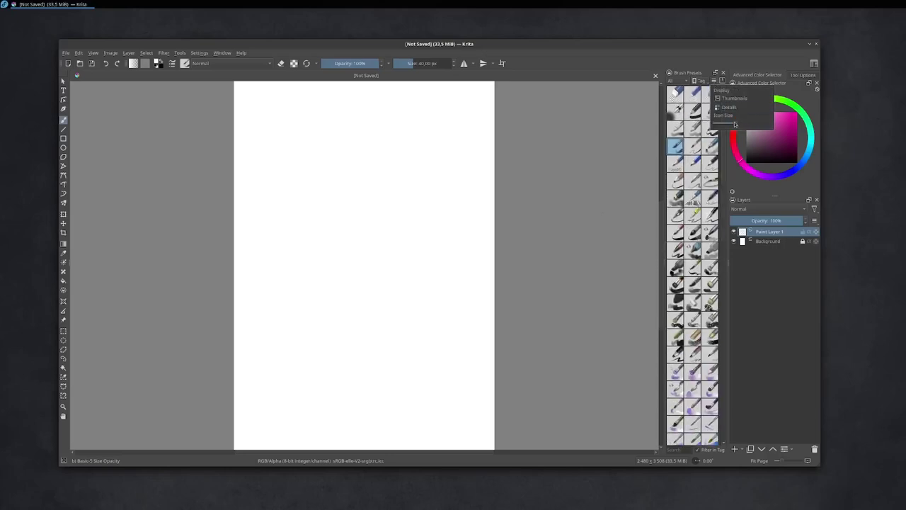
key(Escape)
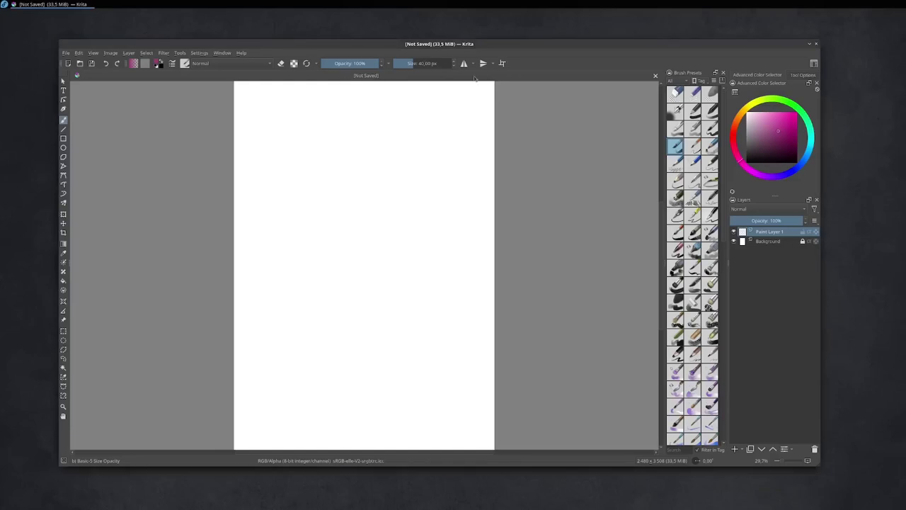
Create two more blank 2480 × 3508 documents via File > New.
click(65, 53)
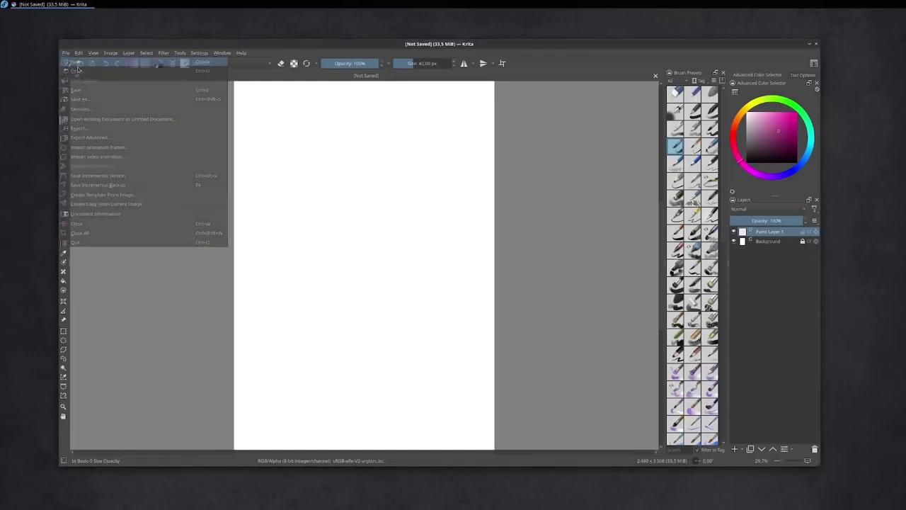
click(81, 61)
click(498, 333)
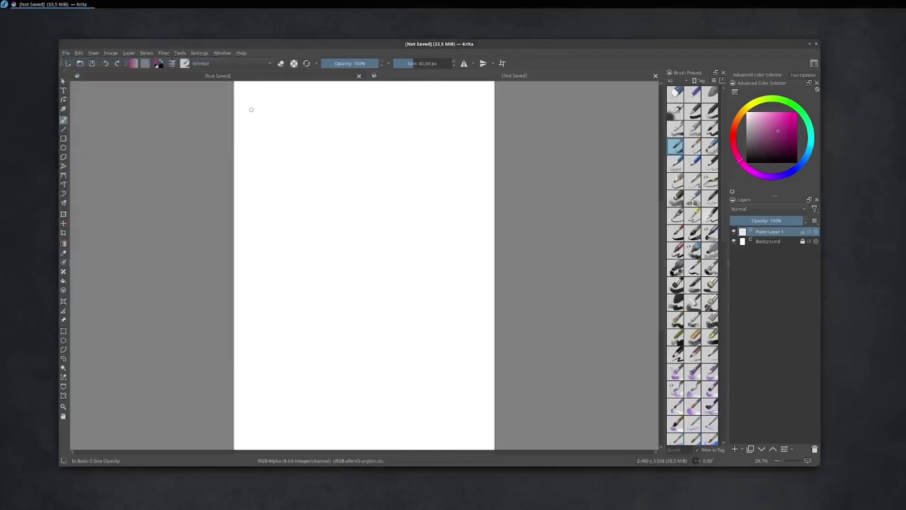
click(66, 53)
click(75, 62)
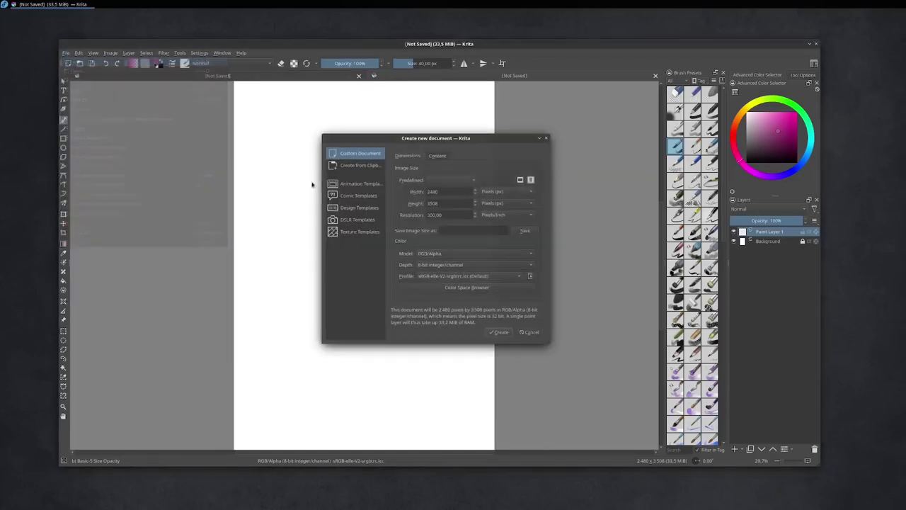
click(499, 333)
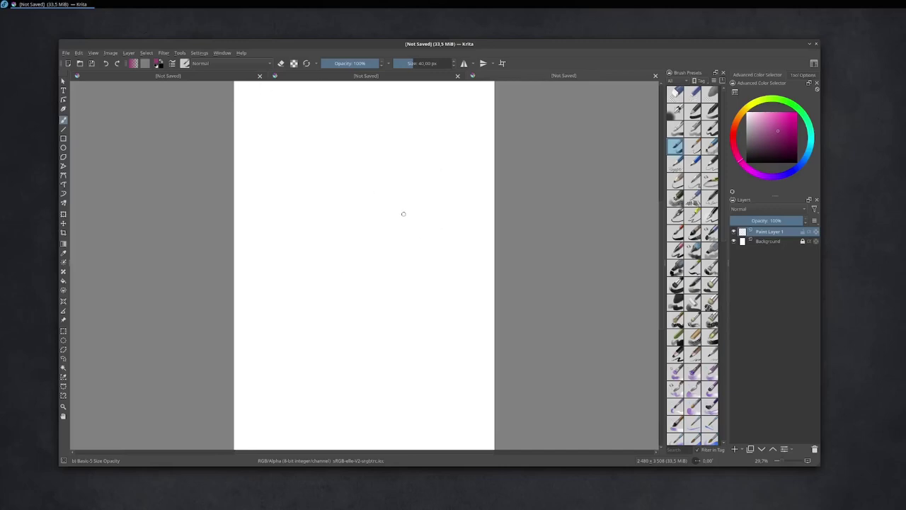
Set Multiple Document Mode to Subwindows in Configure Krita's Window settings.
click(222, 53)
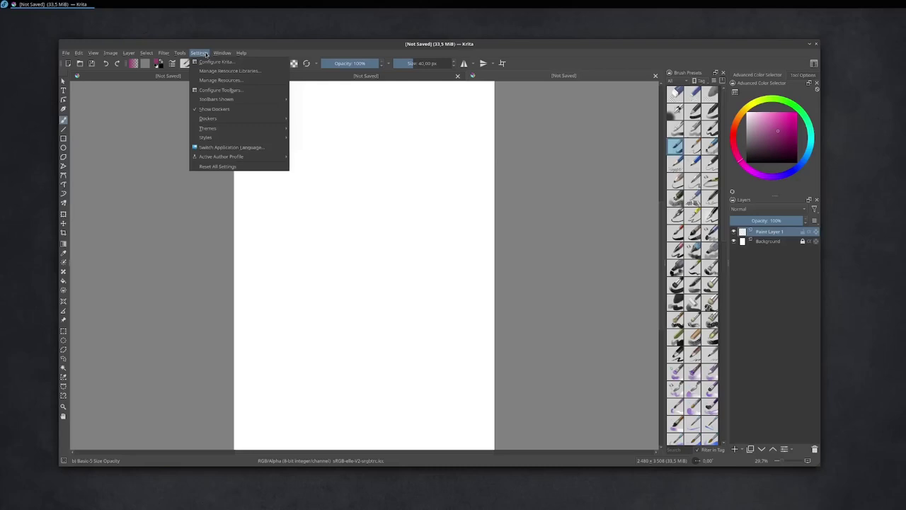
click(206, 63)
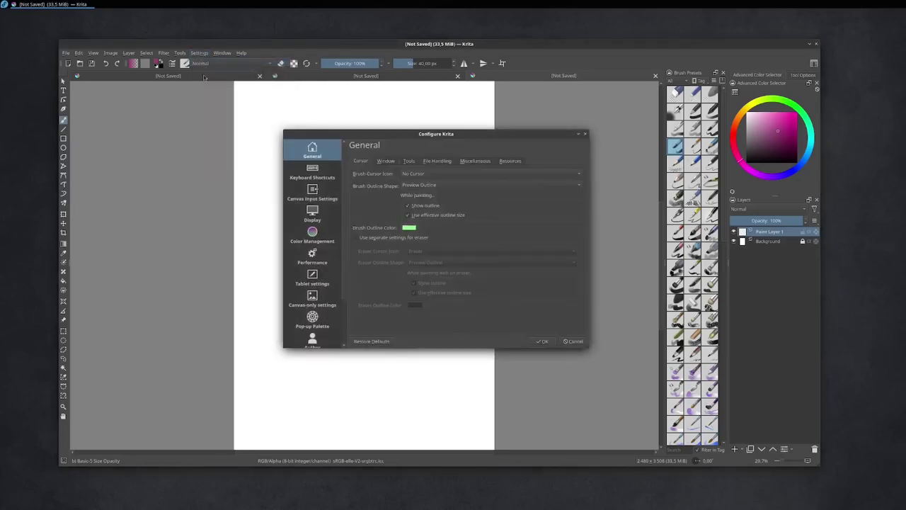
click(387, 161)
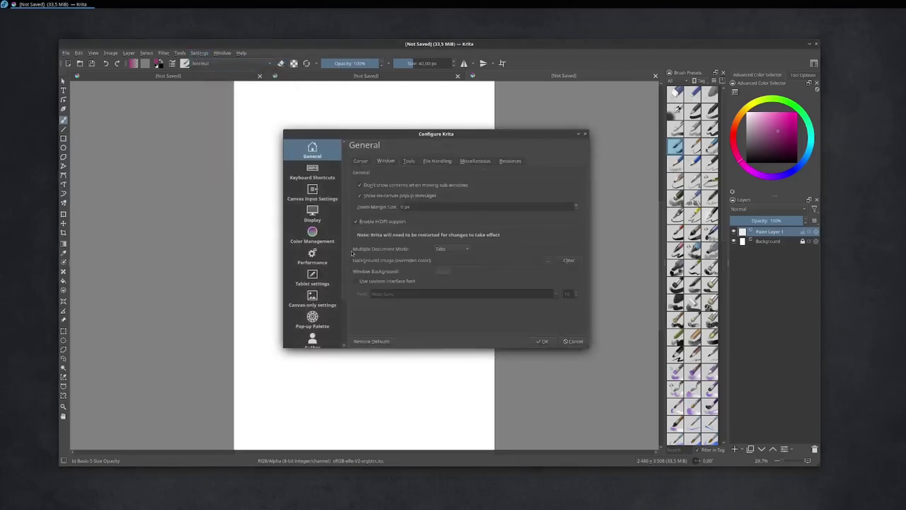
click(440, 252)
click(447, 242)
click(542, 342)
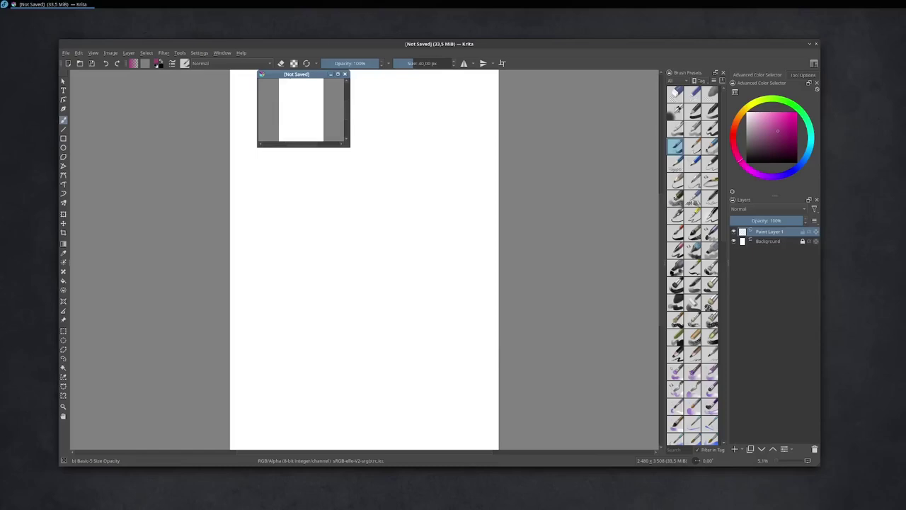
Maximize one document, draw a magenta doodle, then restore the floating subwindows.
click(338, 74)
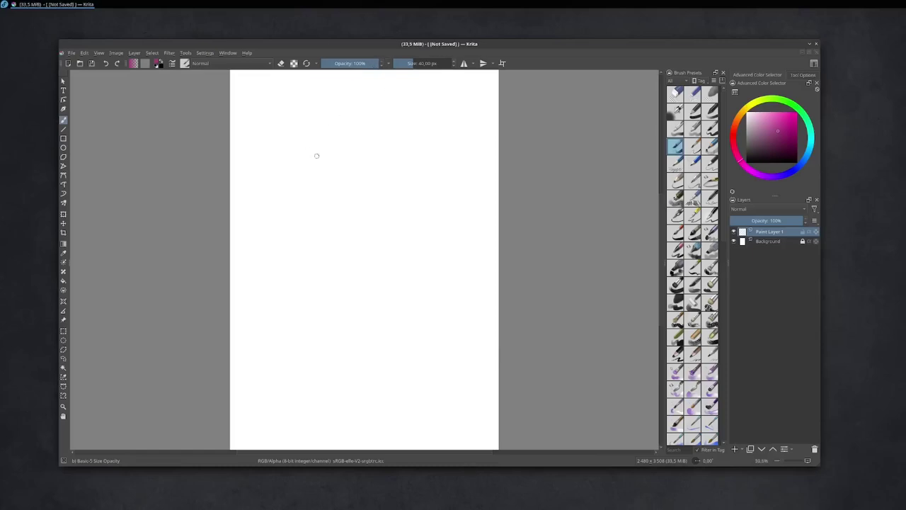
mouse_move(339, 223)
mouse_down()
mouse_move(364, 229)
mouse_move(384, 200)
mouse_move(389, 260)
mouse_move(464, 290)
mouse_up()
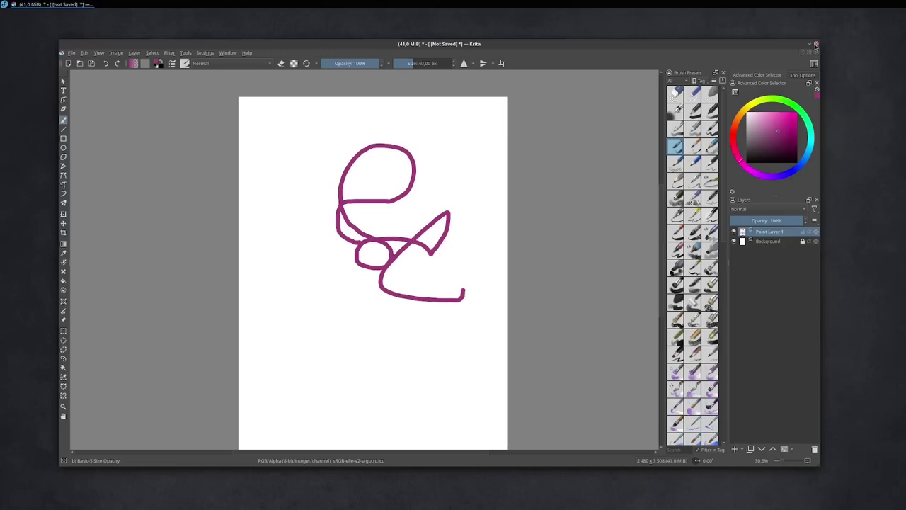
click(803, 53)
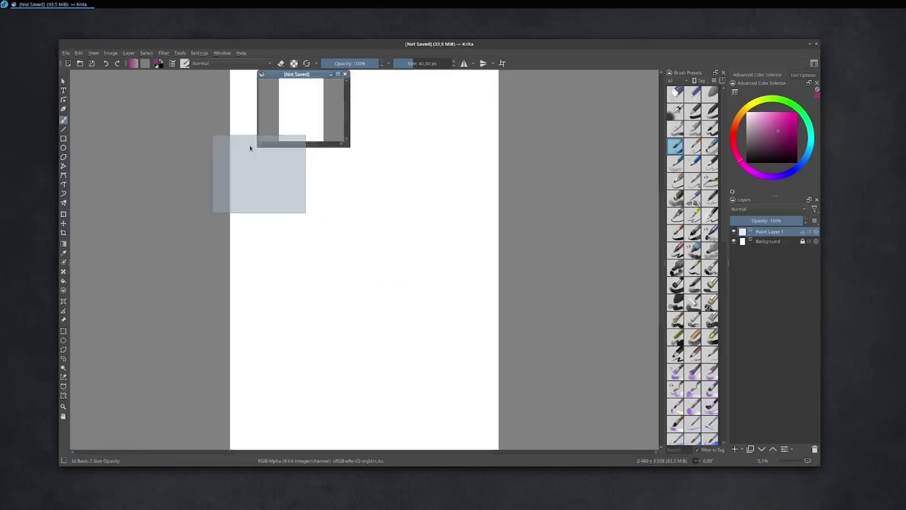
drag(250, 148, 135, 209)
Minimize, restore, resize and position the three subwindows, with the doodle document largest.
click(803, 55)
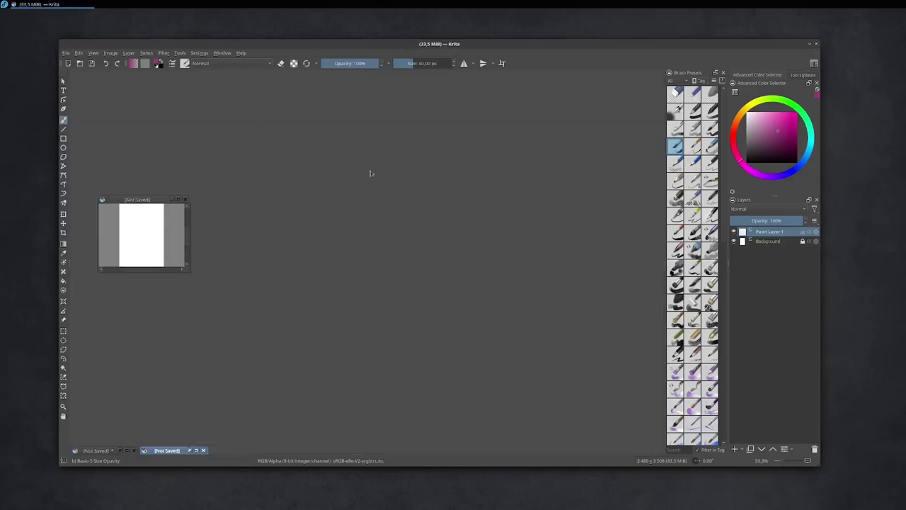
click(167, 450)
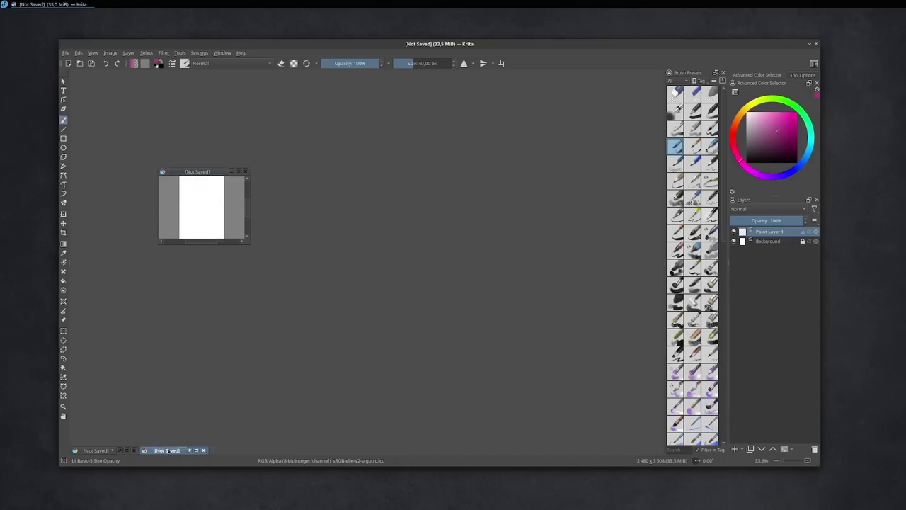
click(188, 450)
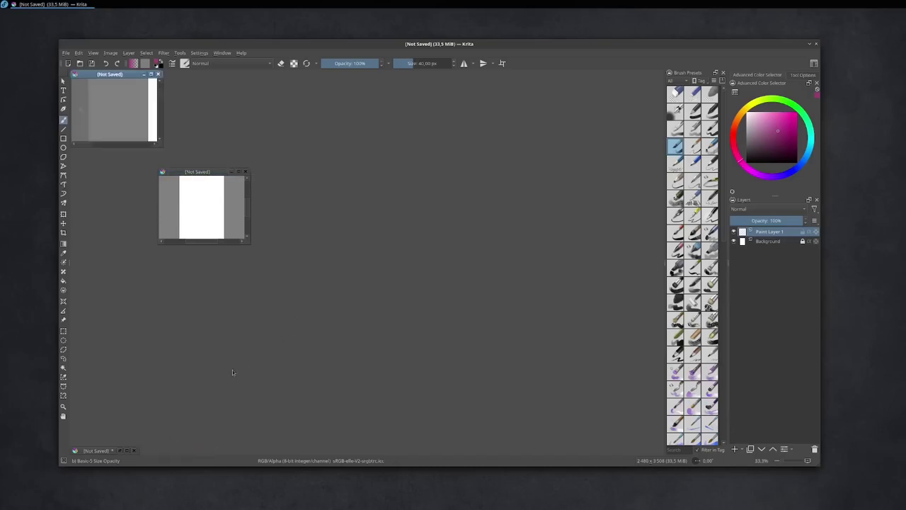
click(116, 450)
drag(218, 75, 446, 168)
drag(487, 239, 643, 410)
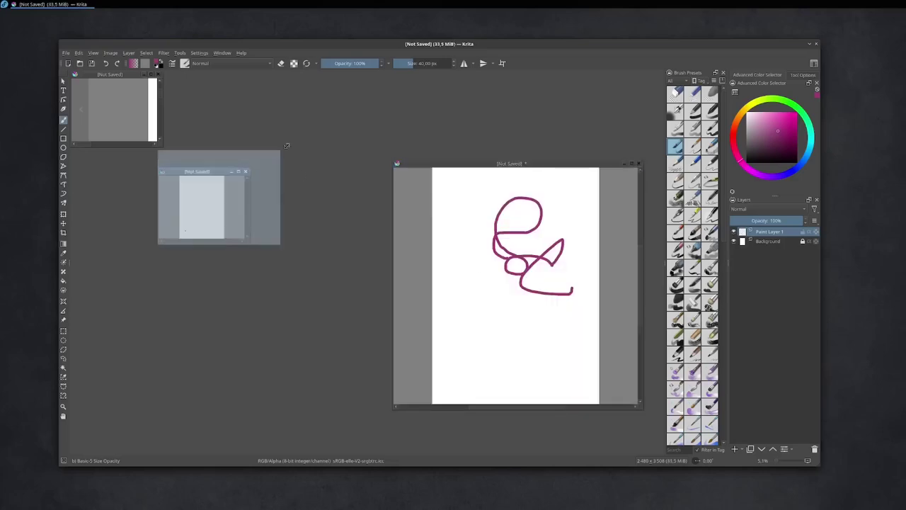
drag(249, 170, 386, 83)
drag(331, 86, 258, 177)
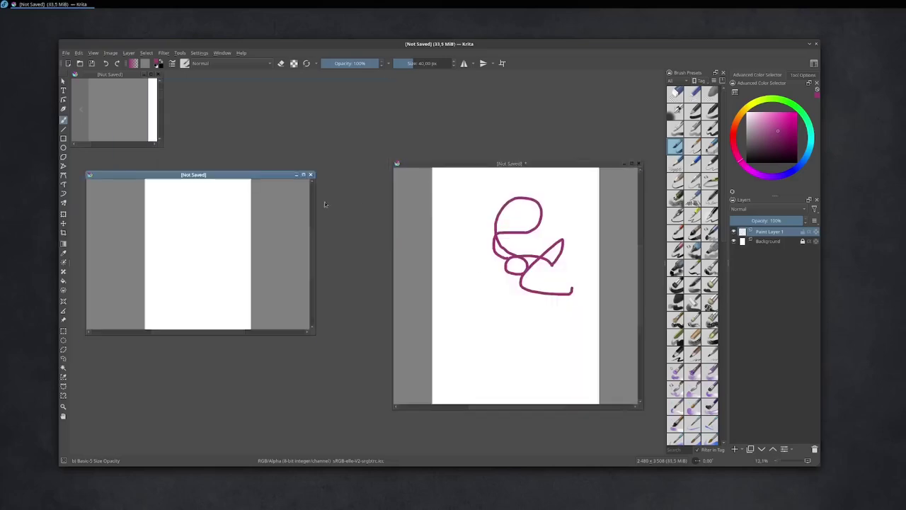
mouse_move(490, 164)
mouse_down()
mouse_move(491, 144)
mouse_move(486, 161)
mouse_up()
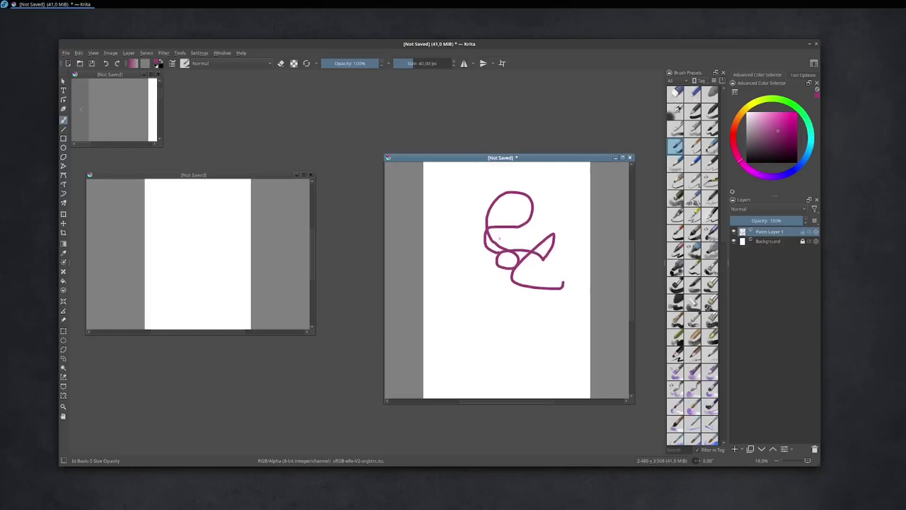
Cascade, then tile the document windows, maximize the sketch document and switch to the next document.
click(223, 53)
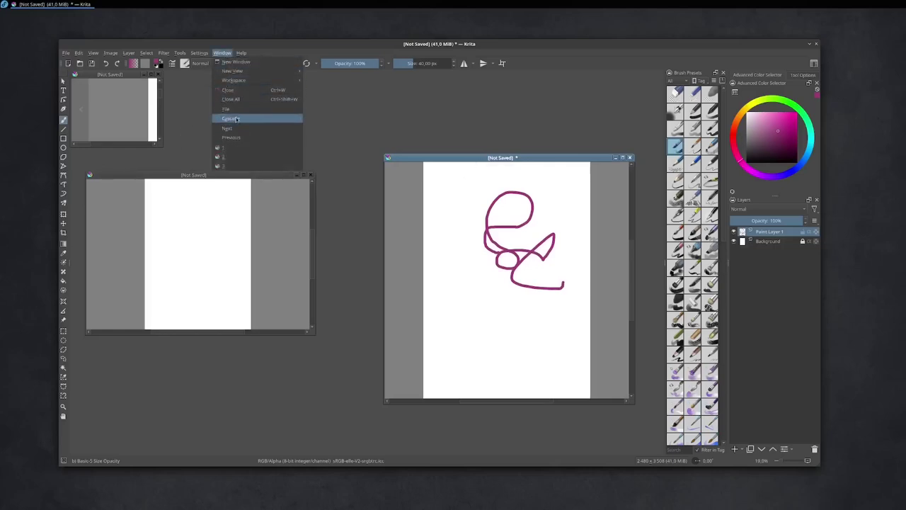
click(236, 119)
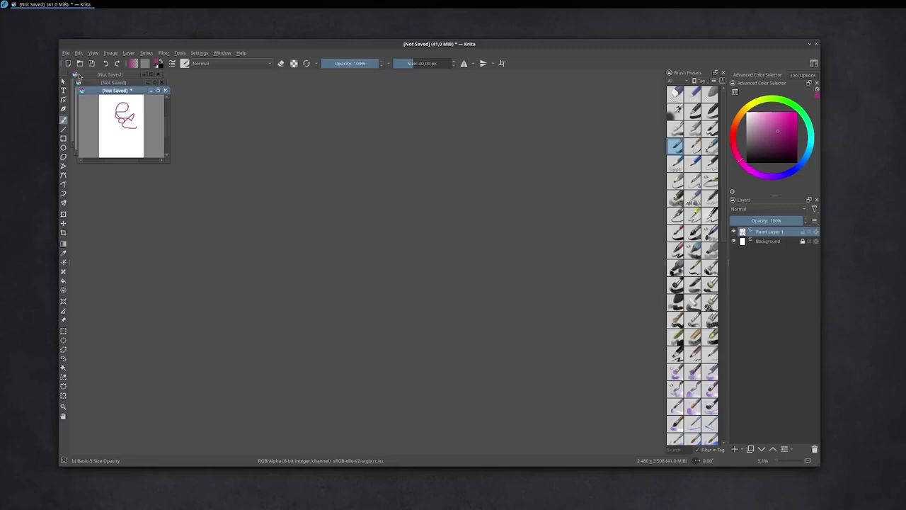
click(221, 53)
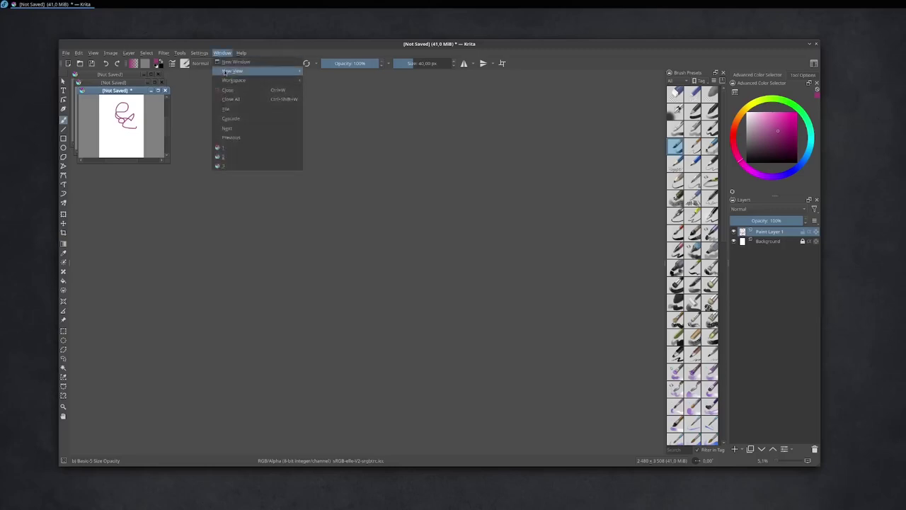
click(235, 114)
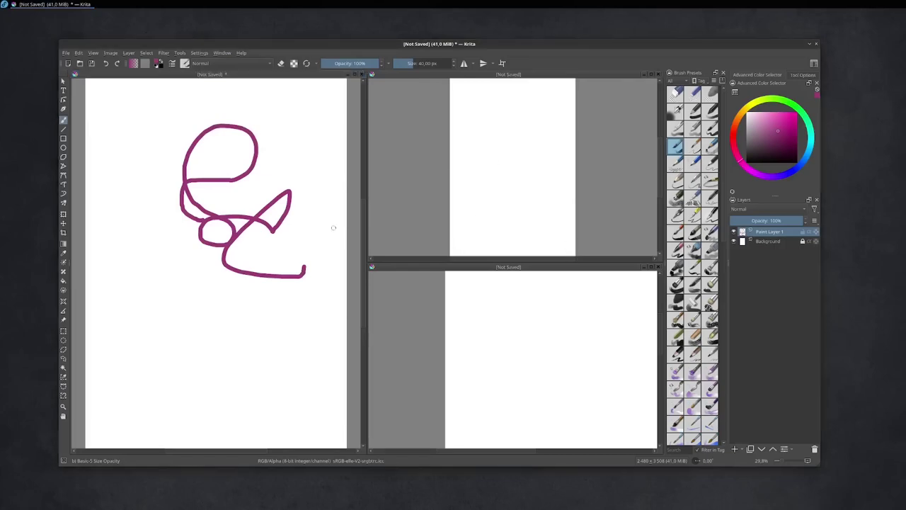
double_click(281, 75)
key(ctrl+w)
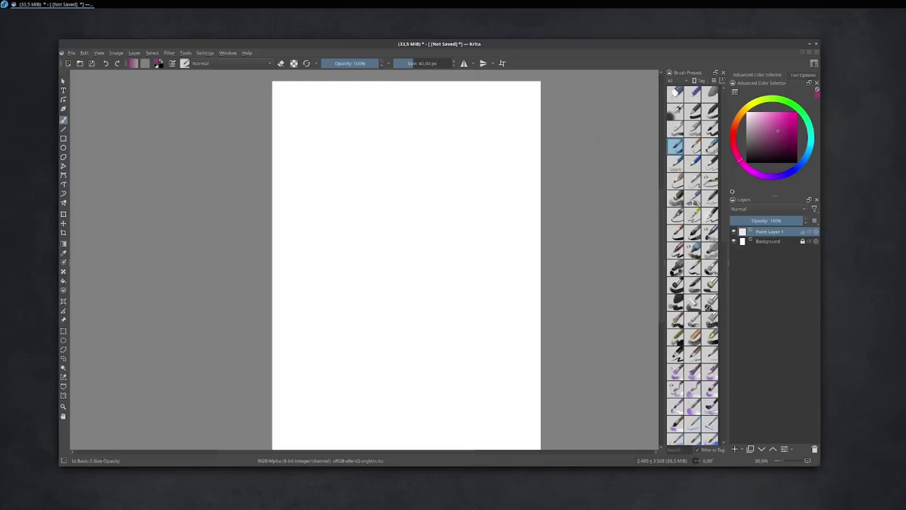
Bring up the Configure Toolbars dialog, enlarged and moved up and left.
click(205, 54)
click(214, 93)
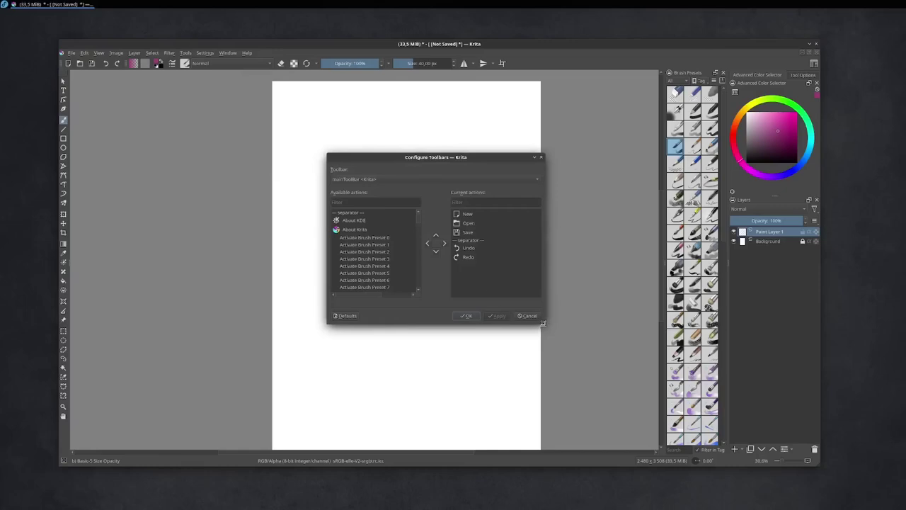
drag(543, 323, 618, 407)
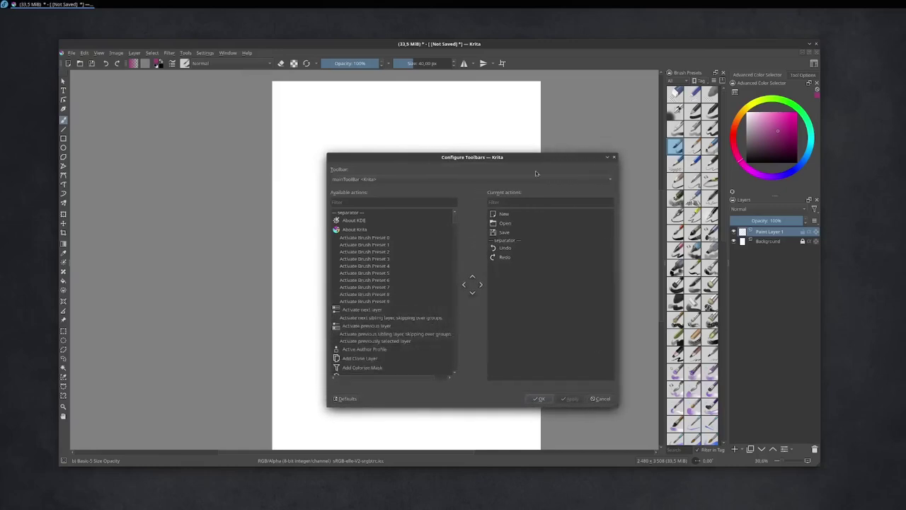
drag(535, 163, 479, 134)
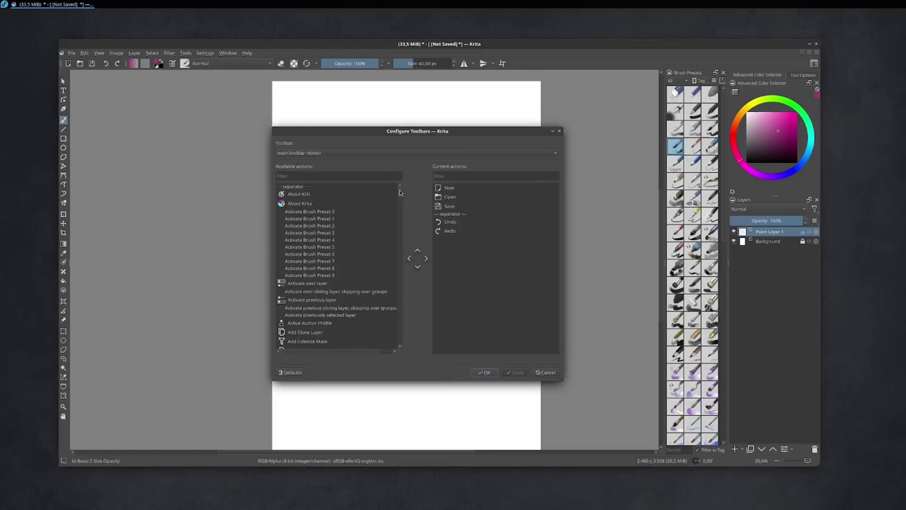
mouse_move(400, 192)
mouse_down()
mouse_move(395, 355)
mouse_move(402, 190)
mouse_up()
Add Brush option slider 3 after slider 2 on the BrushesAndStuff toolbar and apply.
click(306, 154)
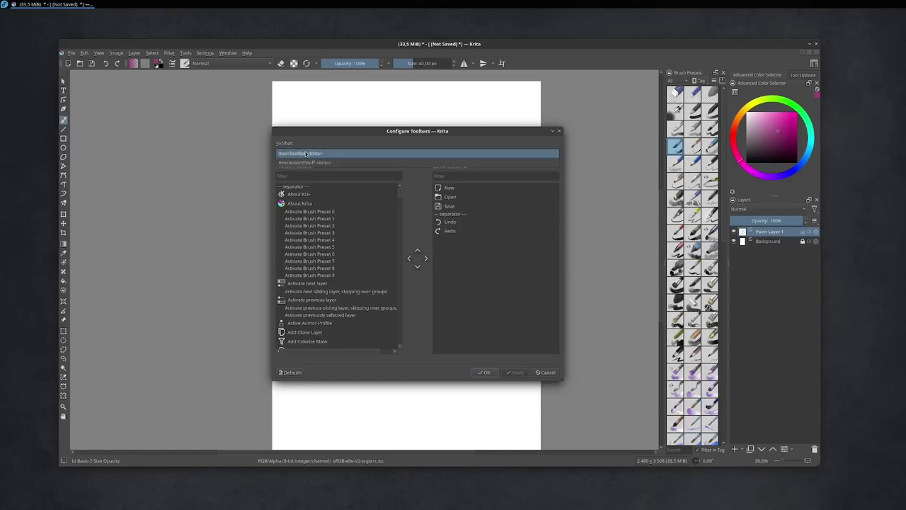
click(306, 164)
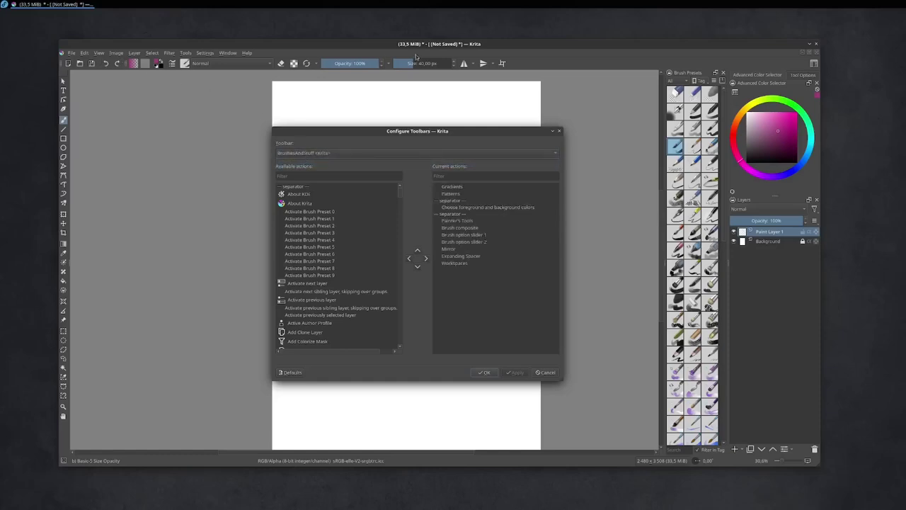
click(464, 235)
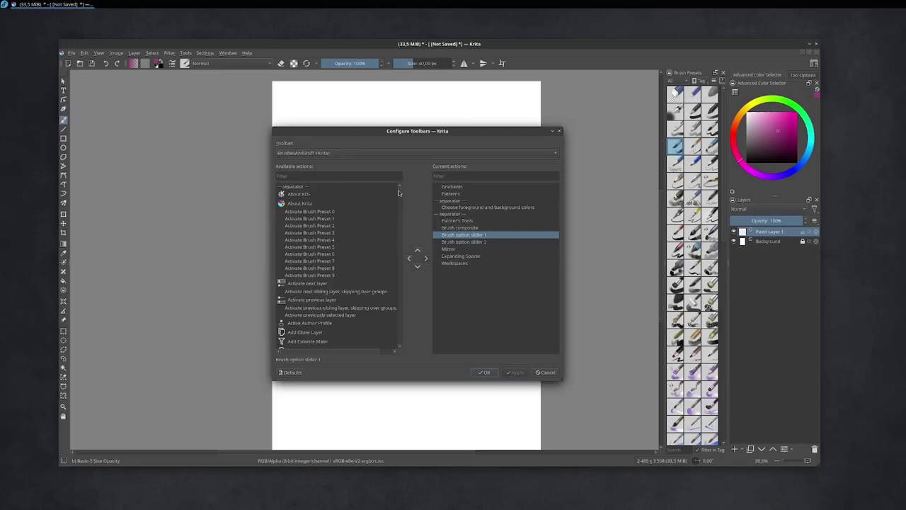
click(338, 176)
text(brush)
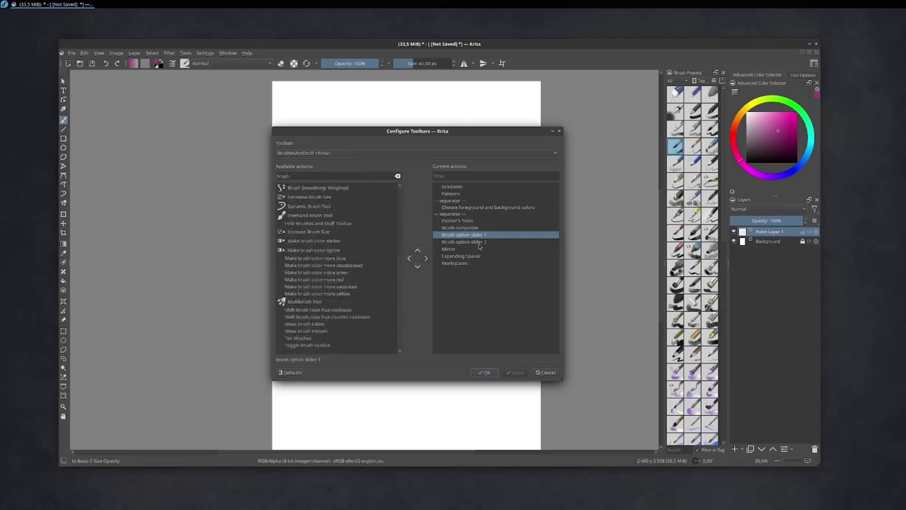
scroll(355, 282, up, 3)
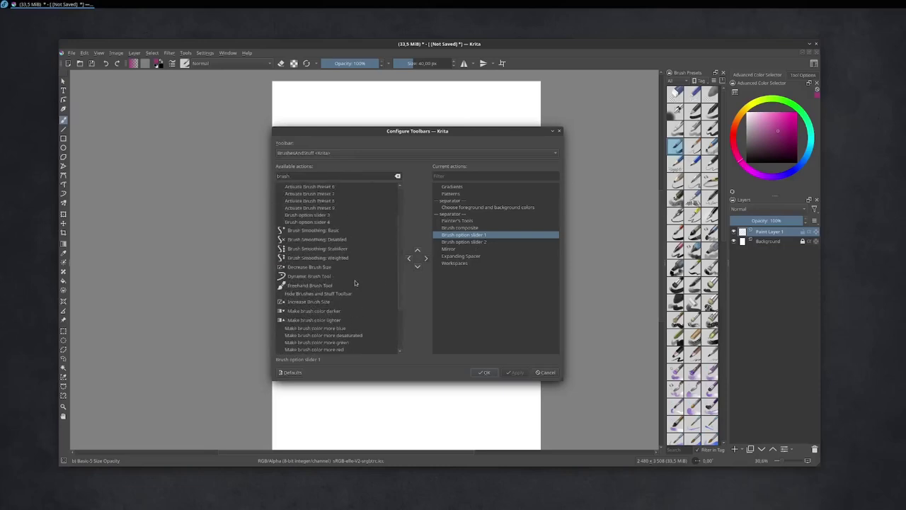
click(302, 216)
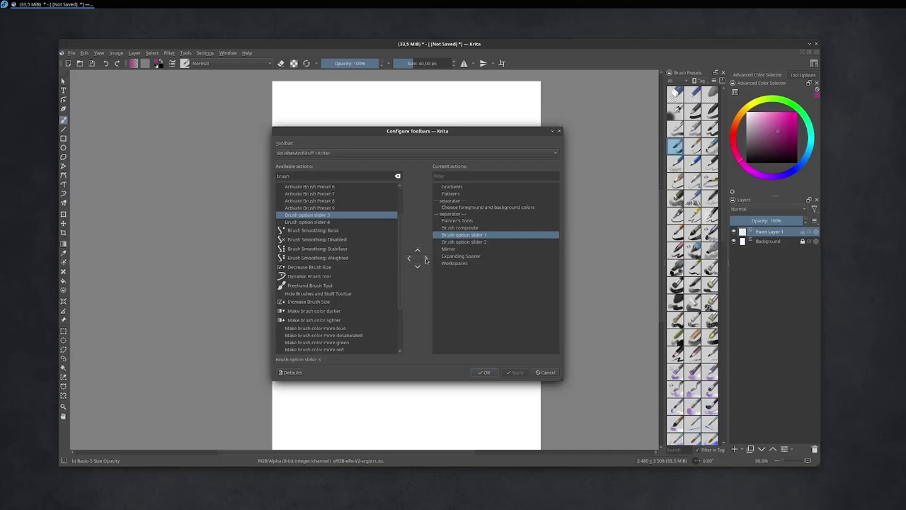
click(425, 259)
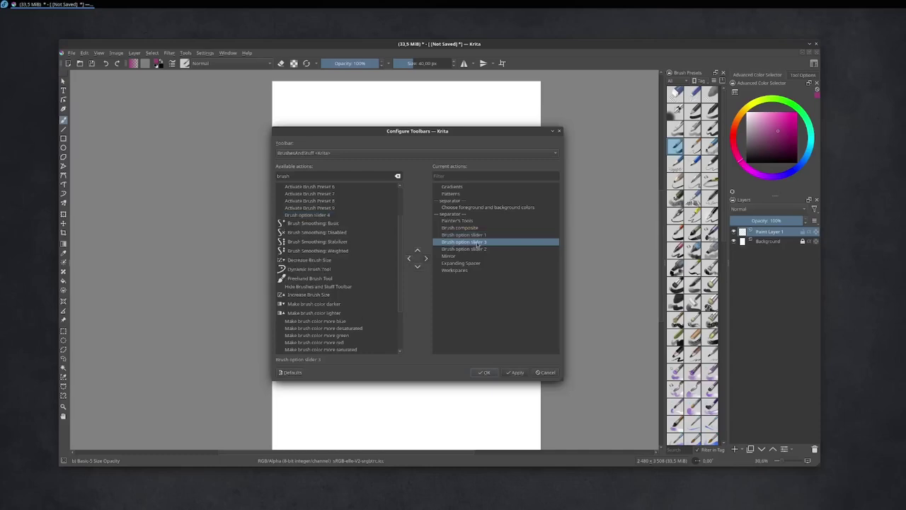
click(417, 267)
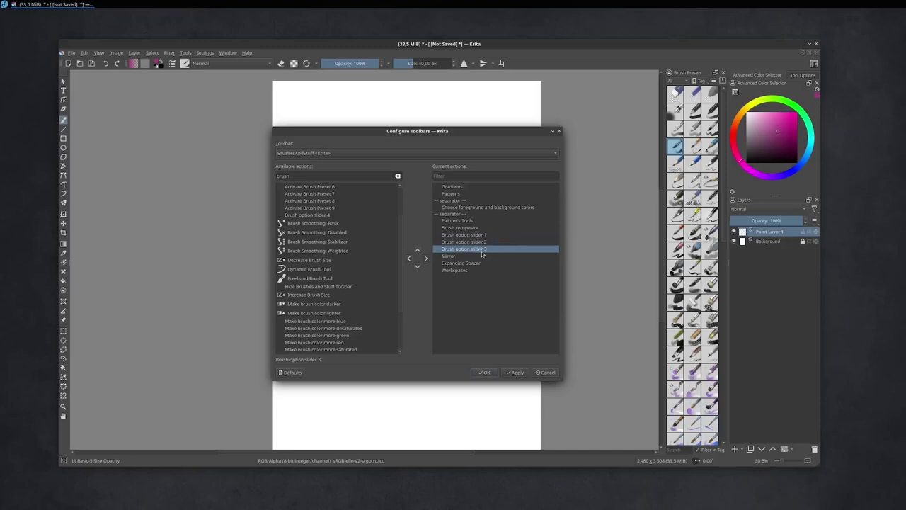
click(516, 374)
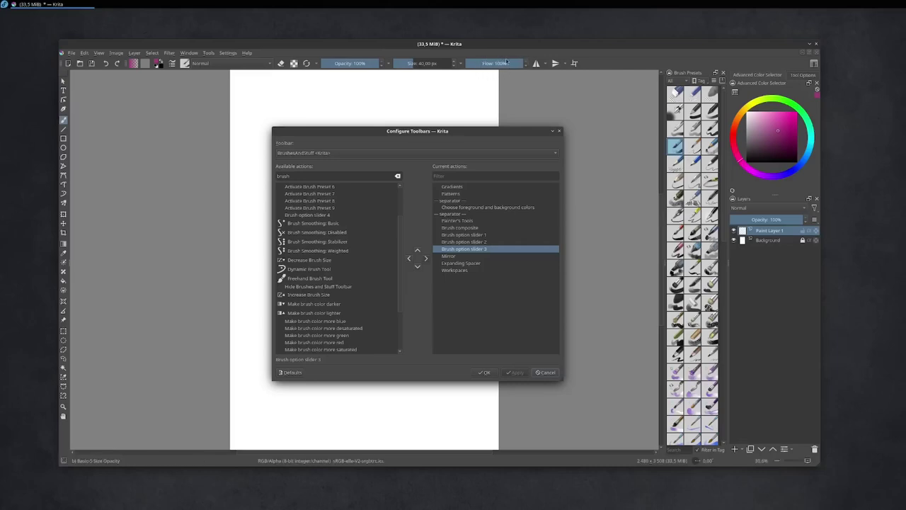
Close the toolbar setup, making the first slider Size and the second Opacity.
click(484, 371)
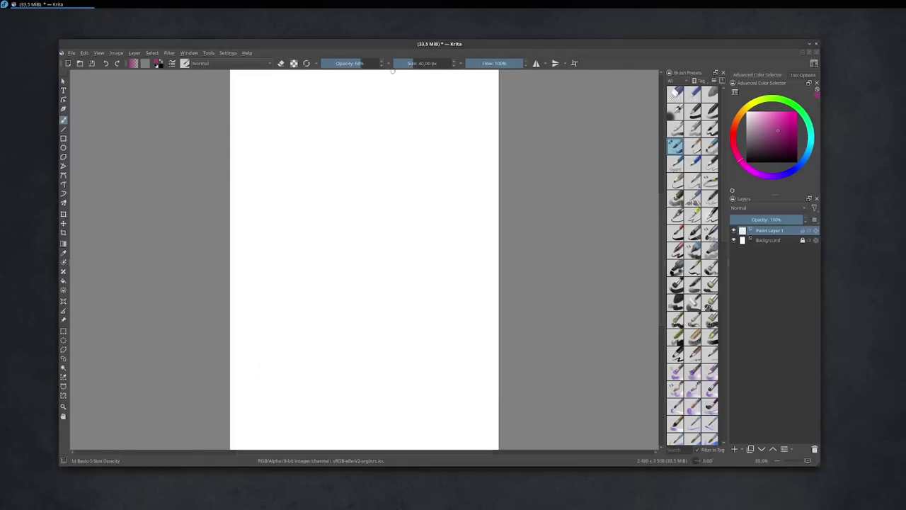
click(390, 64)
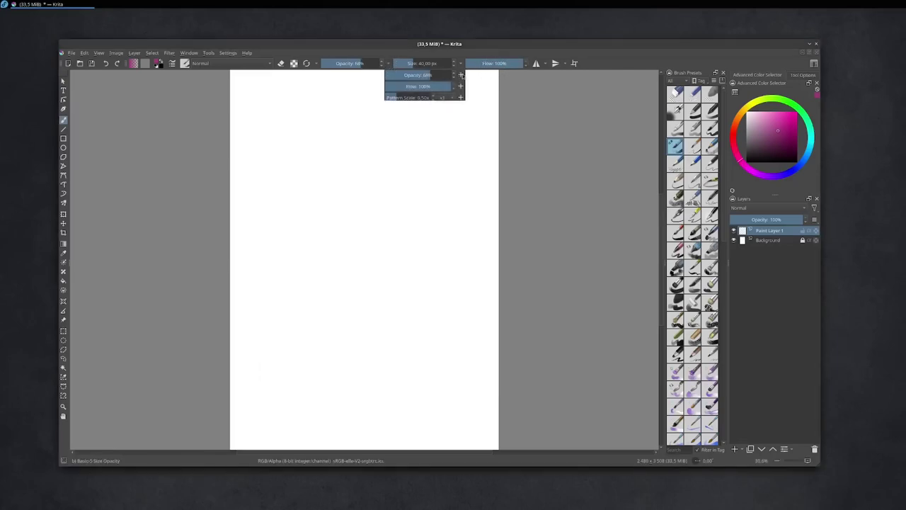
click(401, 74)
click(318, 64)
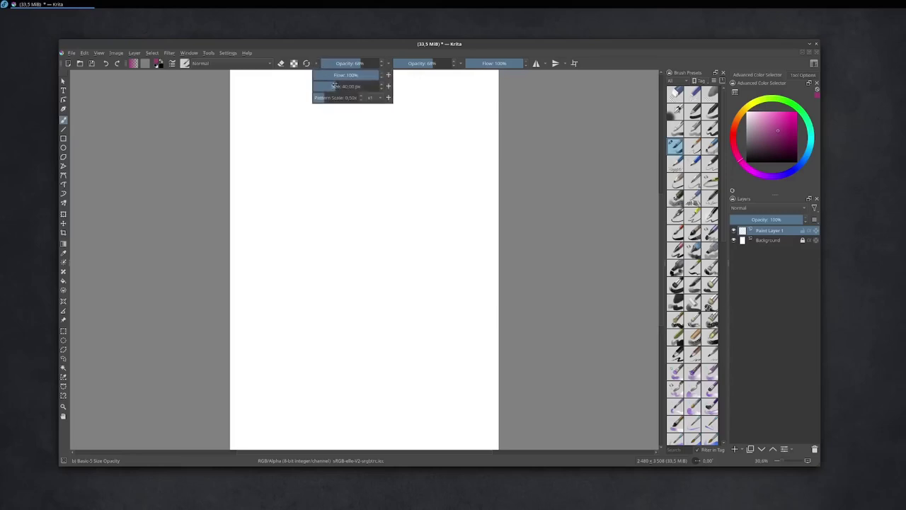
click(388, 86)
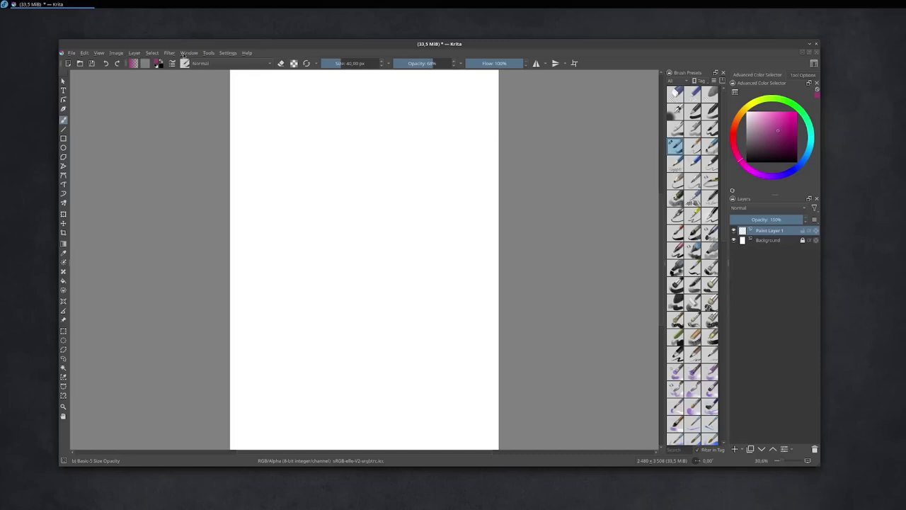
Add Brush Smoothing Disabled and Stabilizer to BrushesAndStuff, placed above the spacer, and apply.
click(228, 53)
click(248, 156)
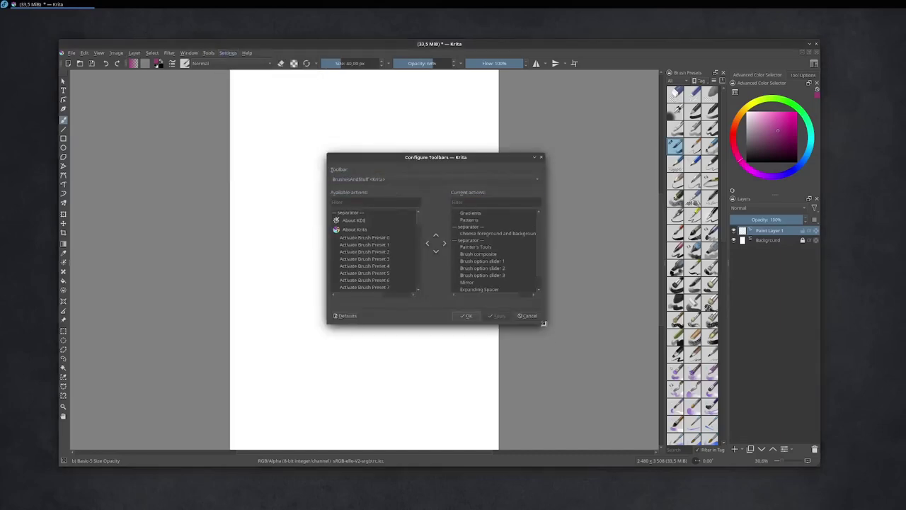
text(Brush)
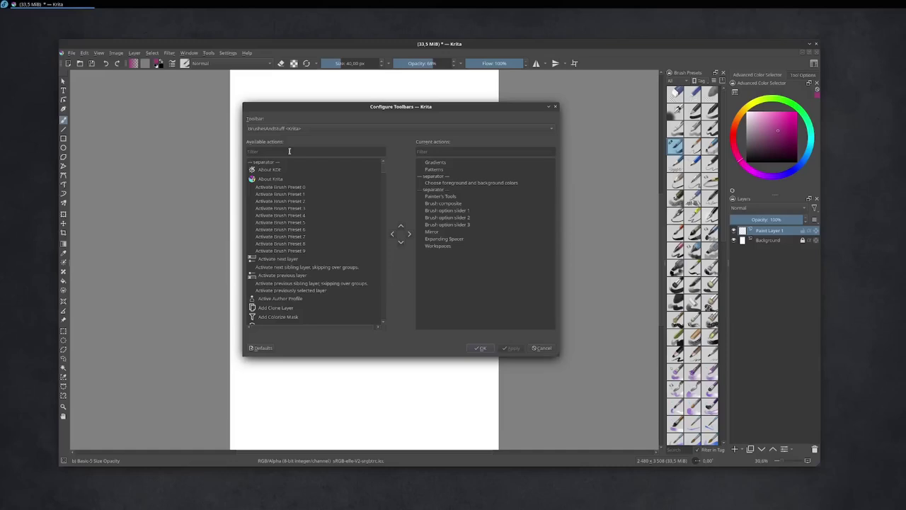
click(319, 252)
click(409, 234)
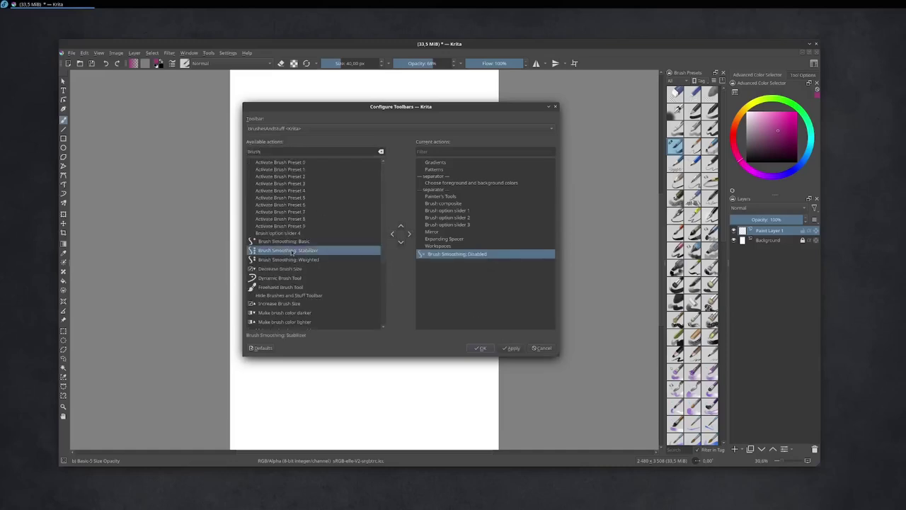
click(409, 234)
click(513, 348)
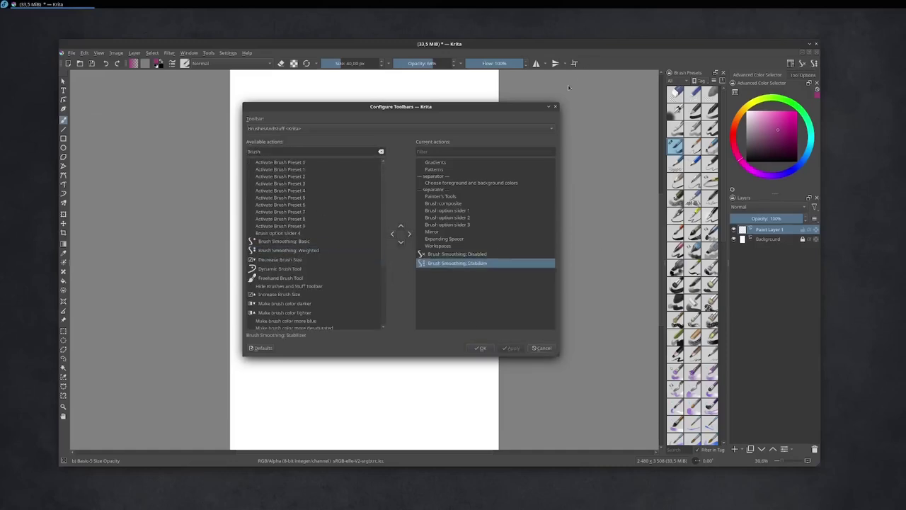
drag(456, 263, 457, 238)
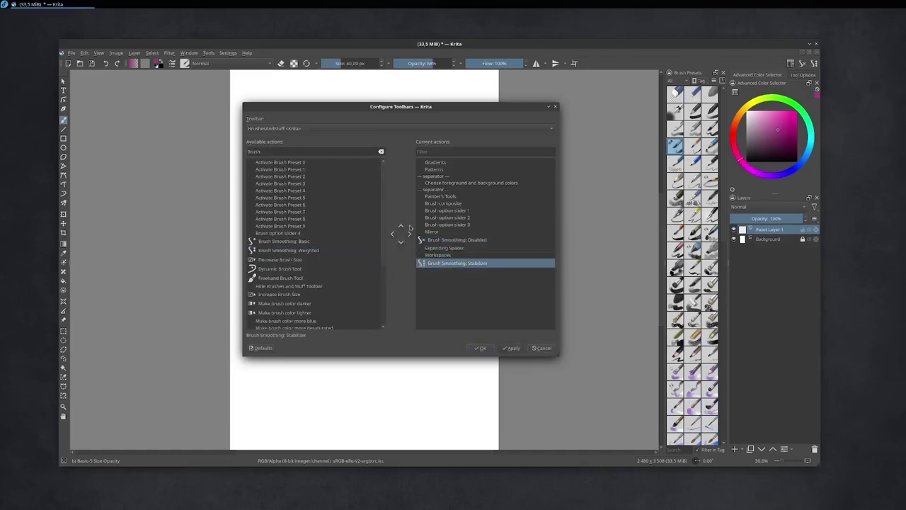
click(513, 347)
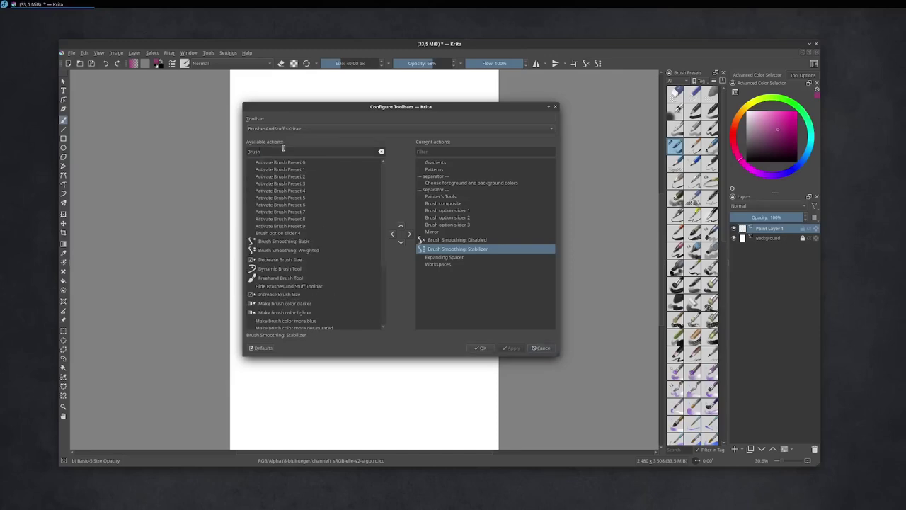
Add Undo and Save to the brushes toolbar, then confirm the toolbar configuration.
text(undo)
double_click(282, 162)
double_click(282, 151)
text(save)
double_click(267, 163)
double_click(266, 150)
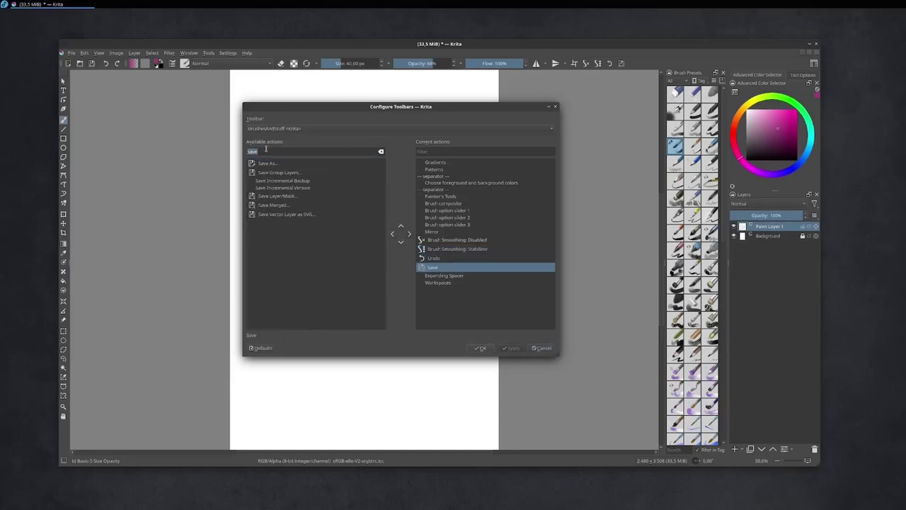
click(380, 152)
scroll(400, 128, down, 1)
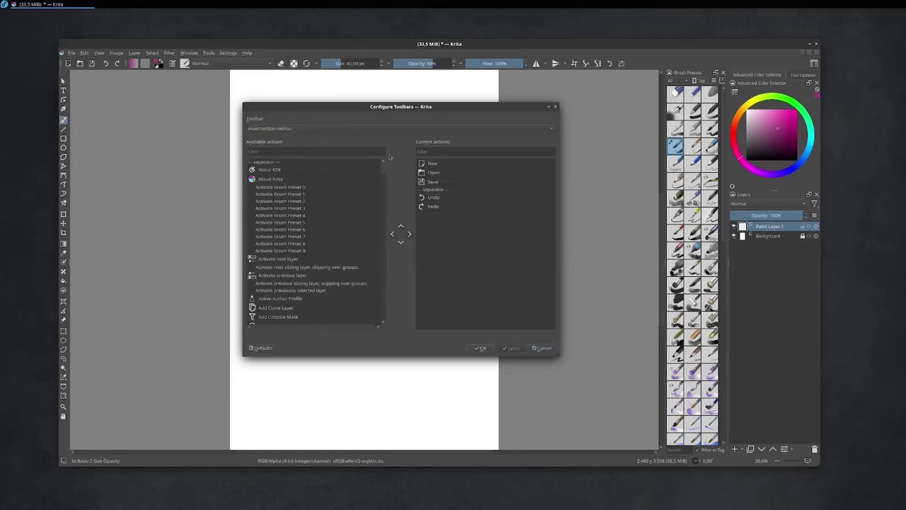
key(Return)
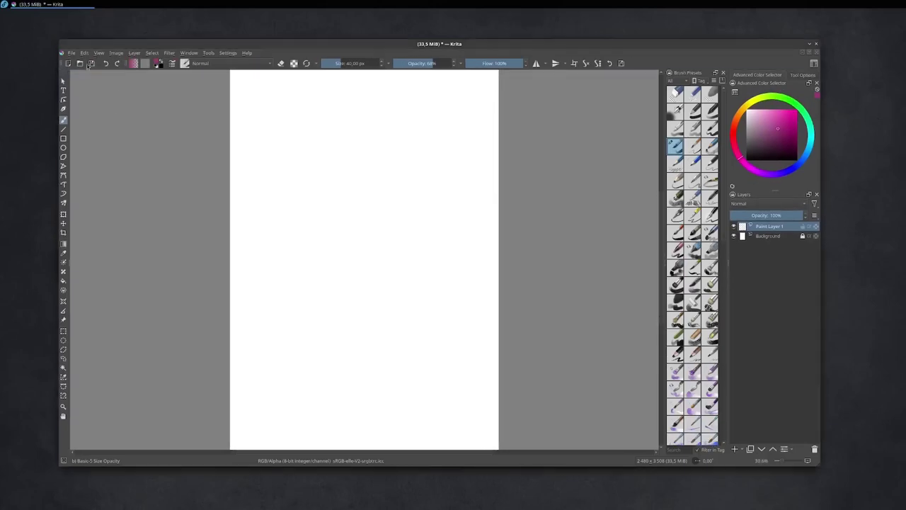
Remove all actions from the main toolbar and close the configuration.
click(227, 53)
mouse_move(245, 104)
click(248, 90)
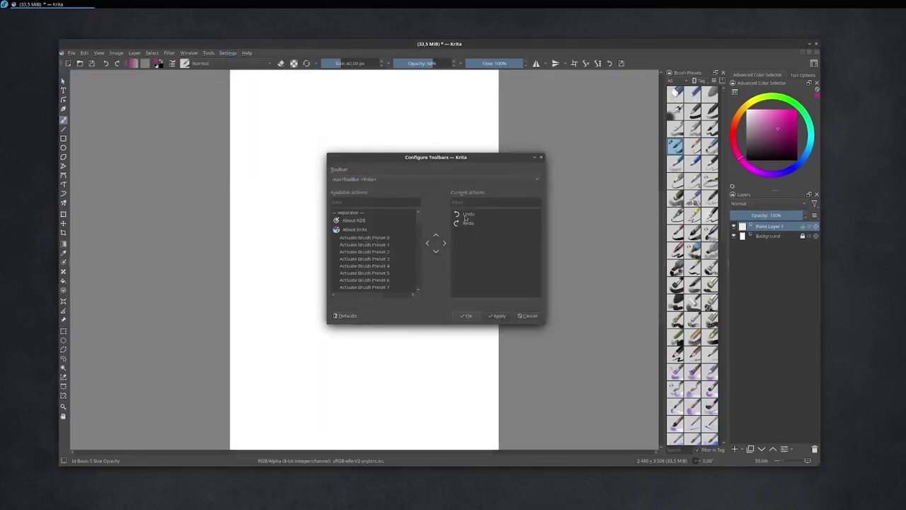
click(498, 315)
key(Return)
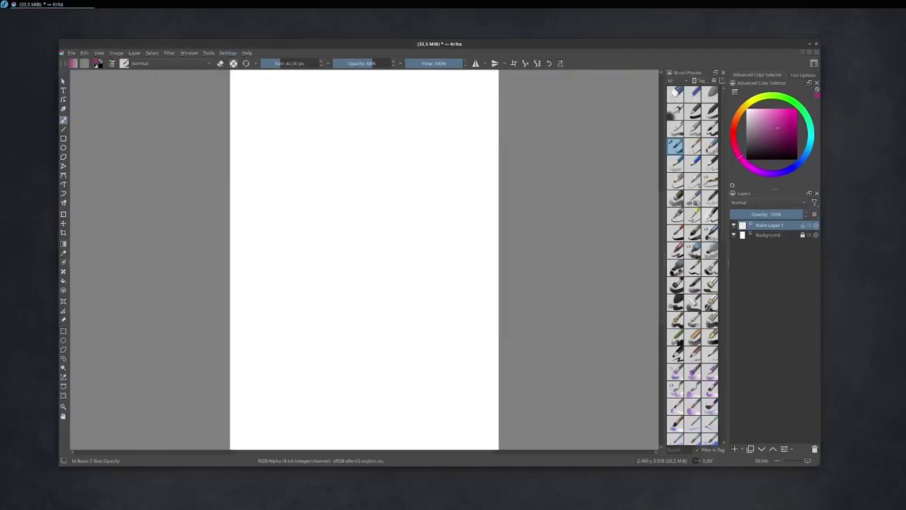
scroll(467, 247, up, 1)
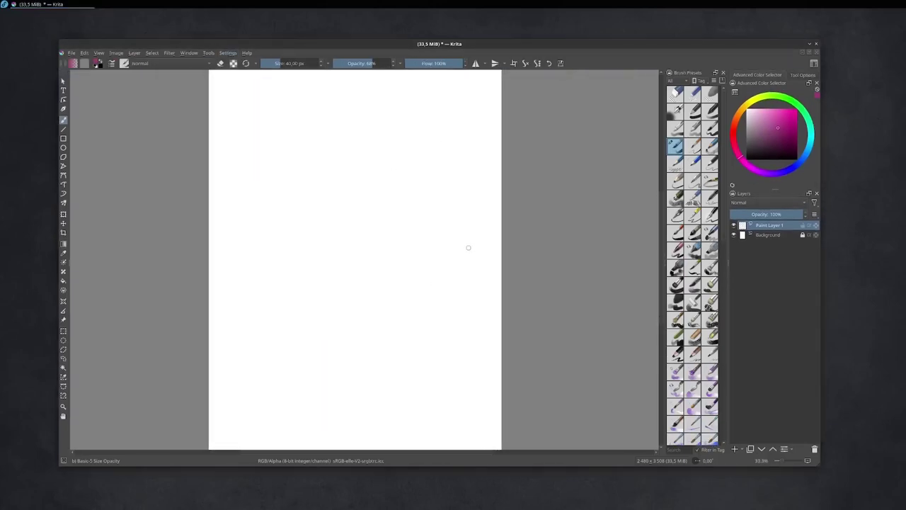
scroll(471, 247, up, 2)
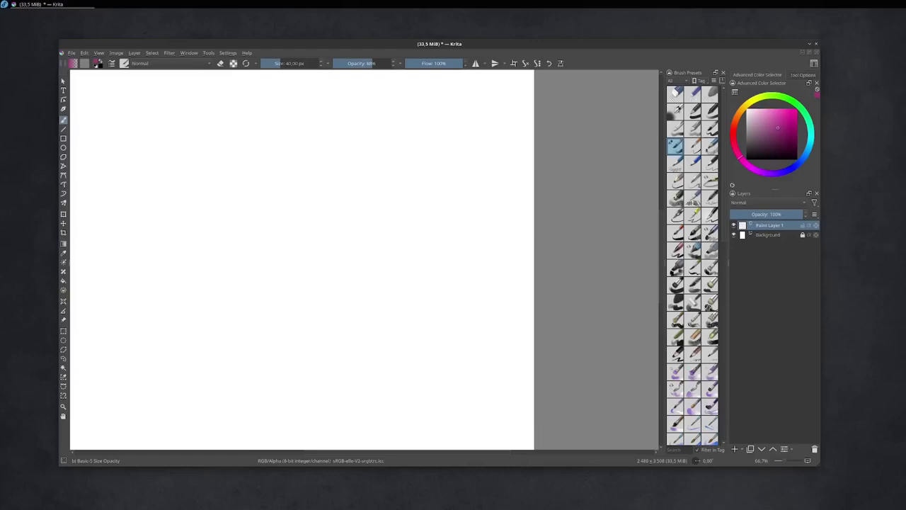
scroll(384, 194, down, 2)
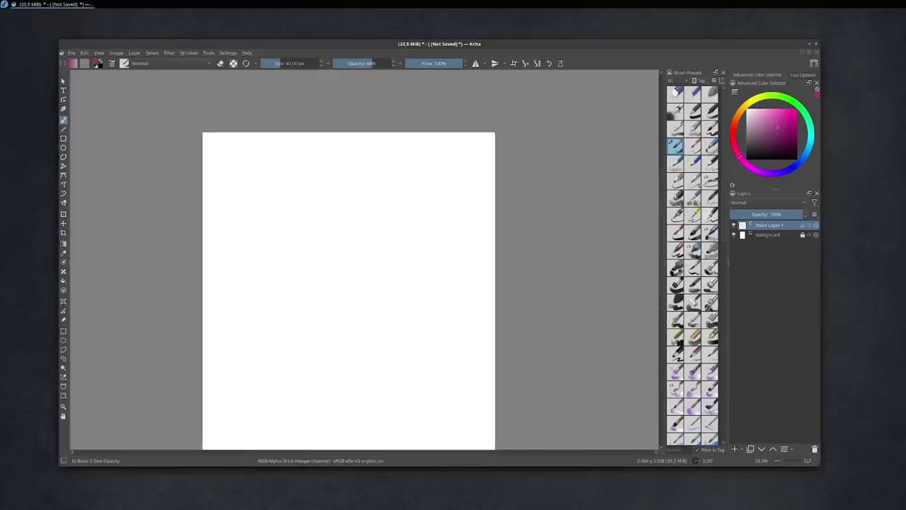
click(226, 53)
Set the canvas border colour to dark grey #3f3f3f in Display preferences and save.
click(231, 65)
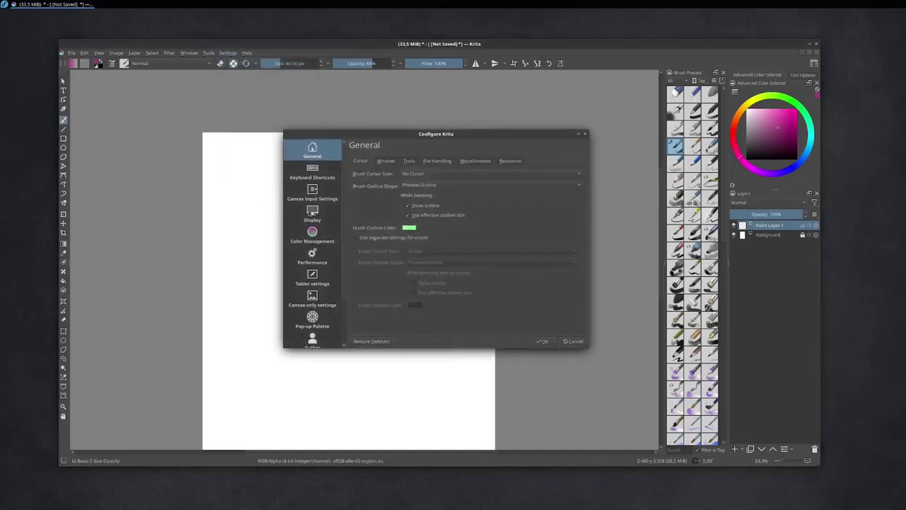
click(308, 212)
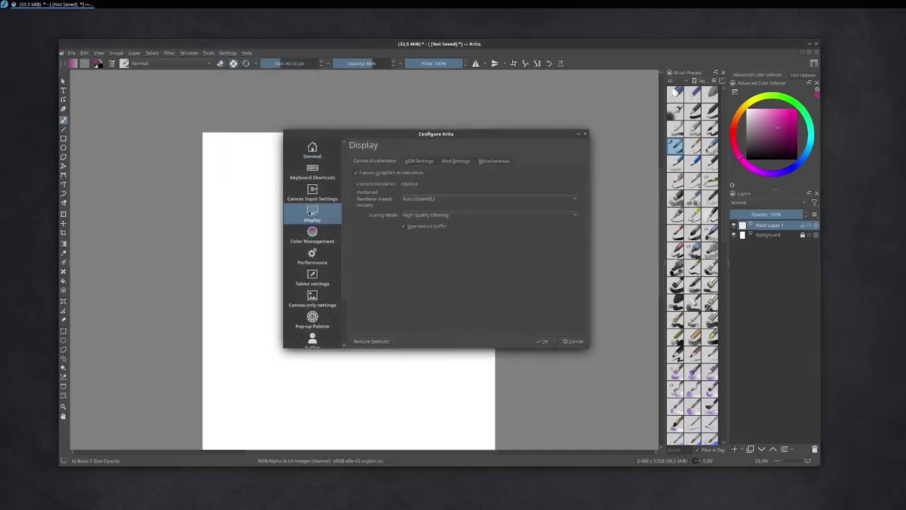
click(455, 161)
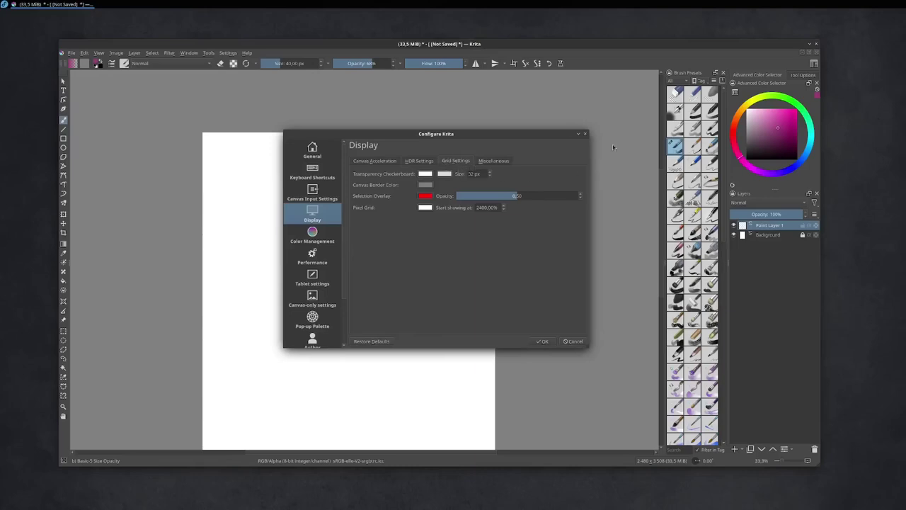
click(425, 184)
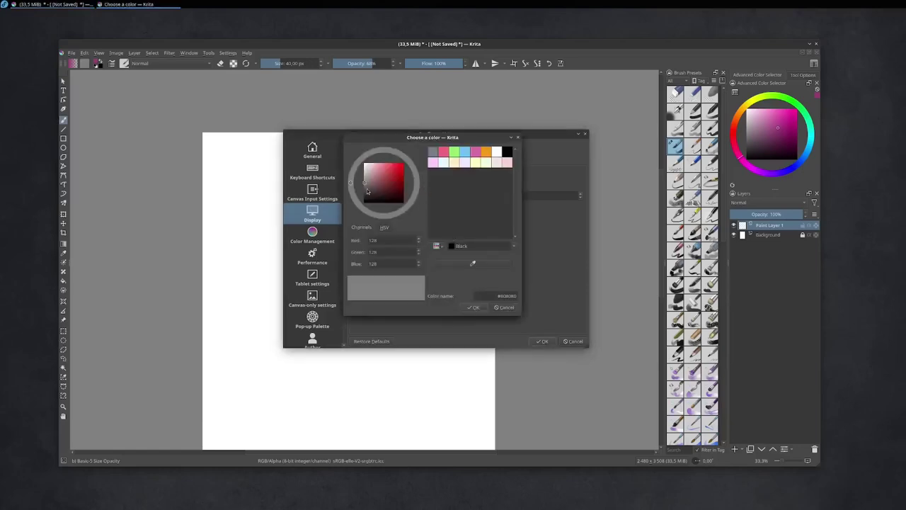
click(364, 192)
drag(362, 193, 362, 194)
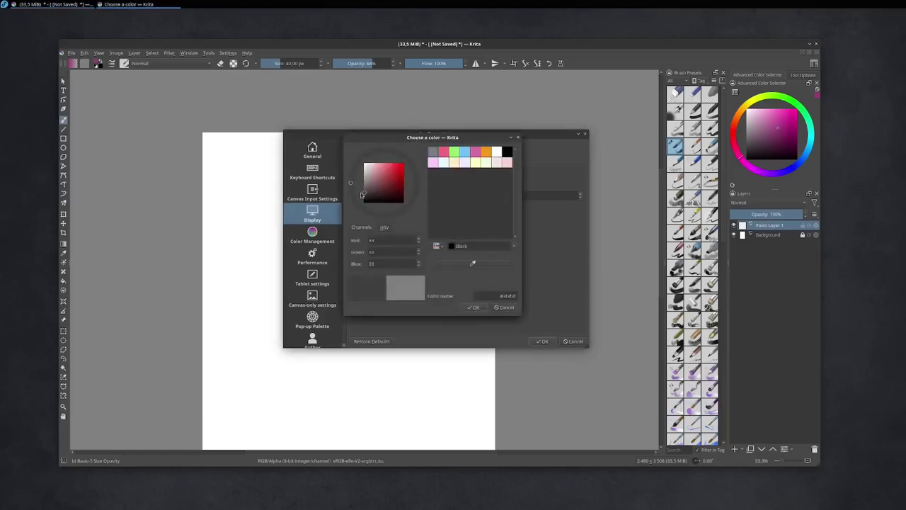
click(475, 307)
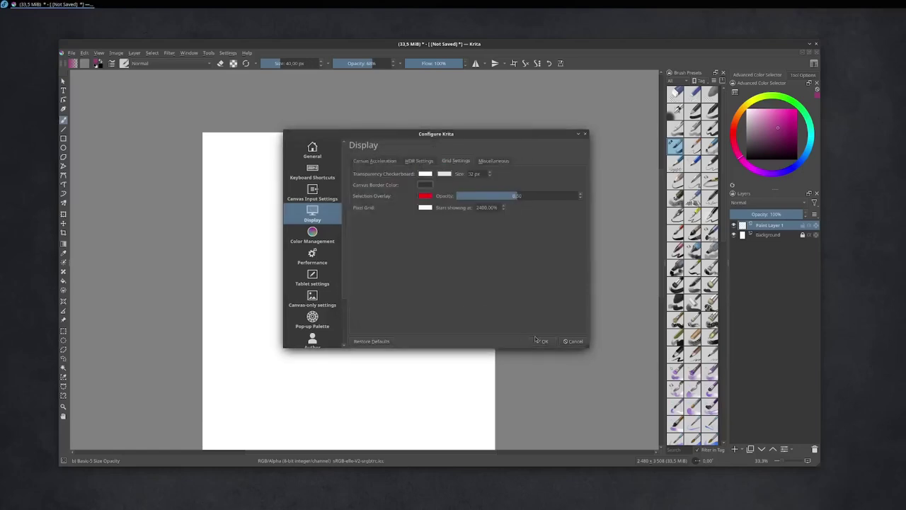
click(543, 341)
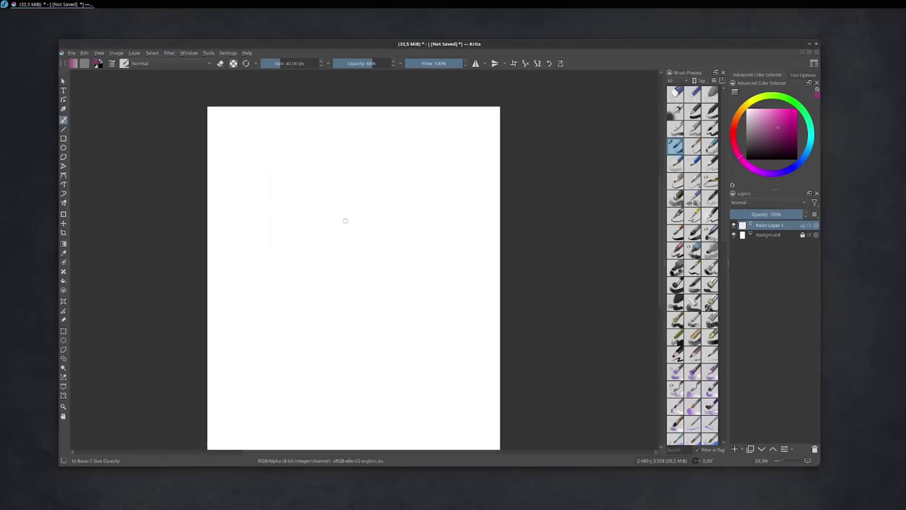
Load the Dry Brushing brush preset with the slash shortcut and open the Settings menu.
scroll(368, 222, up, 2)
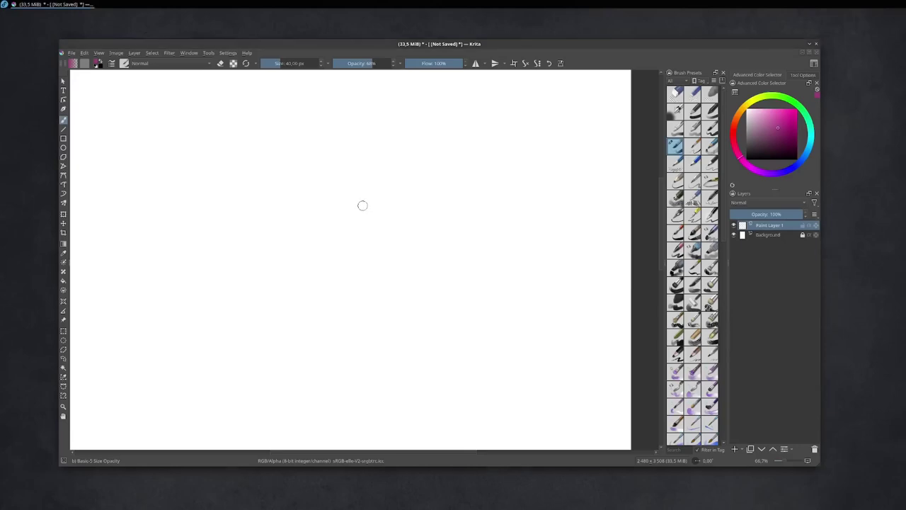
key(slash)
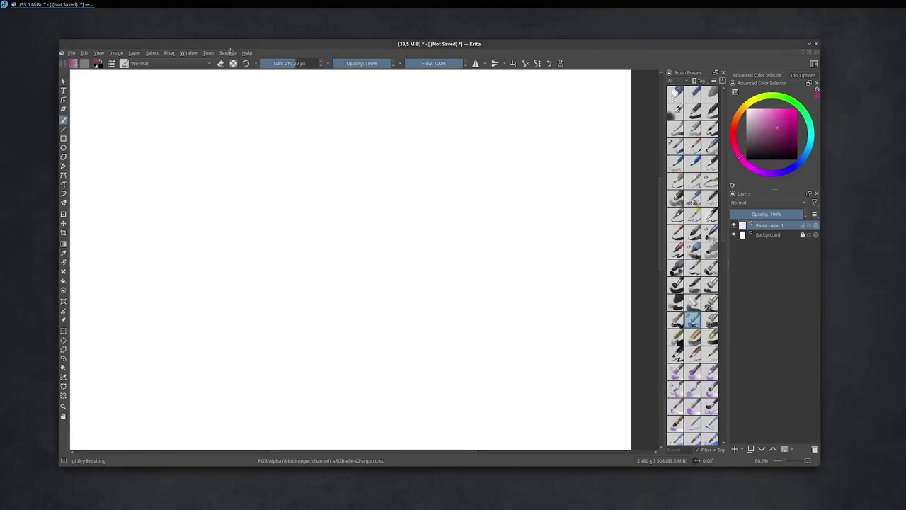
click(228, 53)
Set the brush cursor icon to Triangle Lefthanded in the General cursor preferences.
click(236, 62)
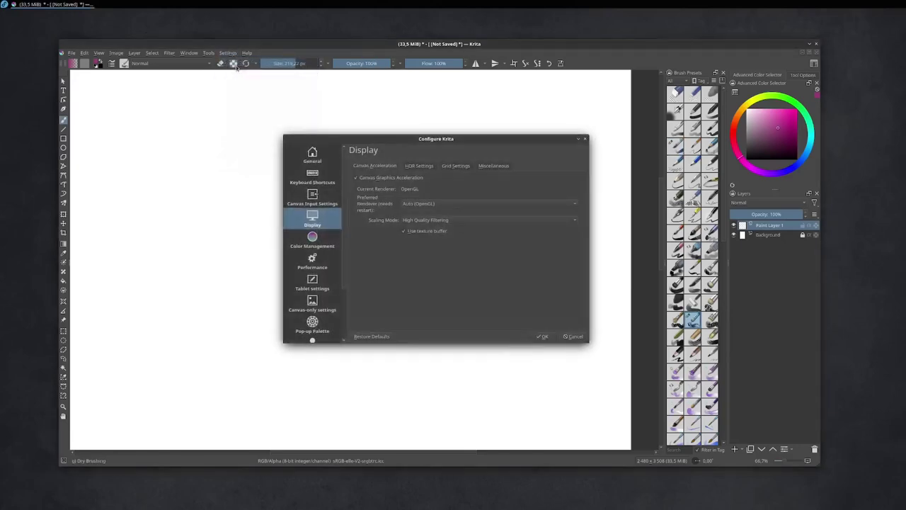
click(318, 154)
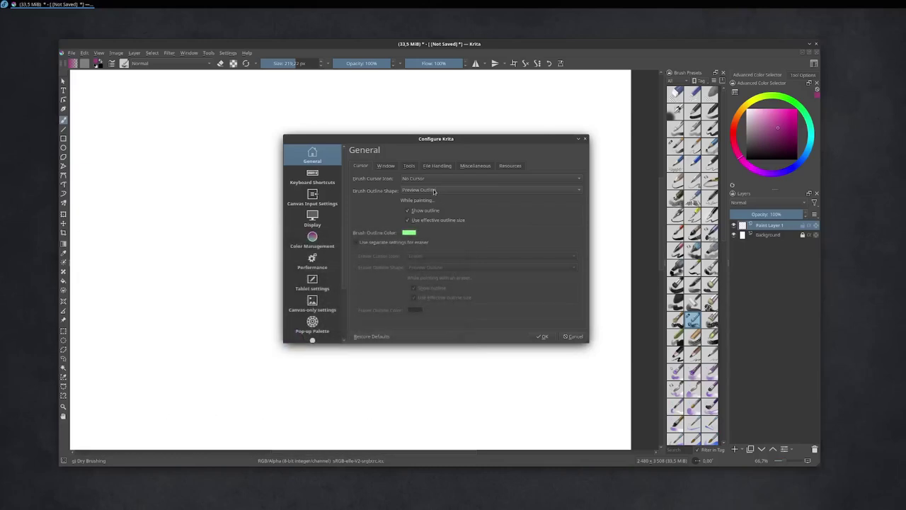
click(436, 180)
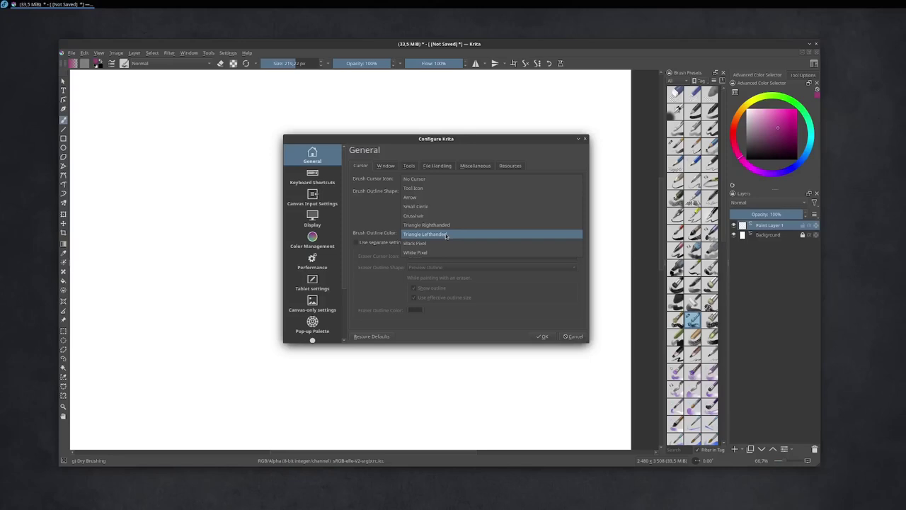
click(446, 234)
click(543, 337)
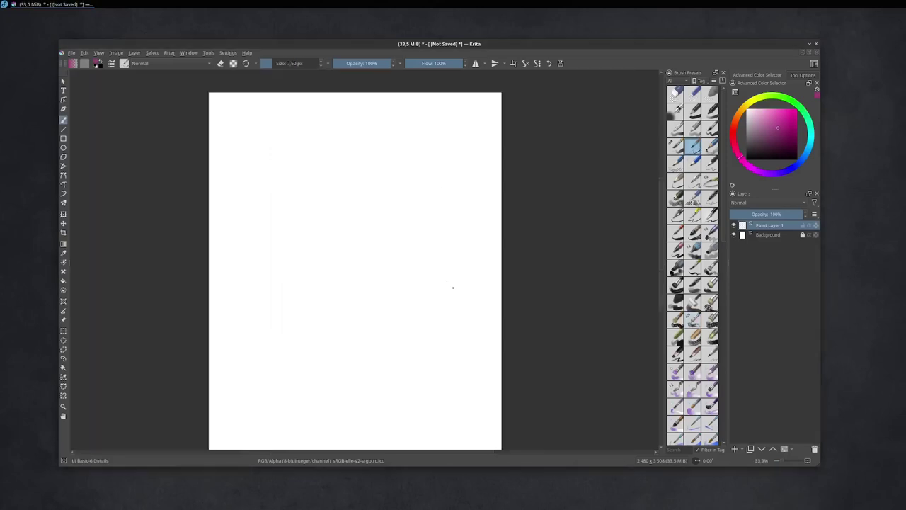
mouse_move(803, 75)
mouse_down()
mouse_move(479, 109)
mouse_move(390, 284)
mouse_move(457, 274)
mouse_up()
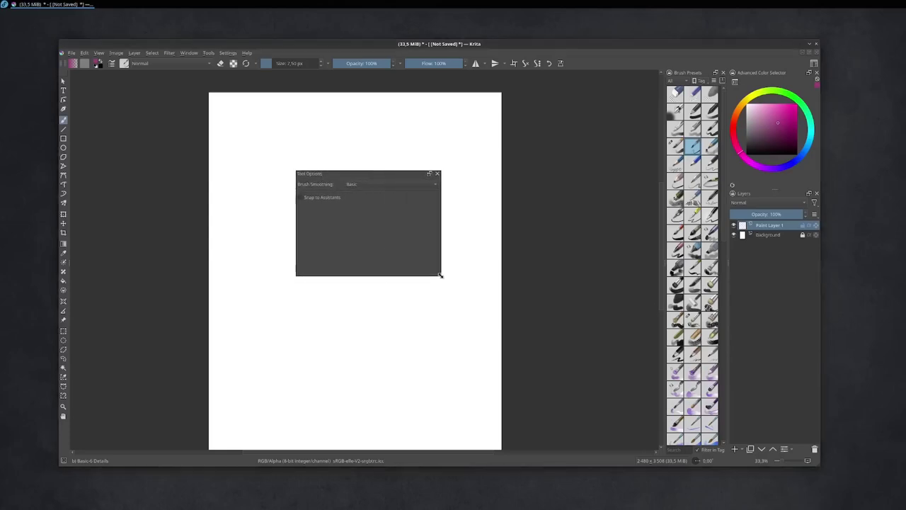
click(63, 128)
click(63, 138)
click(63, 156)
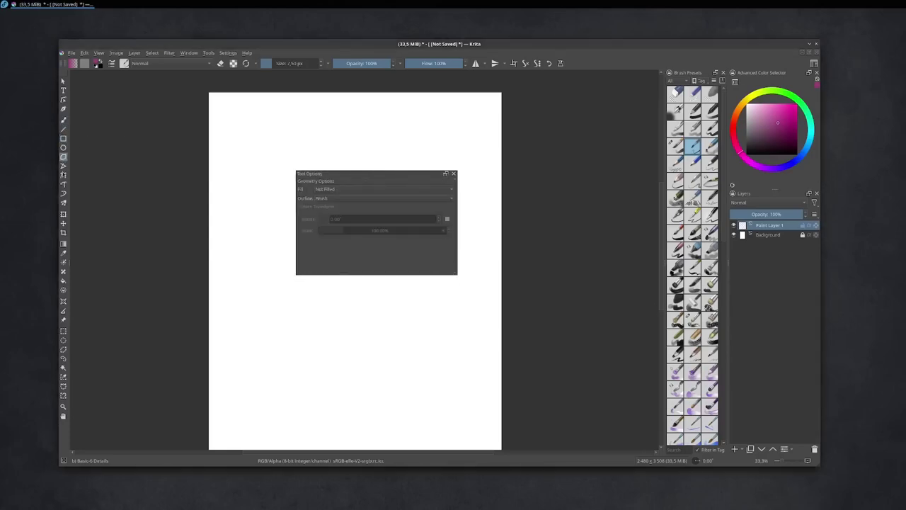
click(63, 175)
click(63, 194)
click(63, 214)
click(63, 232)
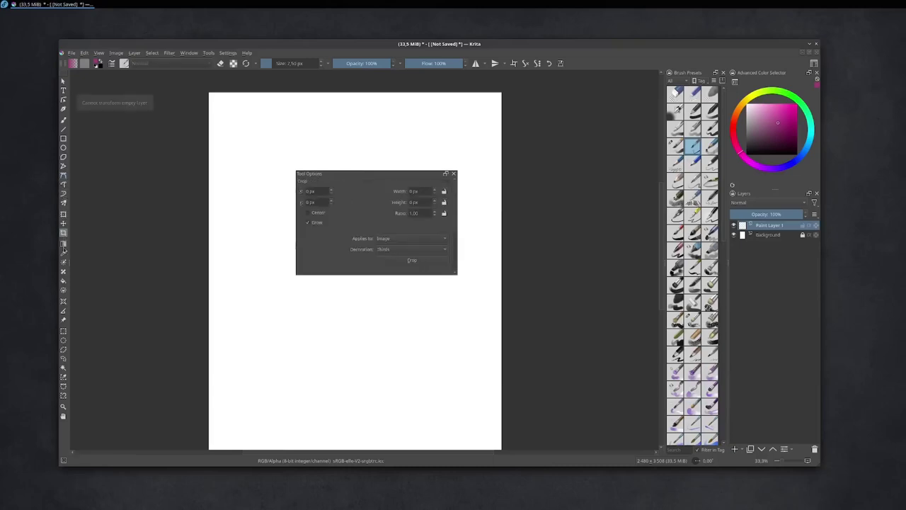
click(63, 243)
click(63, 271)
click(63, 281)
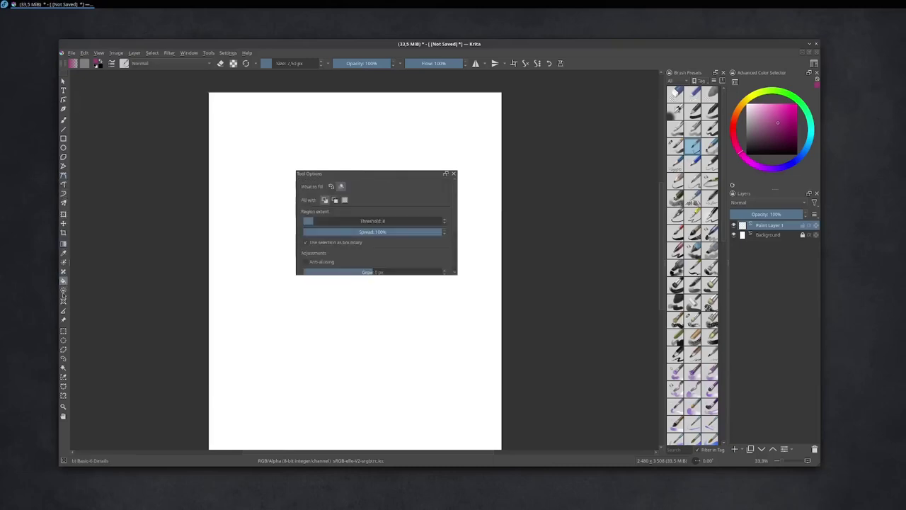
click(63, 290)
click(63, 300)
click(63, 310)
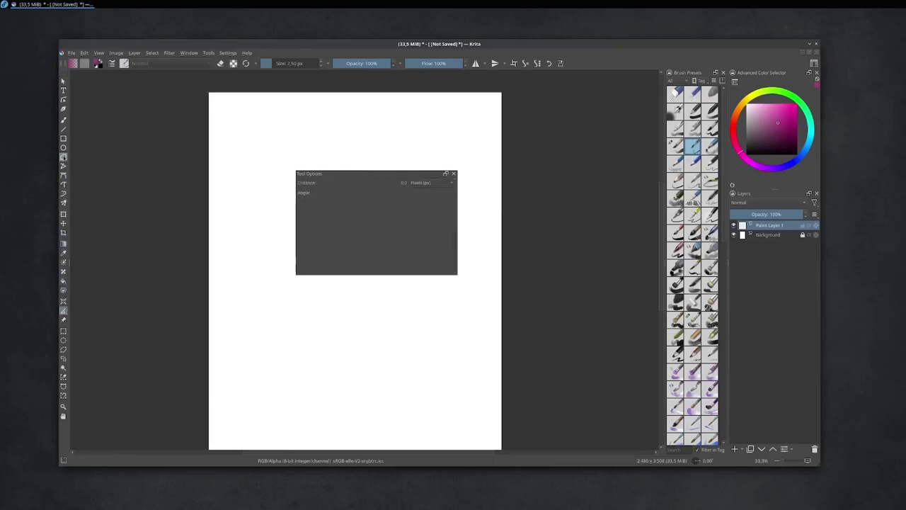
click(63, 156)
click(63, 129)
click(63, 120)
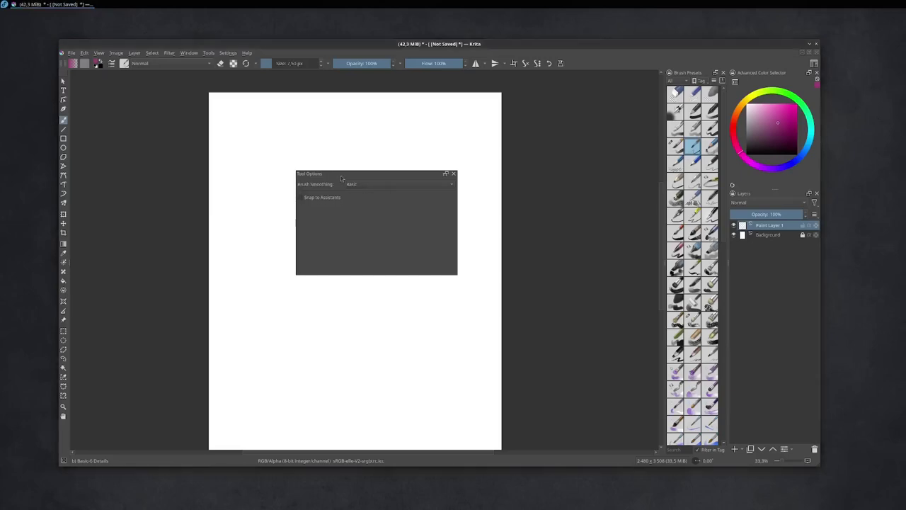
drag(367, 172, 791, 124)
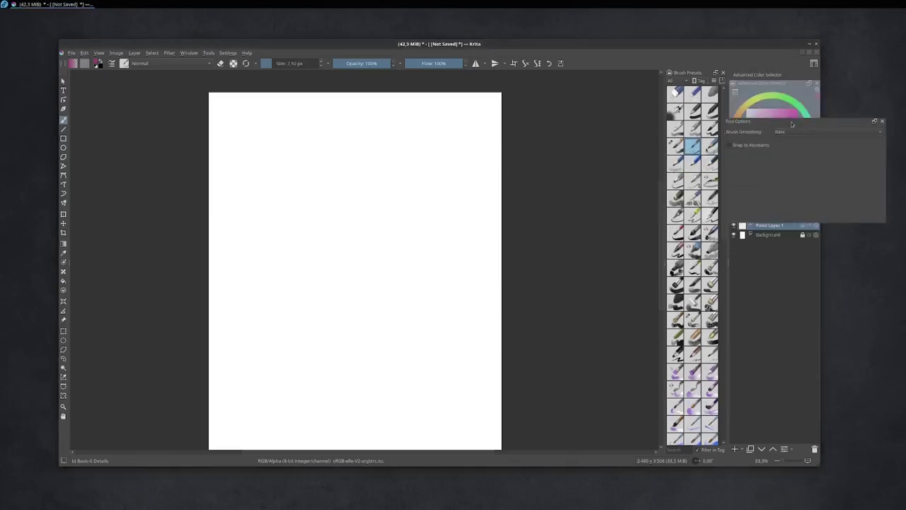
click(780, 76)
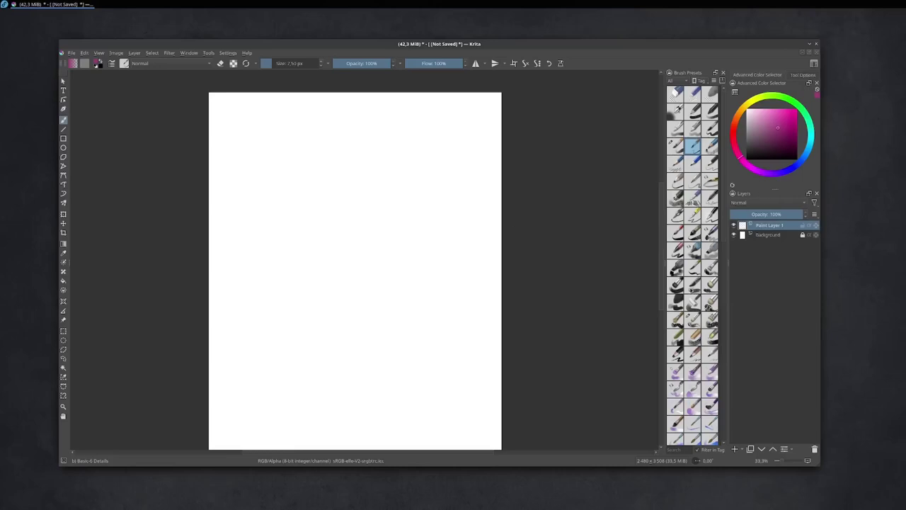
Paint a magenta stroke with Bristles-4 Glaze, then float the Tool Options docker over the canvas.
click(694, 285)
mouse_move(350, 182)
mouse_down()
mouse_move(423, 185)
mouse_move(493, 250)
mouse_up()
click(802, 75)
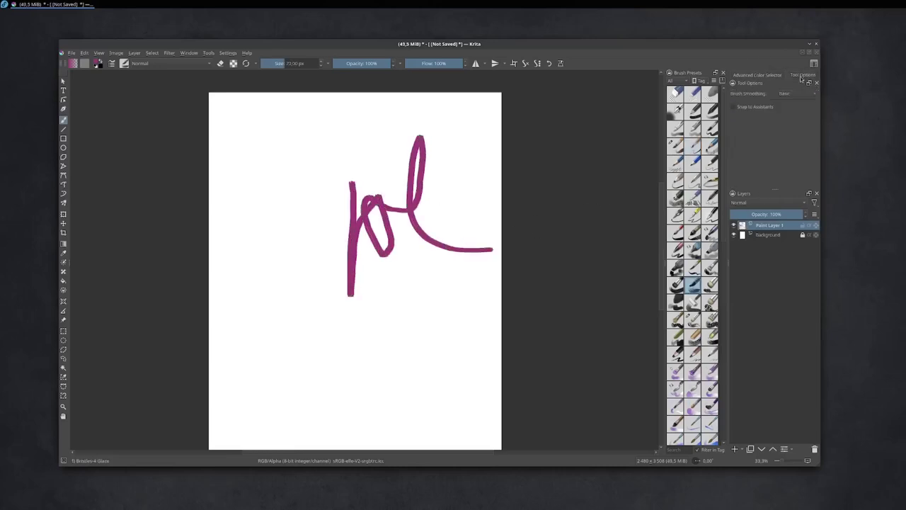
click(749, 76)
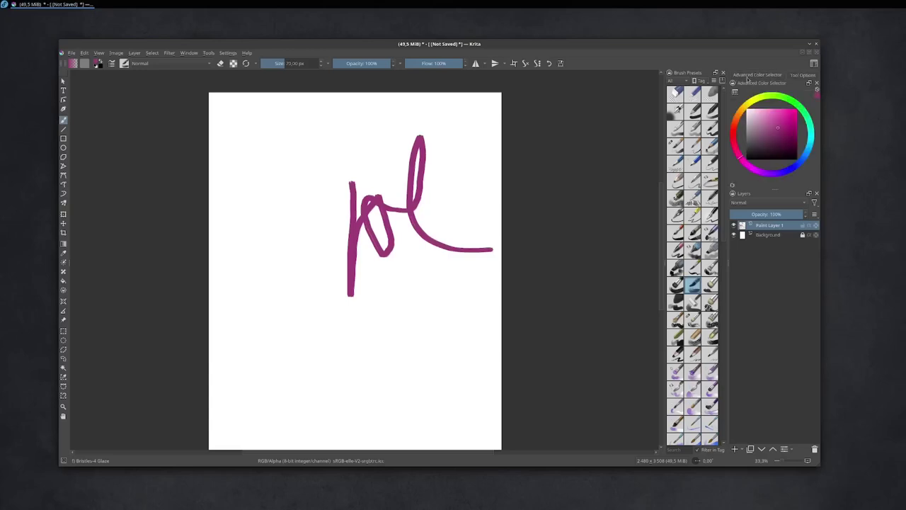
click(801, 76)
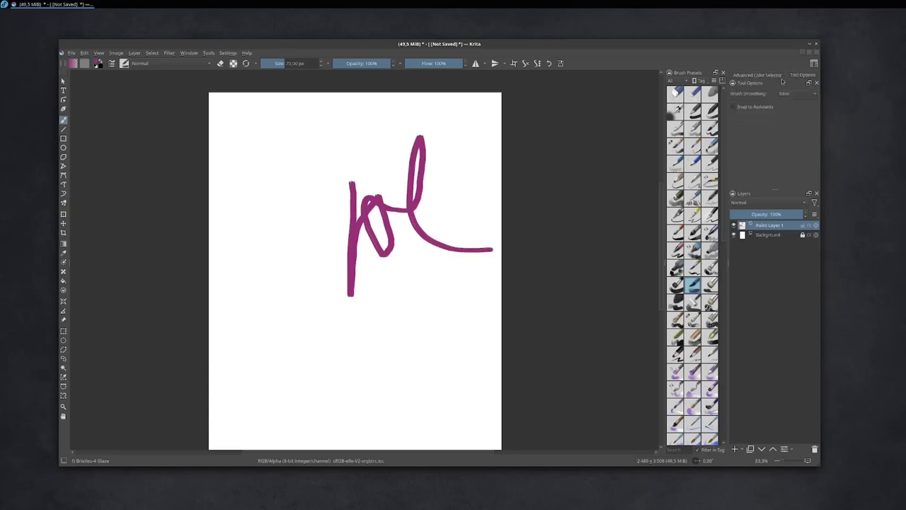
drag(783, 82, 372, 186)
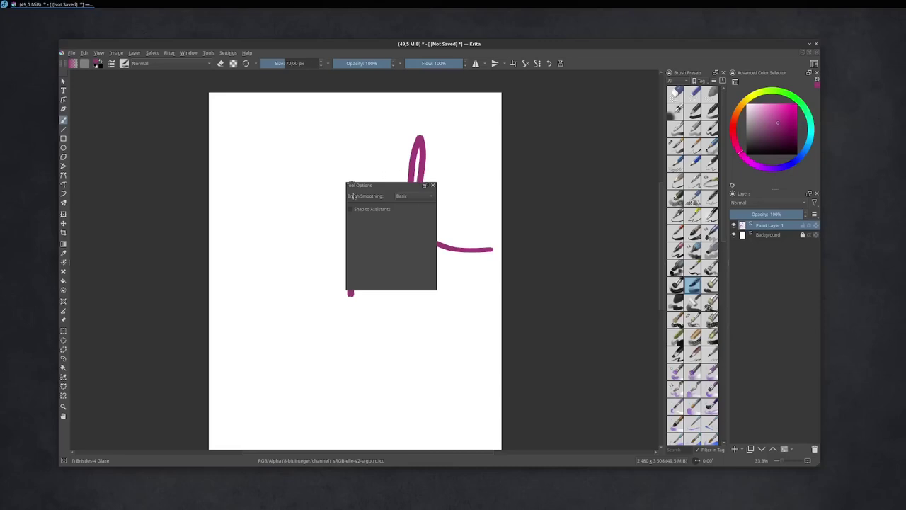
Review the General Tools preferences, then quit Krita and bring up the application launcher.
click(226, 53)
click(234, 62)
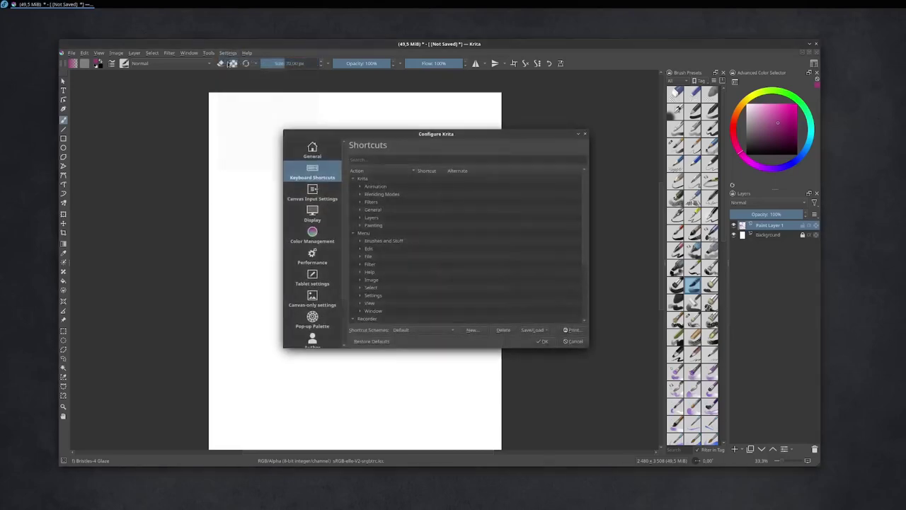
click(311, 155)
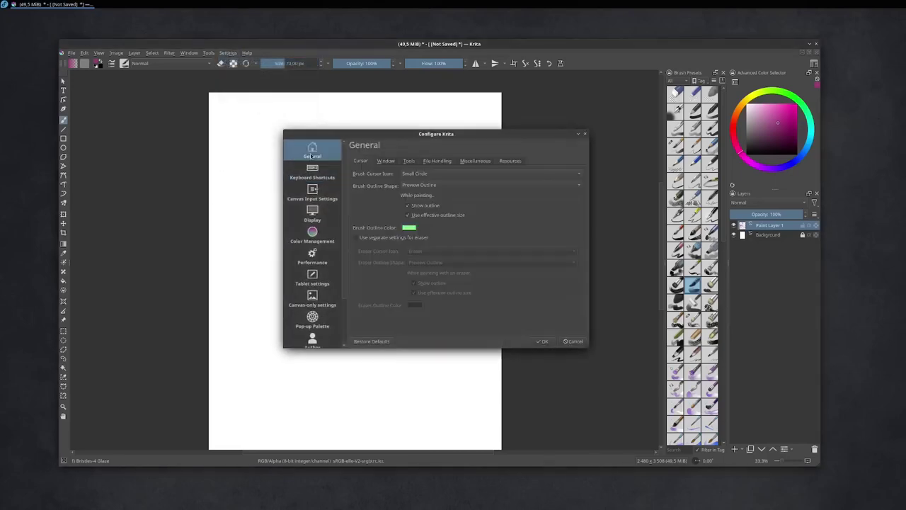
click(409, 162)
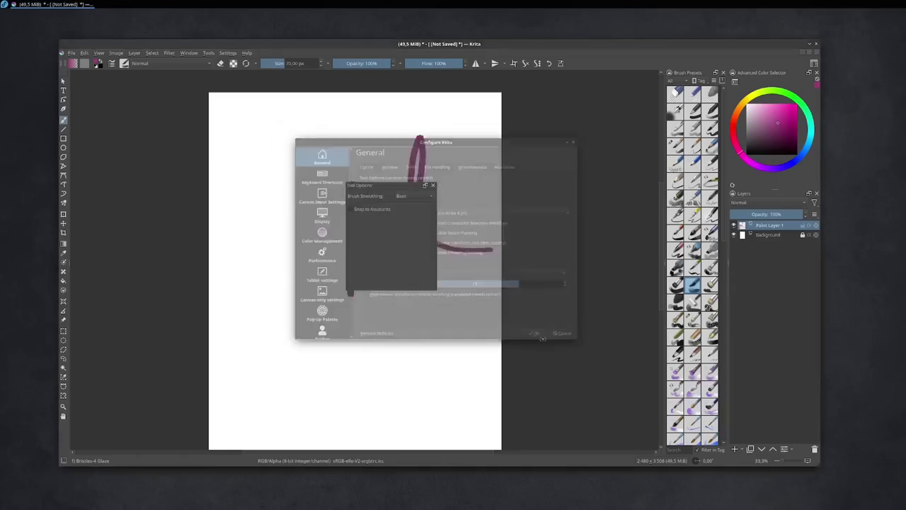
click(817, 44)
click(4, 3)
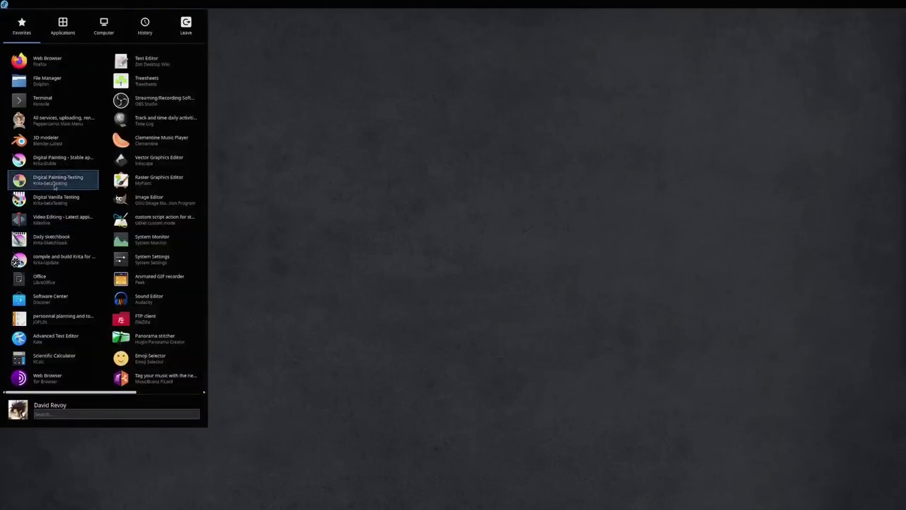
Launch Digital Painting-Testing and create a blank A4 (300 ppi) 2480 × 3508 px document.
click(424, 251)
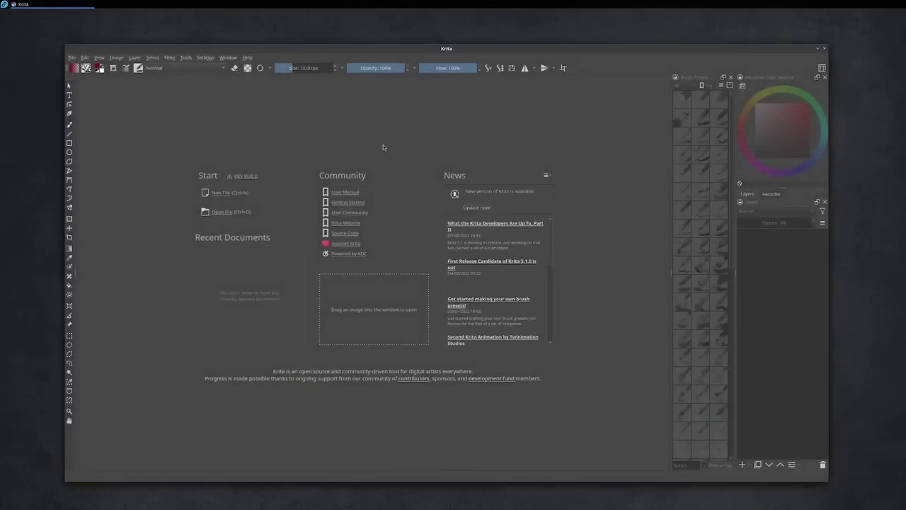
click(226, 193)
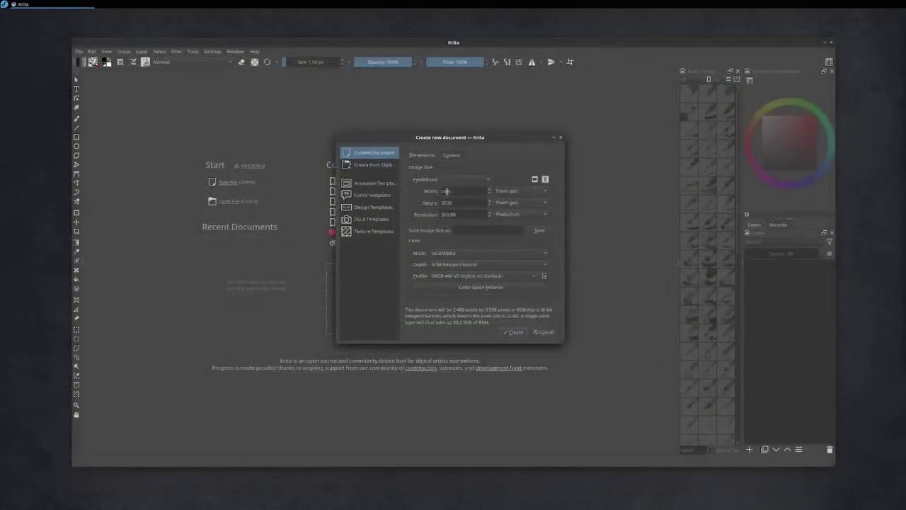
click(457, 180)
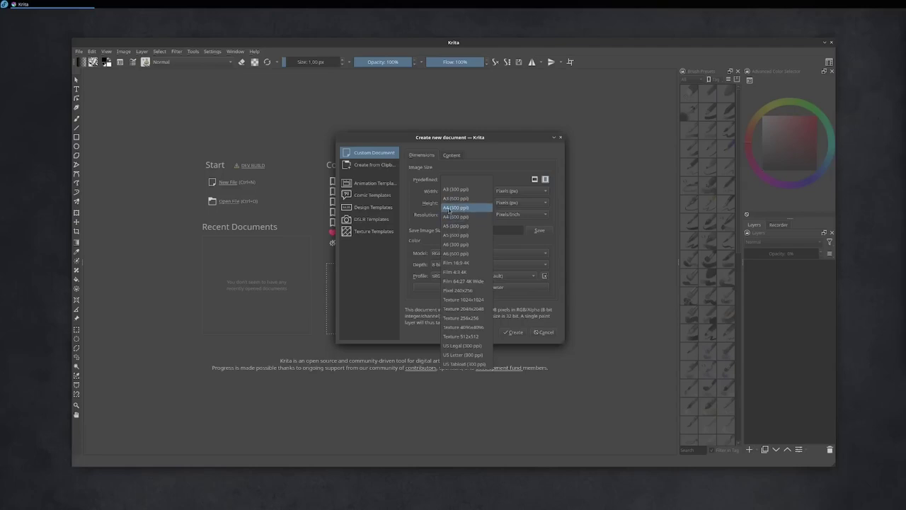
click(461, 209)
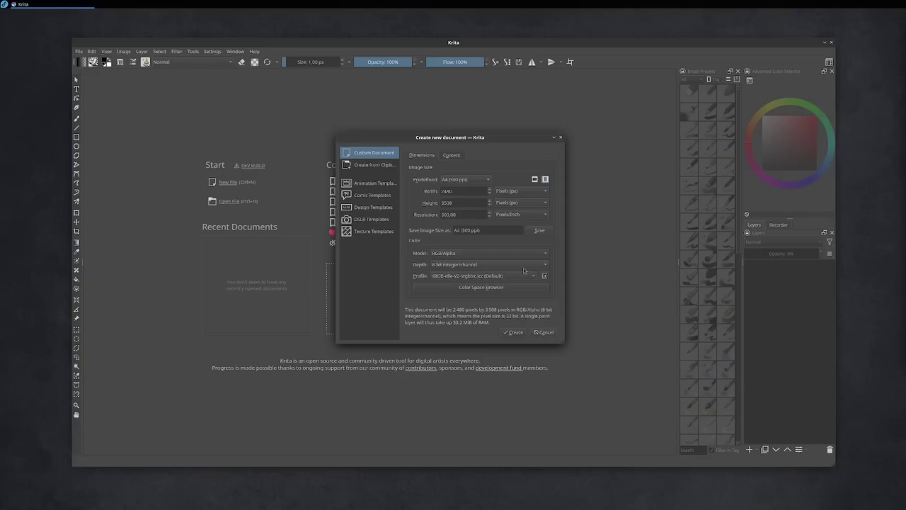
click(515, 333)
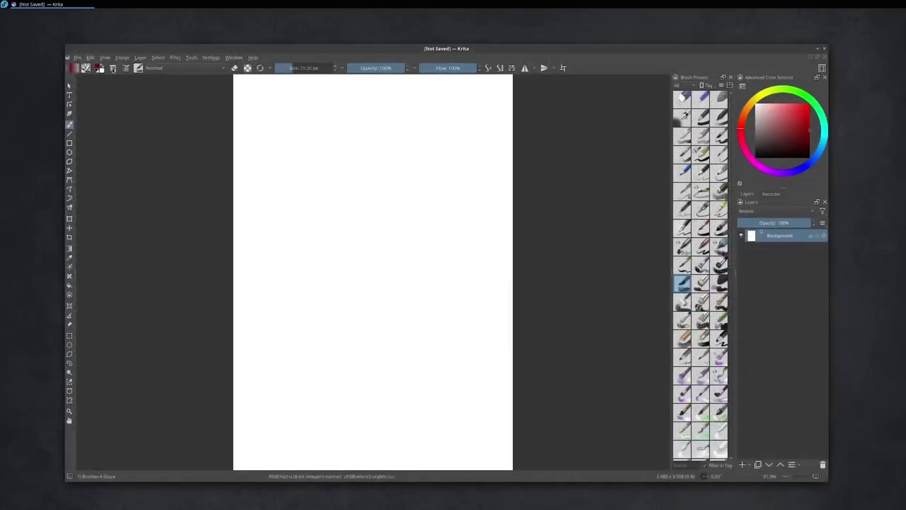
Switch to the rectangle tool and view its geometry options.
click(113, 68)
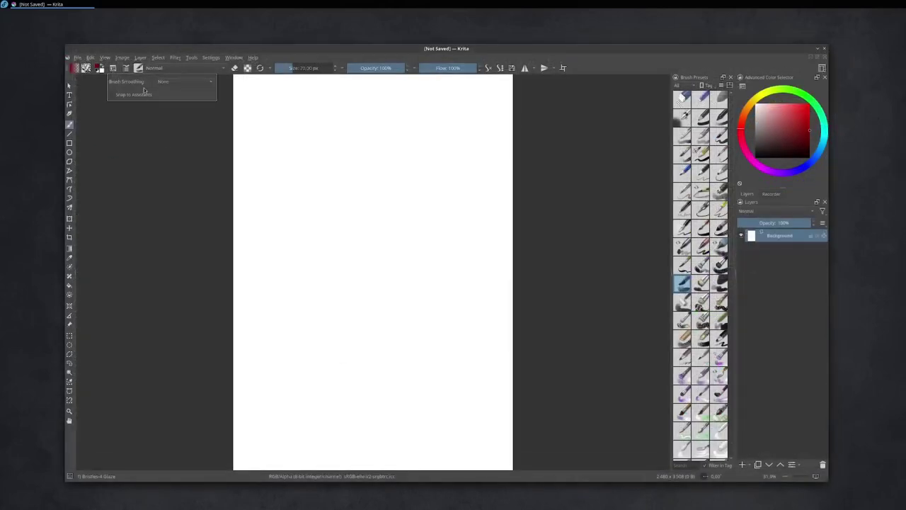
click(70, 143)
click(69, 143)
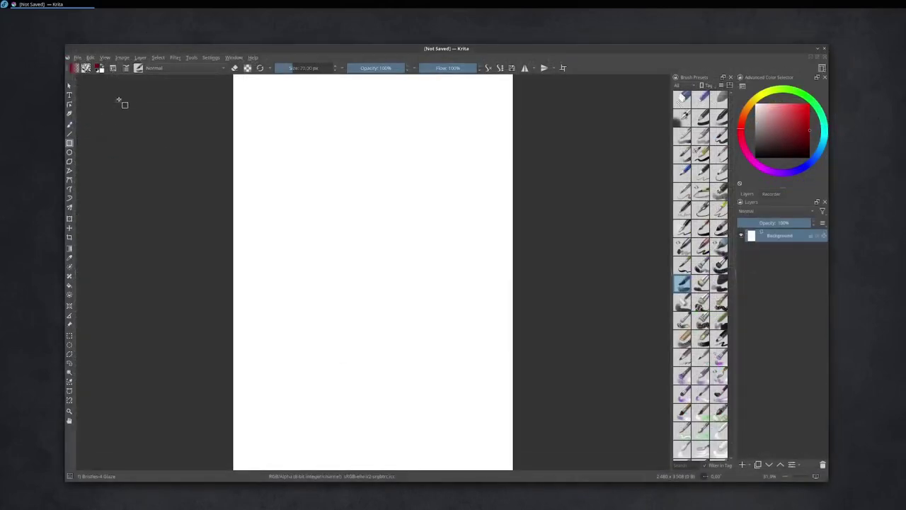
click(113, 68)
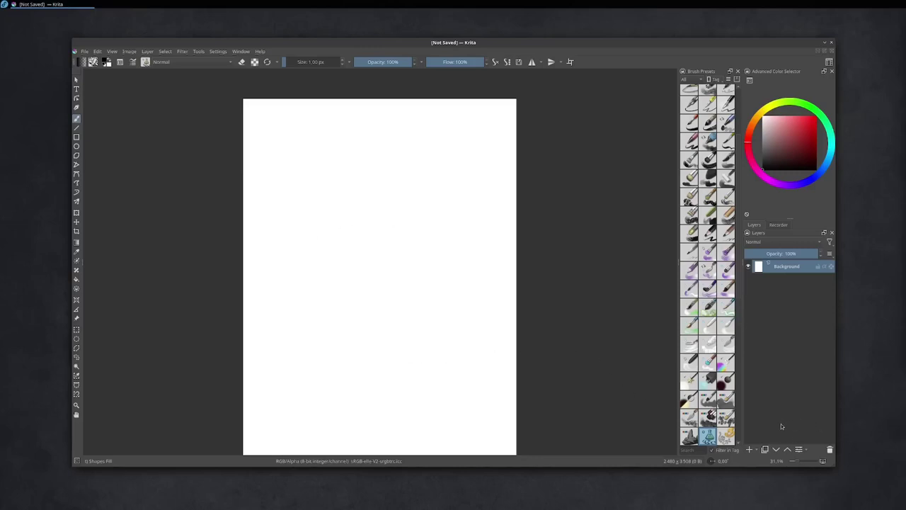
Float the Overview docker beside the canvas and pick red as the painting colour.
click(218, 52)
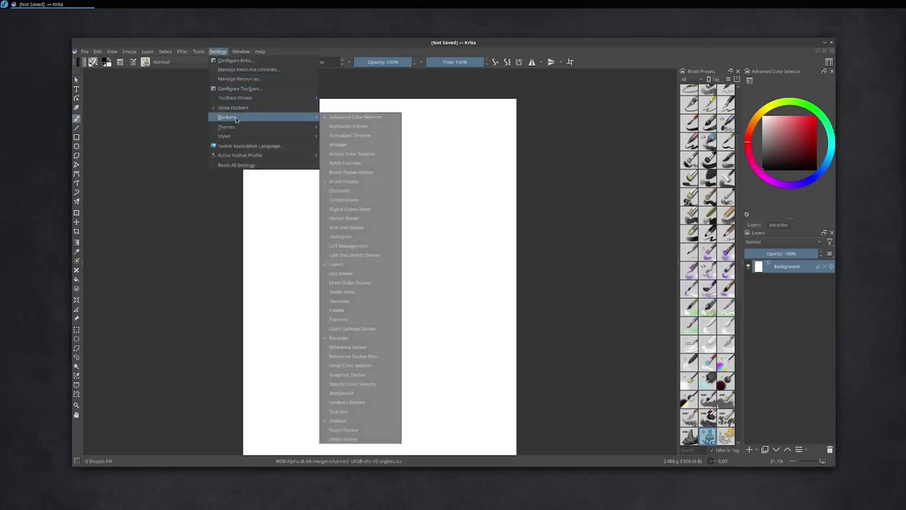
mouse_move(226, 117)
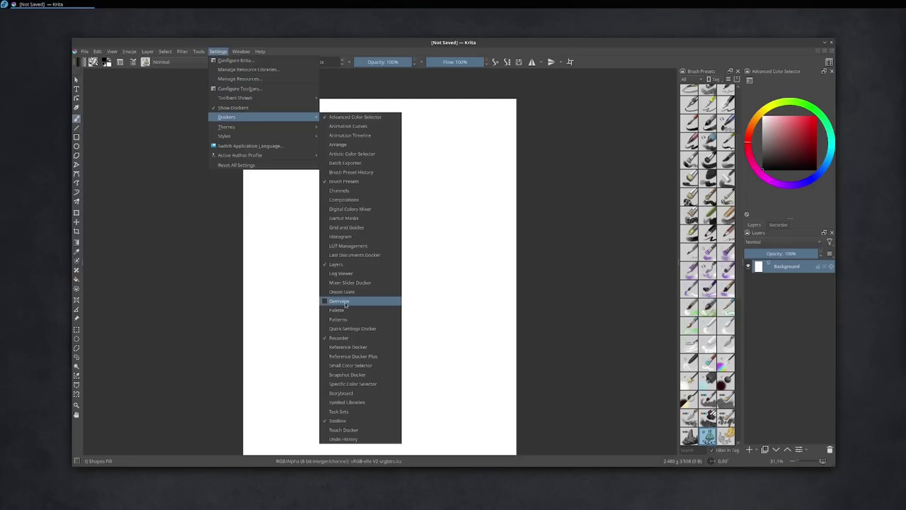
click(345, 303)
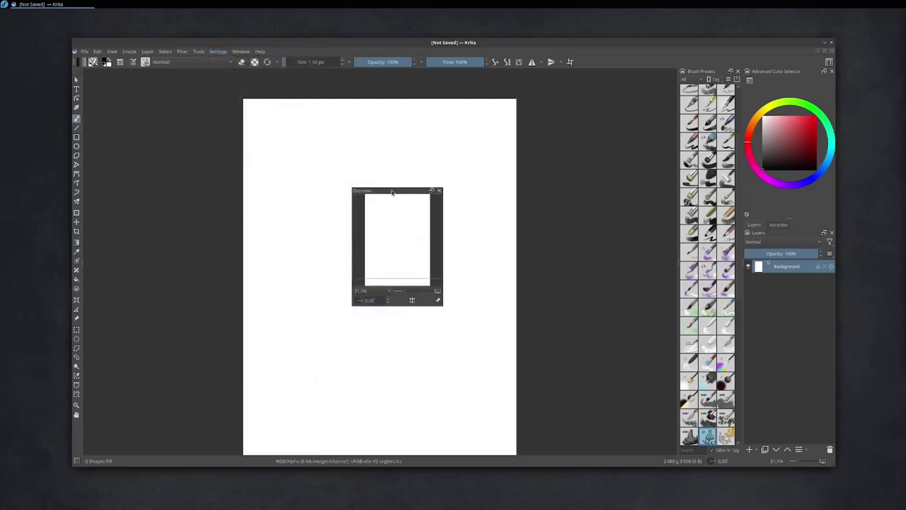
drag(391, 192, 598, 178)
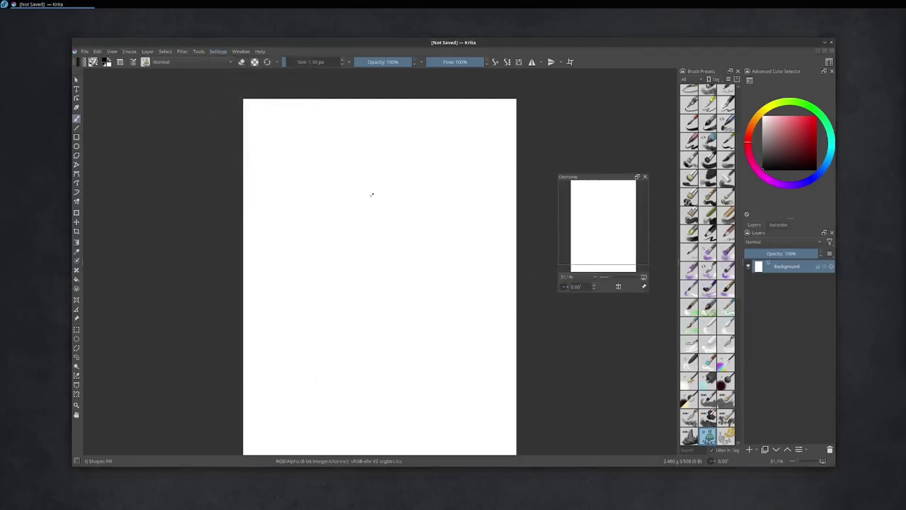
click(811, 116)
Paint two red filled blobs forming an S, then pan and zoom in on it.
drag(360, 249, 373, 153)
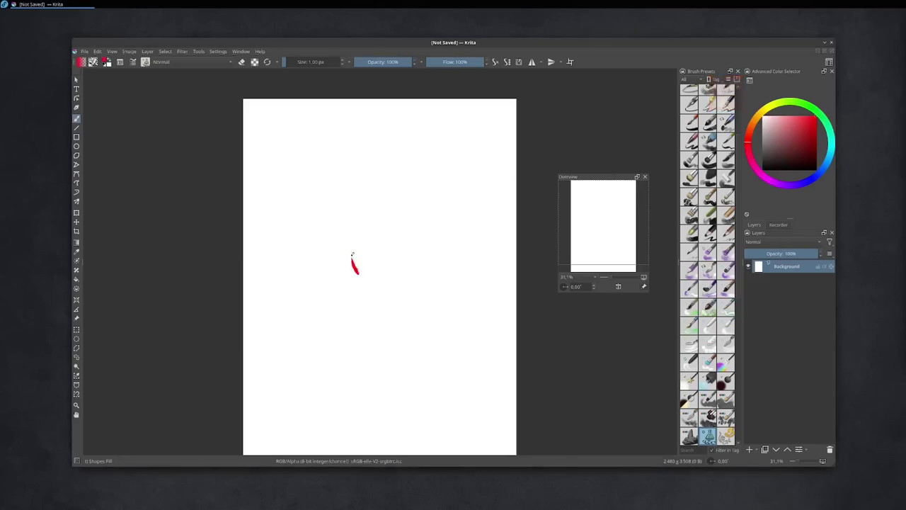
mouse_move(354, 250)
mouse_down()
mouse_move(432, 354)
mouse_move(396, 386)
mouse_up()
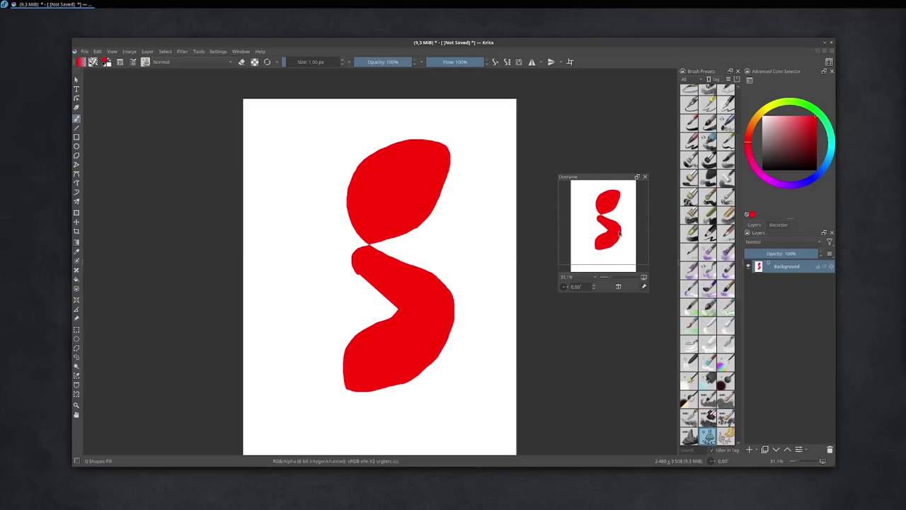
drag(592, 227, 599, 243)
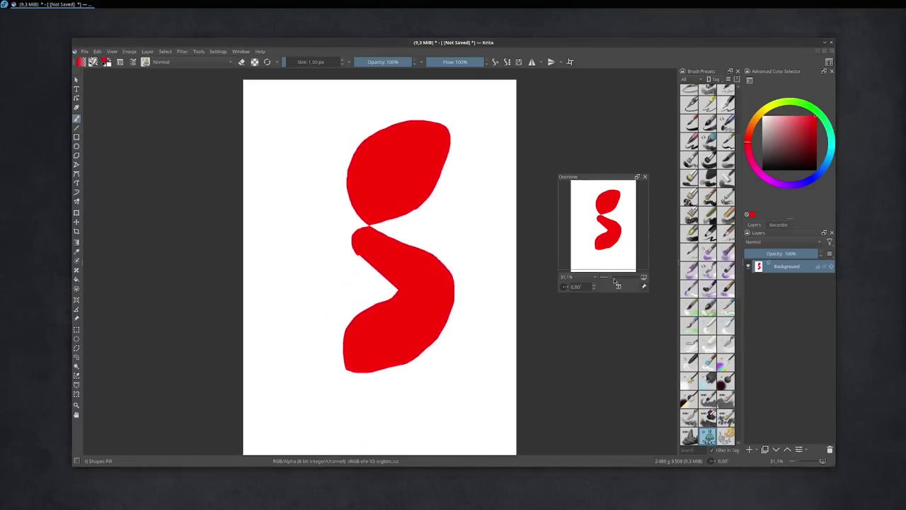
mouse_move(615, 279)
mouse_down()
mouse_move(622, 282)
mouse_move(599, 281)
mouse_up()
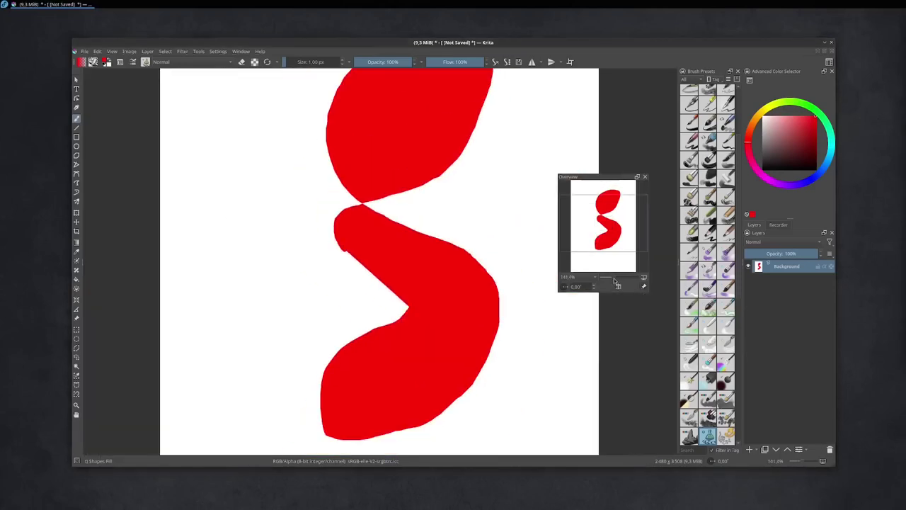
Zoom, pan and rotate the canvas view around the red S shape.
click(566, 287)
click(577, 286)
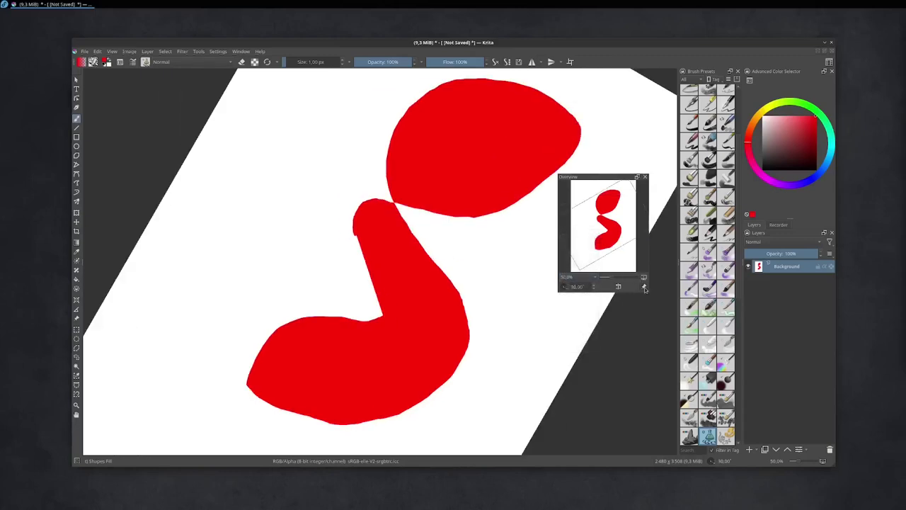
mouse_move(410, 262)
mouse_down()
mouse_move(448, 229)
mouse_move(417, 270)
mouse_up()
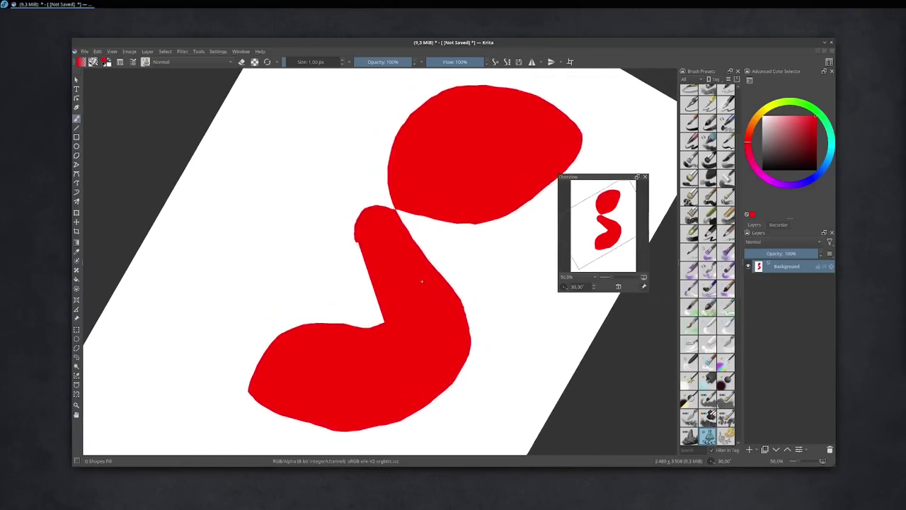
mouse_move(420, 307)
mouse_down()
mouse_move(439, 243)
mouse_move(451, 249)
mouse_move(439, 309)
mouse_move(445, 267)
mouse_up()
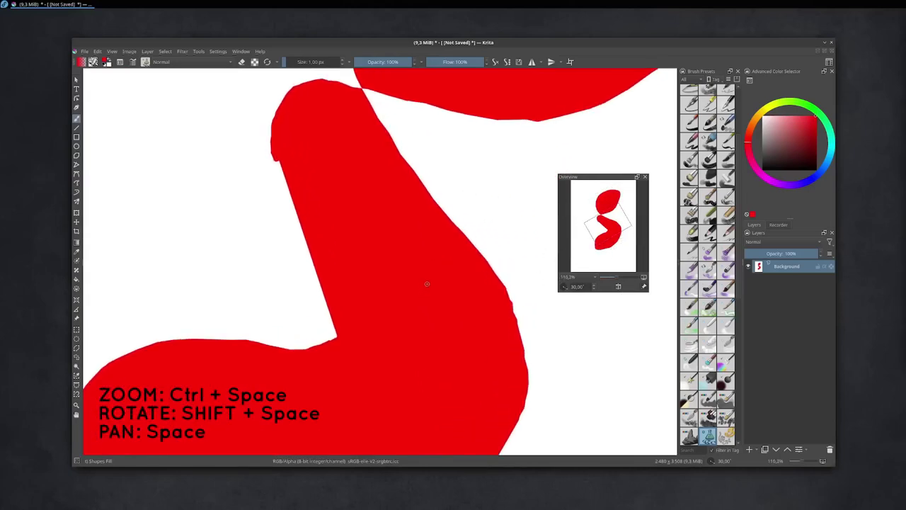
mouse_move(489, 238)
mouse_down()
mouse_move(453, 198)
mouse_move(277, 204)
mouse_move(437, 319)
mouse_move(432, 168)
mouse_move(281, 217)
mouse_move(307, 286)
mouse_move(435, 255)
mouse_move(435, 215)
mouse_up()
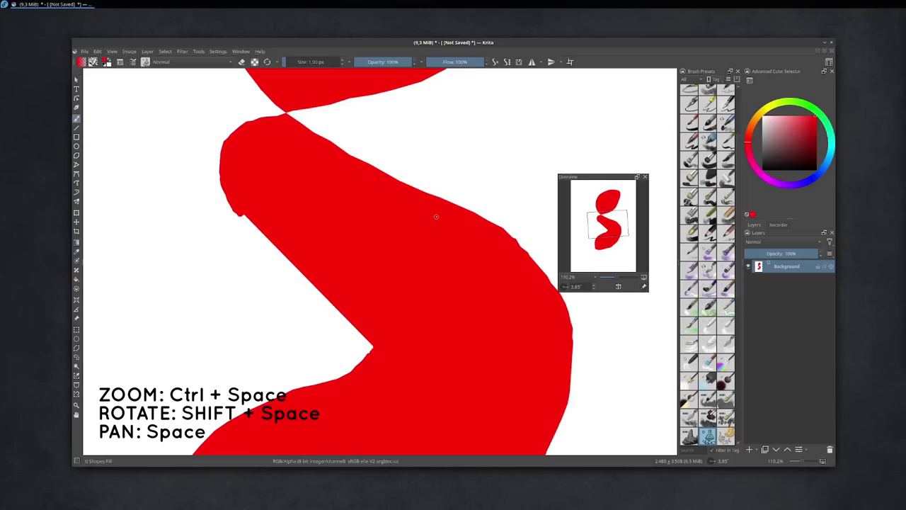
mouse_move(604, 225)
mouse_move(437, 248)
mouse_down()
mouse_move(482, 178)
mouse_move(87, 359)
mouse_move(491, 322)
mouse_move(566, 414)
mouse_move(431, 125)
mouse_move(357, 259)
mouse_move(236, 118)
mouse_up()
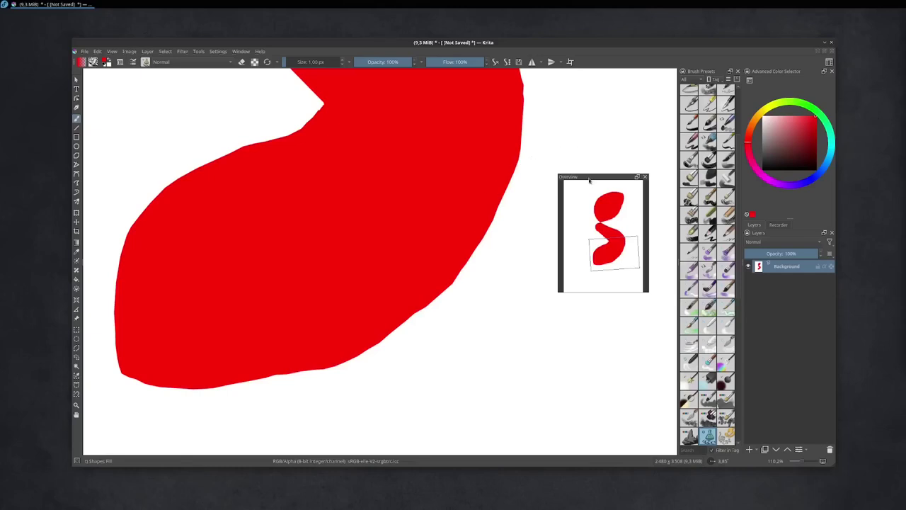
Dock the Overview panel beneath the Layers panel and maximize the Krita window.
mouse_move(590, 177)
mouse_down()
mouse_move(671, 279)
mouse_move(783, 340)
mouse_up()
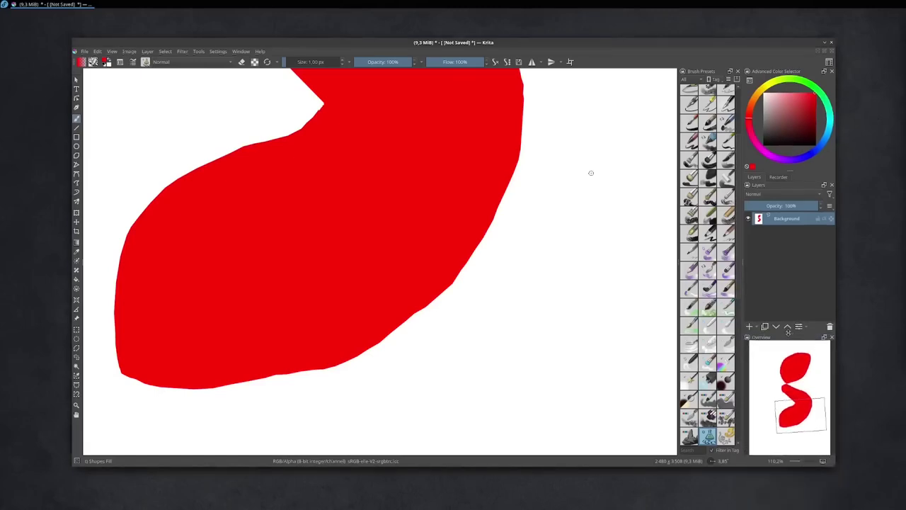
double_click(569, 45)
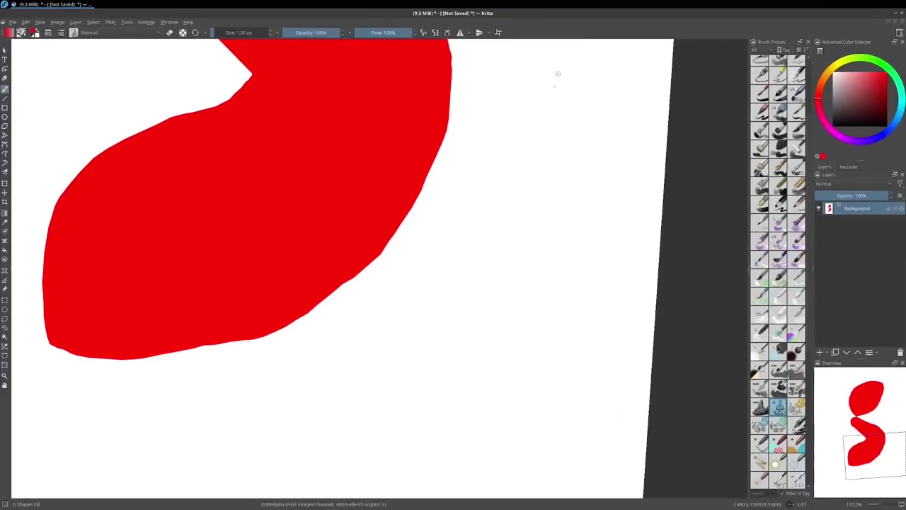
scroll(477, 199, down, 5)
key(Delete)
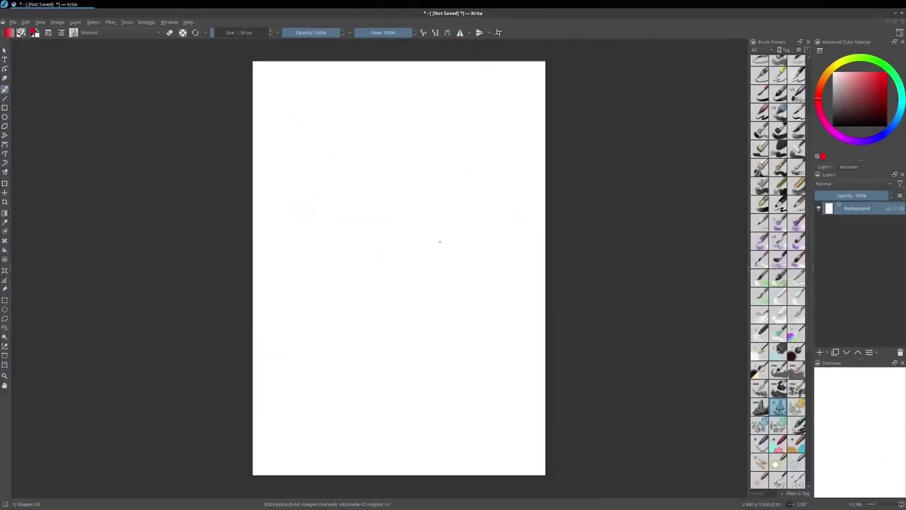
scroll(771, 160, down, 5)
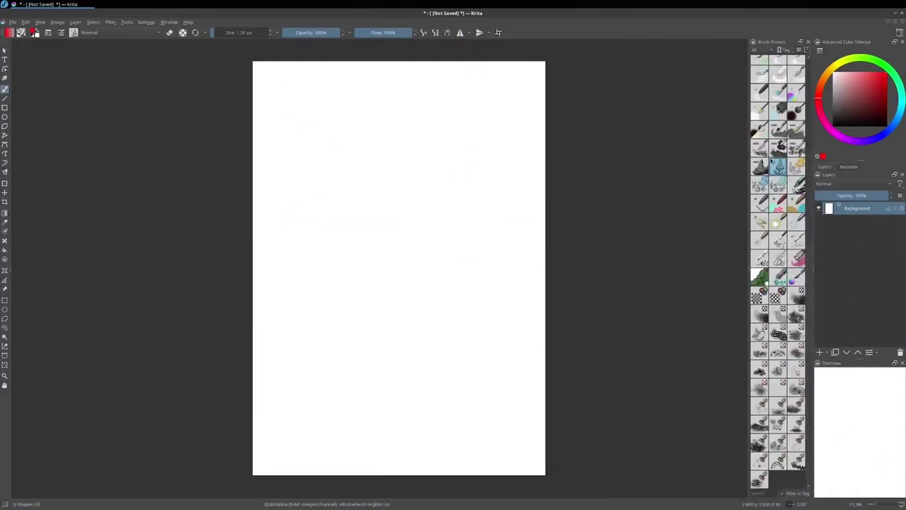
scroll(772, 453, up, 7)
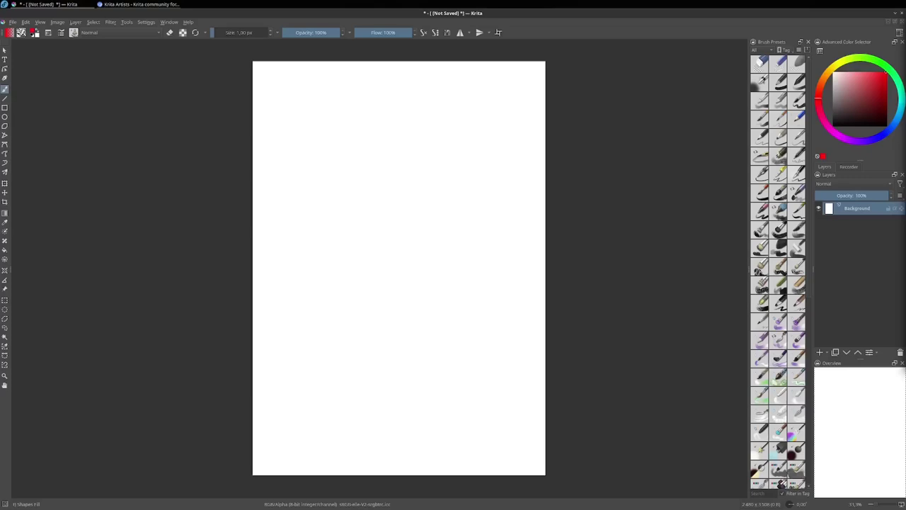
click(138, 5)
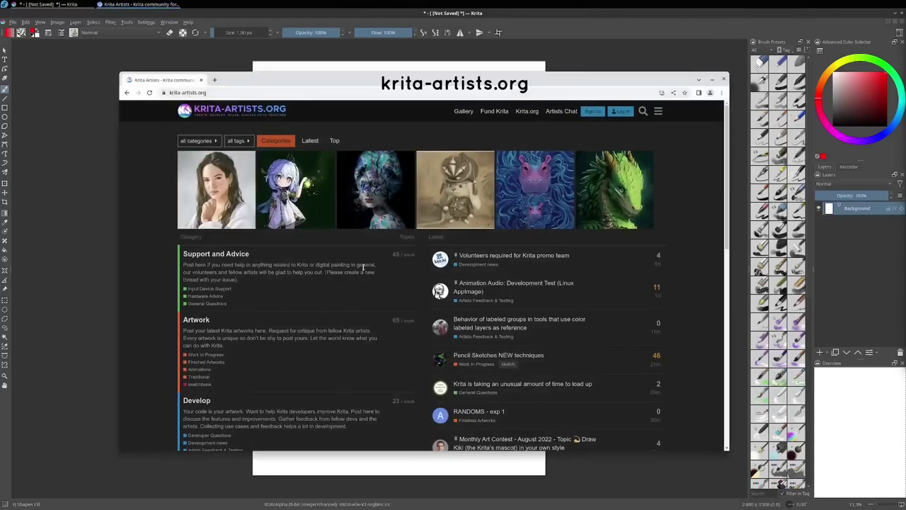
scroll(361, 273, down, 2)
scroll(361, 273, down, 3)
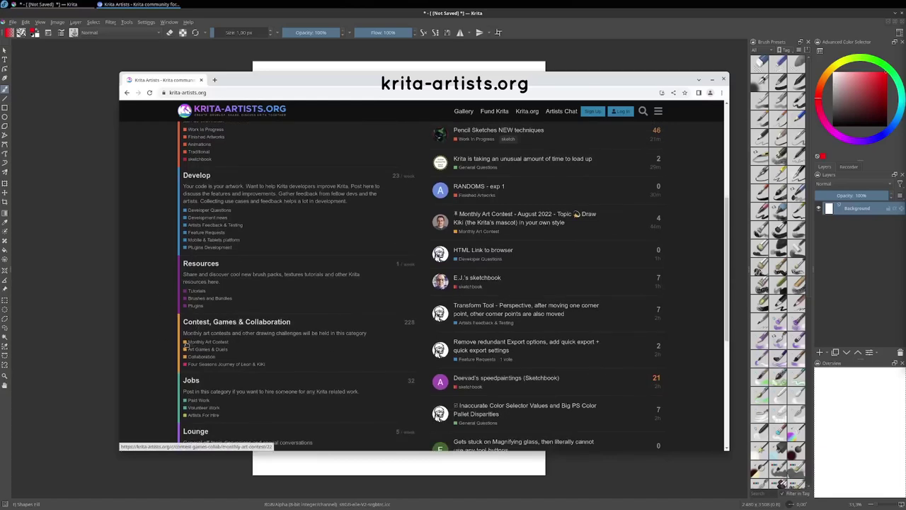
click(205, 342)
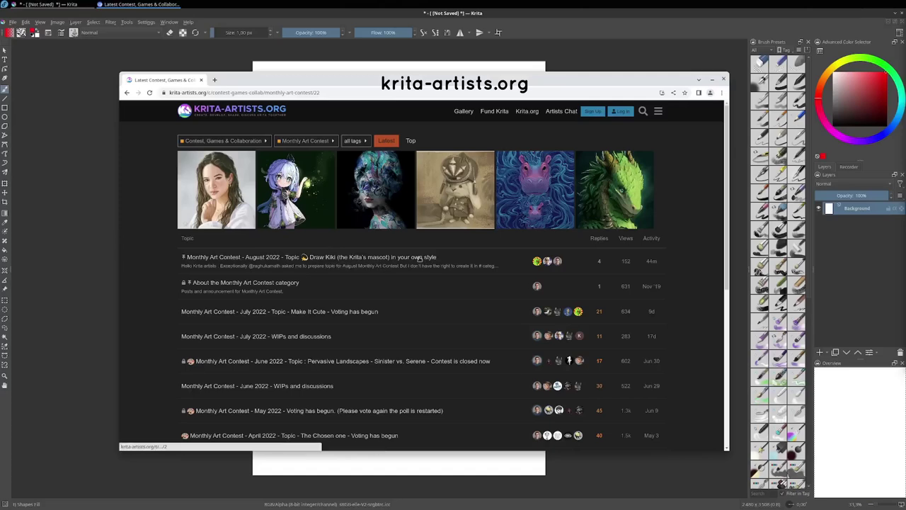
click(424, 260)
scroll(503, 332, up, 10)
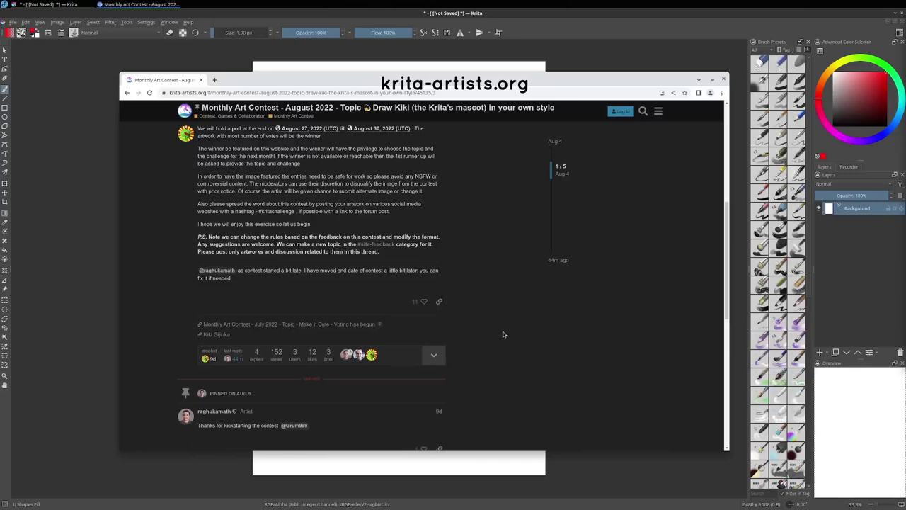
scroll(503, 330, up, 3)
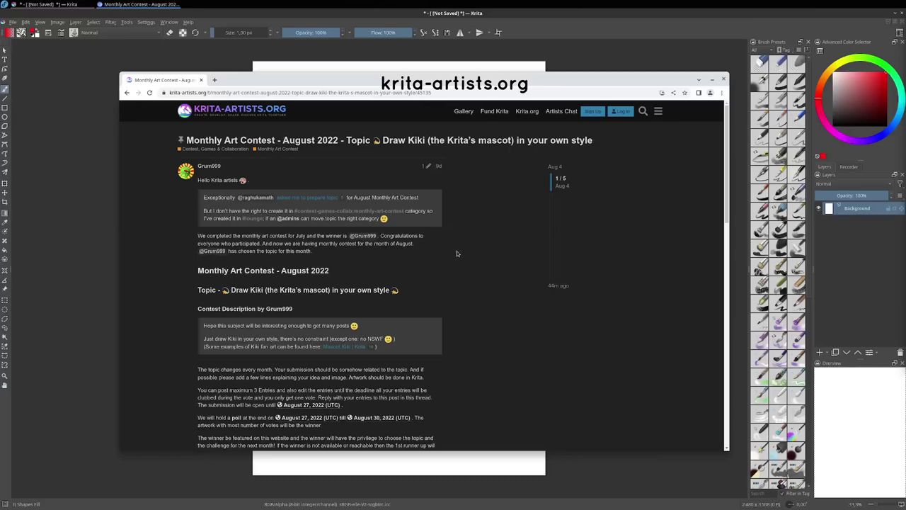
scroll(456, 254, down, 1)
scroll(456, 253, down, 1)
scroll(456, 254, down, 1)
scroll(456, 253, down, 1)
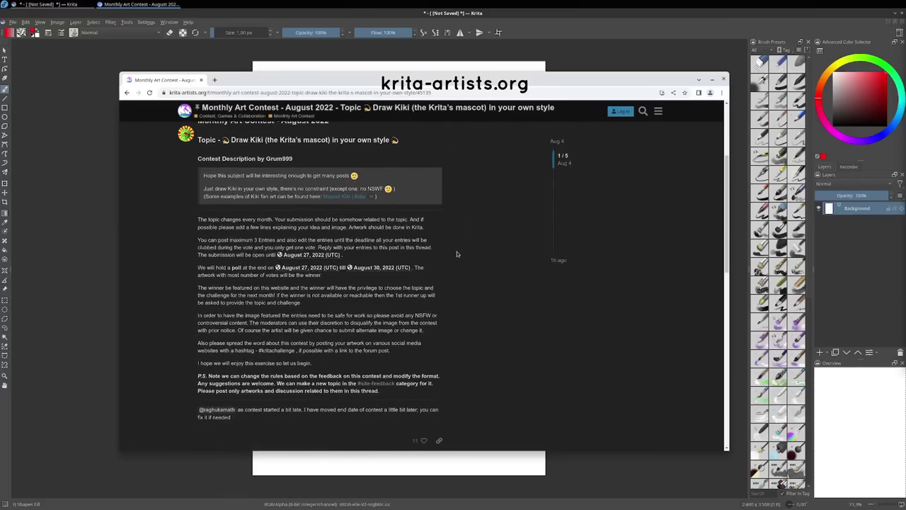
click(722, 80)
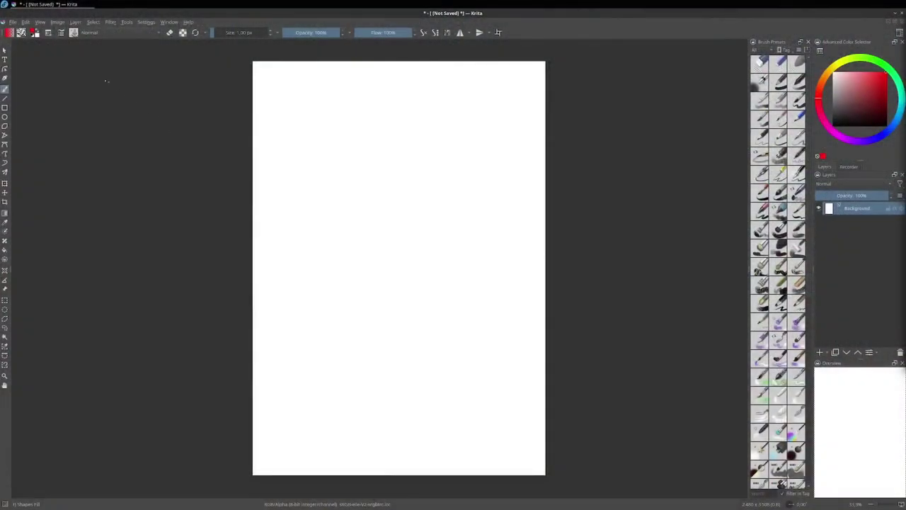
Launch BeeRef and place its enlarged empty board window over the Krita canvas centre.
click(4, 5)
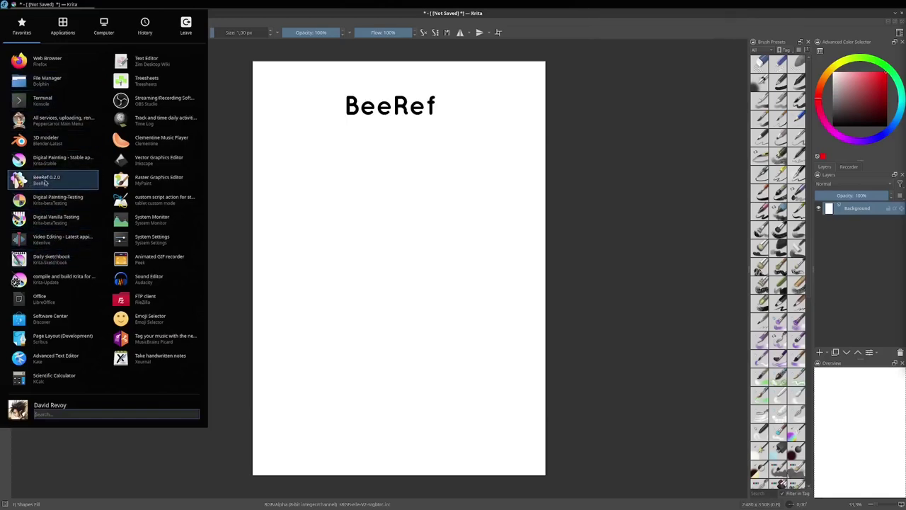
click(28, 185)
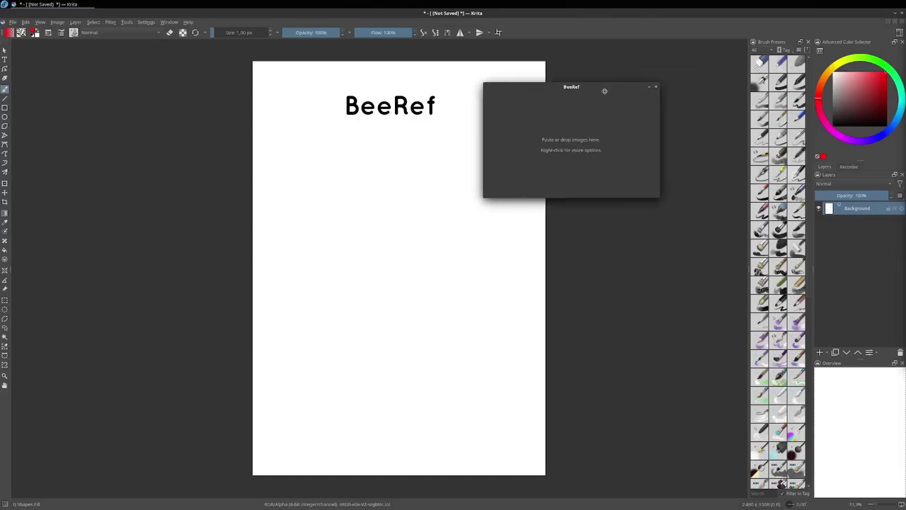
drag(619, 84, 452, 221)
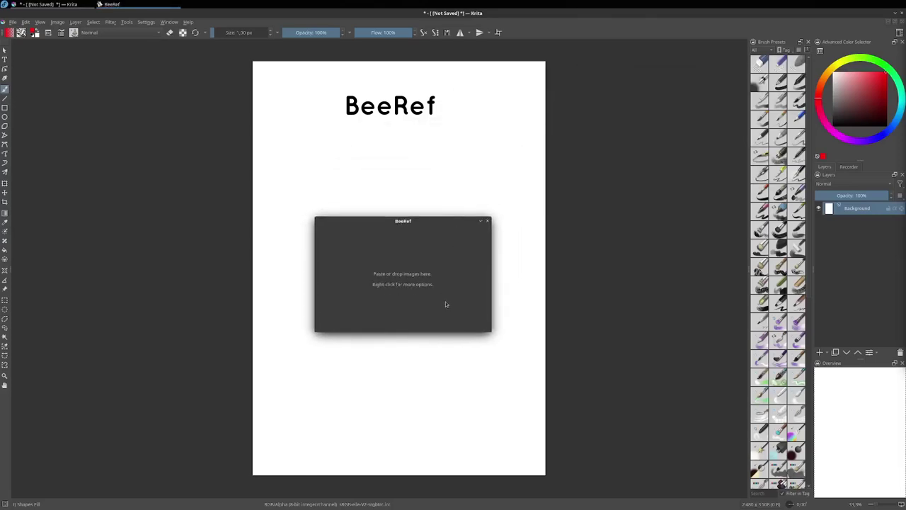
drag(490, 326, 584, 446)
drag(539, 228, 490, 145)
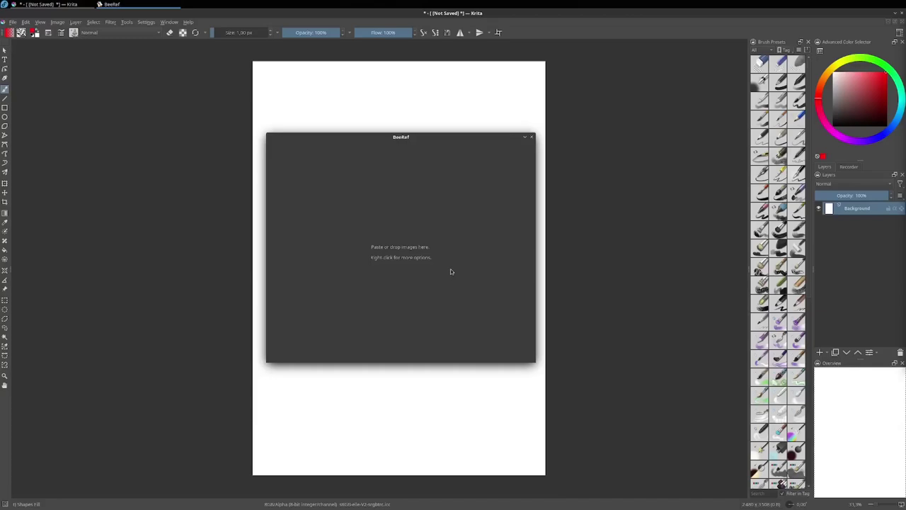
Paste the character sheet, portrait and red-robed figures references onto the maximized board.
key(super+Up)
key(ctrl+v)
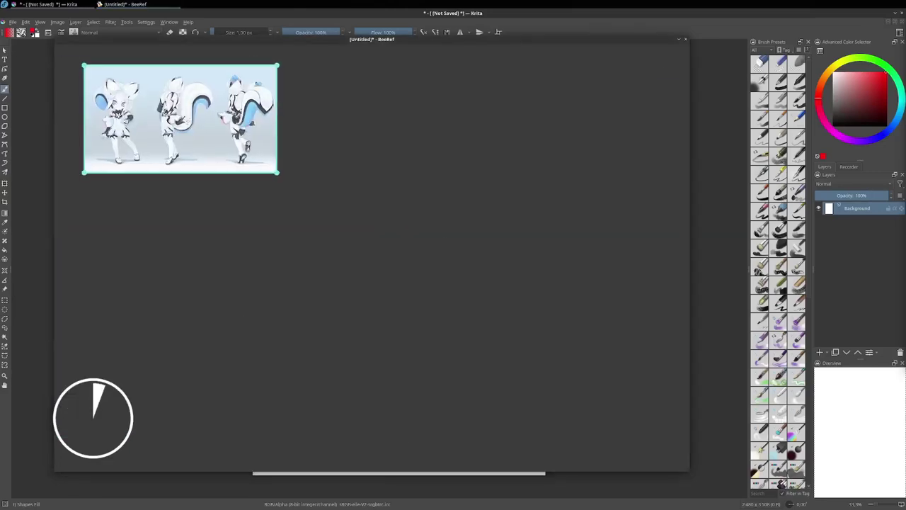
key(ctrl+v)
key(ctrl+v)
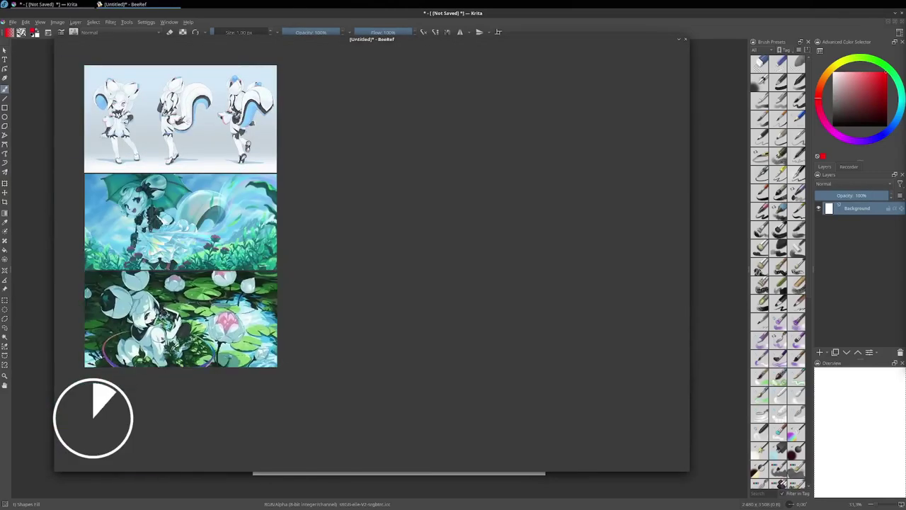
key(ctrl+v)
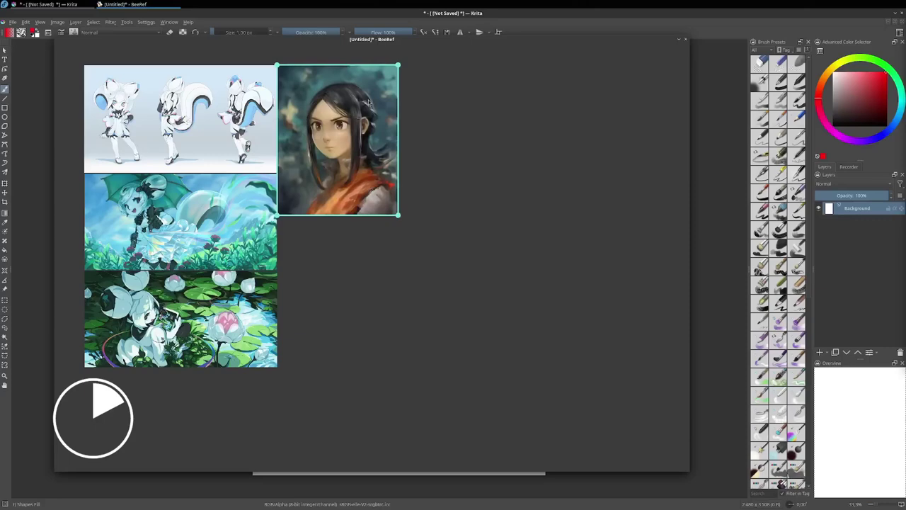
drag(398, 215, 414, 234)
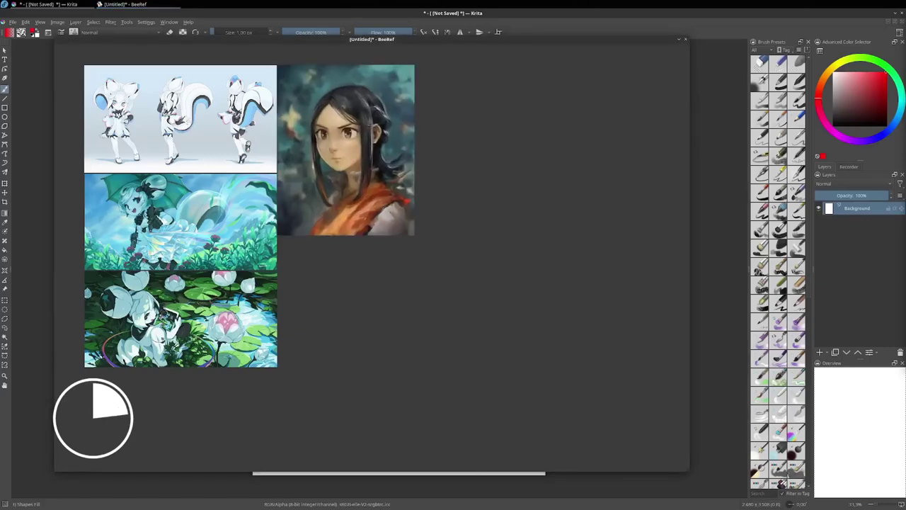
key(ctrl+v)
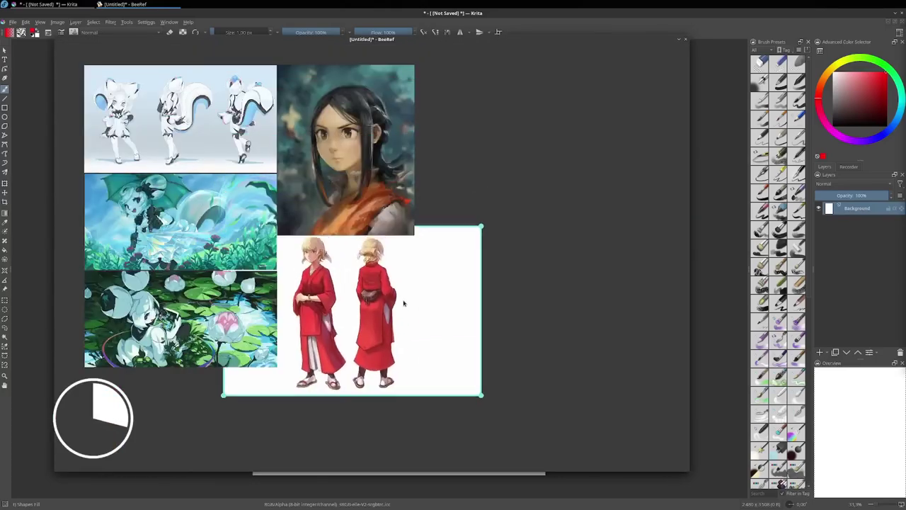
drag(403, 303, 396, 311)
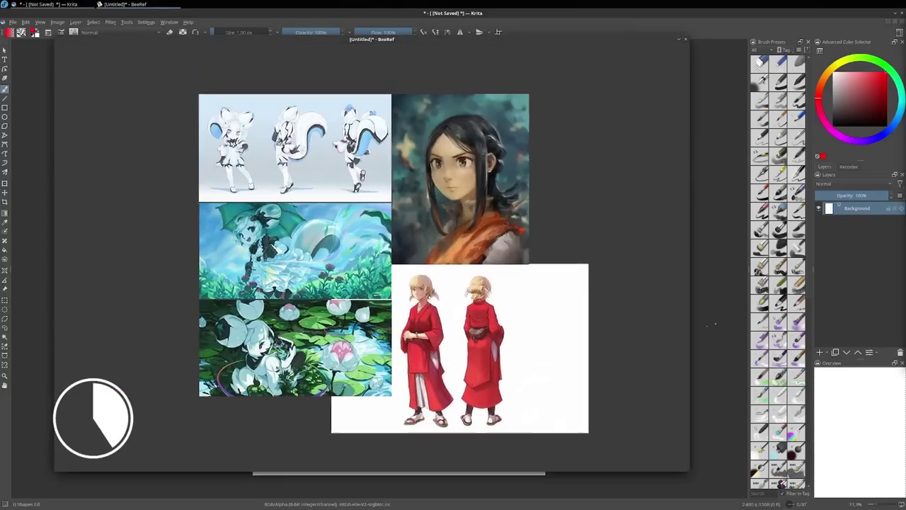
Paste the lotus photo and add a 'photo by' credit caption beneath it.
key(ctrl+v)
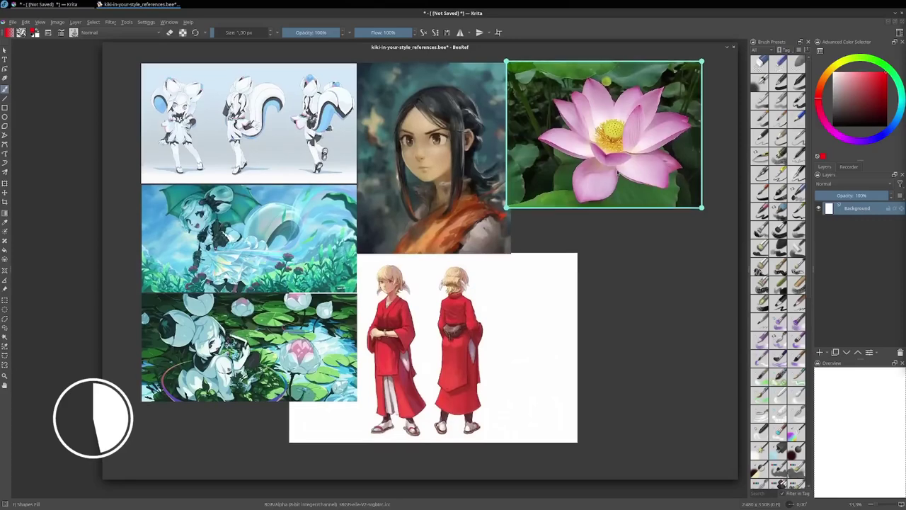
click(602, 233)
right_click(563, 225)
click(580, 245)
text(photo by)
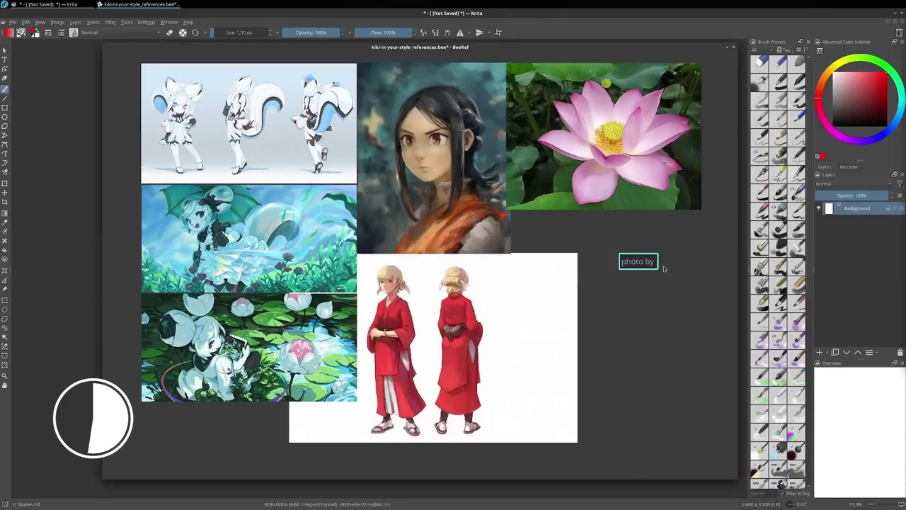
text(Apanasevich Maxim on Wikimedia Commons)
drag(637, 261, 606, 209)
Add a caption crediting the Kiki official mascot's artist under the mascot images.
right_click(163, 400)
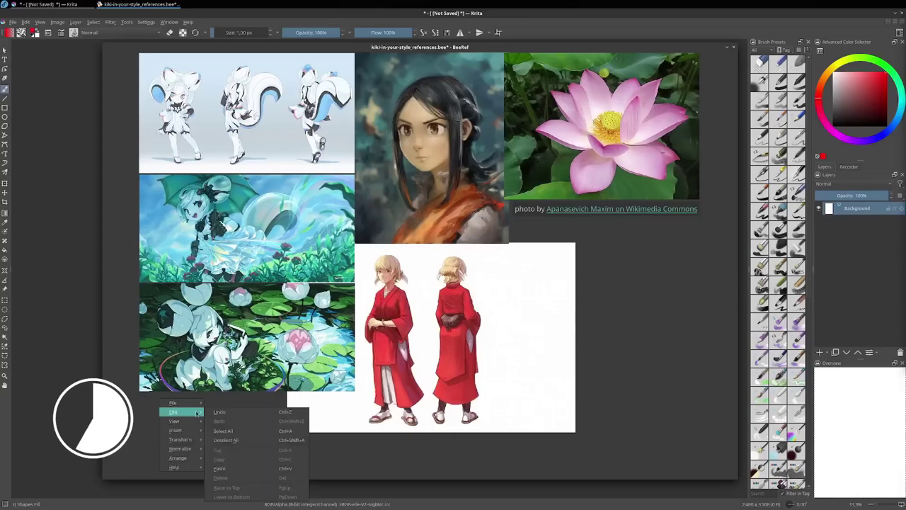
key(Escape)
right_click(198, 424)
click(213, 439)
text(Kiki)
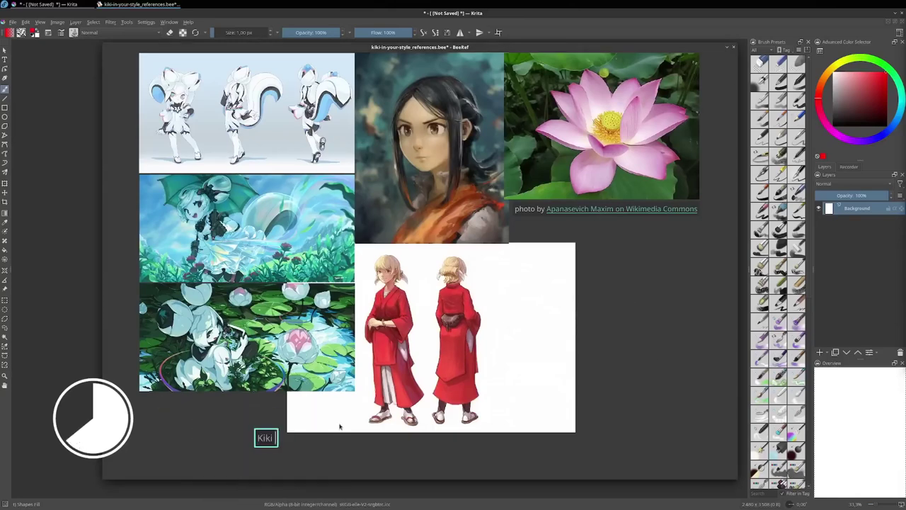
text( official mascot by Tyson Tan)
key(Escape)
drag(339, 434, 225, 398)
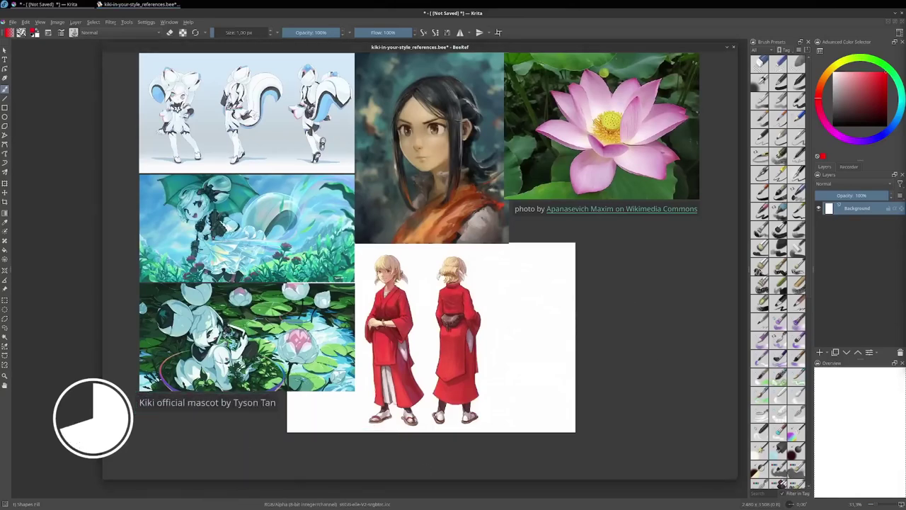
Paste the grey squirrel, red squirrel and white kitten photos onto the board.
key(ctrl+v)
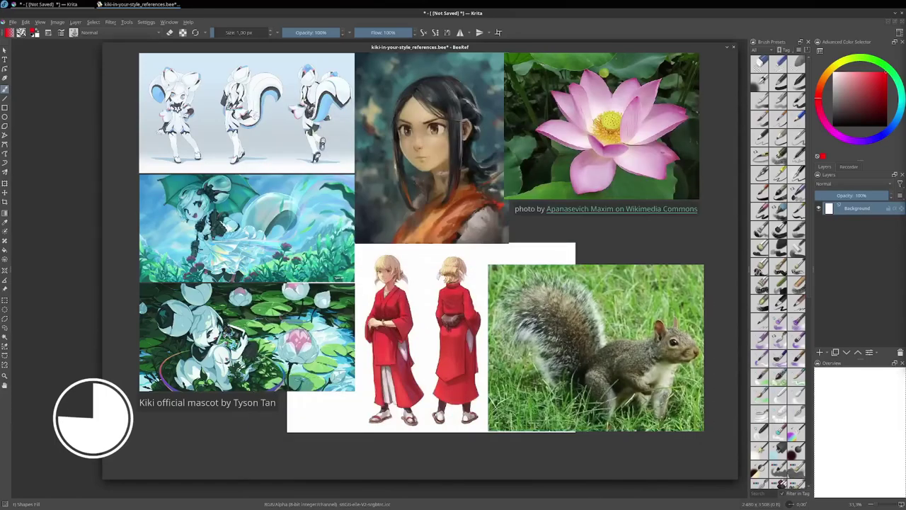
key(ctrl+v)
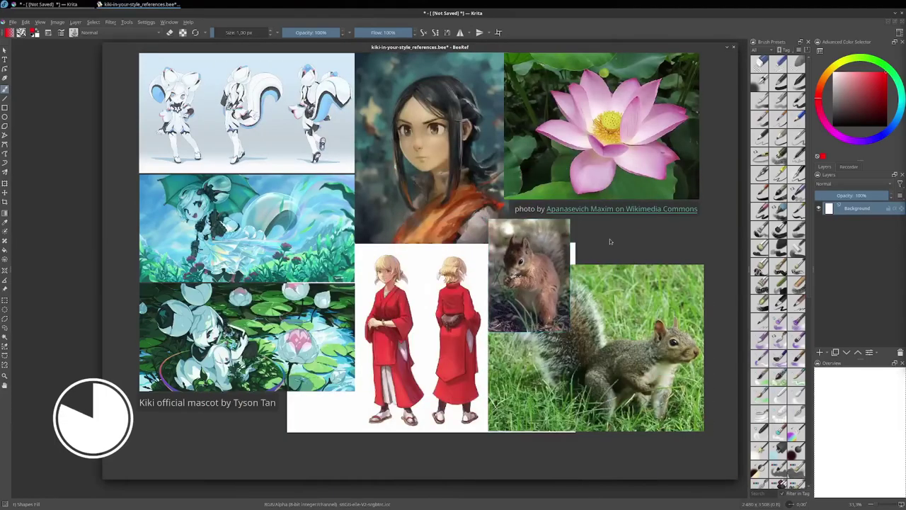
right_click(617, 257)
mouse_move(632, 267)
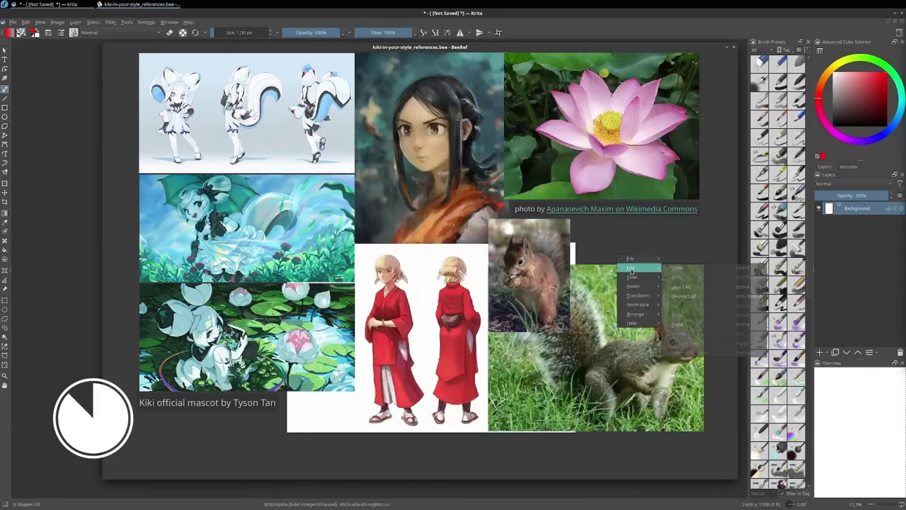
click(678, 323)
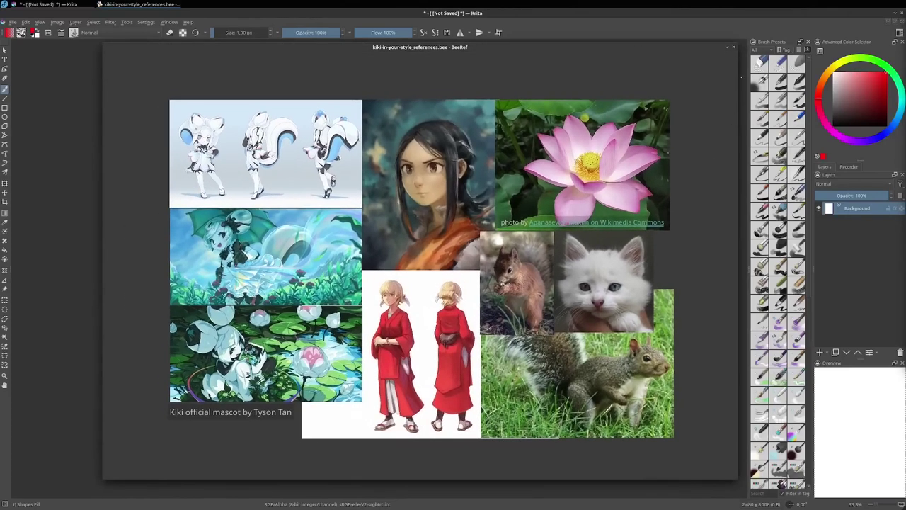
Maximize BeeRef and zoom in on the girl portrait.
key(super+Up)
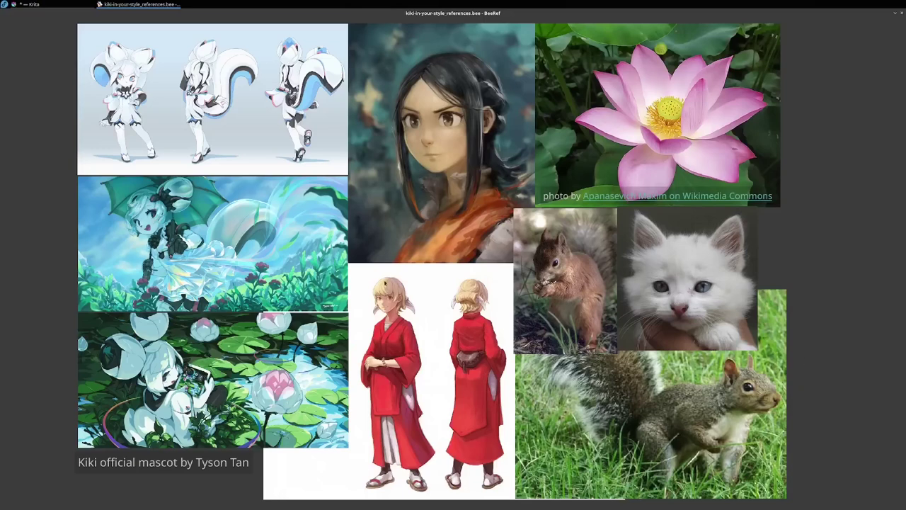
click(475, 163)
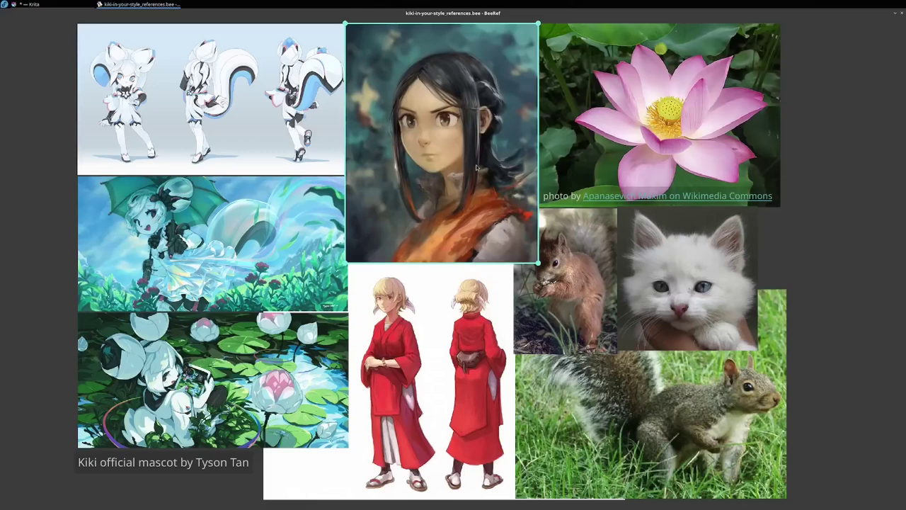
double_click(477, 167)
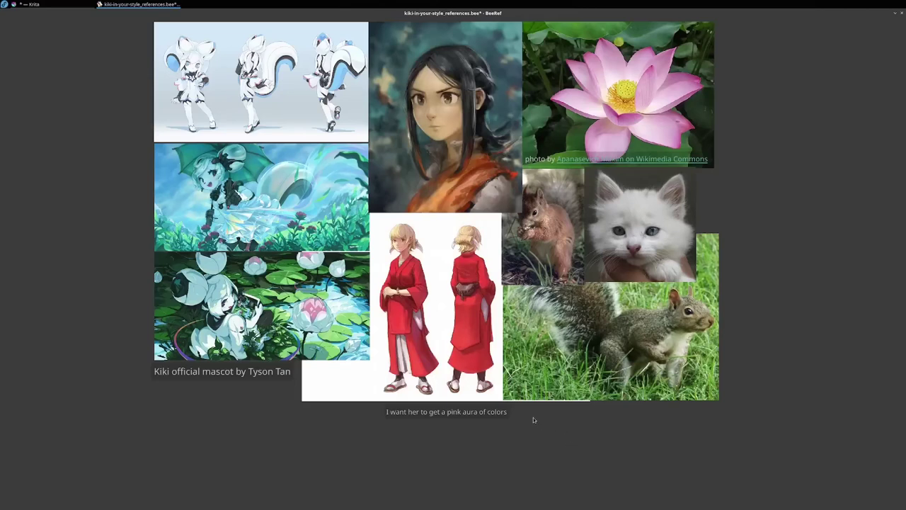
Save the reference board, restore the window size and check Krita behind it.
key(ctrl+s)
double_click(449, 13)
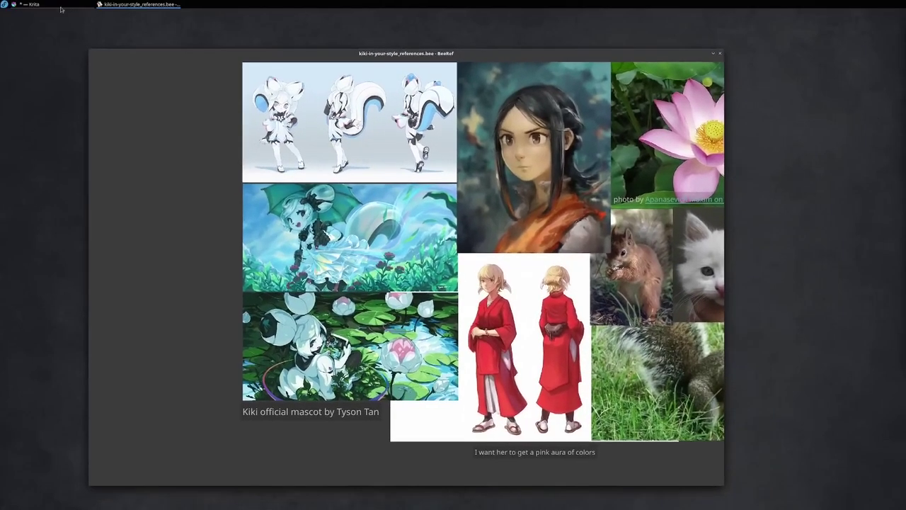
key(alt+Tab)
key(alt+Tab)
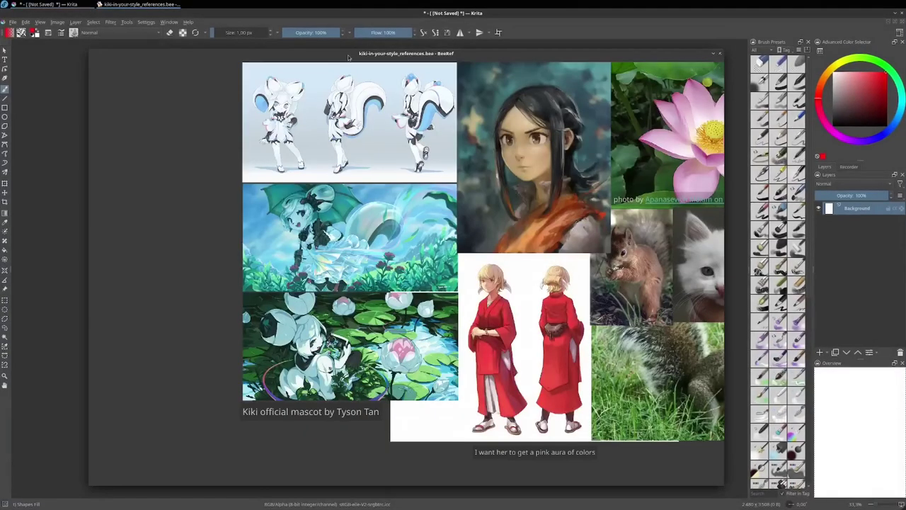
key(alt+Tab)
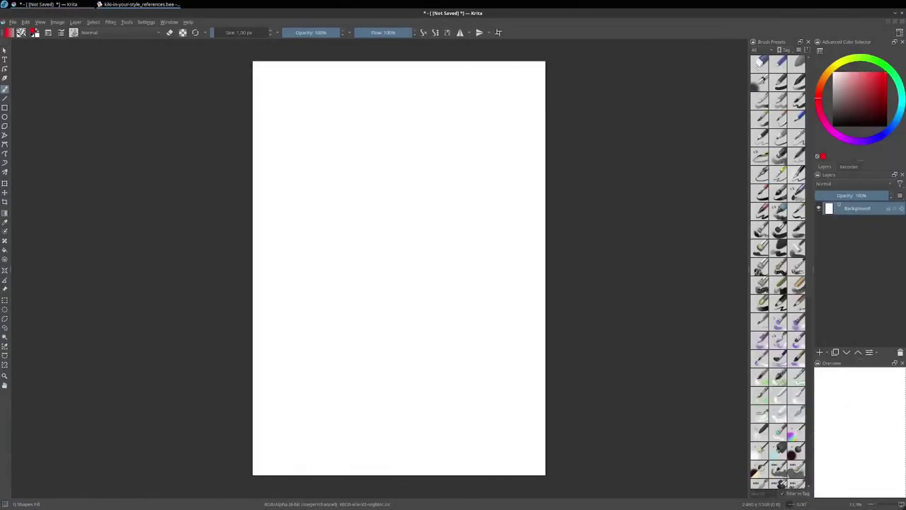
Tuck the BeeRef window into a narrow strip at the left and zoom the board.
key(alt+Tab)
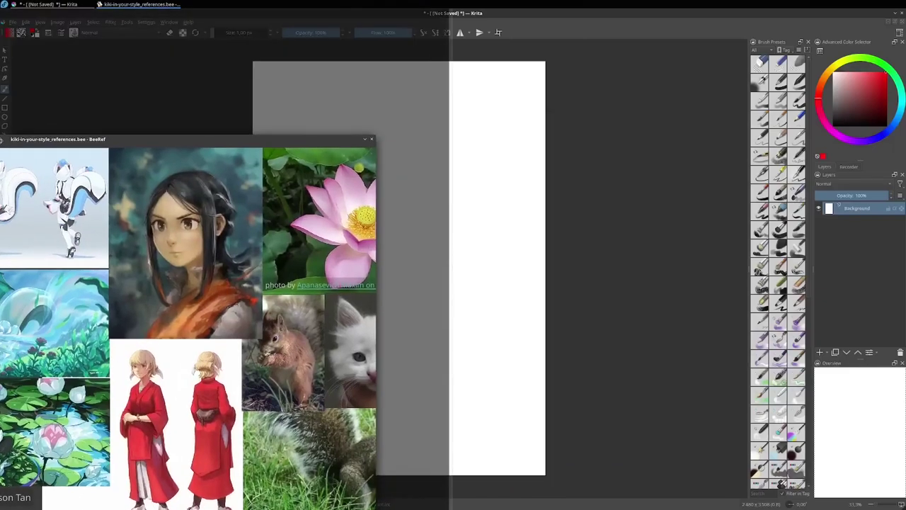
key(alt+Tab)
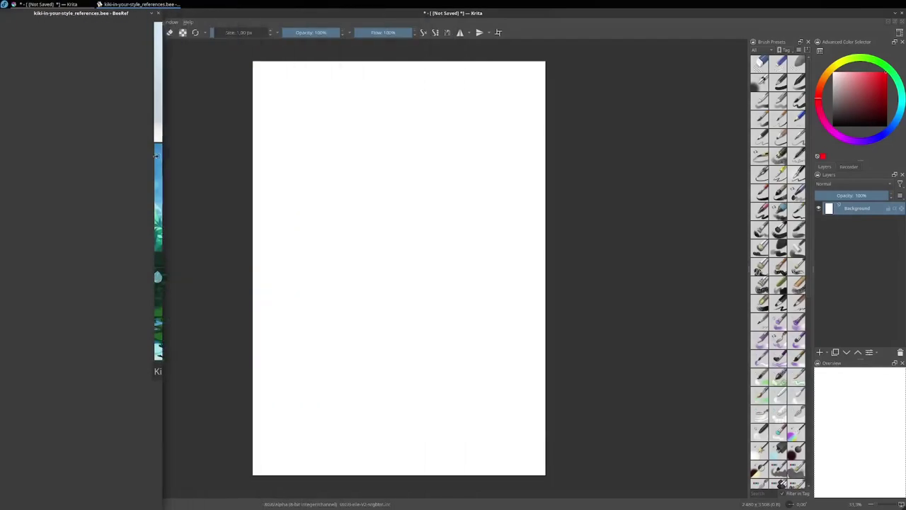
scroll(107, 181, down, 5)
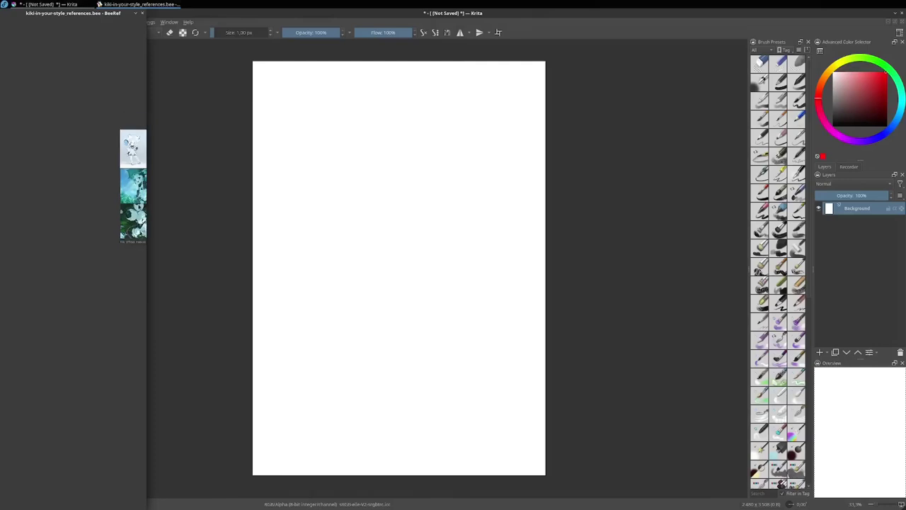
scroll(56, 169, down, 1)
scroll(55, 170, down, 1)
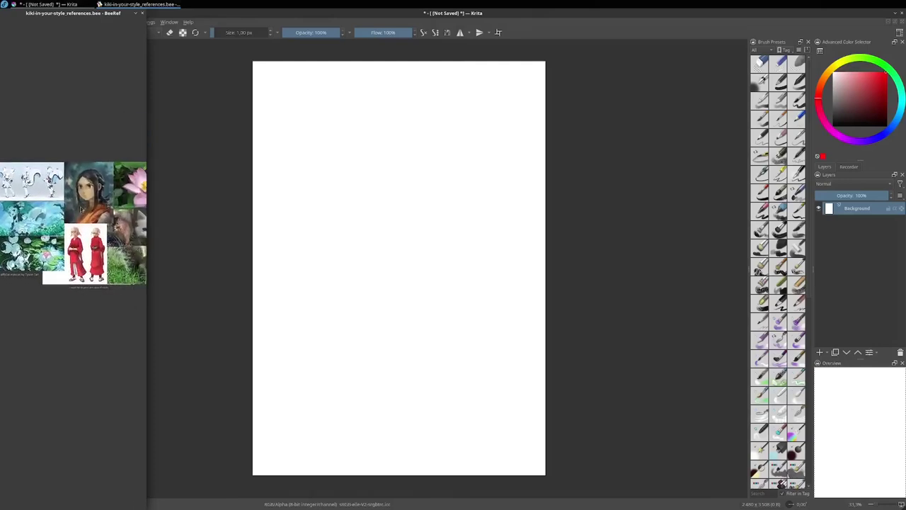
scroll(56, 170, up, 2)
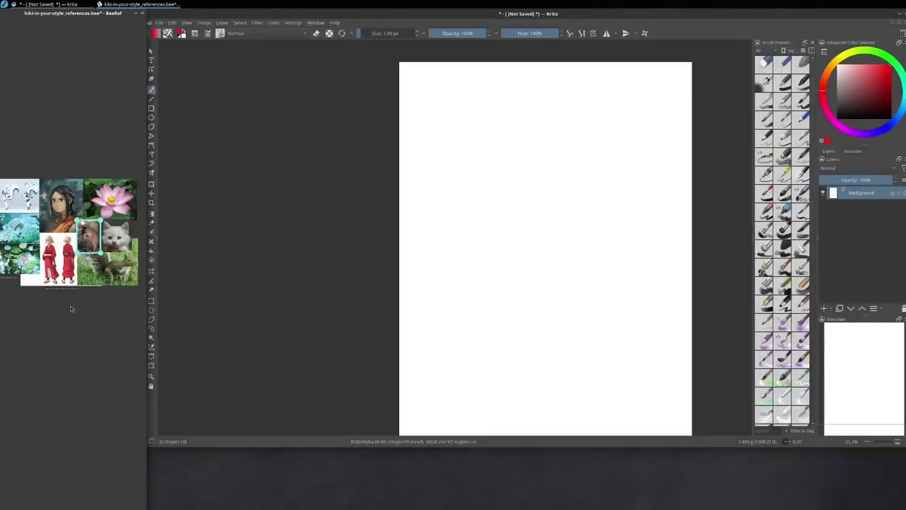
Select all images, arrange them vertically in one column, and pan it into view.
right_click(70, 309)
click(135, 363)
right_click(58, 225)
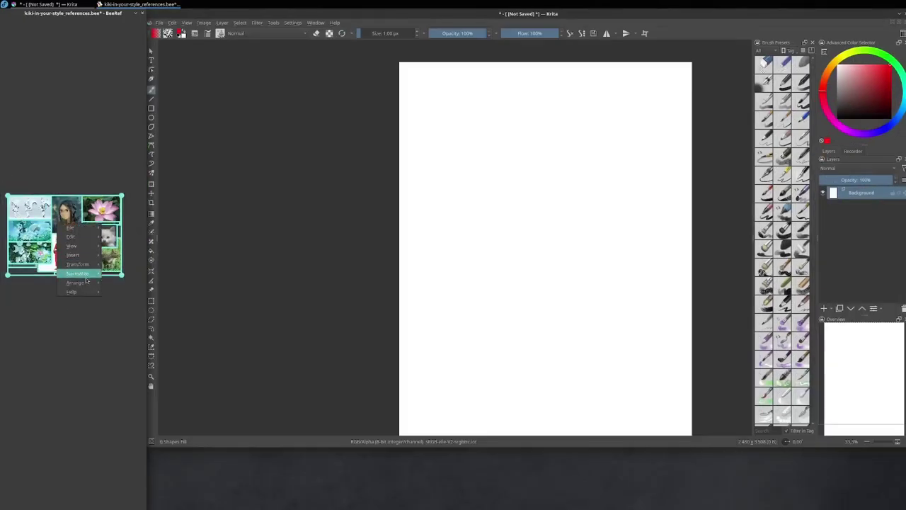
mouse_move(75, 282)
click(126, 303)
click(126, 262)
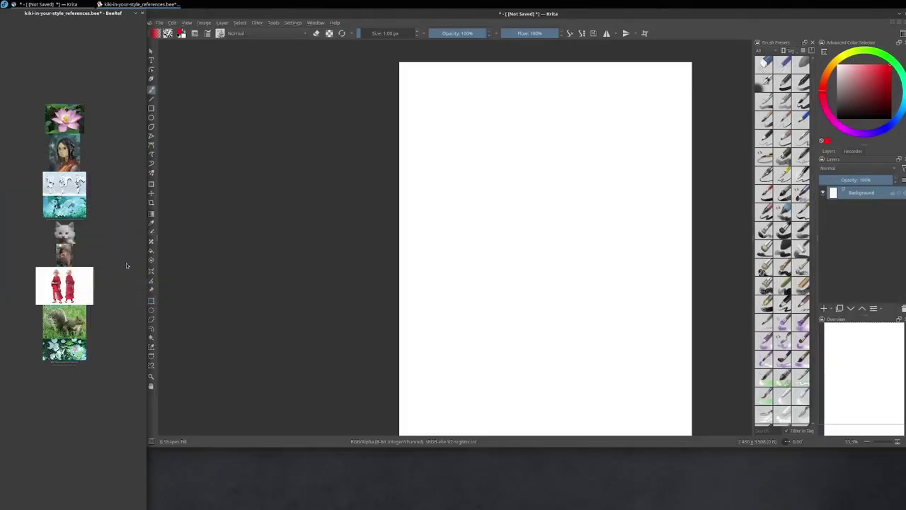
scroll(126, 263, up, 2)
scroll(106, 212, up, 2)
scroll(76, 170, up, 2)
drag(77, 170, 113, 209)
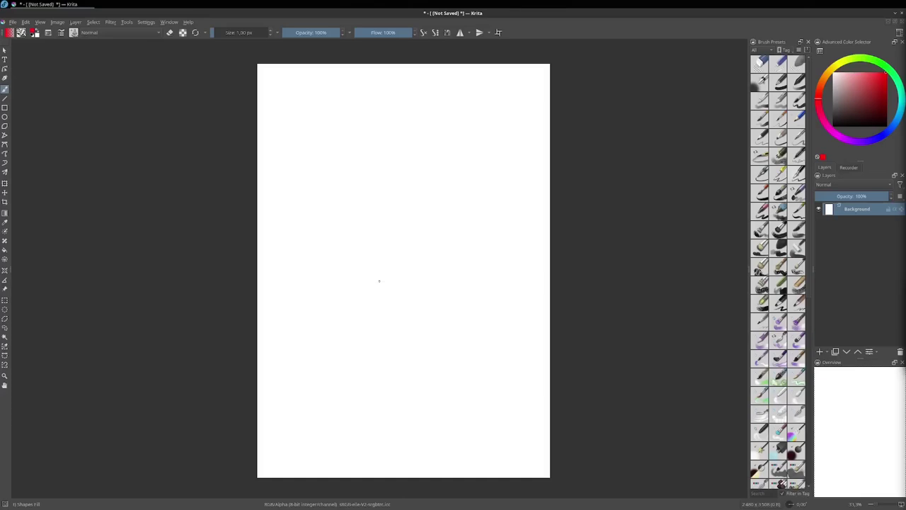
Zoom into the canvas and add a new paint layer above Background.
scroll(437, 219, up, 2)
mouse_move(435, 250)
mouse_down()
mouse_move(481, 447)
mouse_move(498, 410)
mouse_move(455, 400)
mouse_move(490, 399)
mouse_up()
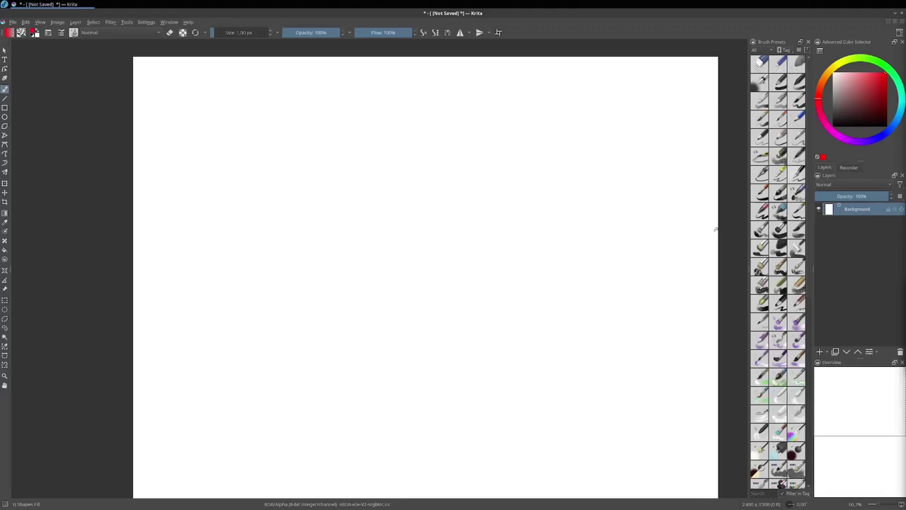
click(819, 353)
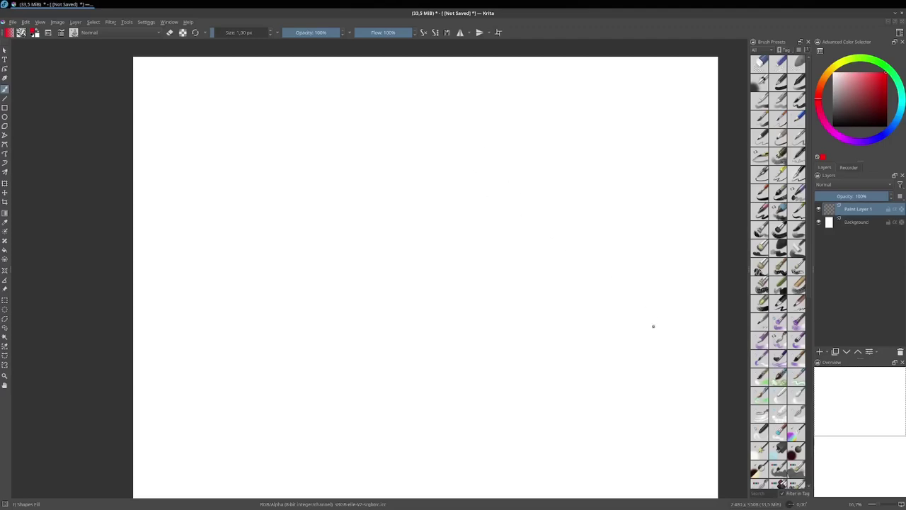
Fill the Background layer with a flat mid grey.
key(Page_Down)
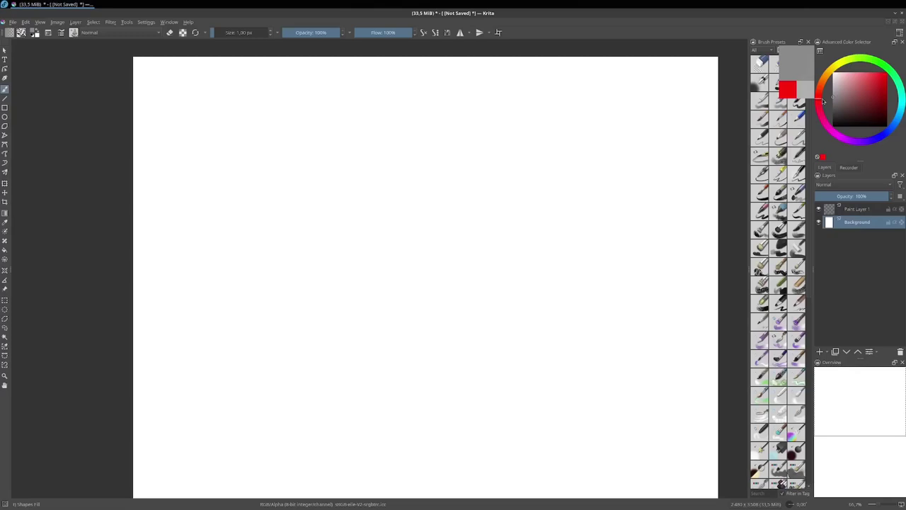
key(x)
key(shift+BackSpace)
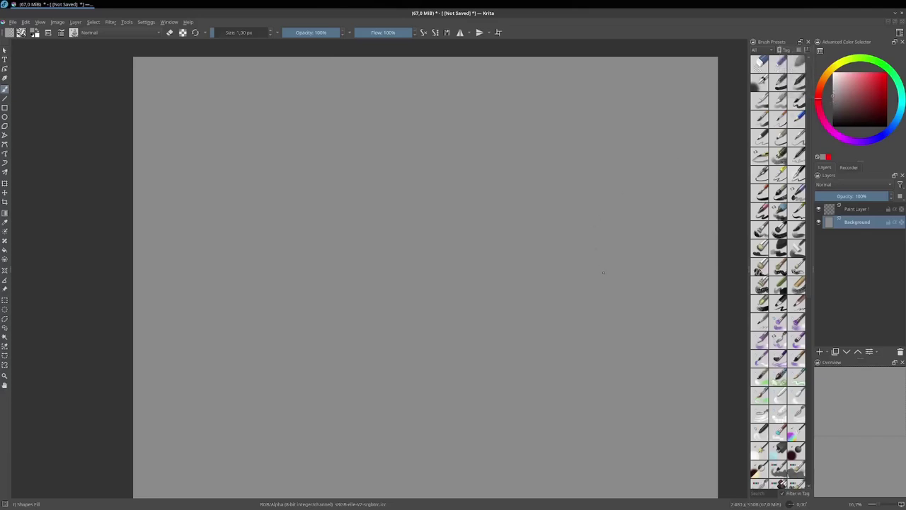
Fill with the foreground colour from Edit, then rename Paint Layer 1 to 'thumbnails'.
click(26, 23)
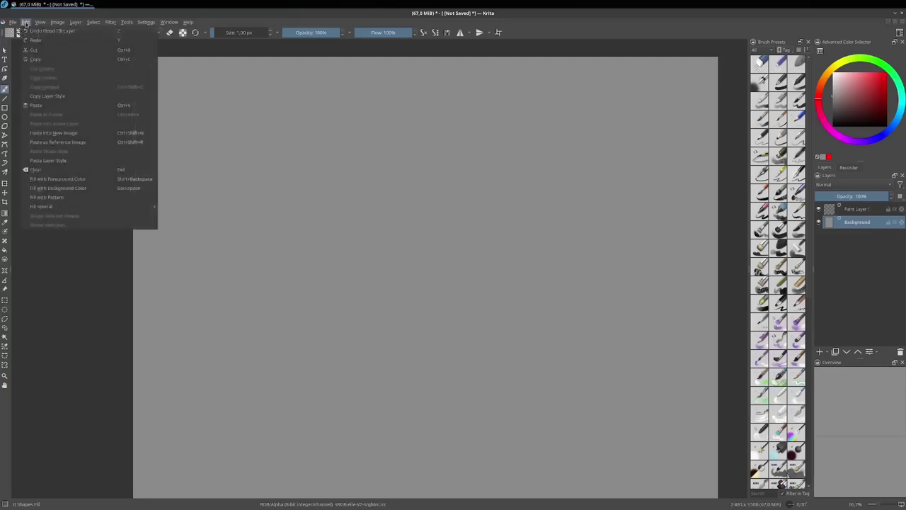
click(81, 182)
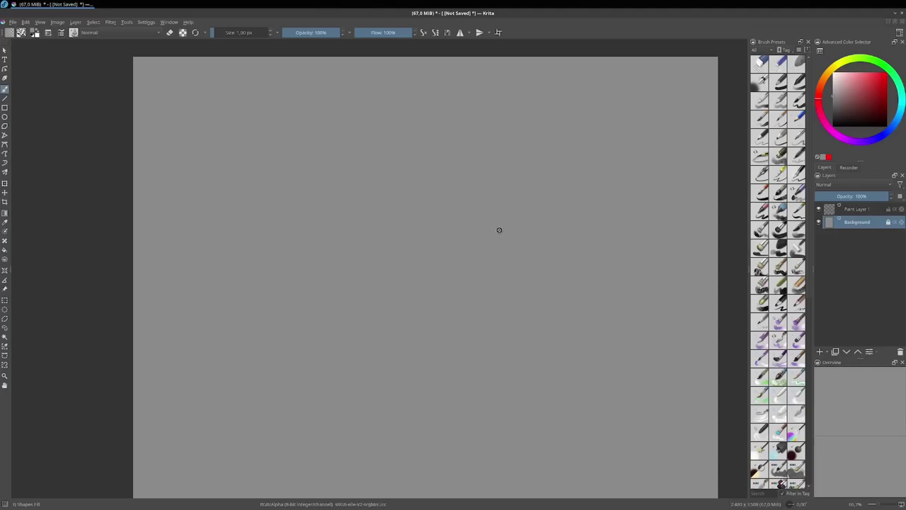
click(856, 211)
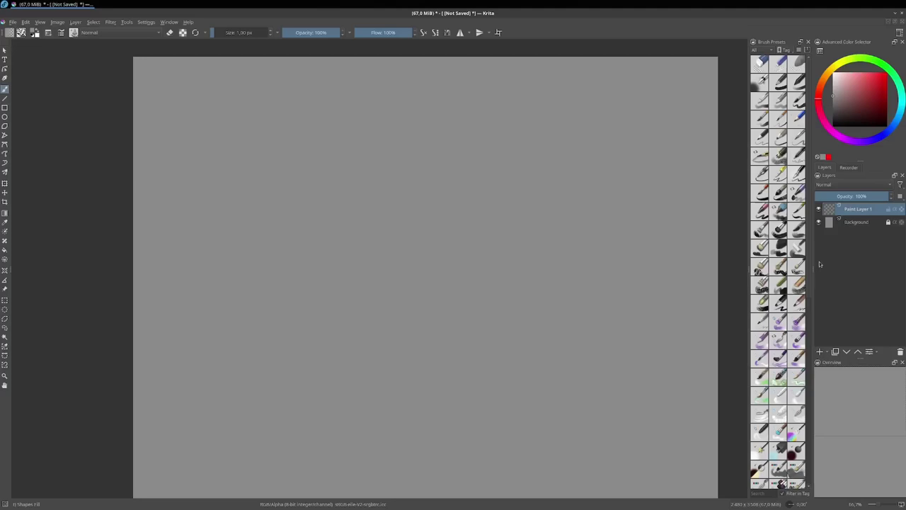
double_click(858, 209)
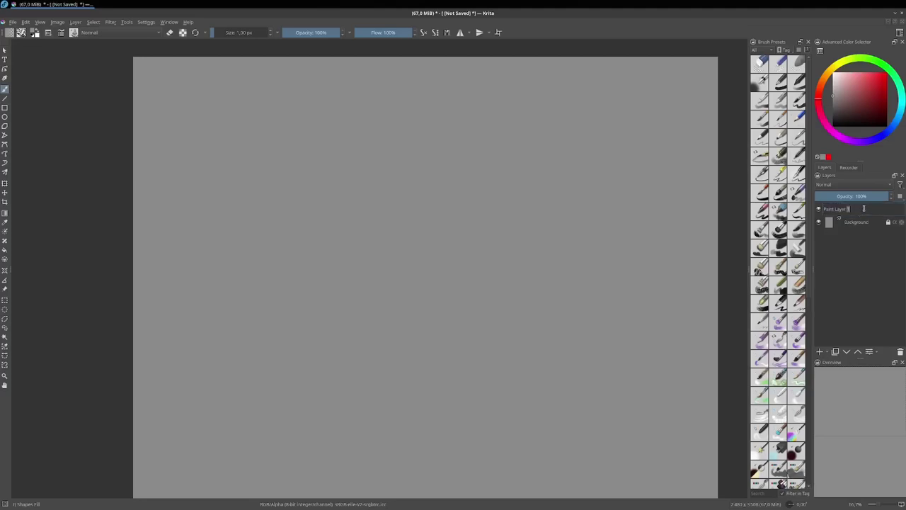
text(thumbnails)
key(Return)
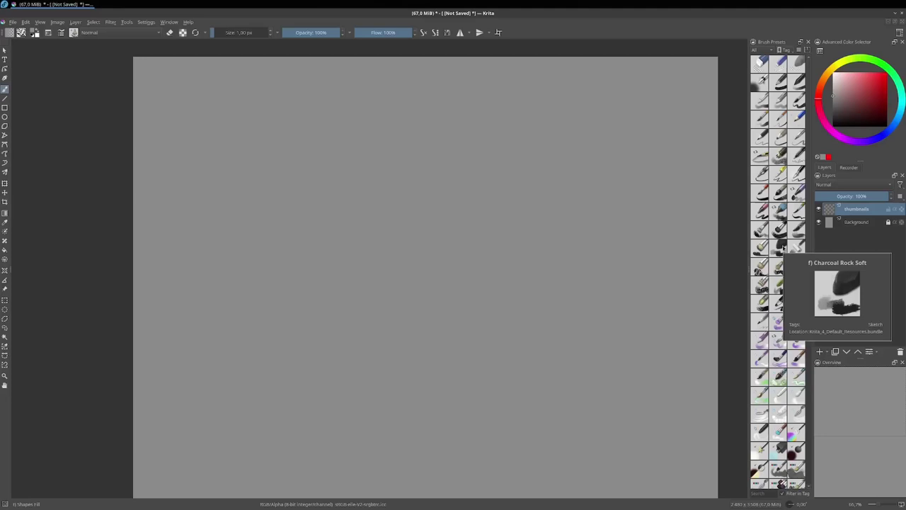
Select Charcoal Rock Soft, undo three test strokes, and shrink the brush with [.
click(779, 248)
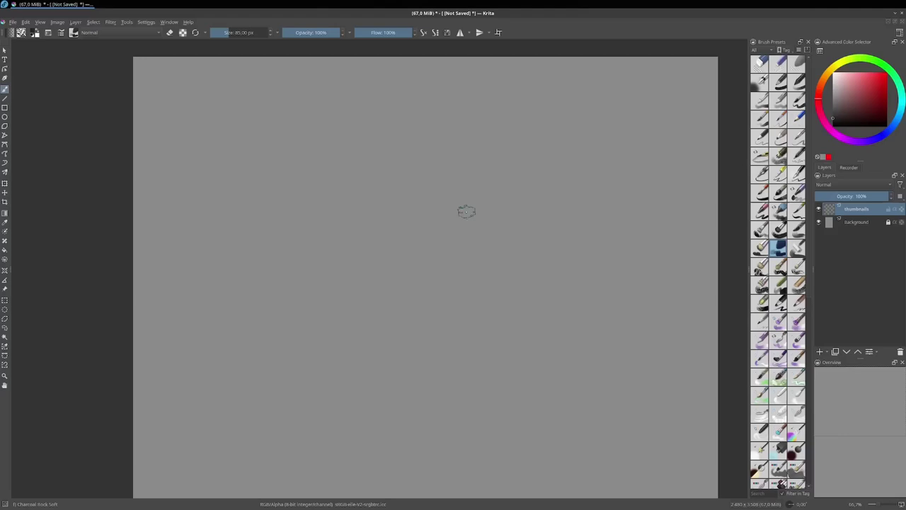
drag(433, 190, 434, 272)
drag(459, 192, 461, 267)
drag(477, 194, 479, 275)
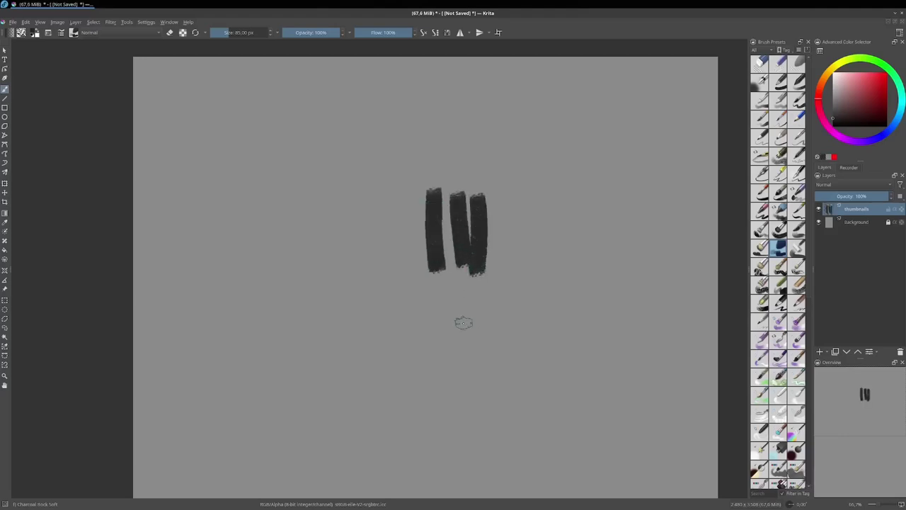
key(ctrl+z)
key(ctrl+z)
key(ctrl+z)
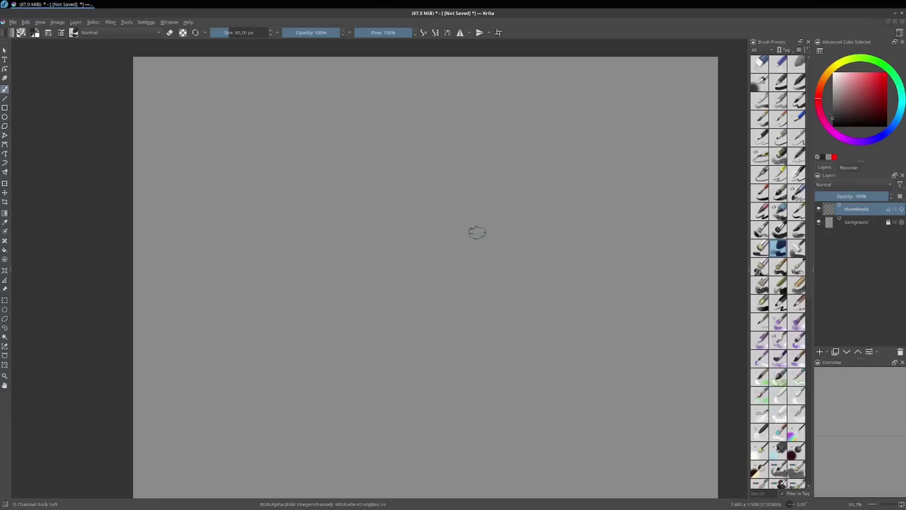
key(bracketleft)
key(bracketleft)
key(bracketleft)
key(bracketleft)
key(bracketleft)
key(bracketleft)
key(bracketleft)
key(bracketleft)
Sketch a rectangular charcoal frame, deleting the first failed box attempt.
mouse_move(433, 206)
mouse_down()
mouse_move(437, 262)
mouse_move(468, 201)
mouse_move(481, 271)
mouse_up()
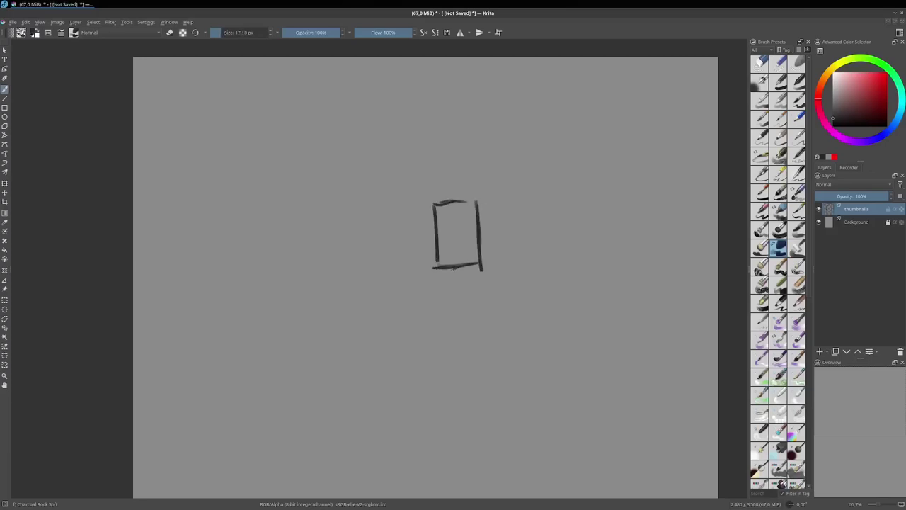
key(Delete)
mouse_move(275, 197)
mouse_down()
mouse_move(277, 297)
mouse_move(273, 195)
mouse_move(378, 181)
mouse_move(382, 310)
mouse_up()
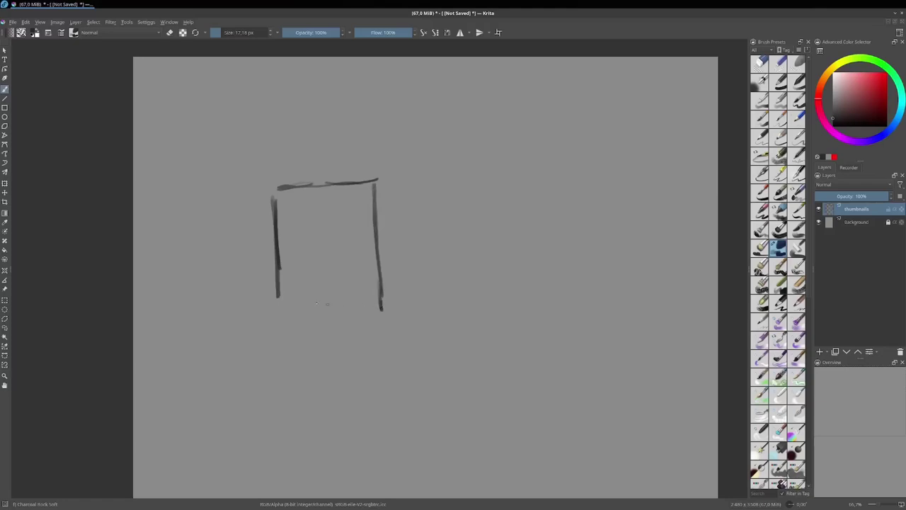
mouse_move(278, 293)
mouse_down()
mouse_move(282, 323)
mouse_move(384, 316)
mouse_up()
Thicken the frame's top edge and darken its left side with extra strokes.
mouse_move(275, 203)
mouse_down()
mouse_move(270, 186)
mouse_move(354, 149)
mouse_move(376, 193)
mouse_up()
key(ctrl+z)
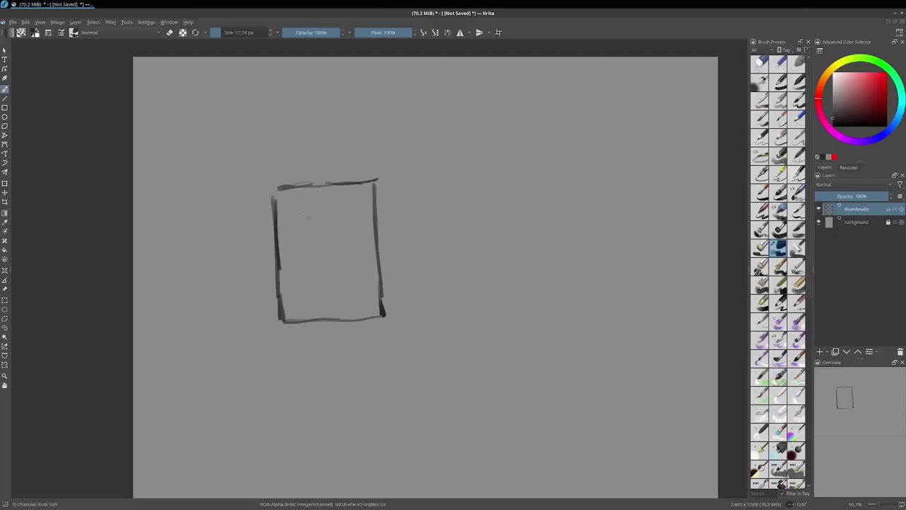
mouse_move(276, 192)
mouse_down()
mouse_move(373, 187)
mouse_move(269, 196)
mouse_move(376, 187)
mouse_move(384, 312)
mouse_up()
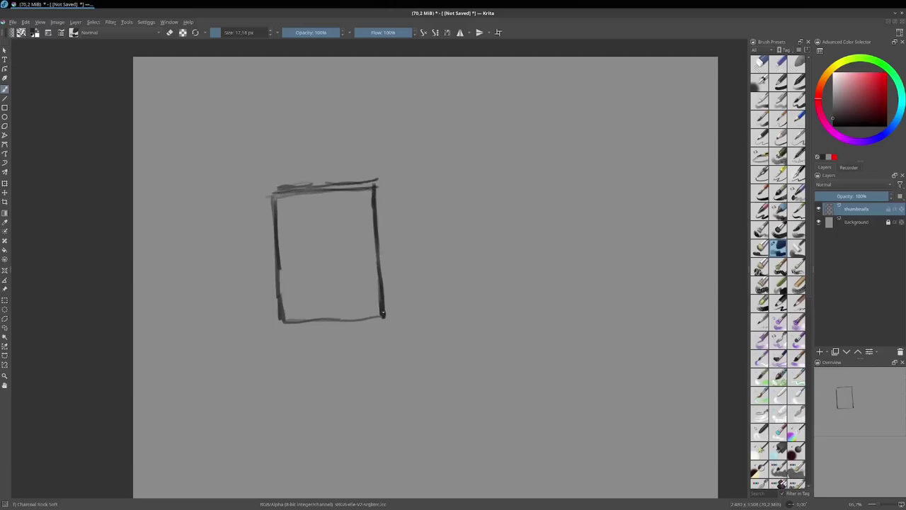
drag(272, 196, 281, 292)
drag(277, 213, 278, 294)
drag(274, 193, 323, 191)
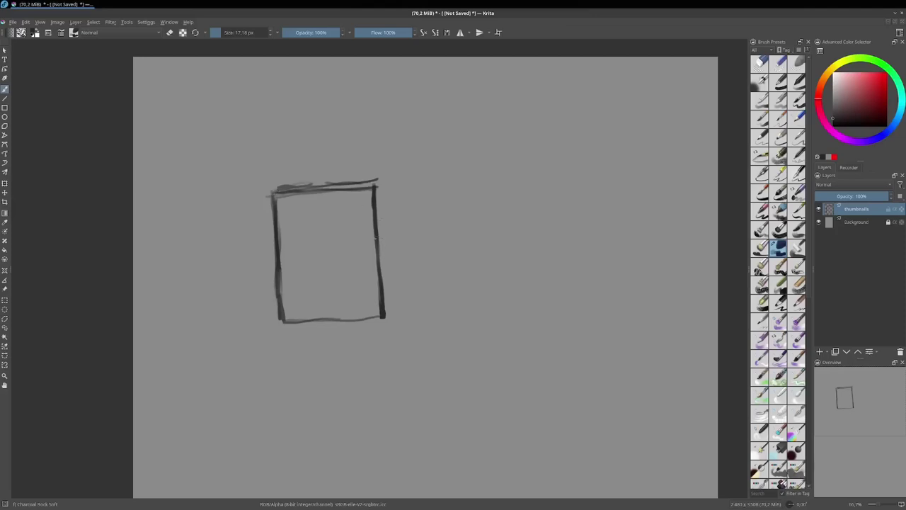
Duplicate the frame twice, set the copies side by side, and merge them onto one layer.
key(ctrl+j)
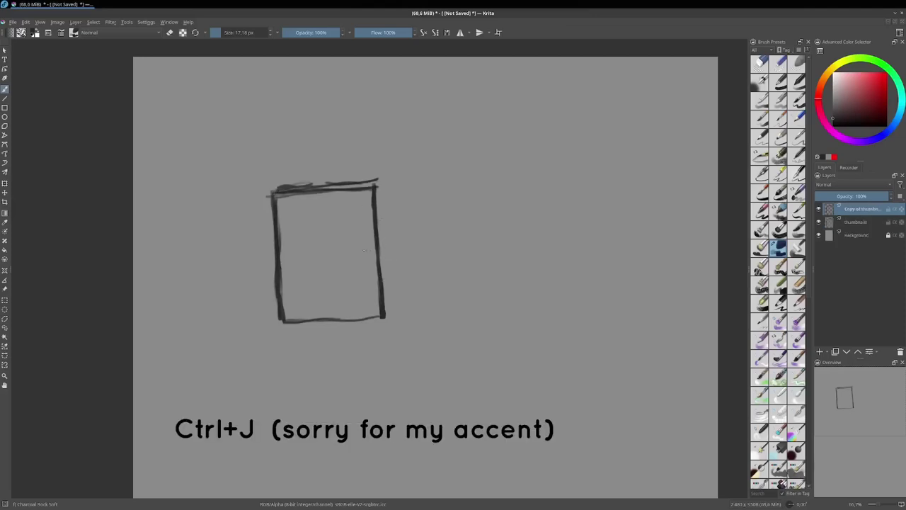
key(t)
mouse_move(368, 258)
mouse_down()
mouse_move(476, 245)
mouse_move(605, 246)
mouse_up()
key(ctrl+j)
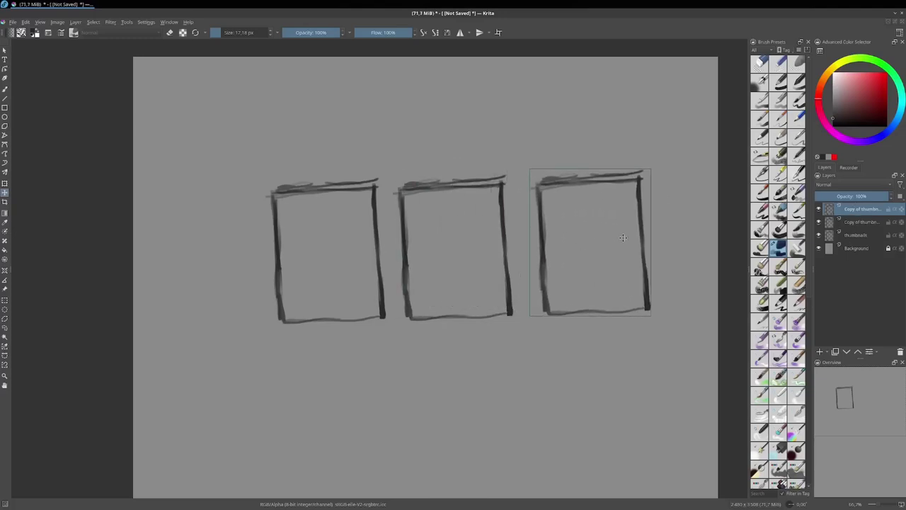
key(ctrl+e)
key(ctrl+e)
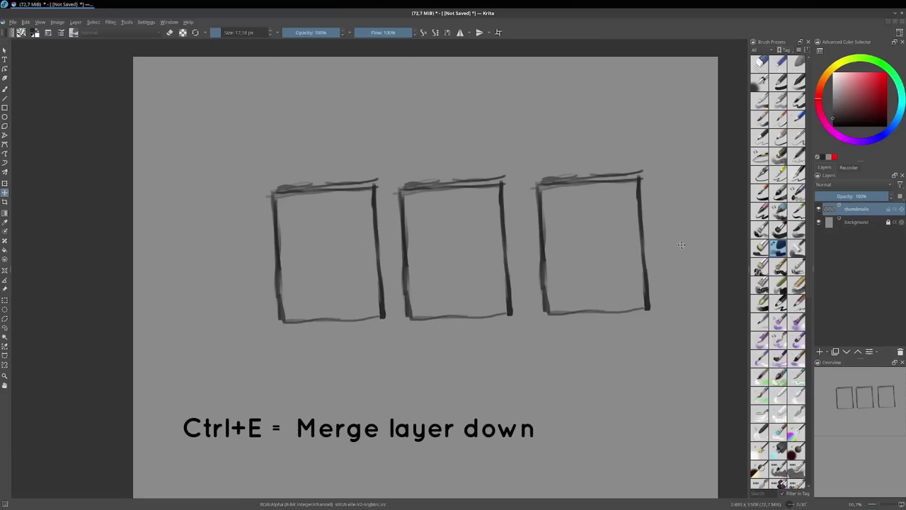
mouse_move(575, 229)
mouse_down()
mouse_move(531, 235)
mouse_move(545, 239)
mouse_up()
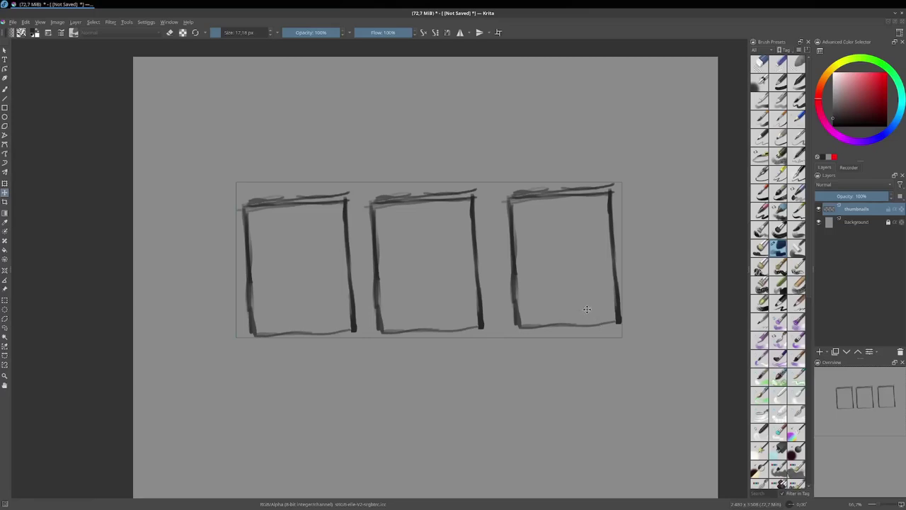
Transform the three frames: rotate them slightly clockwise and nudge them up.
key(ctrl+t)
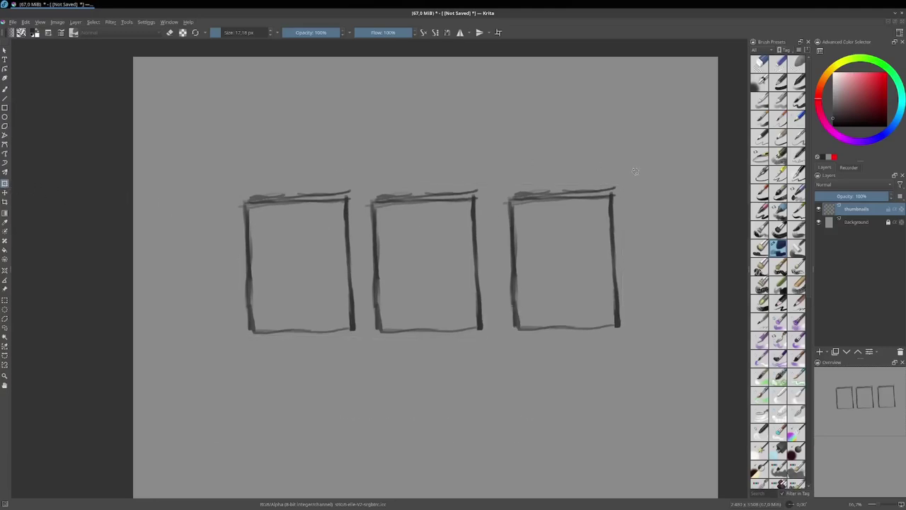
drag(633, 168, 639, 177)
drag(589, 214, 588, 206)
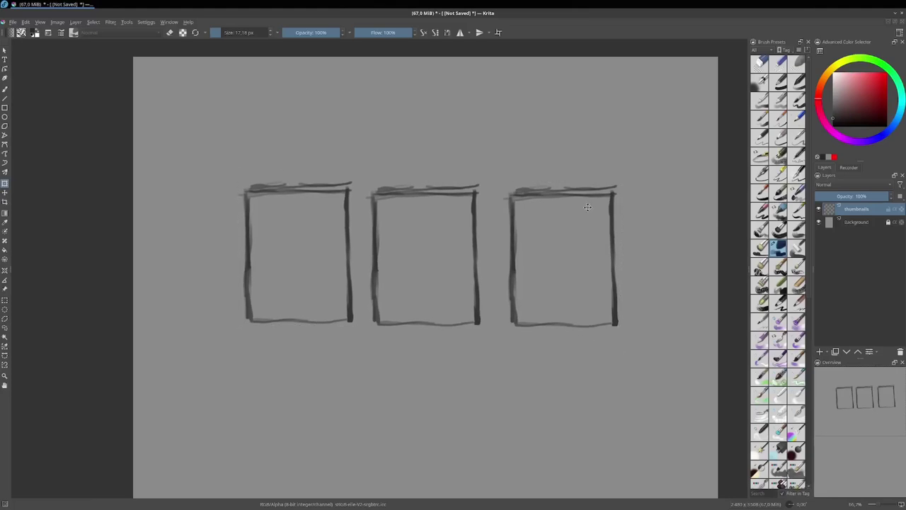
Apply the transform, then draw and undo a test brush stroke above the frames.
key(Return)
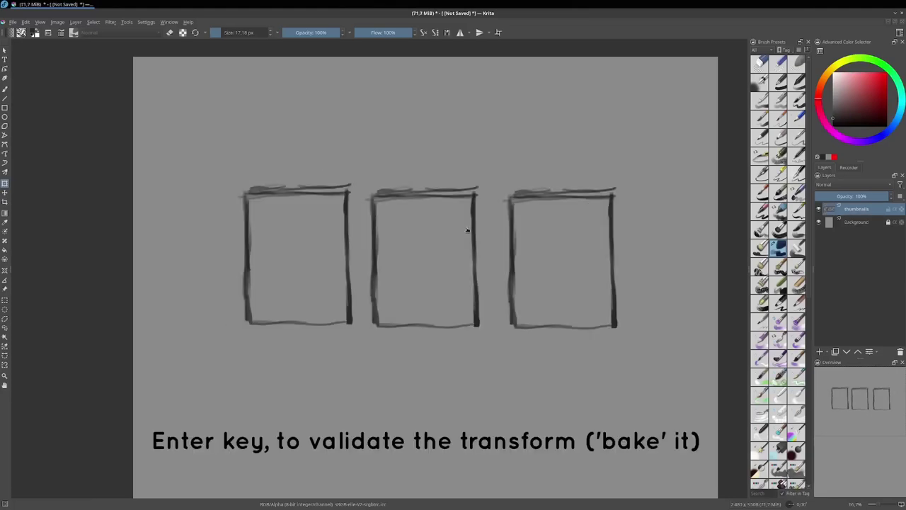
key(b)
drag(481, 127, 570, 191)
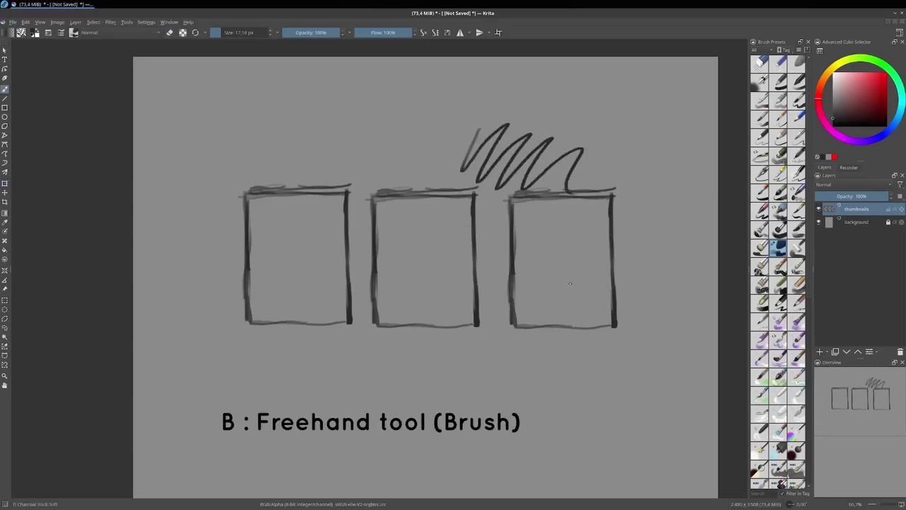
key(ctrl+z)
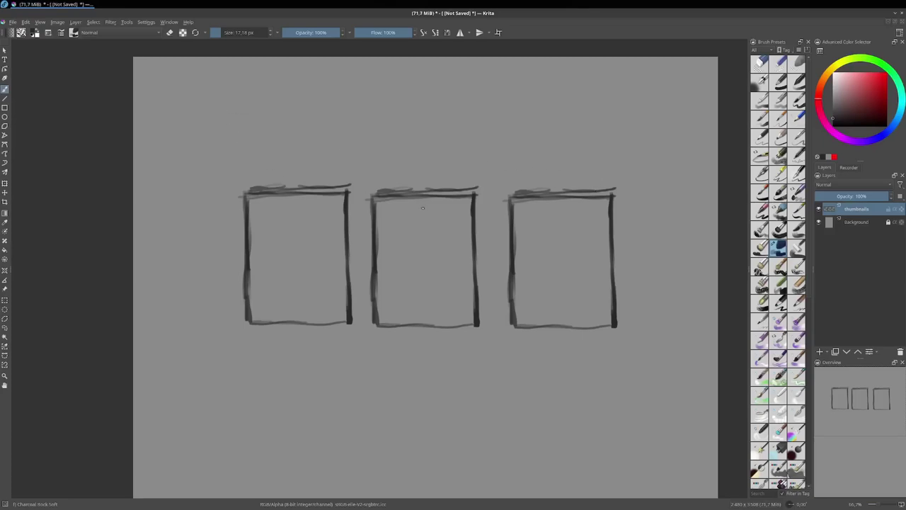
Erase the faint stray marks along the frames' top edges.
key(e)
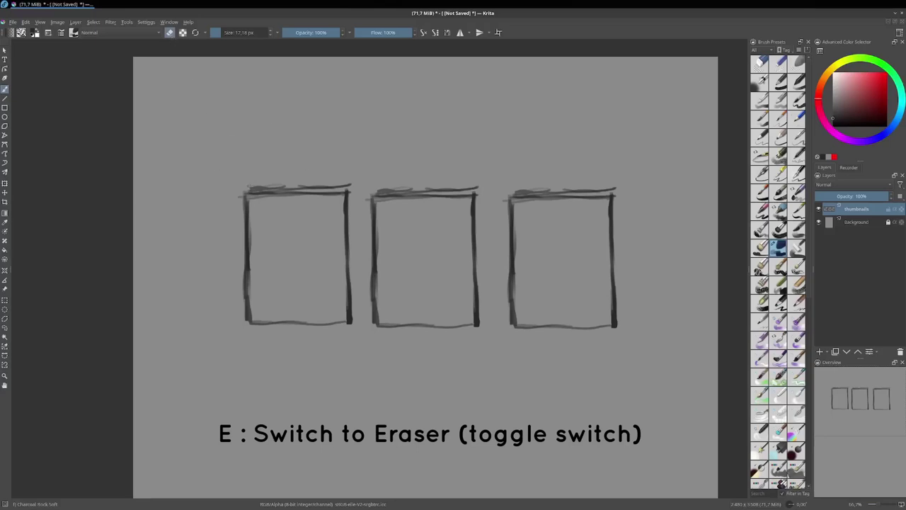
mouse_move(265, 186)
mouse_down()
mouse_move(255, 187)
mouse_move(615, 190)
mouse_up()
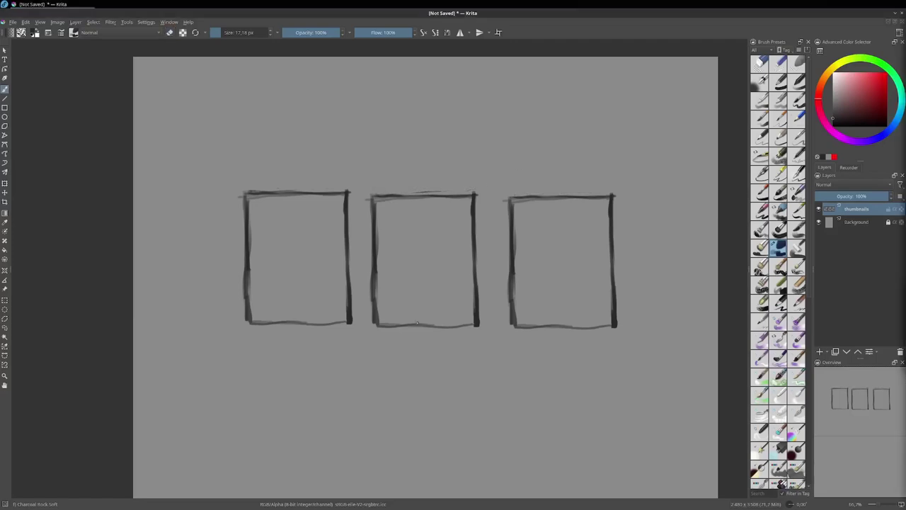
drag(420, 320, 418, 318)
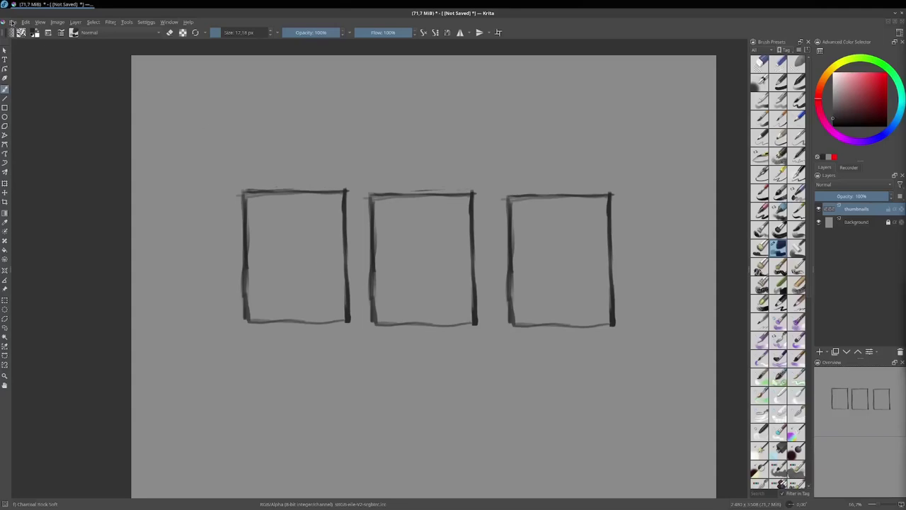
Save as kiki-mascot-in-my-own-style_001.kra, then enlarge the brush and zoom out.
click(13, 22)
click(27, 68)
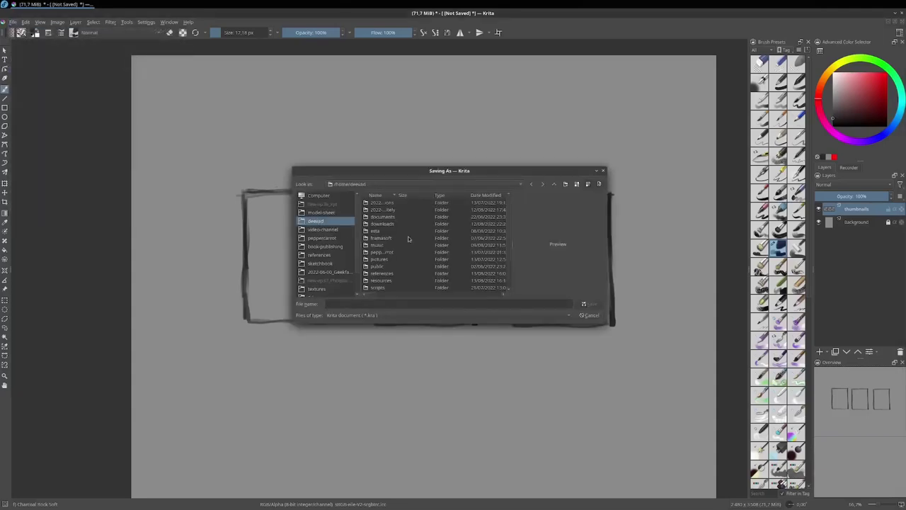
text(kiki-mascot-in-my-own-)
text(style_001.kra)
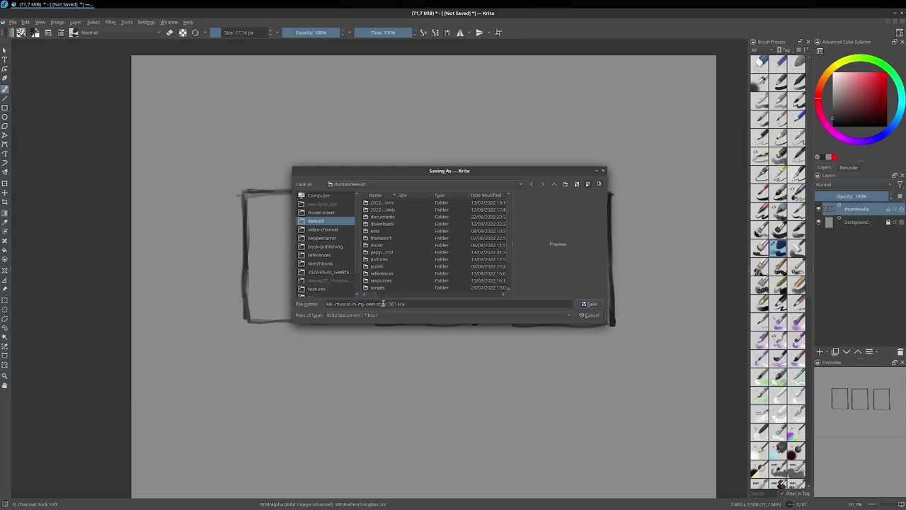
key(Return)
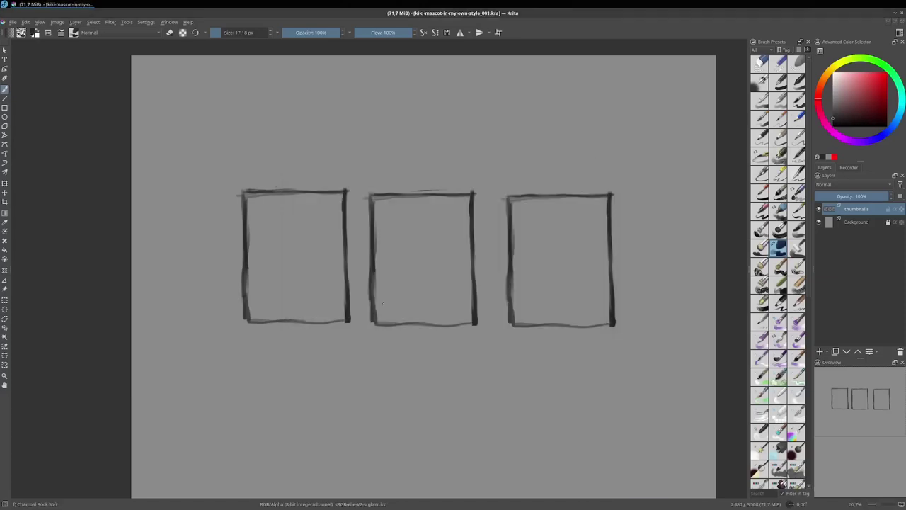
key(bracketright)
key(bracketright)
key(bracketright)
key(minus)
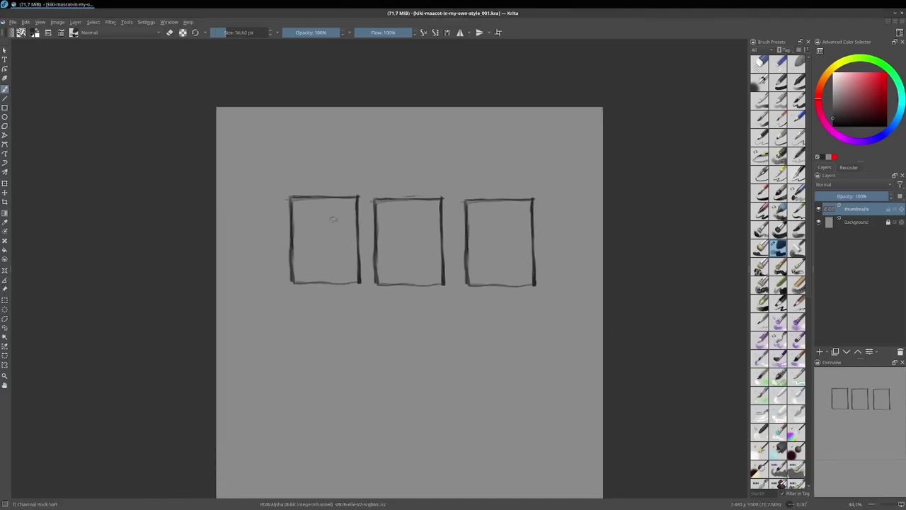
Paint dark silhouettes into the three frames, with an arch shape in the third.
mouse_move(314, 225)
mouse_down()
mouse_move(326, 230)
mouse_move(318, 256)
mouse_move(333, 275)
mouse_move(305, 282)
mouse_move(348, 282)
mouse_up()
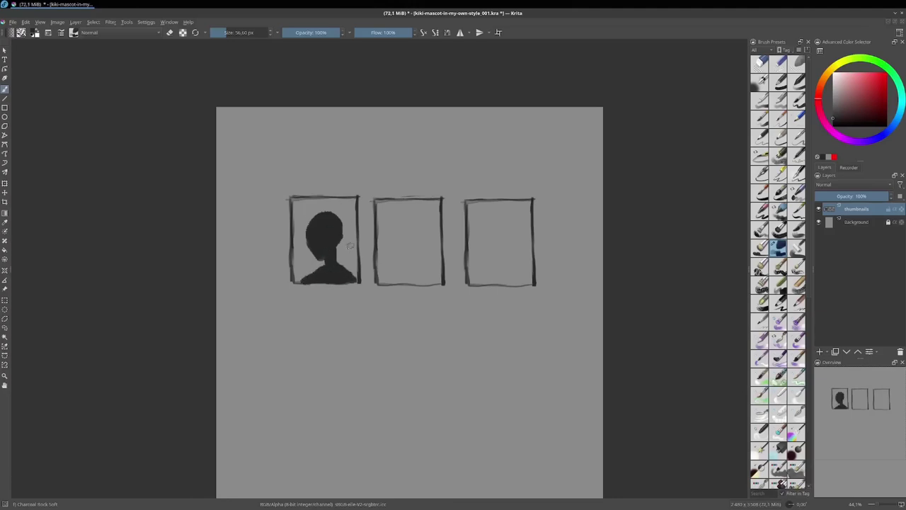
key(bracketright)
key(bracketright)
mouse_move(375, 196)
mouse_down()
mouse_move(383, 269)
mouse_move(434, 255)
mouse_move(400, 205)
mouse_up()
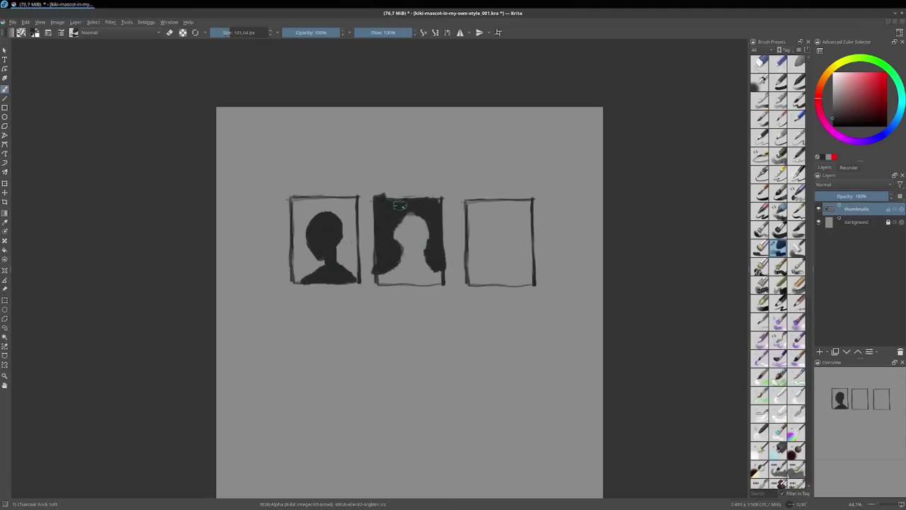
drag(394, 249, 406, 268)
drag(502, 209, 490, 257)
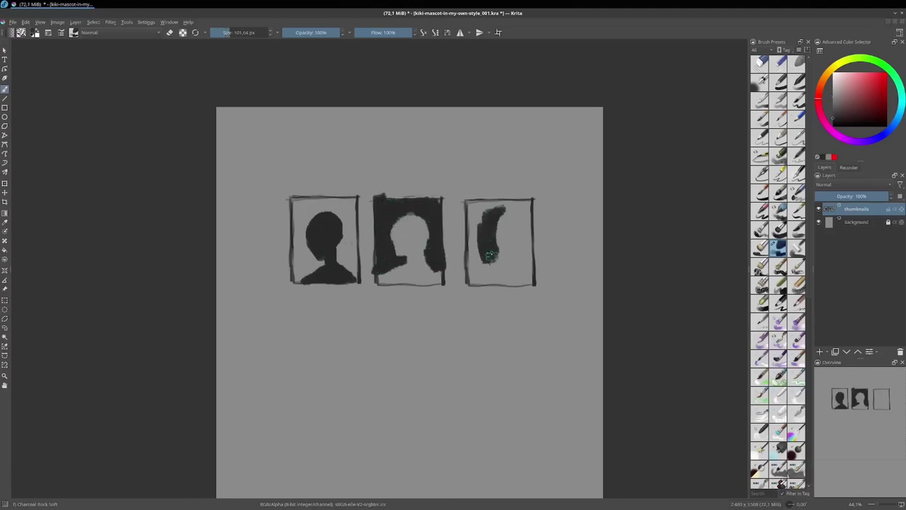
mouse_move(500, 211)
mouse_down()
mouse_move(487, 263)
mouse_move(530, 239)
mouse_move(526, 210)
mouse_move(476, 205)
mouse_move(473, 267)
mouse_move(490, 275)
mouse_up()
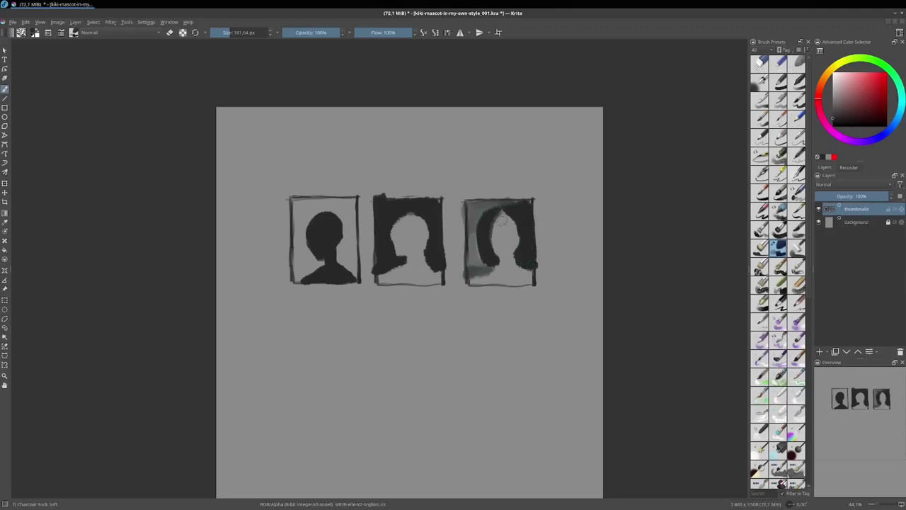
Paint a grey block below the third thumbnail with a lighter head-and-shoulders shape.
mouse_move(468, 307)
mouse_down()
mouse_move(470, 405)
mouse_move(534, 309)
mouse_move(515, 401)
mouse_up()
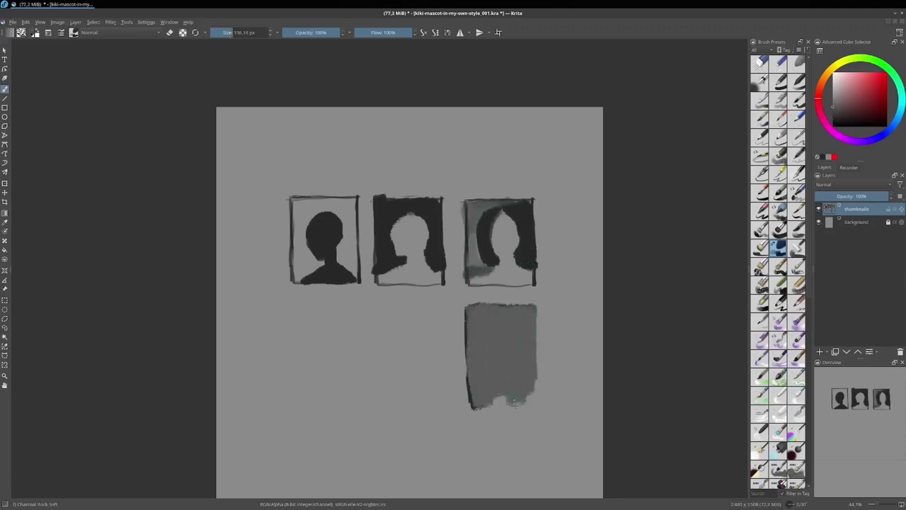
drag(496, 333, 524, 405)
drag(474, 389, 487, 403)
drag(492, 329, 523, 353)
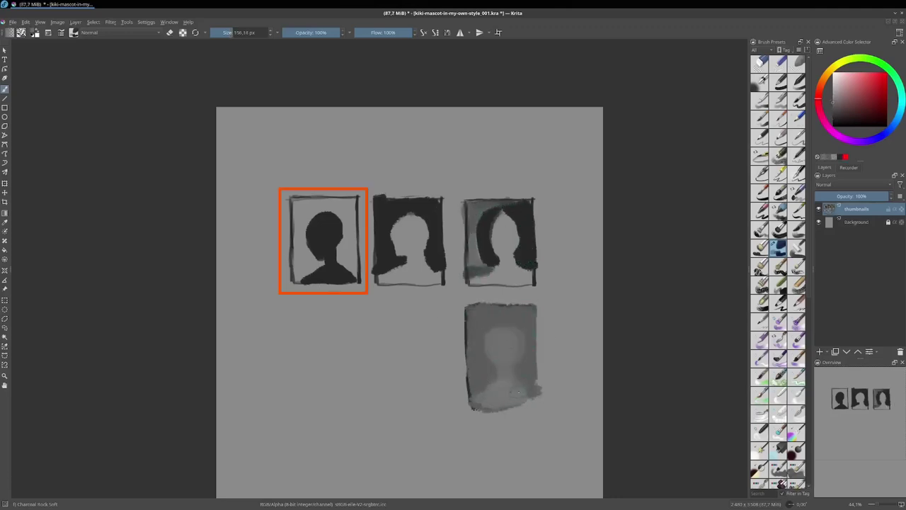
Lighten the second thumbnail's head with light paint and white highlights.
mouse_move(405, 222)
mouse_down()
mouse_move(422, 260)
mouse_move(398, 223)
mouse_move(403, 255)
mouse_move(439, 282)
mouse_up()
mouse_move(385, 198)
mouse_down()
mouse_move(444, 198)
mouse_move(439, 254)
mouse_up()
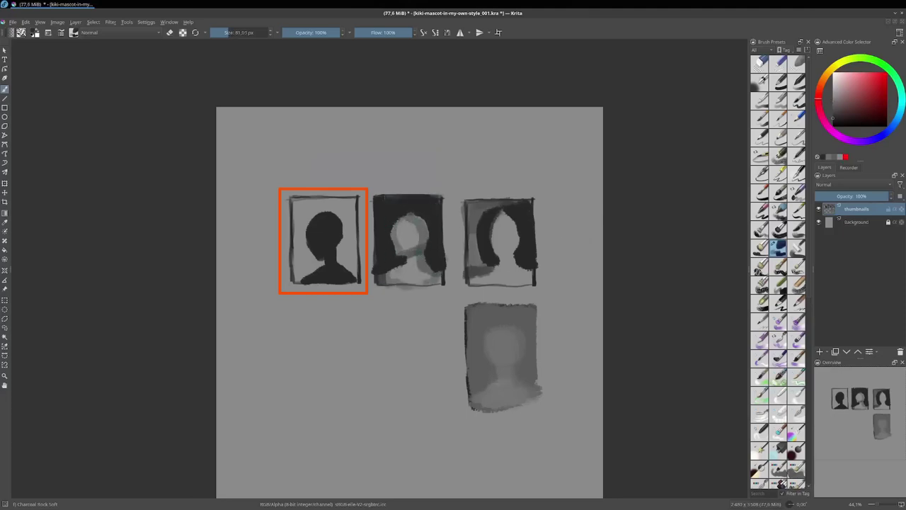
drag(460, 290, 434, 291)
drag(396, 220, 432, 286)
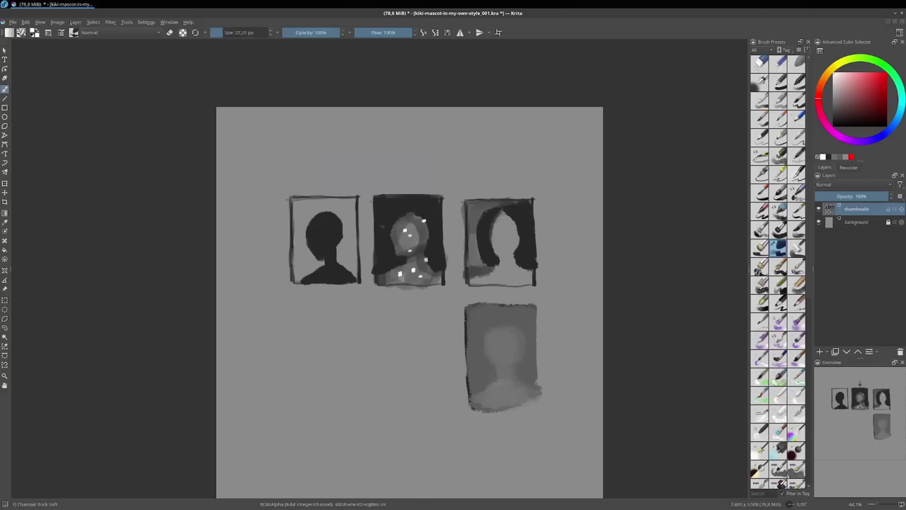
Add light strokes, shoulders and dark hair to the left thumbnail, and a white face to the third.
mouse_move(297, 202)
mouse_down()
mouse_move(299, 259)
mouse_move(315, 205)
mouse_move(354, 212)
mouse_move(350, 265)
mouse_move(332, 253)
mouse_move(350, 272)
mouse_move(303, 278)
mouse_up()
mouse_move(311, 234)
mouse_down()
mouse_move(329, 219)
mouse_move(320, 245)
mouse_move(333, 255)
mouse_move(329, 276)
mouse_move(332, 245)
mouse_move(333, 256)
mouse_up()
mouse_move(315, 216)
mouse_down()
mouse_move(297, 246)
mouse_move(312, 269)
mouse_up()
drag(340, 234, 358, 269)
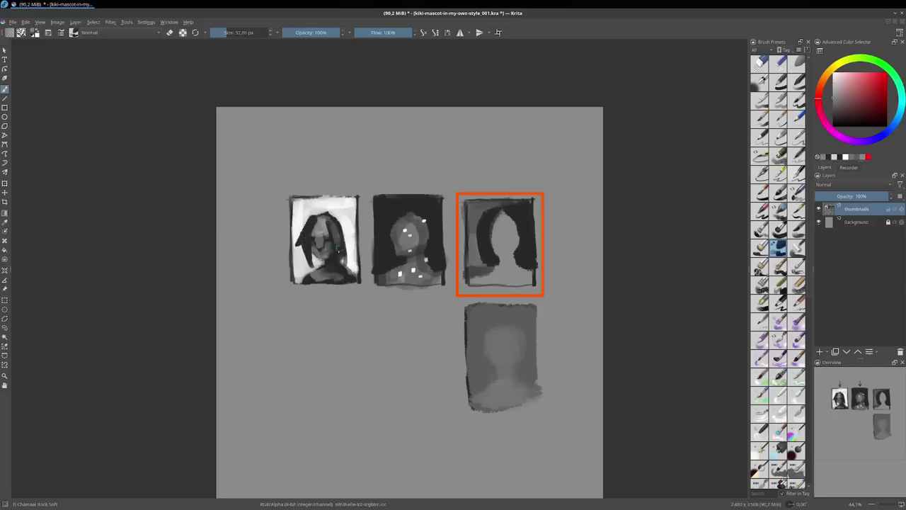
drag(290, 206, 285, 276)
drag(372, 230, 372, 280)
drag(298, 188, 310, 197)
drag(330, 244, 360, 245)
mouse_move(499, 214)
mouse_down()
mouse_move(500, 270)
mouse_move(507, 260)
mouse_move(530, 282)
mouse_up()
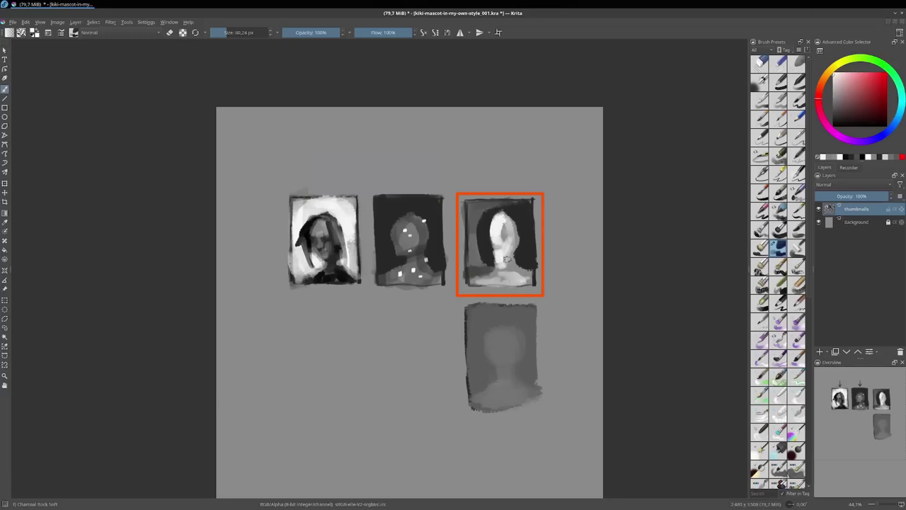
Repaint the bottom thumbnail dark then white with a faint grey figure, erasing its ragged right edge.
ctrl+click(507, 260)
drag(476, 305, 496, 414)
drag(496, 312, 527, 396)
drag(530, 311, 530, 389)
ctrl+click(500, 337)
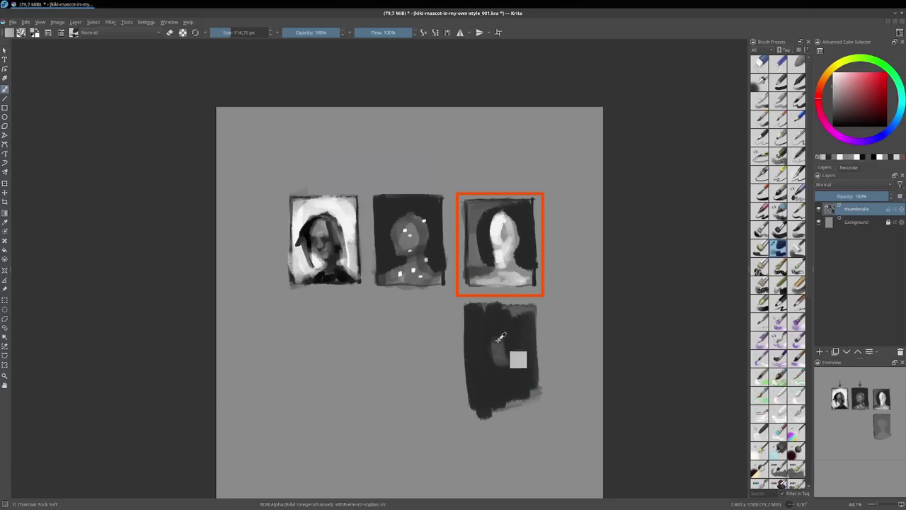
drag(474, 308, 481, 397)
drag(524, 312, 510, 407)
drag(502, 338, 507, 400)
mouse_move(516, 370)
mouse_down()
mouse_move(510, 402)
mouse_move(476, 410)
mouse_up()
key(e)
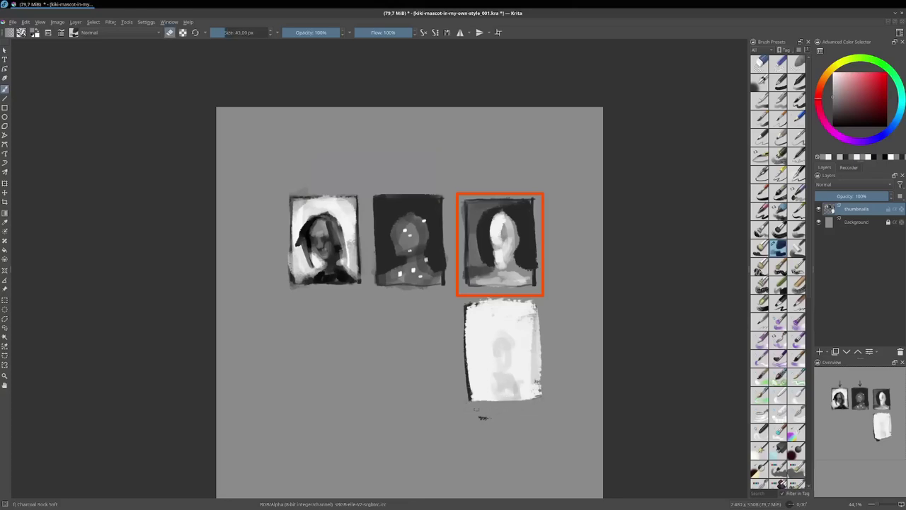
mouse_move(538, 305)
mouse_down()
mouse_move(538, 395)
mouse_move(507, 297)
mouse_up()
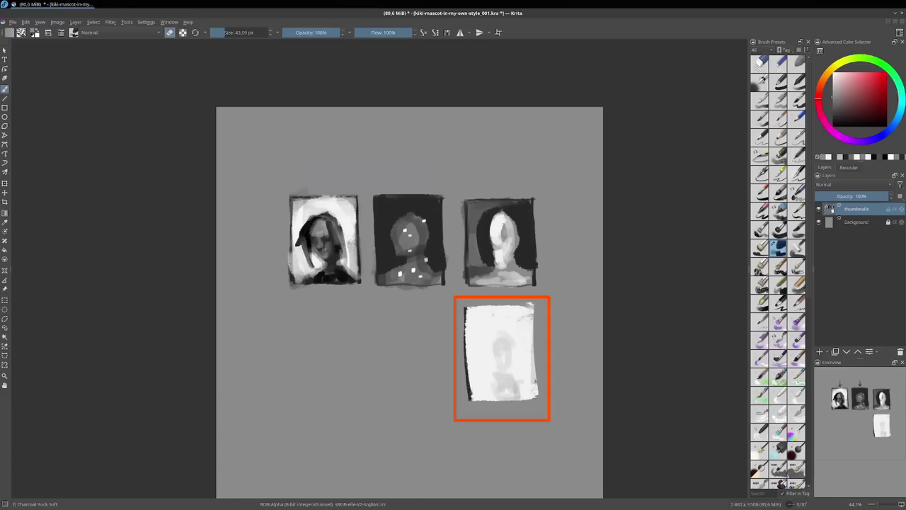
Lighten and retouch the middle thumbnail's head and face with the brush.
key(e)
key(bracketright)
key(bracketright)
key(bracketright)
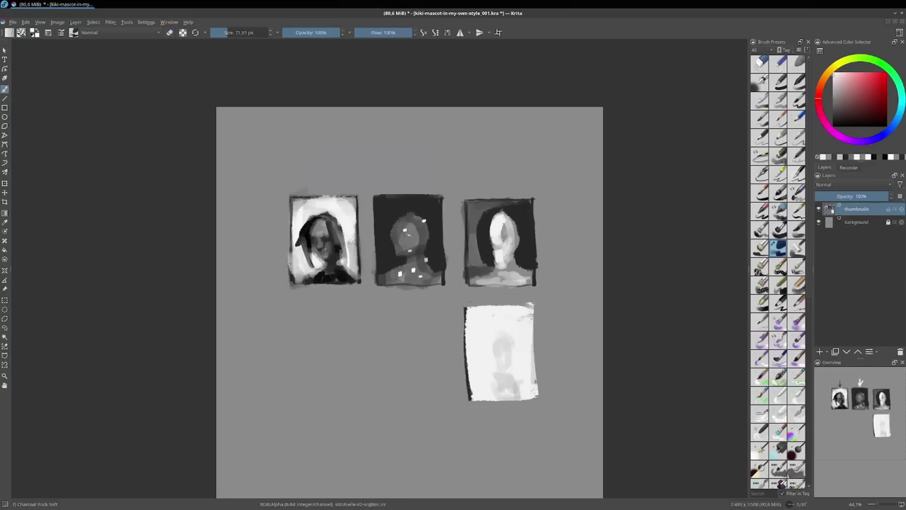
mouse_move(408, 233)
mouse_down()
mouse_move(400, 257)
mouse_move(390, 234)
mouse_move(388, 244)
mouse_move(418, 248)
mouse_move(411, 239)
mouse_move(421, 217)
mouse_move(428, 234)
mouse_move(393, 218)
mouse_move(416, 212)
mouse_move(412, 243)
mouse_move(411, 228)
mouse_move(395, 234)
mouse_move(418, 244)
mouse_move(386, 247)
mouse_move(398, 237)
mouse_up()
key(bracketleft)
key(bracketleft)
key(bracketleft)
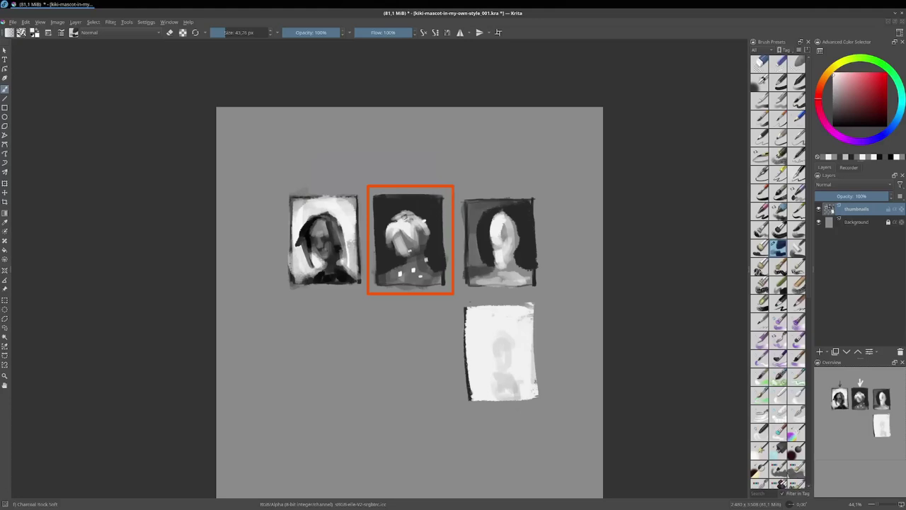
drag(401, 197, 401, 215)
mouse_move(394, 253)
mouse_down()
mouse_move(400, 259)
mouse_move(382, 267)
mouse_move(438, 259)
mouse_up()
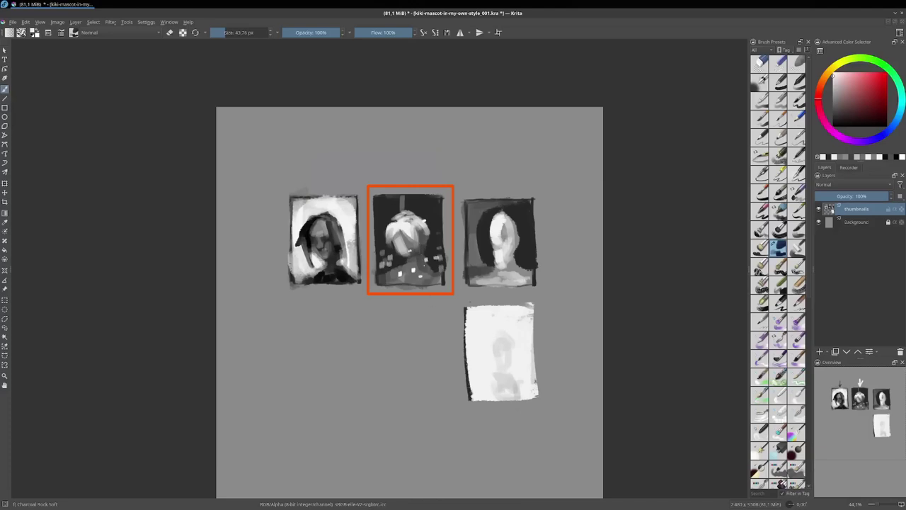
click(394, 259)
Dab paint at the middle thumbnail's base and erase the left, third and bottom thumbnails.
click(401, 274)
drag(401, 273, 425, 276)
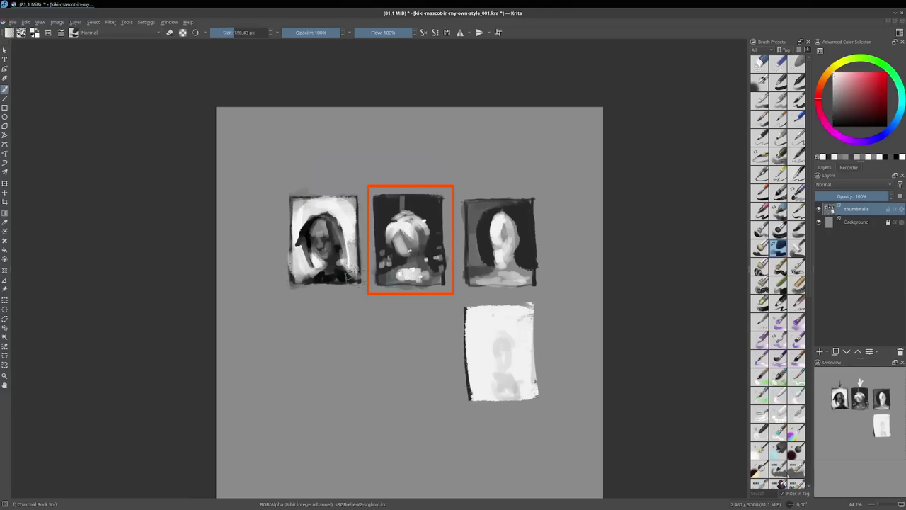
key(e)
drag(349, 262, 284, 228)
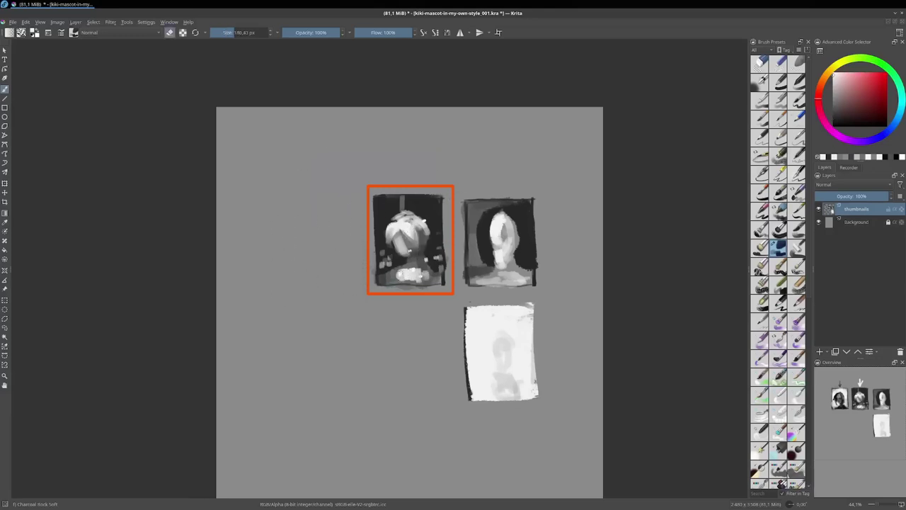
mouse_move(481, 205)
mouse_down()
mouse_move(533, 305)
mouse_move(484, 319)
mouse_up()
Move the kept thumbnail to the canvas top-left, save, and return to a smaller painting brush.
key(t)
drag(444, 245, 314, 190)
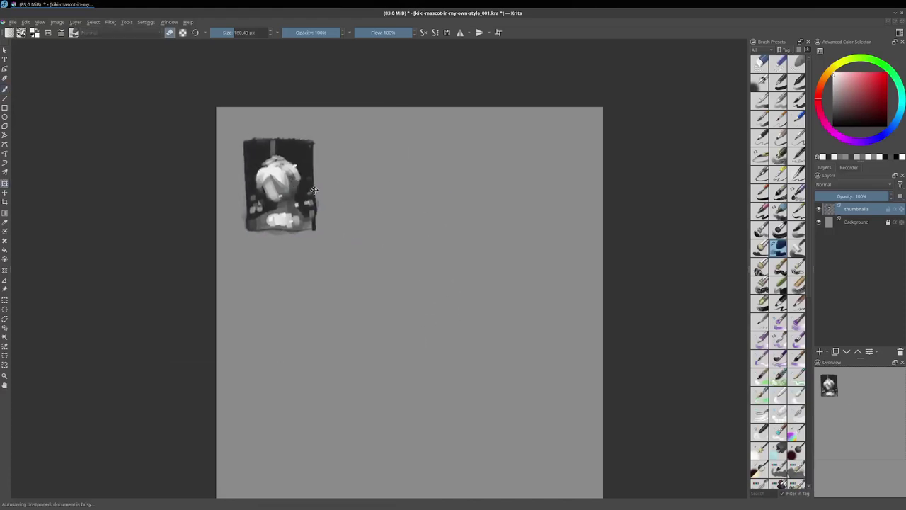
key(ctrl+s)
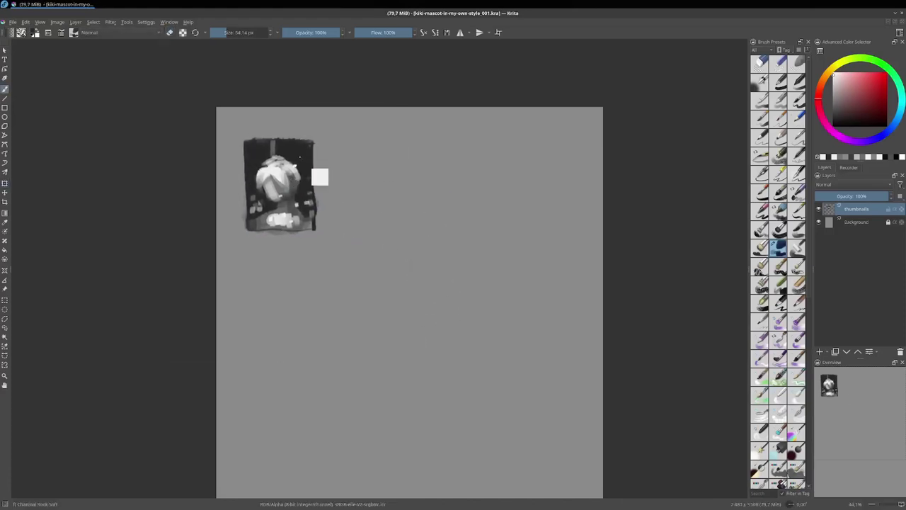
key(b)
key(e)
key(bracketleft)
Draw a new thumbnail frame beside the kept one and sketch a head with a centre line.
mouse_move(368, 157)
mouse_down()
mouse_move(366, 214)
mouse_move(366, 145)
mouse_move(433, 141)
mouse_move(438, 237)
mouse_up()
mouse_move(367, 224)
mouse_down()
mouse_move(368, 235)
mouse_move(437, 237)
mouse_up()
key(bracketright)
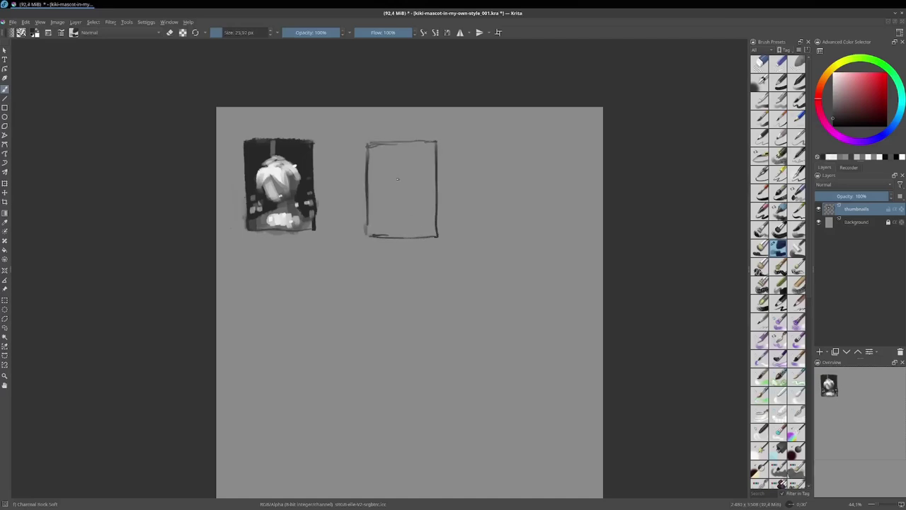
mouse_move(395, 183)
mouse_down()
mouse_move(391, 161)
mouse_move(397, 195)
mouse_move(423, 194)
mouse_move(395, 161)
mouse_move(408, 155)
mouse_move(427, 168)
mouse_move(416, 194)
mouse_up()
key([)
drag(403, 157, 405, 194)
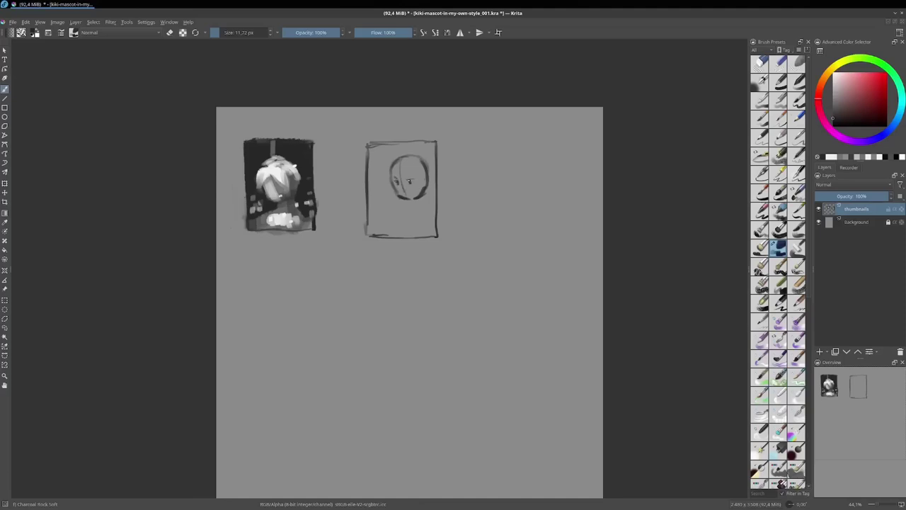
mouse_move(387, 146)
mouse_down()
mouse_move(380, 181)
mouse_move(387, 168)
mouse_up()
key(ctrl+z)
key(ctrl+z)
Add ears, neck and shirt lines to the character sketch.
mouse_move(391, 208)
mouse_down()
mouse_move(424, 204)
mouse_move(394, 209)
mouse_move(401, 224)
mouse_move(421, 216)
mouse_up()
key(bracketright)
key(bracketleft)
mouse_move(389, 158)
mouse_down()
mouse_move(420, 148)
mouse_move(386, 152)
mouse_up()
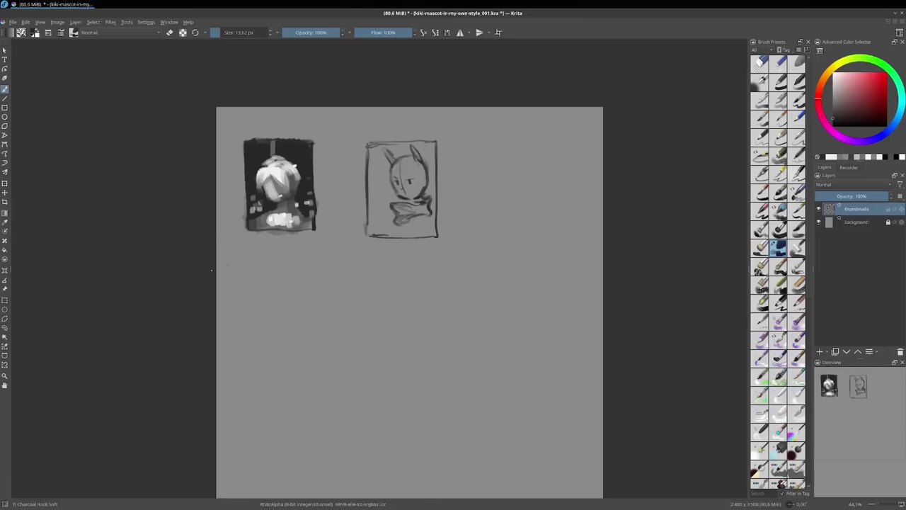
Lasso-select the sketched character and scale it down inside the frame.
click(5, 327)
drag(380, 194, 428, 213)
key(ctrl+t)
drag(433, 143, 425, 155)
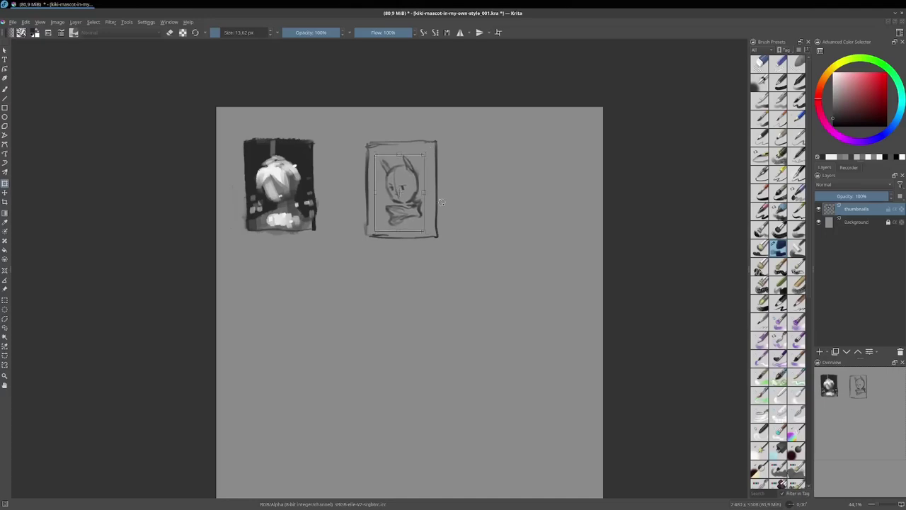
key(Return)
key(b)
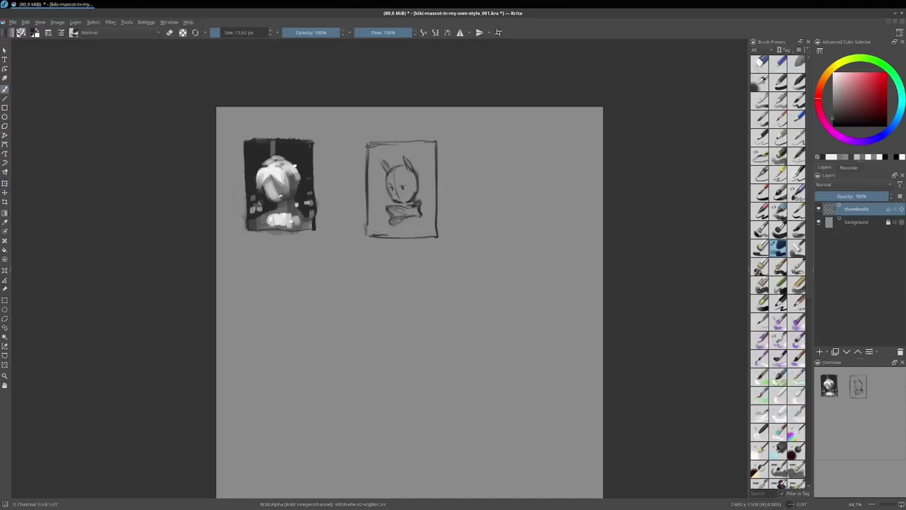
Redraw the sketched ears as hair buns and add strokes atop the head and face centre.
mouse_move(412, 170)
mouse_down()
mouse_move(425, 151)
mouse_move(432, 169)
mouse_move(421, 175)
mouse_move(414, 160)
mouse_move(385, 152)
mouse_move(398, 145)
mouse_move(393, 170)
mouse_move(389, 155)
mouse_up()
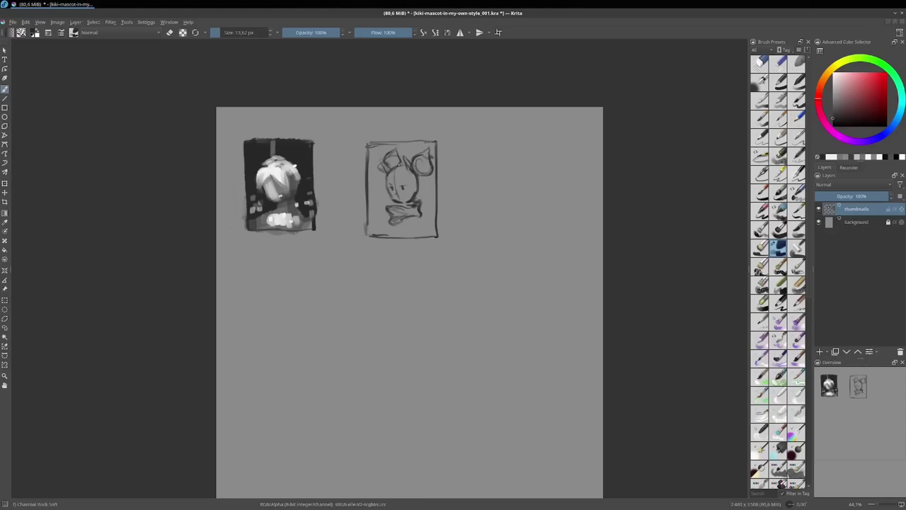
drag(399, 162, 384, 182)
drag(424, 153, 421, 170)
mouse_move(403, 166)
mouse_down()
mouse_move(386, 183)
mouse_move(390, 210)
mouse_up()
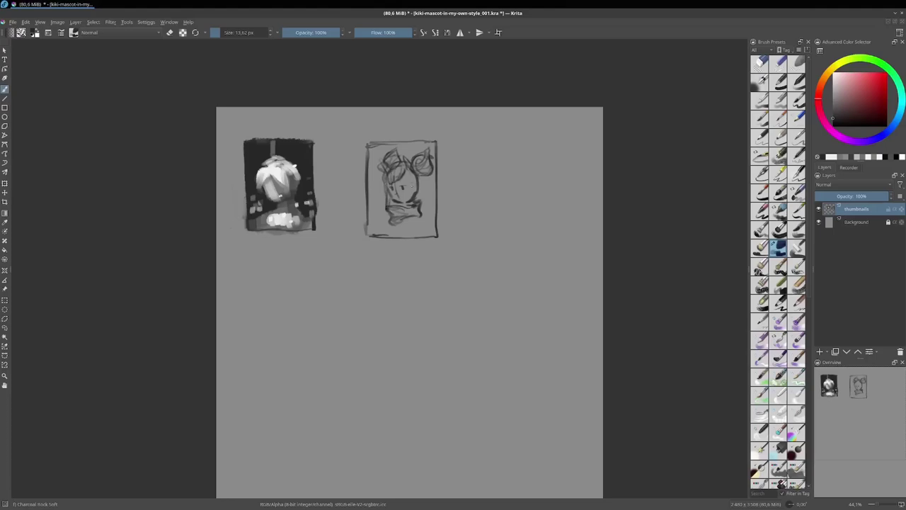
Add hair and face linework on both sides, undoing stray strokes, then shade the left edge.
drag(413, 177, 406, 215)
drag(424, 178, 420, 197)
mouse_move(415, 219)
mouse_down()
mouse_move(429, 194)
mouse_move(433, 218)
mouse_move(390, 210)
mouse_move(389, 231)
mouse_up()
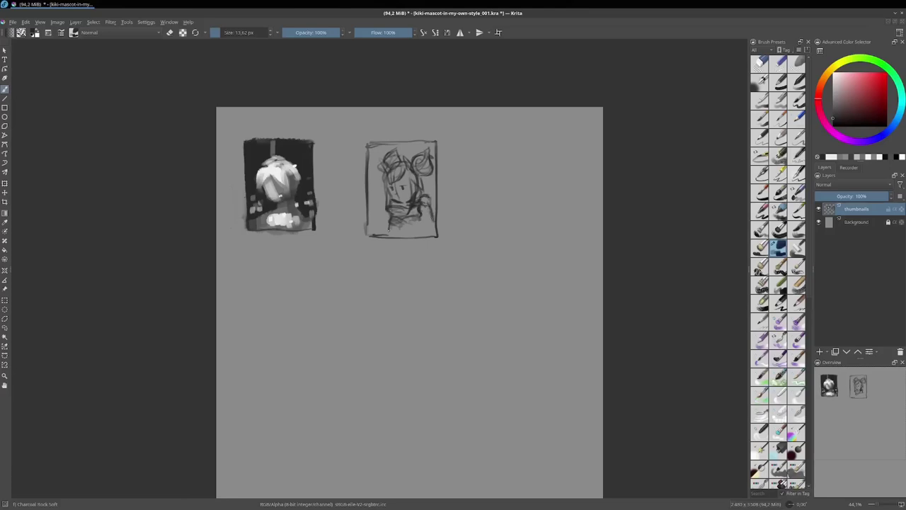
drag(429, 198, 423, 204)
mouse_move(382, 173)
mouse_down()
mouse_move(374, 197)
mouse_move(381, 201)
mouse_up()
key(ctrl+z)
key(ctrl+z)
drag(417, 226, 414, 234)
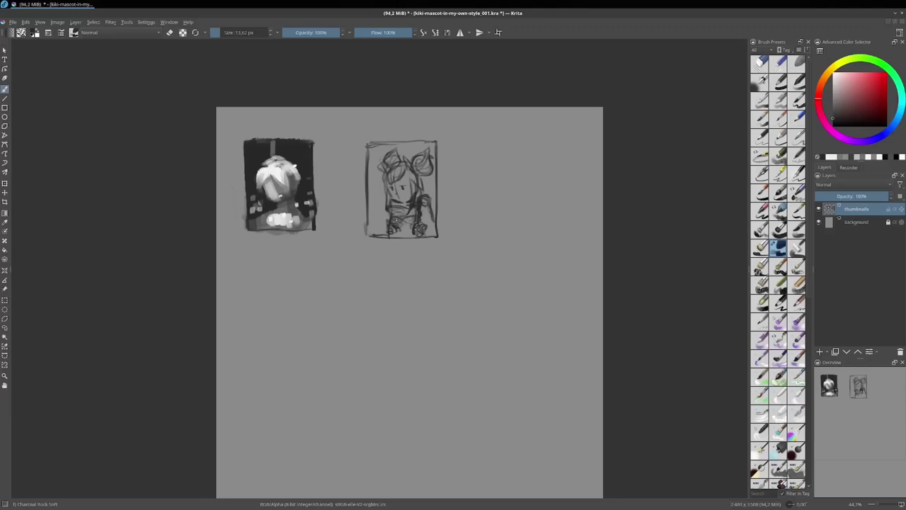
key(e)
mouse_move(414, 212)
mouse_down()
mouse_move(407, 183)
mouse_move(380, 189)
mouse_move(376, 209)
mouse_move(366, 174)
mouse_move(382, 141)
mouse_up()
Shade the sketch's left side and paint light grey along its edge and onto the face.
mouse_move(370, 204)
mouse_down()
mouse_move(383, 220)
mouse_move(369, 230)
mouse_move(381, 232)
mouse_move(384, 221)
mouse_up()
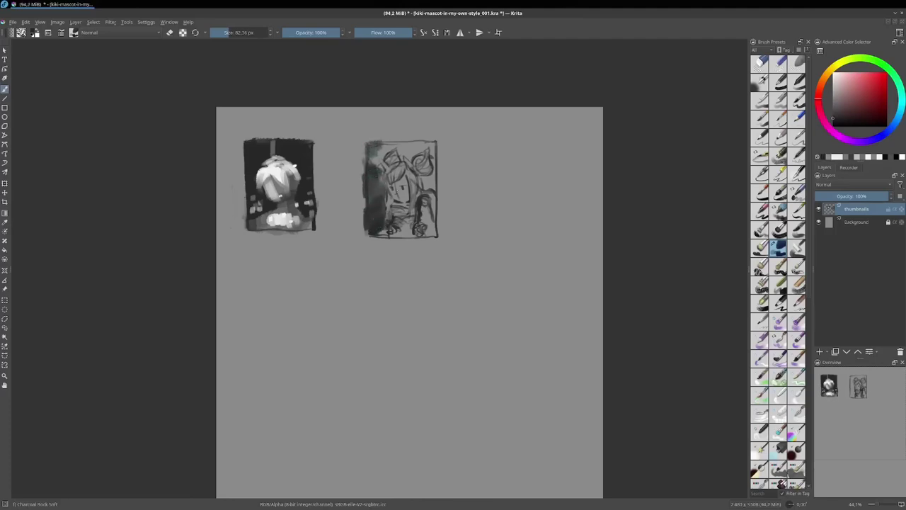
key(bracketleft)
key(bracketleft)
key(bracketleft)
drag(367, 195, 372, 212)
drag(370, 171, 379, 216)
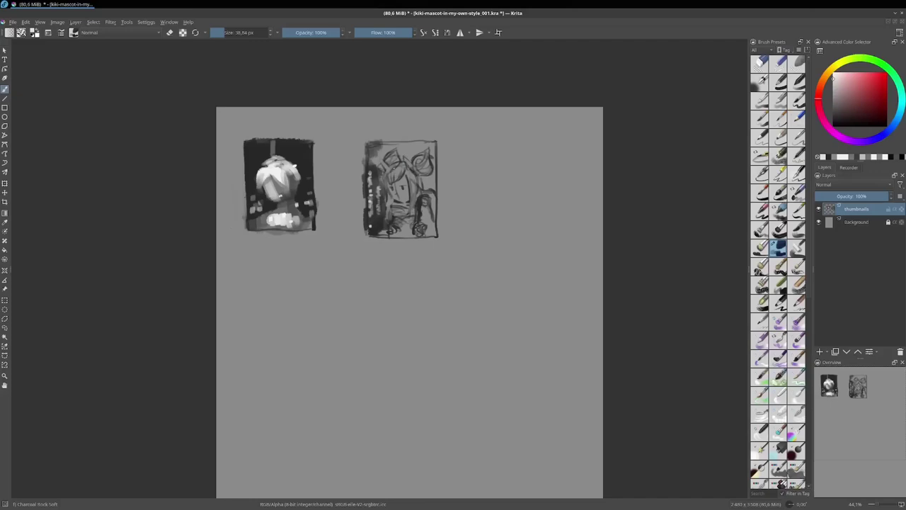
key(bracketright)
key(bracketright)
key(bracketright)
key(bracketleft)
key(bracketleft)
mouse_move(389, 173)
mouse_down()
mouse_move(402, 163)
mouse_move(386, 183)
mouse_up()
Block light grey over the figure and buns and rework the lower-right values.
key(bracketleft)
key(bracketright)
key(bracketright)
drag(424, 213, 428, 199)
mouse_move(421, 164)
mouse_down()
mouse_move(426, 151)
mouse_move(398, 150)
mouse_move(396, 166)
mouse_up()
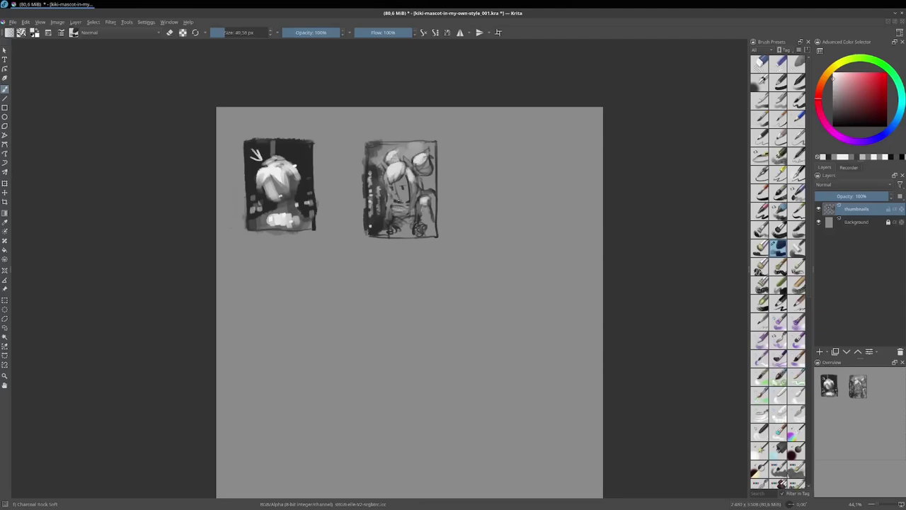
mouse_move(425, 214)
mouse_down()
mouse_move(430, 225)
mouse_move(409, 219)
mouse_move(396, 234)
mouse_move(434, 236)
mouse_up()
Pick a darker grey and add dark accent strokes on the sketch's right and left sides.
ctrl+click(425, 224)
key(bracketleft)
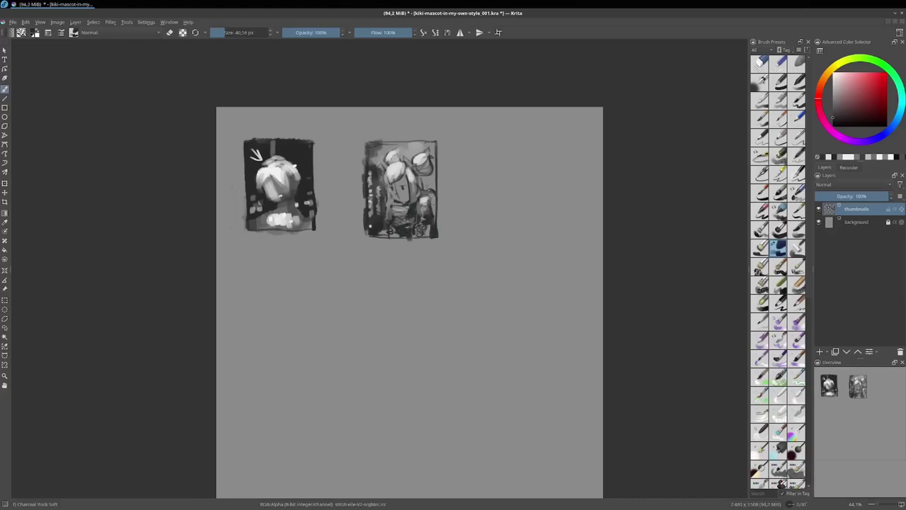
drag(430, 200, 432, 211)
drag(379, 186, 381, 195)
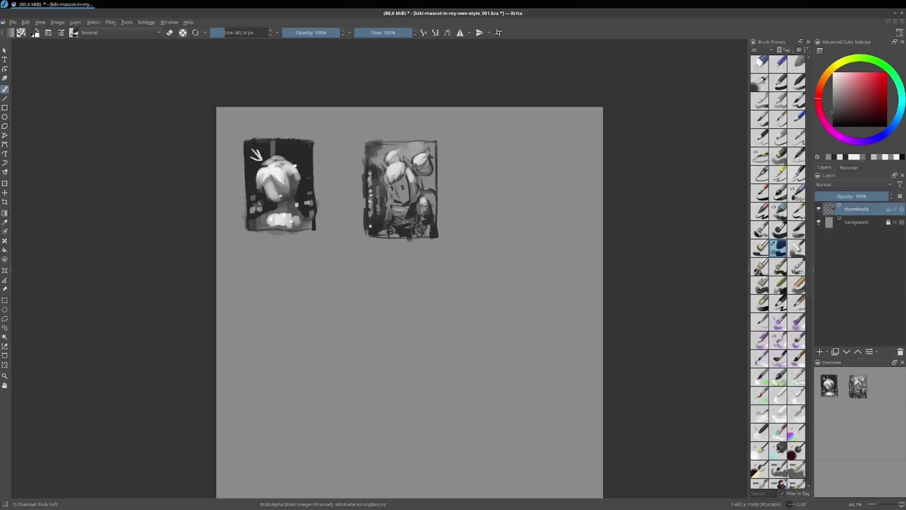
key(bracketright)
key(bracketright)
key(bracketright)
Choose a light blue-teal and brush it along the second thumbnail's left edge.
click(896, 113)
click(858, 94)
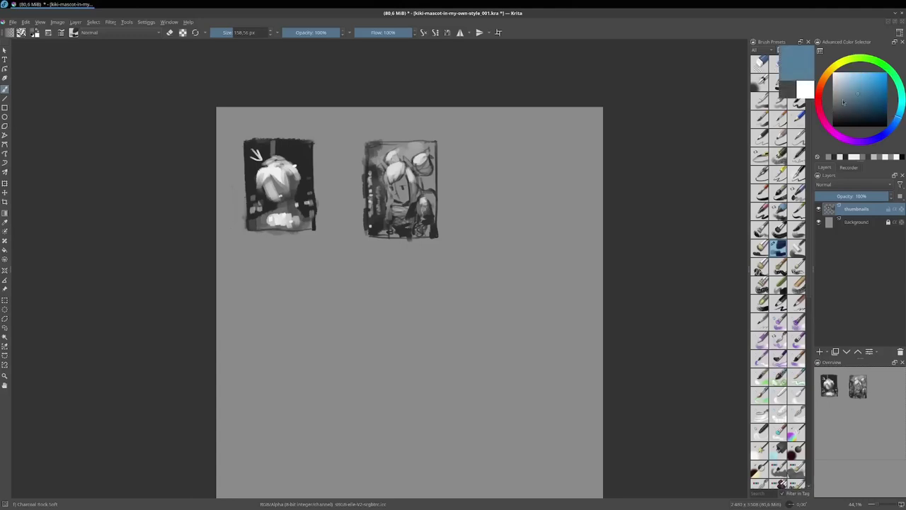
click(865, 93)
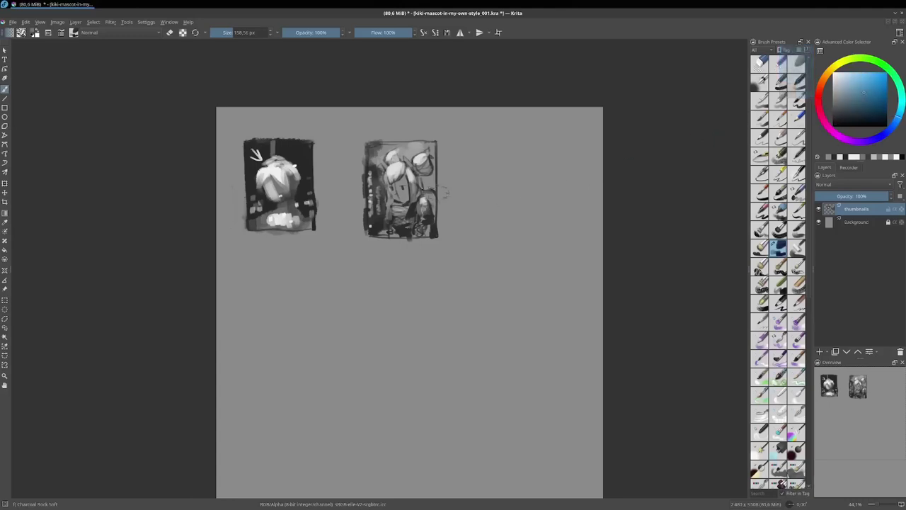
drag(371, 181, 375, 216)
drag(371, 161, 375, 196)
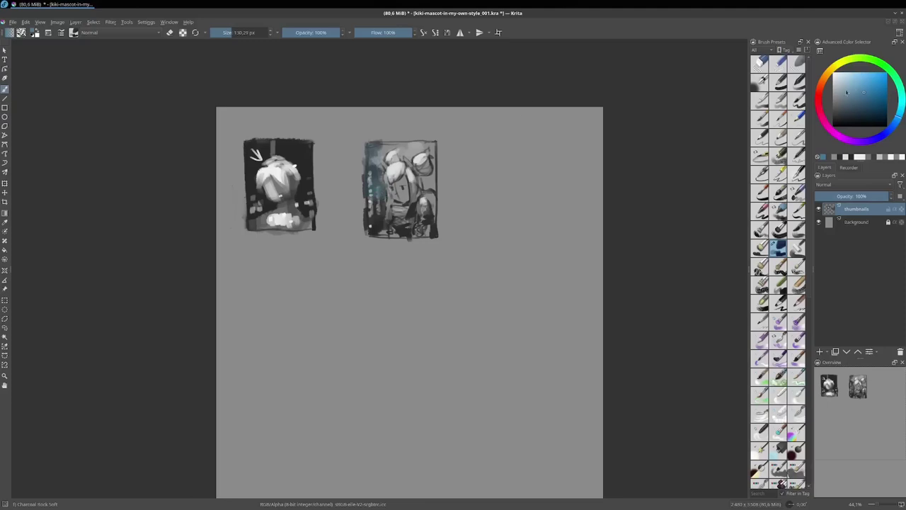
drag(847, 92, 871, 89)
drag(367, 164, 377, 211)
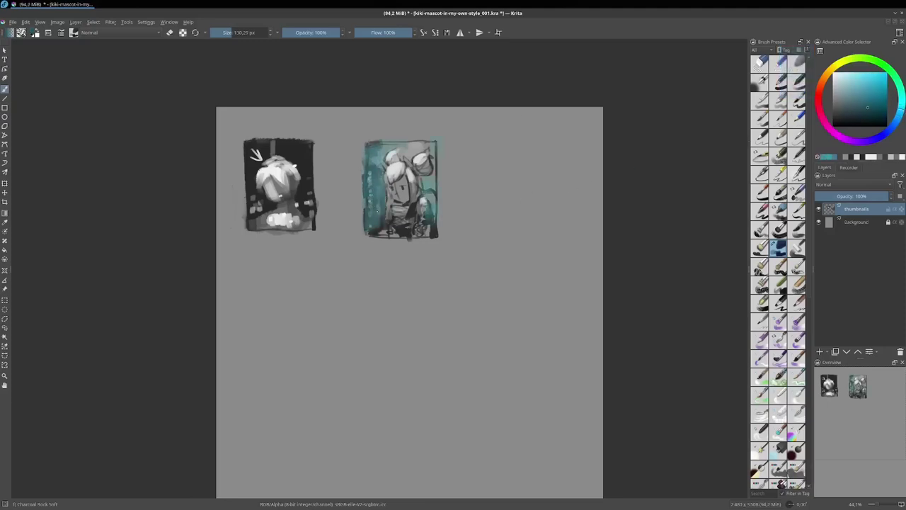
Switch to a deeper teal and paint dark and pale strokes over the second thumbnail's figure.
drag(850, 92, 872, 85)
click(873, 85)
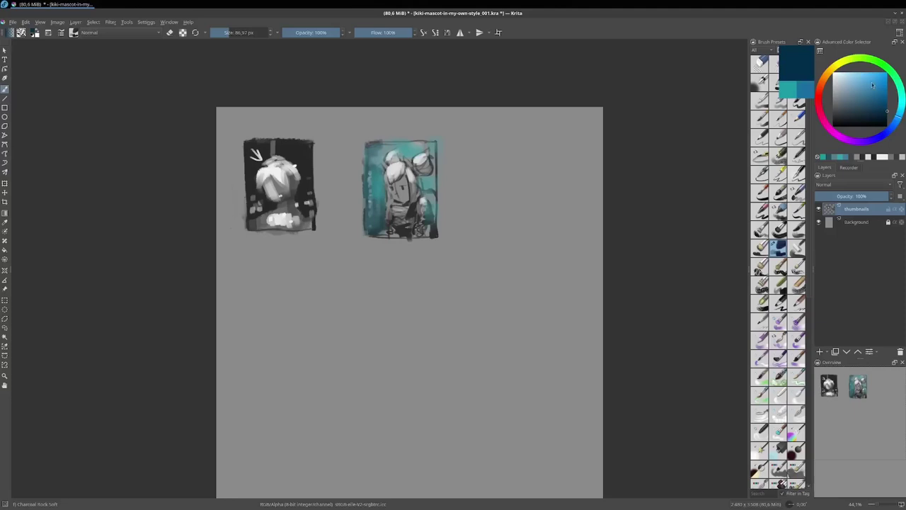
drag(367, 202, 382, 237)
drag(428, 197, 437, 223)
mouse_move(374, 175)
mouse_down()
mouse_move(382, 211)
mouse_move(422, 170)
mouse_move(397, 162)
mouse_up()
drag(421, 200, 425, 221)
mouse_move(390, 206)
mouse_down()
mouse_move(397, 223)
mouse_move(404, 212)
mouse_up()
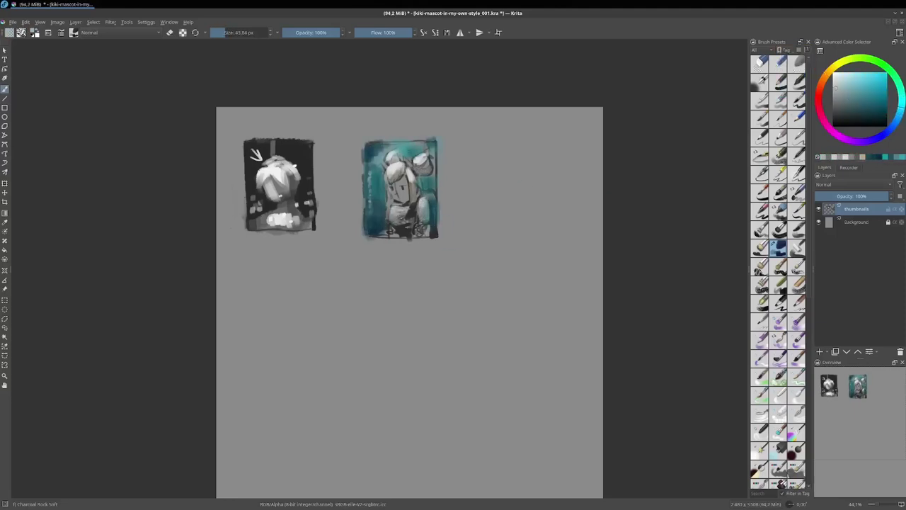
Pick pink from the quick palette and dab pink accents on the face and body.
scroll(410, 191, up, 2)
scroll(410, 192, down, 3)
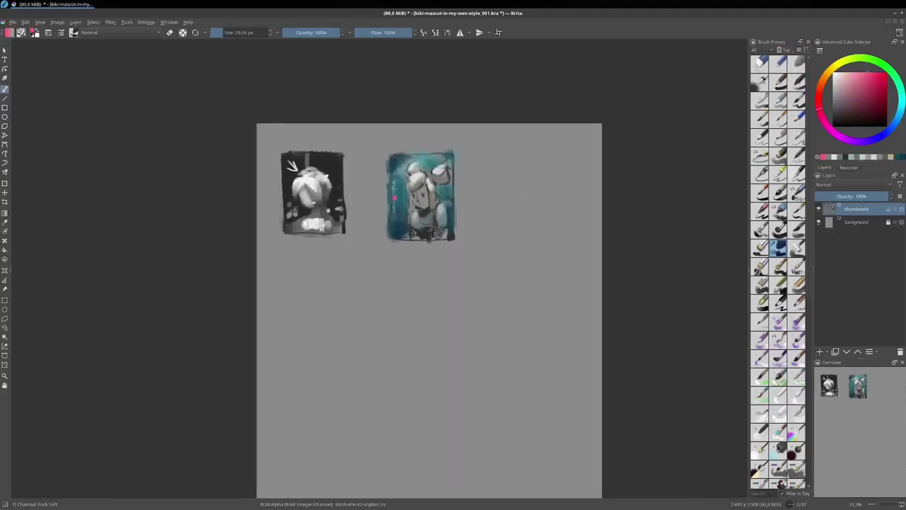
scroll(394, 198, up, 2)
right_click(417, 146)
drag(379, 187, 386, 226)
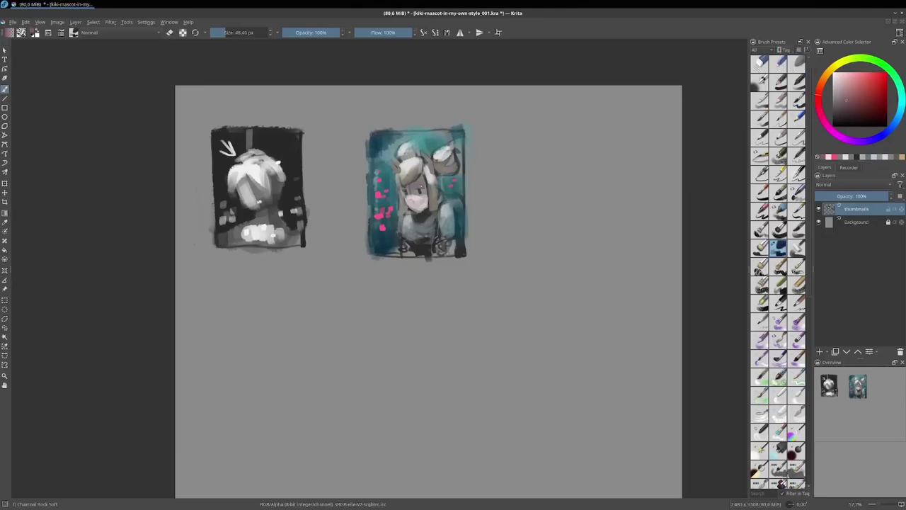
mouse_move(414, 190)
mouse_down()
mouse_move(451, 207)
mouse_move(442, 223)
mouse_up()
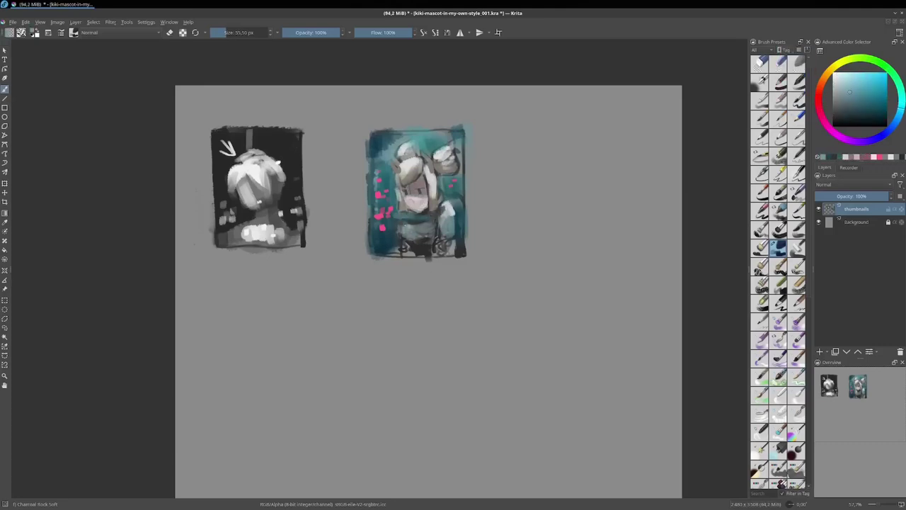
scroll(462, 198, down, 1)
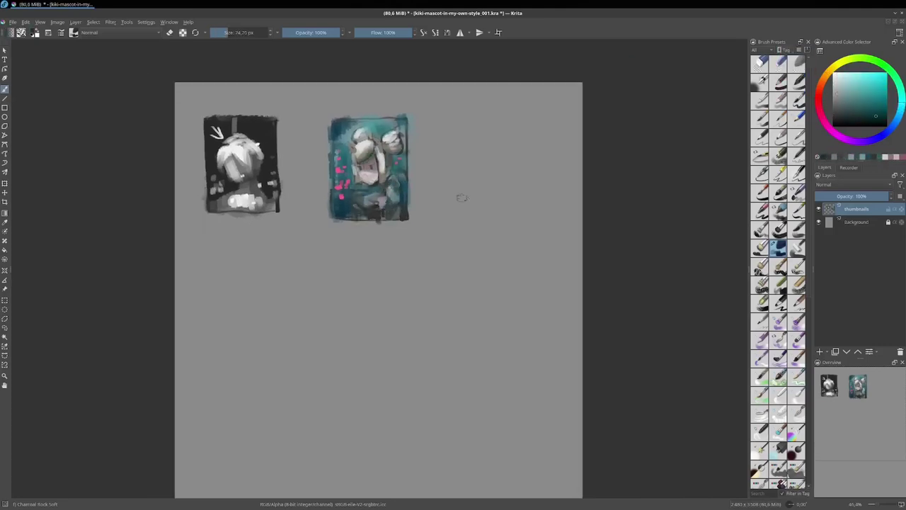
scroll(461, 199, up, 2)
Duplicate the teal thumbnail to the right and paint the copy's background in darker and lighter teal.
key(ctrl+alt+v)
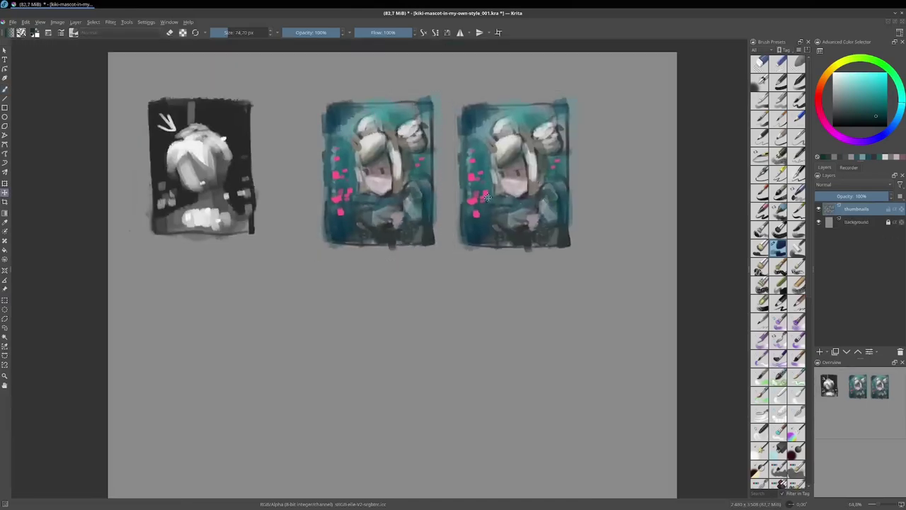
key(b)
drag(487, 117, 553, 177)
drag(559, 107, 568, 176)
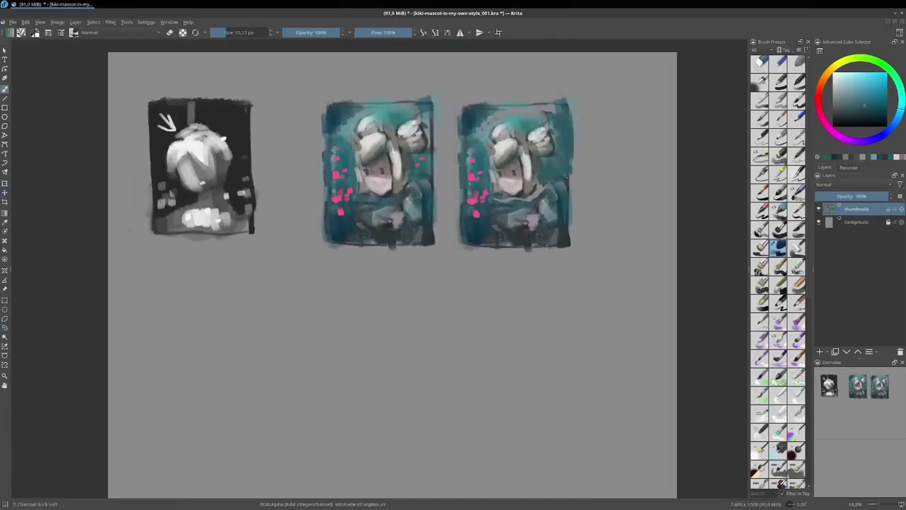
mouse_move(462, 107)
mouse_down()
mouse_move(464, 194)
mouse_move(502, 127)
mouse_up()
drag(545, 100, 567, 127)
drag(459, 173, 461, 240)
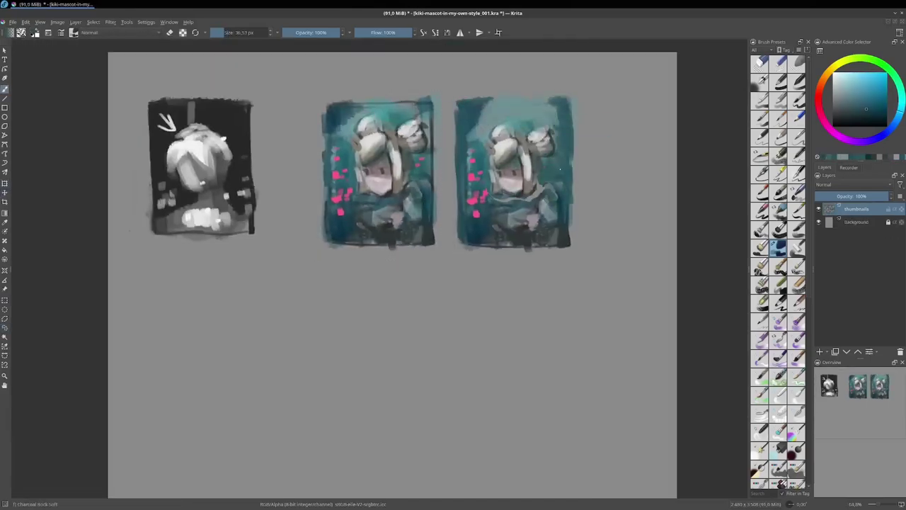
drag(571, 177, 571, 244)
ctrl+click(556, 212)
drag(551, 192, 543, 186)
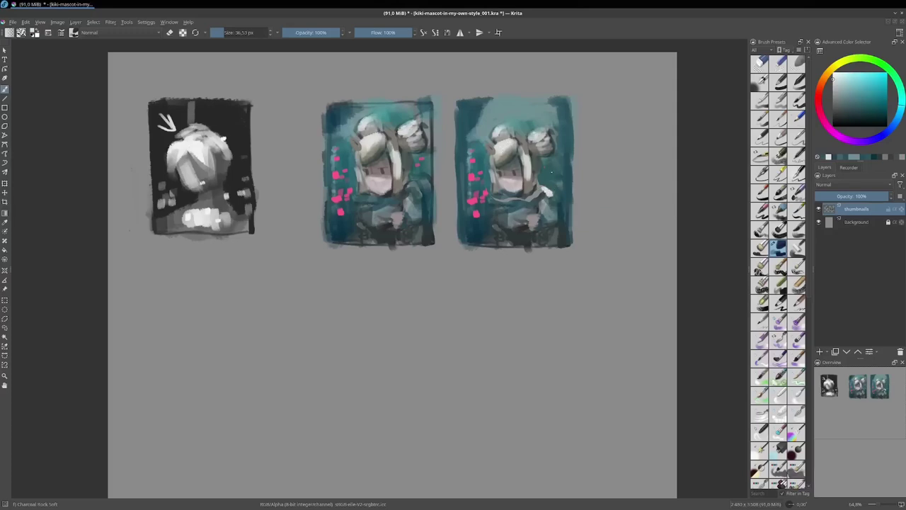
Mix a warm cream colour and paint the copy's hair and buns with a larger brush.
drag(834, 83, 842, 78)
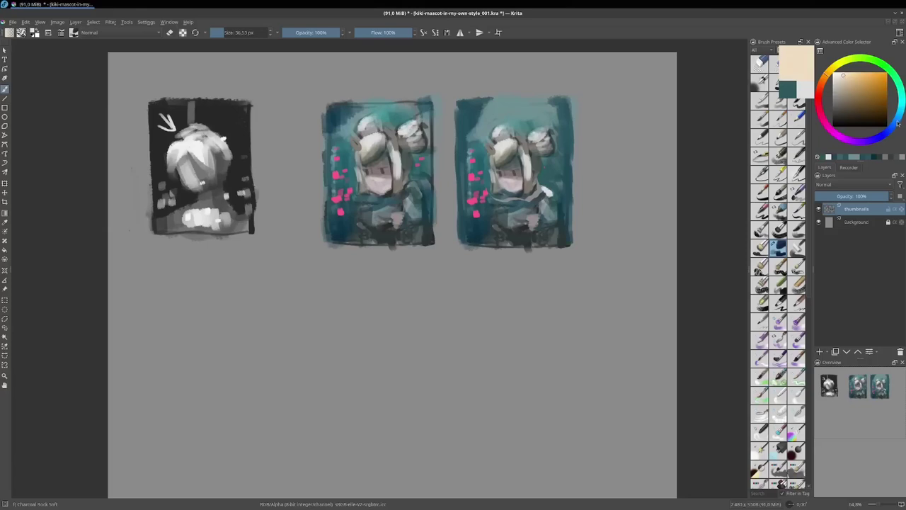
drag(898, 123, 896, 125)
ctrl+click(585, 156)
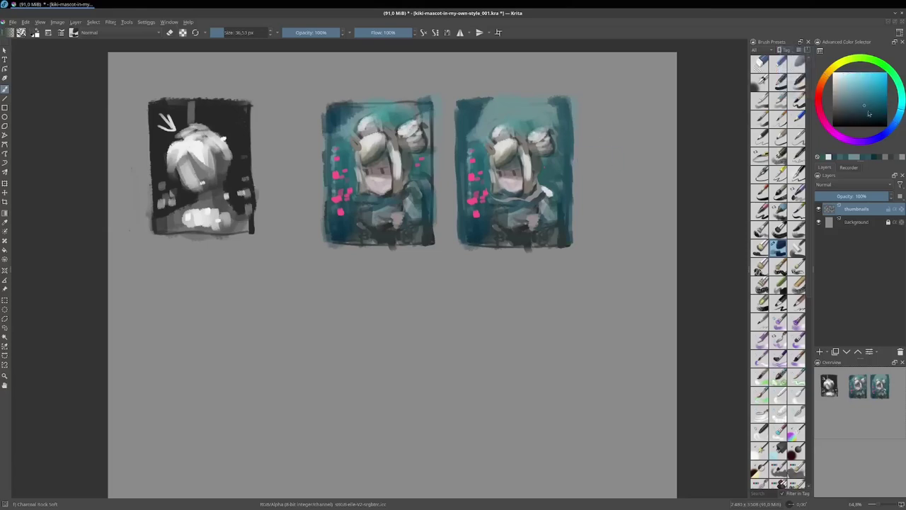
click(827, 73)
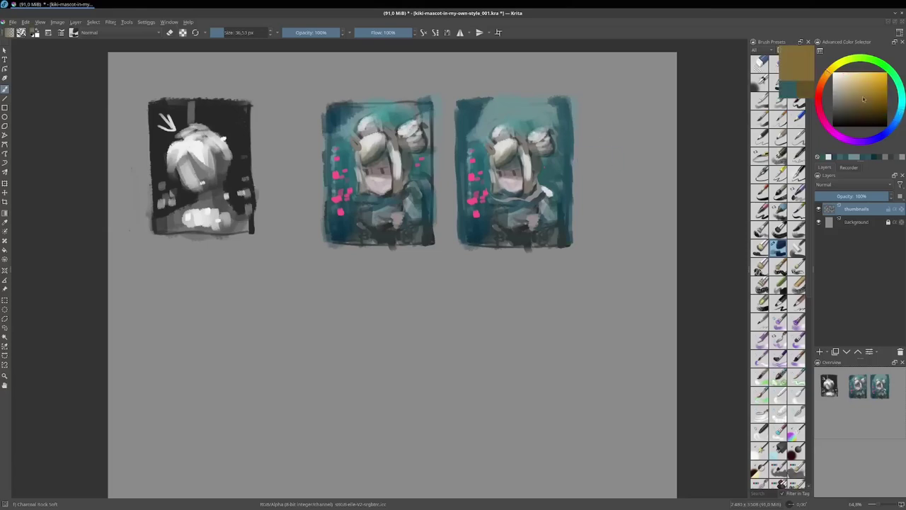
drag(849, 86, 843, 82)
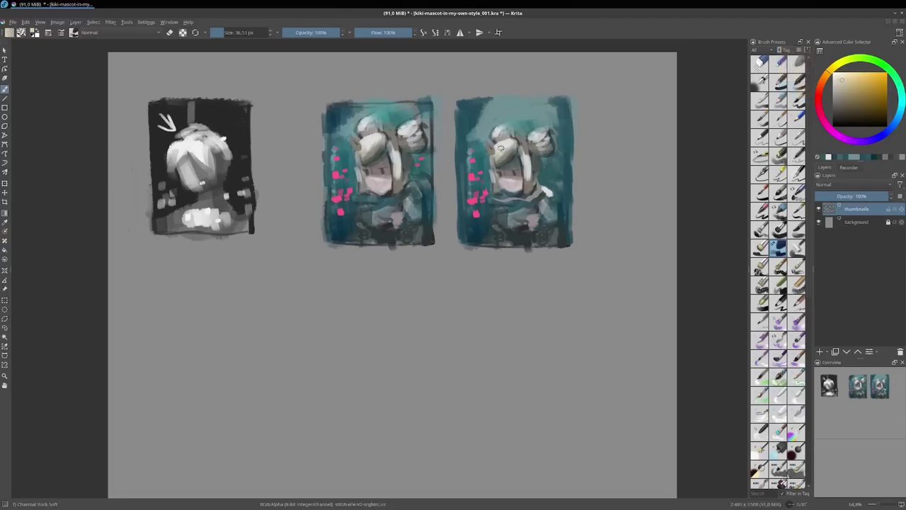
mouse_move(500, 152)
mouse_down()
mouse_move(512, 147)
mouse_move(499, 126)
mouse_move(495, 195)
mouse_up()
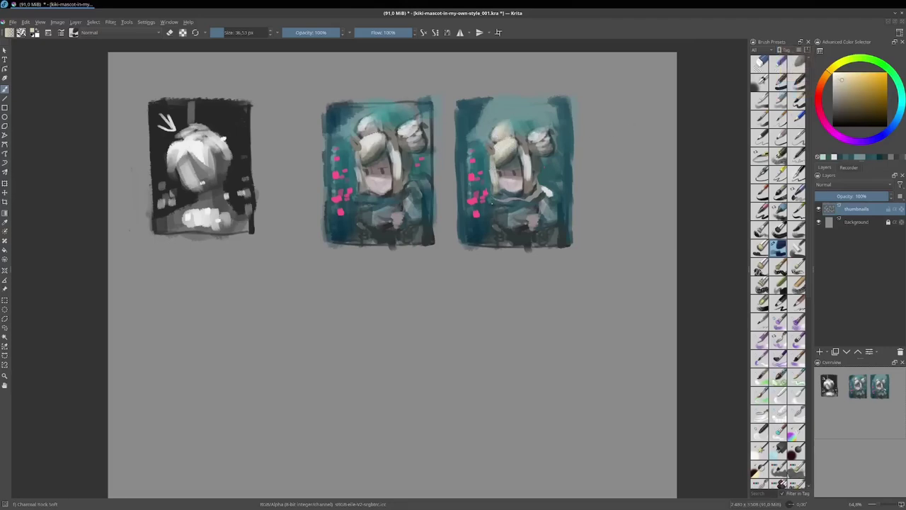
key(bracketright)
drag(524, 151, 527, 189)
drag(516, 139, 533, 168)
mouse_move(546, 138)
mouse_down()
mouse_move(532, 144)
mouse_move(541, 134)
mouse_move(540, 142)
mouse_up()
Brighten the hair and buns with a yellower cream, pick teal, and open the blend-mode list.
click(853, 82)
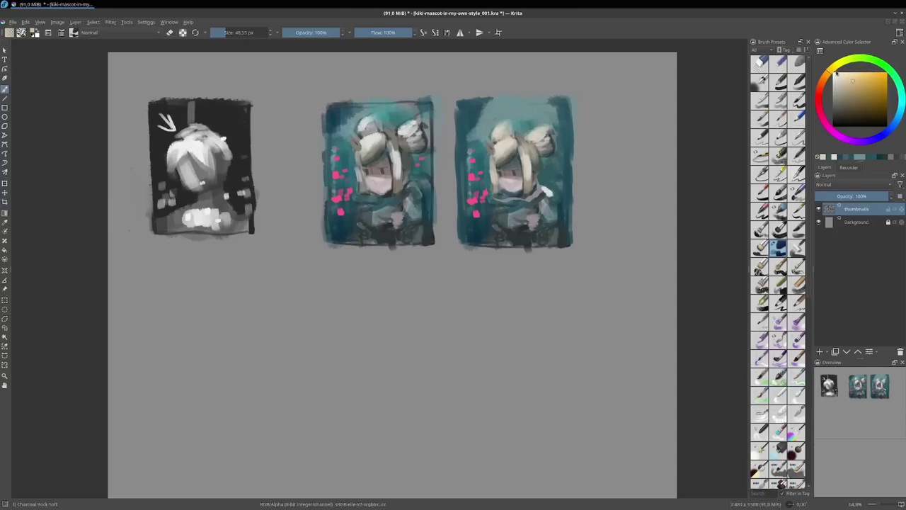
drag(837, 71, 836, 66)
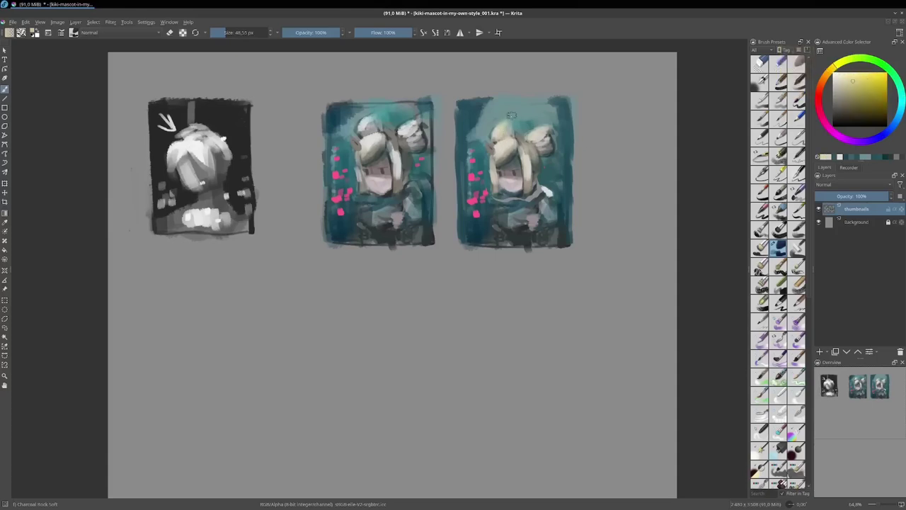
mouse_move(498, 150)
mouse_down()
mouse_move(529, 147)
mouse_move(531, 179)
mouse_up()
mouse_move(850, 72)
mouse_down()
mouse_move(887, 134)
mouse_move(880, 118)
mouse_up()
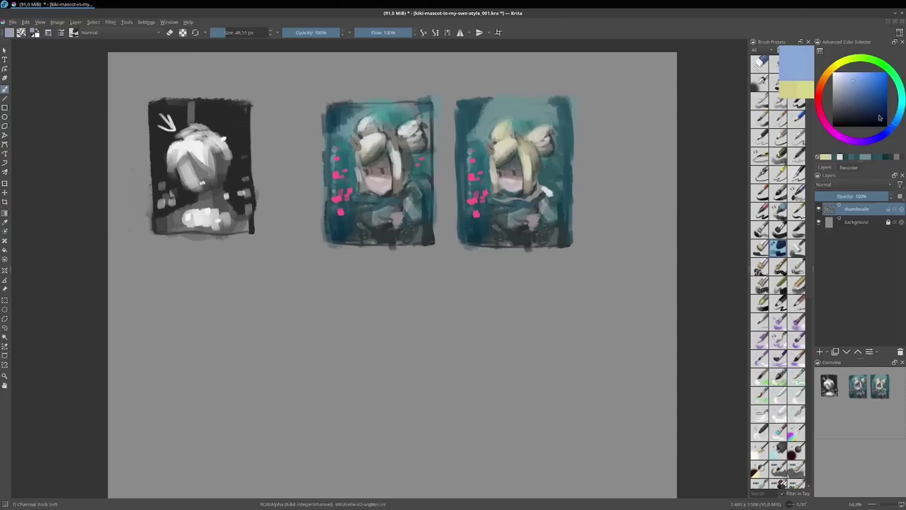
drag(842, 80, 882, 115)
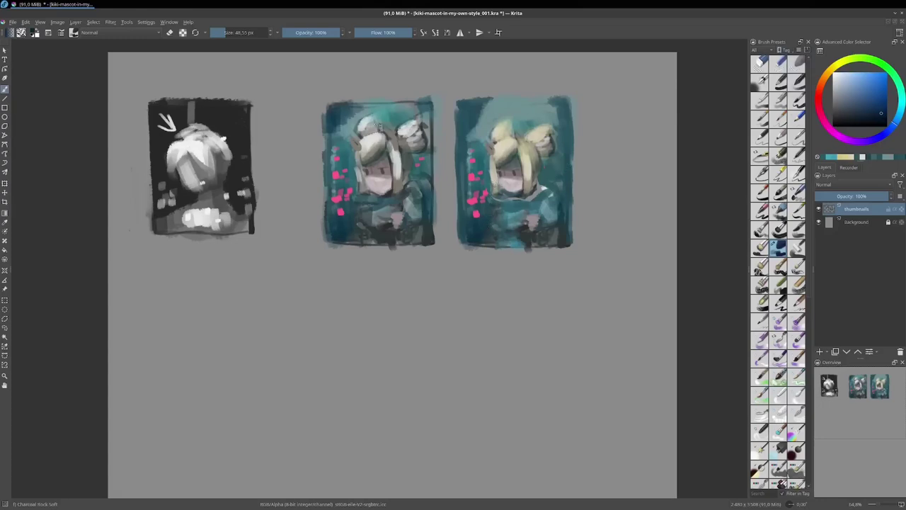
click(156, 33)
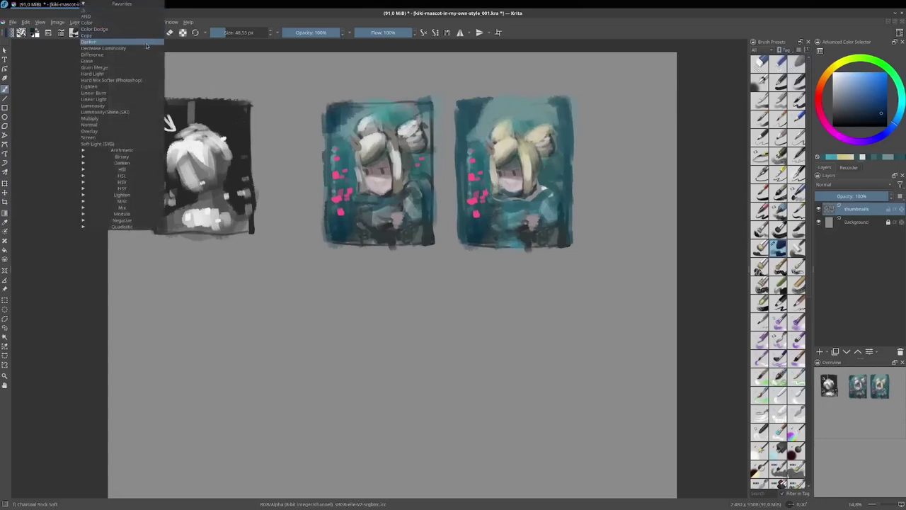
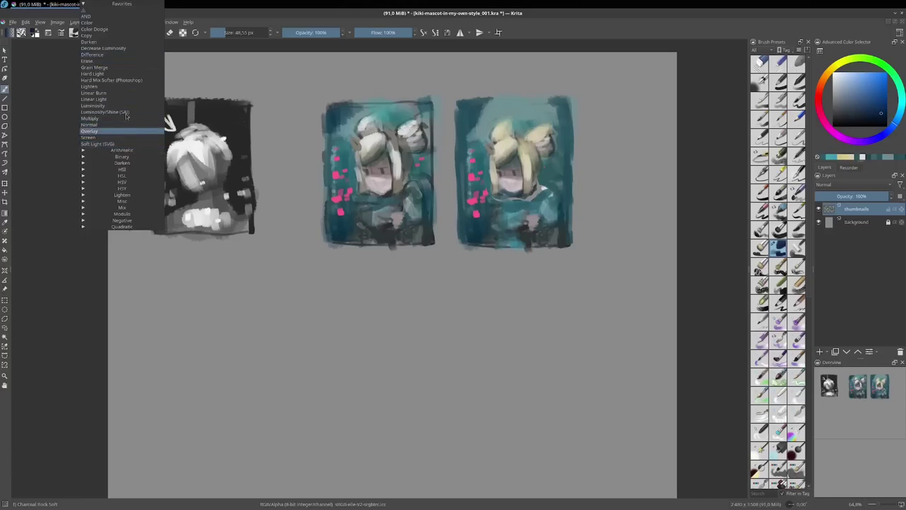
Star Overlay as a favourite in the Mix blend-mode group and make it the brush's blending mode.
click(83, 205)
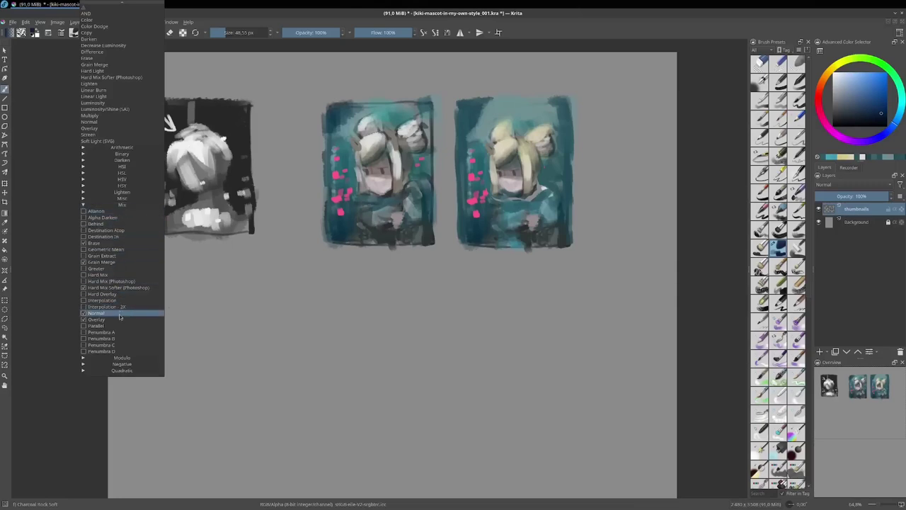
click(84, 320)
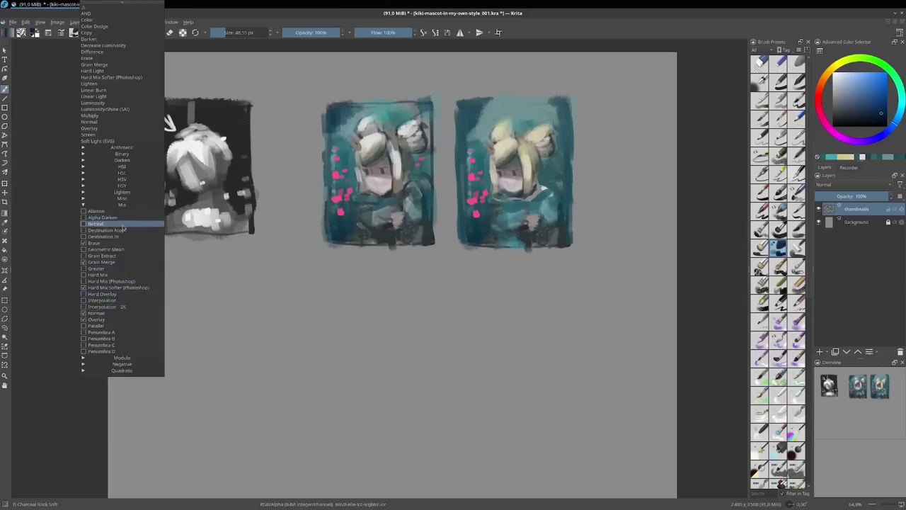
click(84, 205)
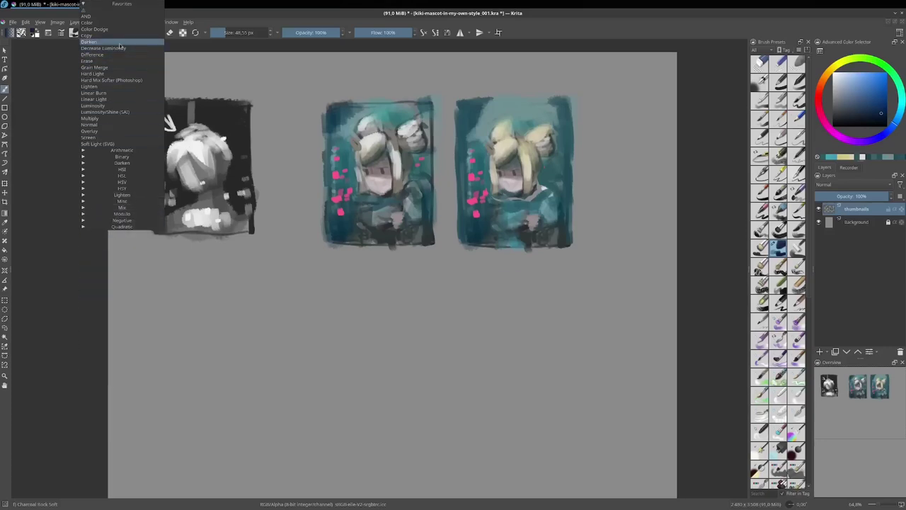
click(124, 133)
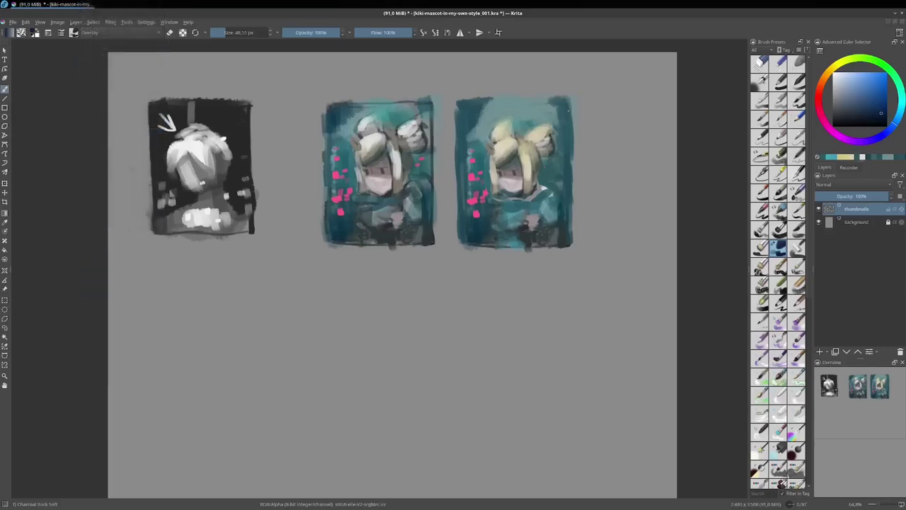
Darken the edges of the right and middle thumbnails with navy Overlay strokes.
mouse_move(844, 101)
mouse_down()
mouse_move(829, 111)
mouse_move(853, 118)
mouse_up()
key(bracketright)
key(bracketright)
key(bracketright)
mouse_move(477, 151)
mouse_down()
mouse_move(487, 221)
mouse_move(473, 231)
mouse_move(468, 205)
mouse_move(471, 240)
mouse_move(492, 216)
mouse_move(543, 188)
mouse_move(567, 235)
mouse_move(562, 162)
mouse_up()
key(bracketleft)
key(bracketleft)
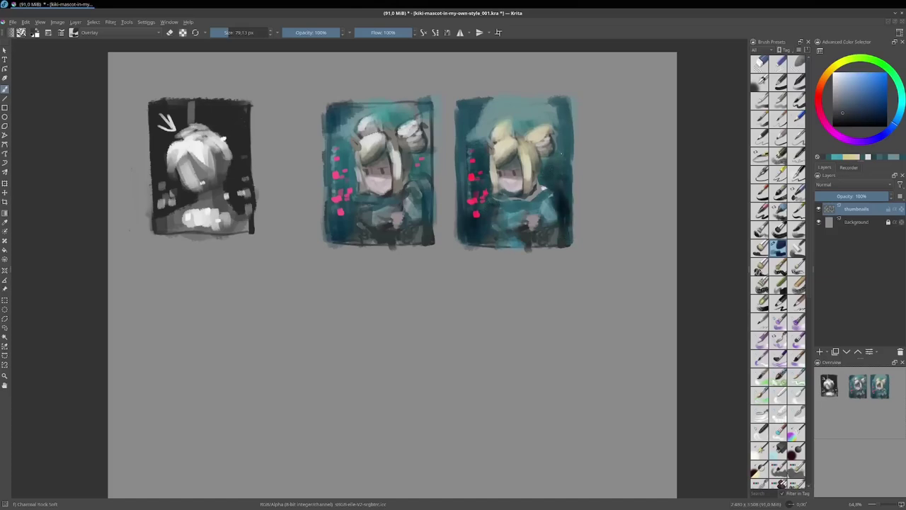
drag(565, 132, 563, 177)
drag(465, 113, 460, 190)
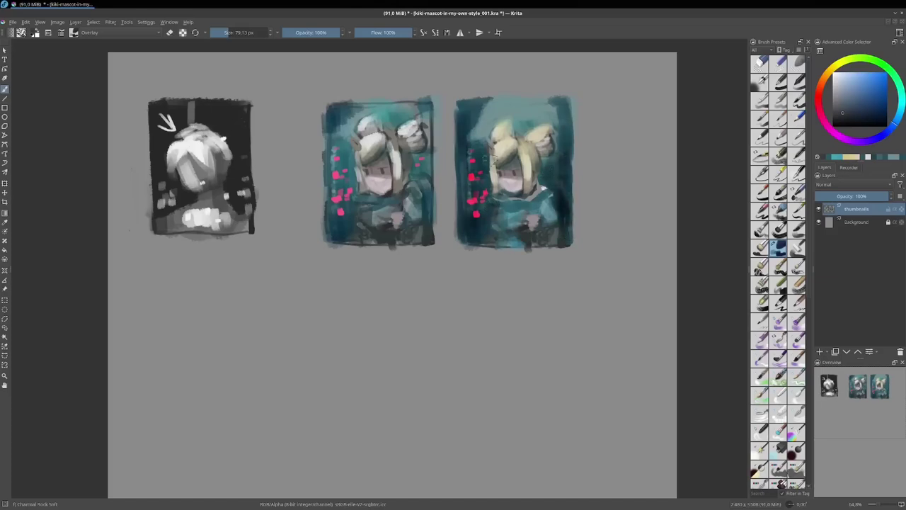
drag(566, 102, 564, 135)
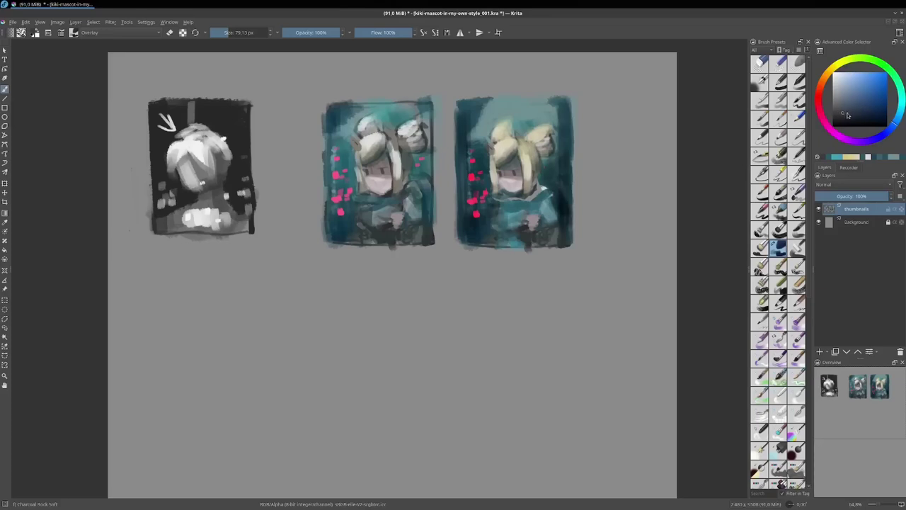
Brighten the right thumbnail's top, hair and collar with a light beige.
drag(844, 108, 837, 99)
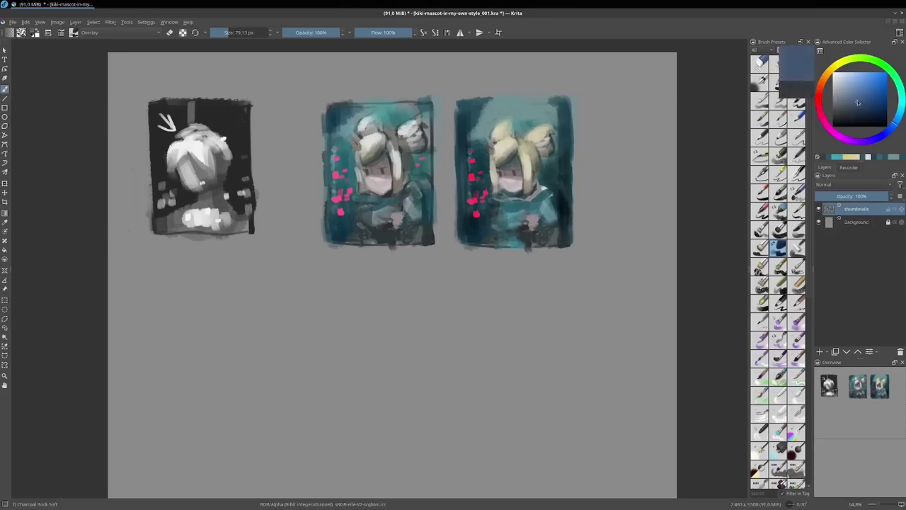
drag(832, 100, 856, 79)
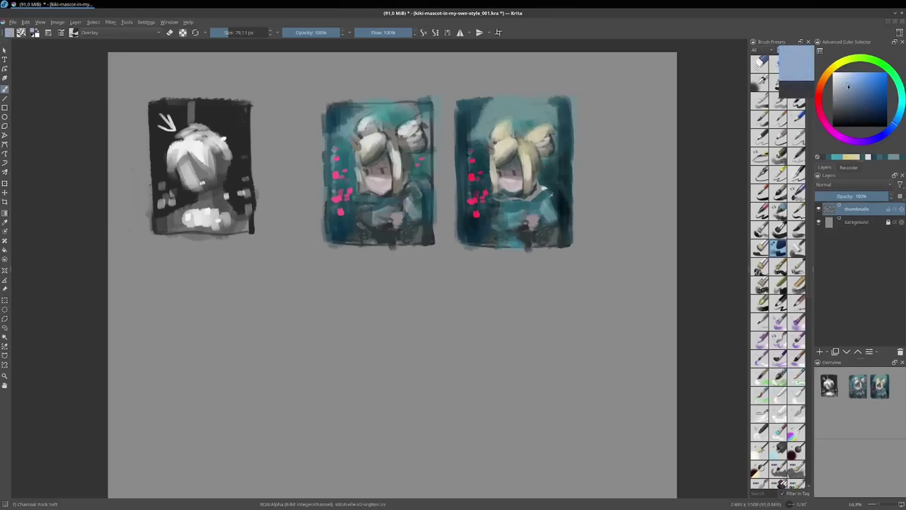
click(857, 63)
click(856, 83)
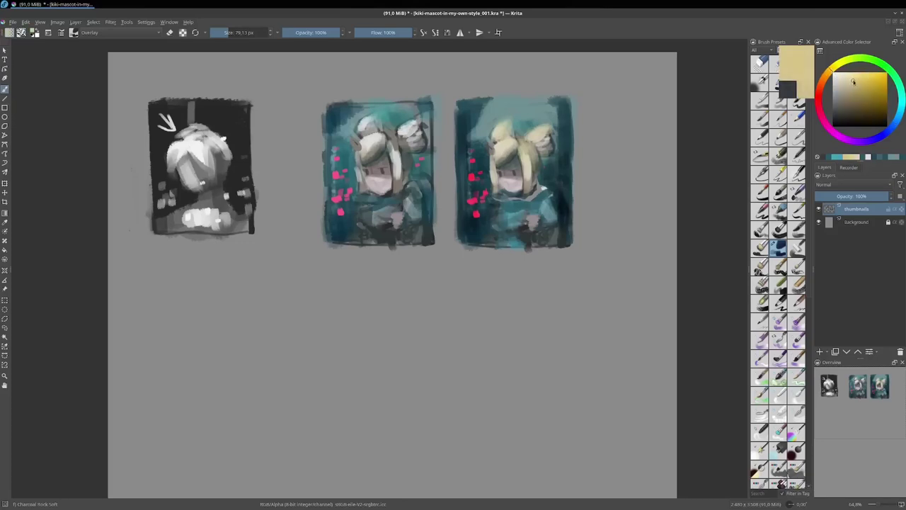
drag(853, 82, 849, 80)
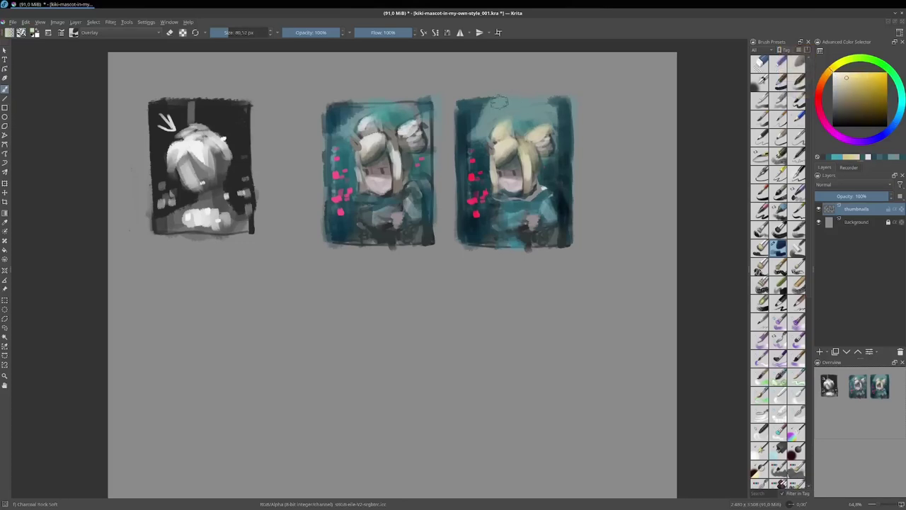
mouse_move(506, 96)
mouse_down()
mouse_move(484, 126)
mouse_move(533, 106)
mouse_up()
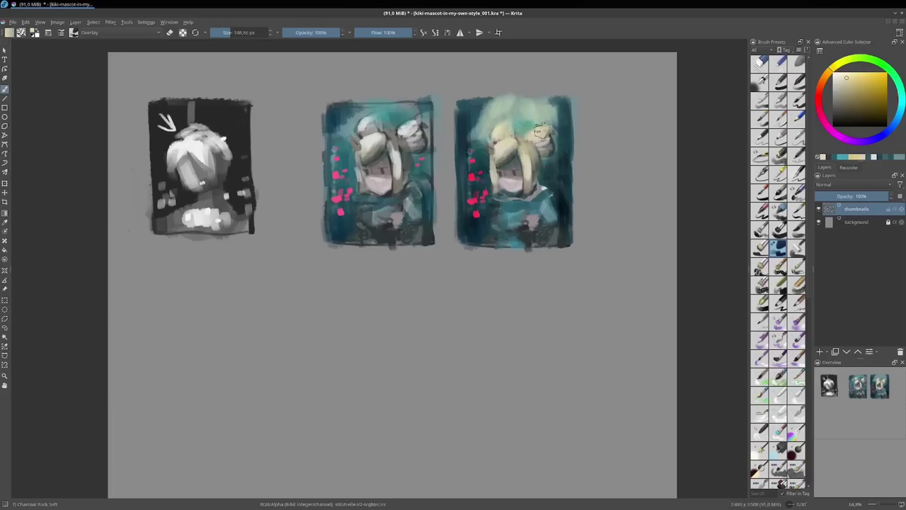
drag(533, 107, 556, 200)
With a flat rough Normal-mode brush, paint sampled pale teal strokes on the right thumbnail.
key(slash)
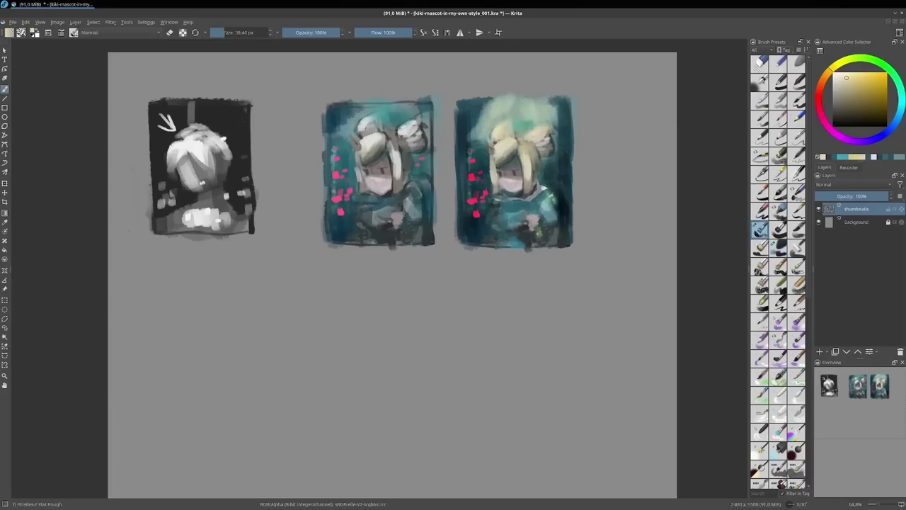
key(x)
key(x)
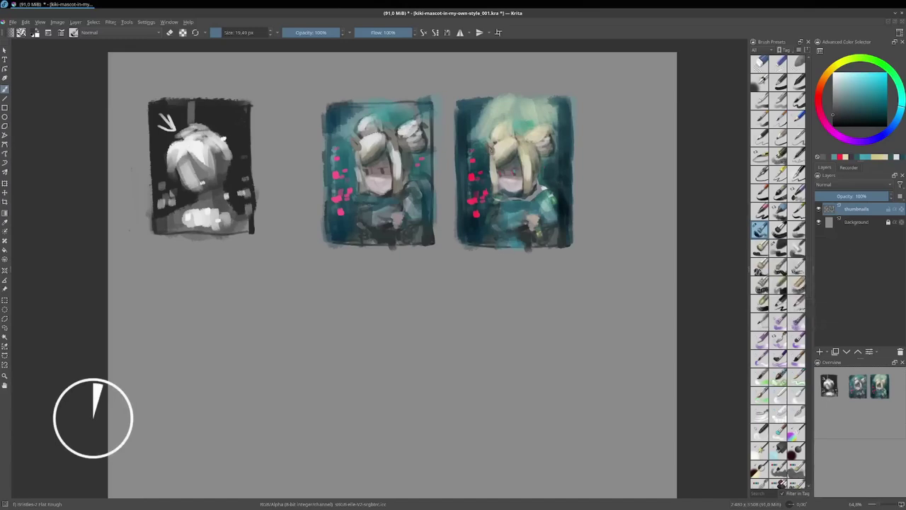
key(bracketleft)
ctrl+click(515, 167)
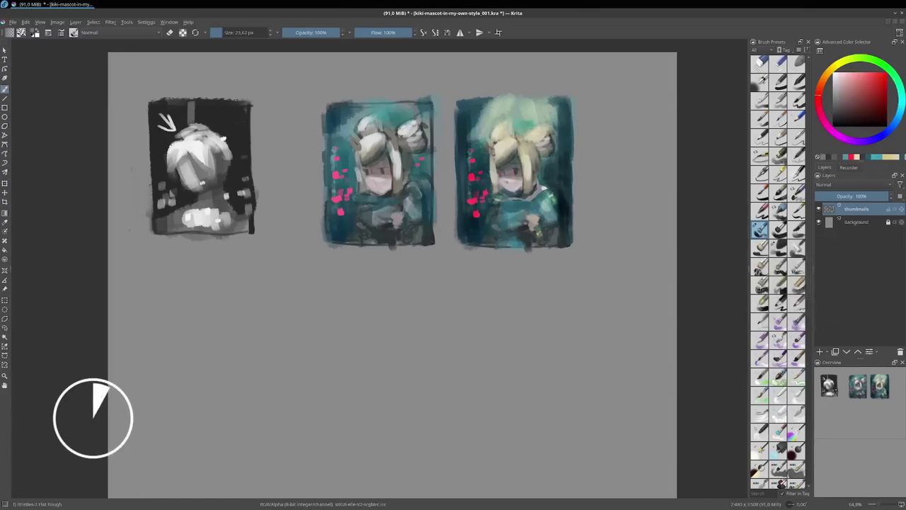
key(bracketleft)
ctrl+click(547, 212)
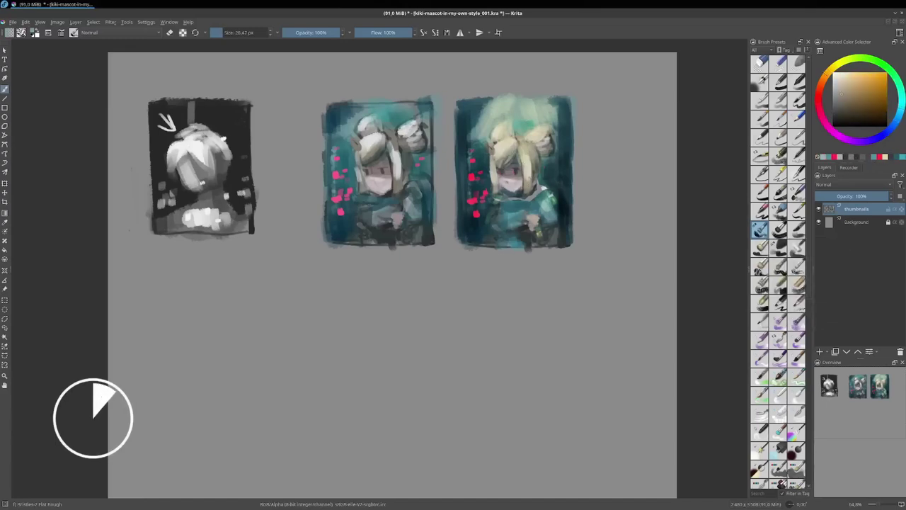
key(bracketright)
ctrl+click(560, 202)
key(bracketright)
key(bracketright)
drag(552, 181, 571, 208)
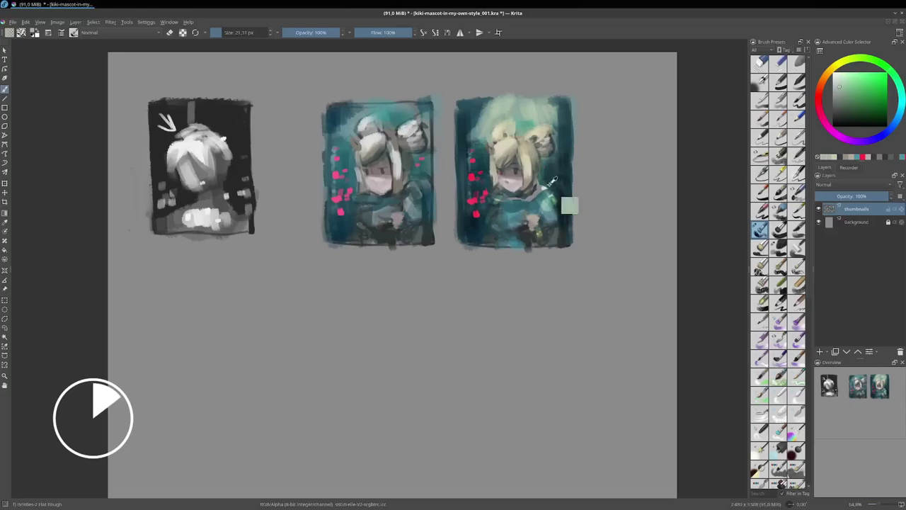
ctrl+click(545, 206)
Paint dark teal over the right thumbnail's top, save, and place a copy below it.
ctrl+click(567, 156)
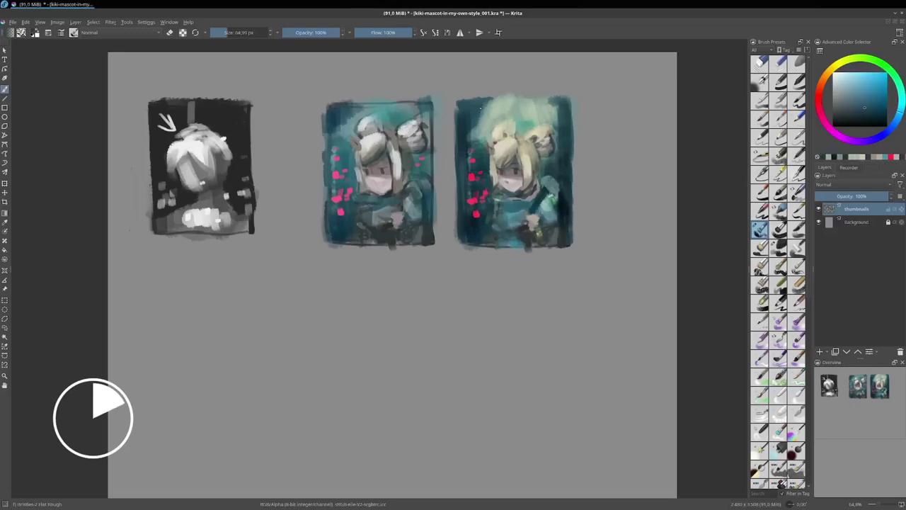
drag(482, 108, 493, 138)
drag(496, 106, 560, 121)
key(bracketright)
key(bracketright)
key(ctrl+s)
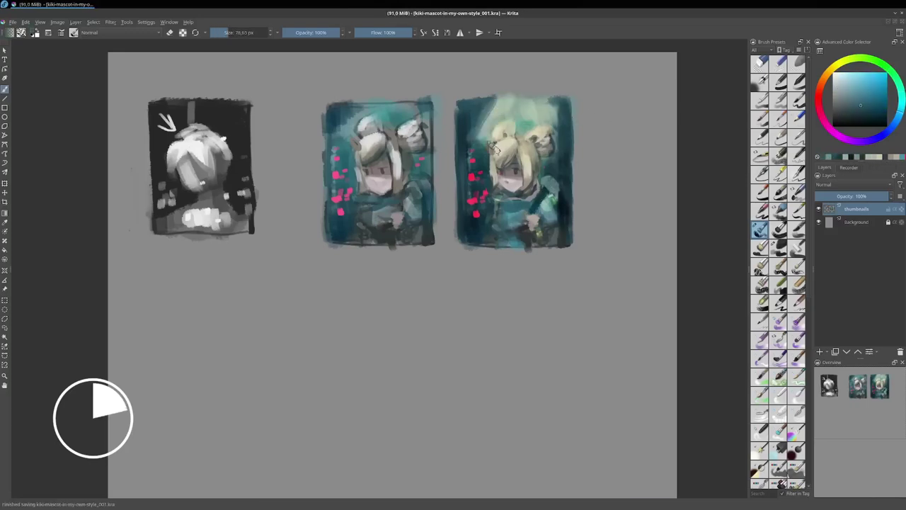
drag(496, 148, 510, 333)
Repaint the lower thumbnail's top area and add small teal strokes.
drag(474, 283, 560, 291)
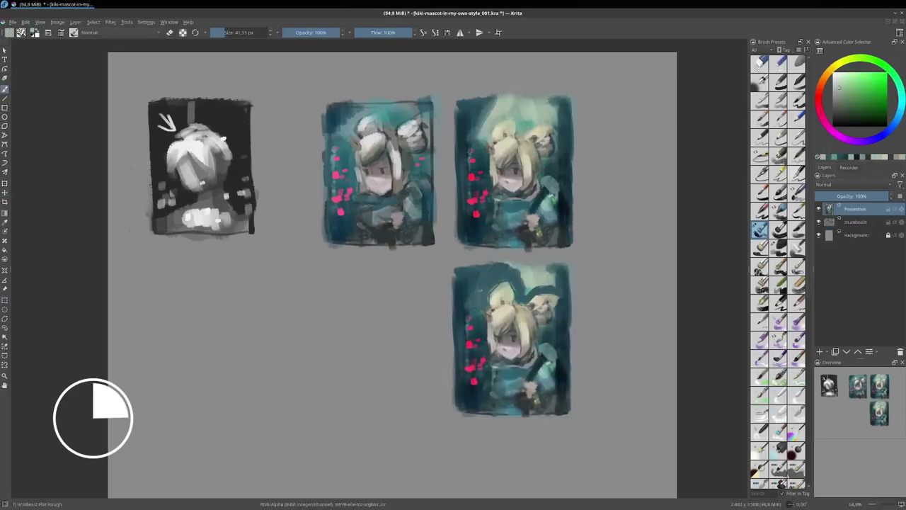
drag(514, 269, 556, 294)
drag(457, 272, 474, 301)
drag(542, 329, 563, 338)
key(bracketleft)
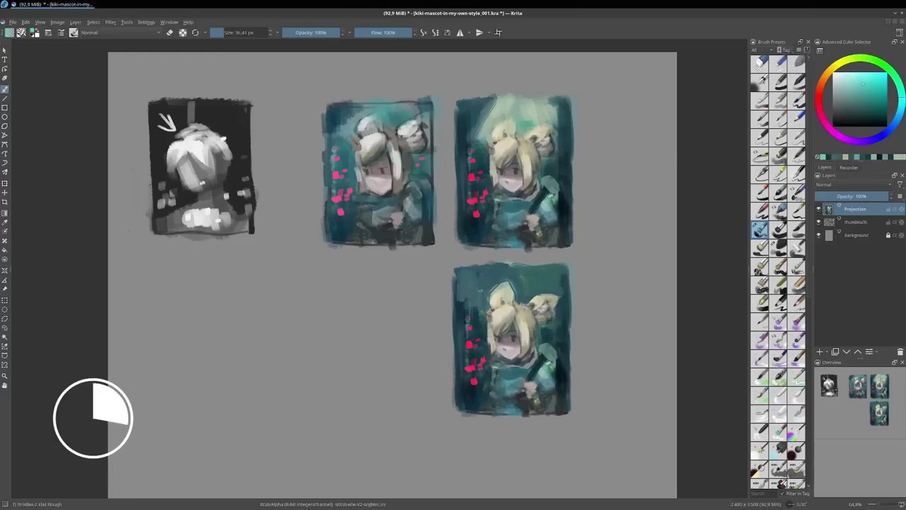
mouse_move(495, 279)
mouse_down()
mouse_move(489, 333)
mouse_move(560, 396)
mouse_up()
Add pink dots and light orange dabs to the lower thumbnail's right side.
ctrl+click(473, 365)
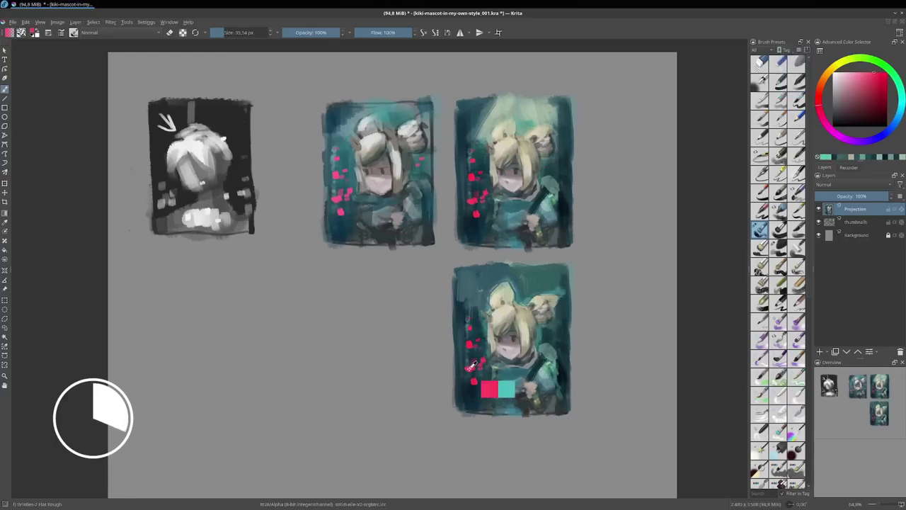
key(bracketleft)
drag(561, 343, 565, 364)
click(834, 80)
click(872, 111)
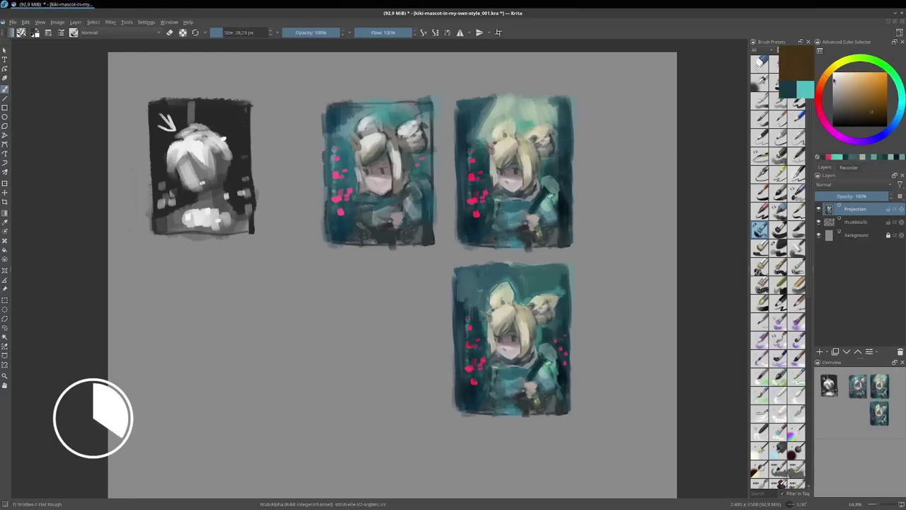
click(872, 72)
click(567, 351)
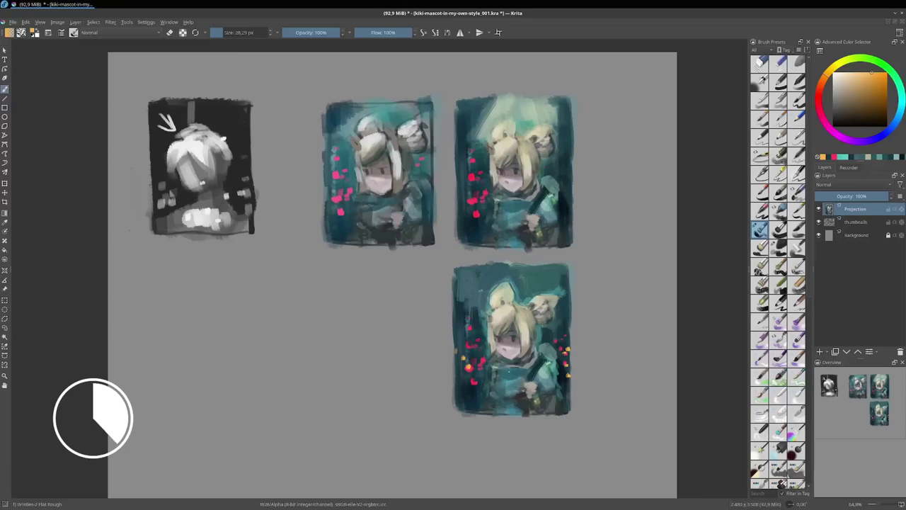
key(x)
Paint dark teal and light cyan strokes on the lower thumbnail.
scroll(542, 269, up, 1)
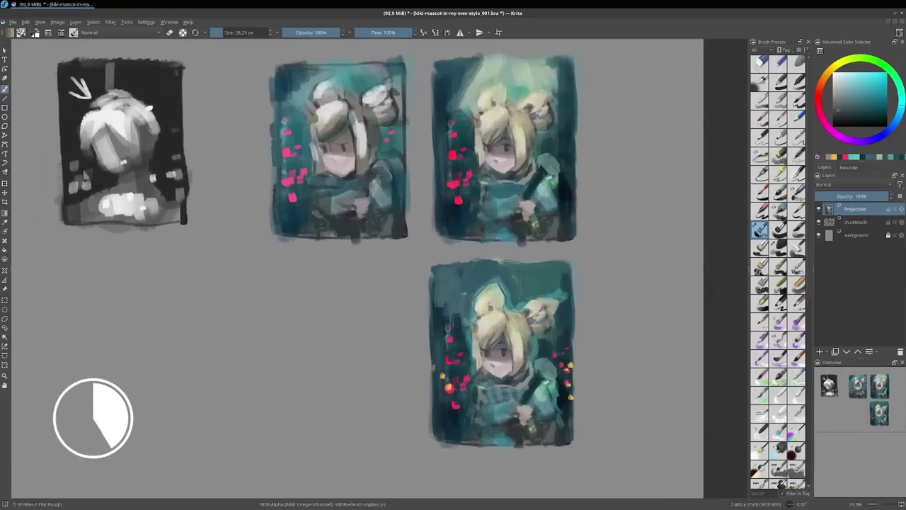
ctrl+click(567, 383)
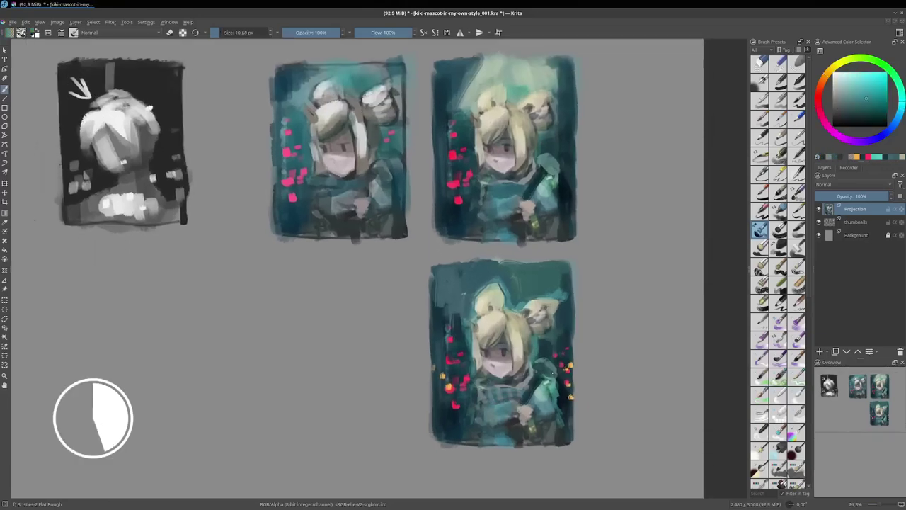
drag(543, 340, 546, 361)
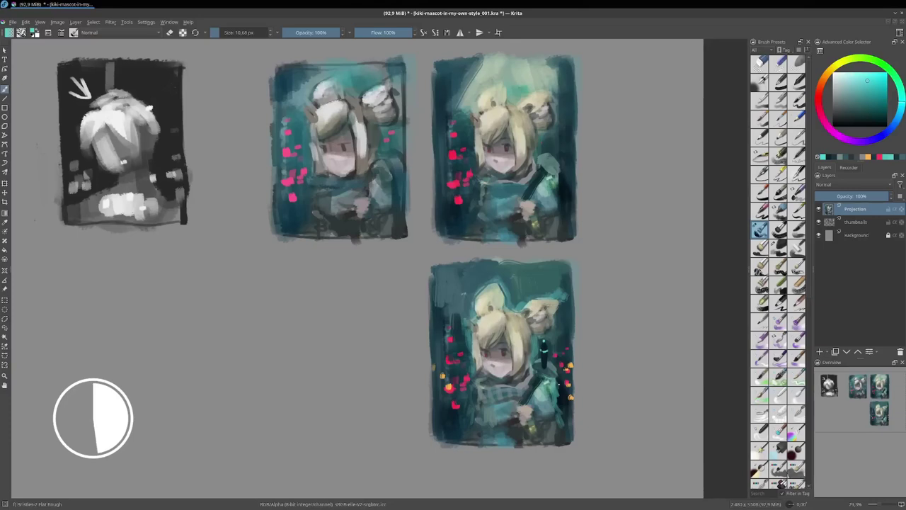
ctrl+click(544, 358)
ctrl+click(544, 358)
ctrl+click(544, 364)
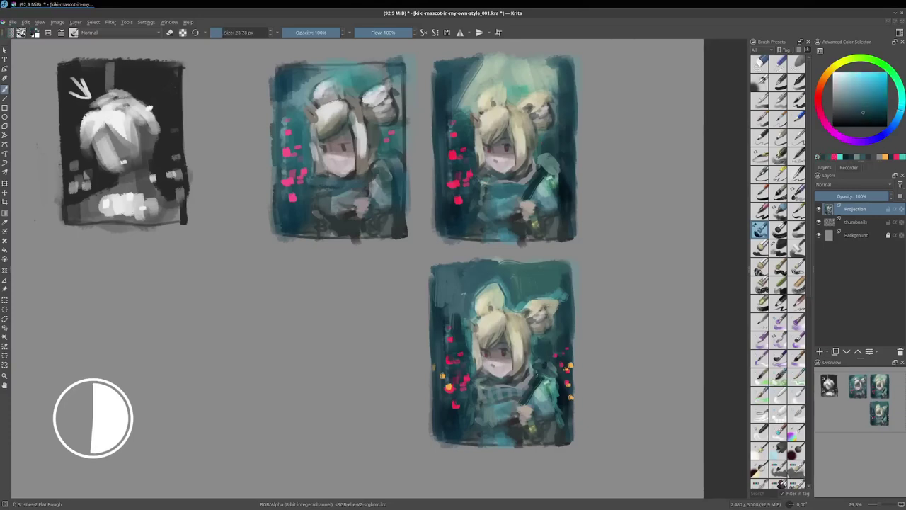
ctrl+click(535, 380)
drag(542, 369, 549, 350)
ctrl+click(546, 362)
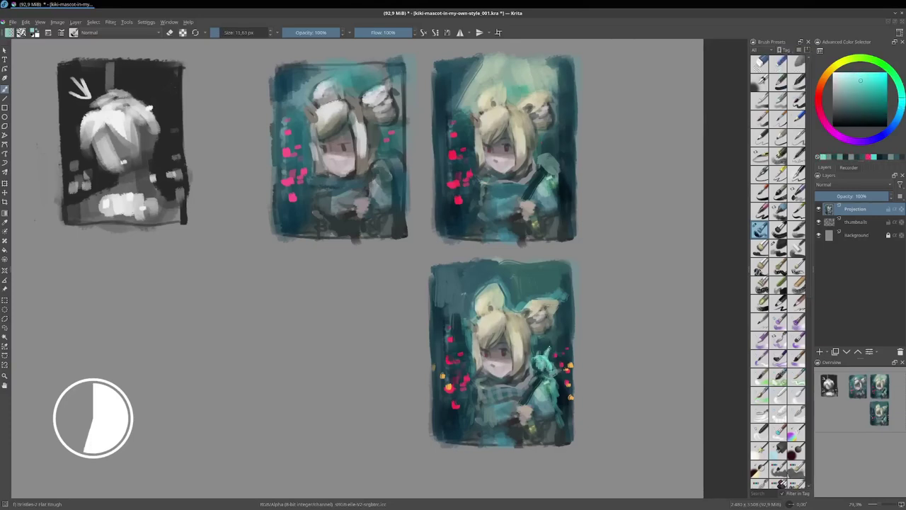
ctrl+click(551, 344)
ctrl+click(551, 344)
Sample a light yellow from the painting and duplicate the lower thumbnail beside it.
scroll(553, 313, down, 1)
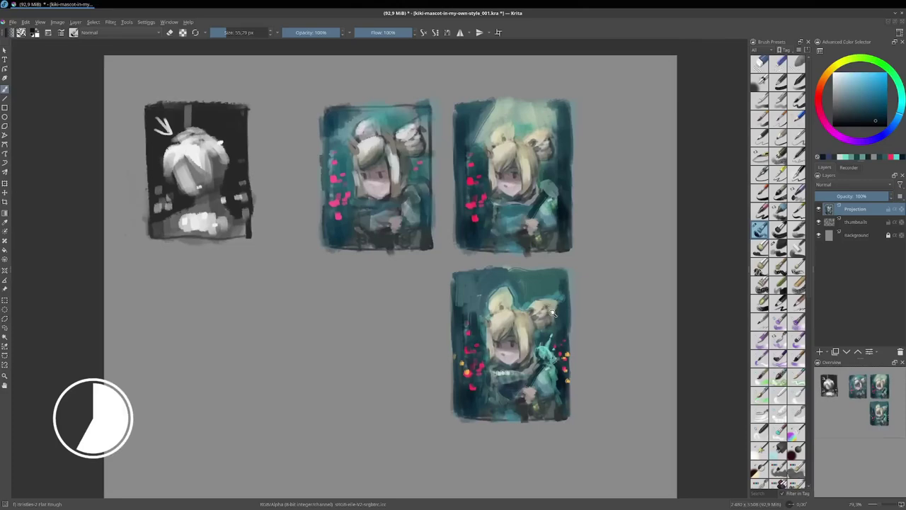
scroll(553, 314, up, 1)
ctrl+click(501, 314)
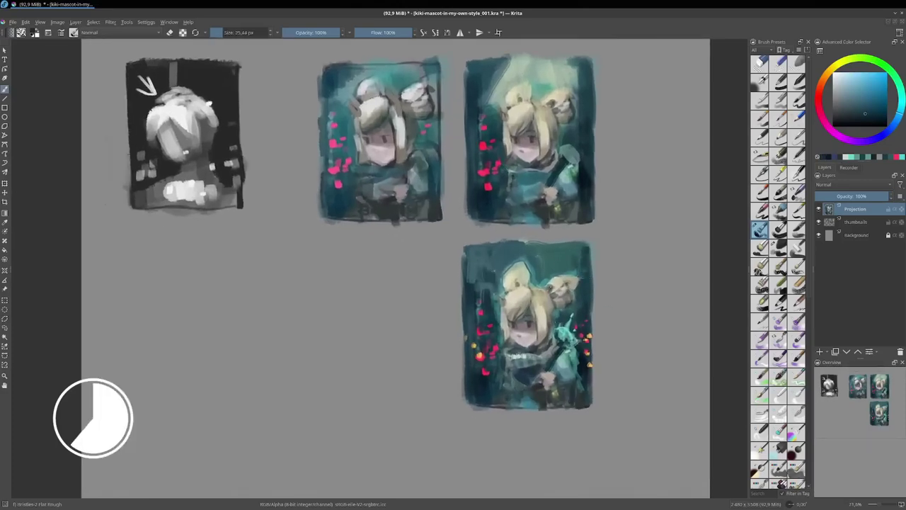
scroll(489, 284, up, 1)
ctrl+click(536, 307)
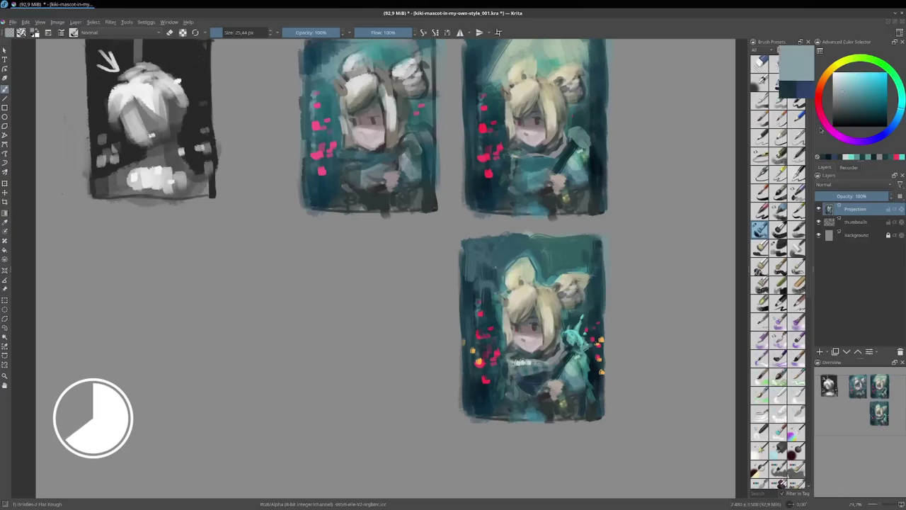
ctrl+click(516, 299)
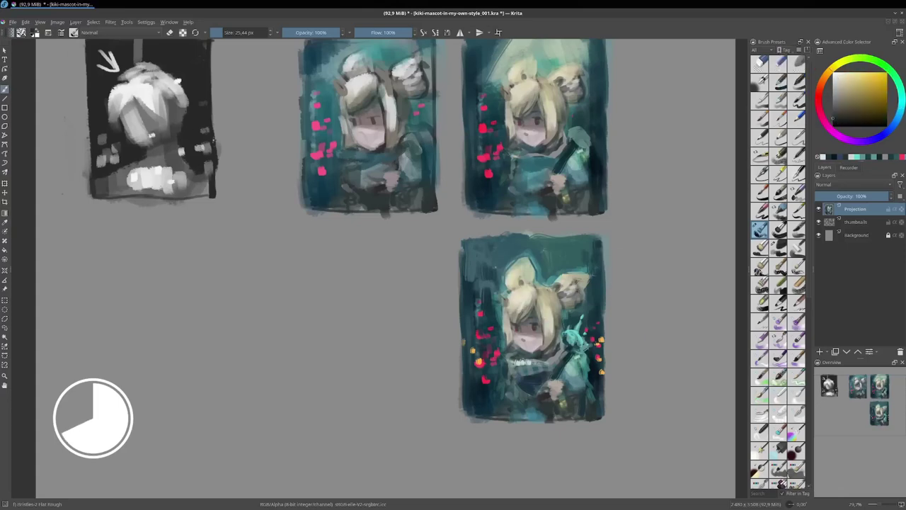
drag(531, 329, 371, 329)
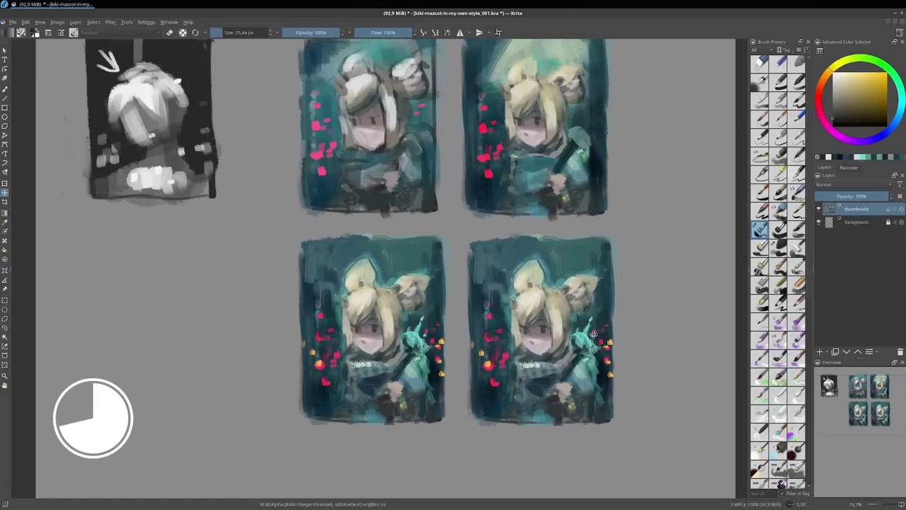
Shade the right copy in Multiply mode with teal: left side, right ear and head top.
click(106, 31)
click(107, 115)
click(903, 99)
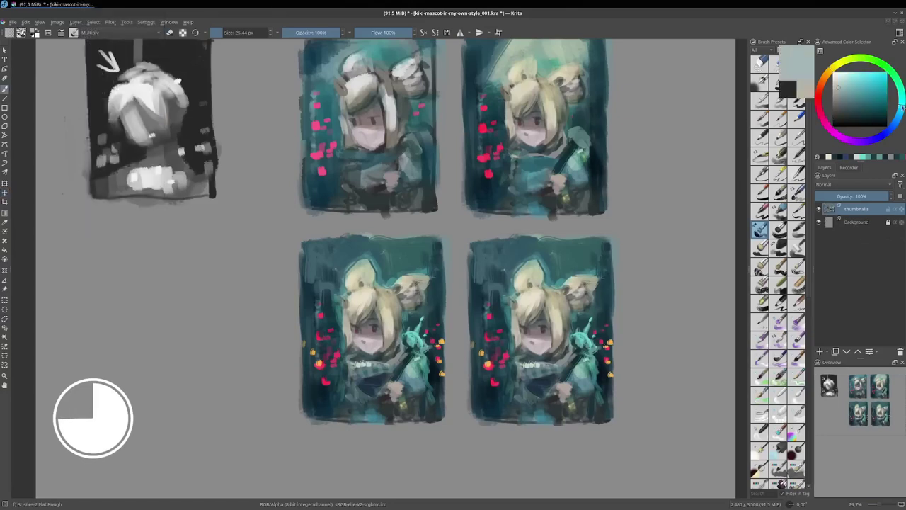
click(839, 87)
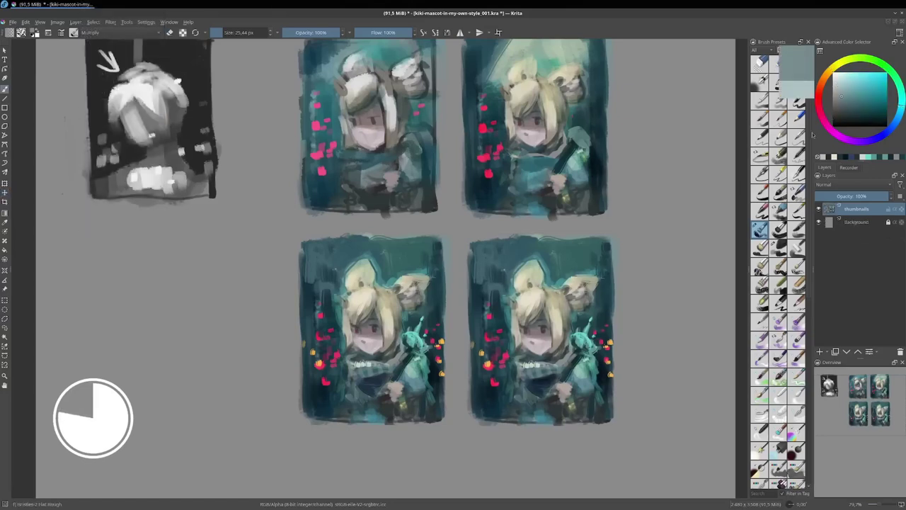
click(842, 95)
drag(504, 354, 502, 406)
drag(477, 342, 476, 412)
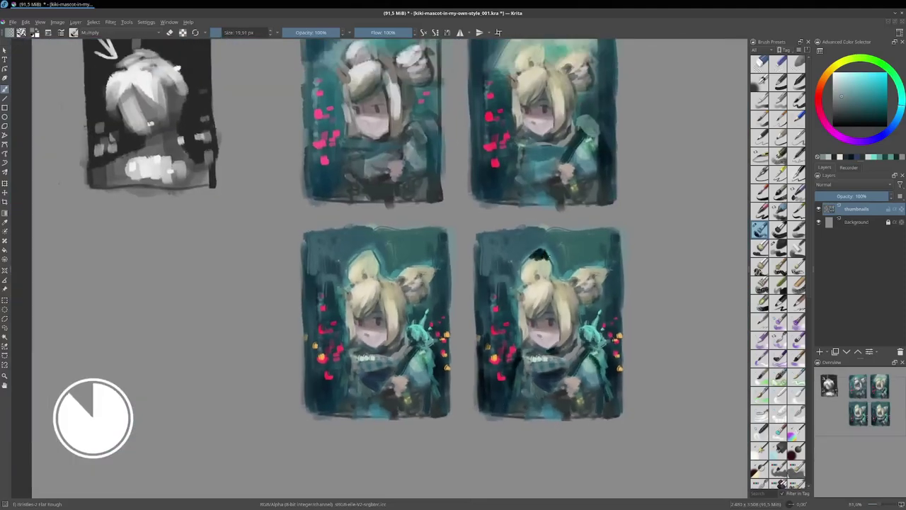
drag(599, 269, 607, 283)
drag(533, 255, 546, 256)
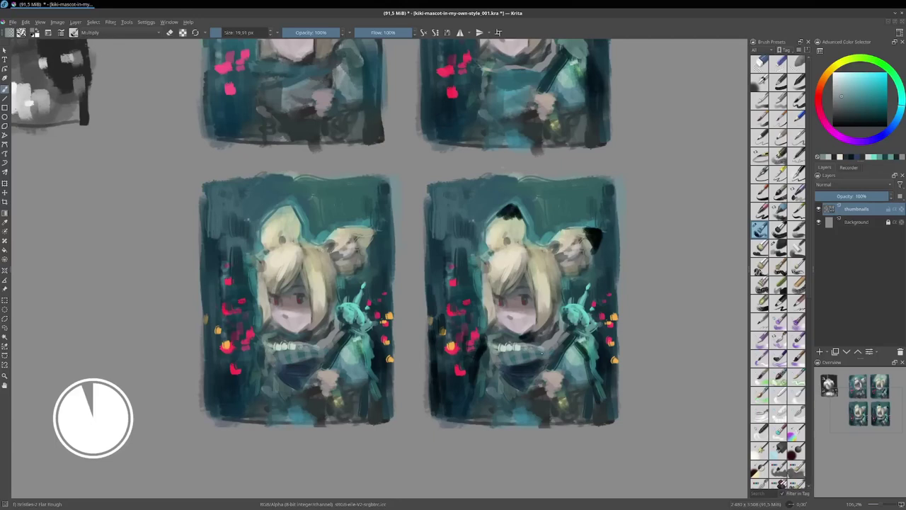
scroll(562, 262, down, 1)
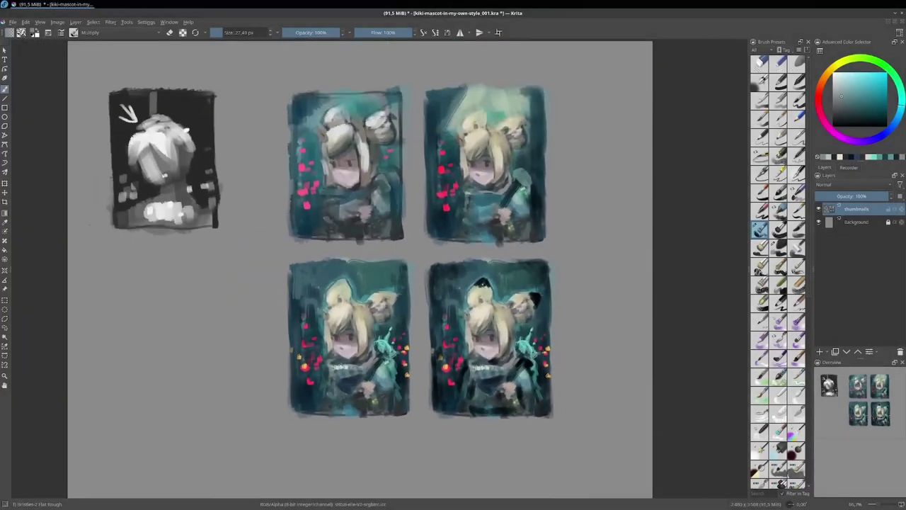
Select the four thumbnails, move them up and left, and deselect.
drag(271, 74, 571, 433)
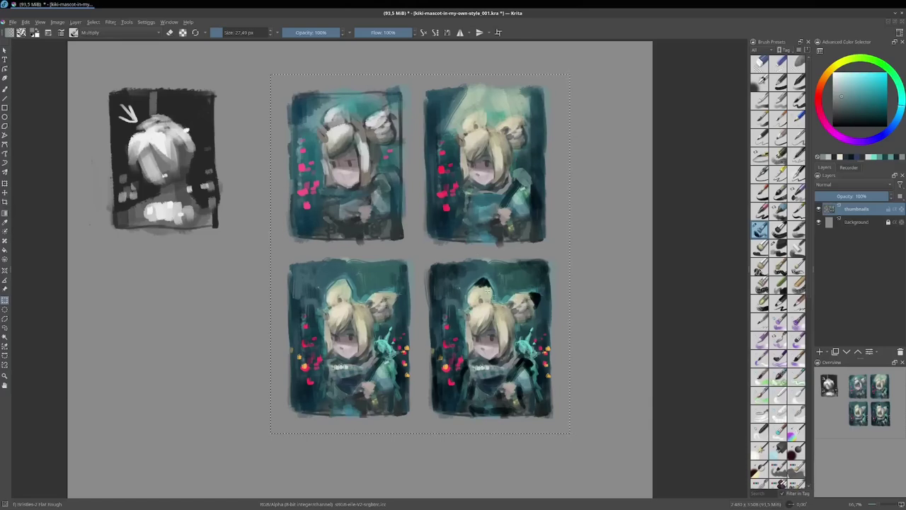
key(t)
drag(487, 290, 451, 294)
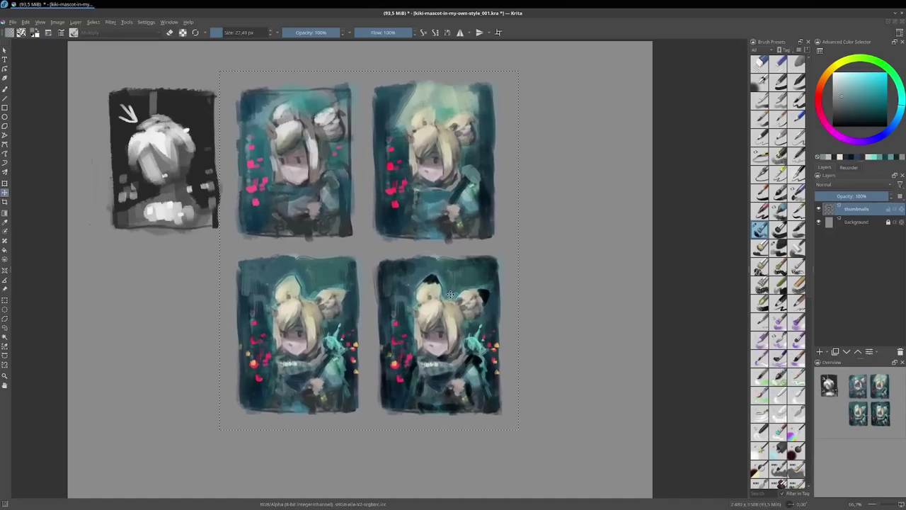
key(ctrl+shift+a)
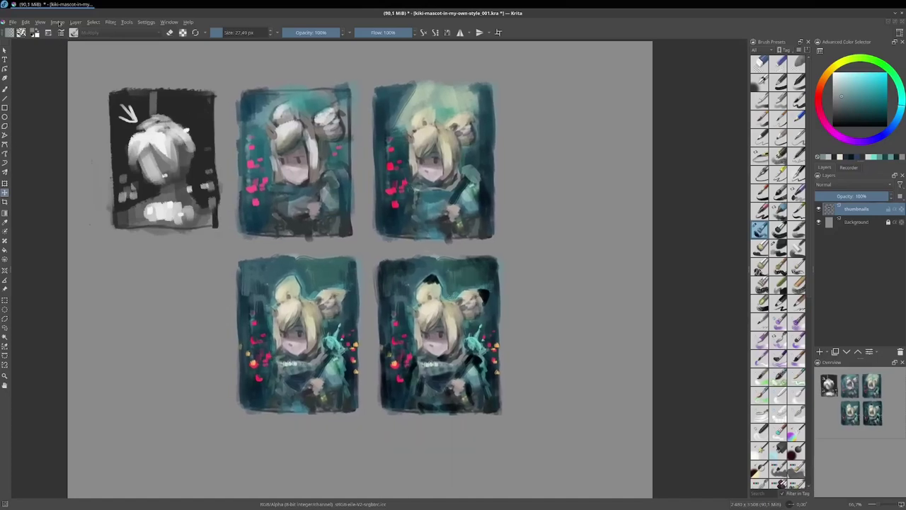
click(92, 23)
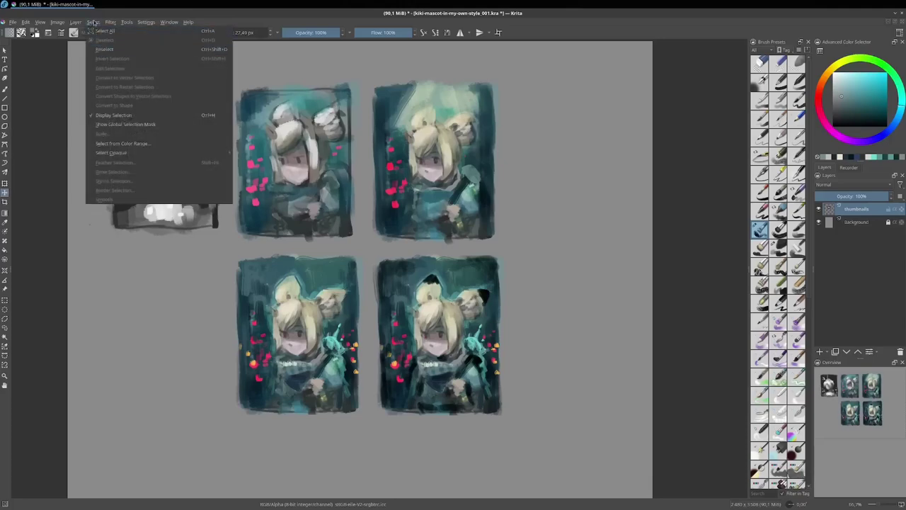
click(93, 22)
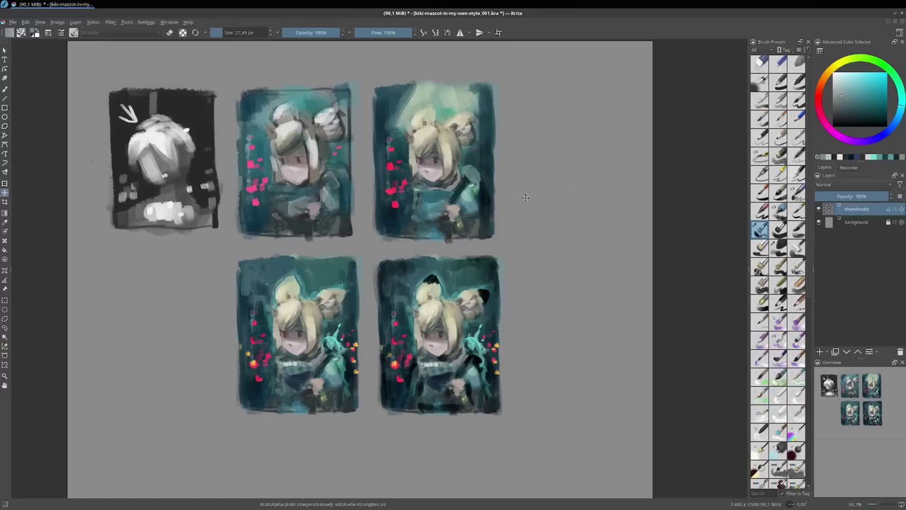
Rectangle-select all thumbnails, copy them, nudge them up-left with Transform, then select the lower-right one.
key(ctrl+r)
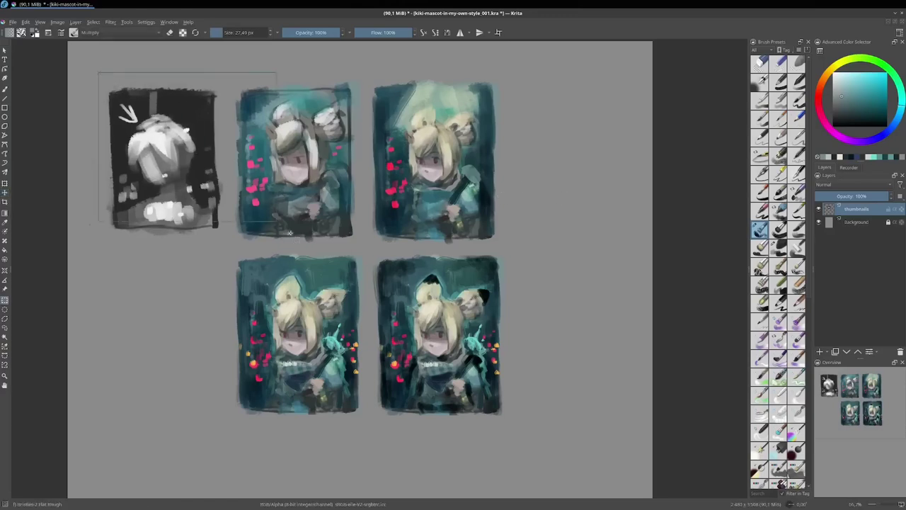
drag(99, 72, 513, 427)
key(ctrl+c)
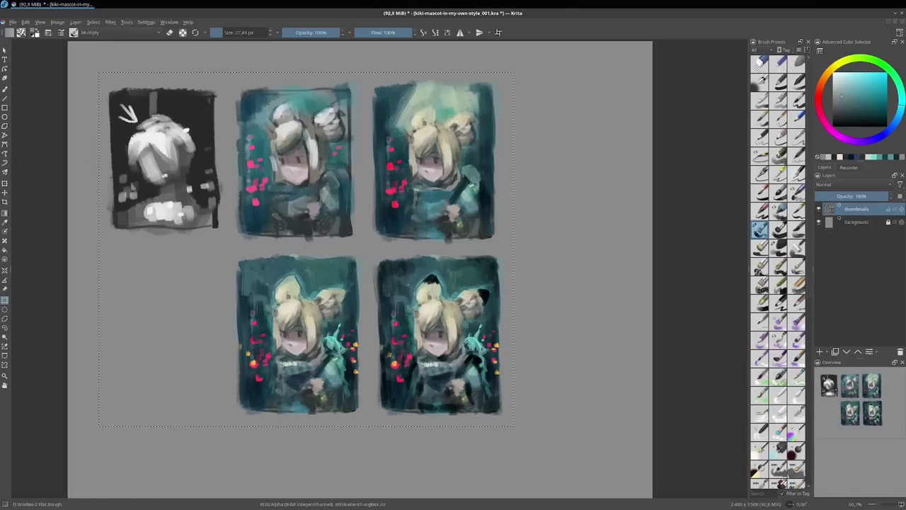
drag(432, 345, 463, 354)
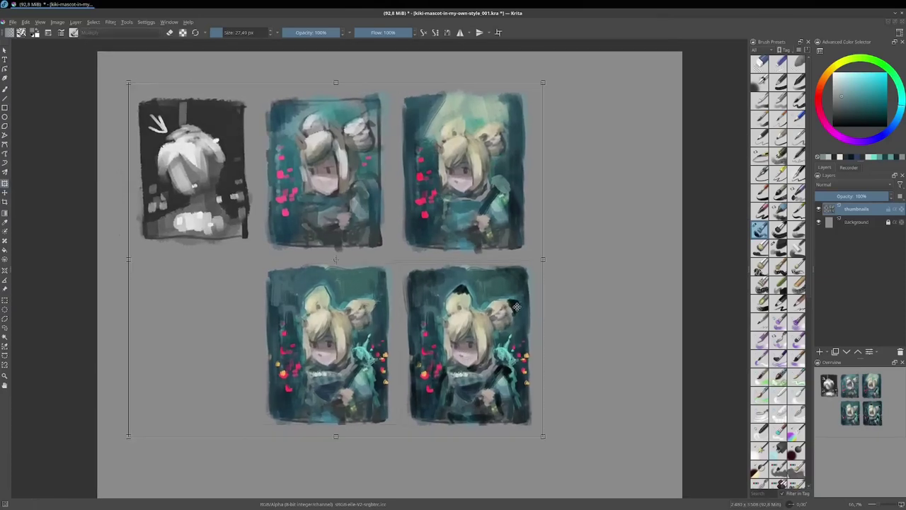
key(ctrl+t)
drag(498, 331, 473, 301)
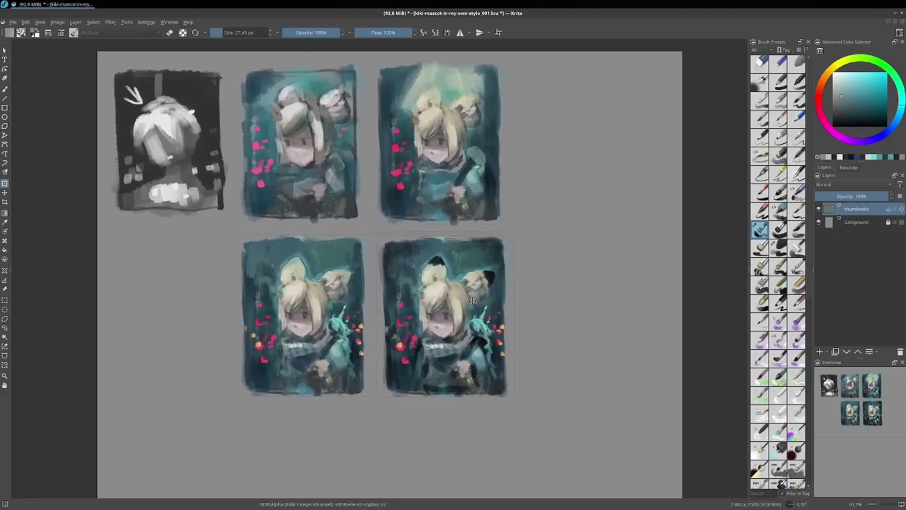
key(Return)
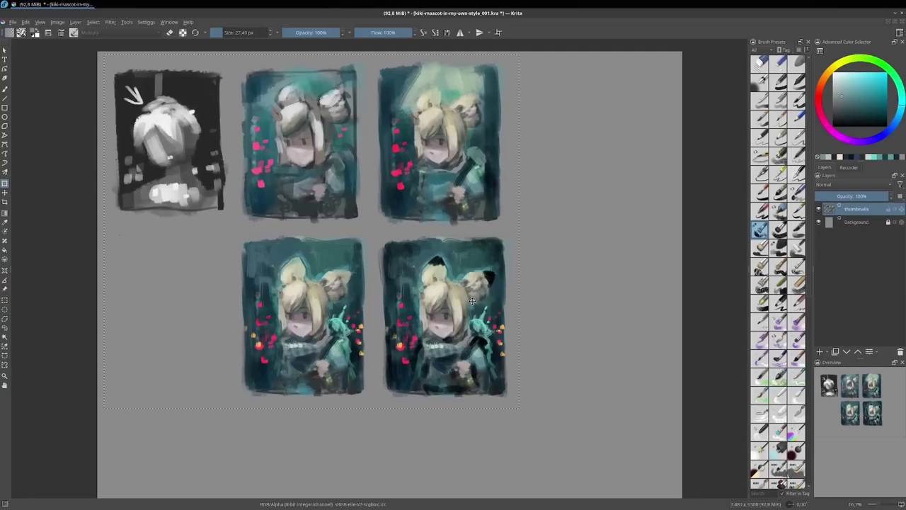
drag(543, 326, 574, 309)
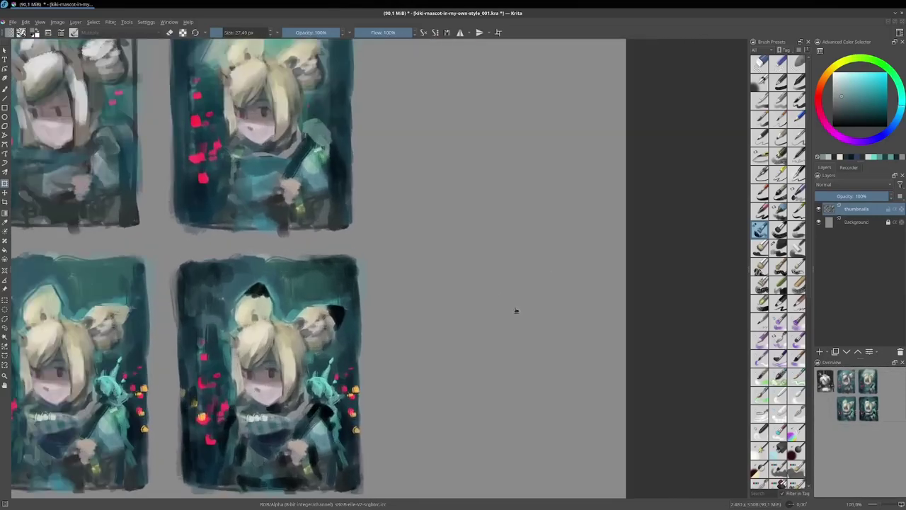
mouse_move(575, 312)
mouse_down()
mouse_move(414, 332)
mouse_move(439, 273)
mouse_up()
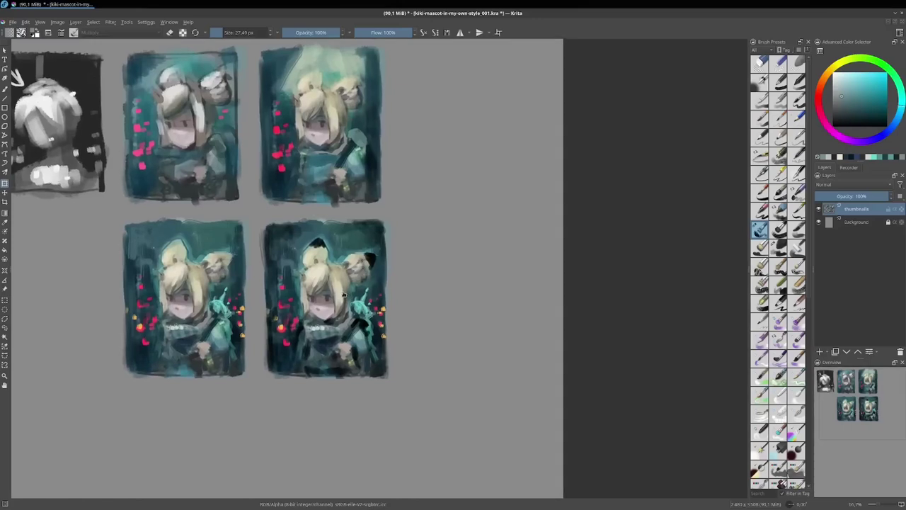
key(b)
drag(257, 211, 398, 386)
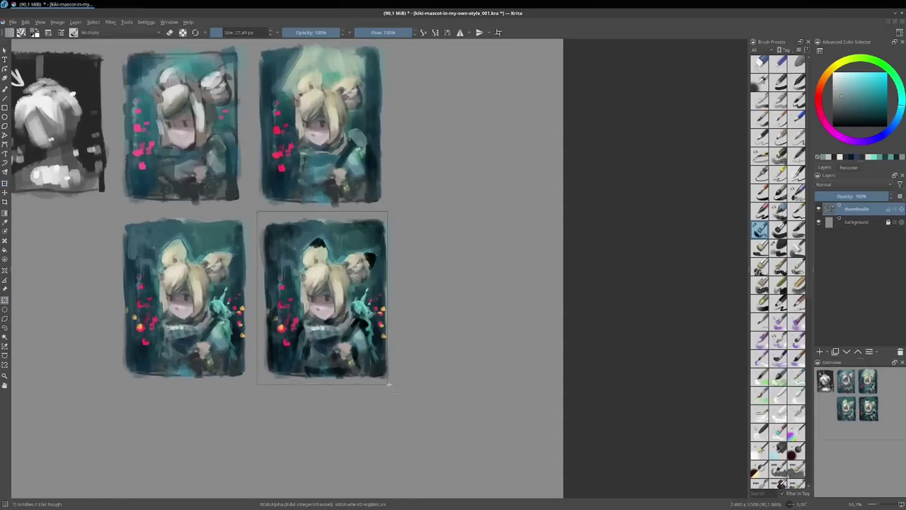
Copy the thumbnail to a new layer, place it right of the original, merge it, and select it.
key(ctrl+alt+j)
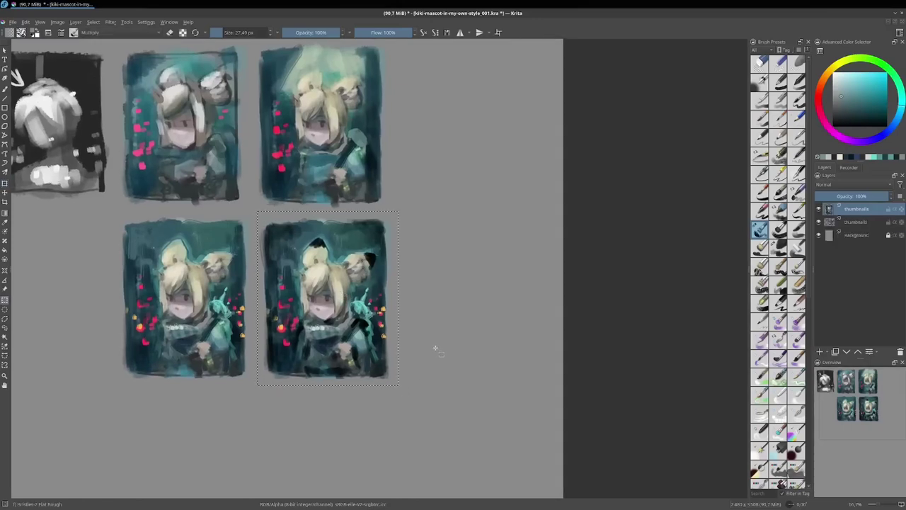
key(ctrl+t)
drag(390, 328, 536, 330)
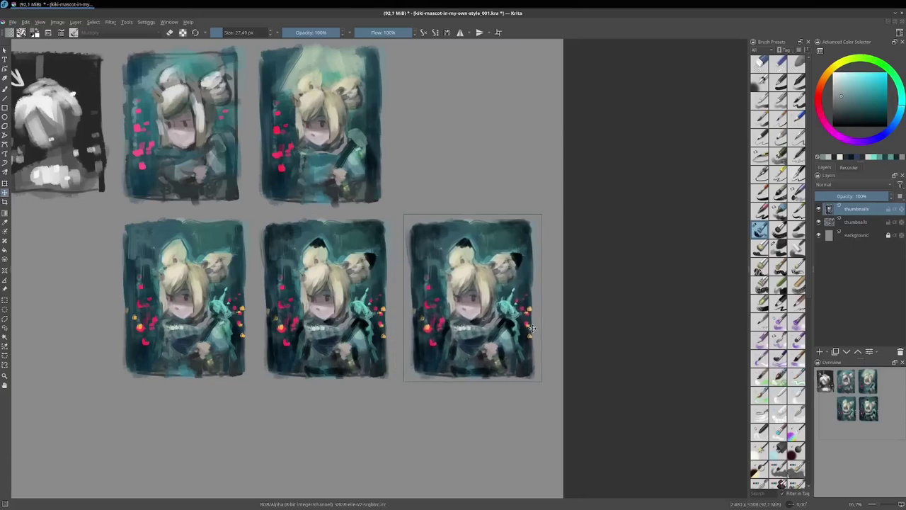
key(Return)
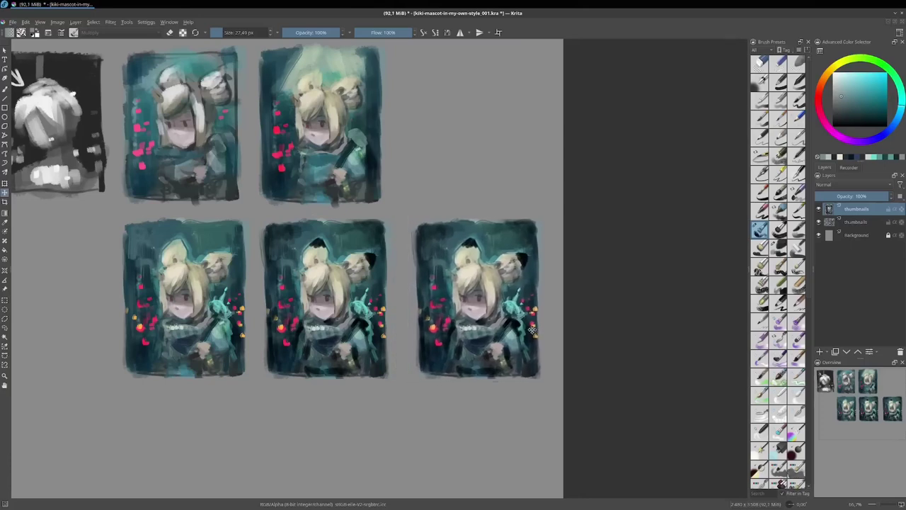
drag(498, 322, 489, 322)
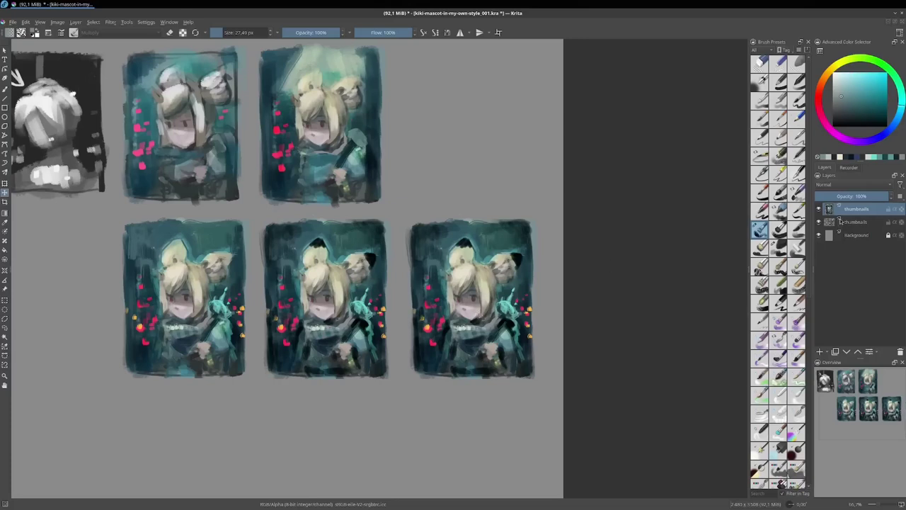
key(ctrl+e)
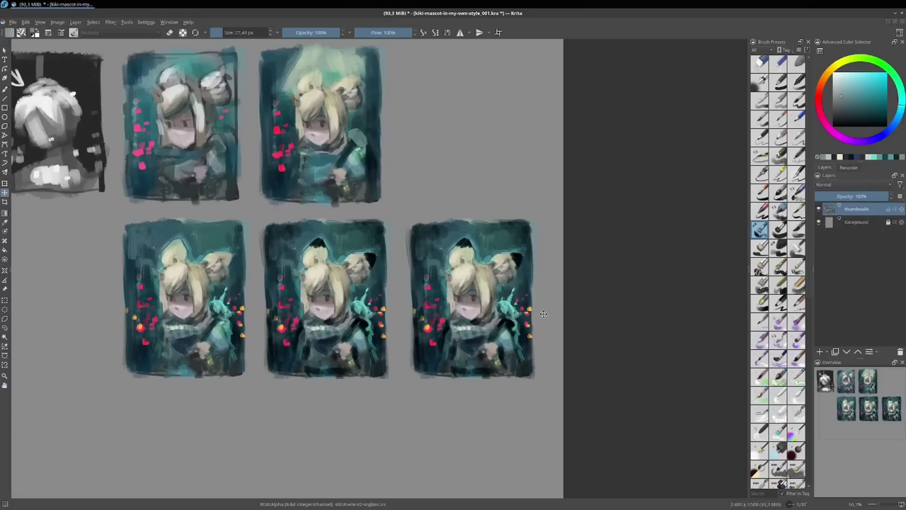
key(ctrl+r)
drag(400, 214, 545, 382)
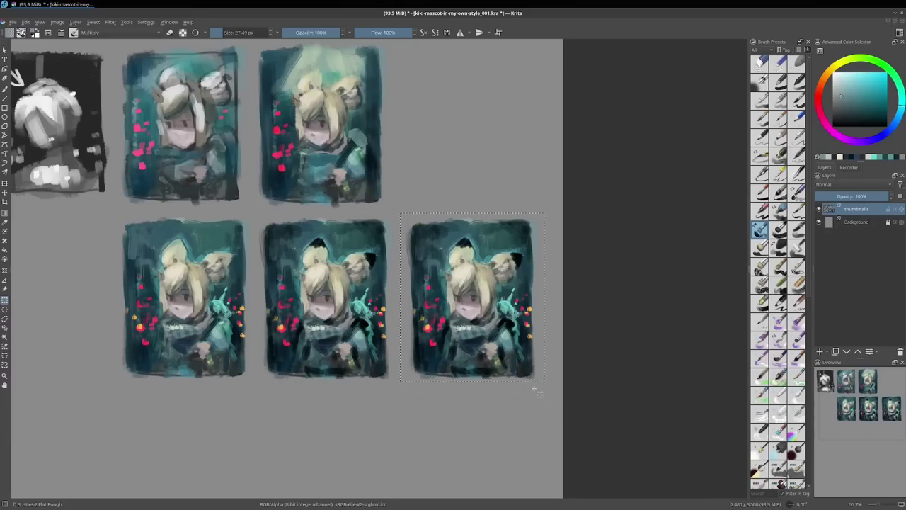
Preview Desaturate on the bottom-right thumbnail and cancel it.
click(111, 22)
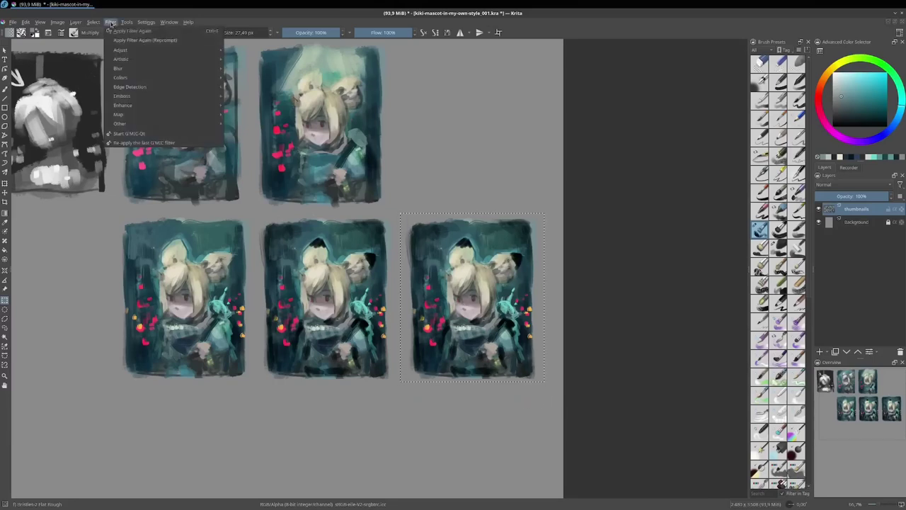
mouse_move(122, 50)
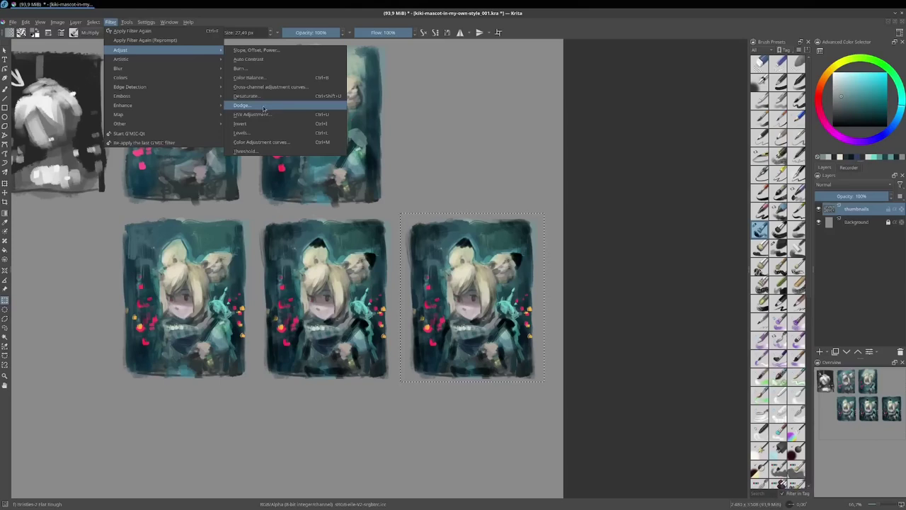
click(255, 95)
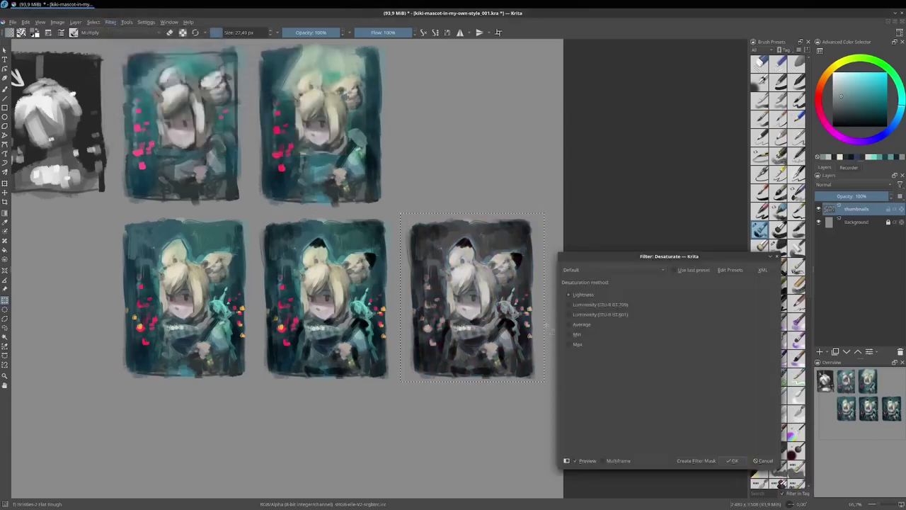
click(762, 461)
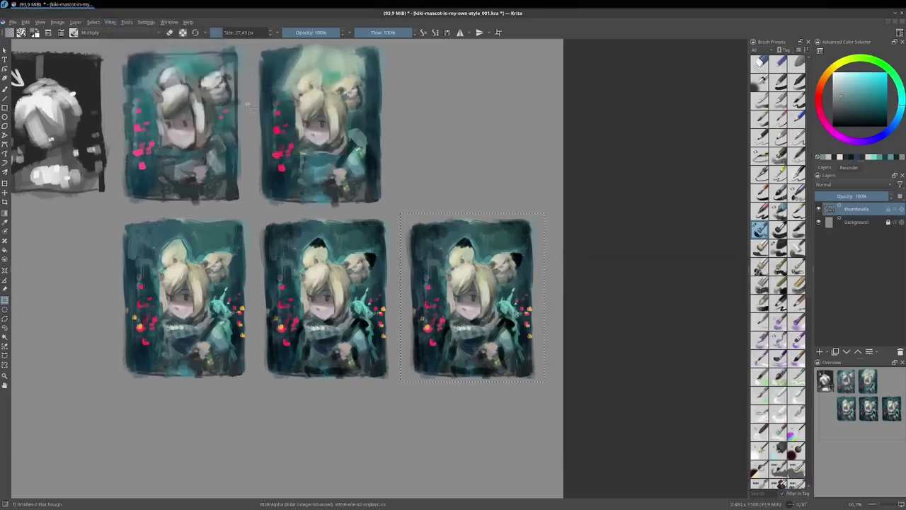
click(143, 23)
click(127, 22)
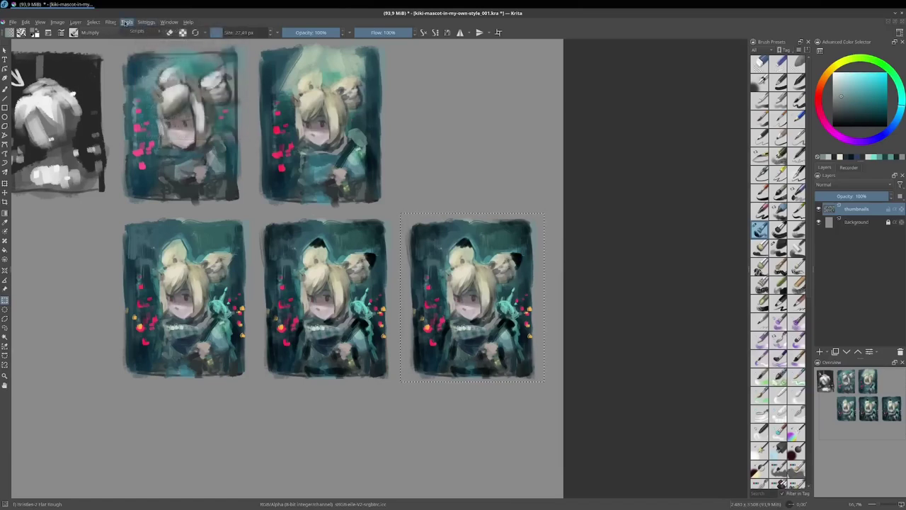
Preview an HSV Adjustment saturation change on the thumbnail, then cancel it.
click(111, 22)
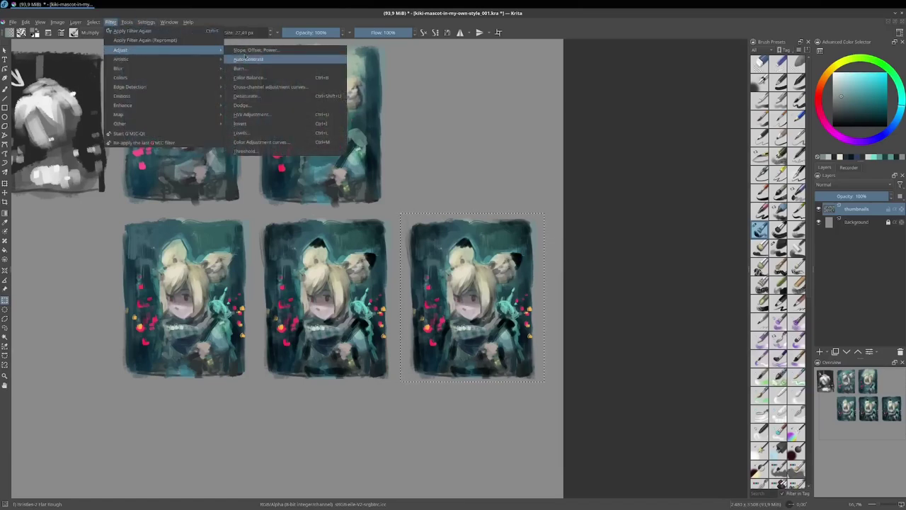
click(256, 115)
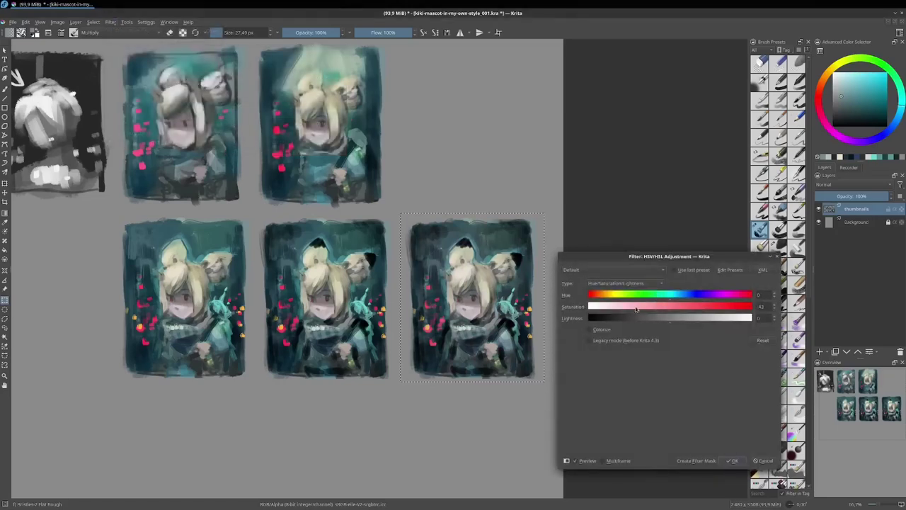
mouse_move(663, 310)
mouse_down()
mouse_move(576, 304)
mouse_move(760, 310)
mouse_up()
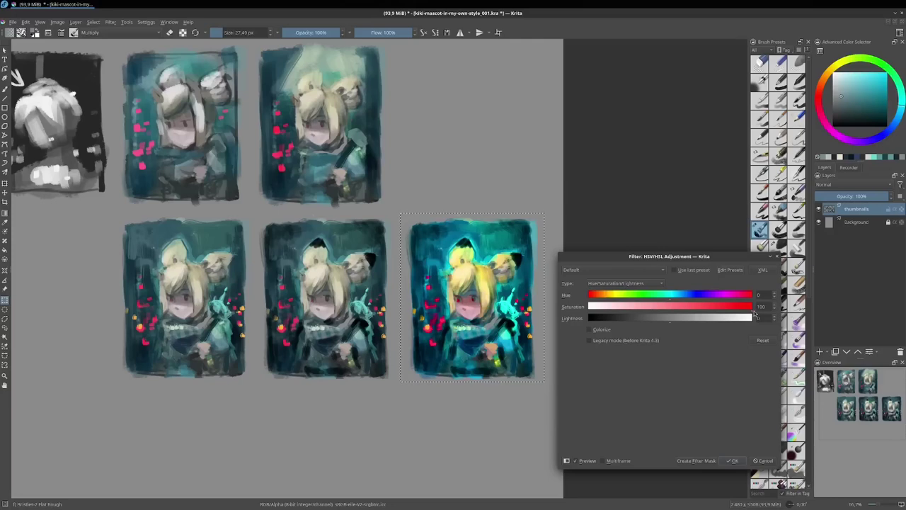
drag(754, 312, 678, 312)
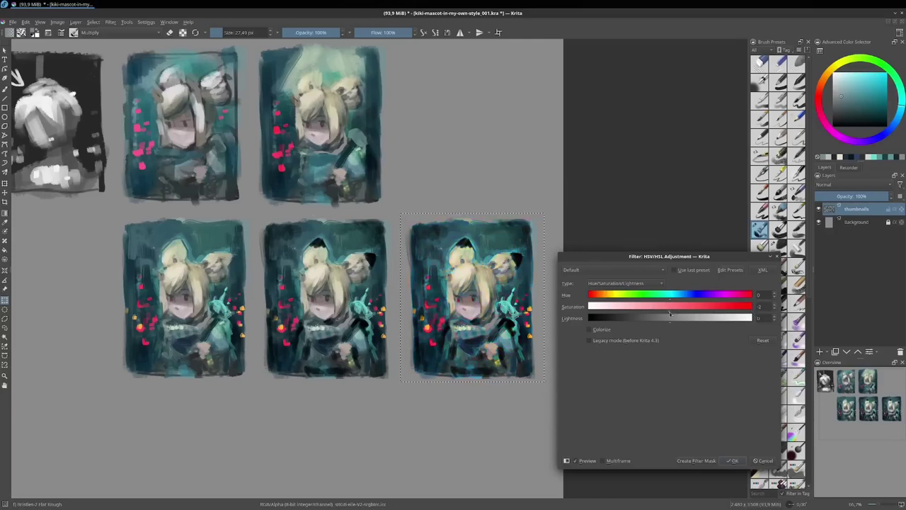
click(765, 461)
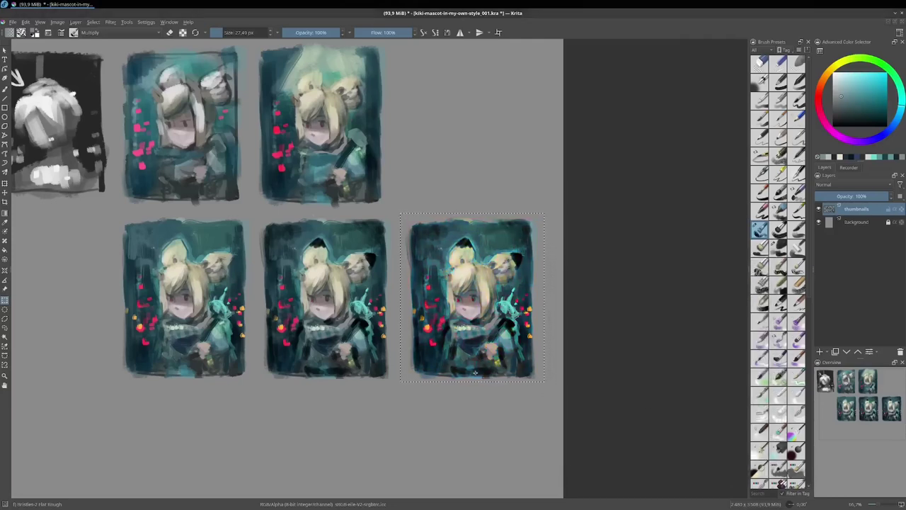
click(112, 22)
mouse_move(120, 49)
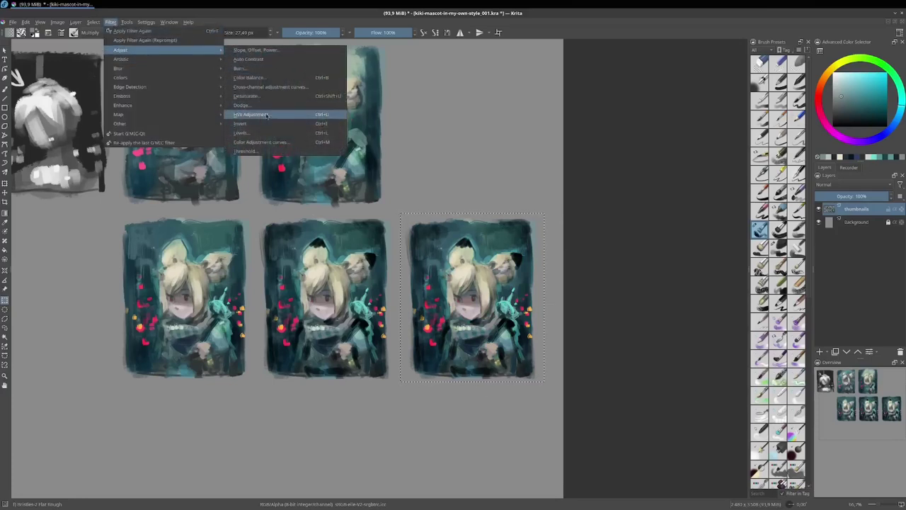
Apply Color Balance with Shadows Cyan–Red -12, Highlights Cyan–Red -11, Preserve Luminosity off.
click(268, 78)
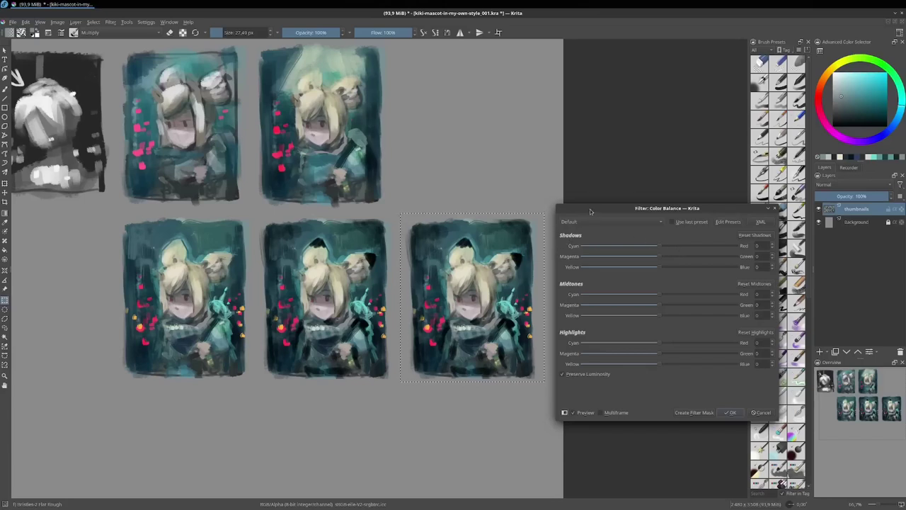
drag(590, 209, 587, 193)
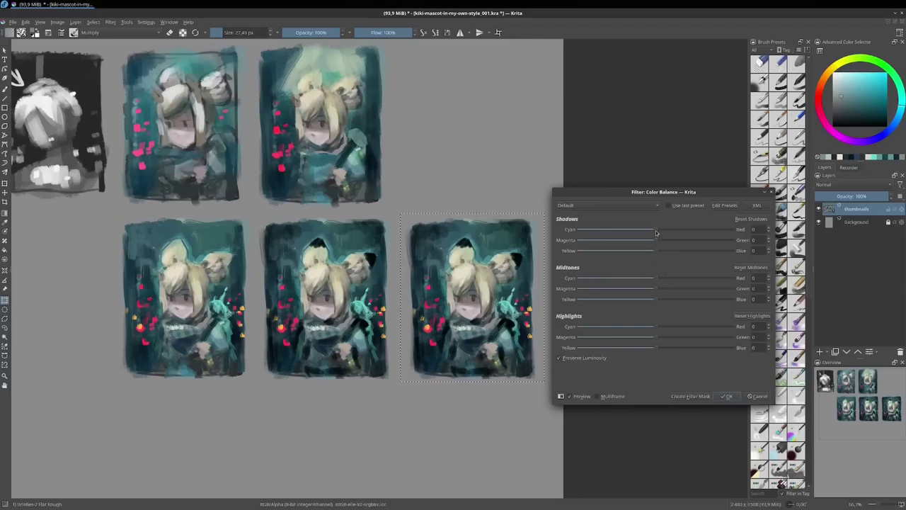
drag(656, 232, 647, 233)
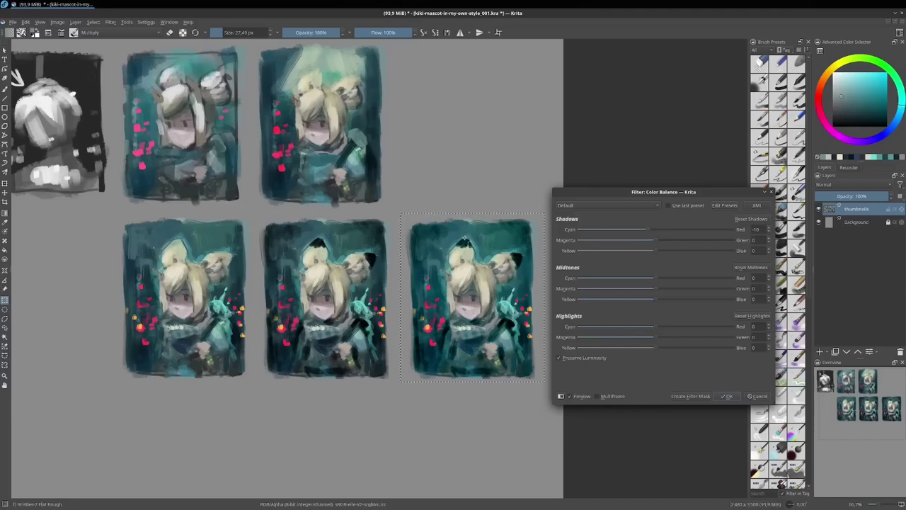
click(559, 359)
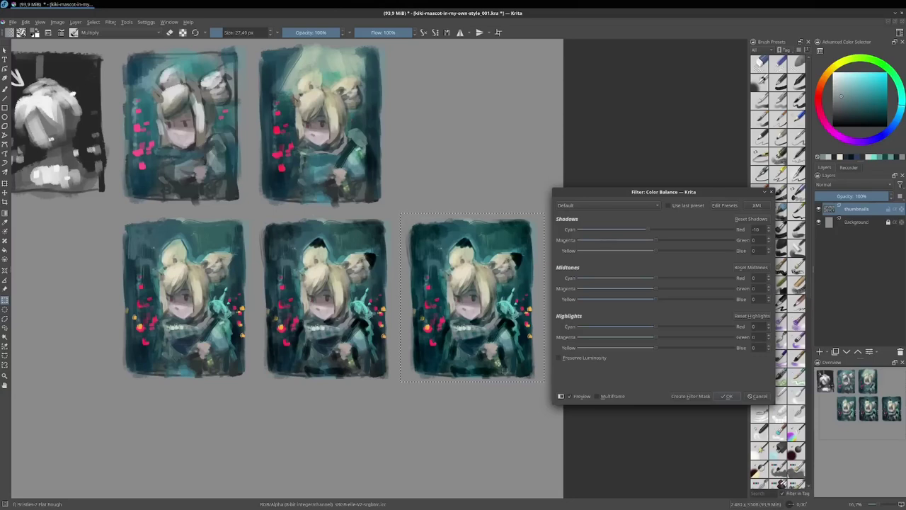
click(561, 359)
drag(647, 230, 645, 232)
click(654, 329)
drag(654, 329, 648, 329)
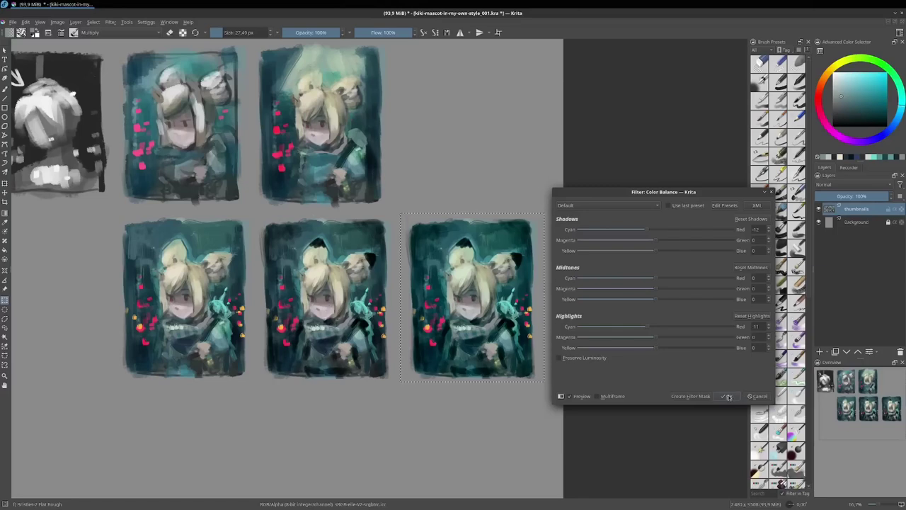
click(729, 397)
ctrl+click(518, 231)
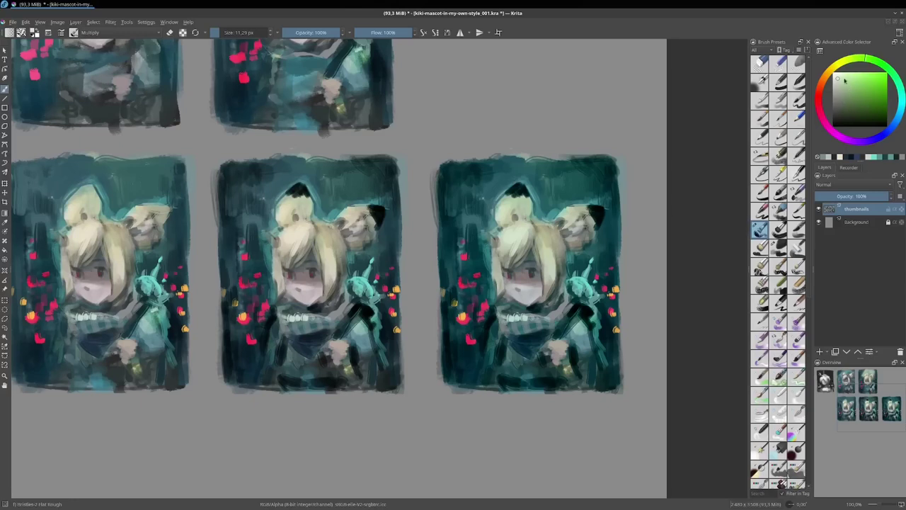
Move the colour selector's hue toward a pale yellow-green and zoom in.
drag(864, 61, 840, 70)
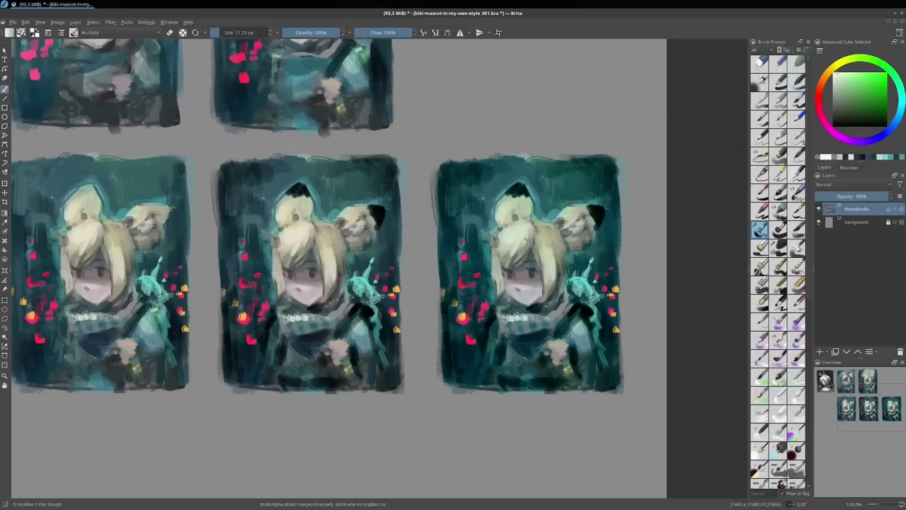
scroll(525, 239, up, 2)
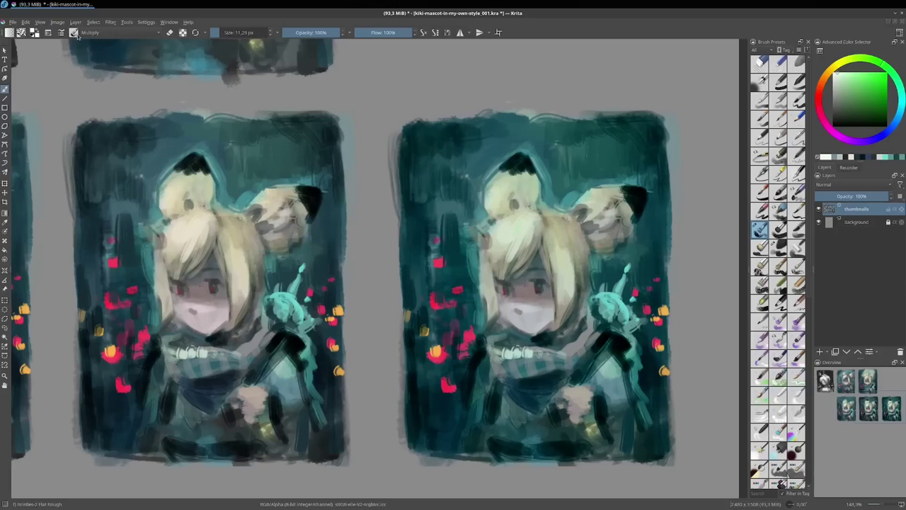
Reset the brush, size it to 16.65 px, and paint pale highlights on the hair and both buns.
drag(513, 221, 536, 220)
click(196, 33)
drag(245, 32, 225, 32)
mouse_move(525, 219)
mouse_down()
mouse_move(513, 235)
mouse_move(559, 256)
mouse_up()
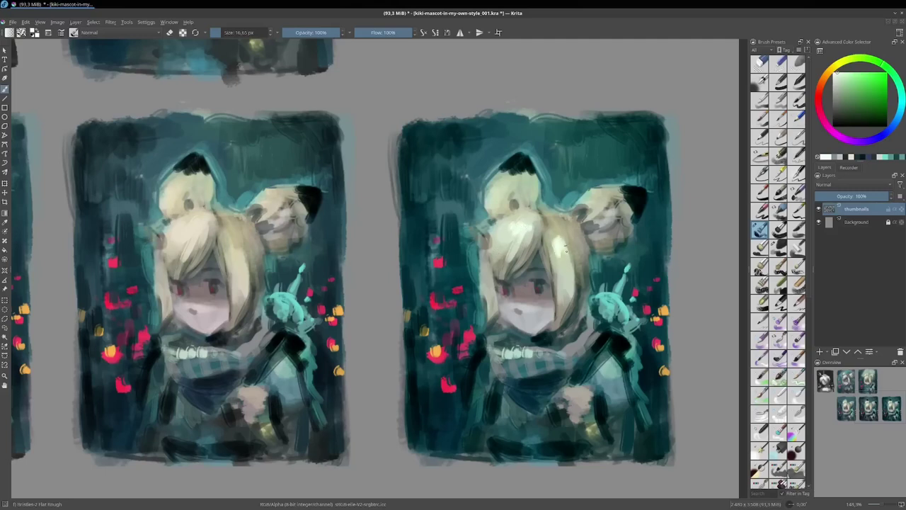
drag(551, 243, 552, 265)
mouse_move(569, 242)
mouse_down()
mouse_move(576, 258)
mouse_move(585, 248)
mouse_up()
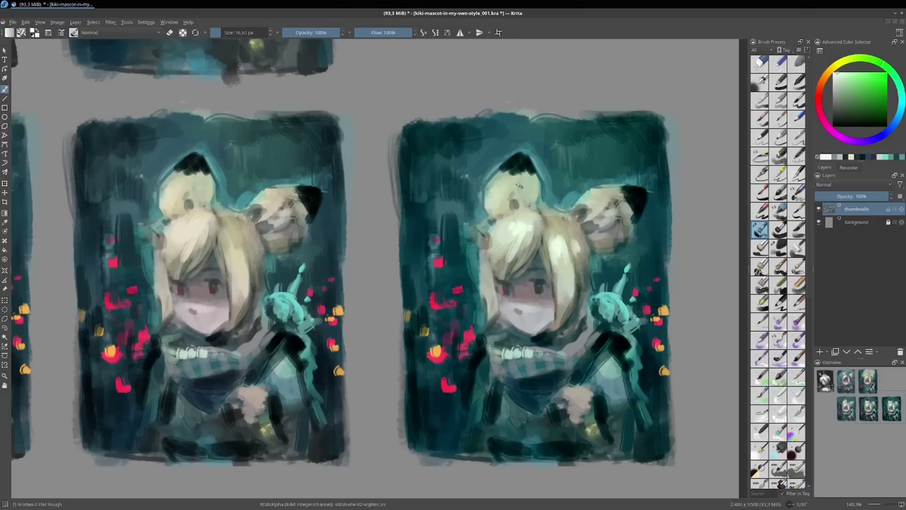
drag(523, 186, 519, 173)
drag(601, 205, 606, 197)
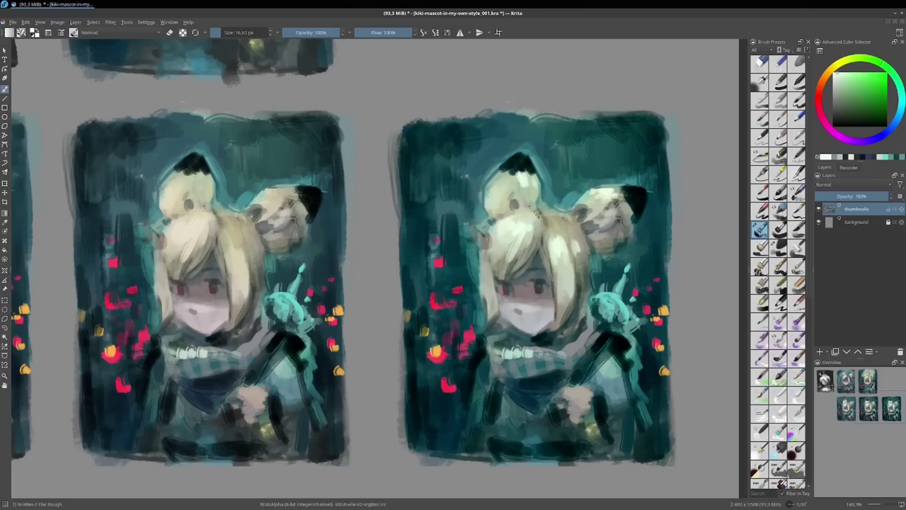
drag(501, 241, 494, 276)
Enlarge the brush, sample a muted cyan, and set the brush blending mode to HSY > Color.
scroll(544, 249, down, 1)
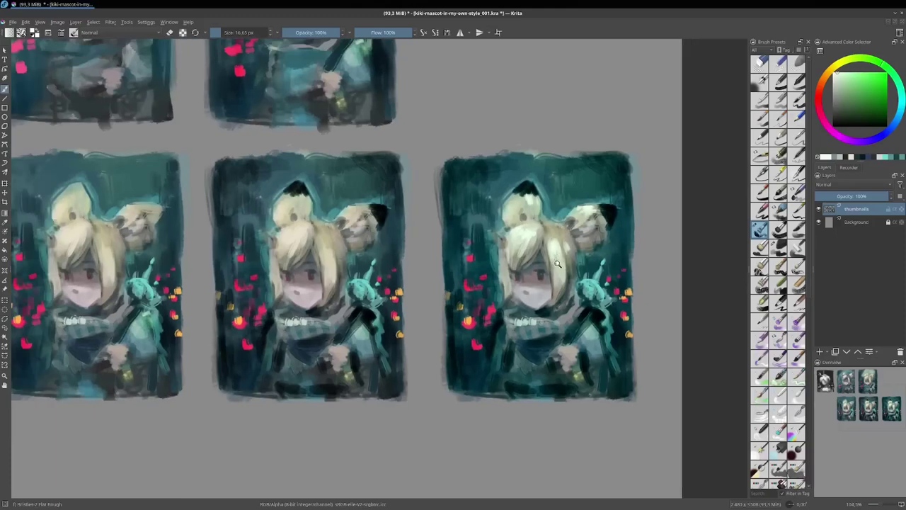
scroll(556, 303, down, 1)
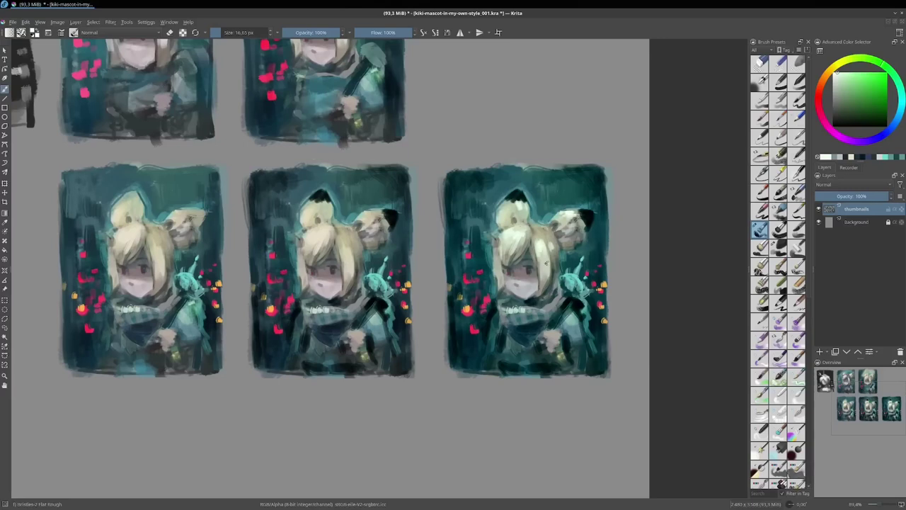
key(bracketright)
key(bracketright)
ctrl+click(566, 238)
drag(516, 194, 514, 204)
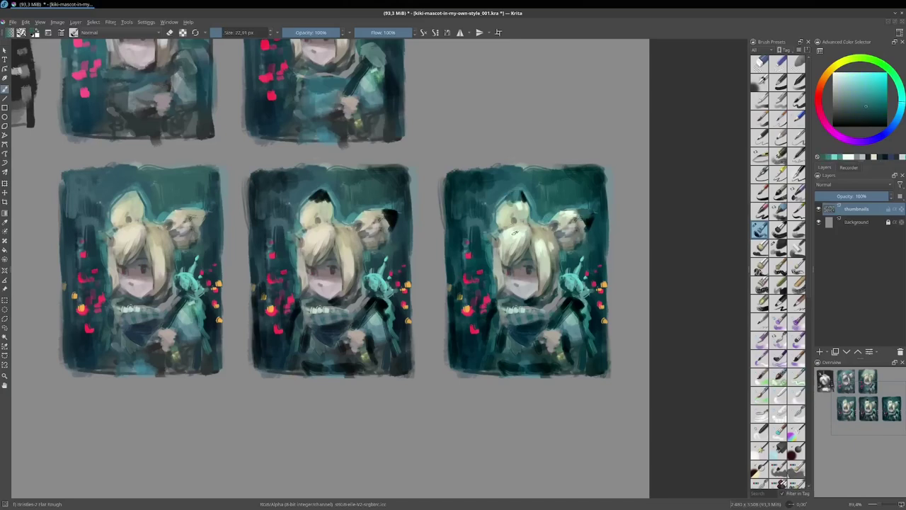
click(142, 34)
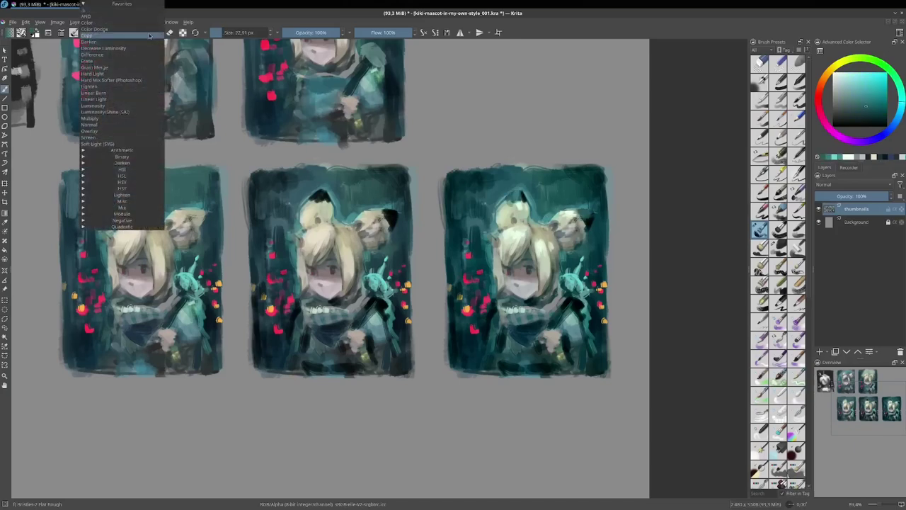
click(88, 190)
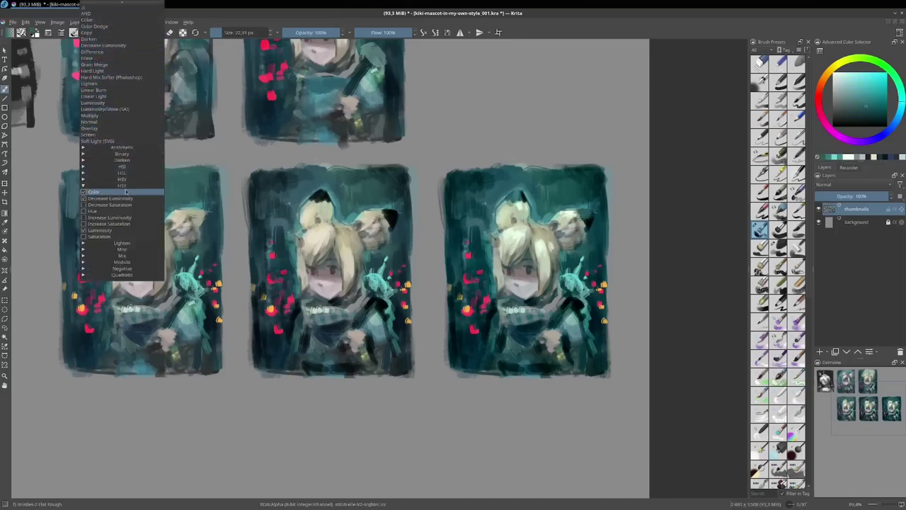
click(133, 20)
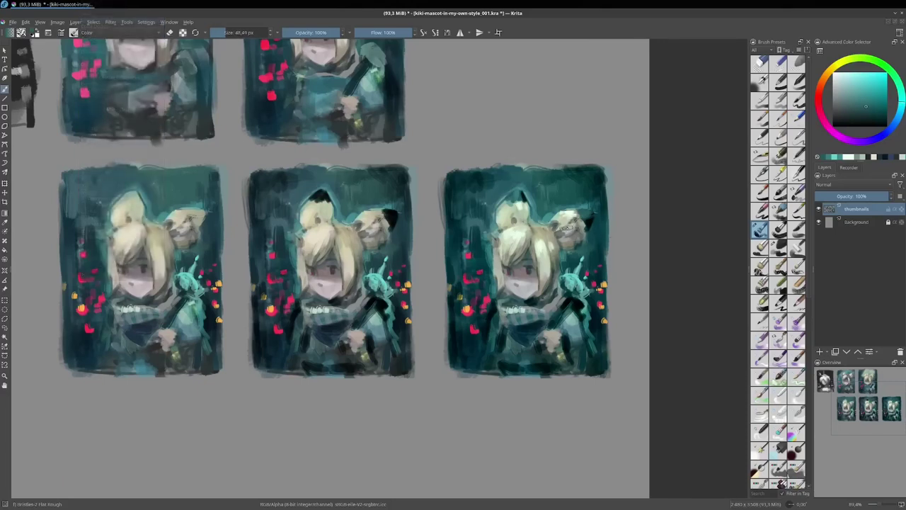
Undo the broad cyan tint strokes and dab colour onto the hair top and right bun.
drag(565, 228, 566, 215)
drag(545, 248, 531, 295)
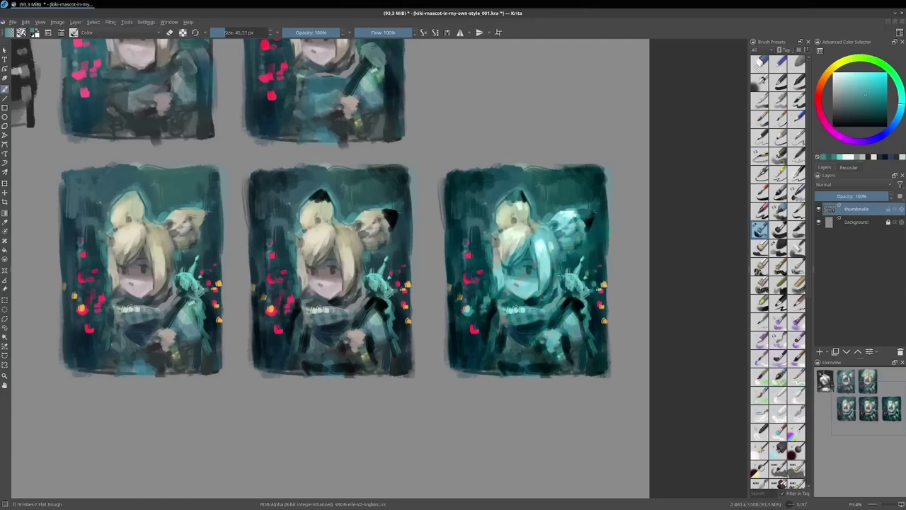
key(ctrl+z)
key(ctrl+z)
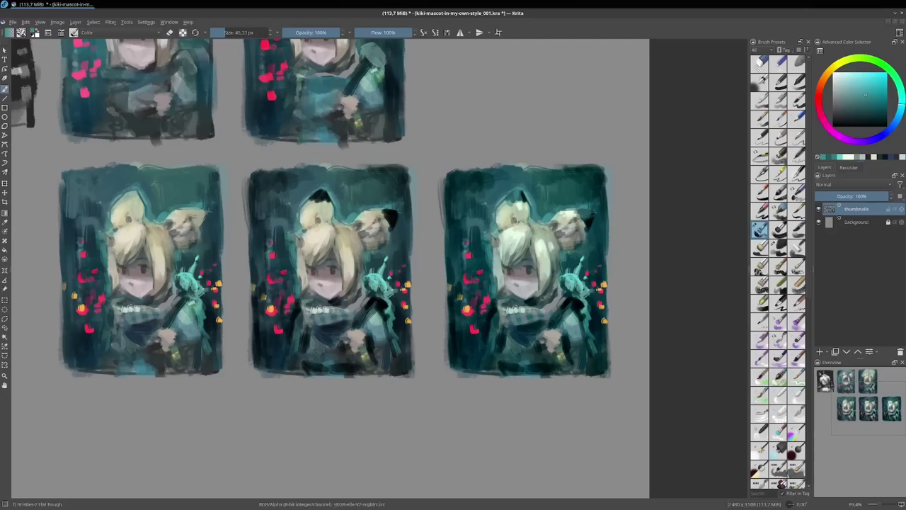
click(522, 215)
click(573, 225)
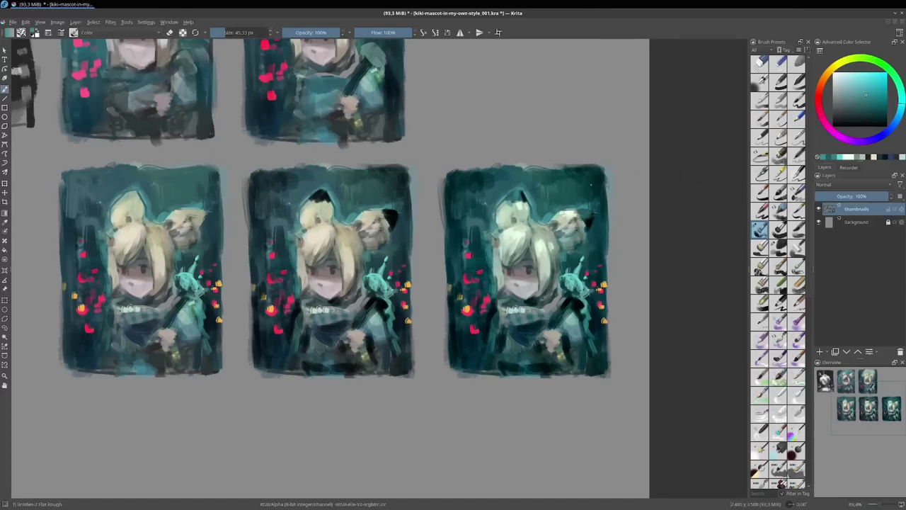
click(127, 33)
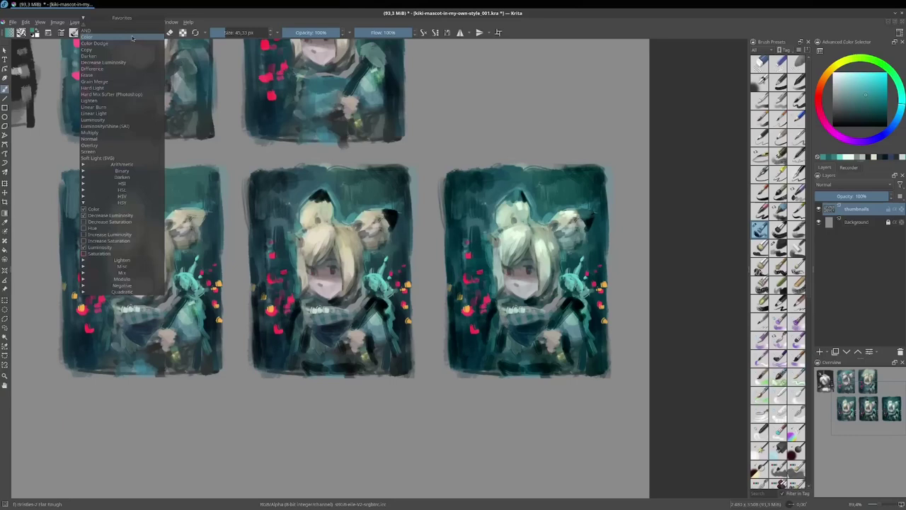
Switch brush blending to Screen, sample a light colour and brighten the right thumbnail's hair.
click(125, 126)
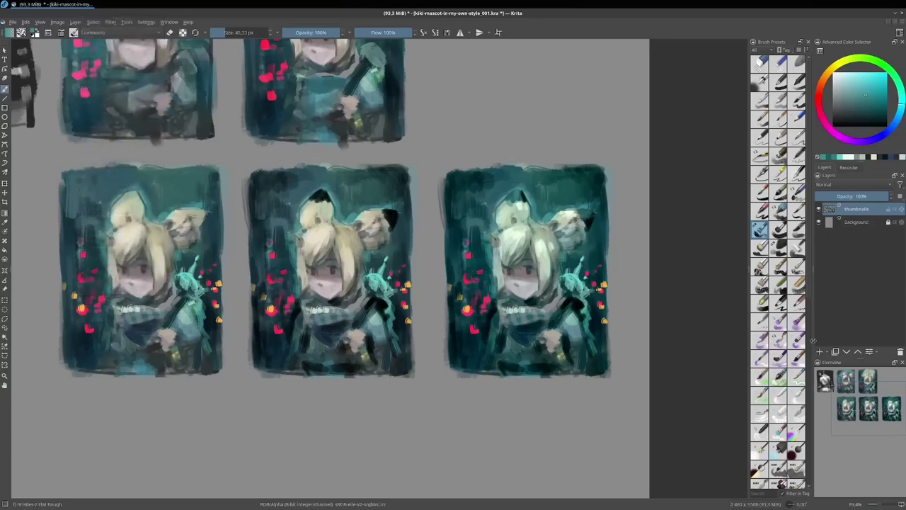
click(141, 33)
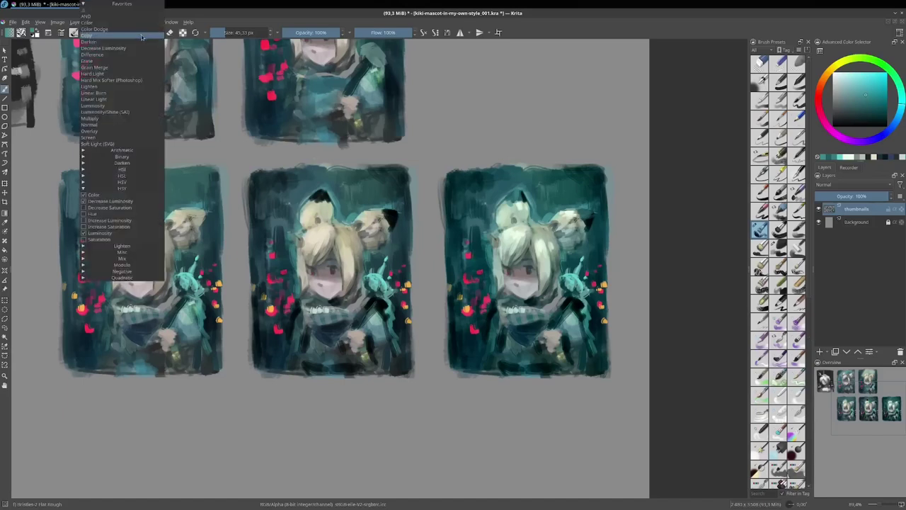
click(131, 139)
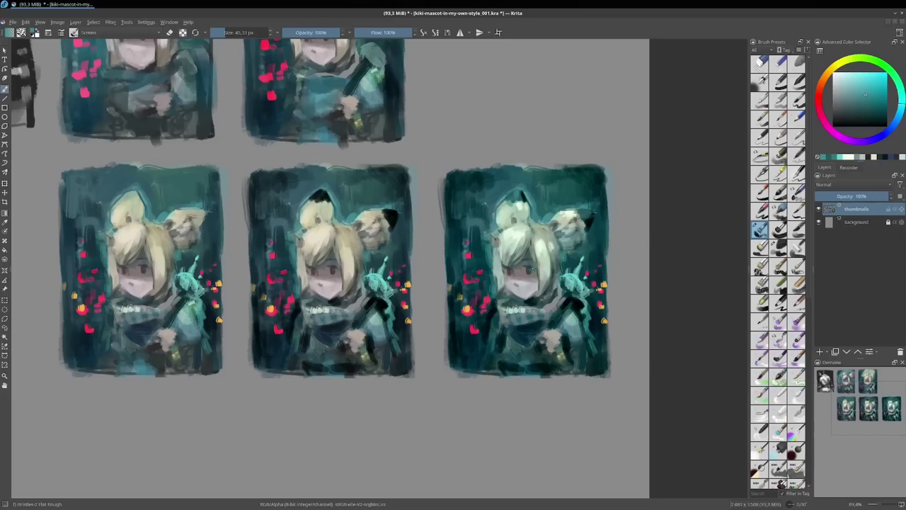
ctrl+click(524, 200)
click(506, 239)
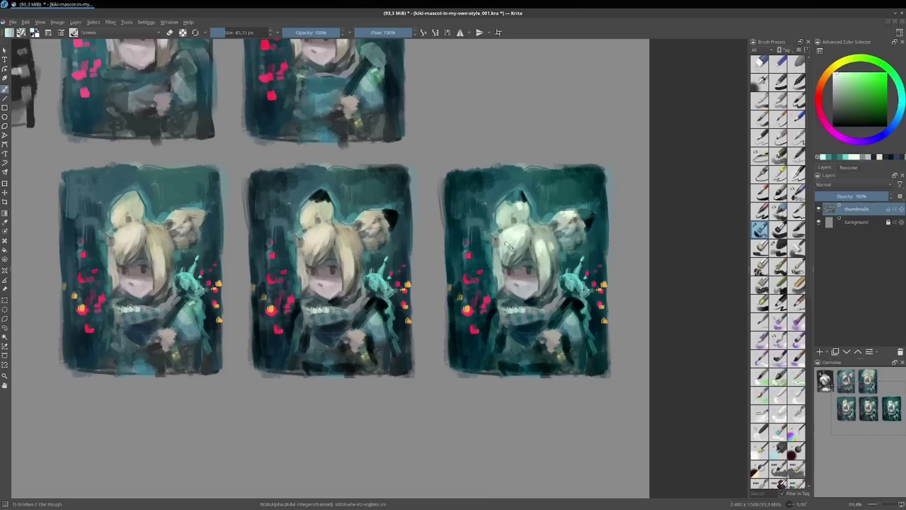
drag(531, 235, 541, 265)
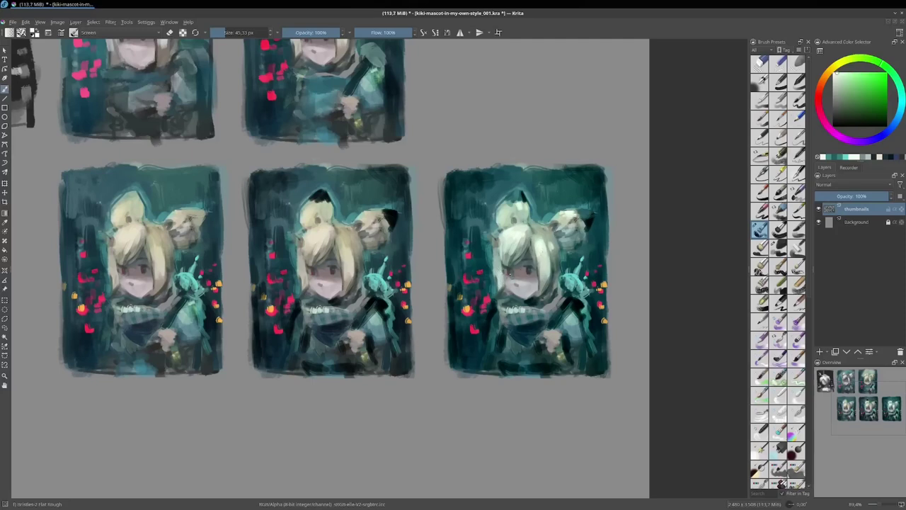
Shrink the brush to about 16 px and add small light strokes to the hair's right side.
shift+drag(510, 273, 502, 278)
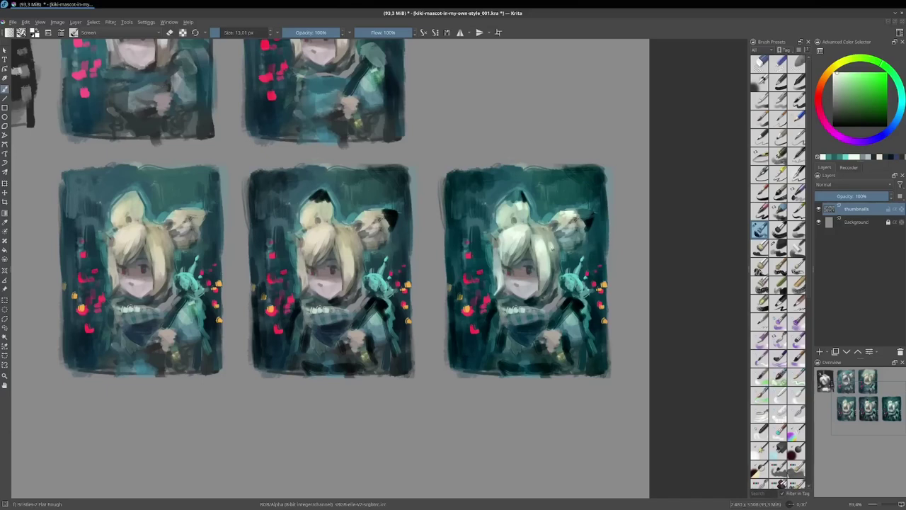
drag(551, 249, 552, 275)
drag(551, 235, 556, 266)
key(bracketright)
key(bracketright)
key(bracketright)
key(bracketleft)
key(bracketleft)
key(bracketleft)
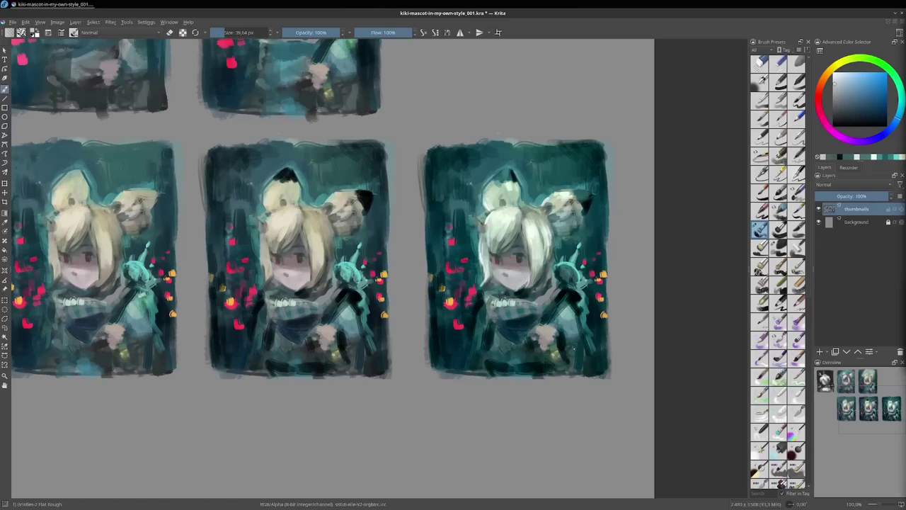
Zoom in and paint a light stroke over the right thumbnail's hand.
ctrl+scroll(570, 349, up, 1)
scroll(570, 349, up, 1)
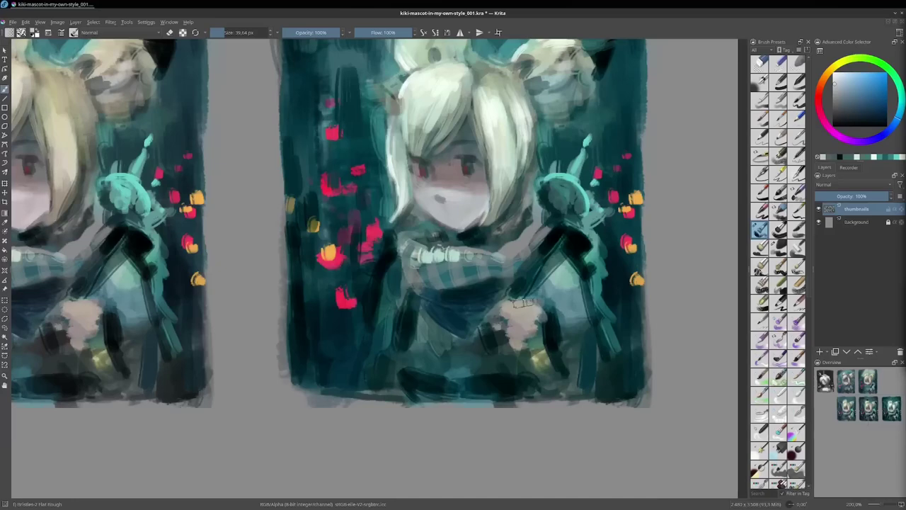
scroll(519, 320, down, 2)
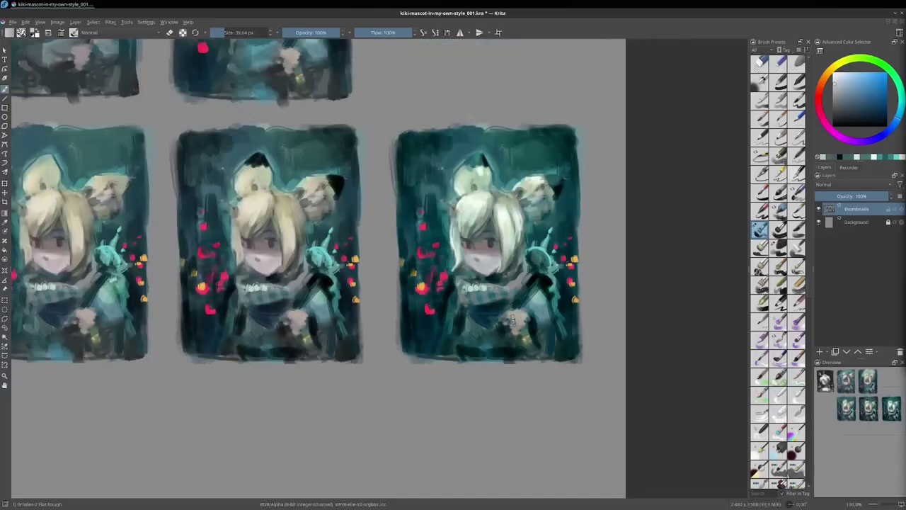
drag(514, 320, 517, 340)
Zoom out and save the document as kiki-mascot-in-my-own-style_001.kra.
scroll(518, 322, down, 4)
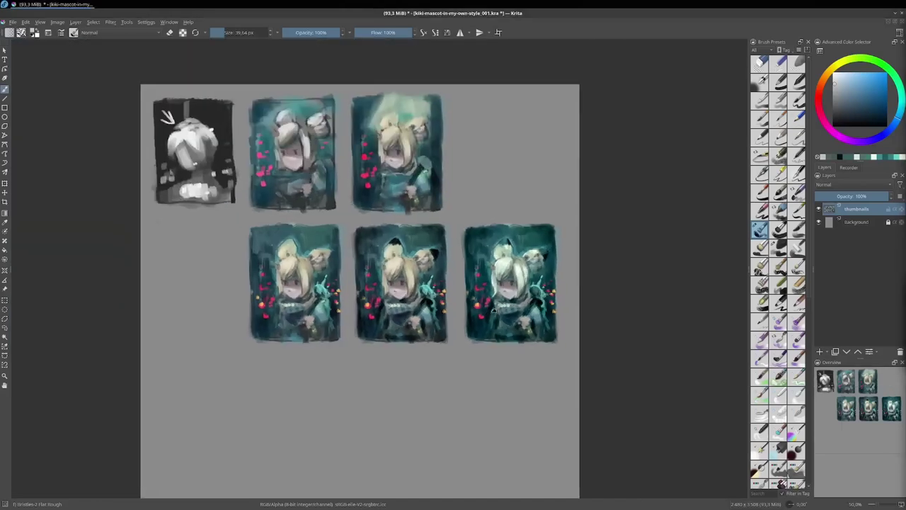
drag(493, 310, 512, 318)
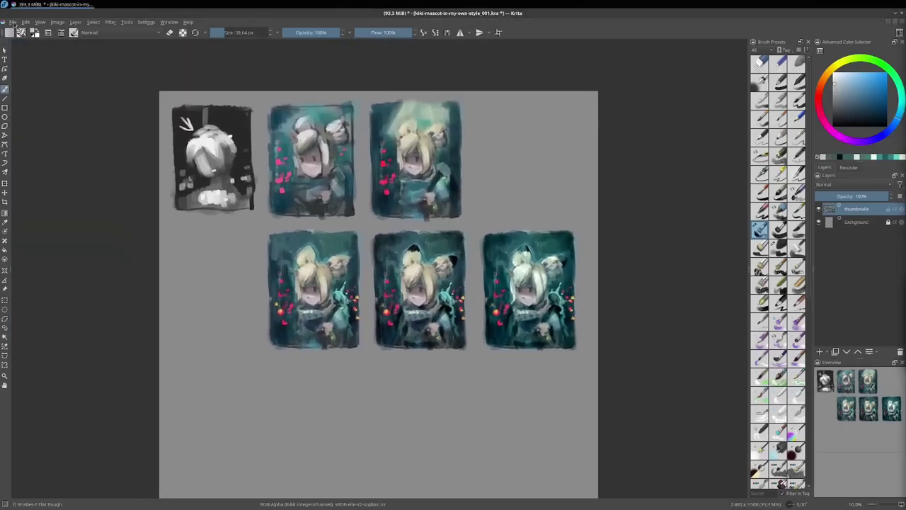
click(13, 22)
click(24, 59)
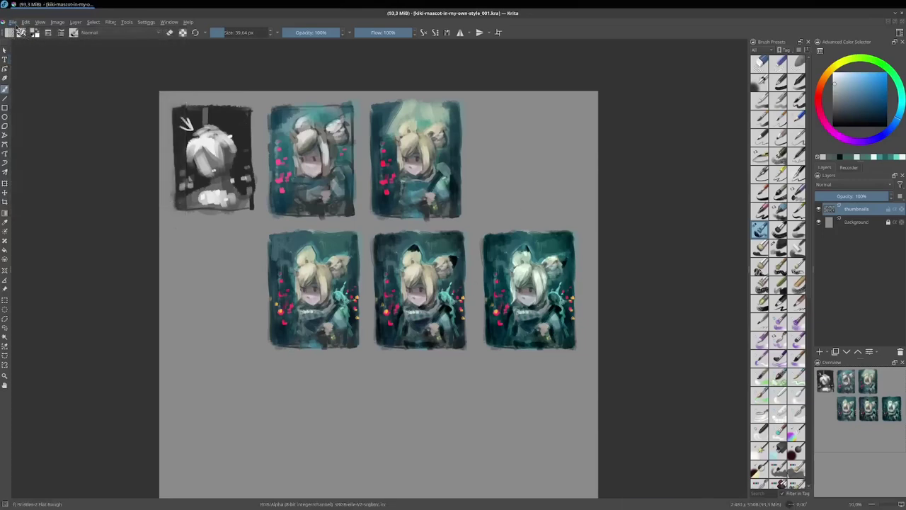
Save incremental version kiki-mascot-in-my-own-style_002.kra and rectangle-select all thumbnails but the rightmost.
click(13, 22)
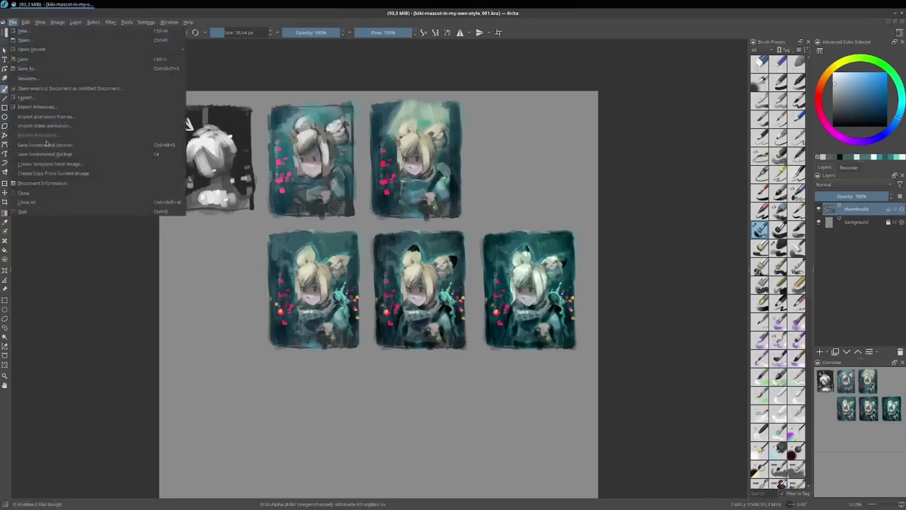
click(53, 146)
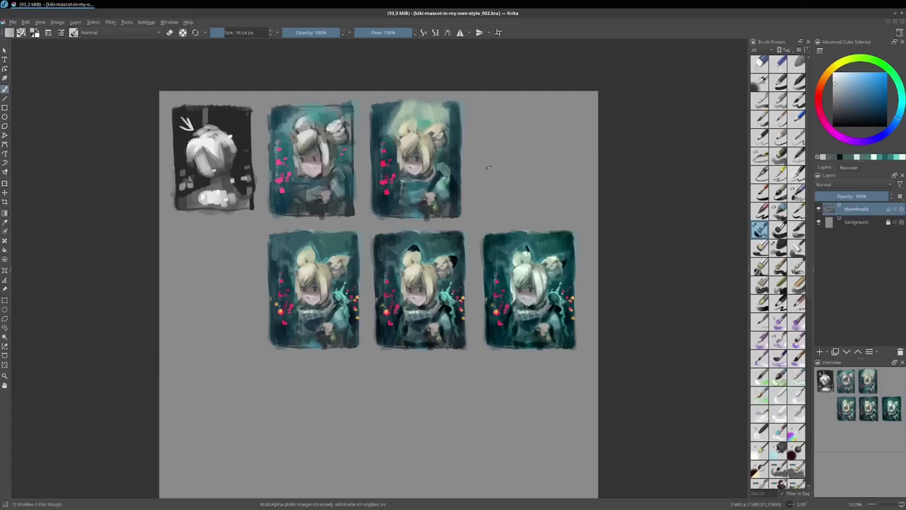
drag(379, 294, 392, 265)
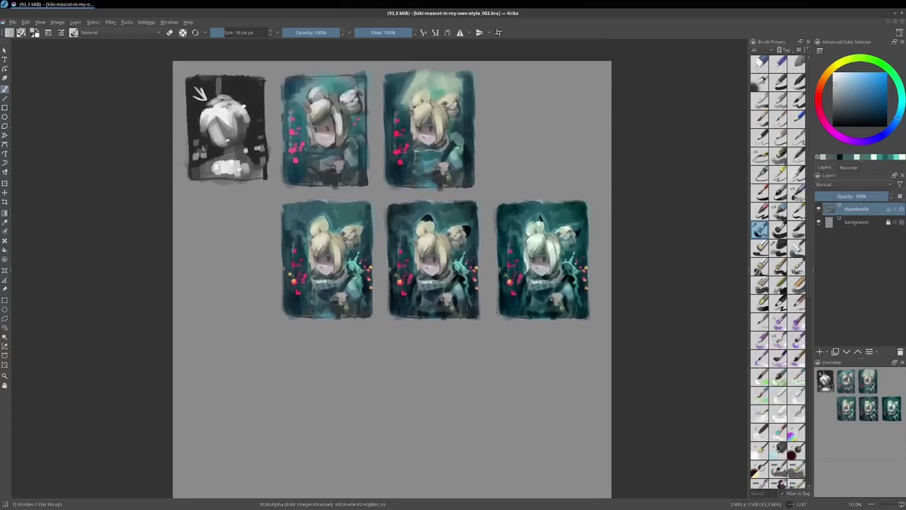
key(ctrl+r)
drag(172, 55, 488, 354)
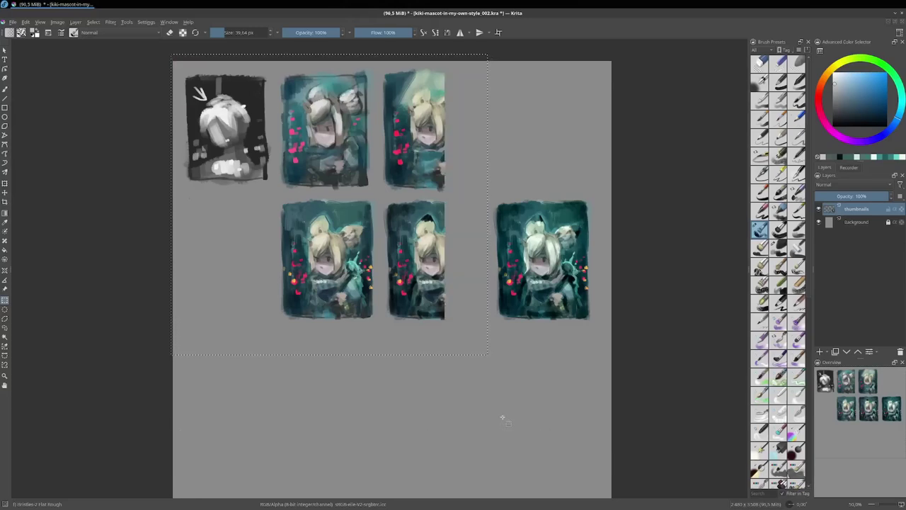
Delete the selected thumbnails, leaving only the rightmost mascot painting.
key(Delete)
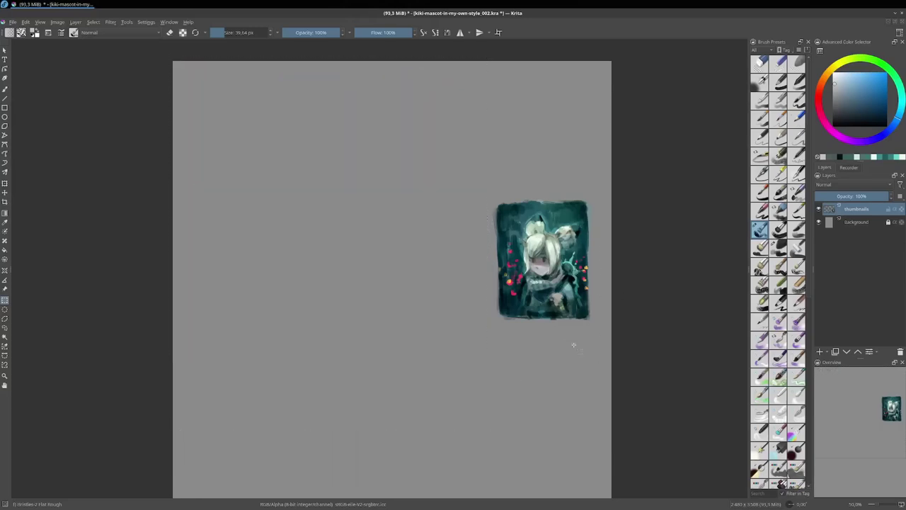
scroll(569, 327, down, 1)
mouse_move(569, 327)
mouse_down()
mouse_move(517, 365)
mouse_move(522, 351)
mouse_up()
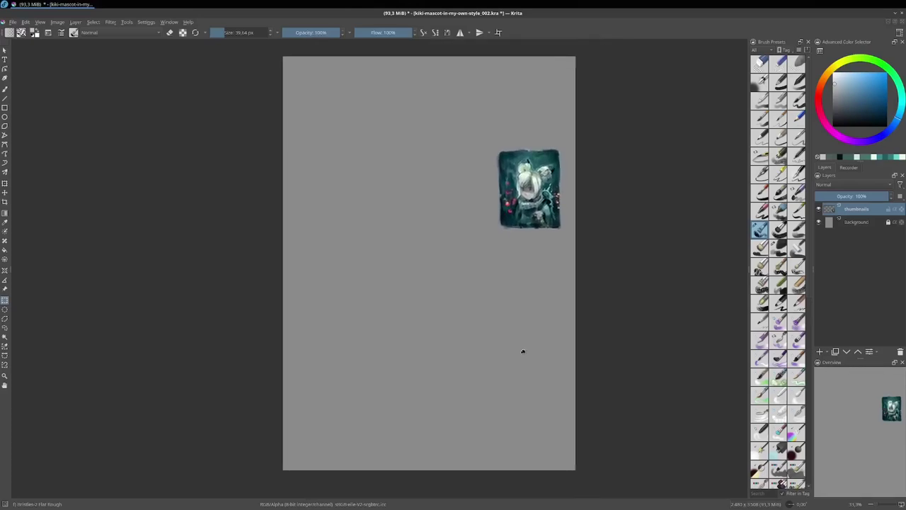
key(ctrl+t)
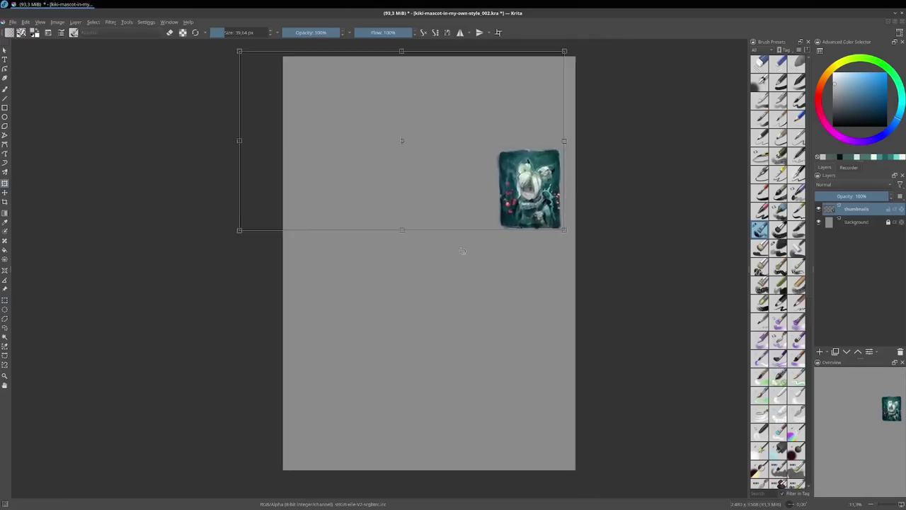
mouse_move(521, 199)
mouse_down()
mouse_move(335, 163)
mouse_move(518, 198)
mouse_up()
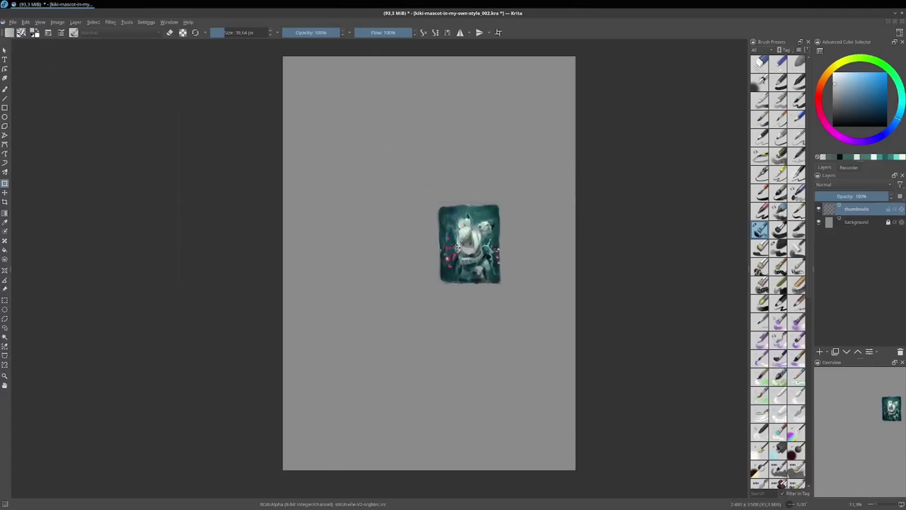
Select the remaining thumbnail and scale it up to fill most of the page.
key(ctrl+r)
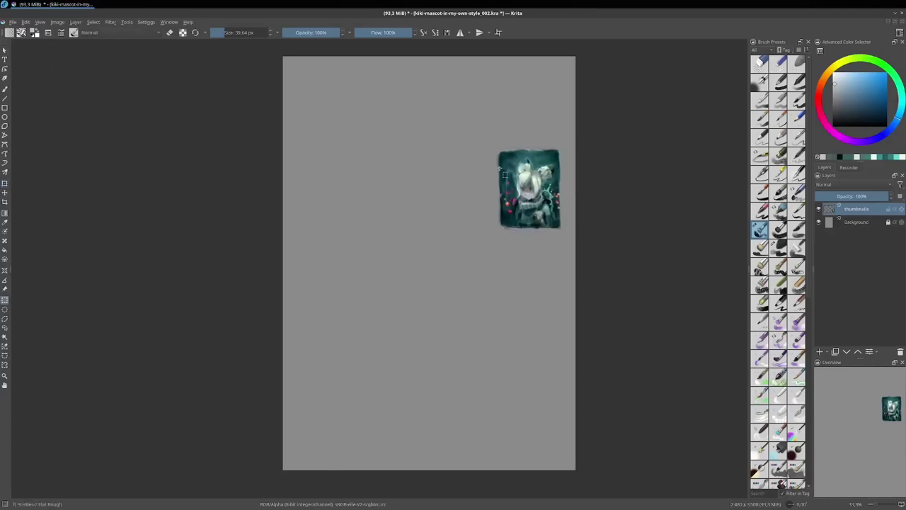
drag(493, 148, 567, 230)
key(ctrl+t)
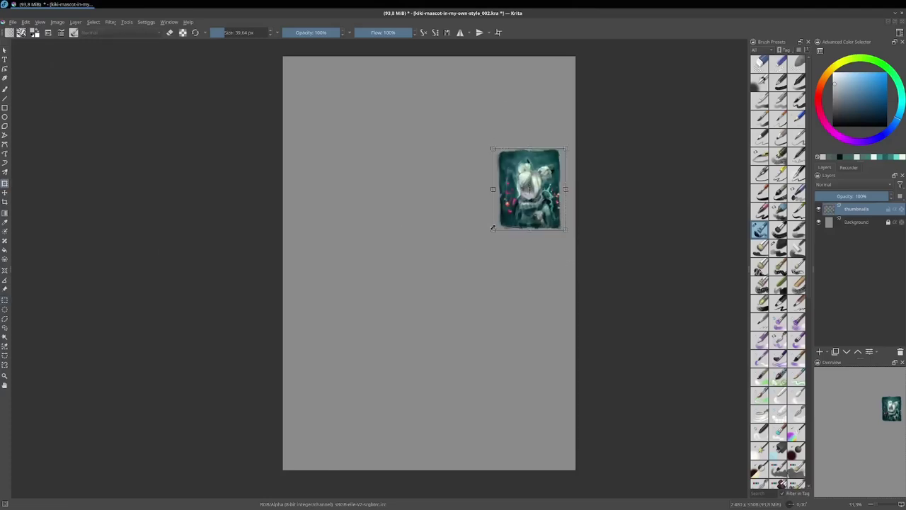
drag(493, 228, 300, 470)
mouse_move(405, 338)
mouse_down()
mouse_move(389, 336)
mouse_move(391, 350)
mouse_up()
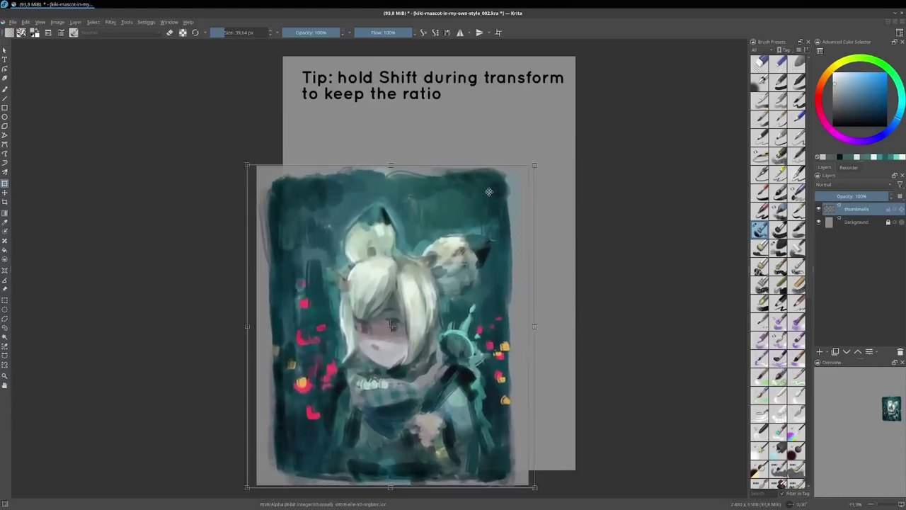
mouse_move(535, 165)
mouse_down()
mouse_move(603, 74)
mouse_move(616, 75)
mouse_up()
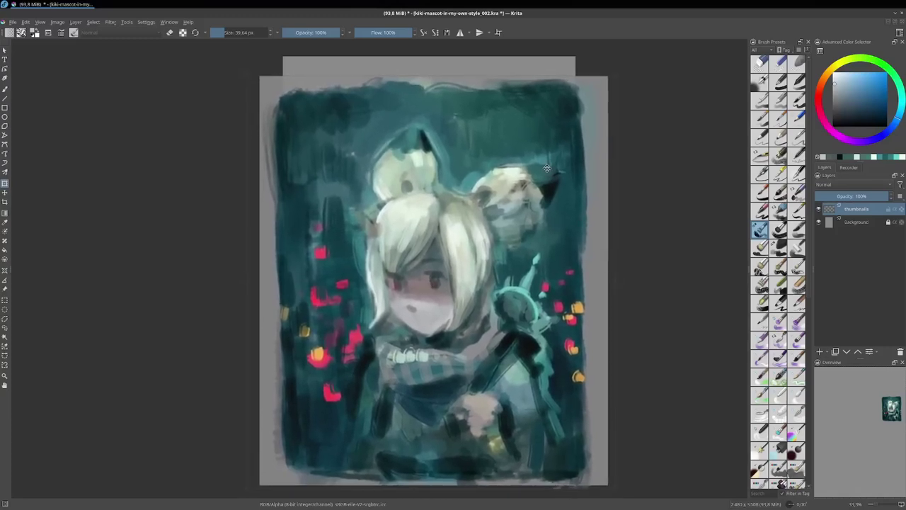
key(Return)
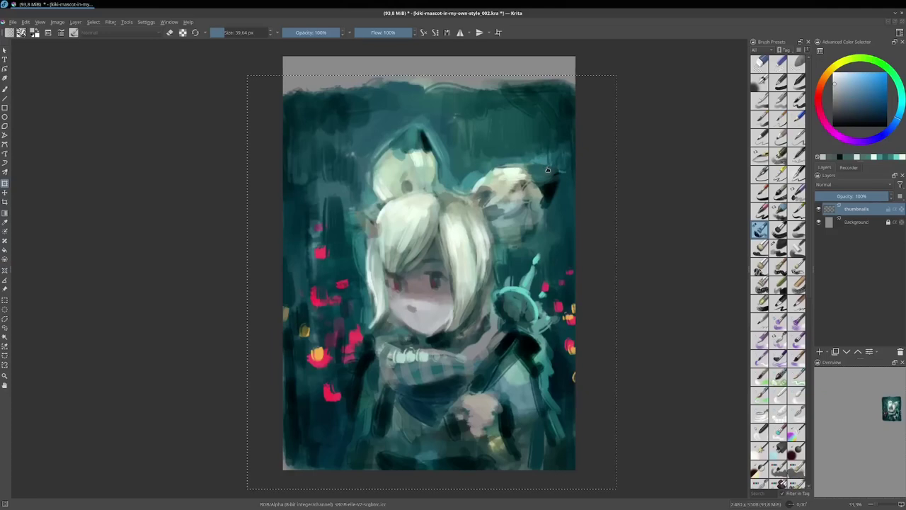
Crop the canvas around the enlarged painting to about 2432 × 3115 px.
key(ctrl+t)
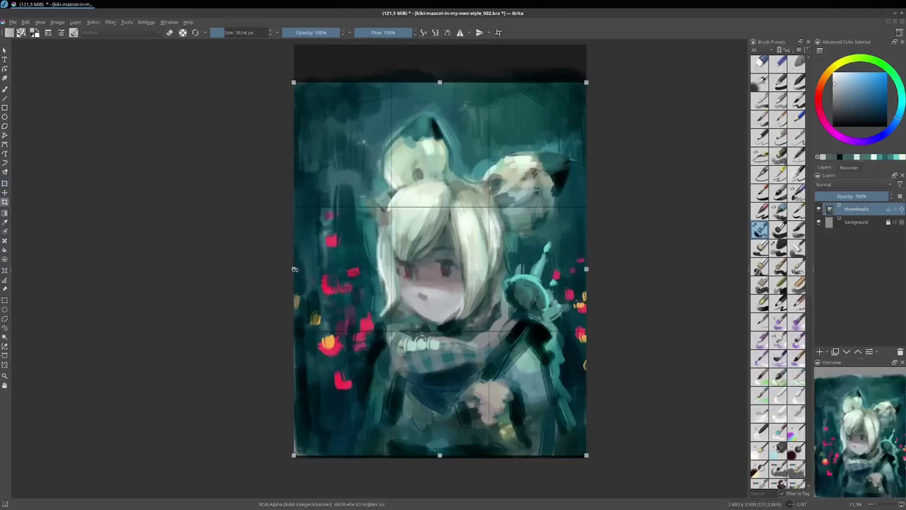
drag(296, 268, 299, 269)
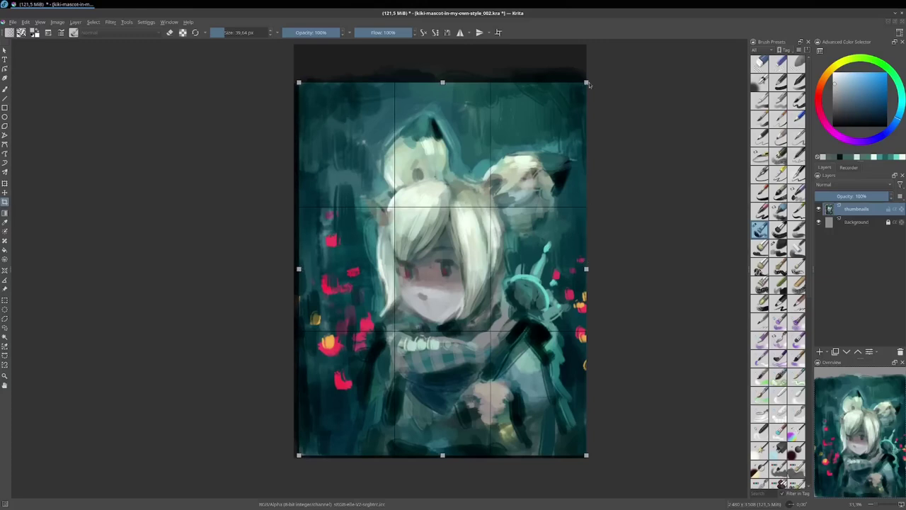
key(Return)
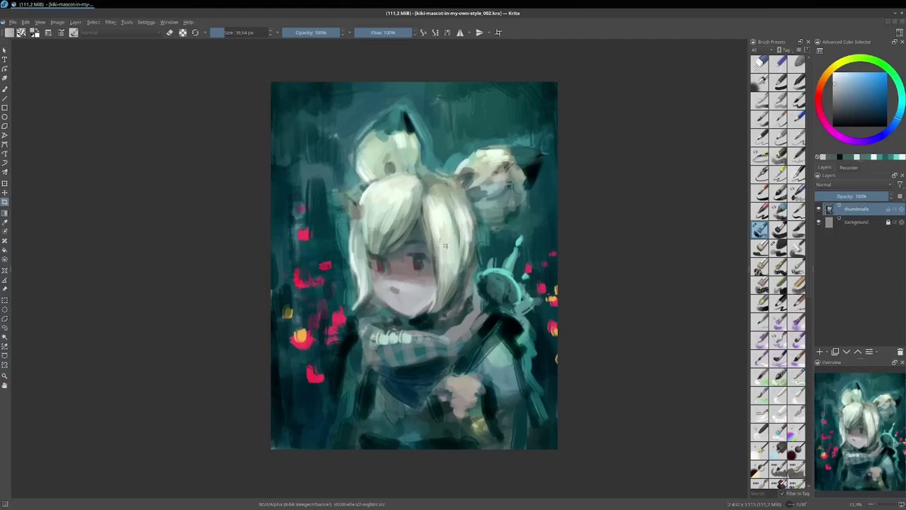
Zoom in to inspect the mascot's hair and face, then insert a new paint layer above thumbnails.
scroll(532, 214, up, 1)
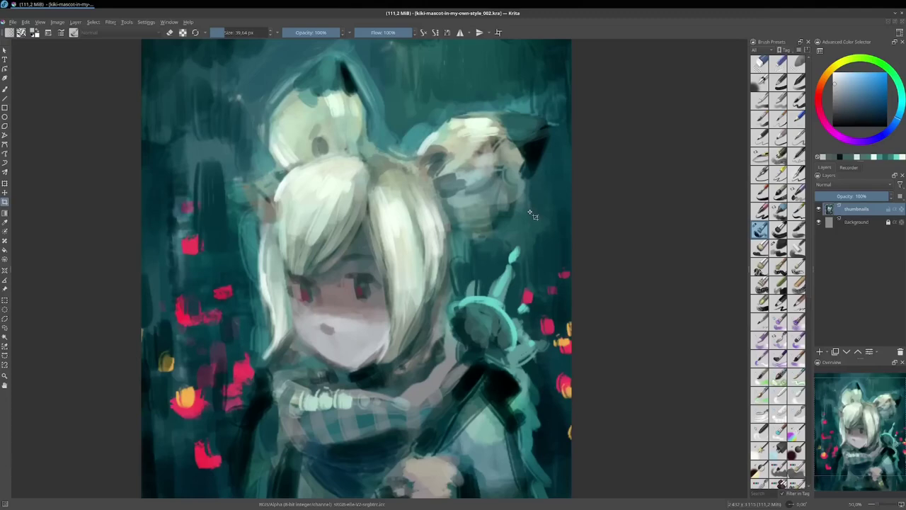
scroll(533, 215, up, 1)
scroll(524, 205, up, 1)
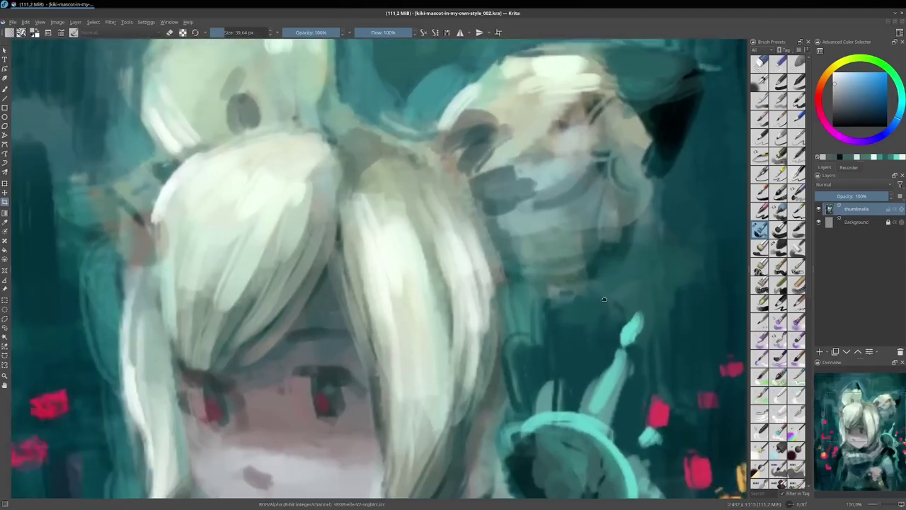
drag(220, 147, 501, 216)
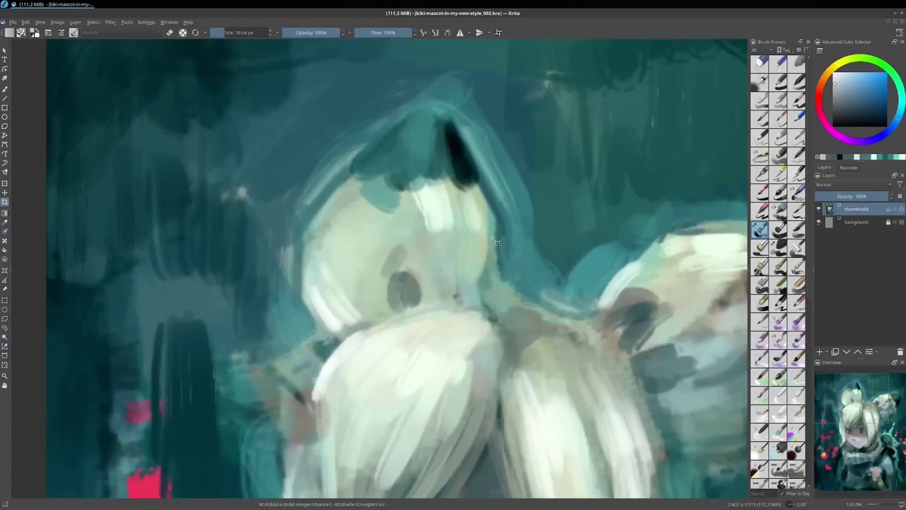
scroll(496, 242, up, 3)
scroll(496, 241, up, 3)
scroll(497, 238, up, 5)
scroll(498, 235, up, 3)
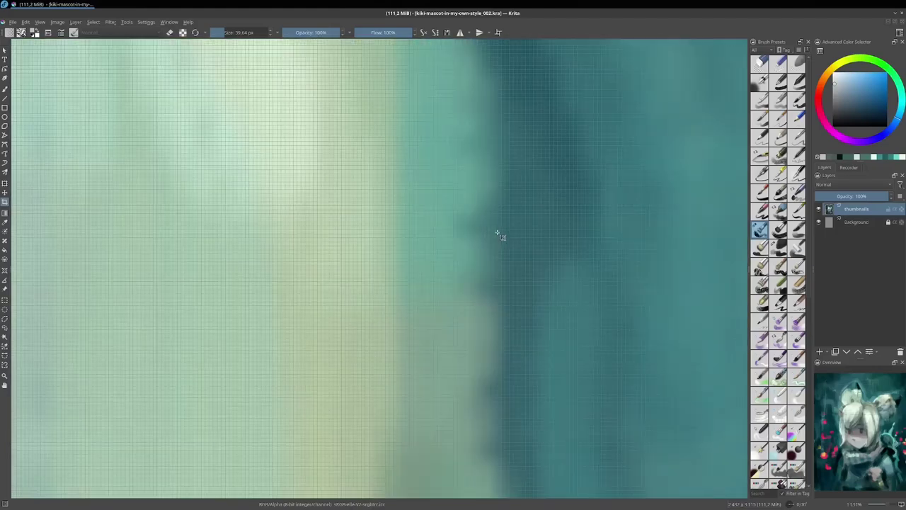
scroll(509, 235, up, 1)
scroll(560, 260, up, 1)
scroll(574, 261, up, 1)
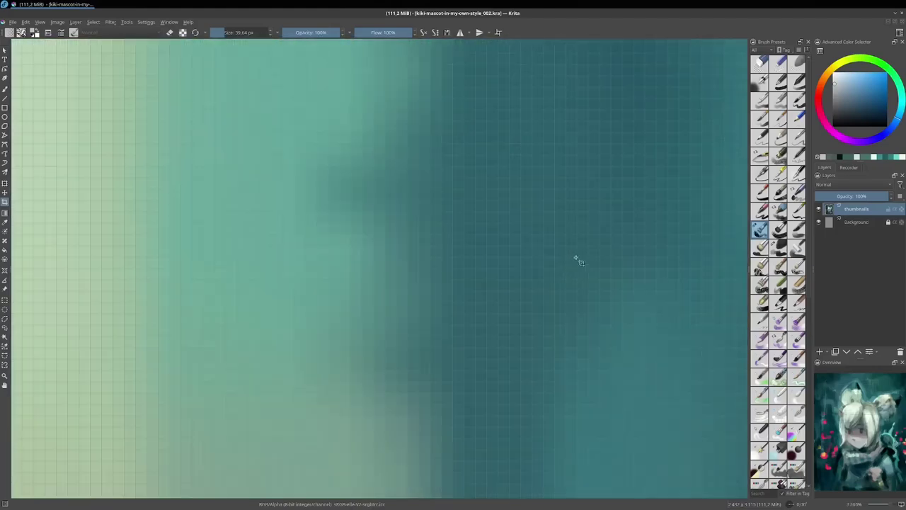
scroll(615, 256, down, 6)
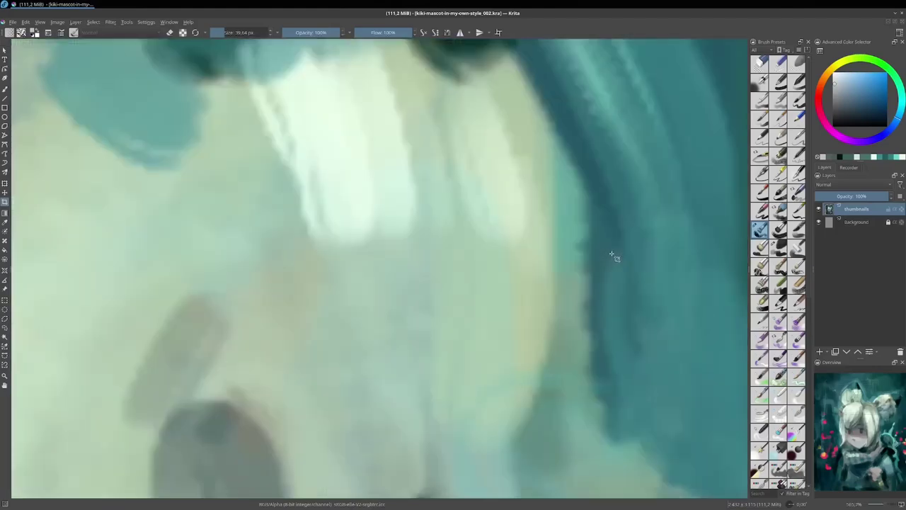
scroll(613, 255, down, 8)
scroll(616, 252, down, 5)
scroll(533, 239, up, 6)
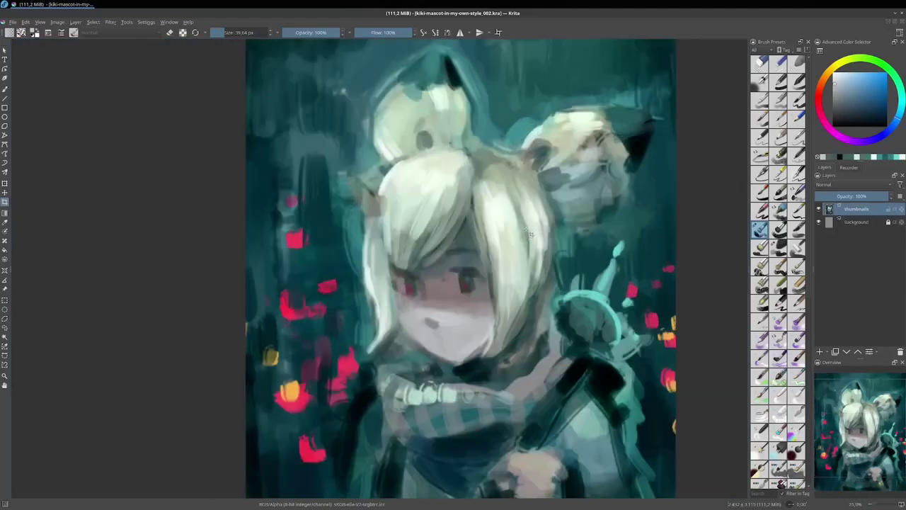
scroll(533, 239, down, 1)
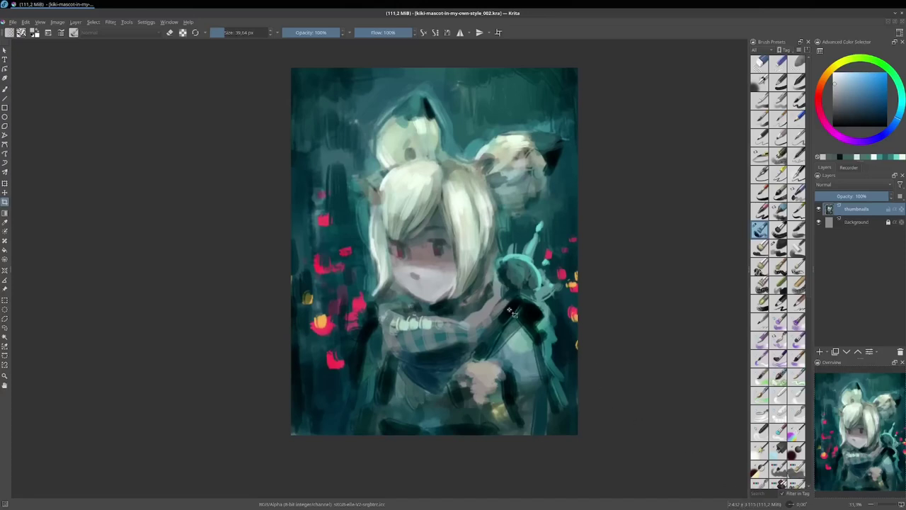
scroll(475, 249, up, 3)
scroll(475, 248, down, 1)
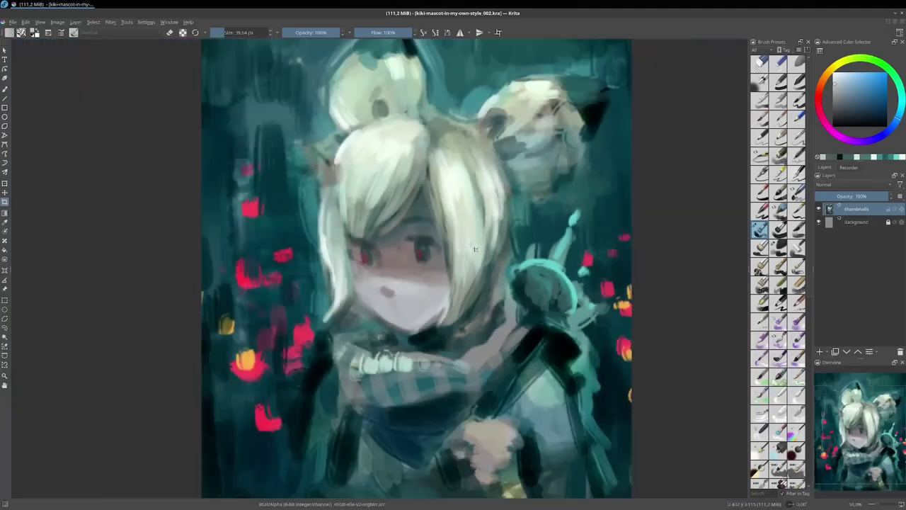
scroll(476, 252, down, 2)
scroll(478, 255, up, 1)
scroll(480, 259, up, 1)
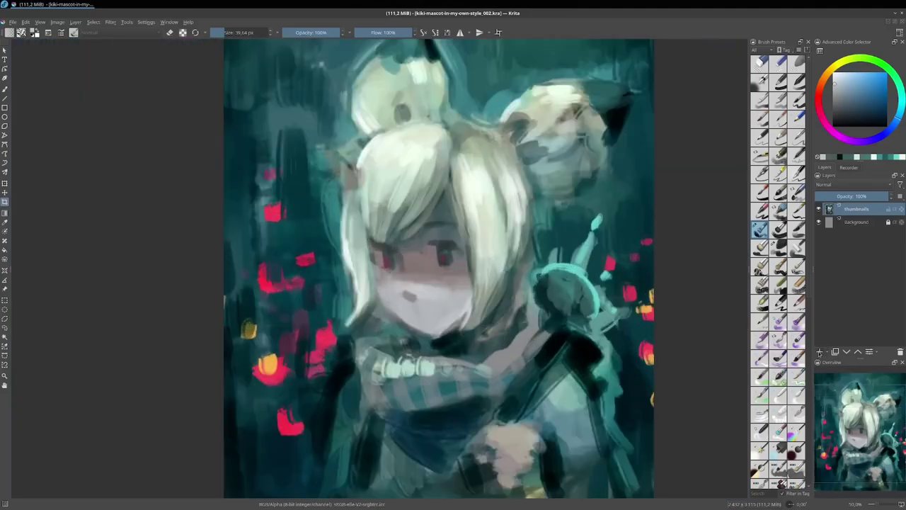
key(Insert)
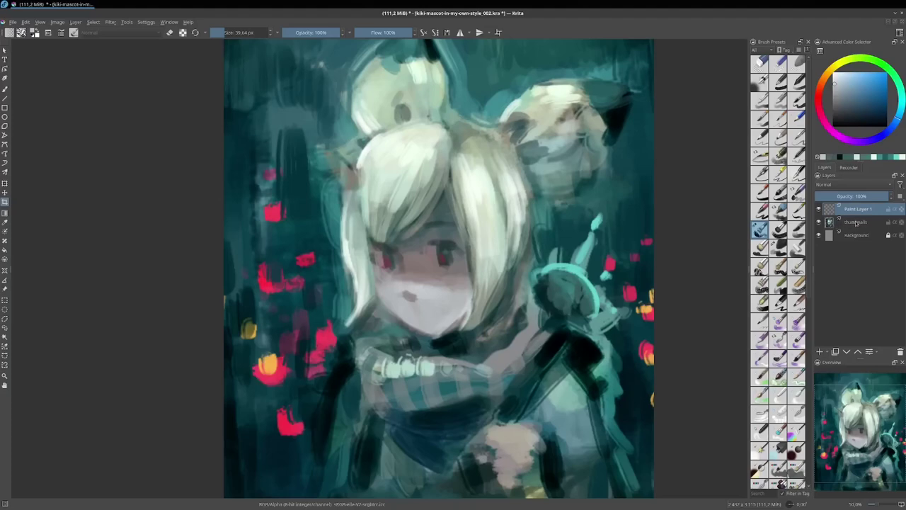
Rename the new paint layer to 'drawing'.
double_click(855, 210)
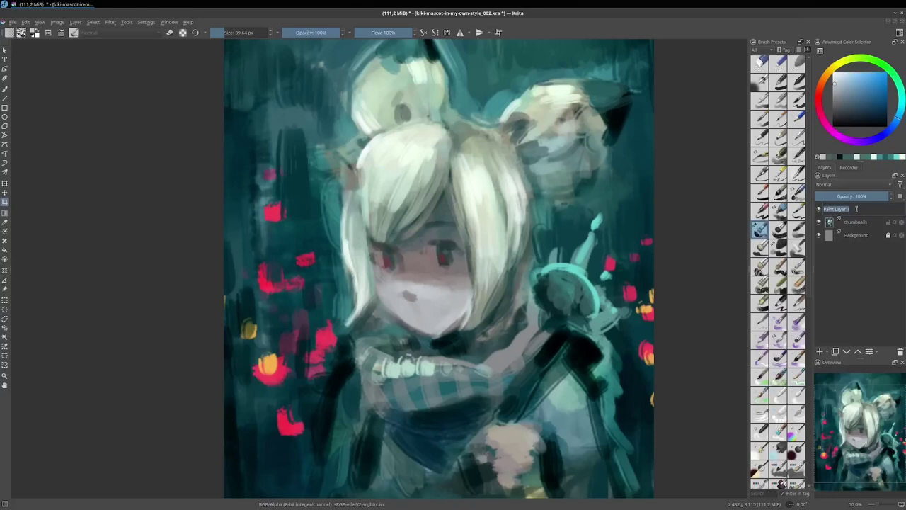
text(drawing)
key(Return)
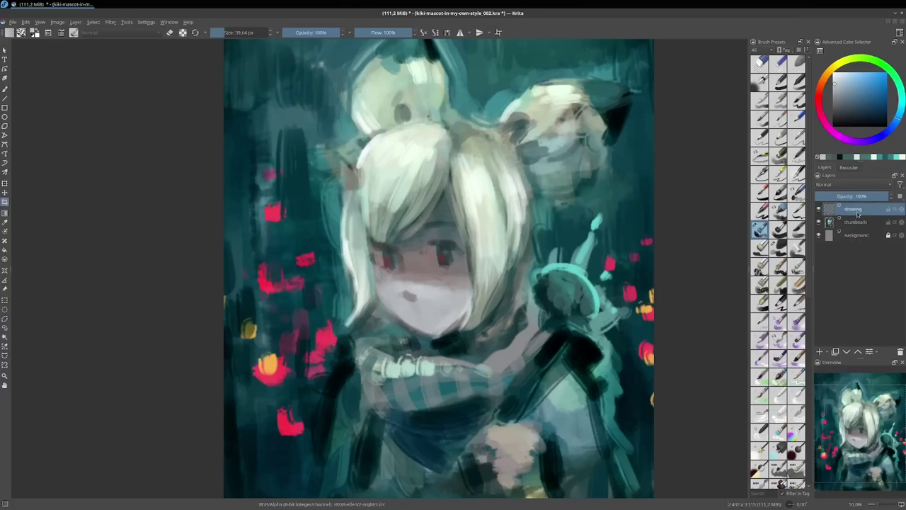
mouse_move(607, 204)
mouse_down()
mouse_move(494, 262)
mouse_move(458, 362)
mouse_up()
Fade the thumbnails layer to about 20% opacity and pick the b) Basic-6 Details brush on drawing.
click(856, 223)
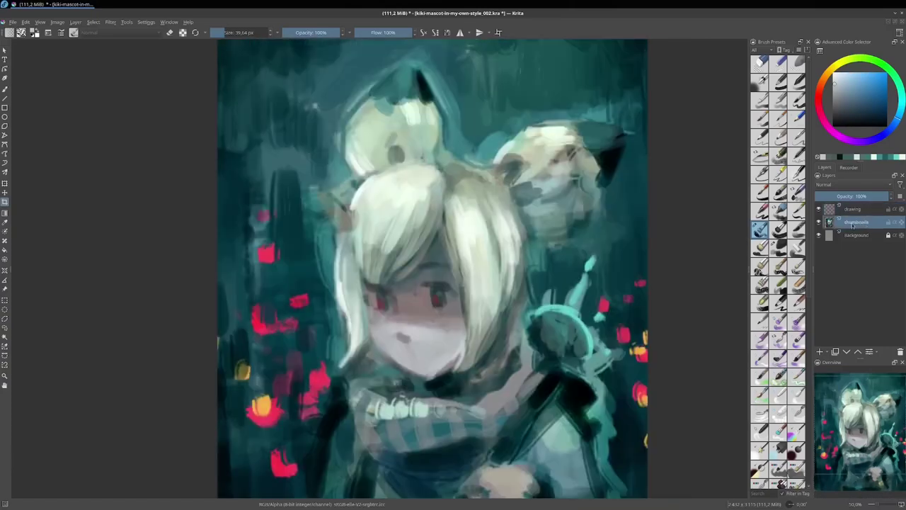
drag(868, 196, 832, 196)
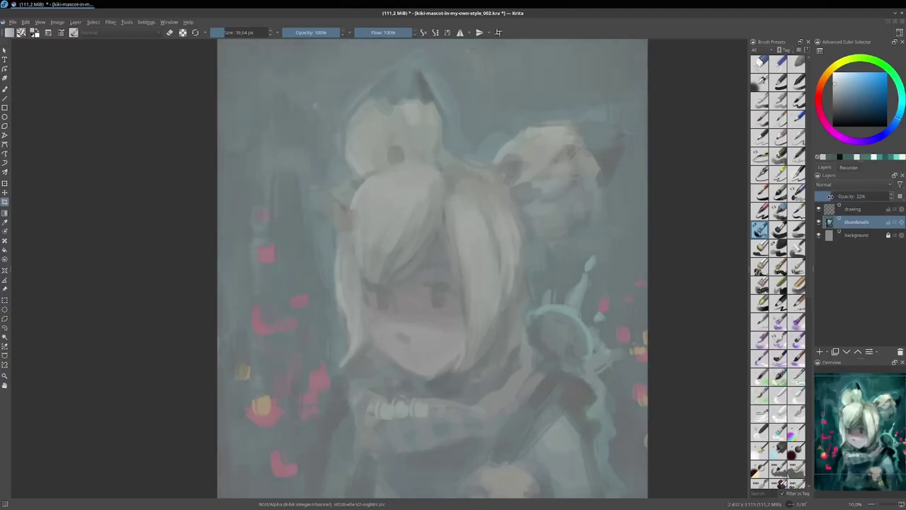
mouse_move(578, 340)
mouse_down()
mouse_move(573, 314)
mouse_move(593, 277)
mouse_move(588, 352)
mouse_move(585, 342)
mouse_up()
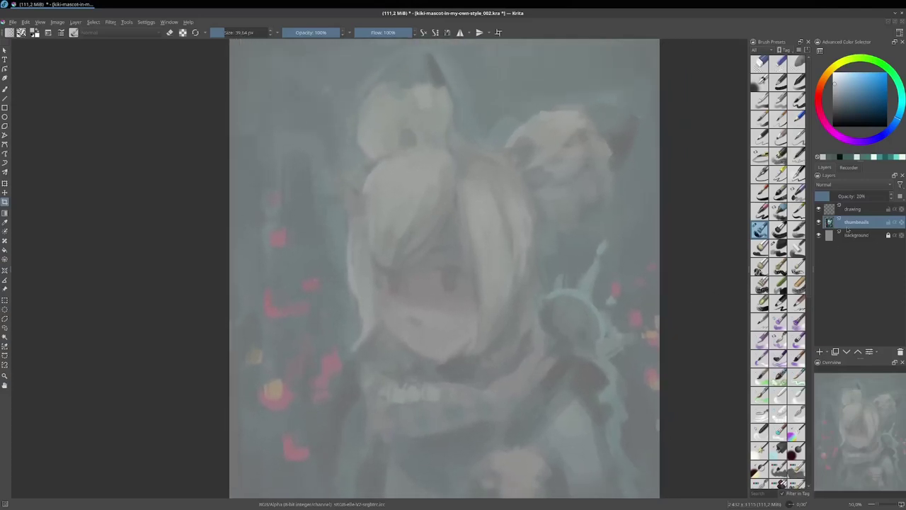
click(854, 209)
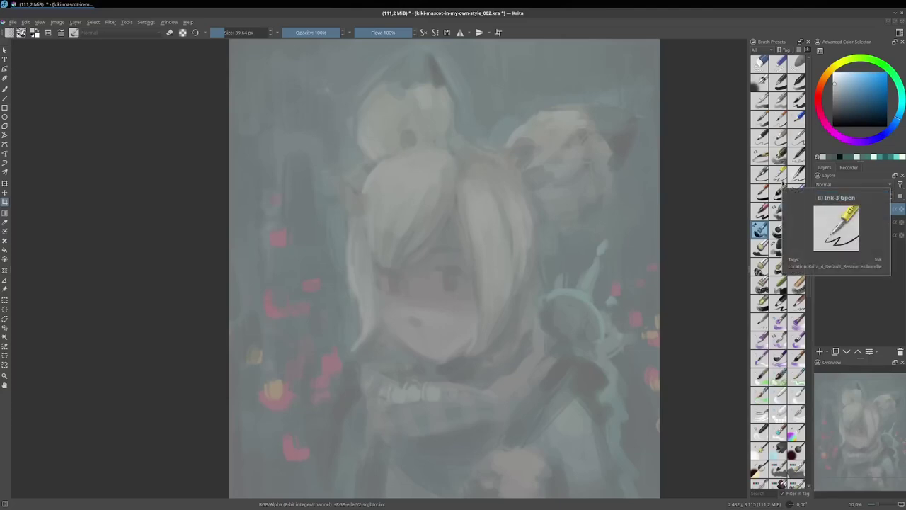
click(778, 119)
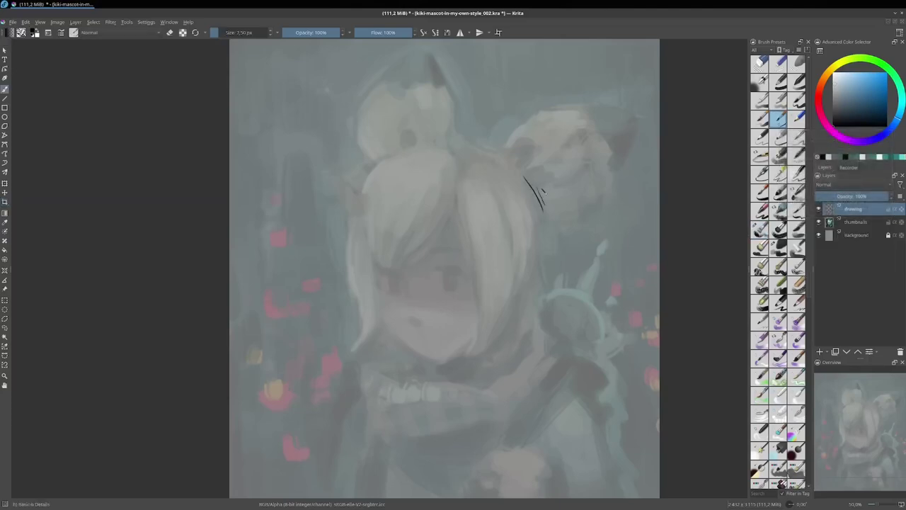
Test the detail brush and sketch diagonal face guides, undoing and erasing them with the view mirrored.
mouse_move(447, 270)
mouse_down()
mouse_move(500, 227)
mouse_move(474, 205)
mouse_move(472, 227)
mouse_up()
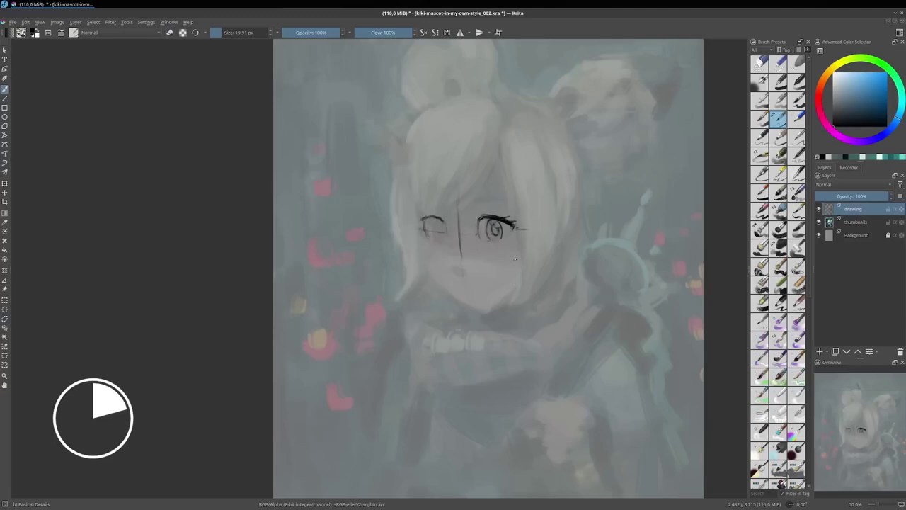
key(m)
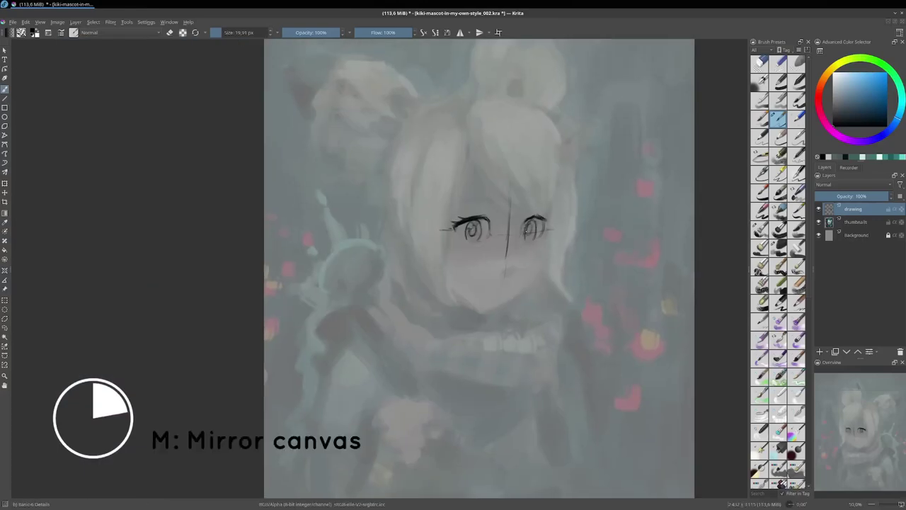
drag(476, 233, 528, 266)
drag(535, 233, 573, 258)
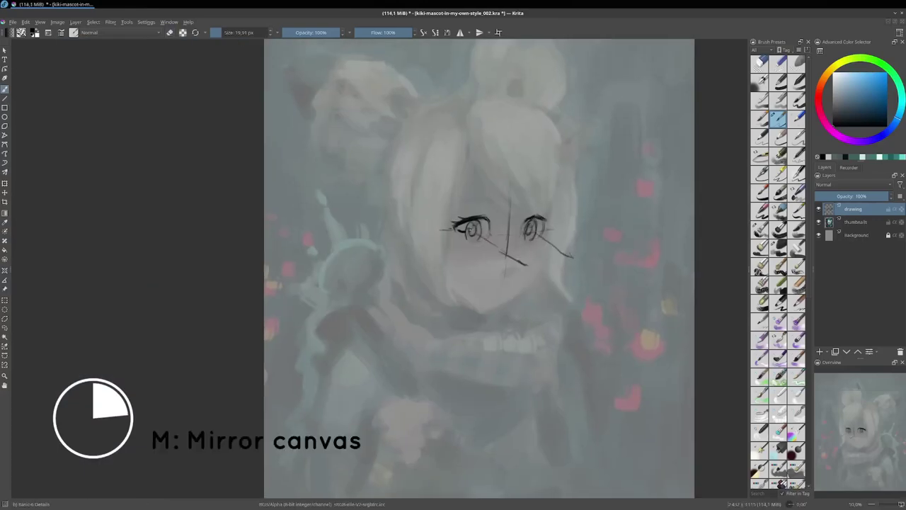
key(ctrl+z)
key(ctrl+z)
key(e)
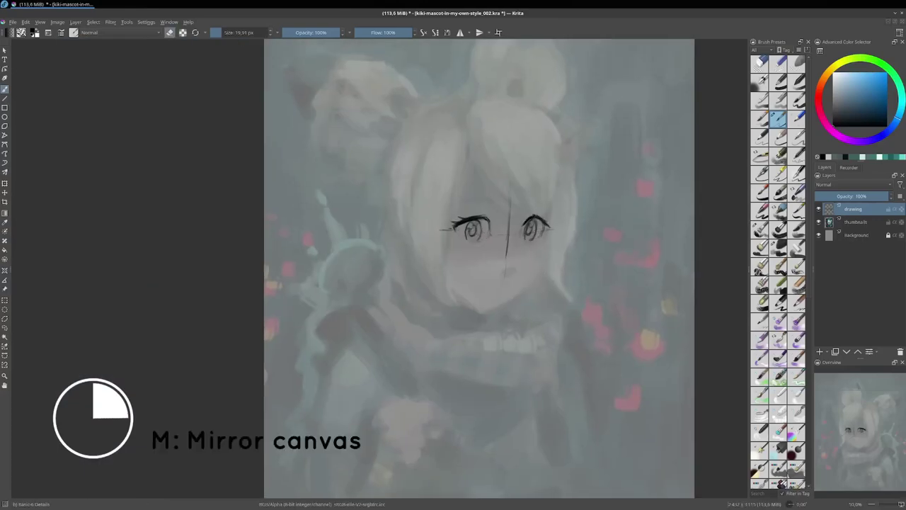
key(m)
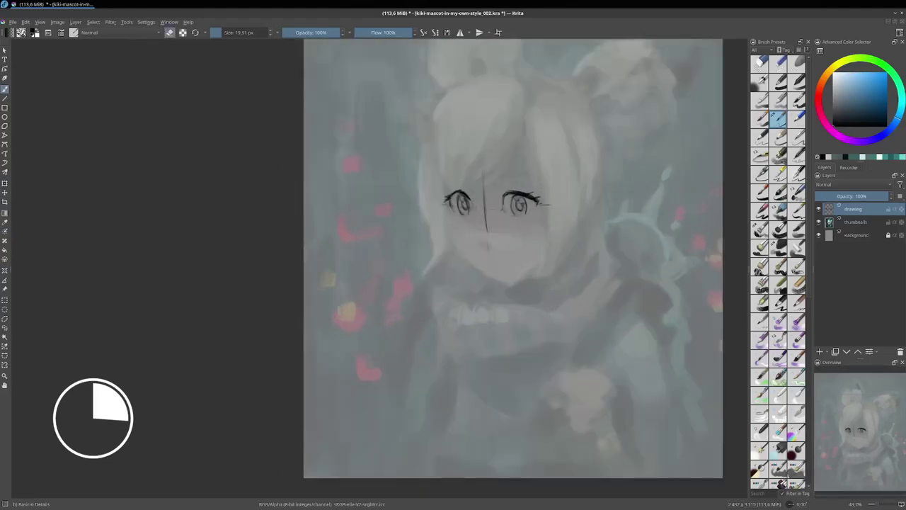
key(minus)
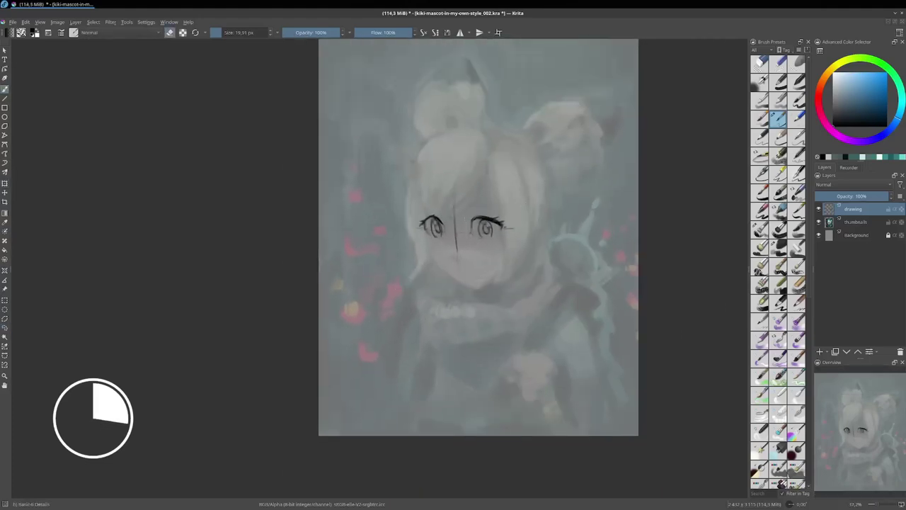
drag(456, 212, 457, 262)
key(e)
Sketch the right cheek and jaw line, a hair strand above the left eye, and the face outline.
drag(501, 238, 459, 274)
drag(418, 231, 467, 282)
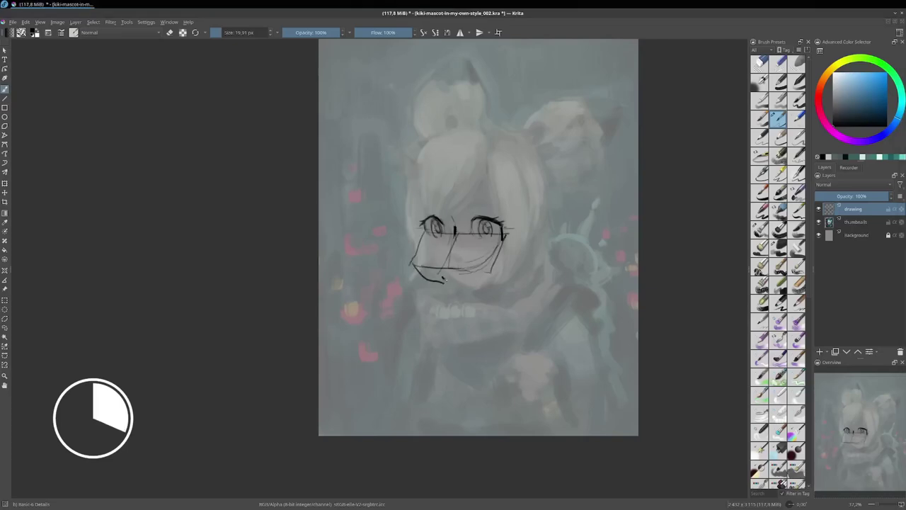
key(ctrl+z)
drag(464, 150, 451, 211)
mouse_move(441, 226)
mouse_down()
mouse_move(474, 292)
mouse_move(460, 259)
mouse_up()
key(ctrl+z)
key(ctrl+z)
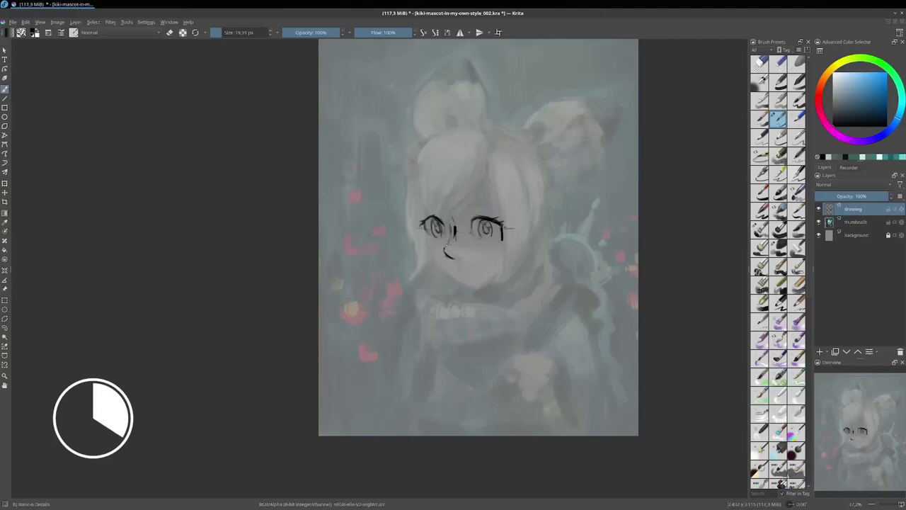
key(e)
drag(445, 251, 449, 256)
key(e)
Draw the nose stroke and a short mouth, erasing stray lines around the right eye.
key(e)
drag(502, 228, 502, 241)
key(e)
drag(499, 227, 503, 232)
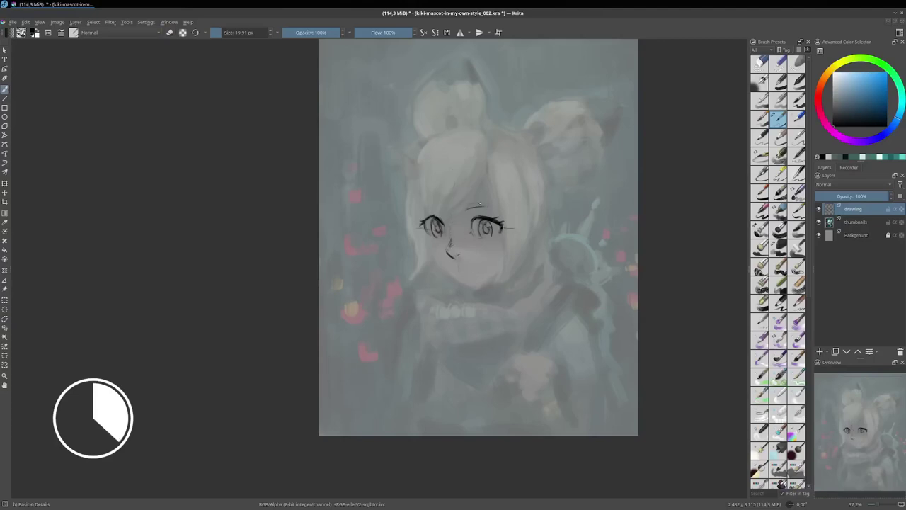
key(e)
drag(466, 207, 492, 207)
key(e)
Sketch forehead hair strands, erase the cheek hatch marks, and mirror the view to check proportions.
key(e)
key(e)
drag(472, 267, 480, 264)
key(e)
key(e)
drag(417, 153, 423, 220)
drag(485, 175, 447, 221)
key(e)
key(e)
drag(417, 210, 425, 233)
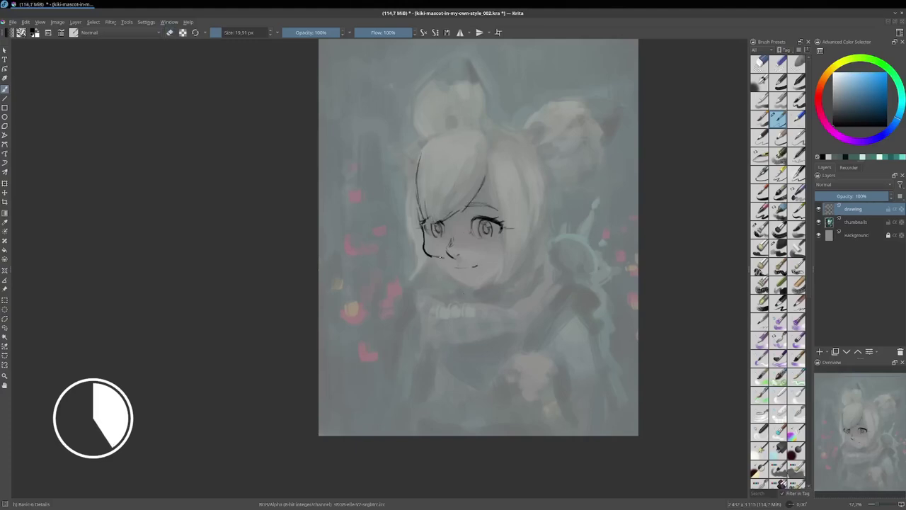
key(e)
drag(483, 245, 488, 260)
key(e)
drag(432, 242, 458, 281)
key(e)
key(e)
key(m)
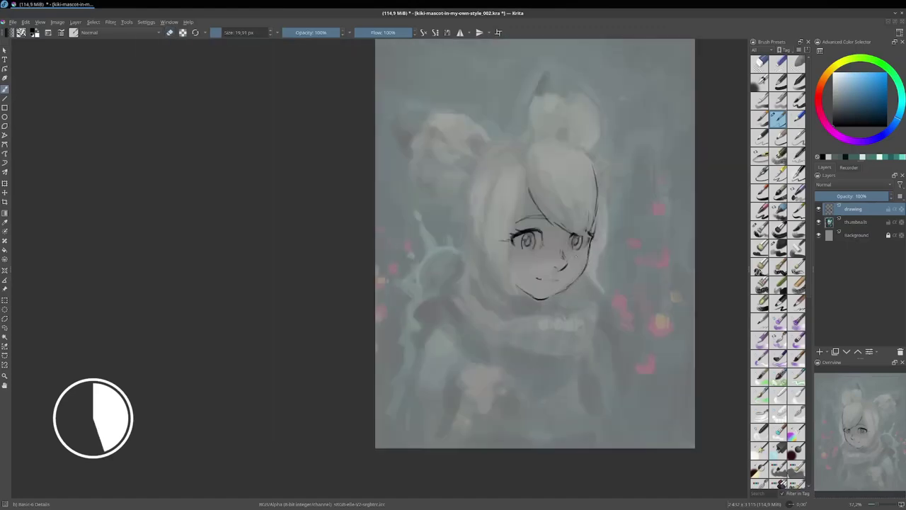
Ink the knitted scarf's outline and inner fold lines under the chin.
key(m)
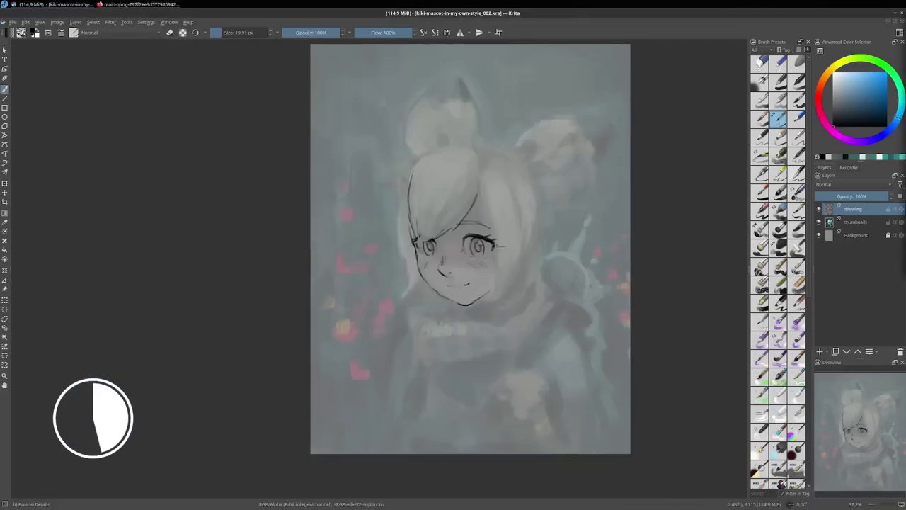
mouse_move(429, 264)
mouse_down()
mouse_move(403, 305)
mouse_move(501, 317)
mouse_up()
key(ctrl+z)
key(e)
Ink the scarf's hanging ends, checking them in mirrored view.
key(e)
drag(404, 304, 406, 325)
drag(517, 339, 478, 363)
mouse_move(535, 280)
mouse_down()
mouse_move(510, 311)
mouse_move(553, 290)
mouse_move(561, 306)
mouse_up()
drag(556, 311, 517, 339)
drag(547, 289, 532, 327)
drag(460, 329, 436, 367)
mouse_move(512, 340)
mouse_down()
mouse_move(449, 367)
mouse_move(500, 366)
mouse_up()
drag(547, 304, 525, 342)
drag(418, 338, 445, 386)
key(e)
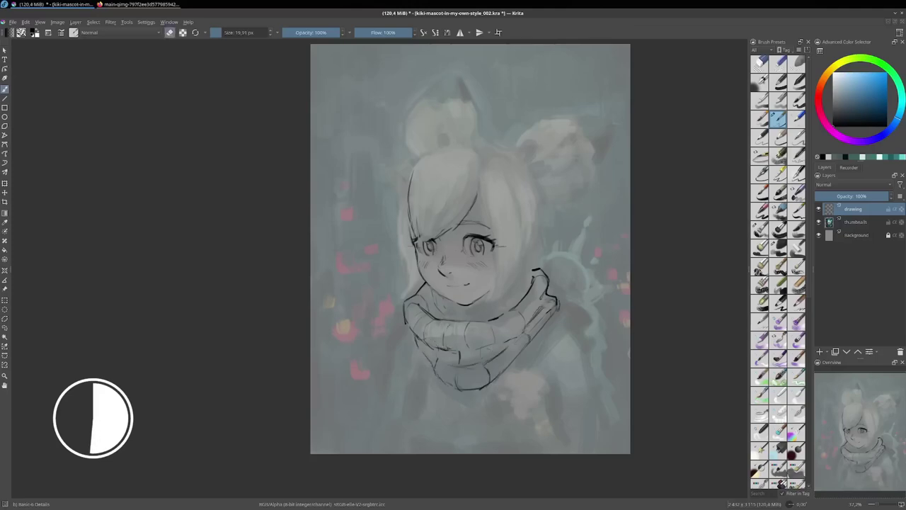
key(m)
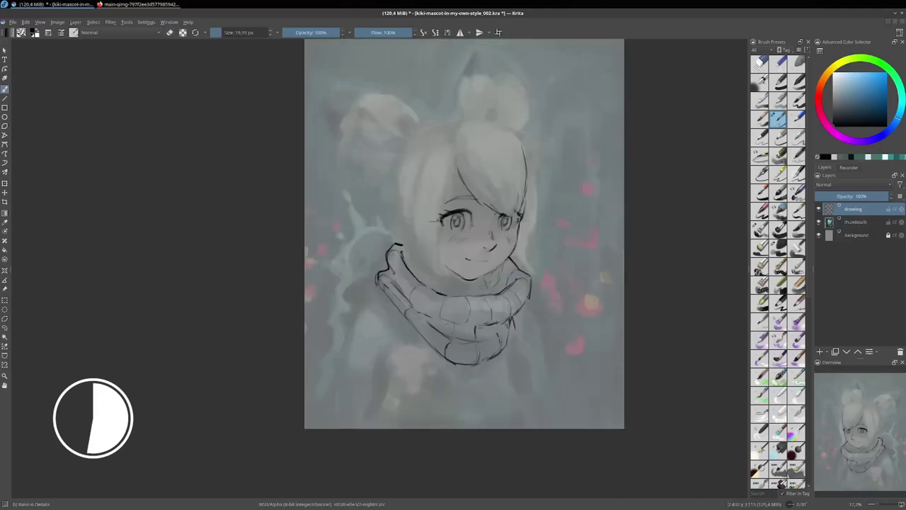
drag(524, 313, 519, 380)
key(m)
drag(346, 301, 312, 372)
Ink the hair outline on the left, right and top of the head.
drag(344, 137, 335, 255)
drag(366, 116, 323, 194)
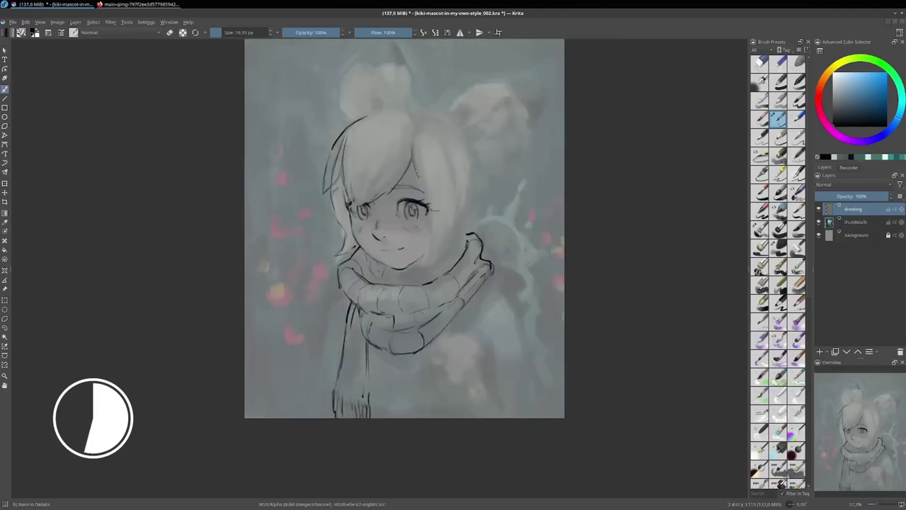
drag(443, 128, 457, 213)
drag(347, 126, 407, 105)
mouse_move(436, 200)
mouse_down()
mouse_move(433, 246)
mouse_move(454, 264)
mouse_up()
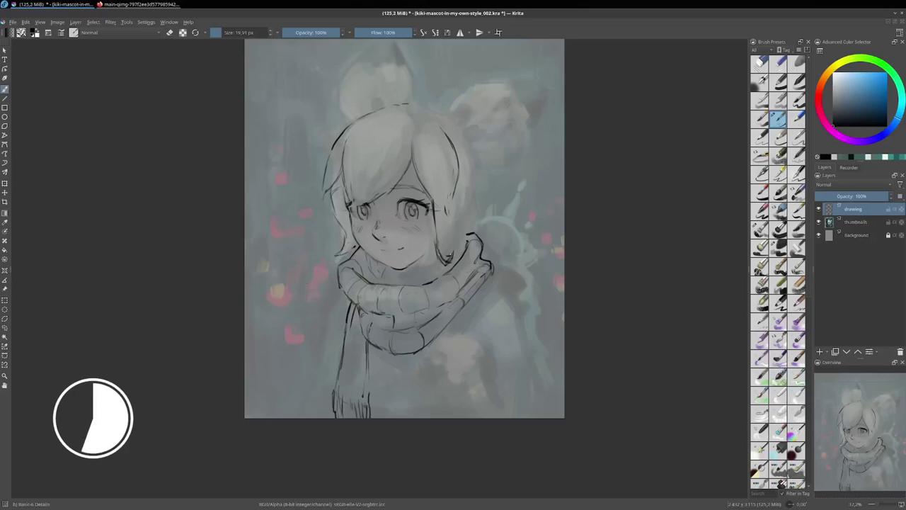
Add small curls at both hair ends, undoing a stray spiral.
drag(278, 232, 284, 211)
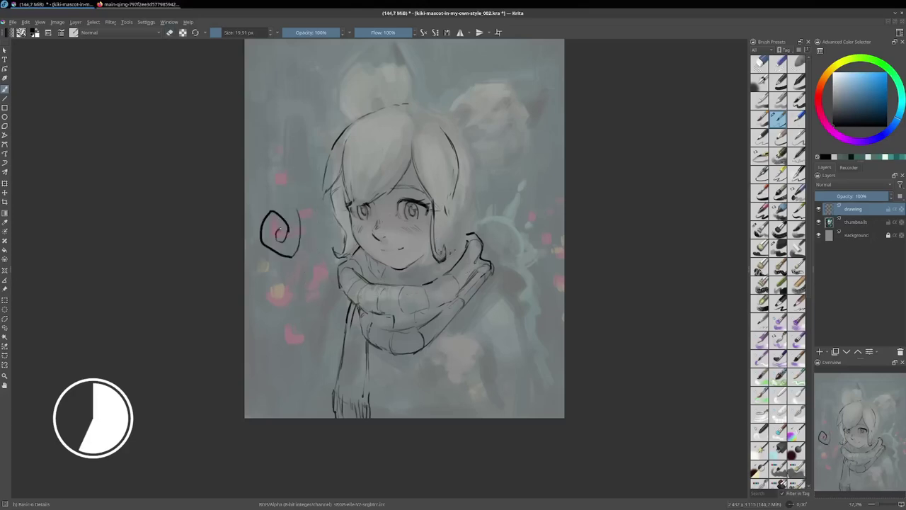
key(ctrl+z)
drag(338, 245, 333, 257)
drag(444, 242, 440, 257)
key(e)
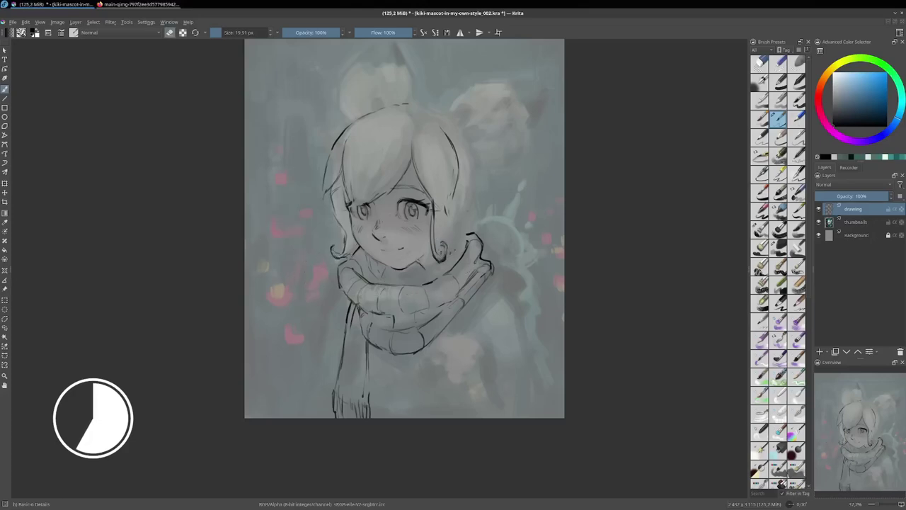
key(e)
Extend the right hair outline to the scarf and outline the right shoulder, arm and fist.
mouse_move(463, 134)
mouse_down()
mouse_move(473, 225)
mouse_move(464, 253)
mouse_up()
drag(467, 212, 454, 332)
key(e)
key(e)
mouse_move(486, 234)
mouse_down()
mouse_move(527, 278)
mouse_move(546, 328)
mouse_up()
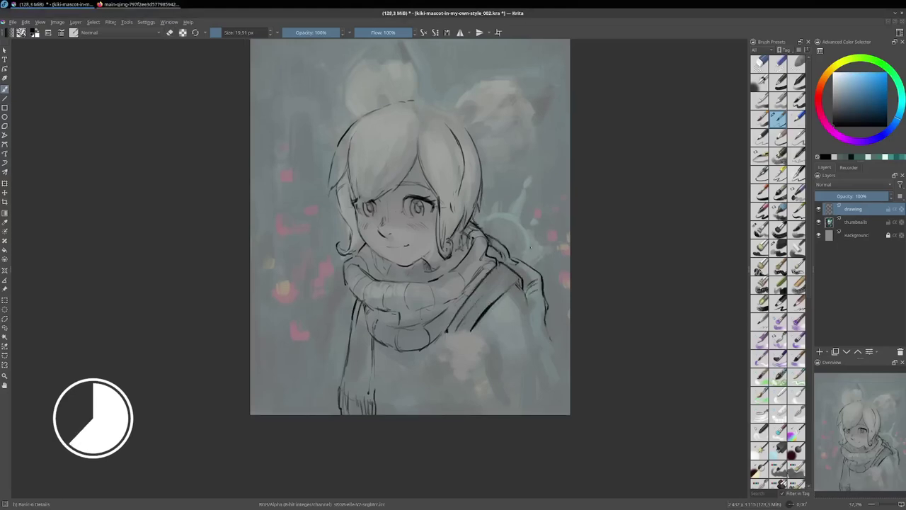
mouse_move(448, 345)
mouse_down()
mouse_move(471, 367)
mouse_move(457, 415)
mouse_up()
drag(472, 353, 505, 383)
Ink the fist's fingers and strap line, erasing stray hatching and redrawing its lower contour.
drag(498, 312, 451, 387)
drag(504, 354, 500, 391)
key(e)
mouse_move(458, 356)
mouse_down()
mouse_move(462, 418)
mouse_move(466, 408)
mouse_move(456, 420)
mouse_move(504, 423)
mouse_up()
key(e)
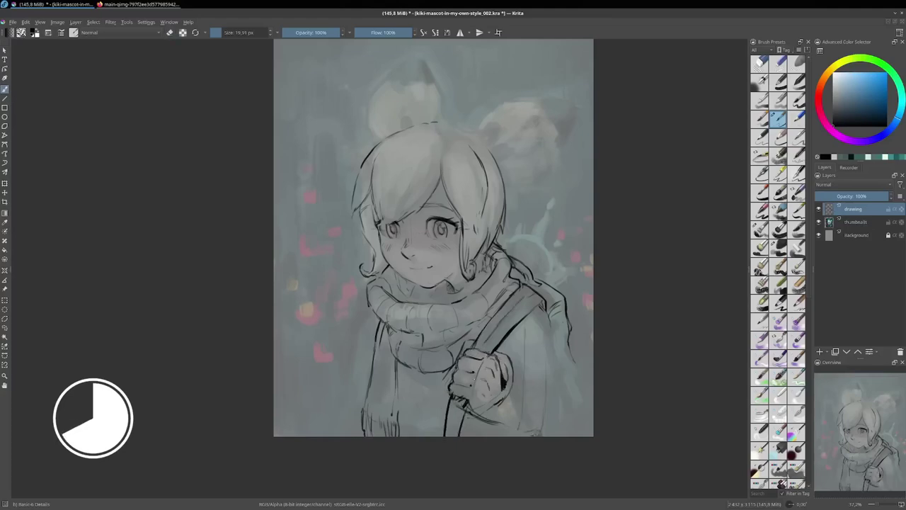
mouse_move(445, 394)
mouse_down()
mouse_move(473, 433)
mouse_move(504, 424)
mouse_up()
Ink the jacket's right side and lower right edge with zigzag folds.
drag(551, 317, 555, 367)
drag(568, 383, 571, 435)
drag(558, 397, 505, 435)
drag(510, 347, 525, 418)
key(e)
mouse_move(547, 337)
mouse_down()
mouse_move(558, 360)
mouse_move(545, 361)
mouse_move(555, 388)
mouse_move(556, 363)
mouse_up()
key(e)
drag(555, 318, 552, 349)
key(e)
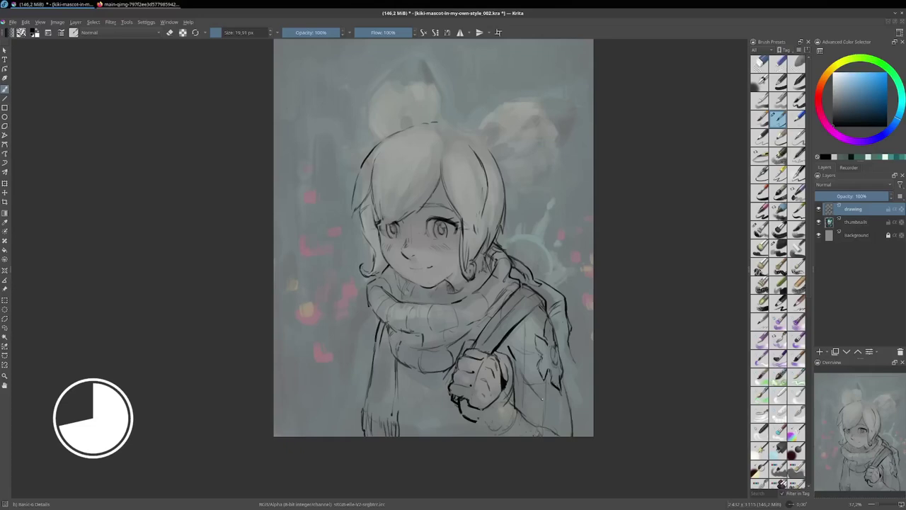
drag(571, 380, 530, 429)
drag(532, 326, 516, 391)
drag(528, 389, 517, 432)
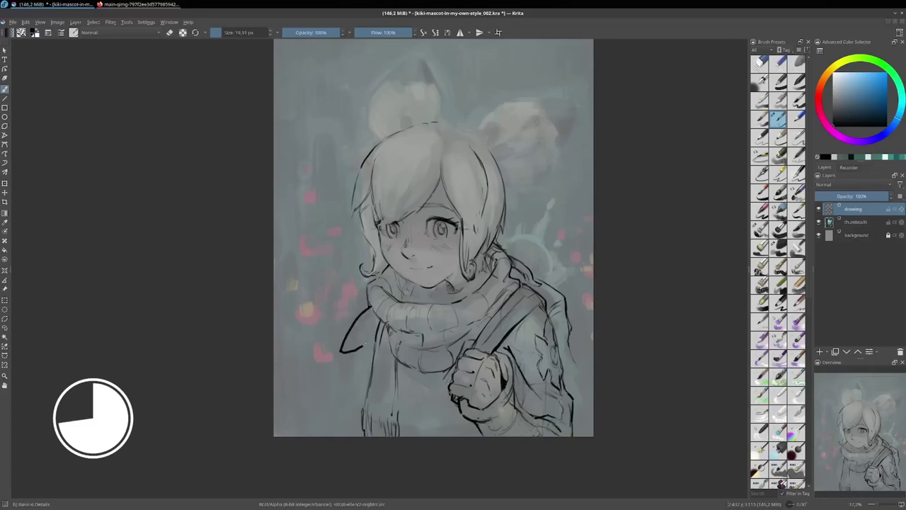
Add short lines on the sweater hem and knuckle lines on the fist.
drag(401, 380, 401, 401)
drag(435, 358, 446, 368)
drag(397, 403, 426, 418)
drag(447, 425, 470, 419)
drag(409, 370, 410, 435)
drag(460, 408, 462, 434)
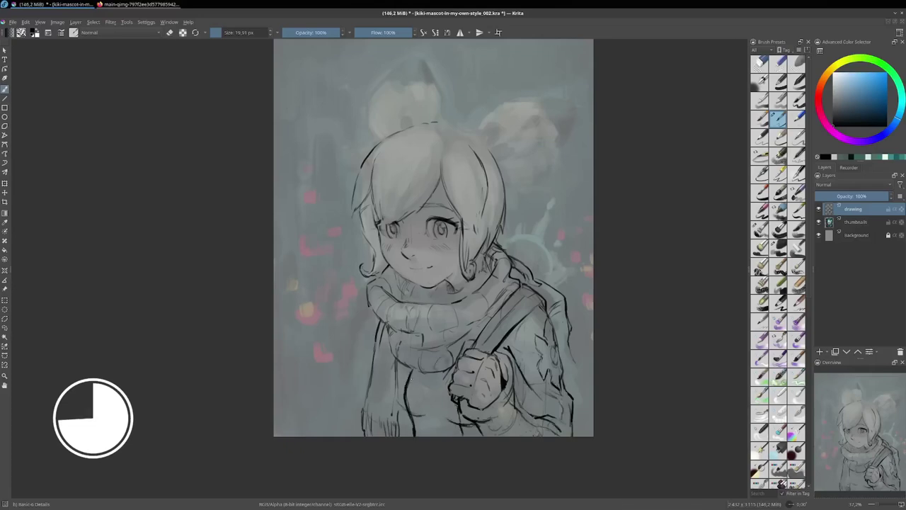
Ink the jacket's right shoulder and side, and sketch arrows rising from the shoulder.
drag(535, 315, 539, 337)
drag(555, 380, 550, 433)
mouse_move(535, 277)
mouse_down()
mouse_move(550, 288)
mouse_move(573, 286)
mouse_move(565, 244)
mouse_move(579, 283)
mouse_up()
drag(500, 241, 543, 213)
drag(507, 233, 531, 230)
drag(563, 268, 533, 276)
drag(573, 286, 575, 363)
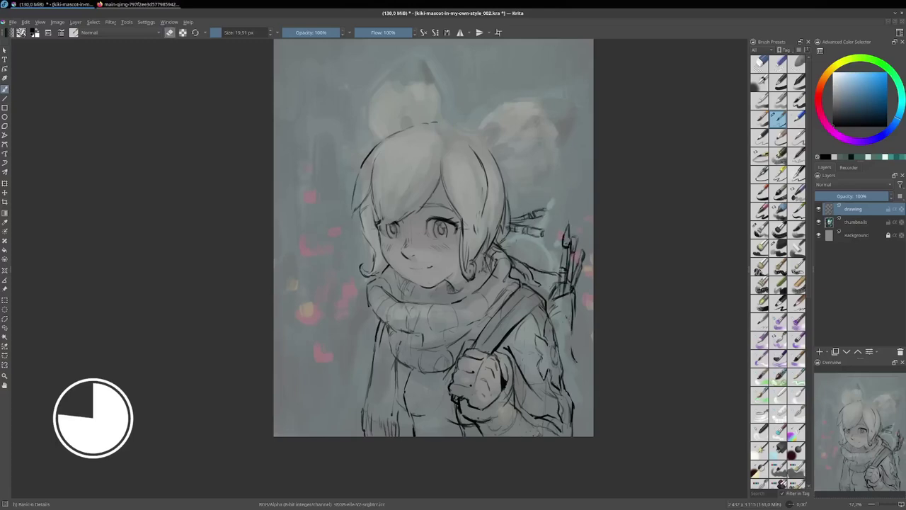
Rework the quiver and arrows on the shoulder, undoing a stray long curve.
key(e)
mouse_move(524, 262)
mouse_down()
mouse_move(559, 274)
mouse_move(576, 342)
mouse_up()
key(e)
key(e)
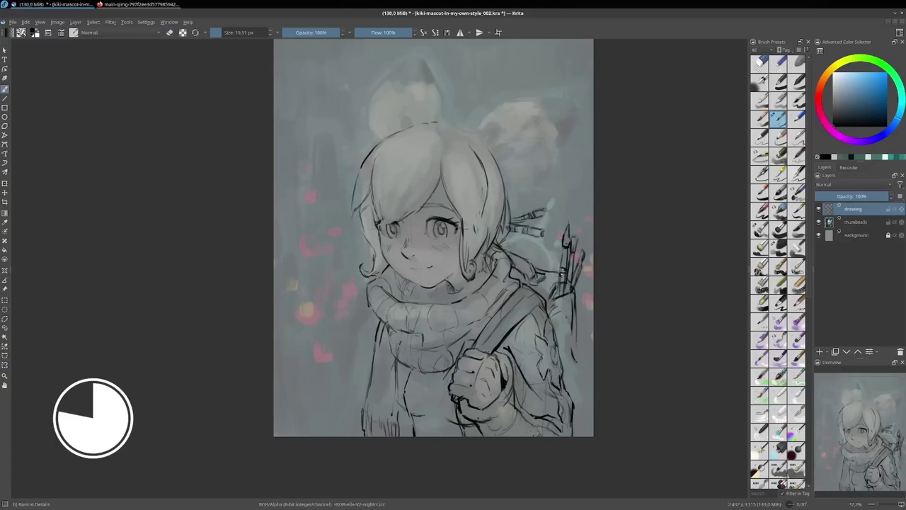
drag(570, 276, 579, 323)
drag(563, 234, 570, 354)
drag(468, 116, 609, 456)
key(ctrl+z)
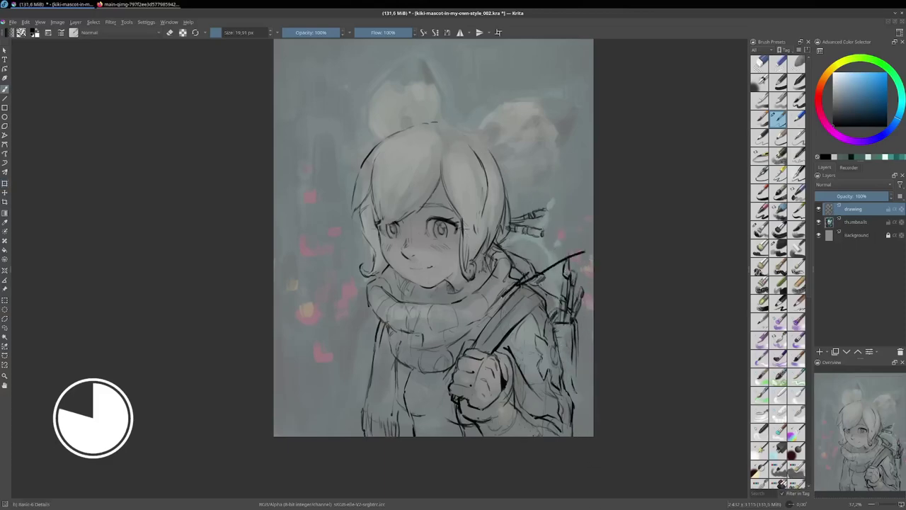
key(m)
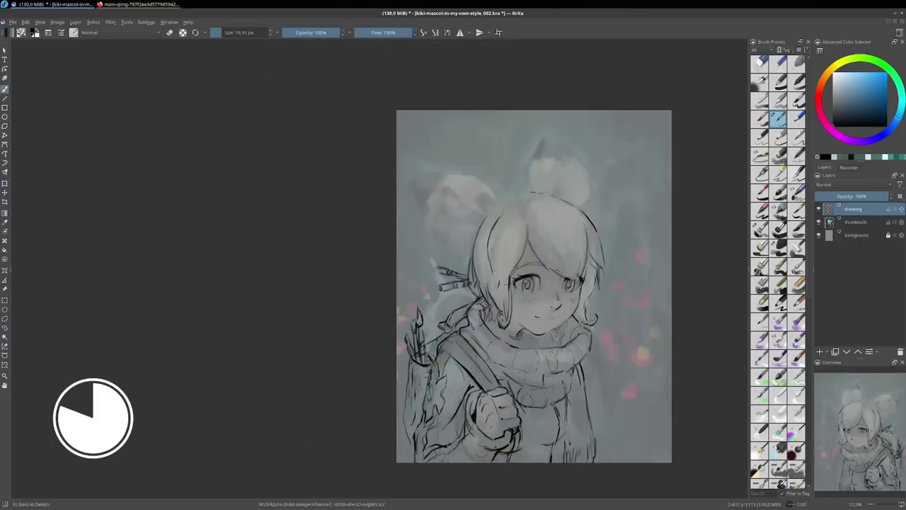
scroll(523, 224, up, 1)
key(m)
Sketch pointed left and right ears and refine the left hair edge.
drag(395, 208, 393, 241)
drag(388, 194, 393, 217)
drag(412, 199, 397, 224)
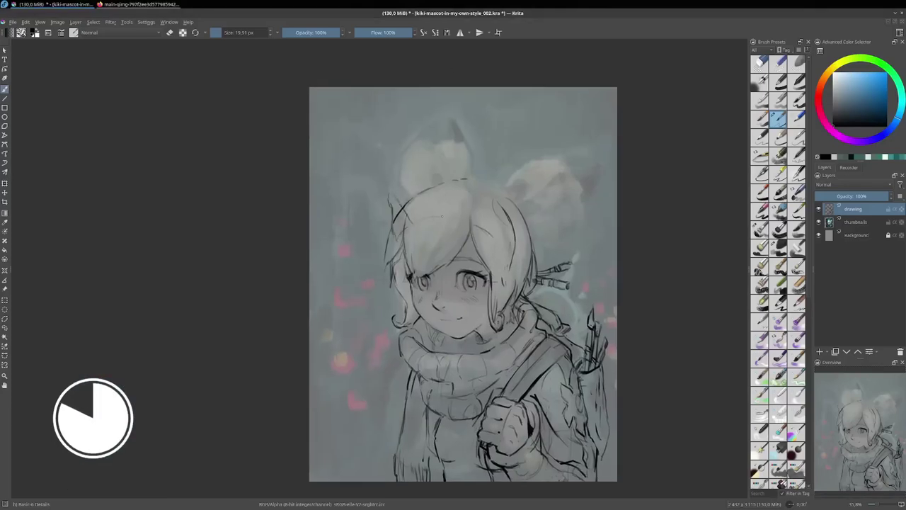
mouse_move(496, 191)
mouse_down()
mouse_move(504, 233)
mouse_move(494, 189)
mouse_up()
mouse_move(385, 194)
mouse_down()
mouse_move(406, 213)
mouse_move(405, 259)
mouse_up()
drag(398, 238, 391, 265)
drag(486, 211, 476, 257)
drag(501, 246, 510, 276)
mouse_move(496, 195)
mouse_down()
mouse_move(484, 217)
mouse_move(503, 259)
mouse_up()
Clean up the ears, redrawing the left ear larger and the right ear taller with inner swirls.
key(e)
key(e)
drag(486, 228, 506, 269)
key(e)
key(e)
drag(391, 234, 387, 268)
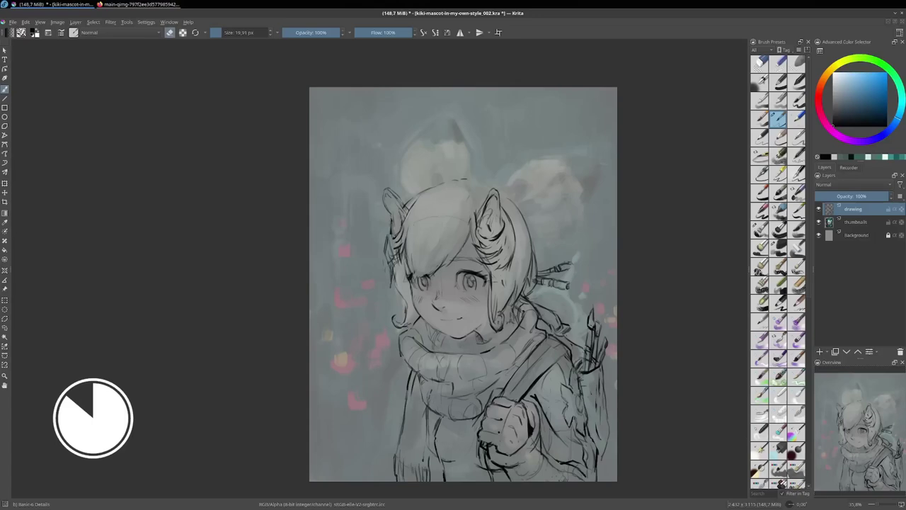
key(e)
mouse_move(414, 202)
mouse_down()
mouse_move(429, 194)
mouse_move(448, 114)
mouse_up()
key(ctrl+z)
mouse_move(388, 213)
mouse_down()
mouse_move(404, 205)
mouse_move(396, 227)
mouse_up()
key(e)
key(e)
drag(482, 213, 508, 182)
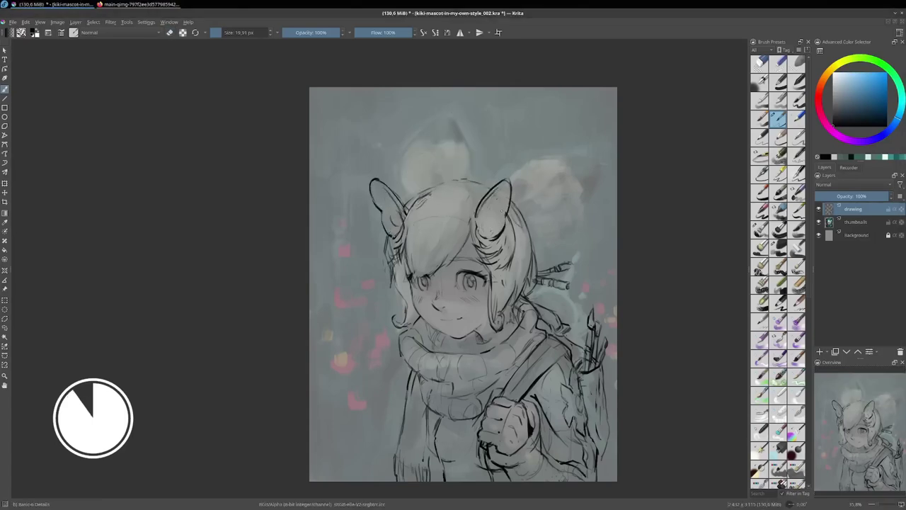
drag(483, 227, 505, 188)
drag(411, 191, 433, 239)
Build up a big hair puff on the right of the head with a spiky tip.
drag(517, 234, 559, 213)
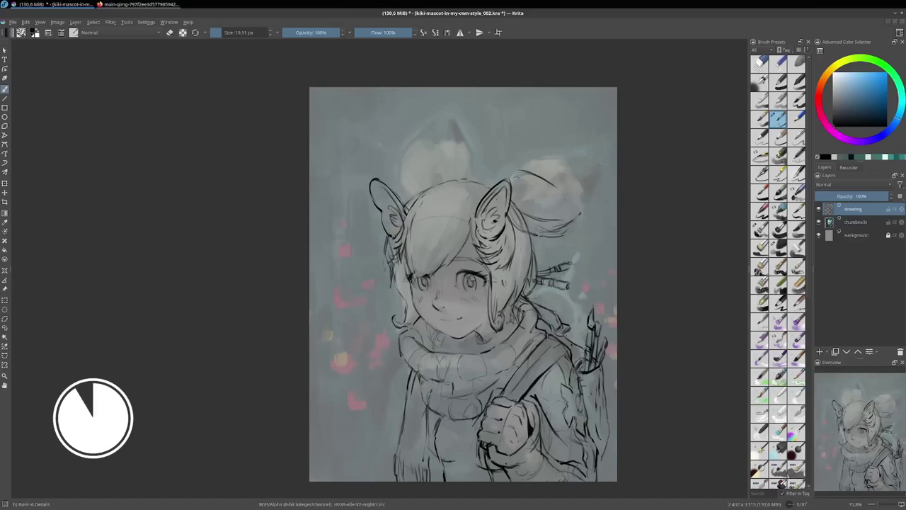
drag(510, 177, 566, 163)
drag(510, 156, 573, 233)
mouse_move(578, 159)
mouse_down()
mouse_move(595, 191)
mouse_move(582, 145)
mouse_move(595, 202)
mouse_up()
key(e)
mouse_move(509, 156)
mouse_down()
mouse_move(514, 195)
mouse_move(504, 181)
mouse_up()
key(e)
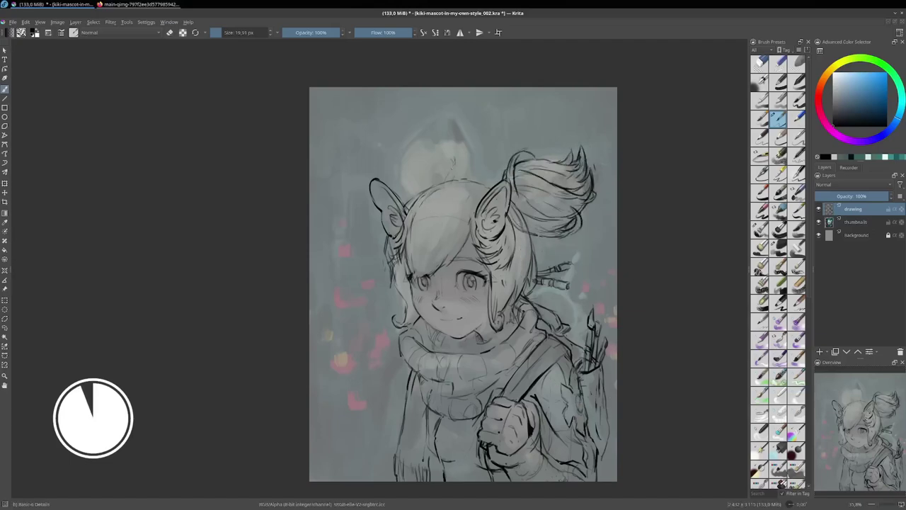
mouse_move(446, 134)
mouse_down()
mouse_move(393, 150)
mouse_move(368, 181)
mouse_up()
Refine the right hair puff and sketch a hair bun at the upper-left of the head.
key(m)
scroll(597, 197, down, 3)
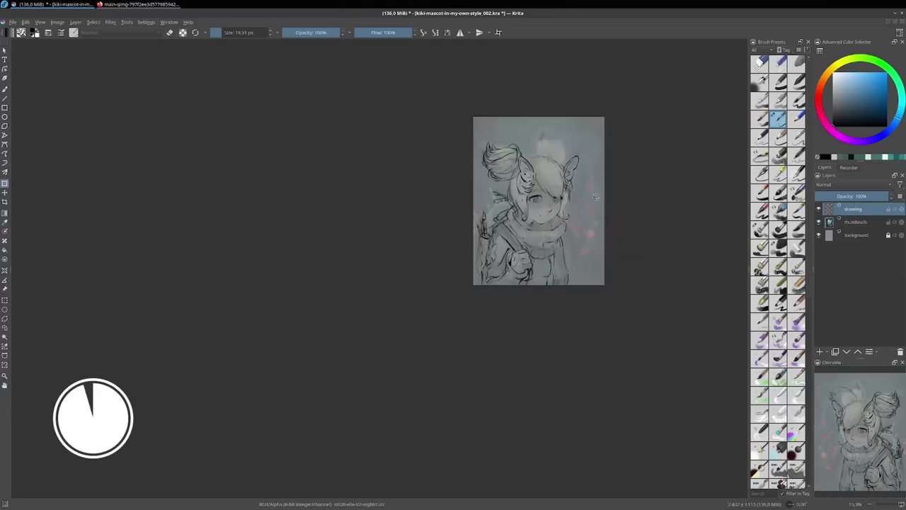
mouse_move(551, 157)
mouse_down()
mouse_move(577, 145)
mouse_move(514, 152)
mouse_move(593, 170)
mouse_up()
key(e)
key(e)
key(e)
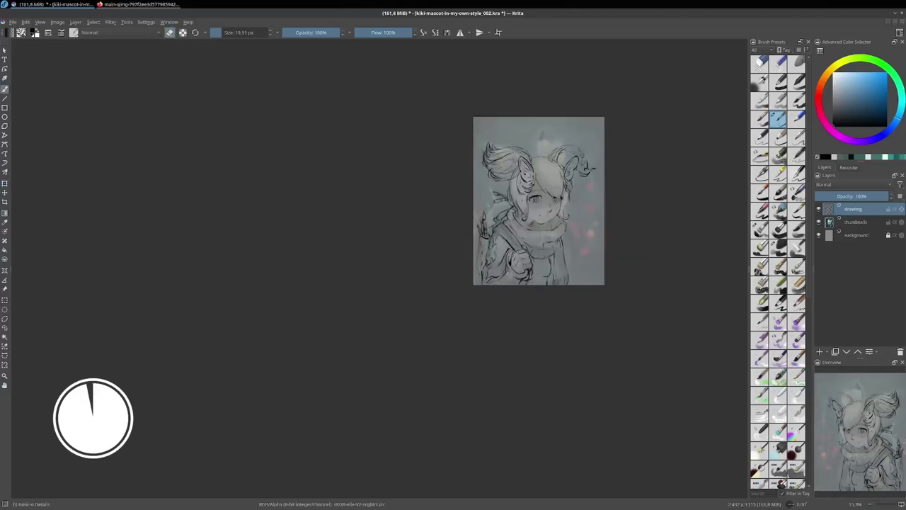
key(e)
scroll(565, 169, up, 2)
mouse_move(495, 166)
mouse_down()
mouse_move(436, 138)
mouse_move(489, 192)
mouse_up()
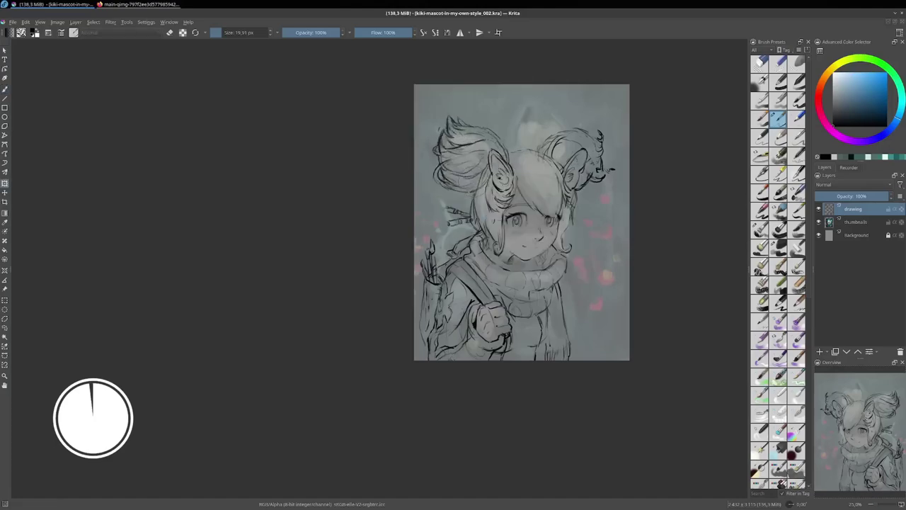
mouse_move(433, 120)
mouse_down()
mouse_move(471, 189)
mouse_move(496, 183)
mouse_up()
key(m)
Erase stray lines on the hand and darken the fist, hand and sleeve outlines.
key(e)
mouse_move(452, 234)
mouse_down()
mouse_move(451, 266)
mouse_move(492, 279)
mouse_up()
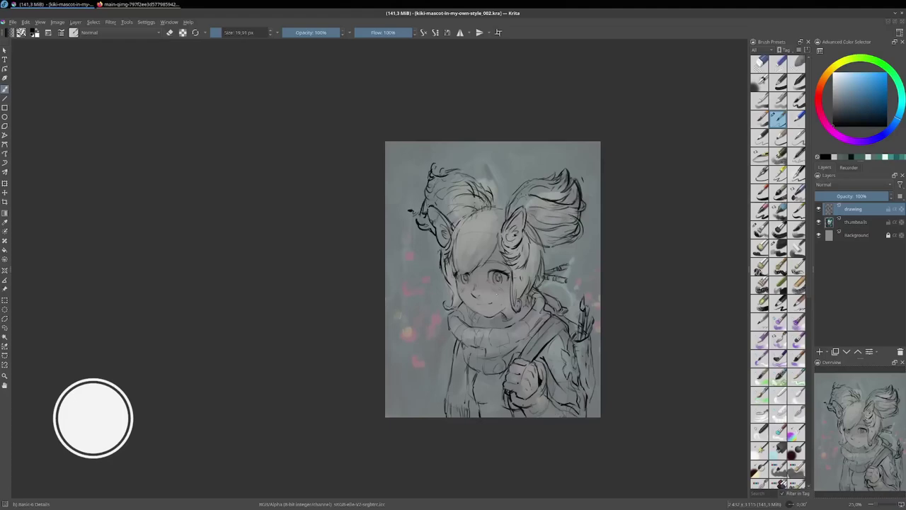
drag(552, 319, 538, 414)
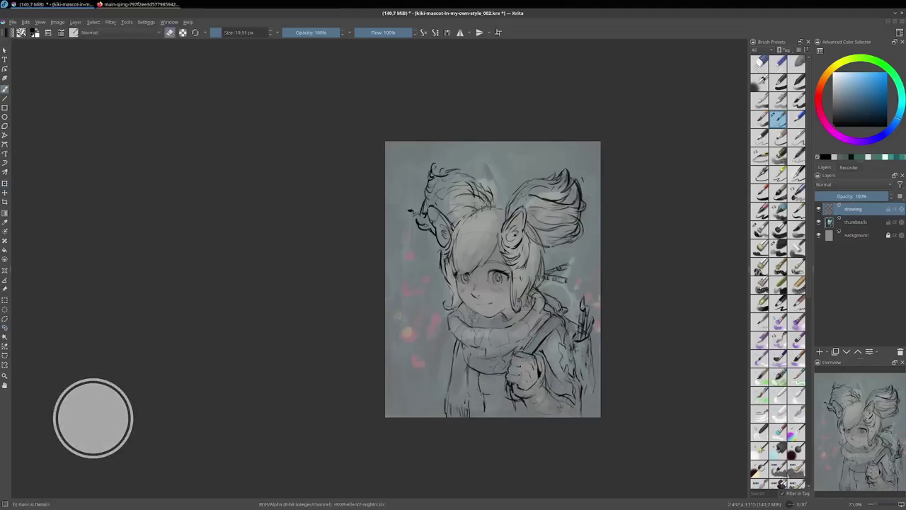
key(e)
mouse_move(514, 351)
mouse_down()
mouse_move(542, 379)
mouse_move(547, 404)
mouse_move(565, 398)
mouse_up()
drag(542, 350, 560, 383)
drag(483, 372, 489, 417)
drag(517, 390, 524, 416)
drag(524, 326, 540, 343)
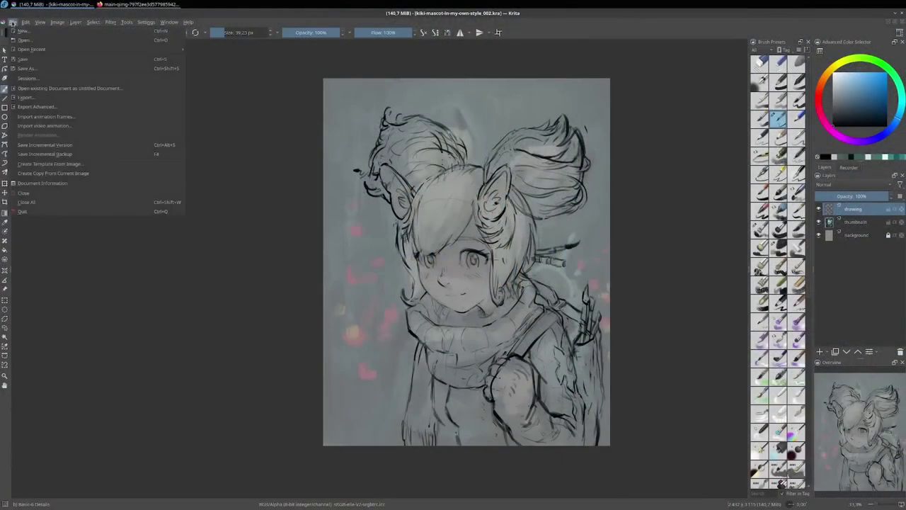
Save a new incremental version and raise the thumbnails colour layer to 100% opacity.
click(44, 145)
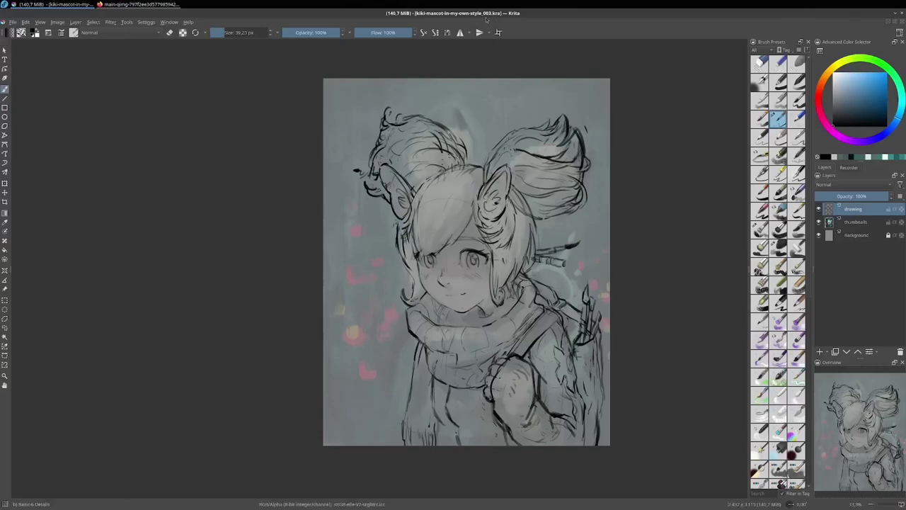
drag(485, 306, 490, 316)
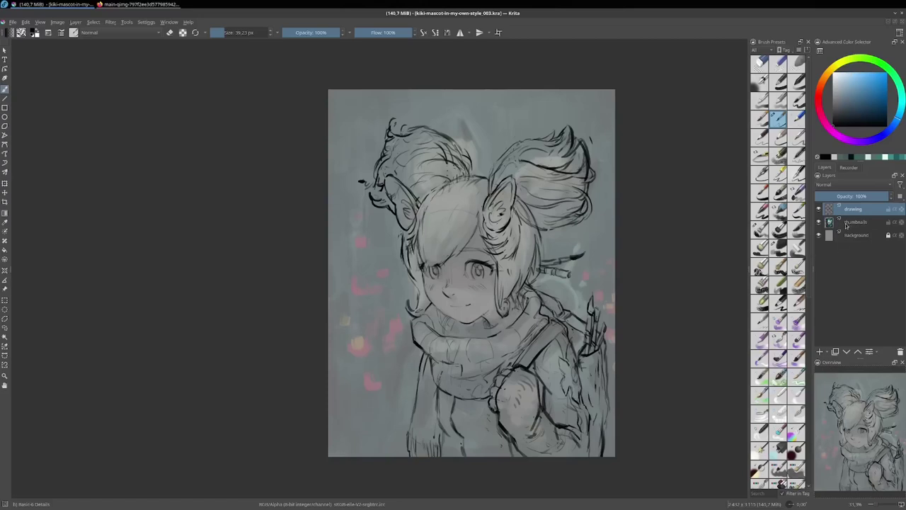
mouse_move(856, 221)
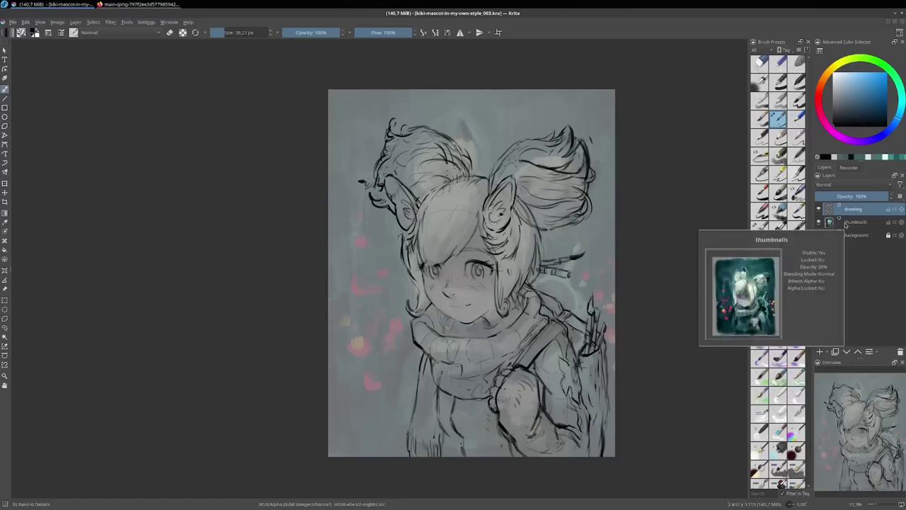
click(853, 221)
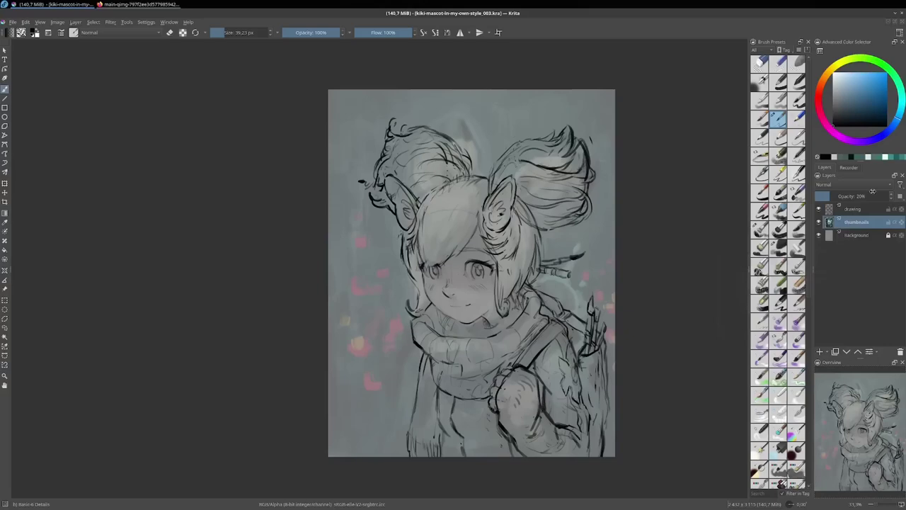
drag(826, 196, 889, 196)
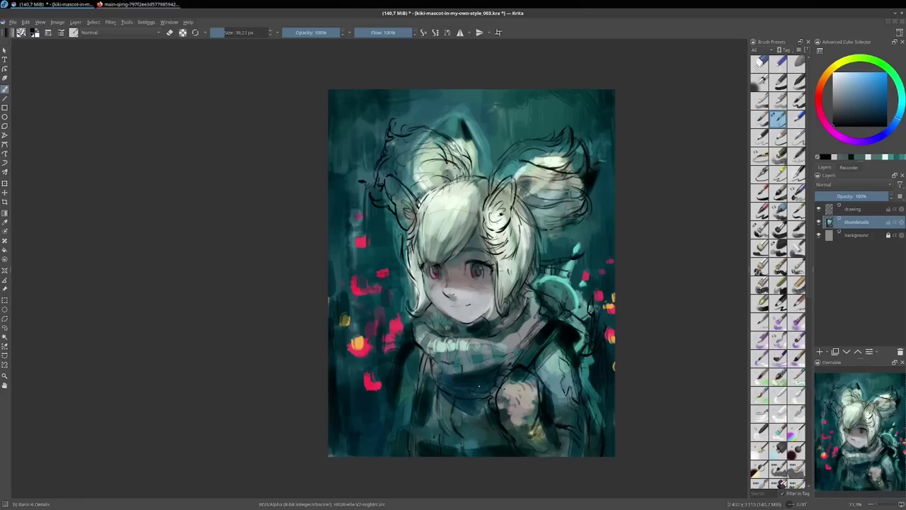
Zoom in and out to inspect the full-strength teal painting under the line art.
scroll(479, 386, up, 2)
scroll(496, 376, up, 2)
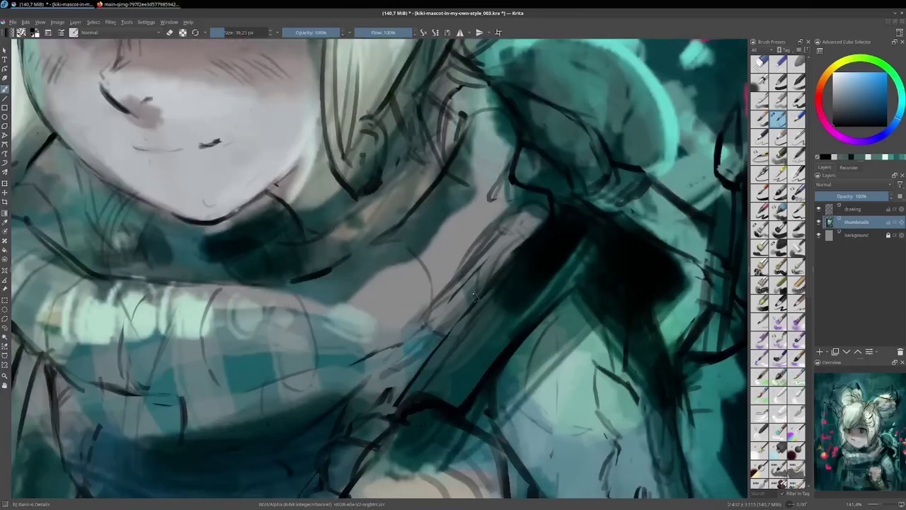
scroll(538, 241, up, 2)
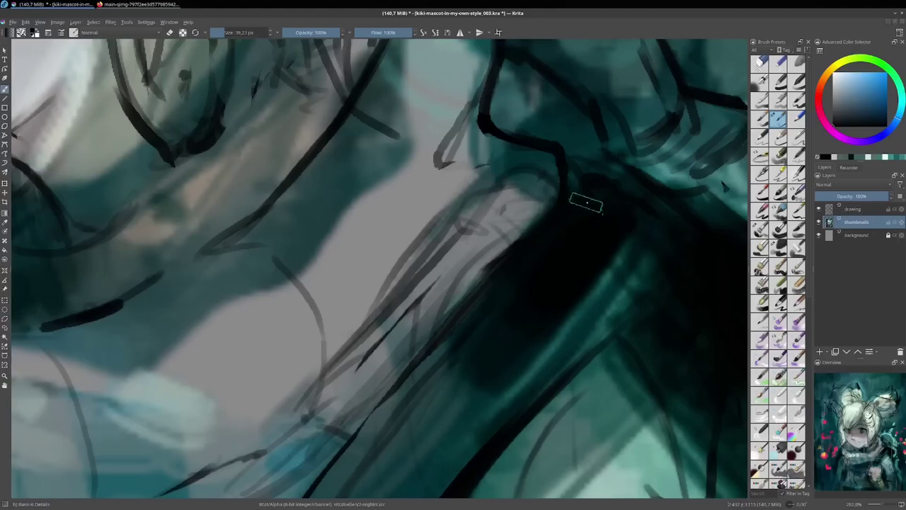
scroll(587, 203, down, 2)
scroll(496, 283, down, 2)
scroll(437, 315, down, 1)
scroll(437, 315, up, 1)
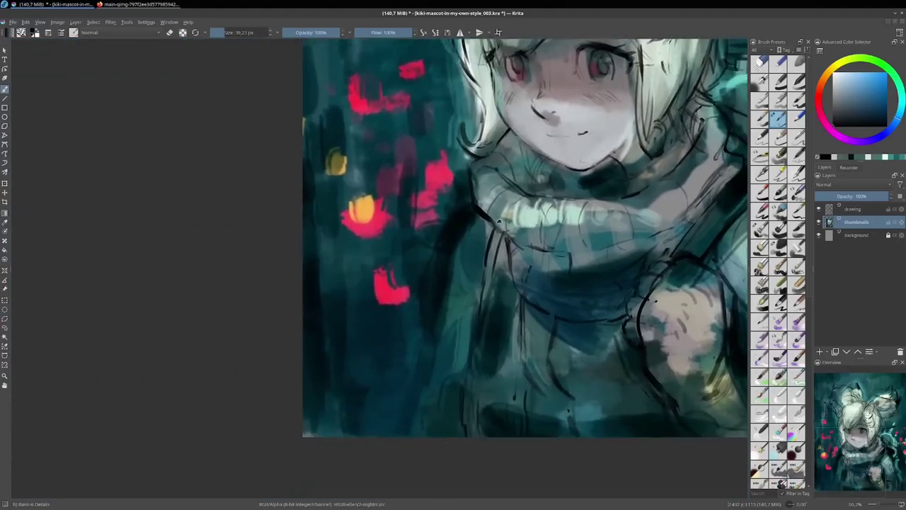
scroll(454, 269, up, 1)
scroll(471, 188, up, 2)
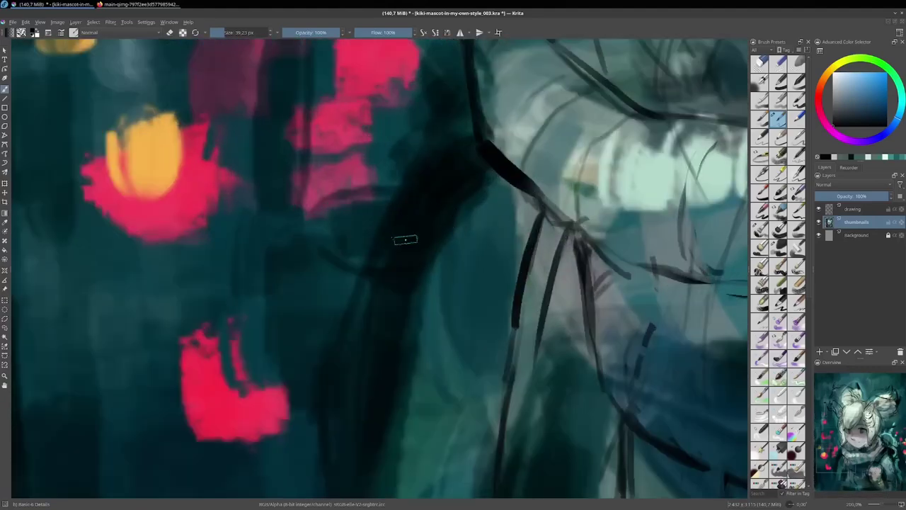
scroll(425, 241, down, 2)
scroll(461, 249, down, 2)
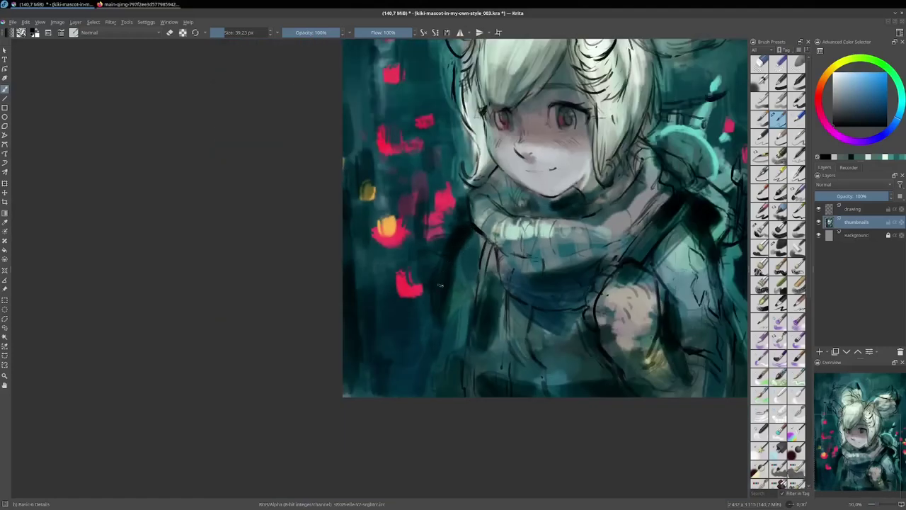
Pan and zoom the view to recentre the character.
drag(515, 352, 456, 328)
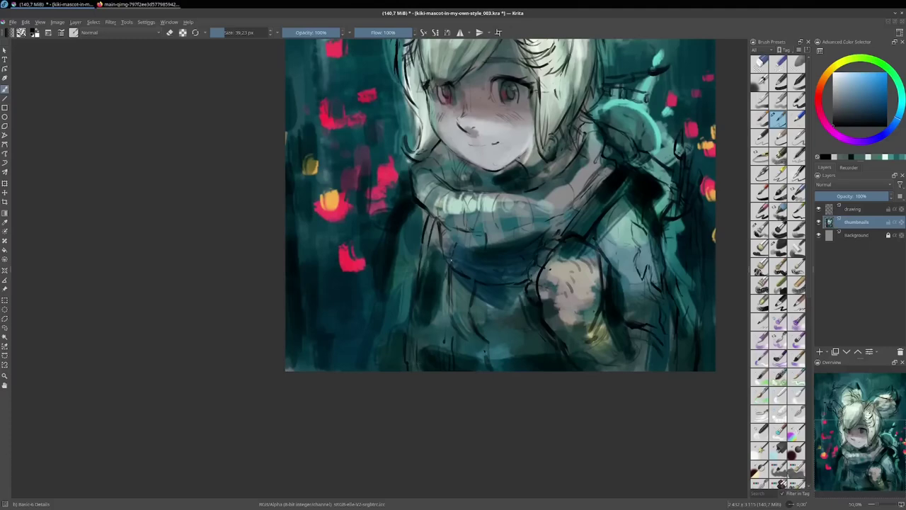
scroll(485, 271, down, 1)
drag(498, 257, 485, 333)
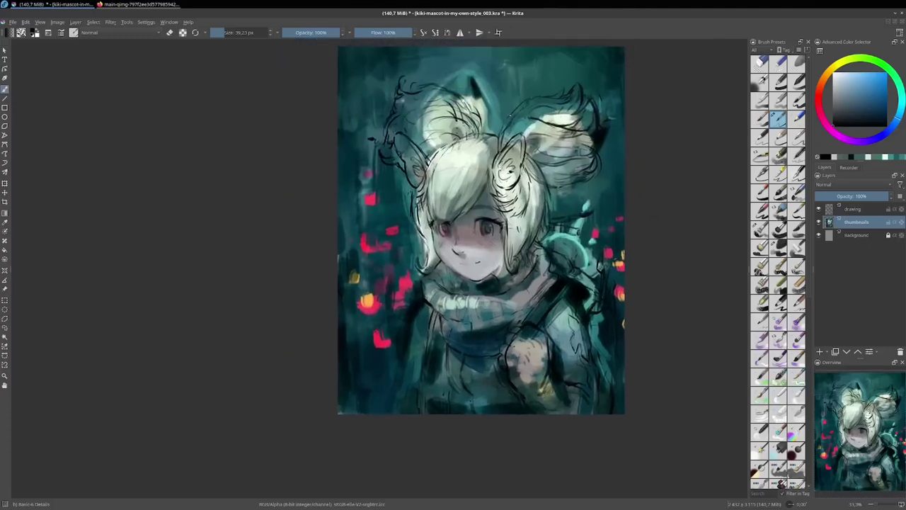
scroll(446, 229, up, 4)
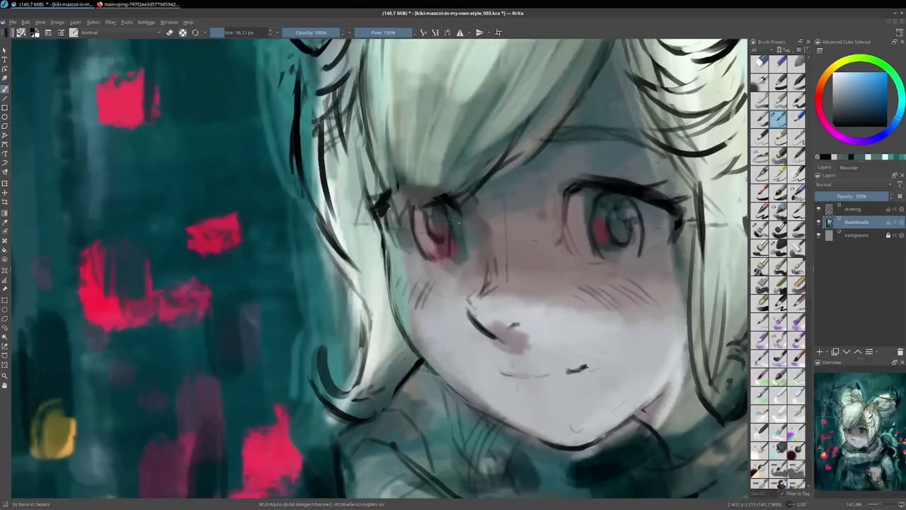
scroll(451, 260, down, 2)
scroll(460, 273, down, 2)
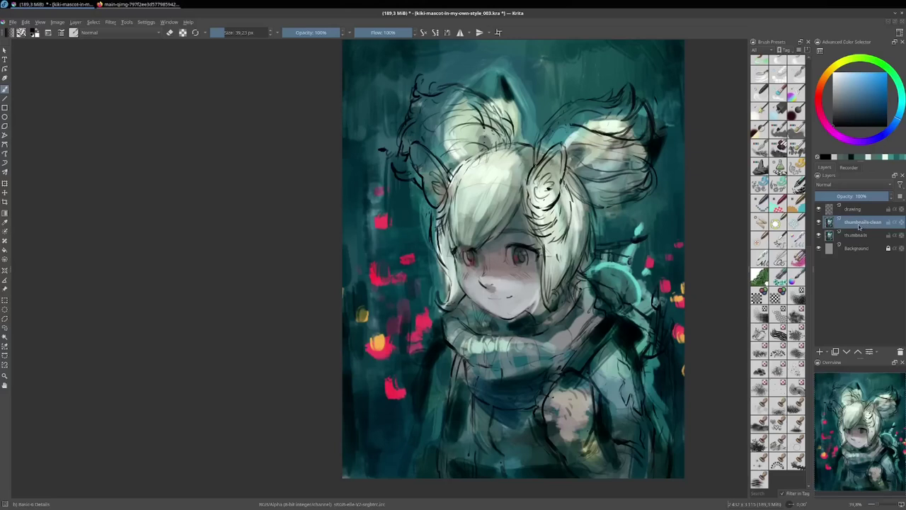
Add and rename a new white layer, setting its opacity to about 32%.
click(821, 352)
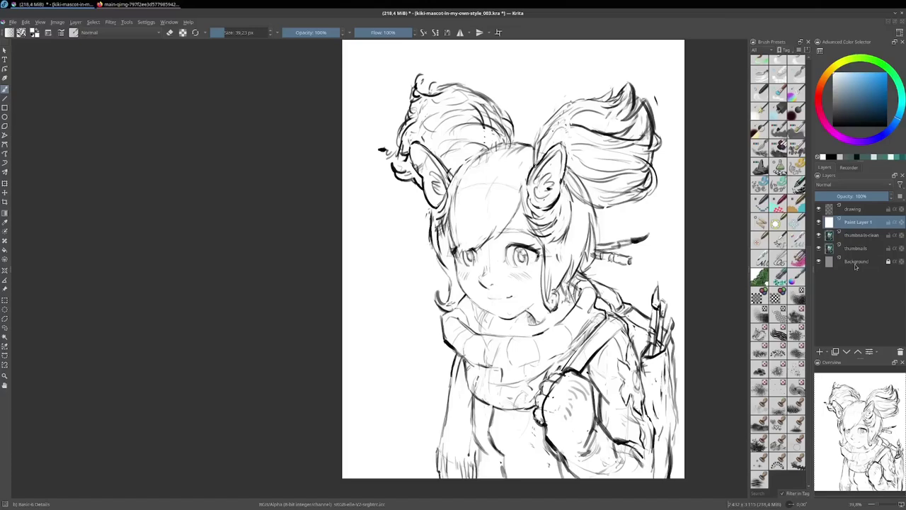
mouse_move(856, 261)
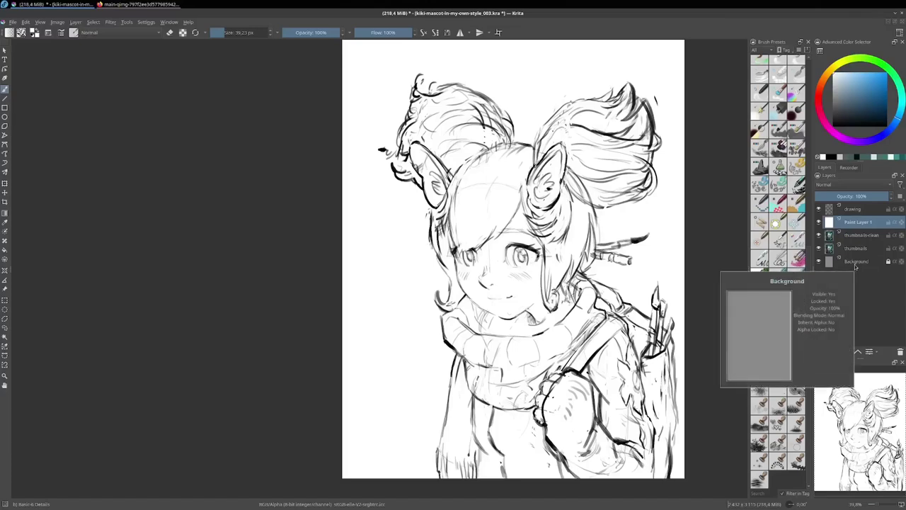
double_click(856, 222)
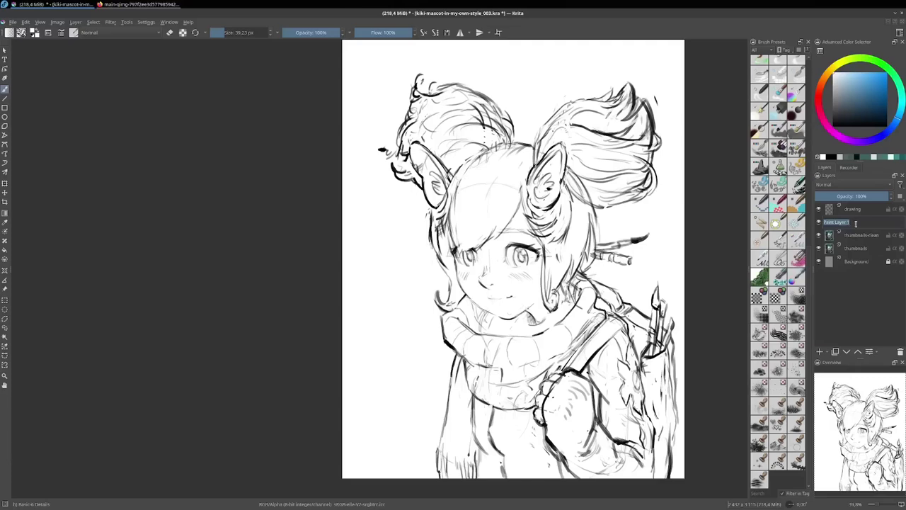
key(BackSpace)
key(Return)
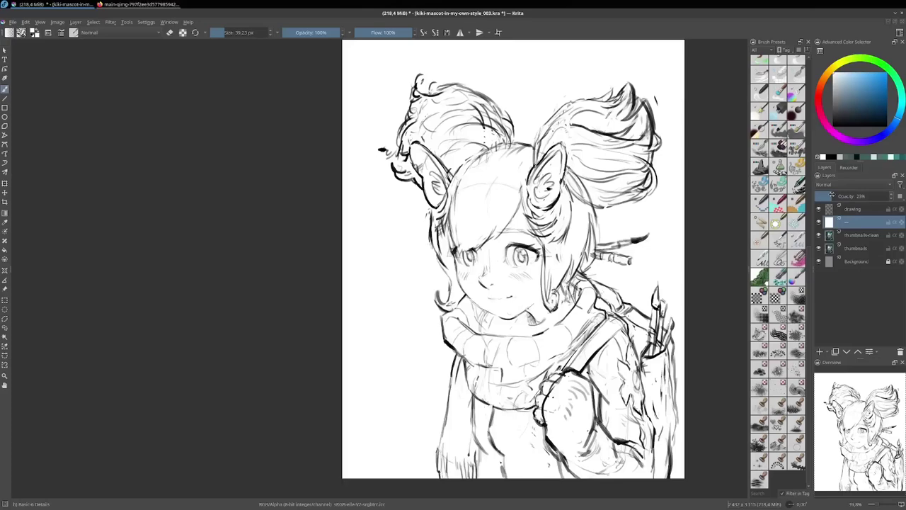
drag(858, 195, 838, 196)
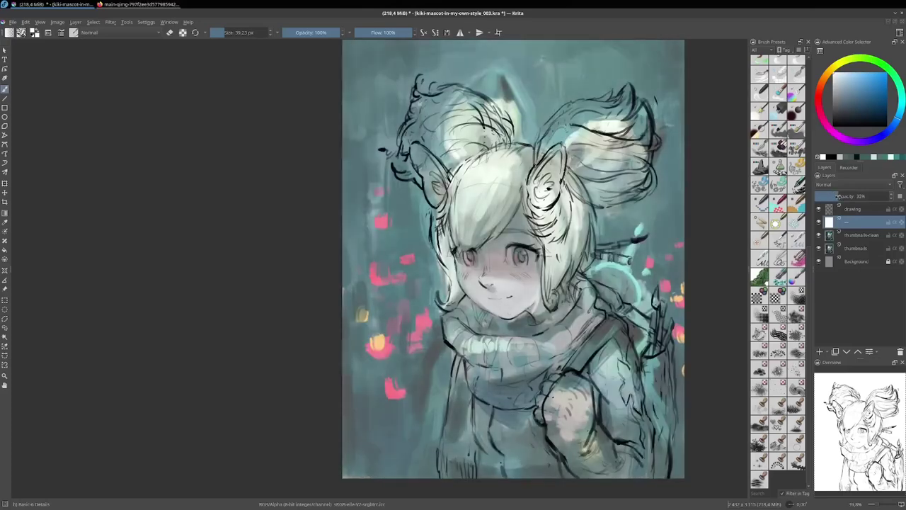
Toggle the white layer's visibility to compare, then select thumbnails-clean for painting.
click(855, 236)
click(844, 223)
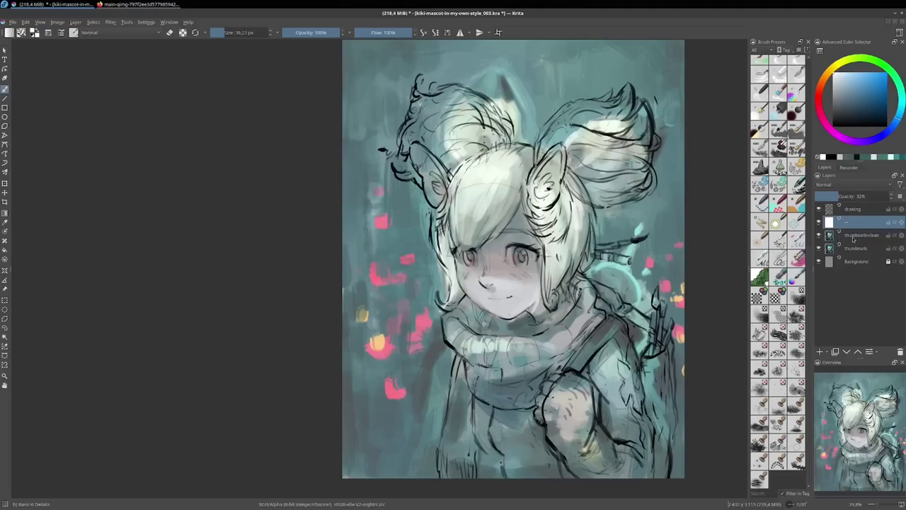
click(820, 223)
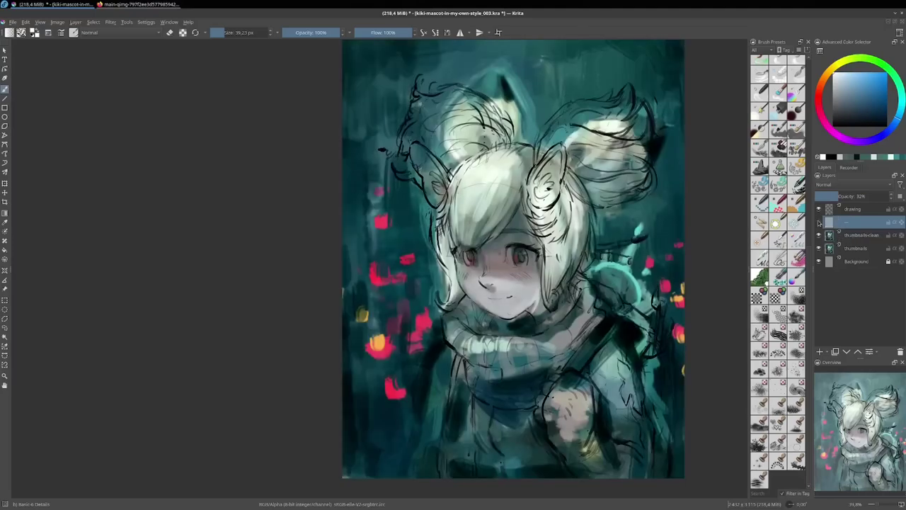
click(819, 222)
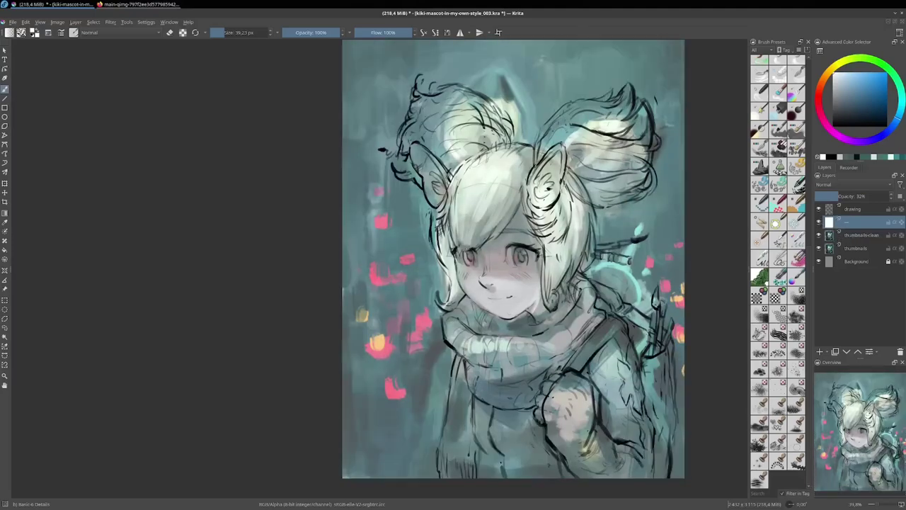
click(862, 236)
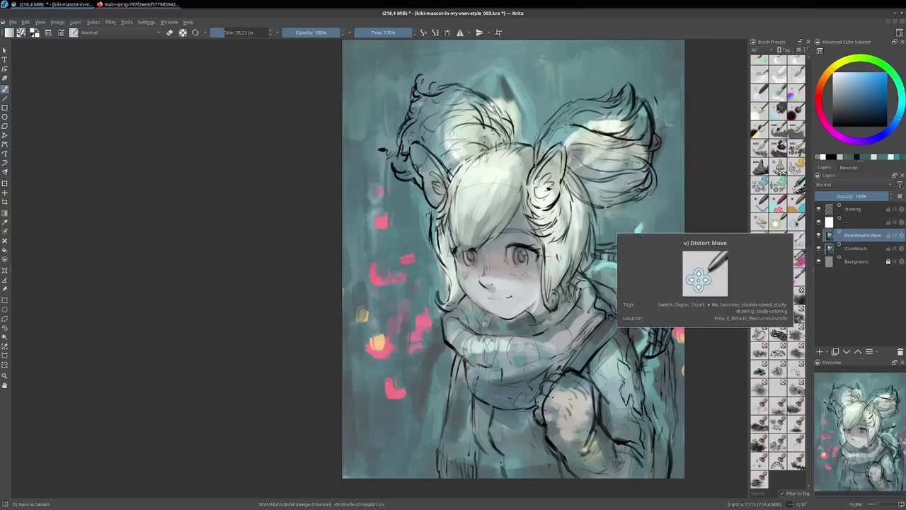
Smear the pink spots beside the face using the Distort Move brush at about 340 px.
click(796, 222)
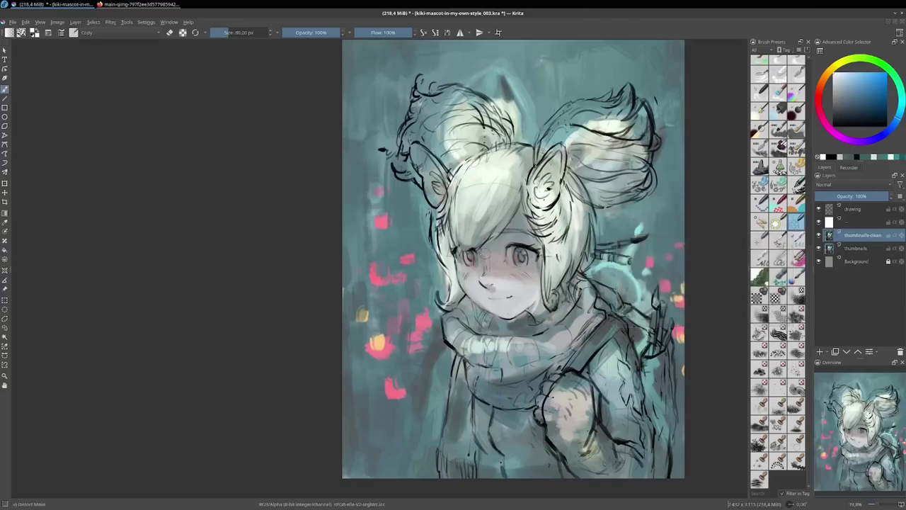
drag(408, 249, 454, 249)
drag(401, 258, 432, 340)
drag(389, 276, 443, 371)
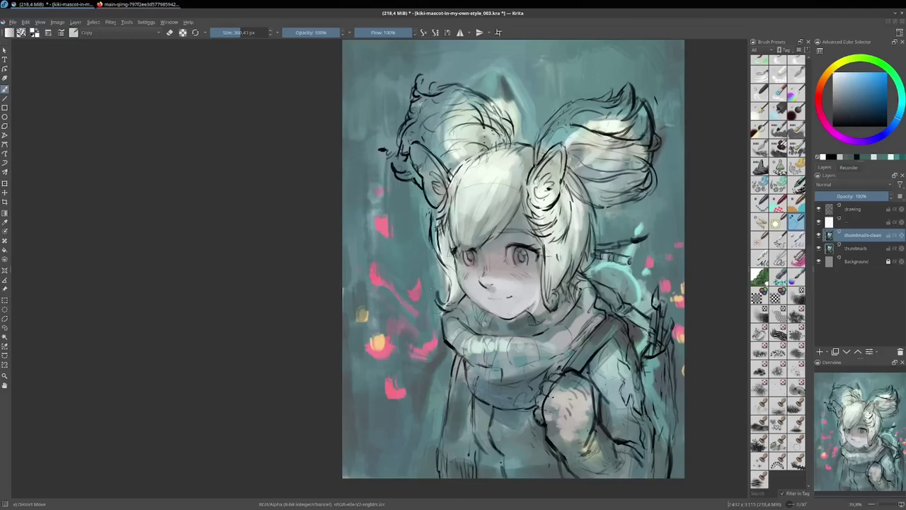
mouse_move(425, 290)
mouse_down()
mouse_move(454, 269)
mouse_move(488, 269)
mouse_move(425, 212)
mouse_move(439, 227)
mouse_up()
mouse_move(471, 273)
mouse_down()
mouse_move(496, 305)
mouse_move(528, 305)
mouse_up()
drag(502, 333, 522, 343)
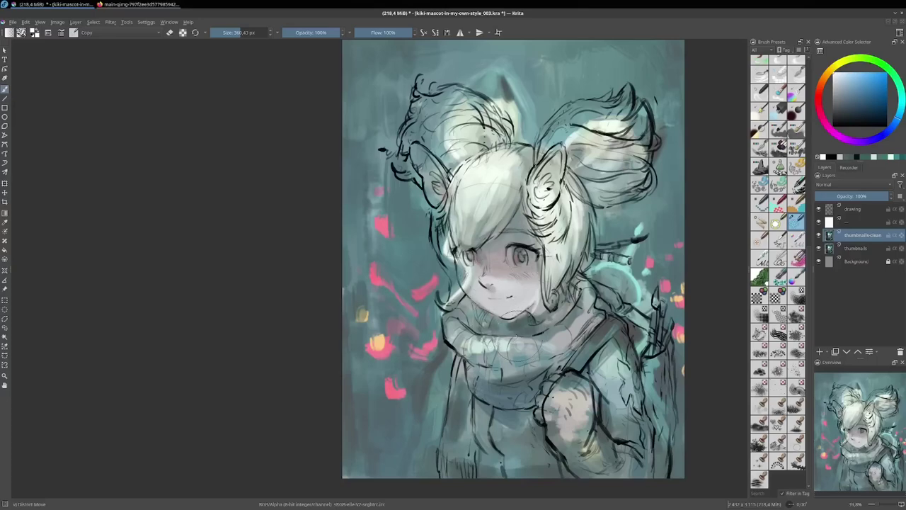
Pull the pink blobs into long curved swoops and an S-shaped line off the hair curl.
scroll(436, 280, up, 1)
scroll(435, 280, up, 6)
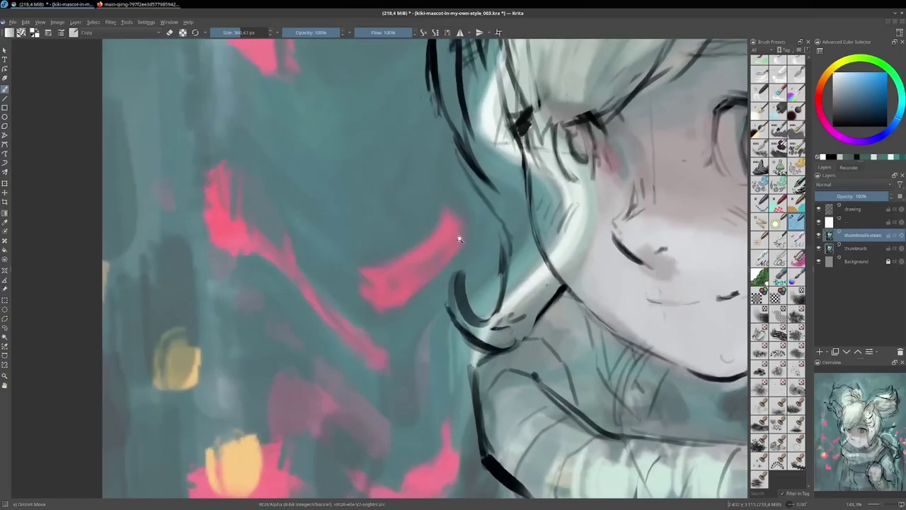
drag(442, 296, 424, 354)
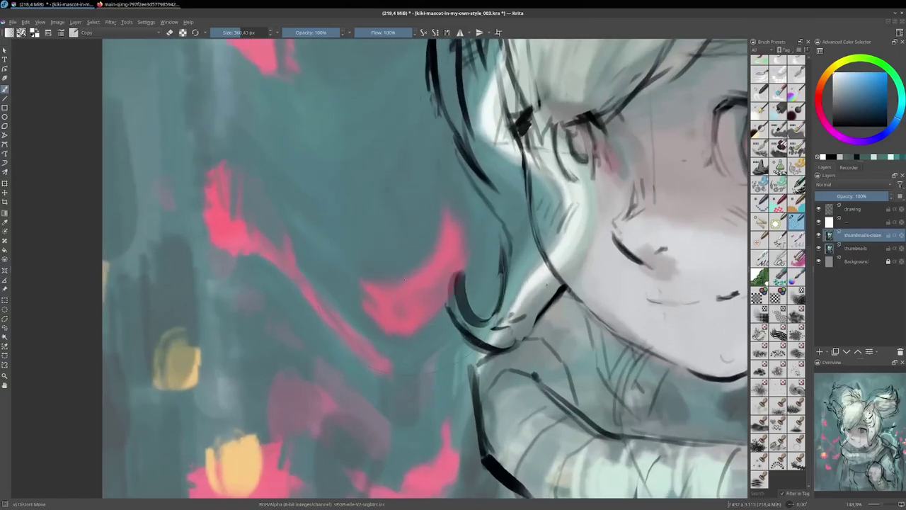
mouse_move(411, 284)
mouse_down()
mouse_move(432, 368)
mouse_move(446, 382)
mouse_up()
drag(489, 333, 436, 290)
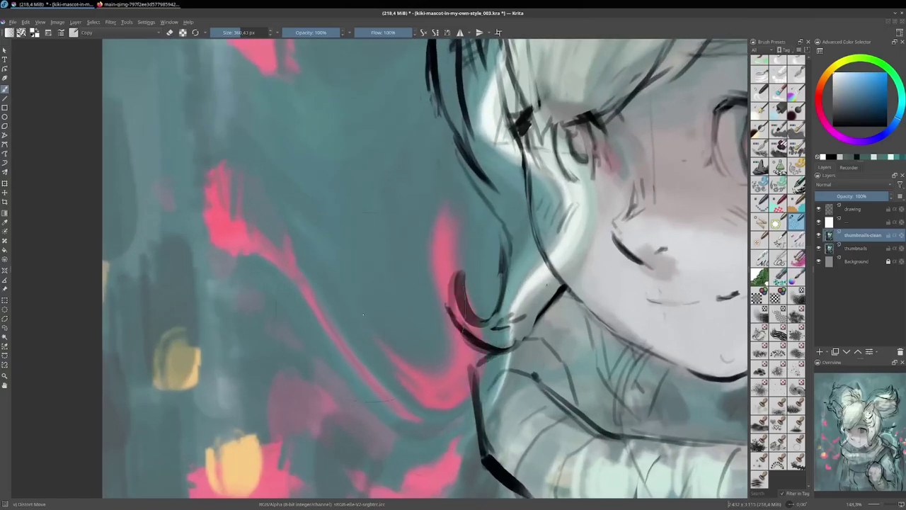
drag(354, 368, 298, 297)
drag(453, 312, 417, 269)
drag(397, 390, 281, 273)
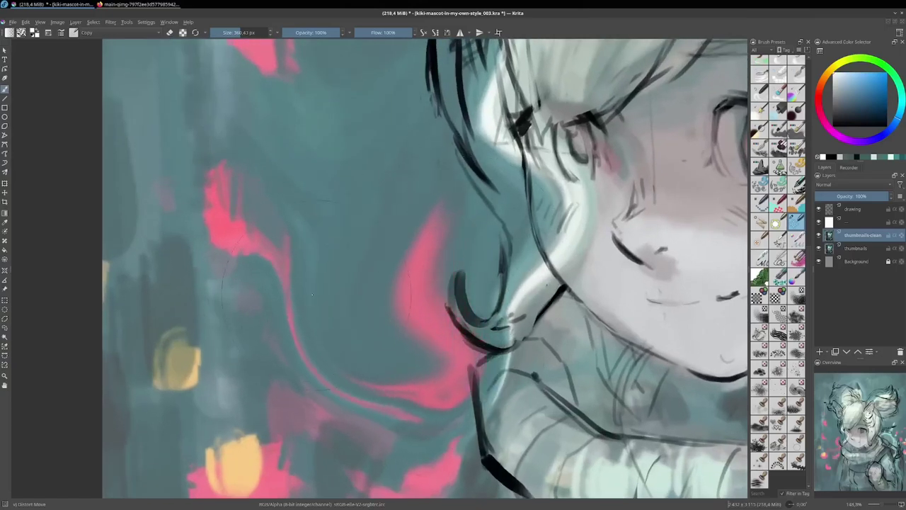
Push the remaining pink blobs sideways into the teal background.
mouse_move(214, 189)
mouse_down()
mouse_move(298, 201)
mouse_move(318, 180)
mouse_move(392, 206)
mouse_up()
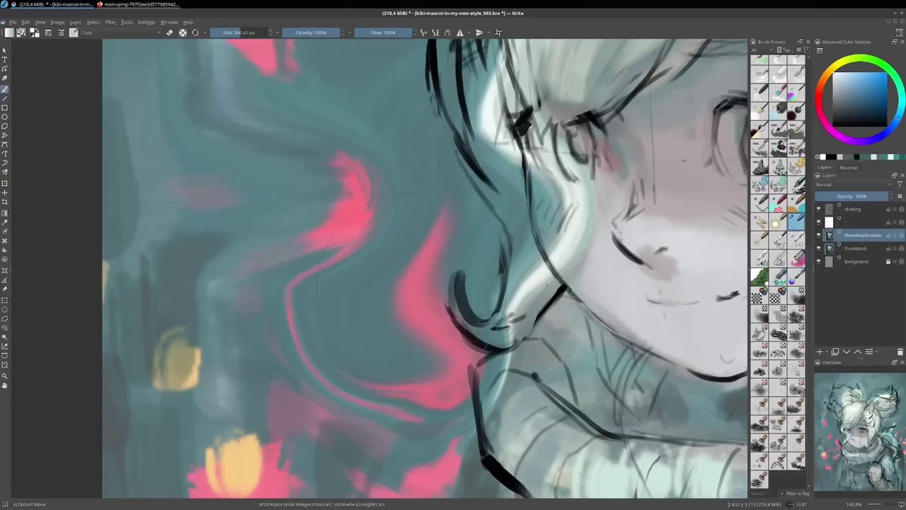
mouse_move(411, 286)
mouse_down()
mouse_move(311, 292)
mouse_move(410, 287)
mouse_up()
scroll(410, 287, down, 3)
scroll(425, 284, down, 3)
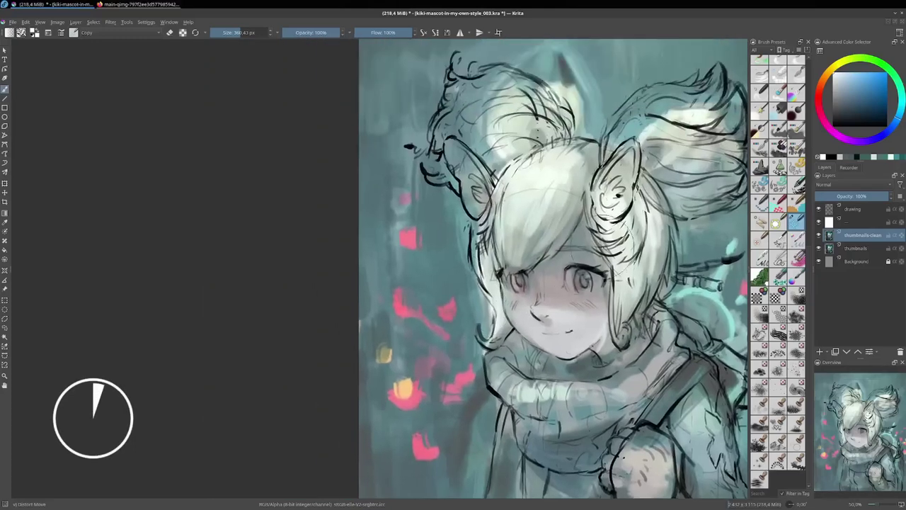
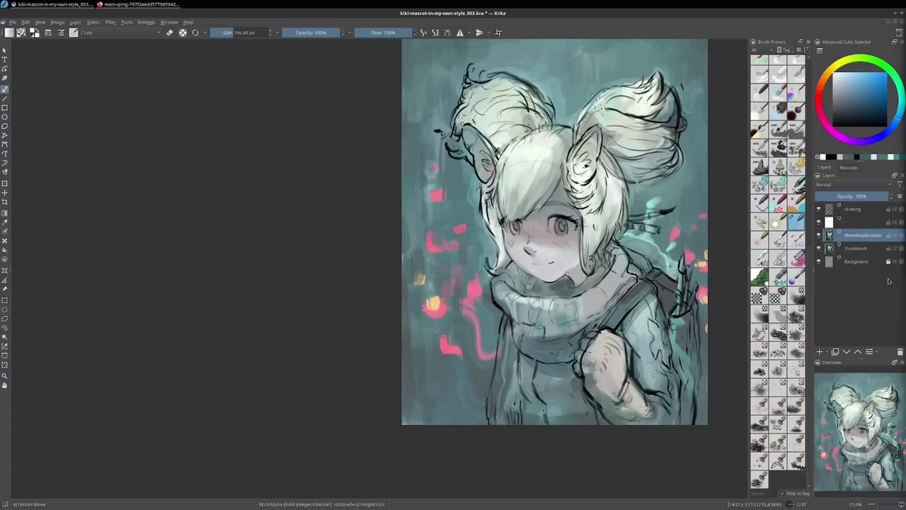
Compare with thumbnails-clean hidden, then fade the unnamed '_' layer above it to 0% opacity.
click(819, 236)
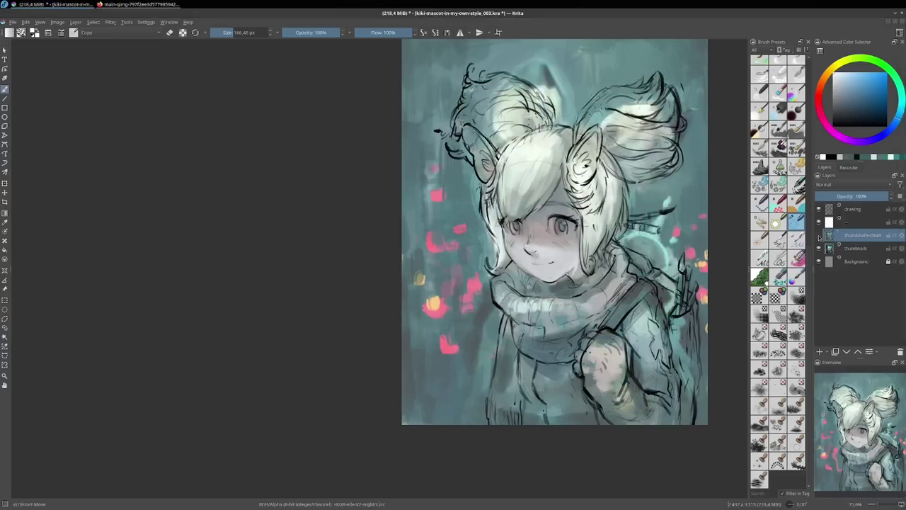
click(819, 236)
mouse_move(820, 236)
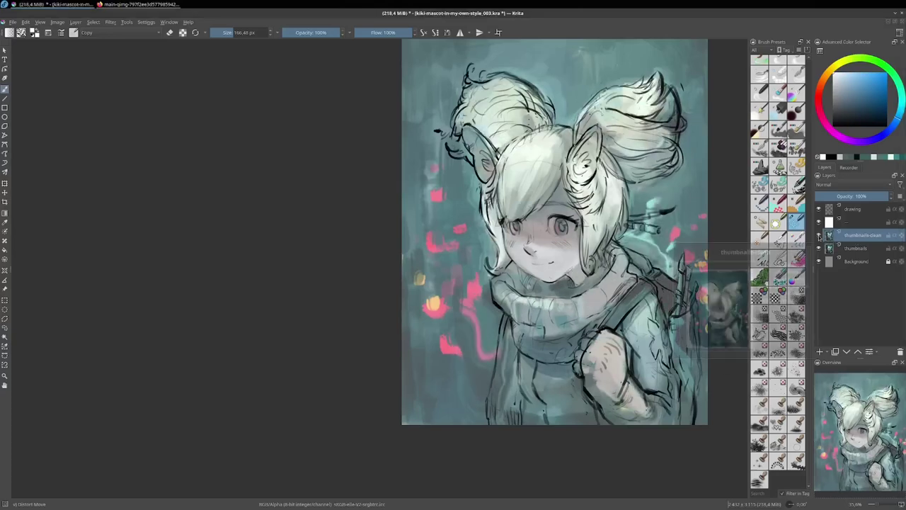
click(850, 222)
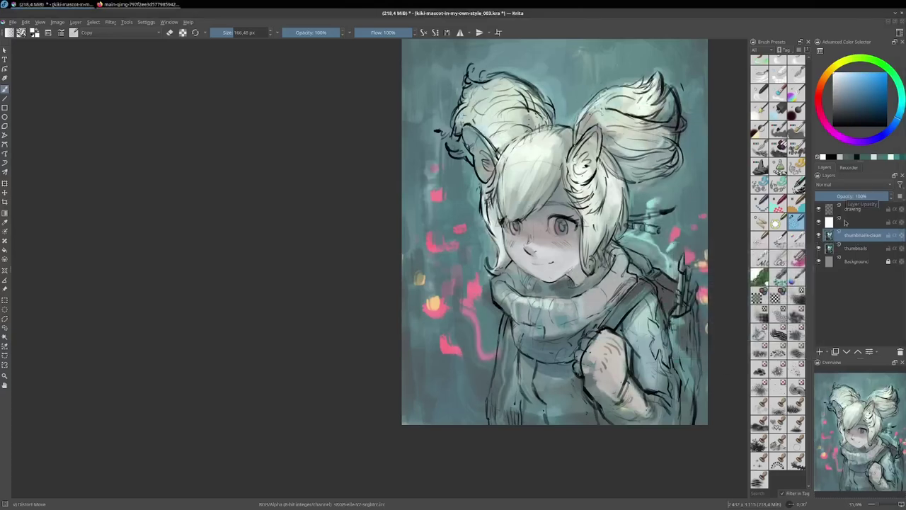
drag(839, 196, 735, 196)
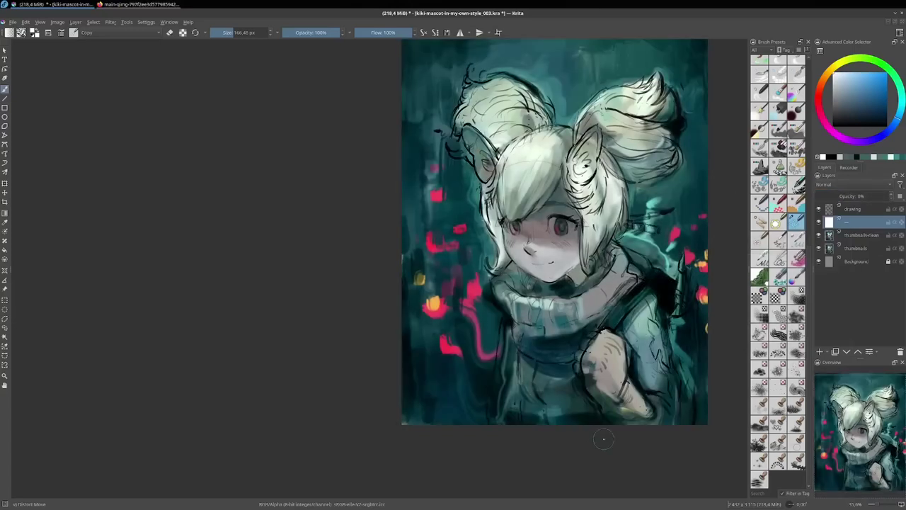
Toggle the drawing layer's line art on and off to compare, then select the drawing layer.
click(819, 209)
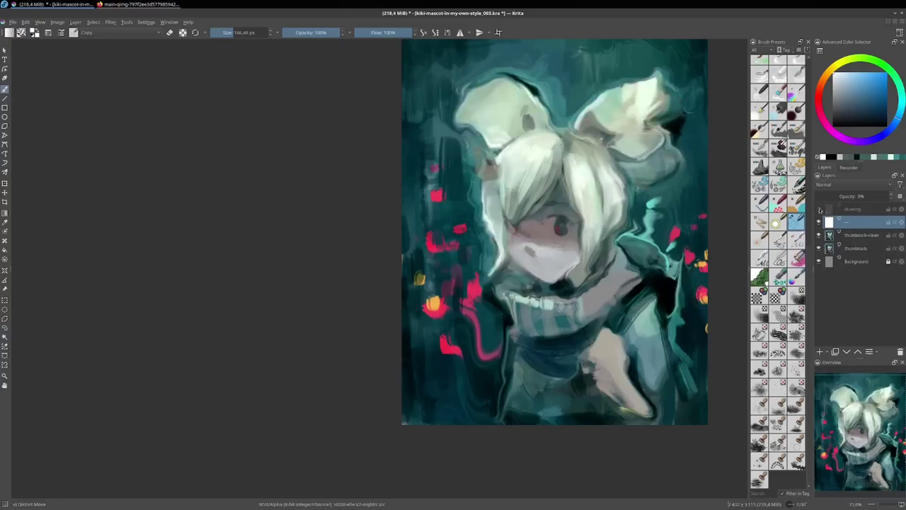
click(819, 209)
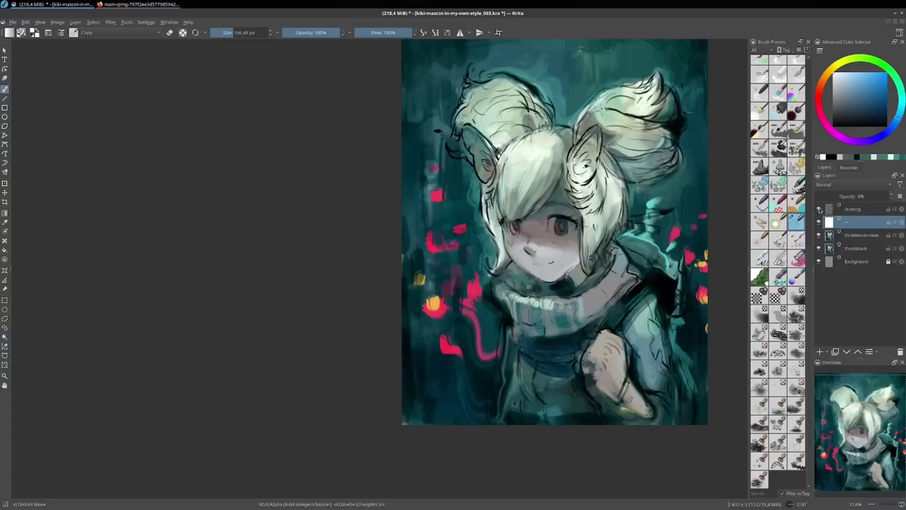
click(819, 210)
click(820, 210)
click(819, 210)
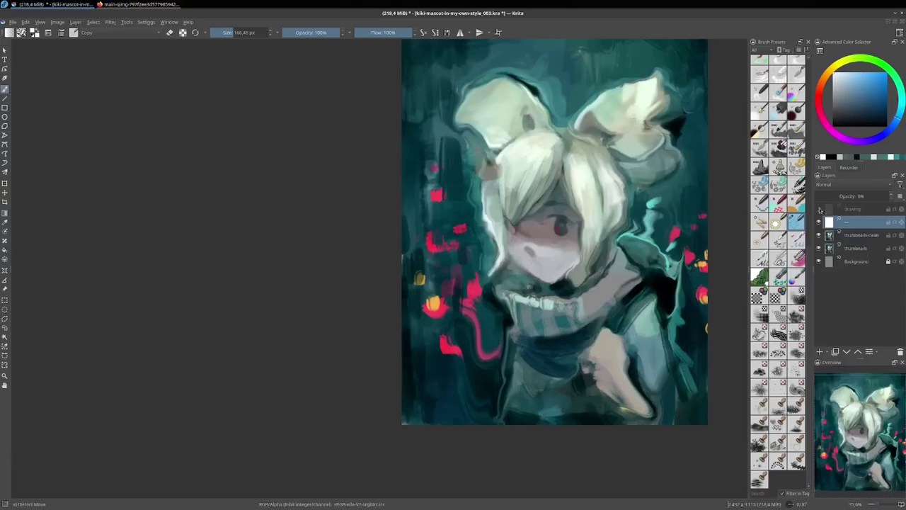
click(819, 210)
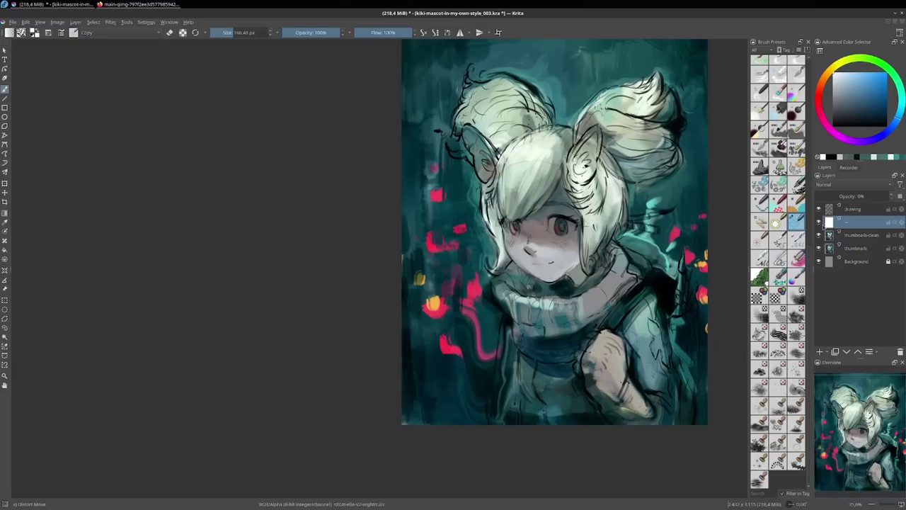
click(855, 209)
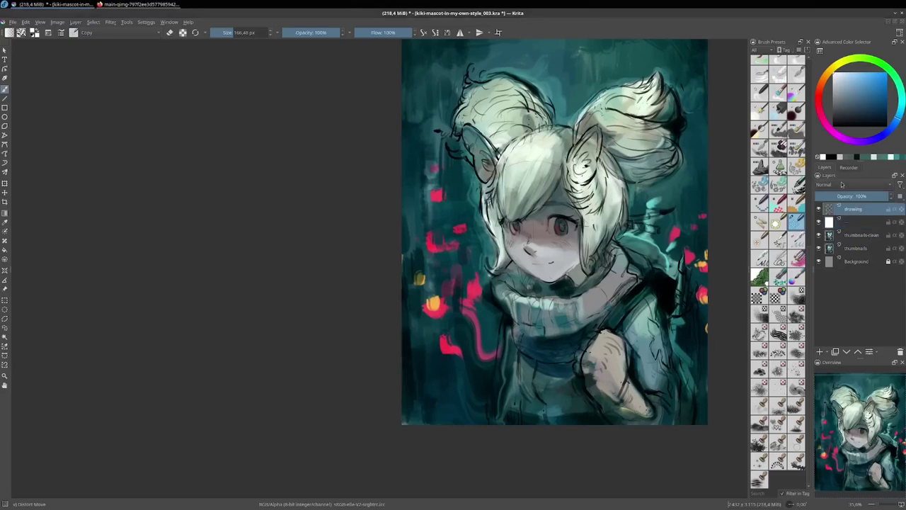
Change the drawing layer's blend mode from Normal to Grain Merge in the Layers docker.
click(833, 184)
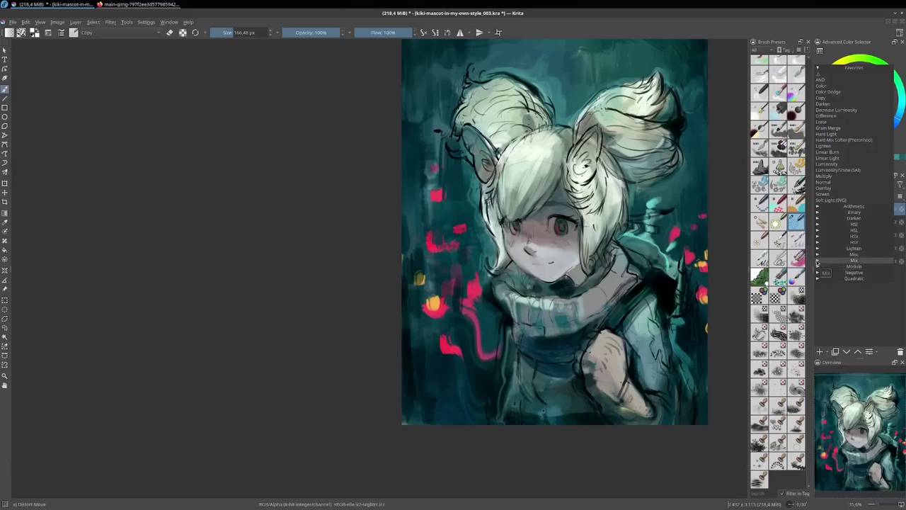
click(818, 261)
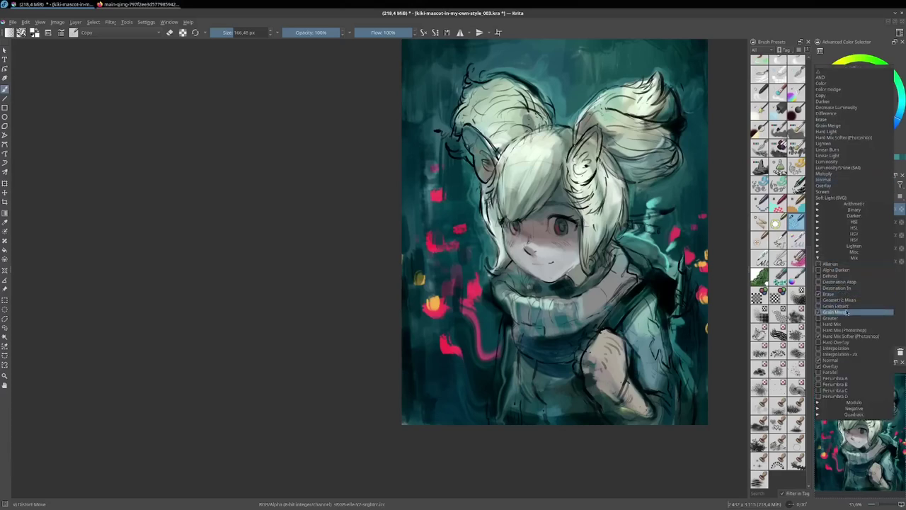
click(818, 259)
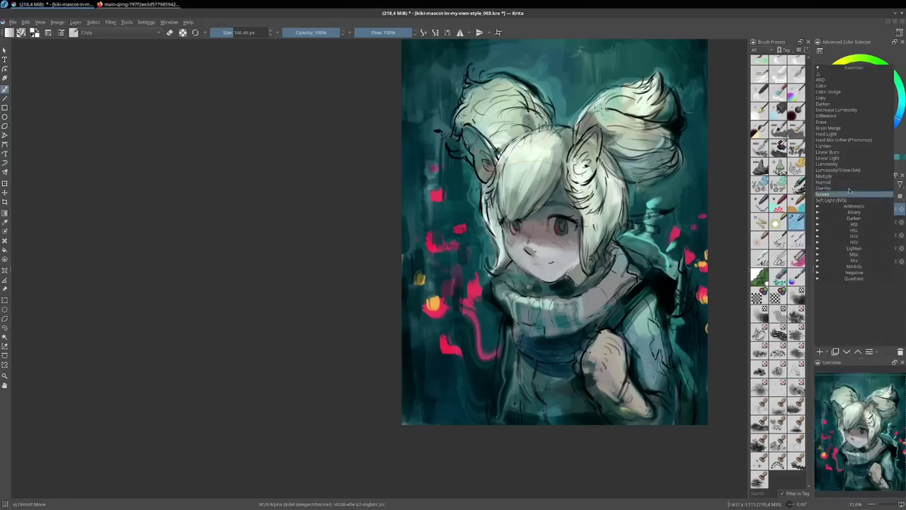
click(842, 131)
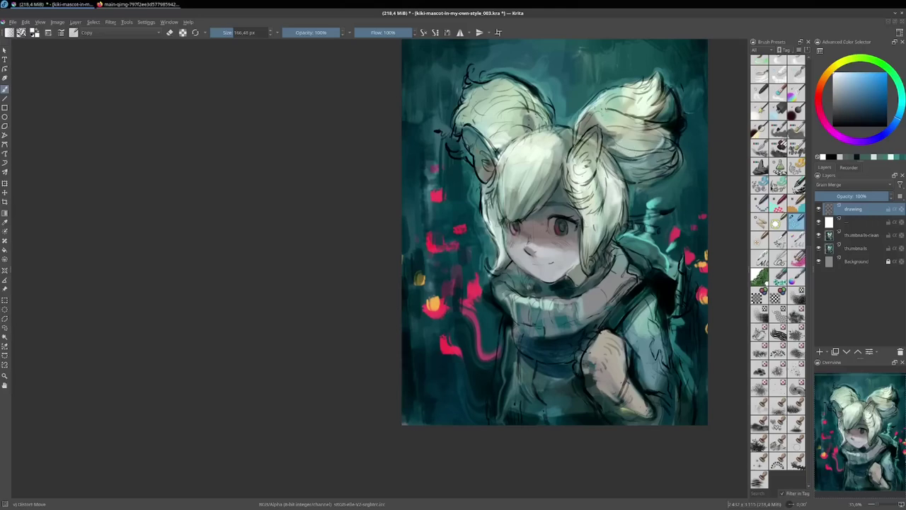
scroll(623, 124, up, 3)
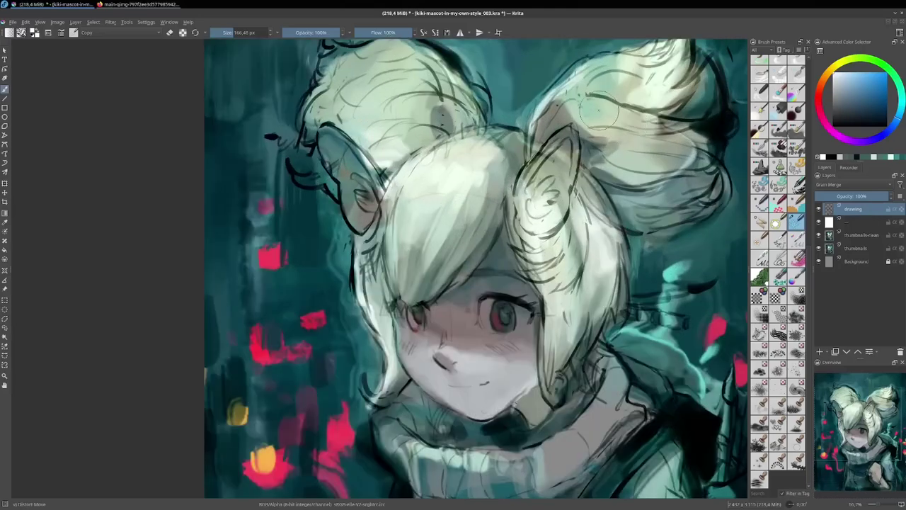
Paint a dark line over the right hair bun and reframe the view on the hair buns.
drag(597, 95, 647, 107)
key(minus)
key(minus)
key(plus)
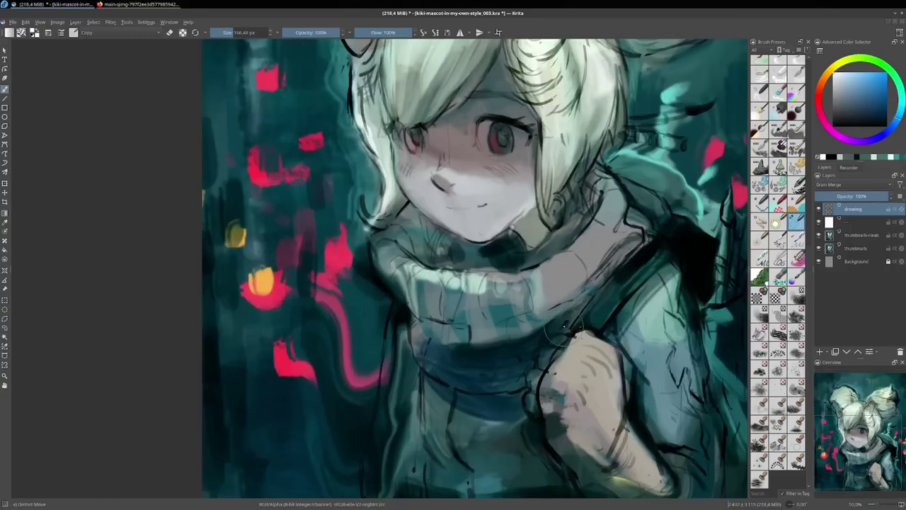
key(minus)
drag(579, 248, 607, 369)
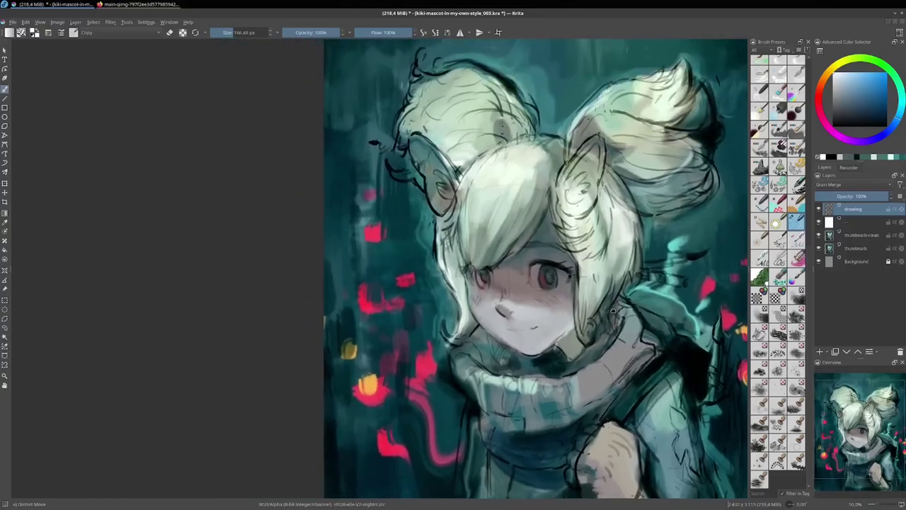
Lower the drawing layer's opacity to about 50%, then select thumbnails-clean.
drag(864, 197, 852, 196)
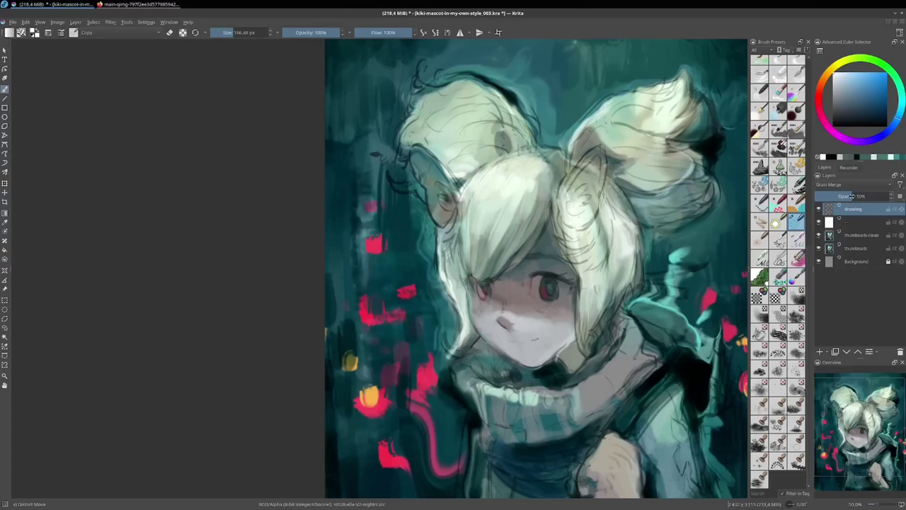
drag(852, 196, 852, 196)
click(858, 237)
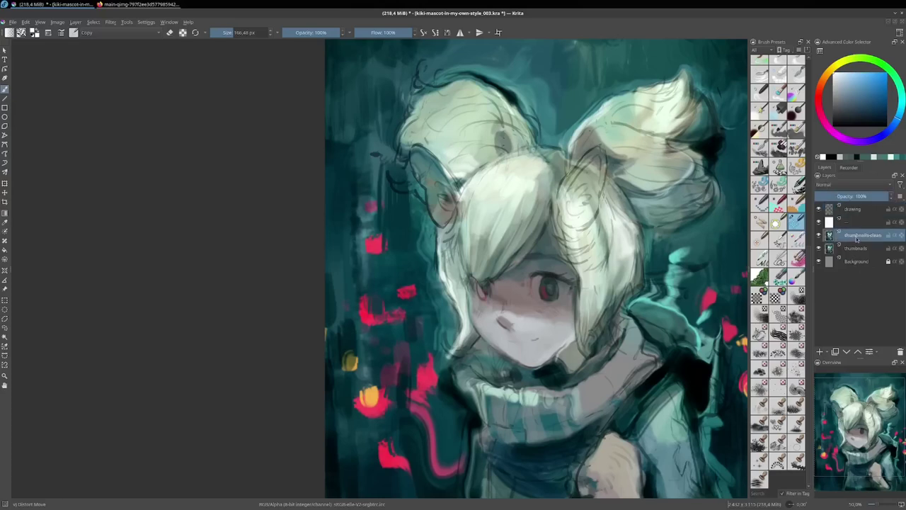
scroll(581, 269, down, 3)
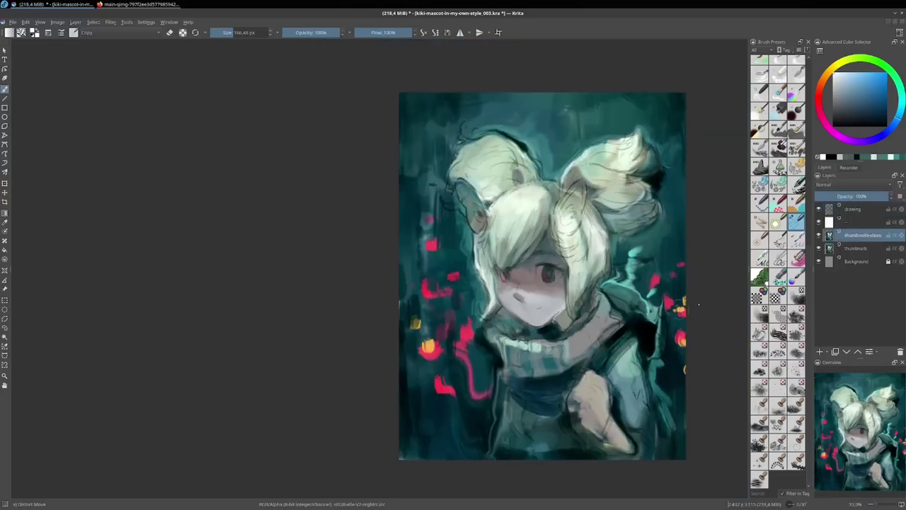
Toggle thumbnails-clean off and on and zoom the face to compare the painting.
click(819, 236)
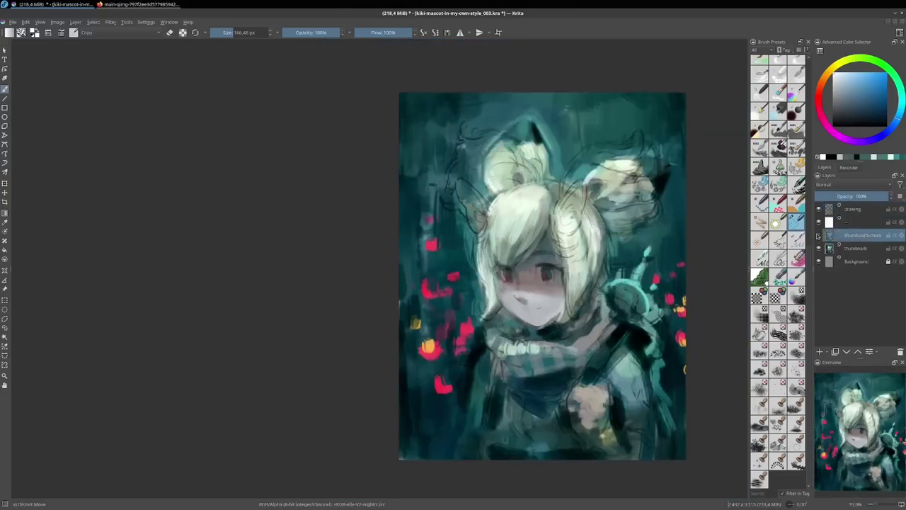
click(819, 236)
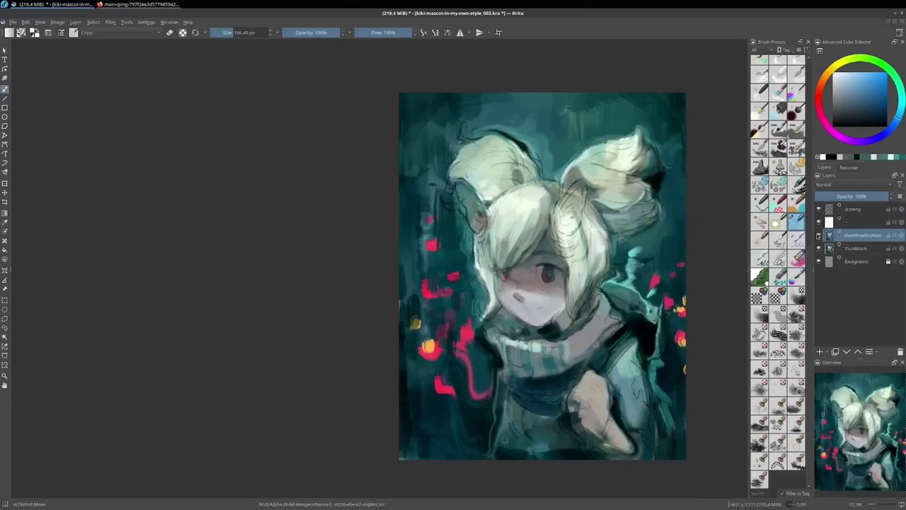
key(plus)
key(plus)
key(minus)
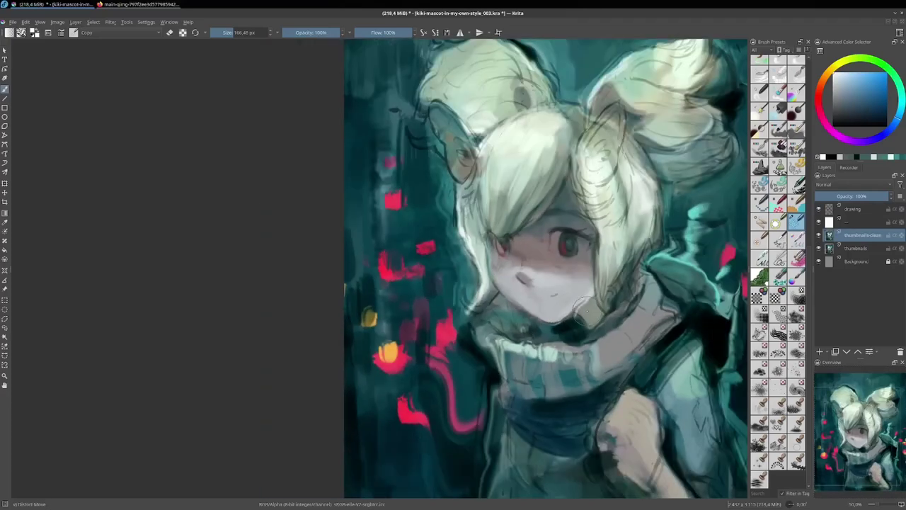
key(minus)
scroll(602, 234, up, 1)
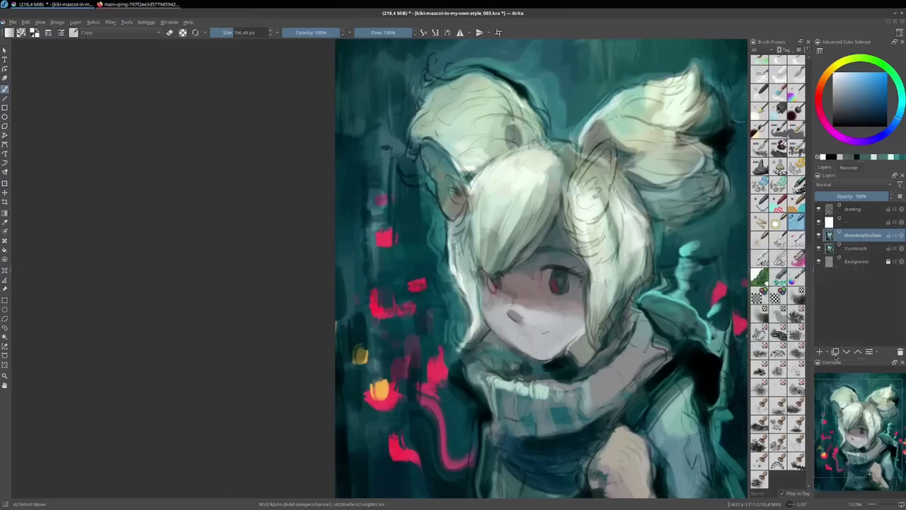
Duplicate thumbnails-clean with Ctrl+J and rename the copy, deleting 'Copy of' and typing 'color'.
key(ctrl+j)
double_click(859, 237)
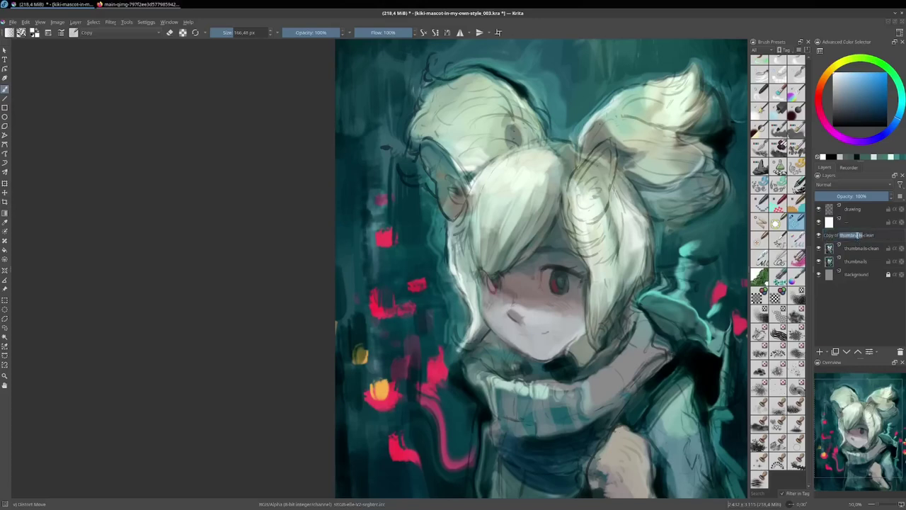
drag(839, 235, 823, 235)
key(BackSpace)
text(c)
text(olor)
key(Return)
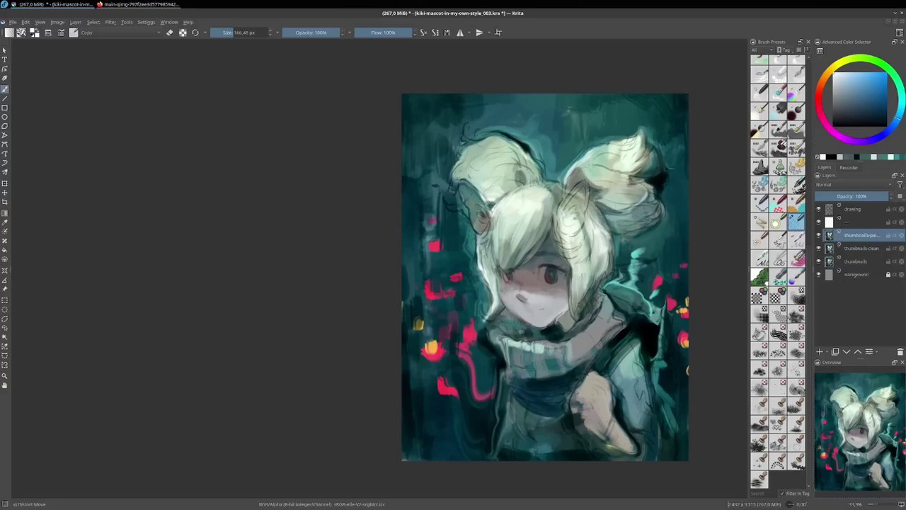
Switch to the b) Basic-5 Size Opacity brush, test and undo a stroke, and open its settings editor.
scroll(807, 106, up, 5)
scroll(808, 106, up, 3)
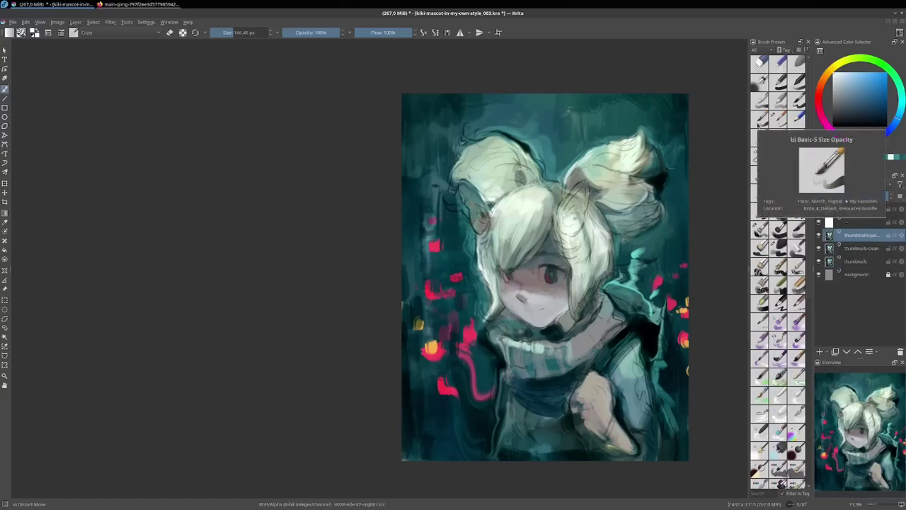
click(760, 120)
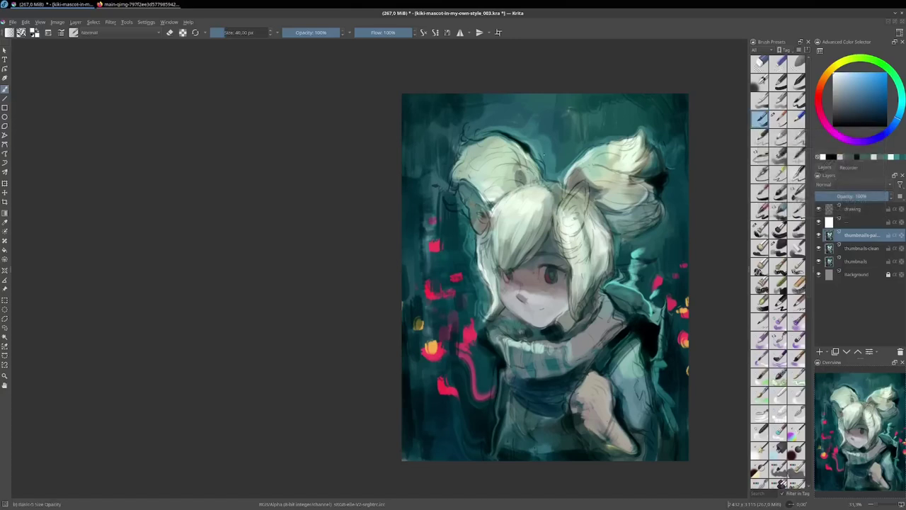
mouse_move(547, 141)
mouse_down()
mouse_move(571, 125)
mouse_move(600, 130)
mouse_move(644, 113)
mouse_move(528, 127)
mouse_move(553, 119)
mouse_move(602, 160)
mouse_move(607, 196)
mouse_move(656, 190)
mouse_up()
key(ctrl+z)
key(ctrl+z)
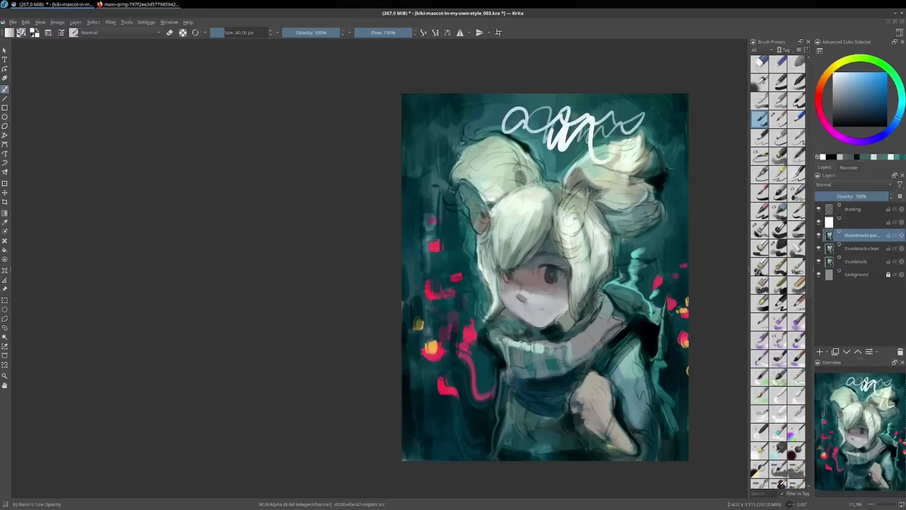
key(ctrl+z)
key(ctrl+z)
key(ctrl+z)
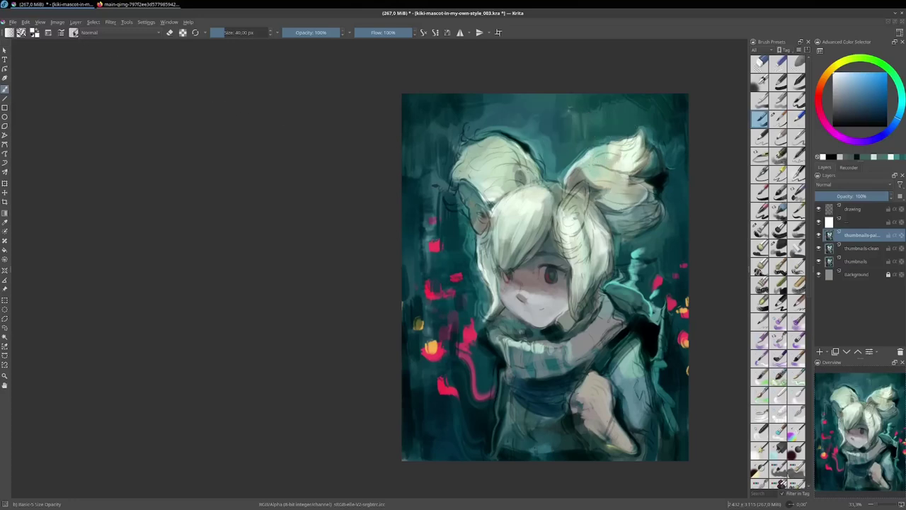
key(F6)
key(F5)
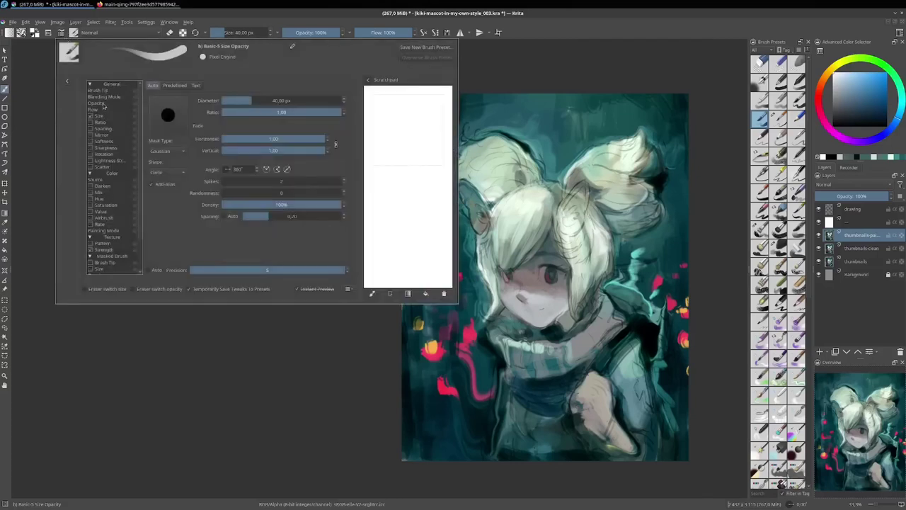
Pull the opacity pressure curve down to about 15% and set tip ratio 0.68, angle 15°.
click(104, 104)
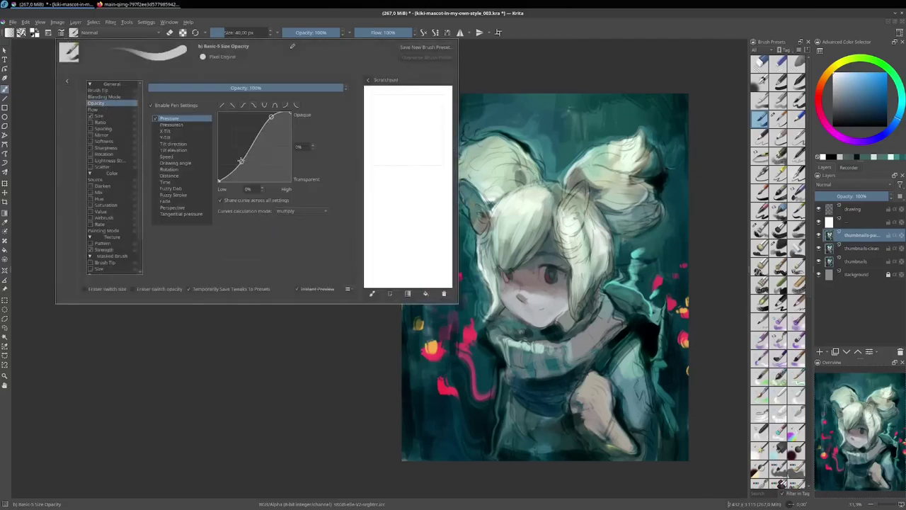
drag(240, 161, 240, 168)
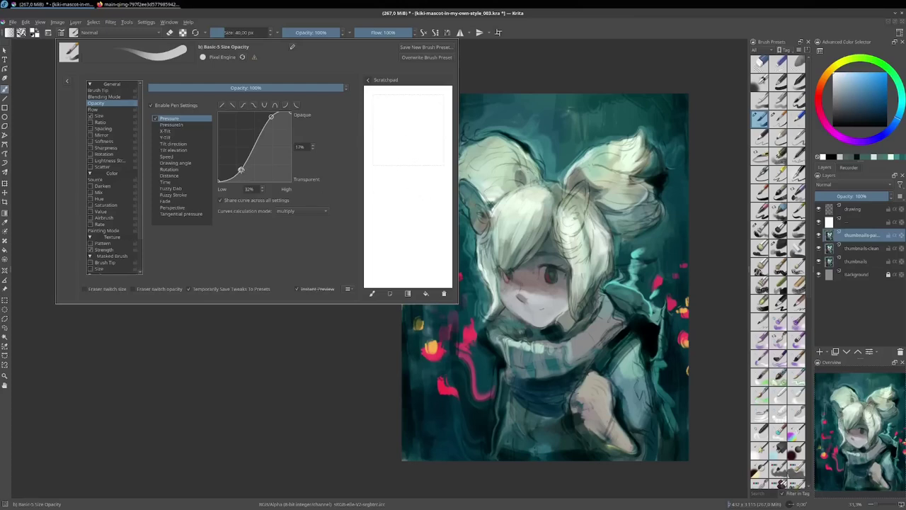
drag(242, 170, 241, 172)
click(106, 91)
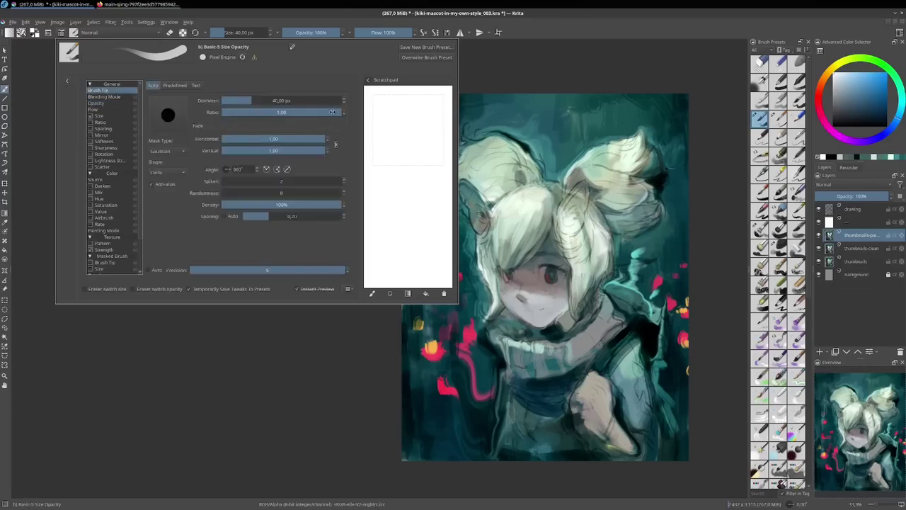
mouse_move(332, 112)
mouse_down()
mouse_move(296, 115)
mouse_move(303, 111)
mouse_up()
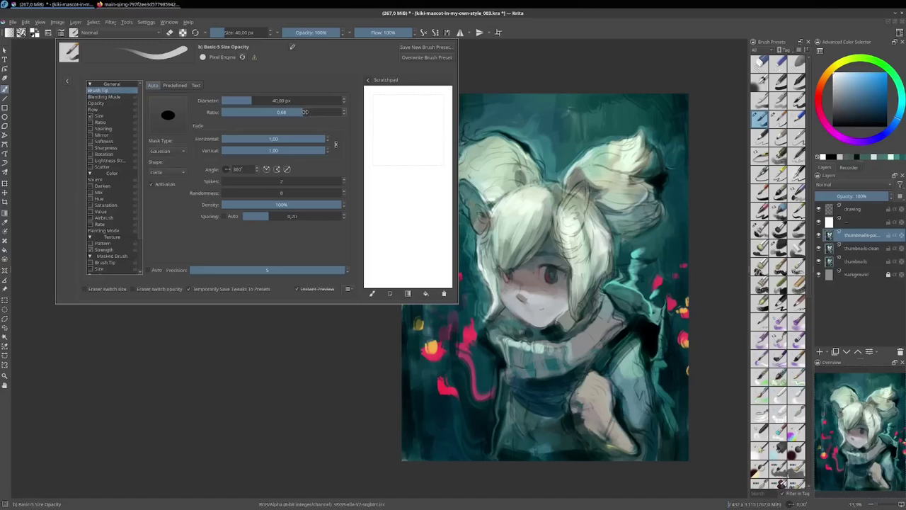
click(230, 170)
Close the brush settings editor and reopen it from the toolbar.
click(850, 107)
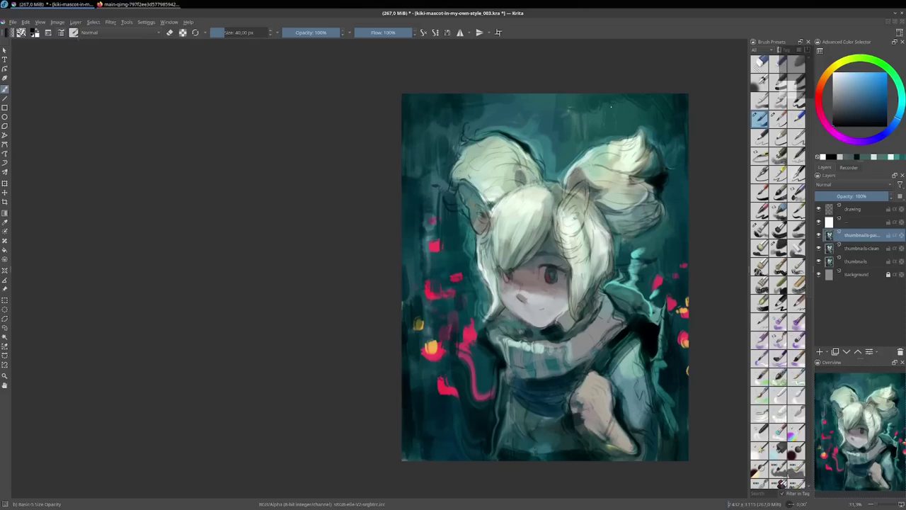
click(74, 33)
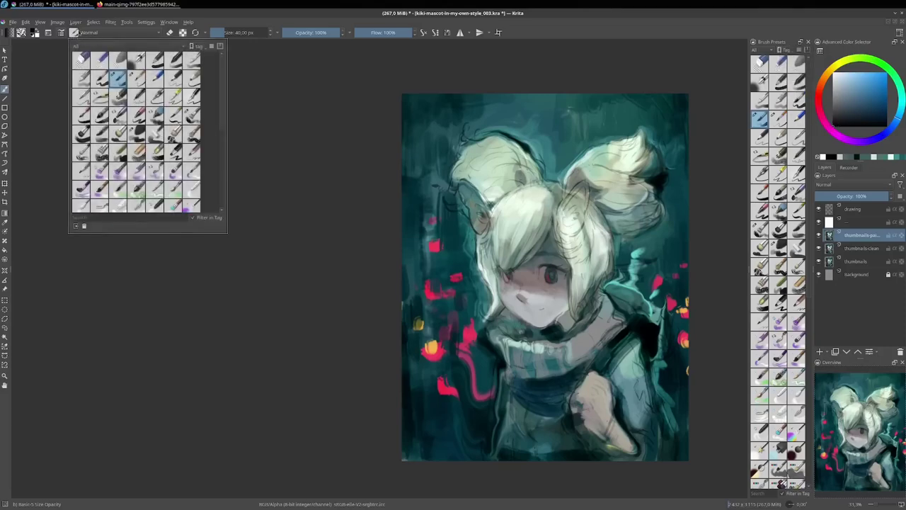
click(74, 32)
click(62, 33)
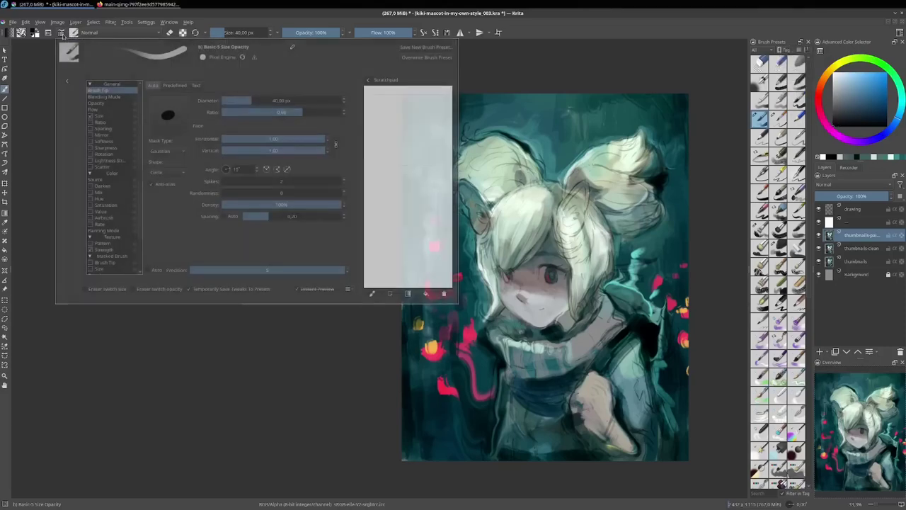
Start saving a new brush preset and paint over its thumbnail image.
click(427, 47)
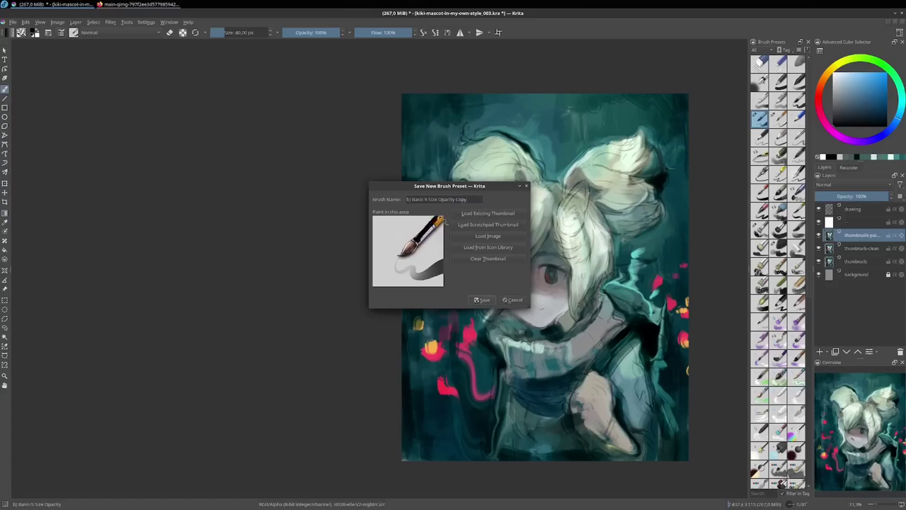
drag(446, 220, 419, 242)
mouse_move(421, 245)
mouse_down()
mouse_move(395, 259)
mouse_move(417, 243)
mouse_move(395, 241)
mouse_move(422, 283)
mouse_move(446, 261)
mouse_up()
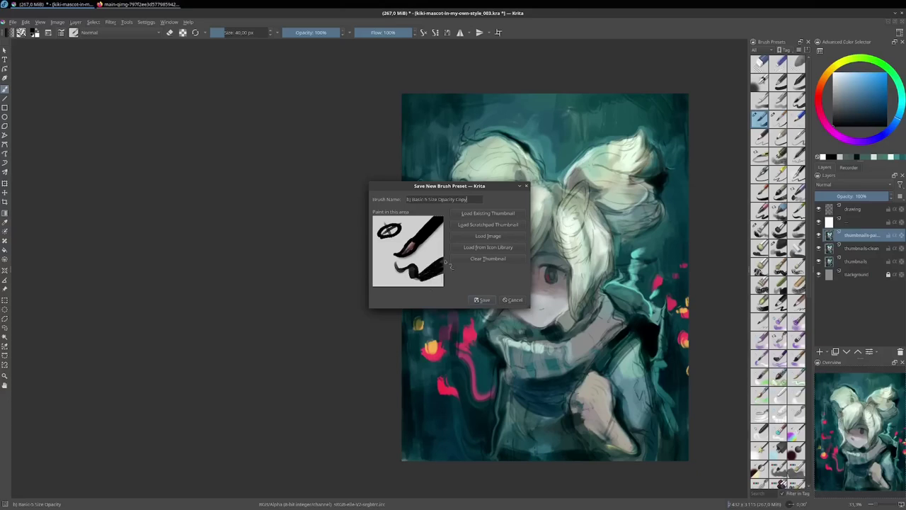
Choose the purple pen from the preset icon library as the thumbnail.
click(497, 248)
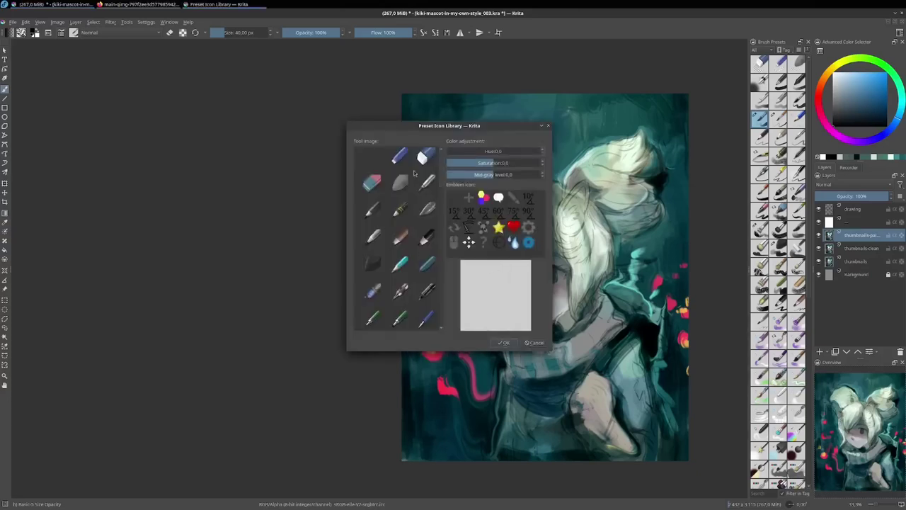
drag(442, 179, 443, 219)
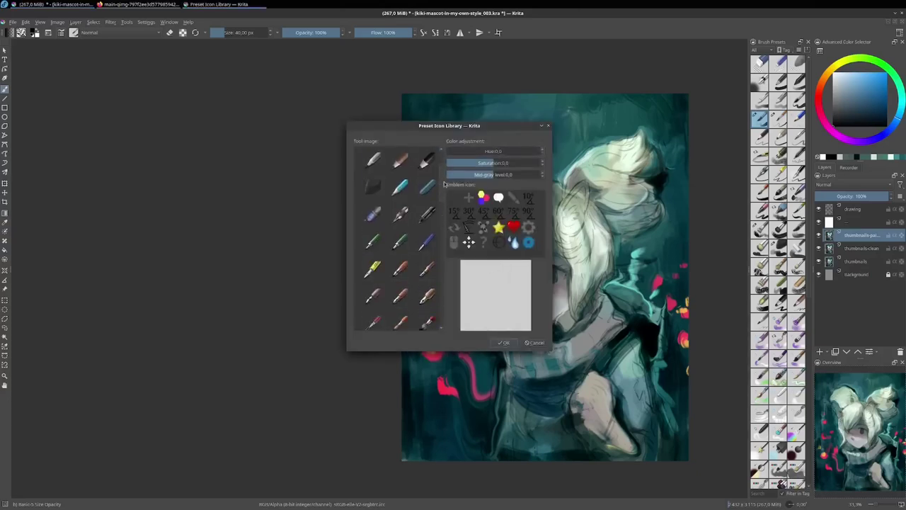
scroll(425, 220, down, 2)
scroll(421, 220, down, 2)
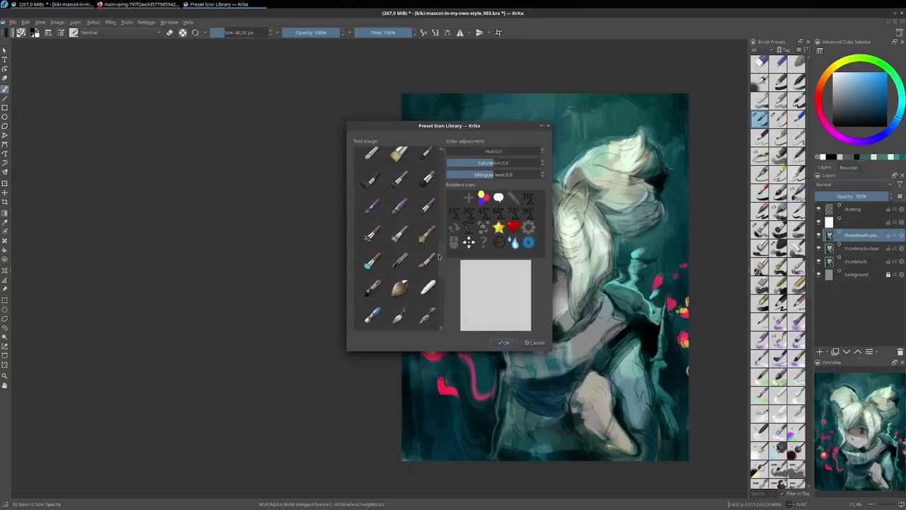
scroll(418, 221, down, 2)
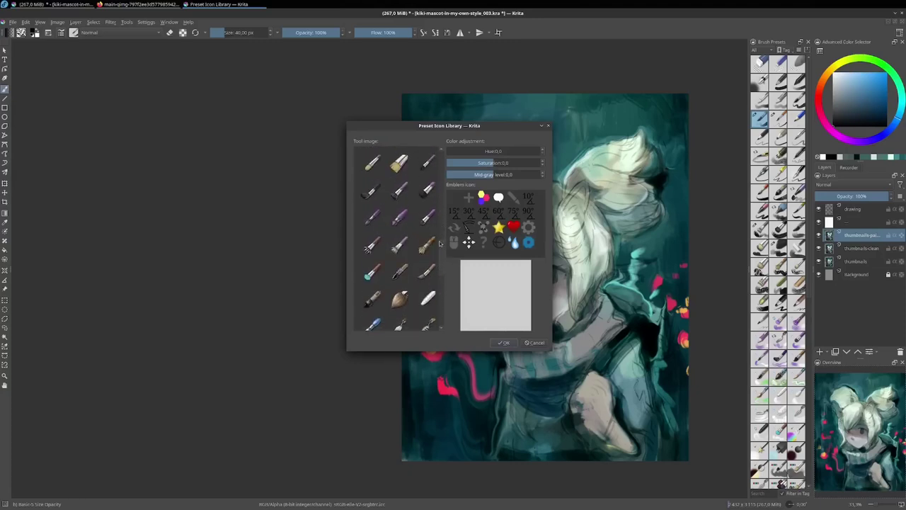
drag(442, 250, 444, 225)
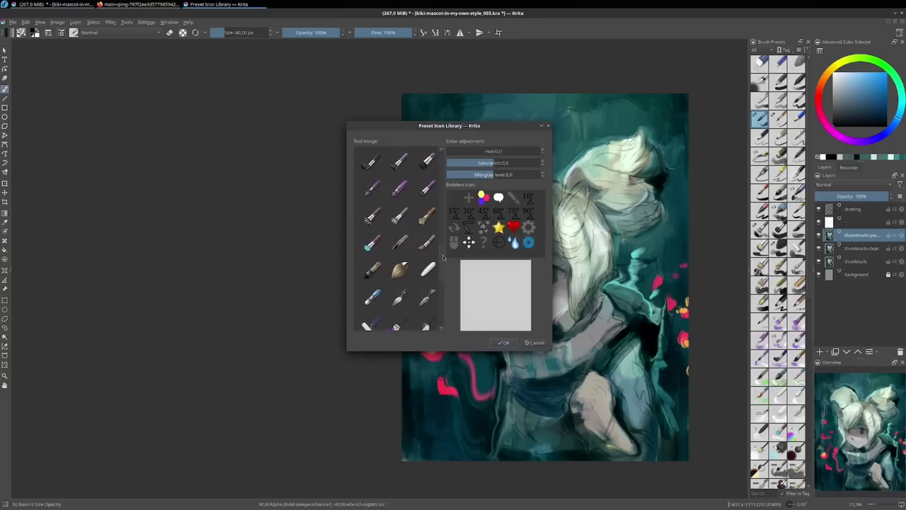
scroll(443, 225, up, 1)
scroll(434, 223, up, 1)
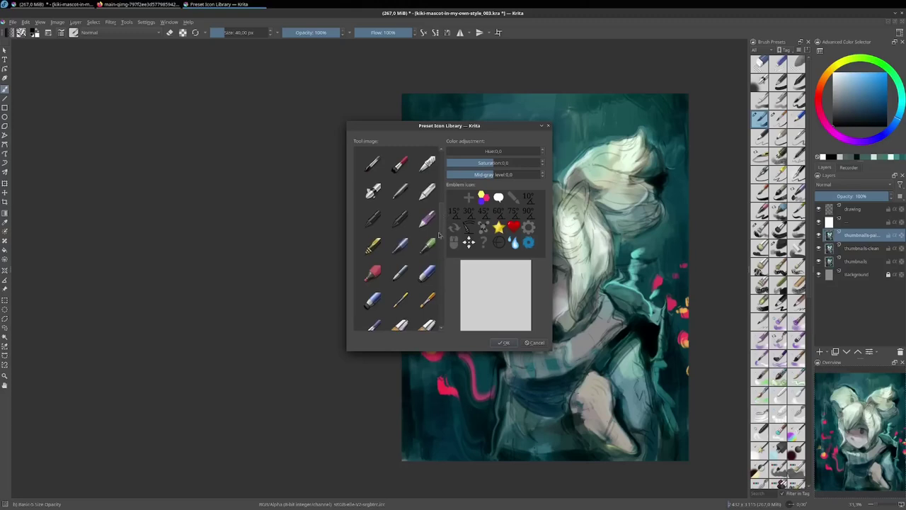
click(426, 221)
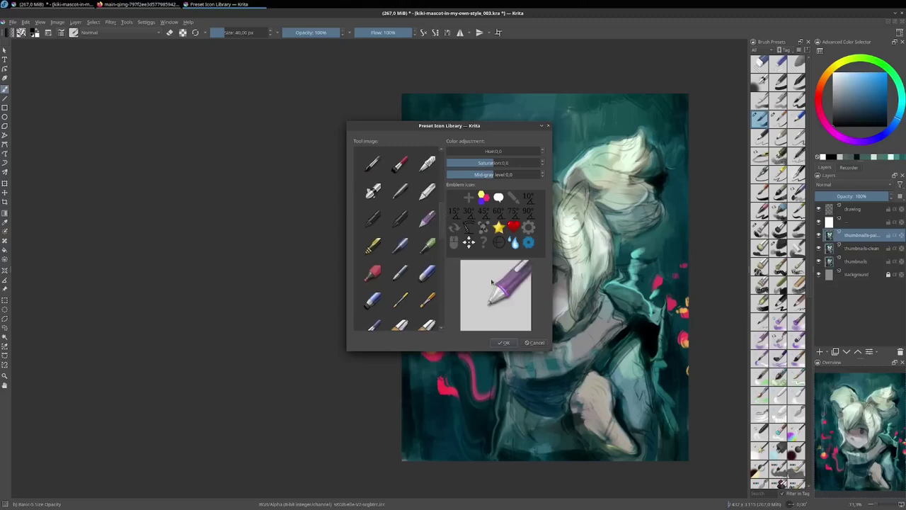
Tint the pen icon yellow and accept it as the preset thumbnail.
click(486, 153)
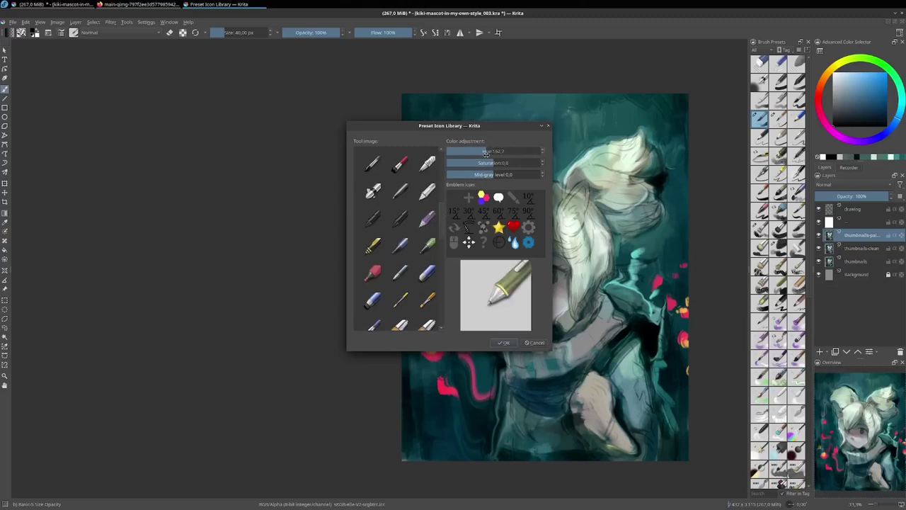
drag(486, 152, 512, 165)
click(509, 164)
click(504, 343)
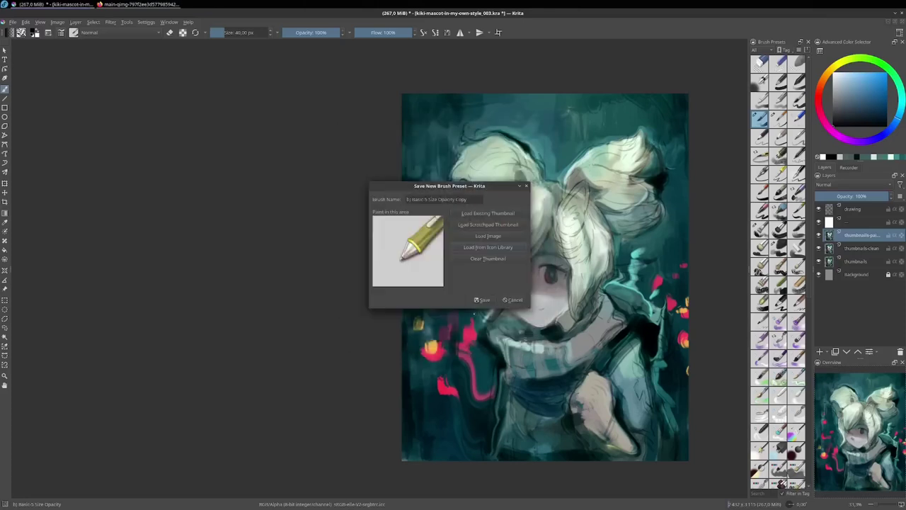
Paint a stroke and ellipse on the thumbnail, drop the Copy suffix, and save the preset.
mouse_move(394, 272)
mouse_down()
mouse_move(441, 261)
mouse_move(395, 280)
mouse_move(428, 272)
mouse_up()
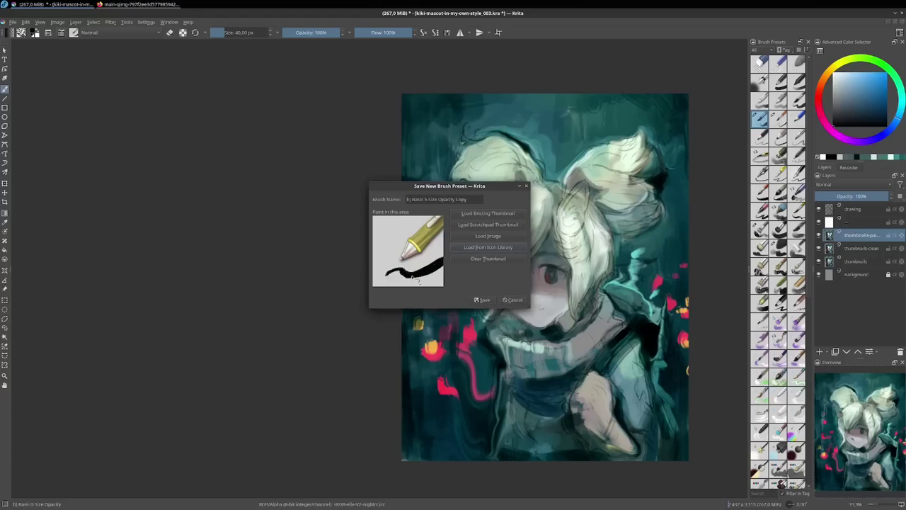
mouse_move(387, 235)
mouse_down()
mouse_move(388, 249)
mouse_move(408, 223)
mouse_up()
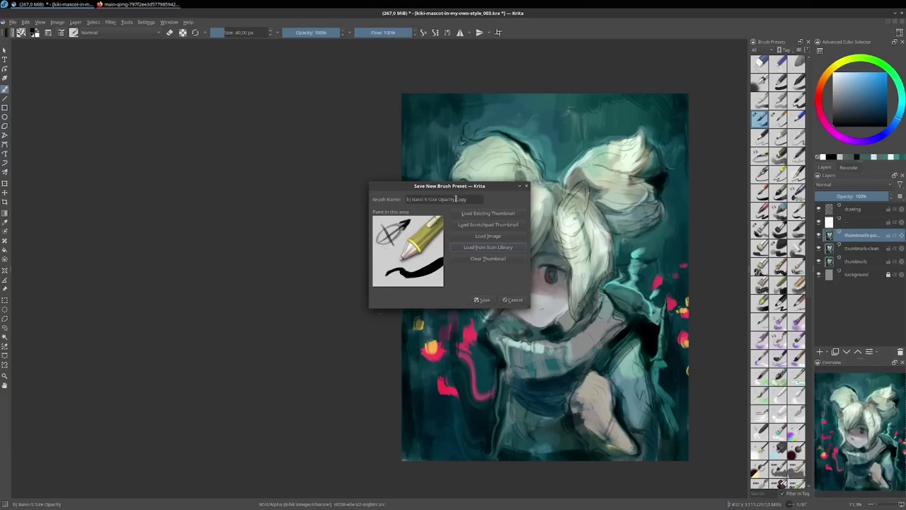
key(BackSpace)
key(BackSpace)
key(BackSpace)
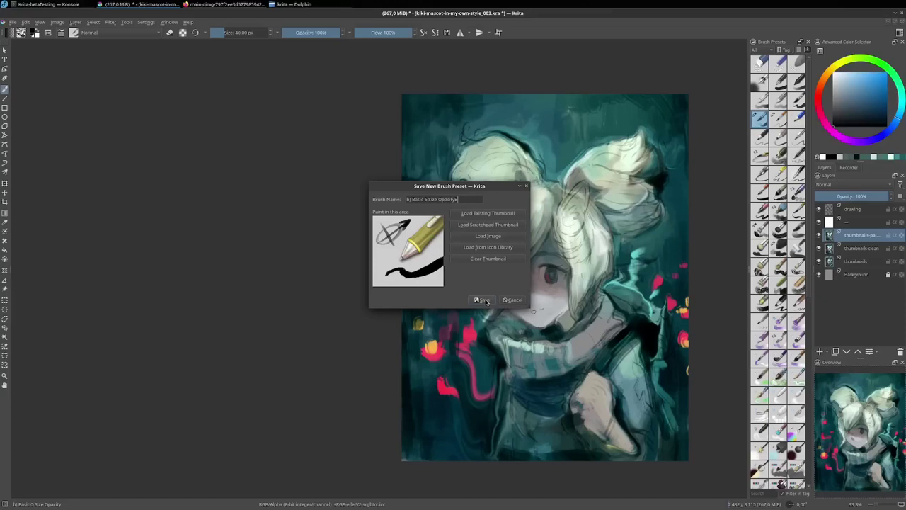
click(484, 301)
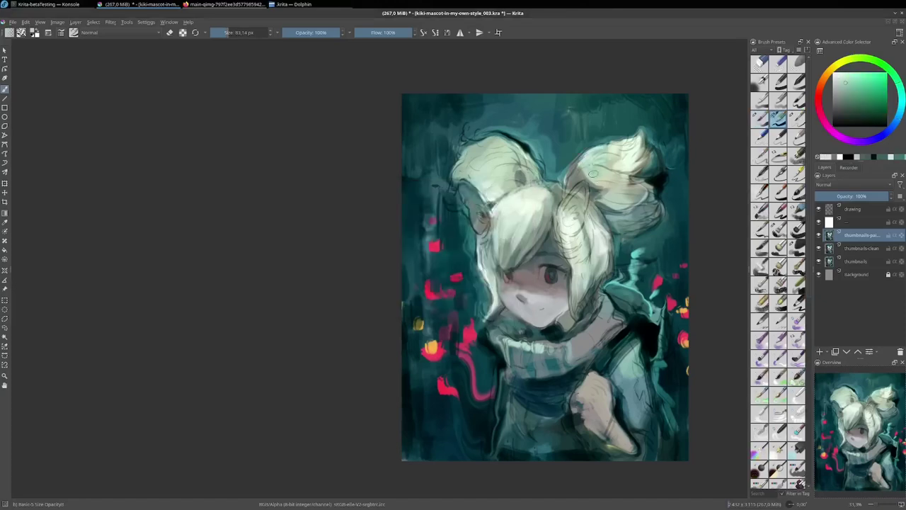
Test the new brush, then try and undo a large translucent pink stroke beside the face.
mouse_move(535, 141)
mouse_down()
mouse_move(559, 113)
mouse_move(573, 142)
mouse_move(599, 117)
mouse_move(632, 163)
mouse_up()
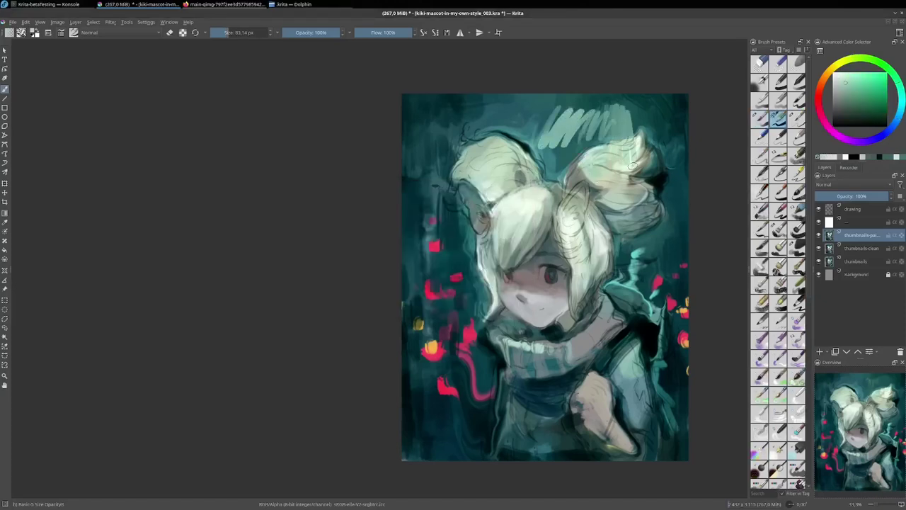
key(ctrl+z)
key(ctrl+z)
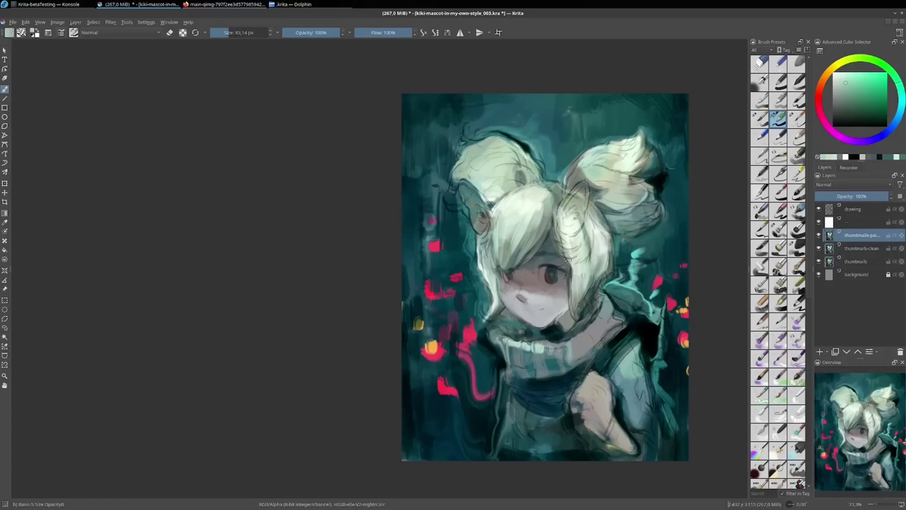
ctrl+click(469, 333)
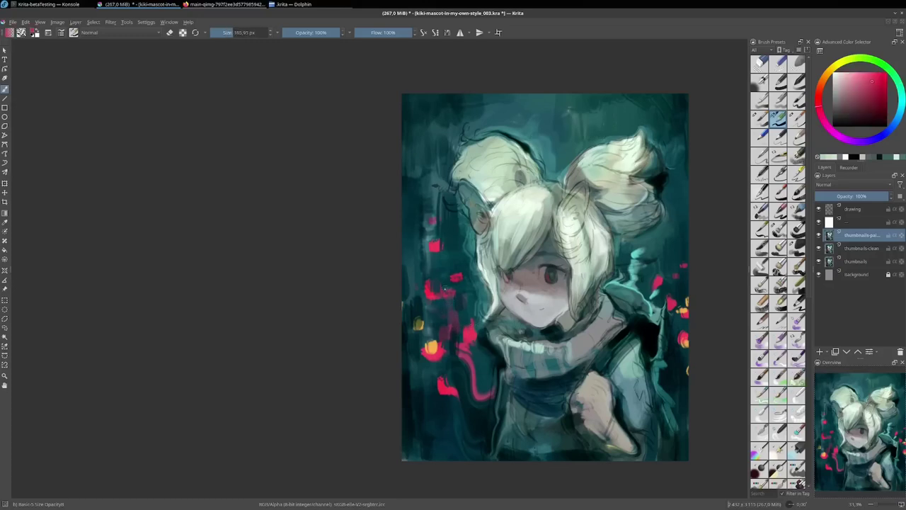
mouse_move(445, 288)
mouse_down()
mouse_move(488, 290)
mouse_move(432, 353)
mouse_move(411, 355)
mouse_move(424, 386)
mouse_move(417, 290)
mouse_move(454, 303)
mouse_move(429, 305)
mouse_up()
key(ctrl+z)
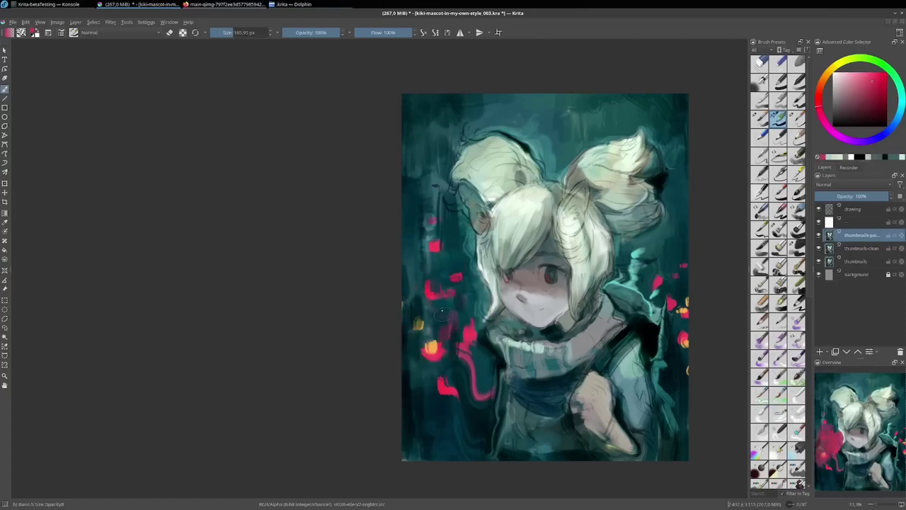
Shrink the brush, scribble pink strokes left of the face, then undo them all.
key(bracketleft)
key(bracketleft)
key(bracketleft)
drag(451, 261, 462, 295)
drag(459, 290, 469, 316)
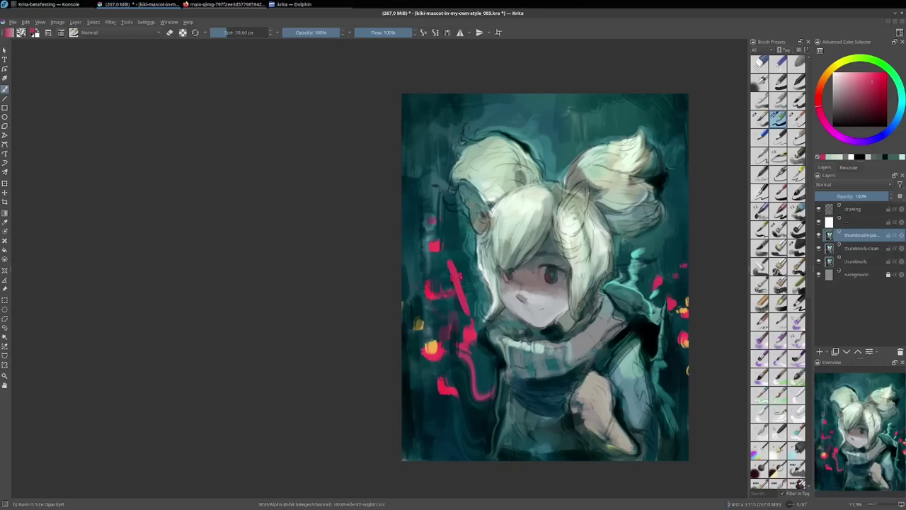
mouse_move(464, 264)
mouse_down()
mouse_move(474, 315)
mouse_move(491, 342)
mouse_up()
drag(482, 277, 497, 372)
key(ctrl+z)
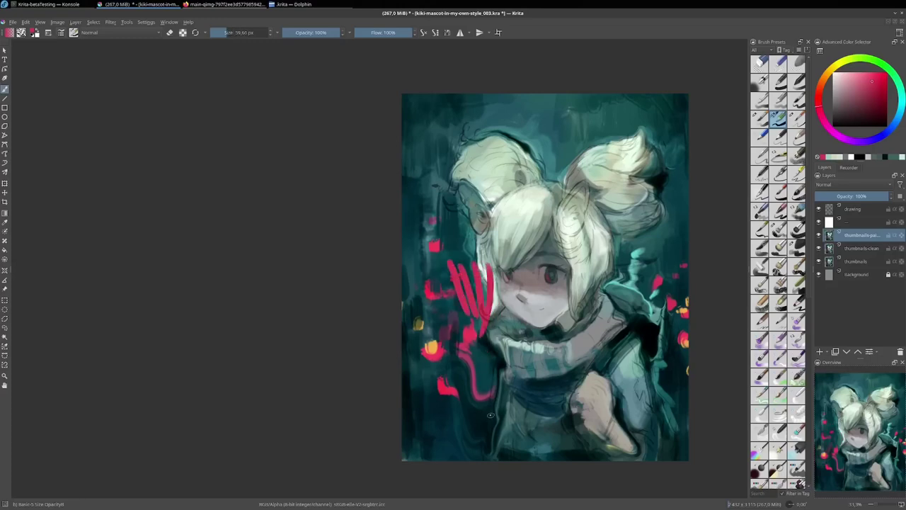
key(ctrl+z)
key(ctrl+z)
key(ctrl+z)
key(ctrl+z)
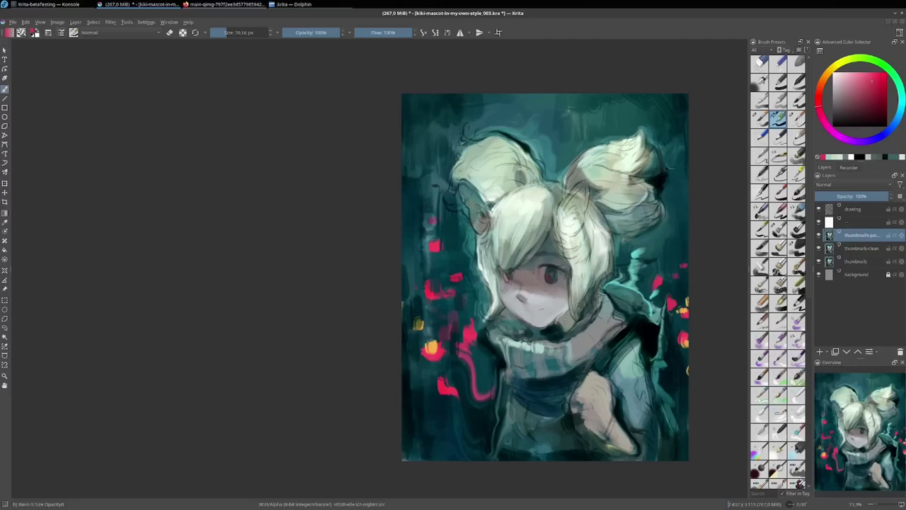
Sample a pale blue from the painting and enlarge the brush to about 82 px.
ctrl+click(530, 298)
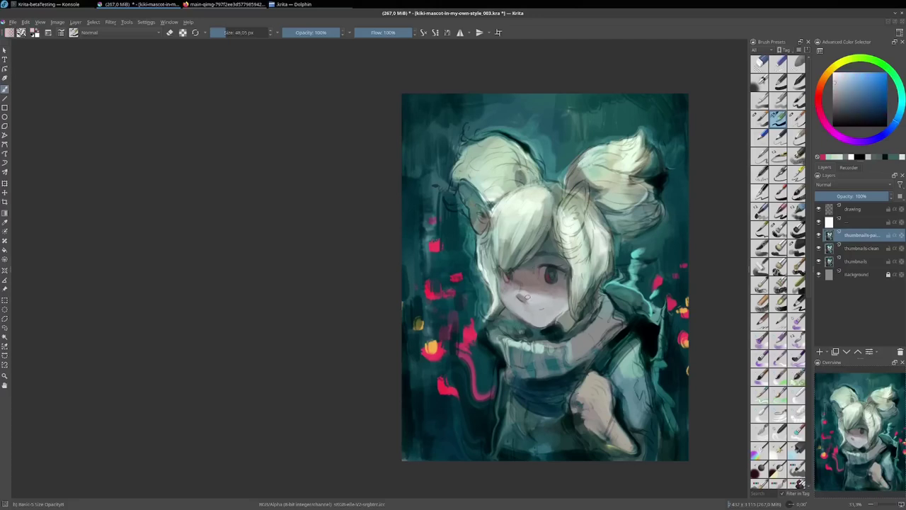
drag(520, 294, 524, 297)
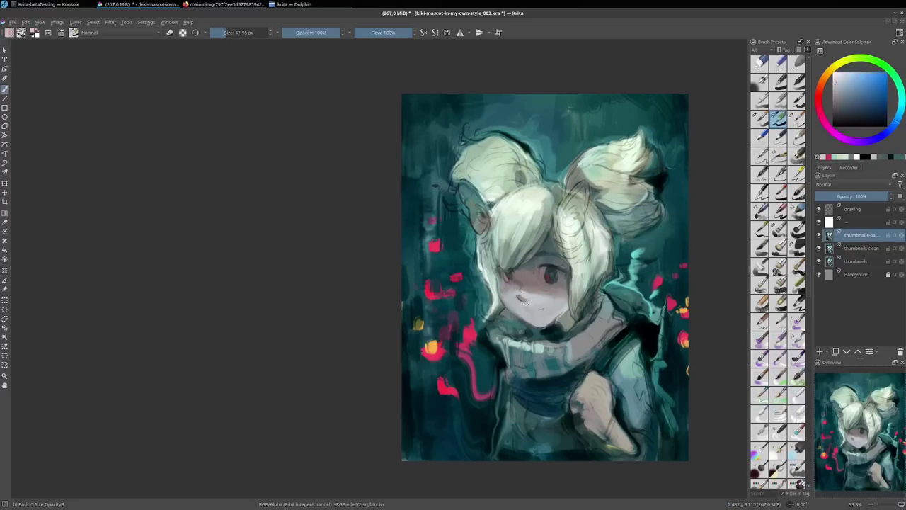
key(])
drag(521, 300, 524, 304)
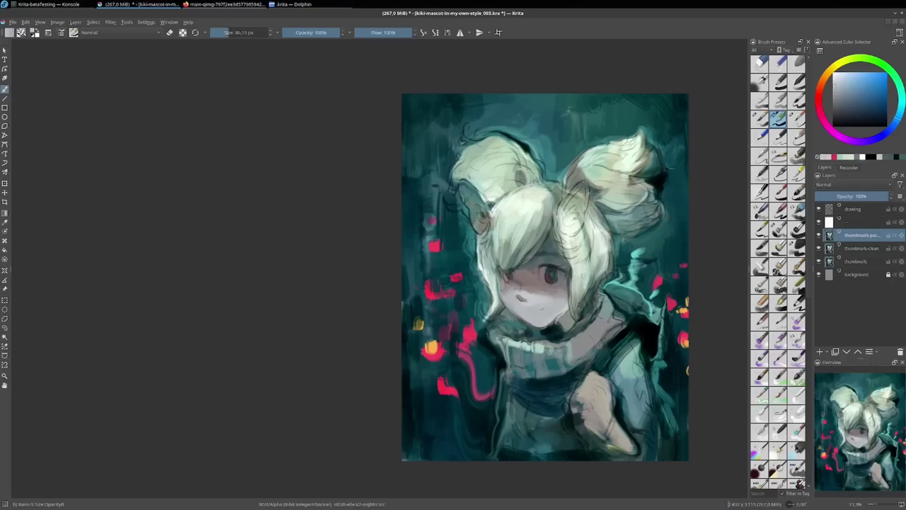
drag(434, 201, 446, 361)
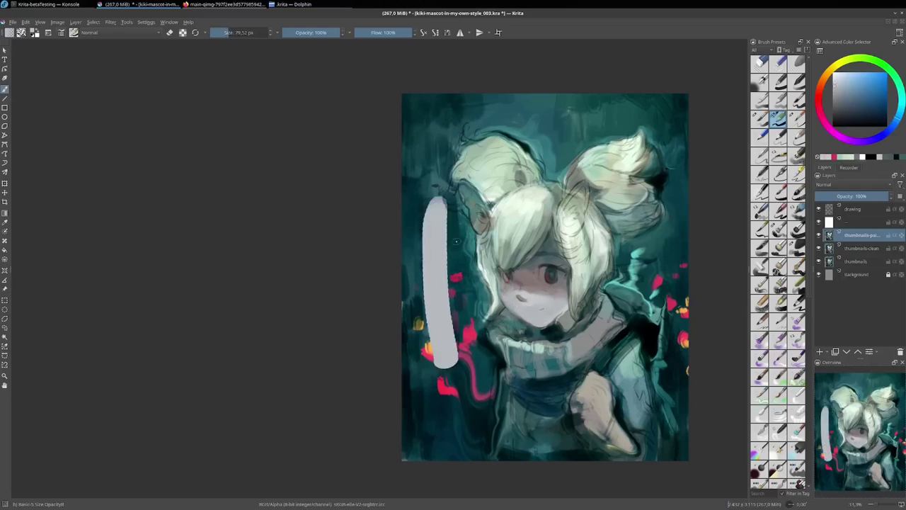
mouse_move(461, 237)
mouse_down()
mouse_move(449, 246)
mouse_move(460, 252)
mouse_up()
key(ctrl+z)
key(ctrl+z)
key(ctrl+z)
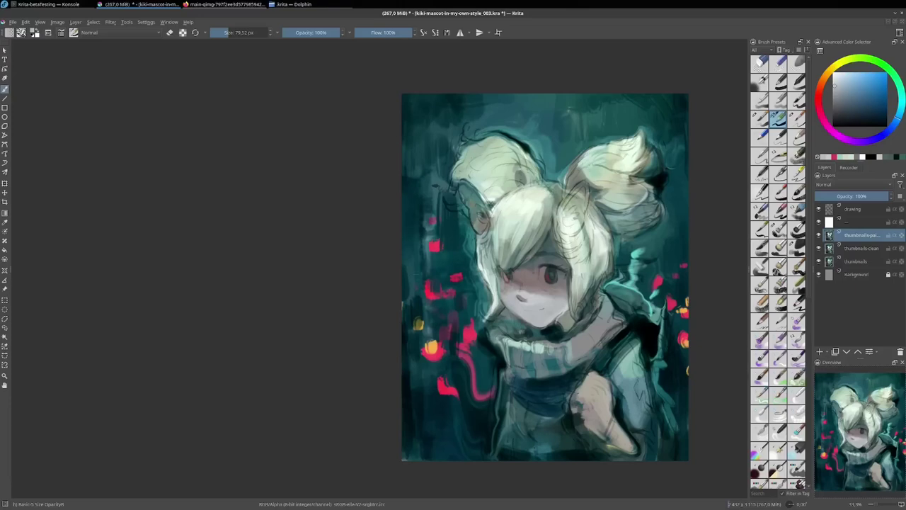
drag(453, 271, 468, 271)
drag(434, 170, 445, 453)
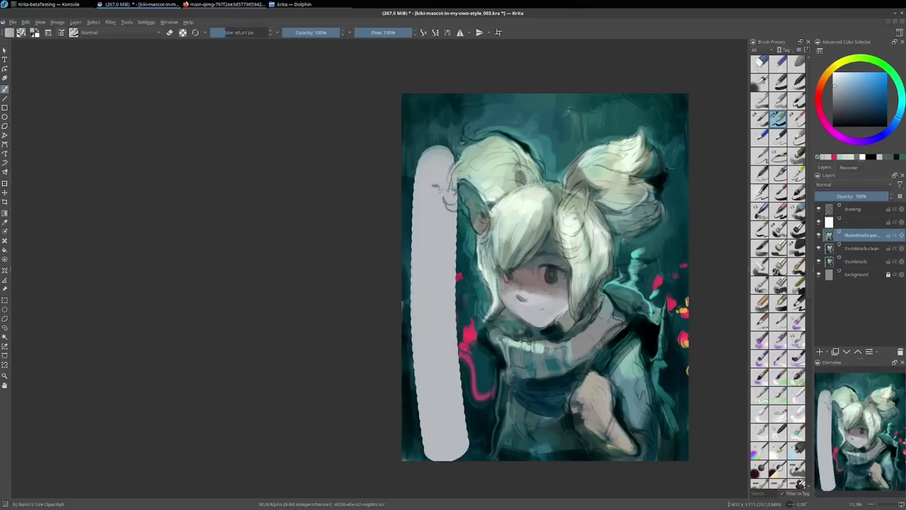
mouse_move(483, 282)
mouse_down()
mouse_move(461, 325)
mouse_move(477, 318)
mouse_up()
scroll(459, 313, up, 3)
scroll(459, 313, up, 2)
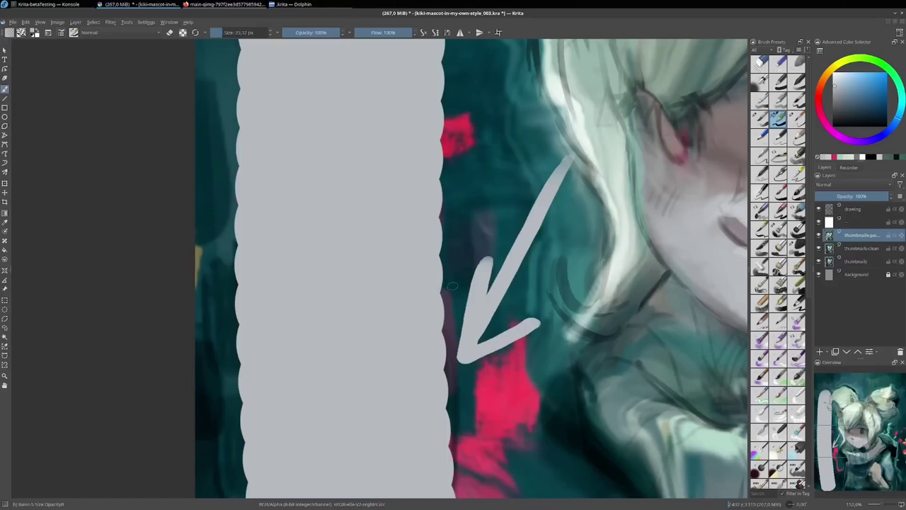
drag(445, 255, 441, 326)
ctrl+click(482, 271)
drag(425, 288, 398, 347)
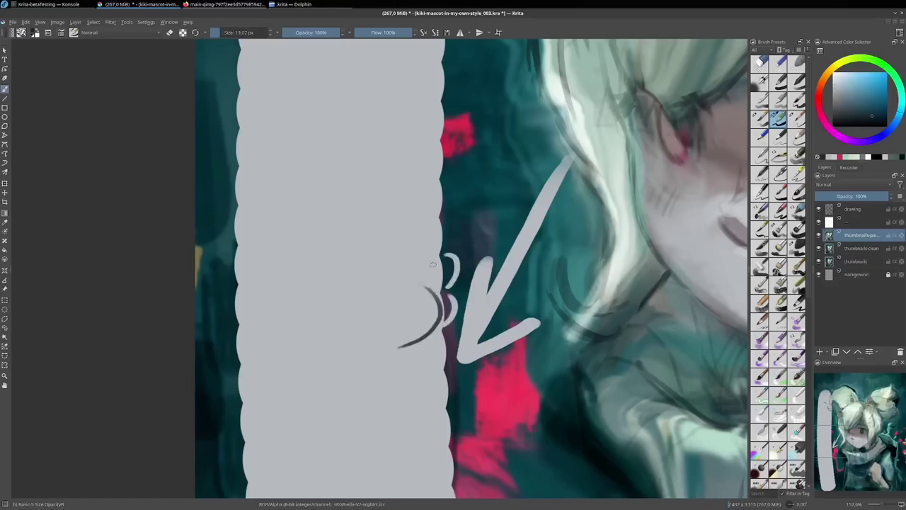
drag(417, 237, 393, 298)
drag(410, 211, 415, 258)
mouse_move(408, 171)
mouse_down()
mouse_move(423, 228)
mouse_move(428, 335)
mouse_up()
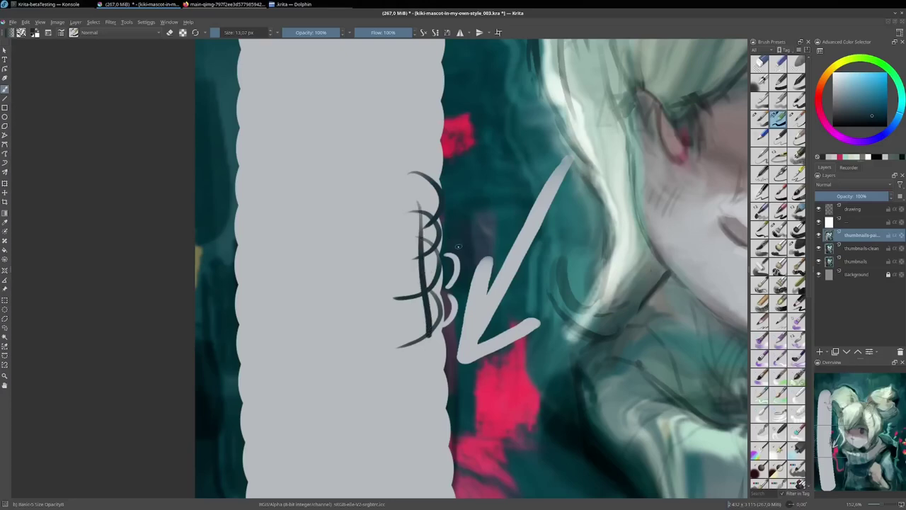
key(ctrl+z)
key(ctrl+z)
key(ctrl+z)
key(ctrl+z)
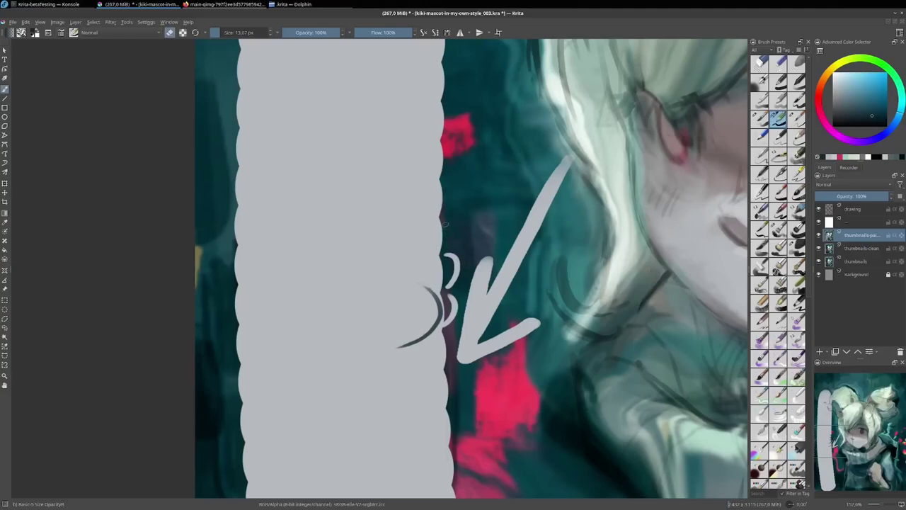
key(ctrl+z)
key(ctrl+z)
key(ctrl+z)
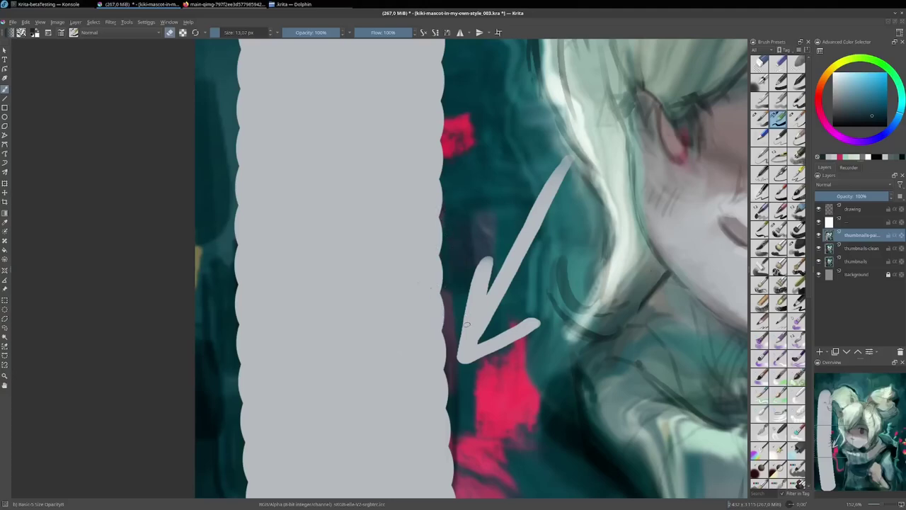
key(ctrl+z)
key(ctrl+z)
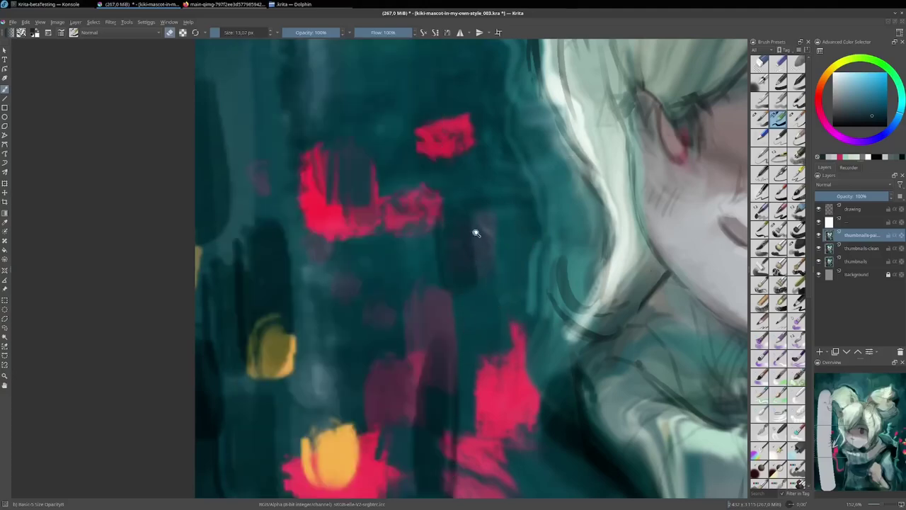
drag(475, 233, 476, 281)
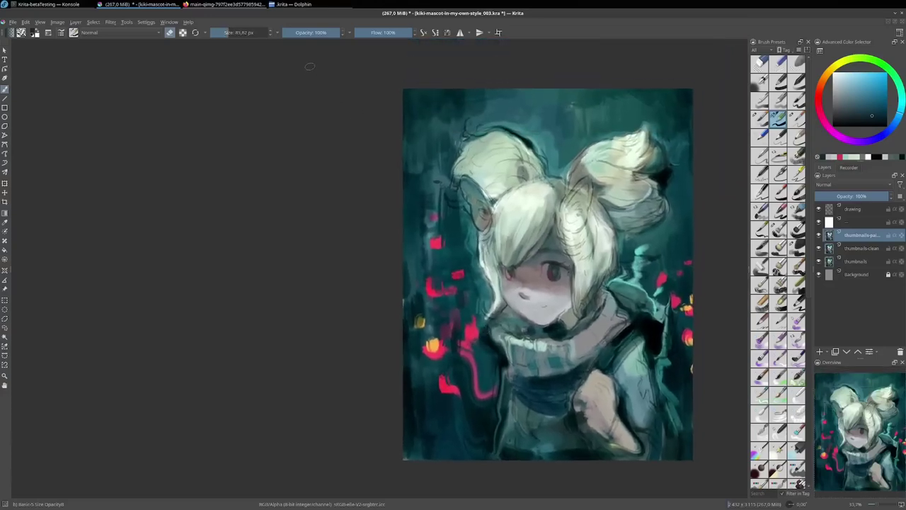
Open the brush settings editor and test the brush with zigzag strokes on the scratchpad.
click(73, 33)
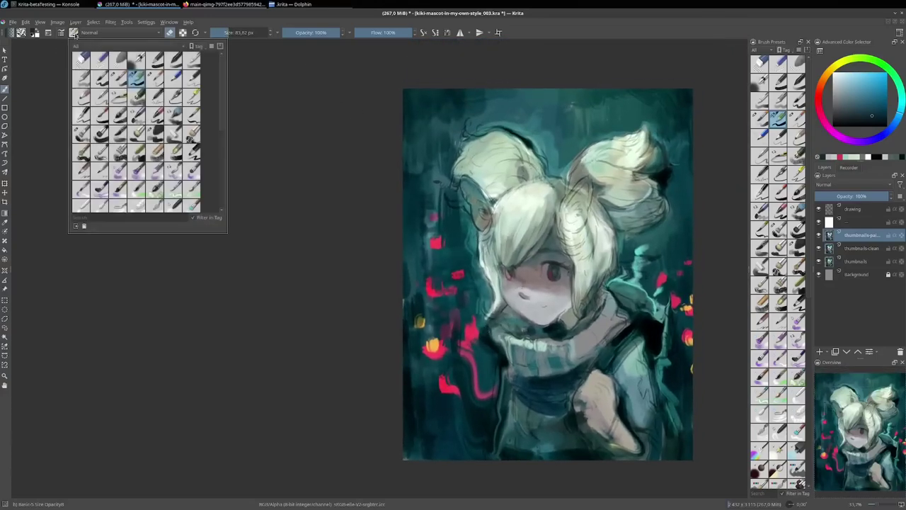
click(61, 32)
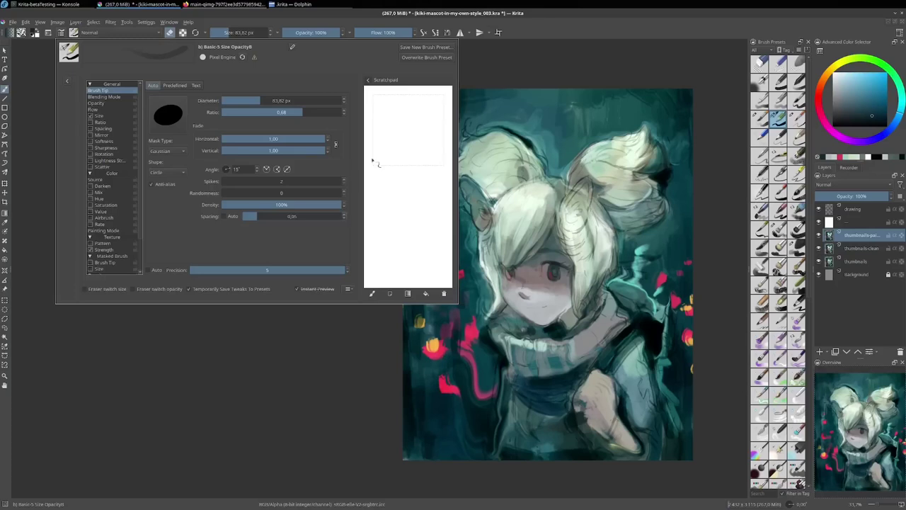
mouse_move(398, 108)
mouse_down()
mouse_move(397, 262)
mouse_move(424, 263)
mouse_up()
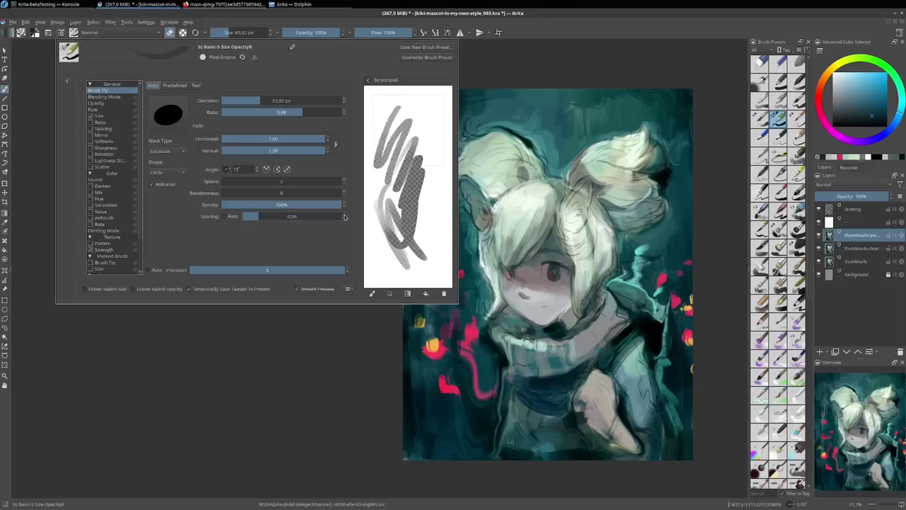
mouse_move(374, 243)
mouse_down()
mouse_move(398, 274)
mouse_move(424, 233)
mouse_up()
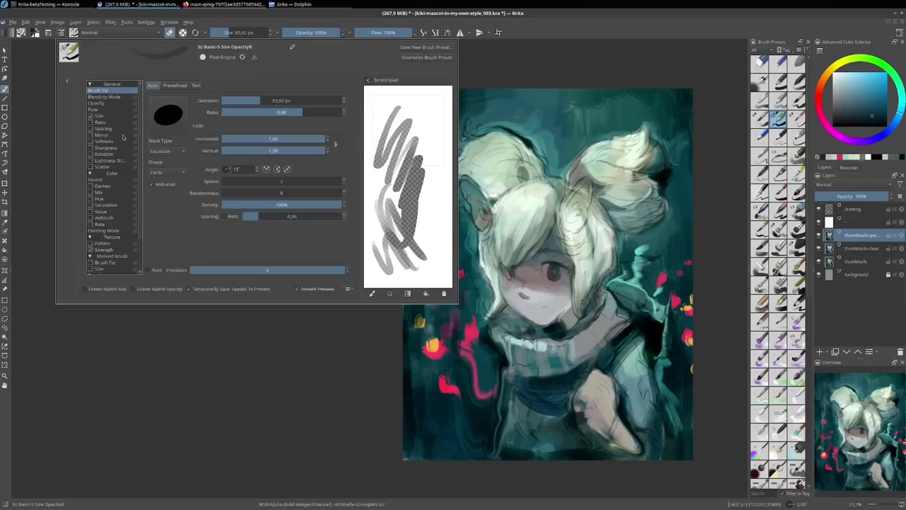
Reshape the Size pressure curve into a steep S-curve, test it with scribbles, and close the editor.
click(108, 117)
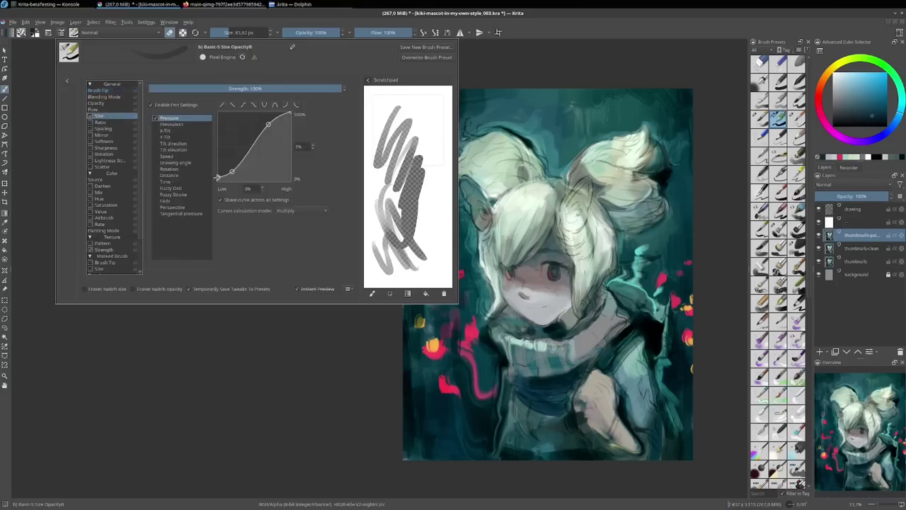
drag(217, 178, 242, 168)
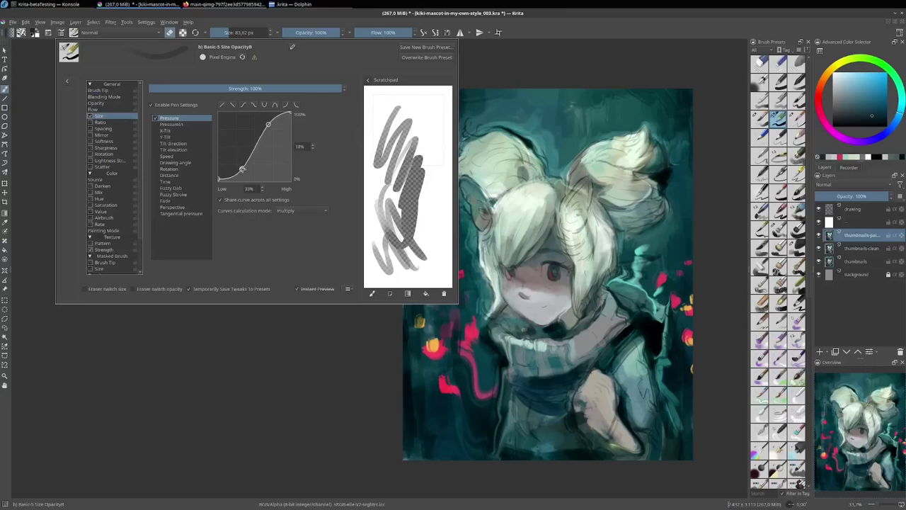
drag(267, 124, 277, 116)
drag(419, 105, 446, 161)
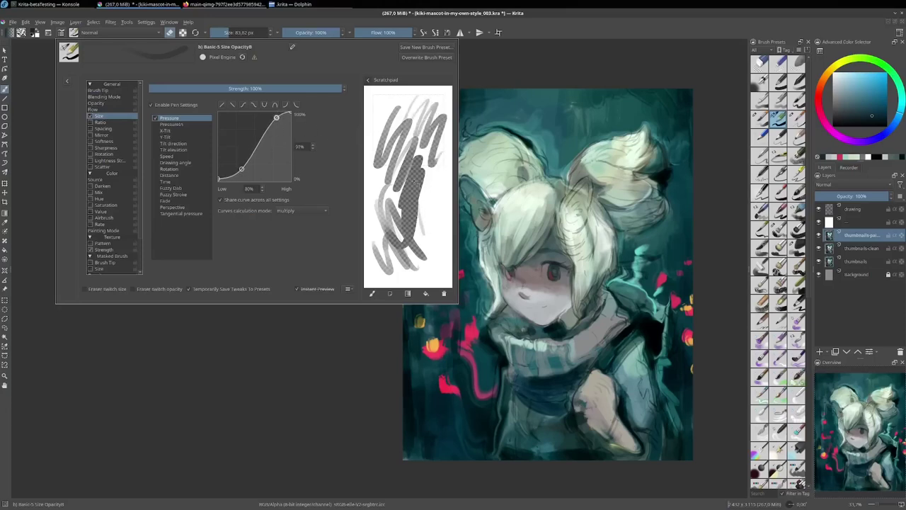
mouse_move(433, 197)
mouse_down()
mouse_move(430, 171)
mouse_move(445, 274)
mouse_up()
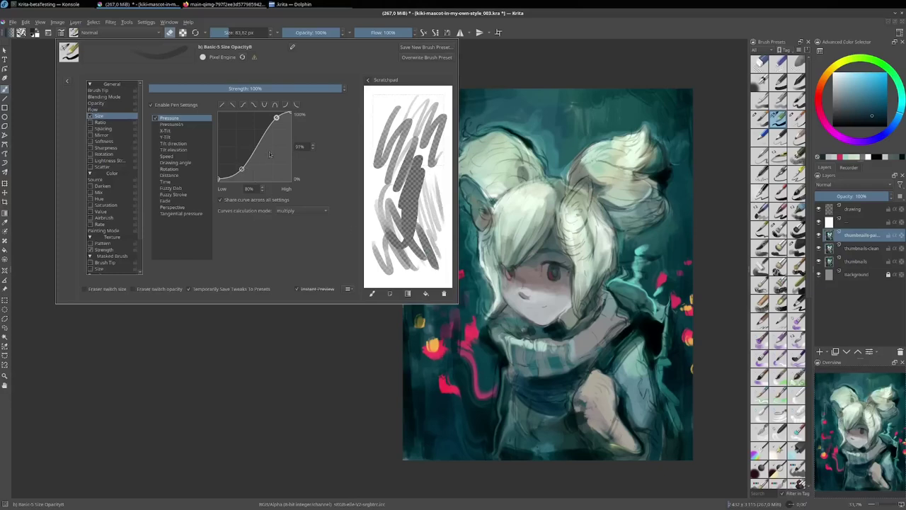
mouse_move(368, 212)
mouse_down()
mouse_move(397, 268)
mouse_move(425, 278)
mouse_move(391, 272)
mouse_move(420, 281)
mouse_move(433, 257)
mouse_move(429, 204)
mouse_up()
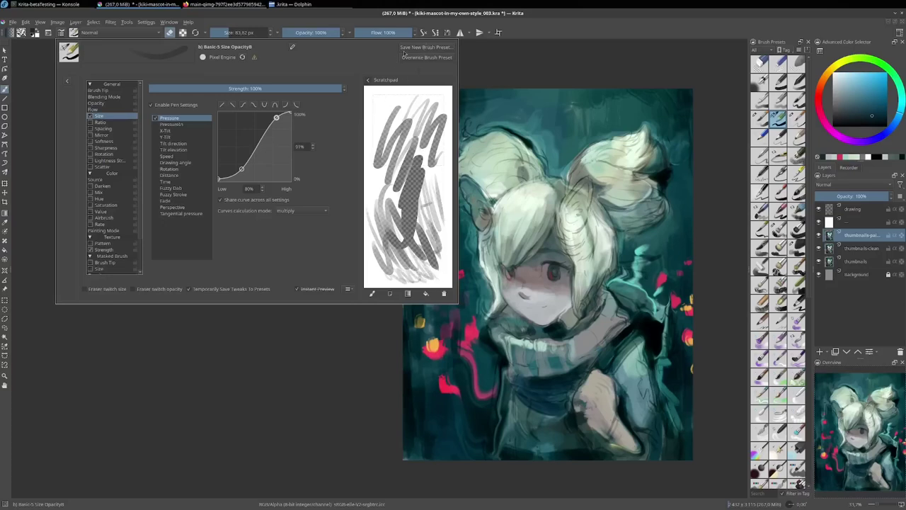
click(170, 32)
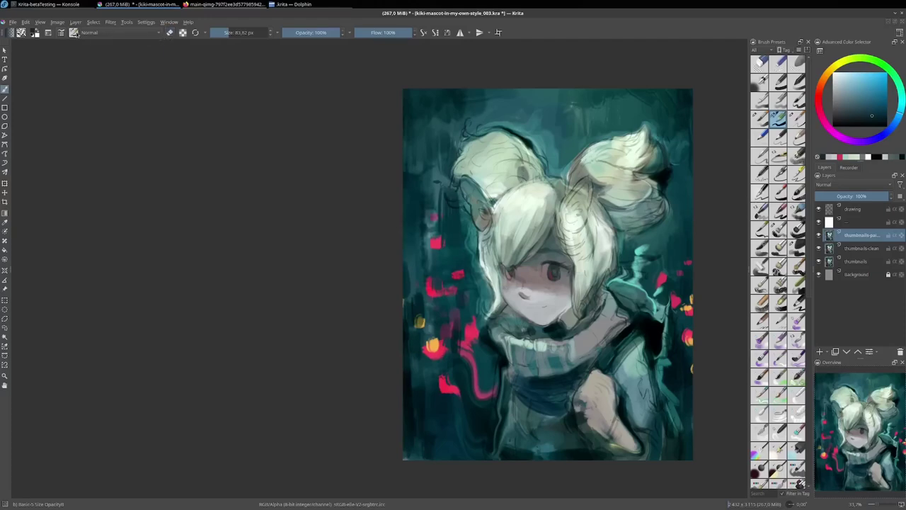
Test the brush on the scratchpad and overwrite the brush preset with the new settings.
key(F6)
key(F5)
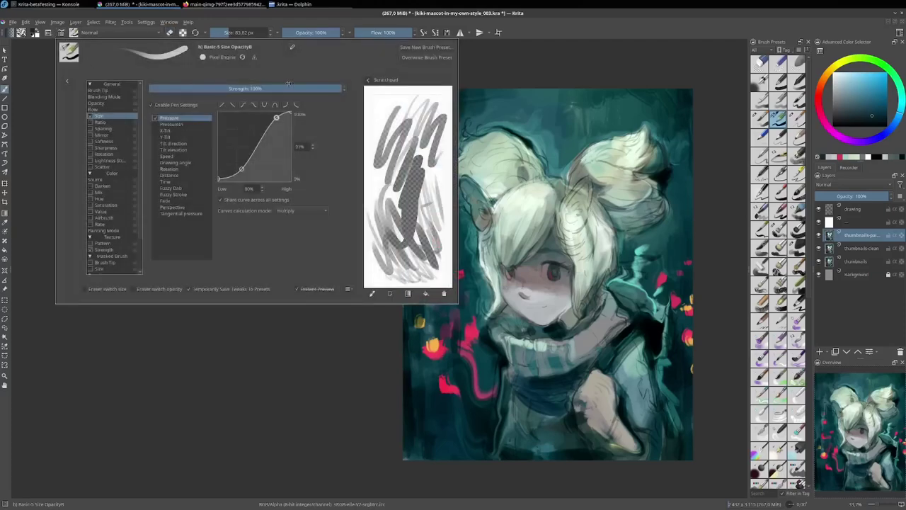
mouse_move(376, 95)
mouse_down()
mouse_move(398, 168)
mouse_move(369, 226)
mouse_move(407, 209)
mouse_move(432, 161)
mouse_move(409, 92)
mouse_up()
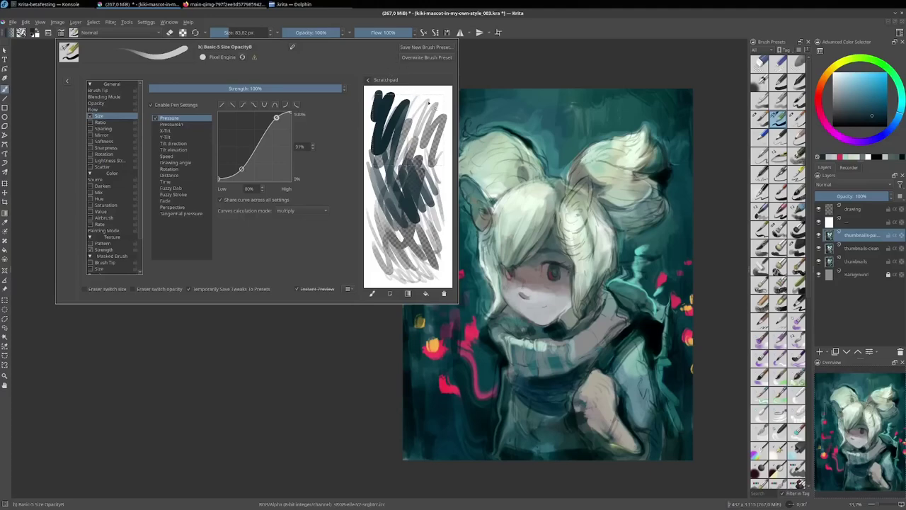
click(432, 58)
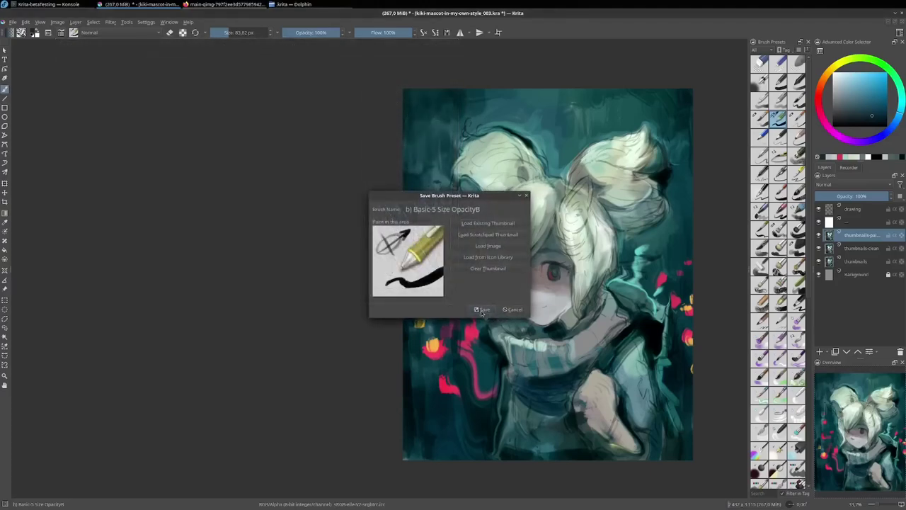
click(482, 310)
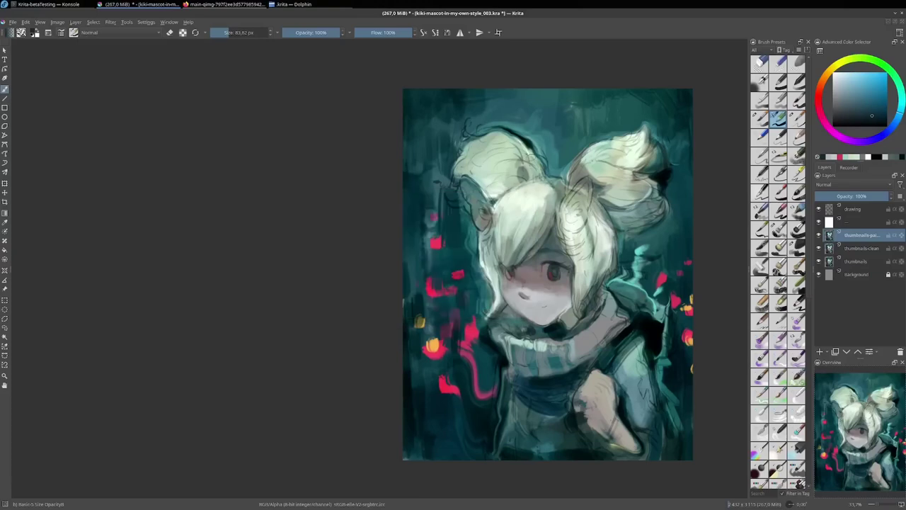
Paint pale green strokes into the top of the hair, then teal strokes above it.
ctrl+click(525, 157)
drag(504, 136, 547, 168)
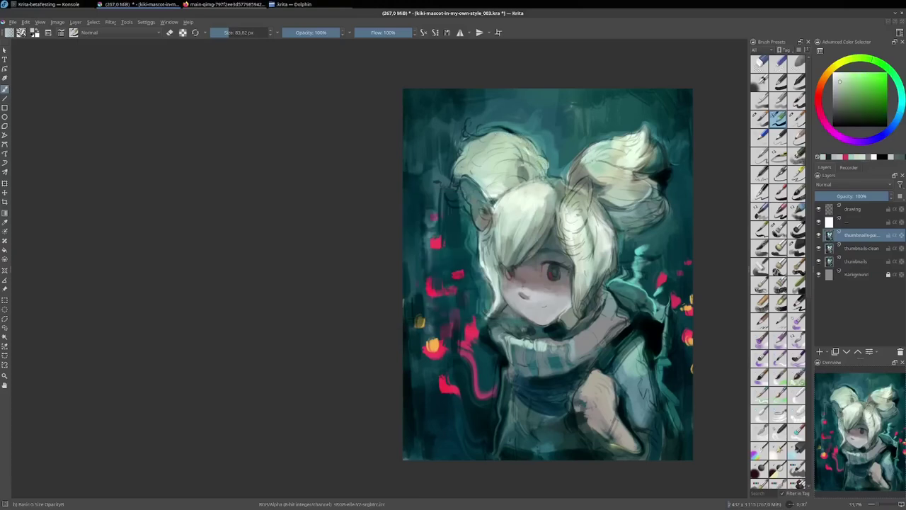
mouse_move(488, 136)
mouse_down()
mouse_move(524, 129)
mouse_move(469, 132)
mouse_move(461, 146)
mouse_move(458, 136)
mouse_up()
ctrl+click(447, 139)
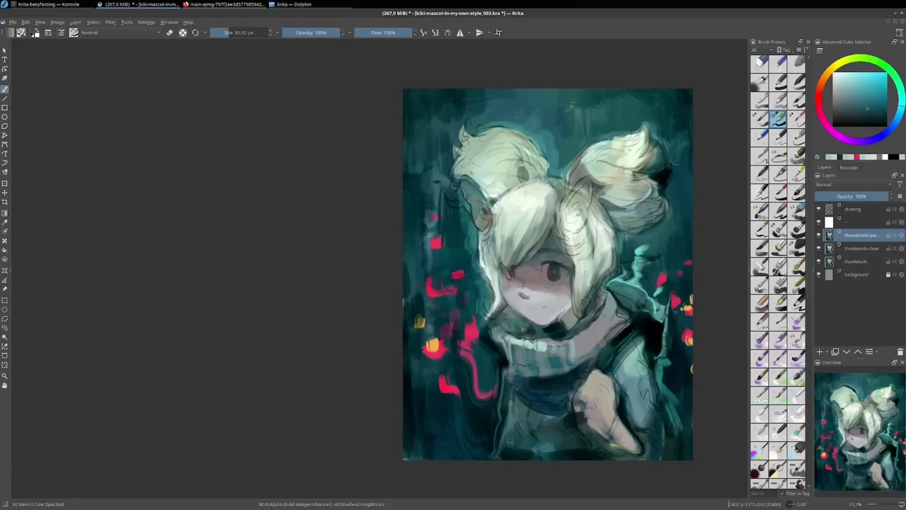
ctrl+click(522, 169)
ctrl+click(552, 131)
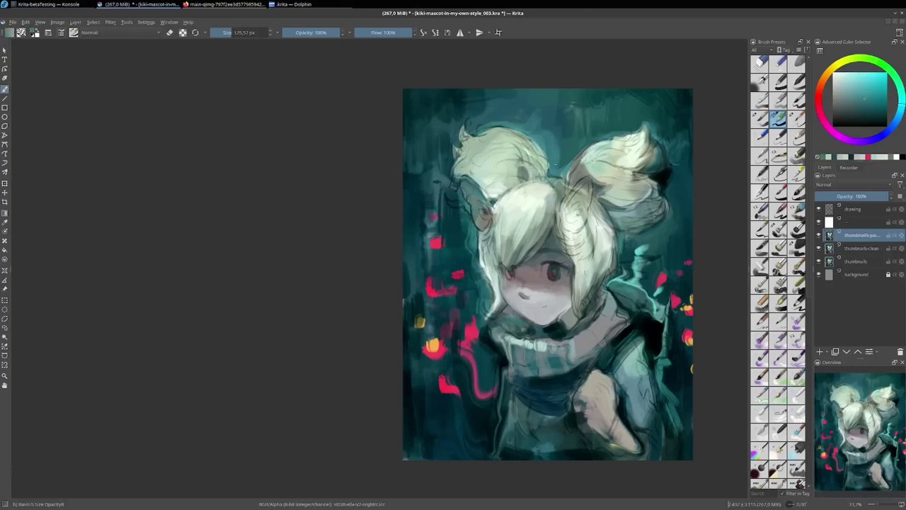
mouse_move(549, 120)
mouse_down()
mouse_move(566, 149)
mouse_move(546, 100)
mouse_up()
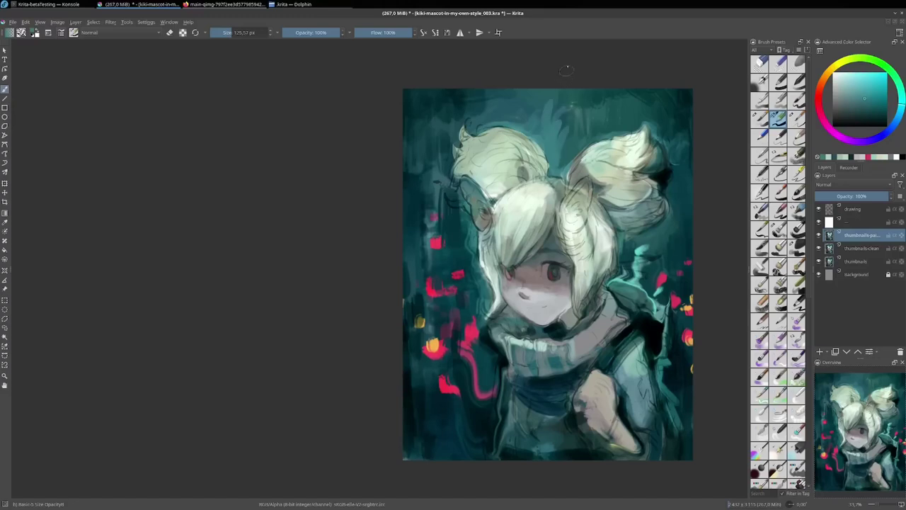
Cover the light streak above the right hair bun with dark and lighter teal strokes.
ctrl+click(556, 106)
mouse_move(551, 100)
mouse_down()
mouse_move(558, 151)
mouse_move(575, 122)
mouse_up()
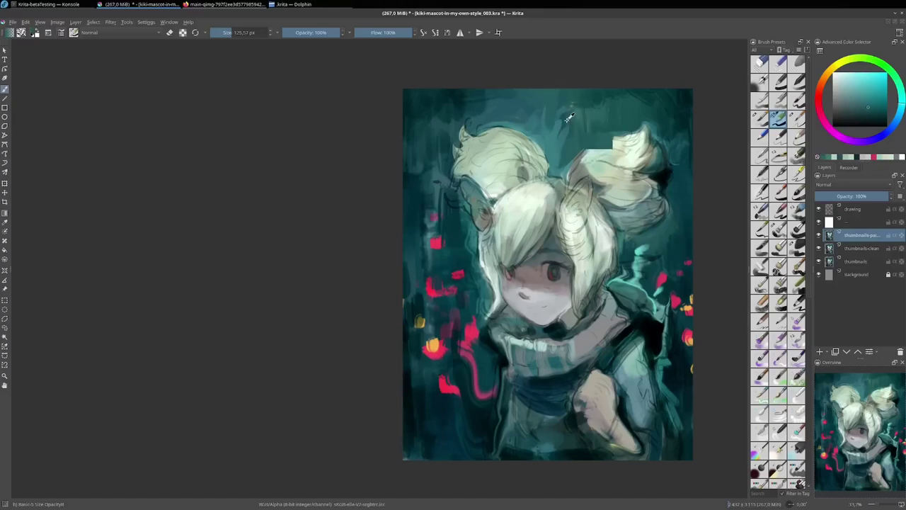
ctrl+click(566, 117)
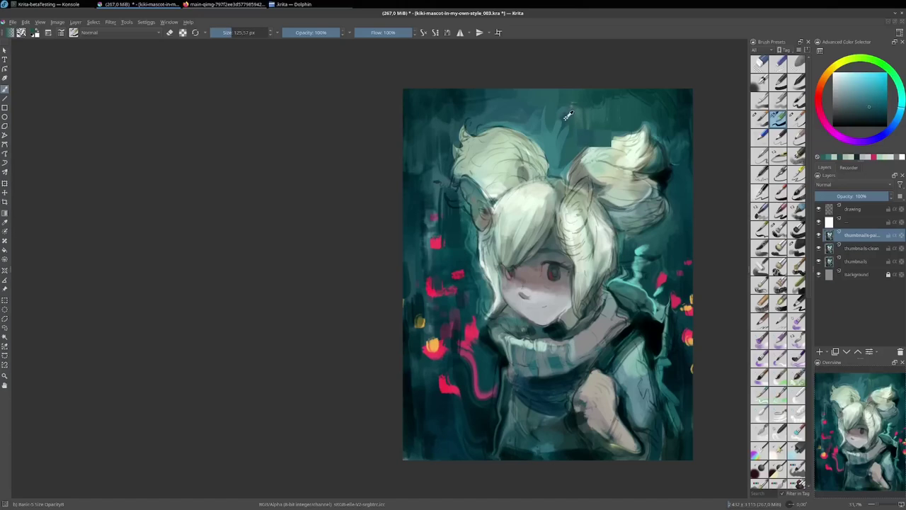
key(ctrl+z)
drag(565, 102, 563, 168)
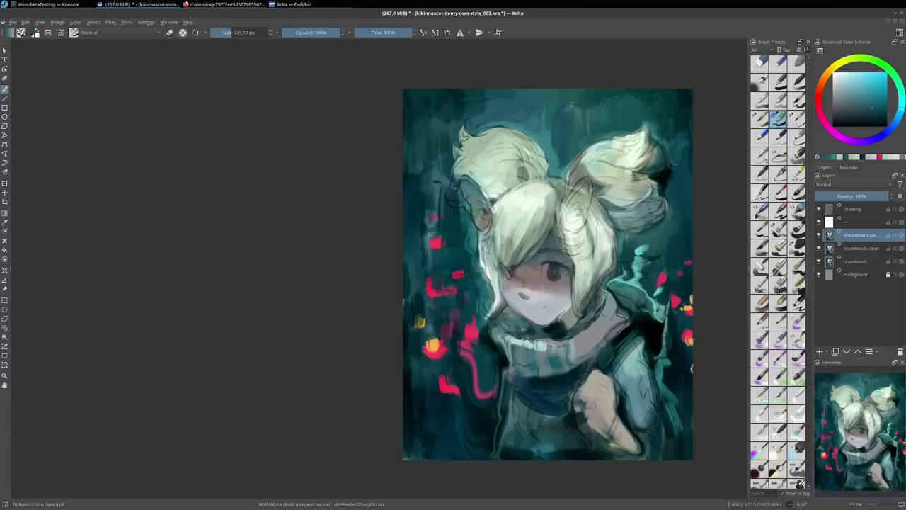
ctrl+click(559, 113)
drag(553, 99, 559, 157)
drag(556, 124, 563, 152)
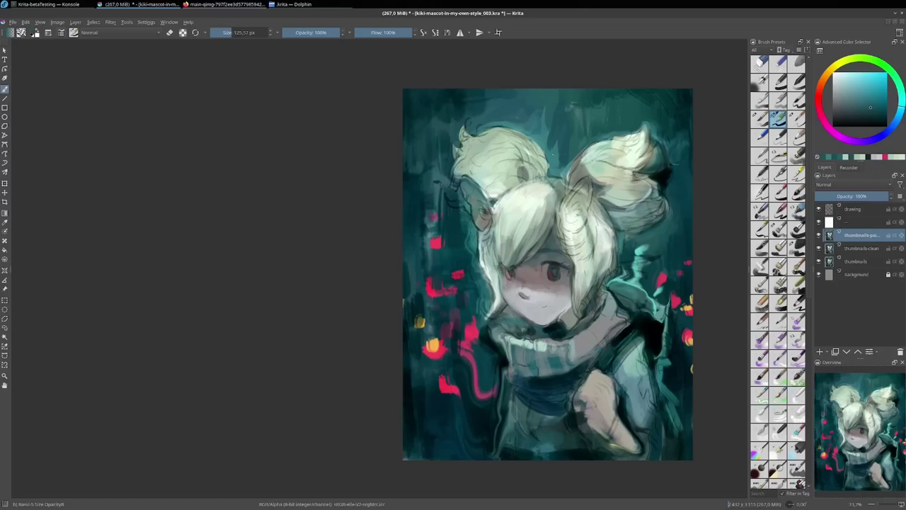
Undo and redo to compare the streak, keeping the darker version.
key(ctrl+z)
key(ctrl+shift+z)
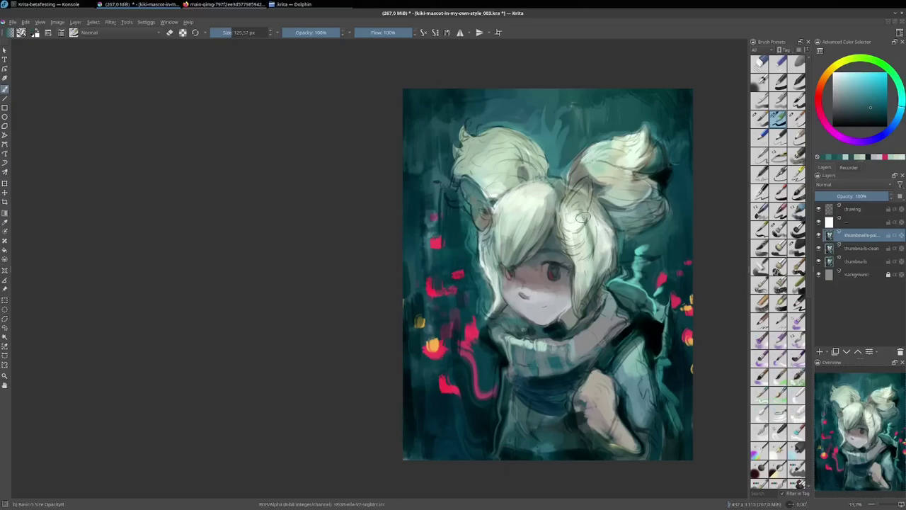
key(ctrl+z)
key(ctrl+shift+z)
key(ctrl+z)
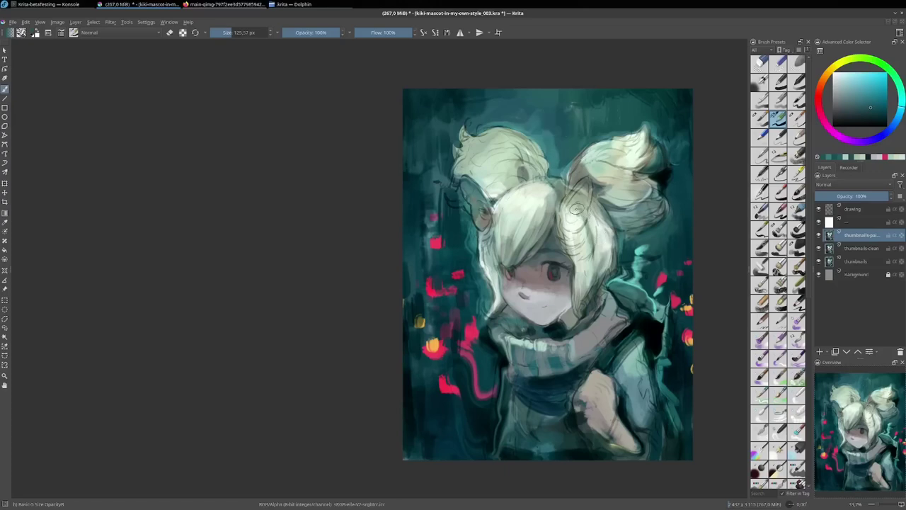
Pick a light green for the hair and shrink the brush to about 37 px.
scroll(559, 180, up, 1)
key(bracketleft)
key(bracketleft)
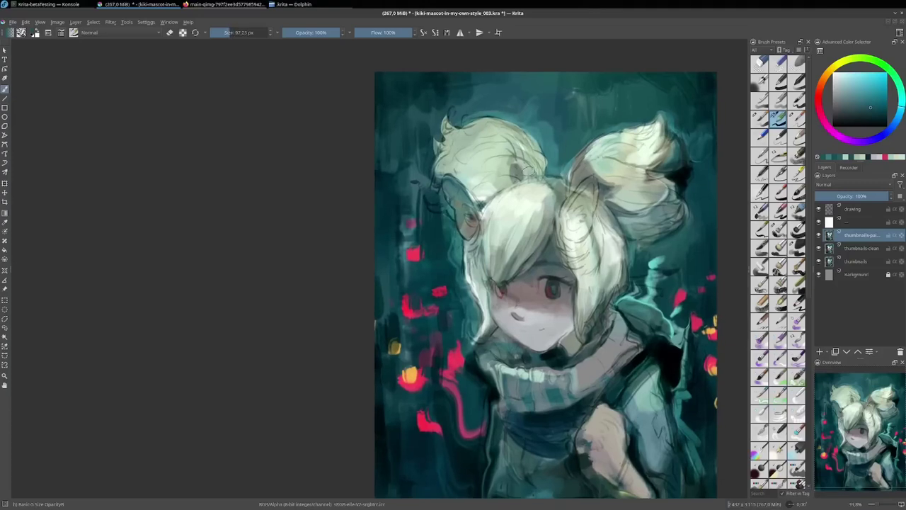
ctrl+click(532, 182)
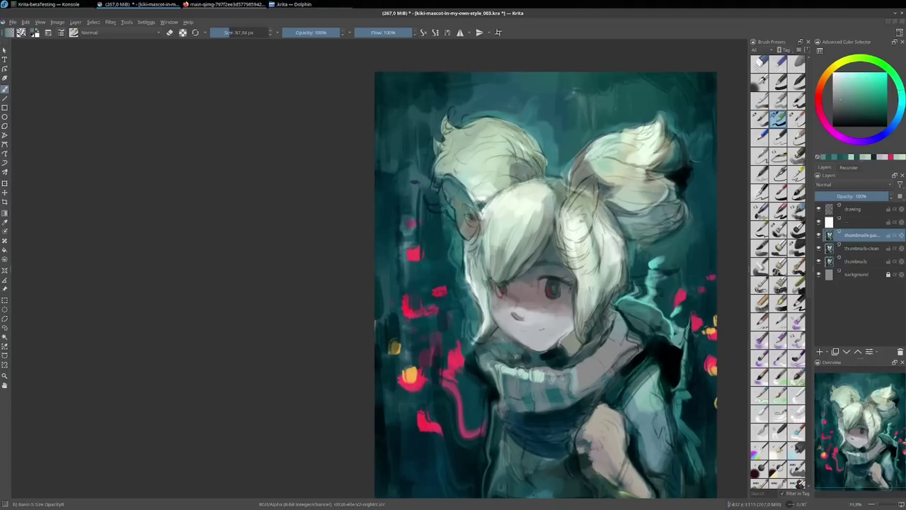
ctrl+click(520, 203)
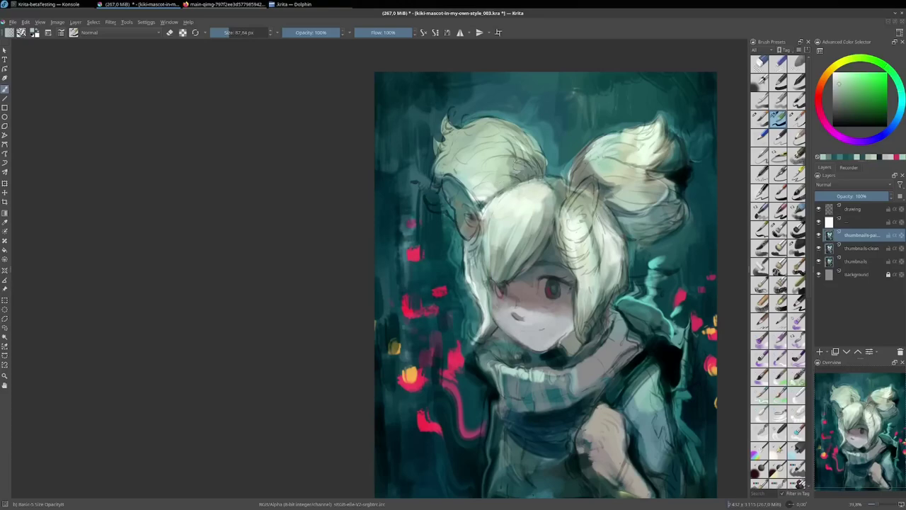
mouse_move(546, 284)
mouse_down()
mouse_move(566, 219)
mouse_move(535, 184)
mouse_up()
key(bracketleft)
key(bracketleft)
Paint grey-teal strokes over the scarf and hand.
key(bracketleft)
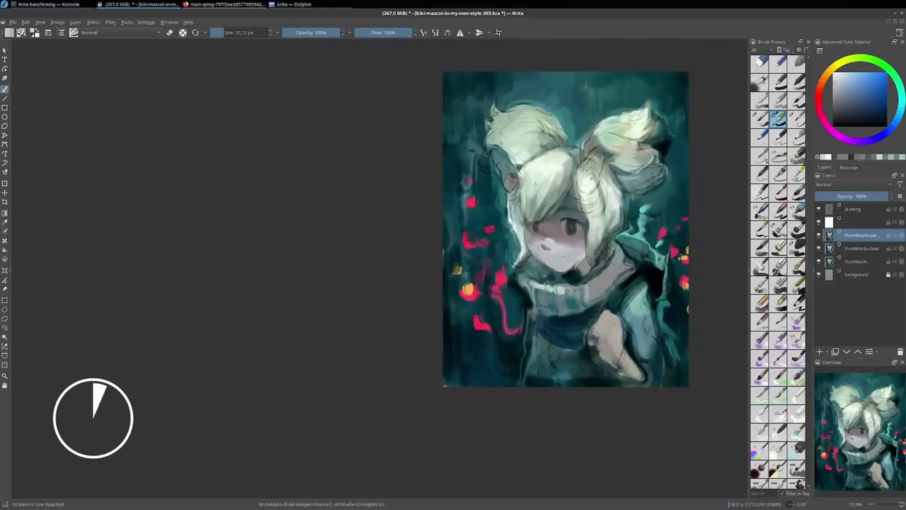
ctrl+click(537, 185)
drag(532, 298, 631, 283)
mouse_move(598, 312)
mouse_down()
mouse_move(643, 380)
mouse_move(567, 188)
mouse_up()
key(bracketleft)
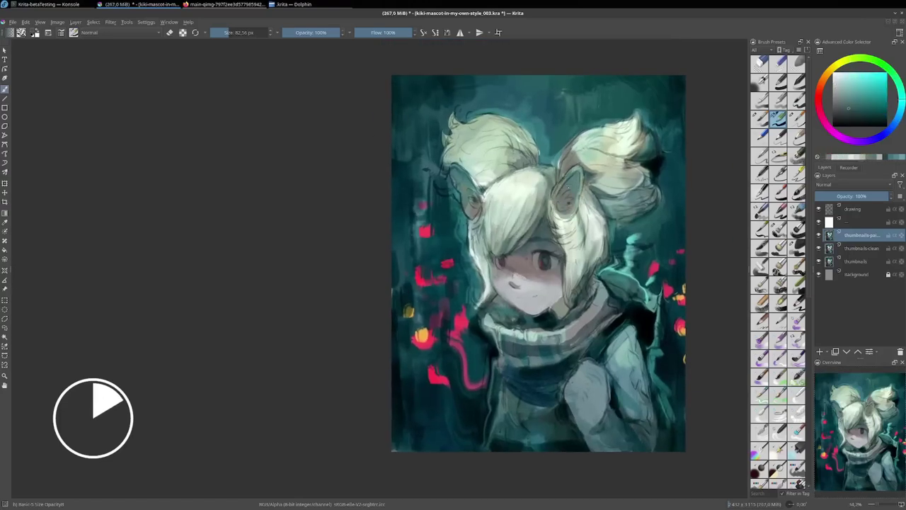
Shade the right hair bun and the face edge with a smaller brush.
drag(627, 135, 641, 161)
key(bracketleft)
drag(620, 117, 650, 160)
drag(566, 141, 657, 177)
drag(623, 102, 662, 152)
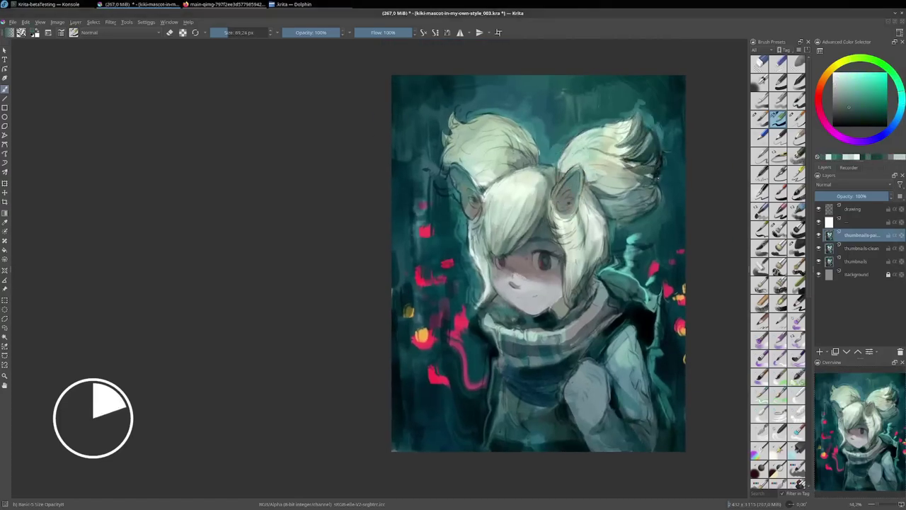
drag(673, 210, 615, 130)
drag(641, 173, 598, 131)
drag(593, 184, 597, 265)
key(minus)
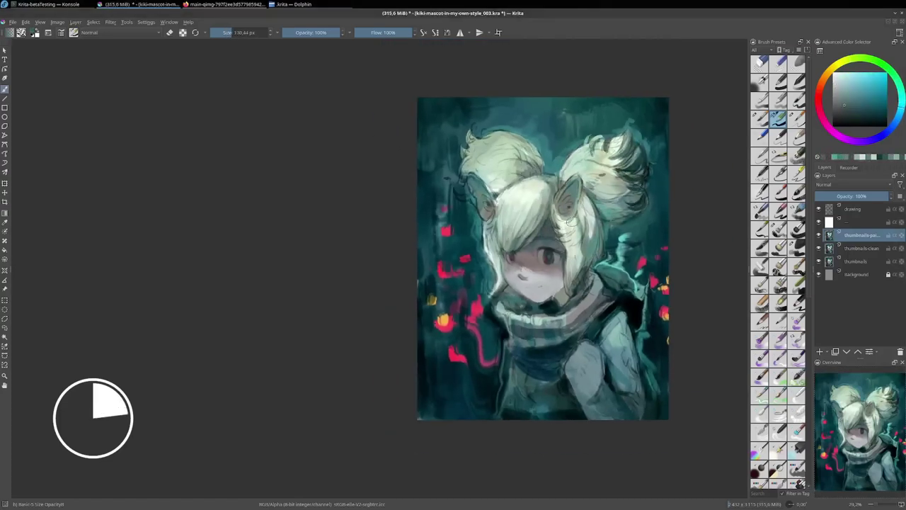
Darken both ears, the scarf and the areas beside the face with dark green-grey.
mouse_move(566, 186)
mouse_down()
mouse_move(577, 290)
mouse_move(517, 340)
mouse_move(527, 418)
mouse_up()
mouse_move(570, 283)
mouse_down()
mouse_move(619, 344)
mouse_move(616, 276)
mouse_move(602, 283)
mouse_up()
drag(495, 220, 499, 291)
drag(570, 262, 567, 294)
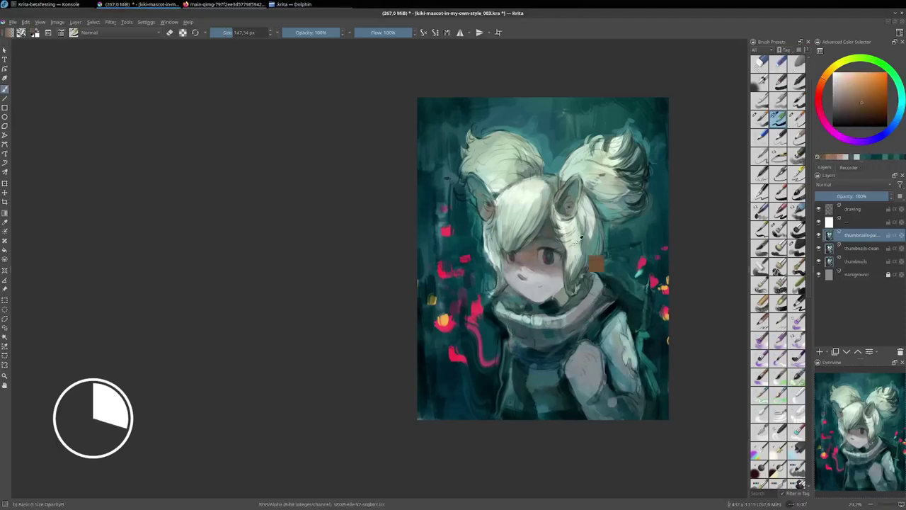
drag(563, 200, 559, 225)
drag(488, 184, 490, 233)
mouse_move(559, 181)
mouse_down()
mouse_move(566, 207)
mouse_move(517, 248)
mouse_up()
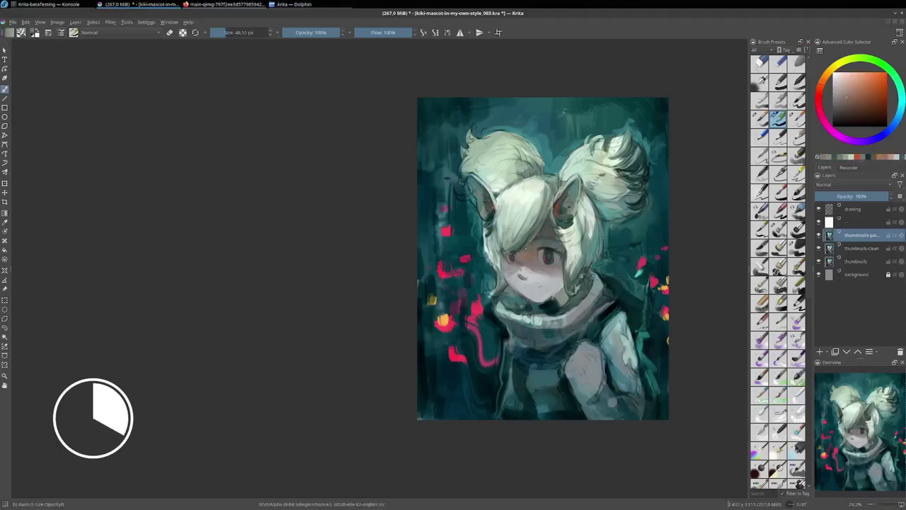
drag(554, 285, 570, 303)
Tint the cheek and hand pink, and deepen the hair, ears and scarf.
drag(606, 253, 629, 258)
mouse_move(658, 296)
mouse_down()
mouse_move(646, 393)
mouse_move(608, 418)
mouse_up()
drag(609, 224, 634, 221)
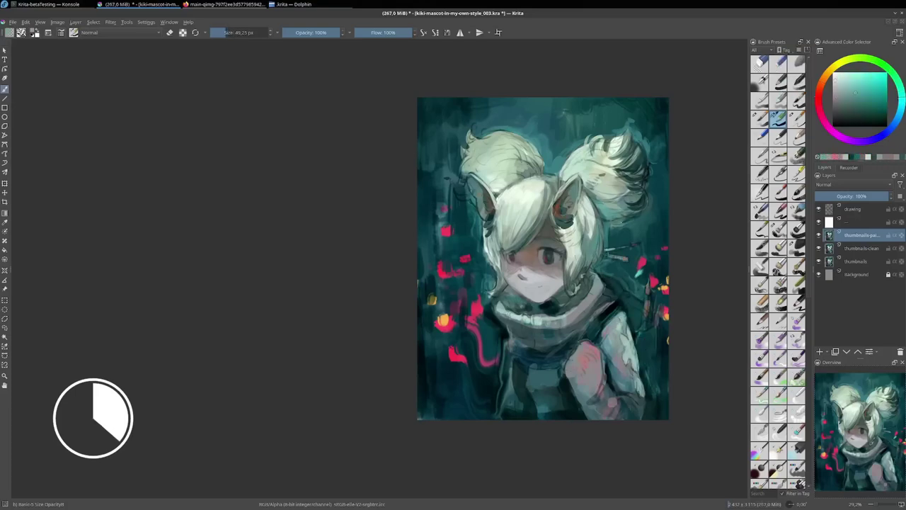
drag(637, 138, 641, 219)
mouse_move(467, 159)
mouse_down()
mouse_move(460, 213)
mouse_move(489, 301)
mouse_up()
drag(485, 329, 489, 368)
Choose a colour from the pop-up palette and paint light stripes on the scarf.
right_click(539, 283)
click(549, 297)
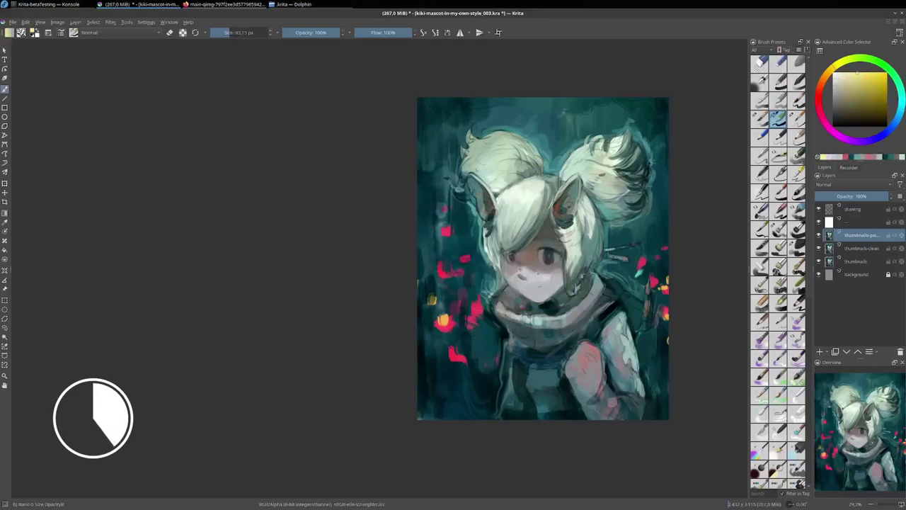
drag(570, 304, 556, 325)
mouse_move(602, 301)
mouse_down()
mouse_move(549, 333)
mouse_move(570, 365)
mouse_move(634, 403)
mouse_up()
Paint the hand pink and the sleeve a darker teal.
click(865, 68)
drag(627, 326, 629, 357)
click(862, 84)
drag(637, 304, 648, 362)
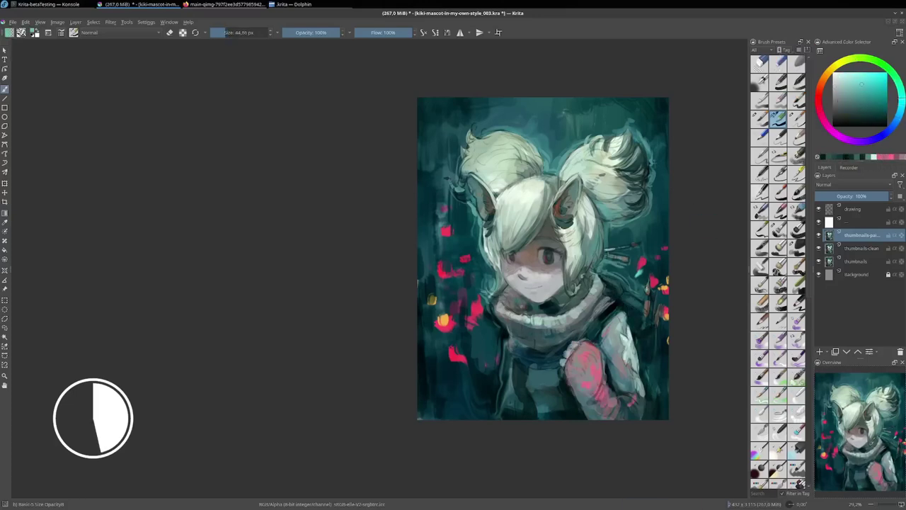
Add small dark strokes to the hair and ears, then view the whole painting.
drag(524, 150, 484, 203)
drag(598, 135, 637, 174)
drag(503, 129, 461, 170)
scroll(547, 269, up, 2)
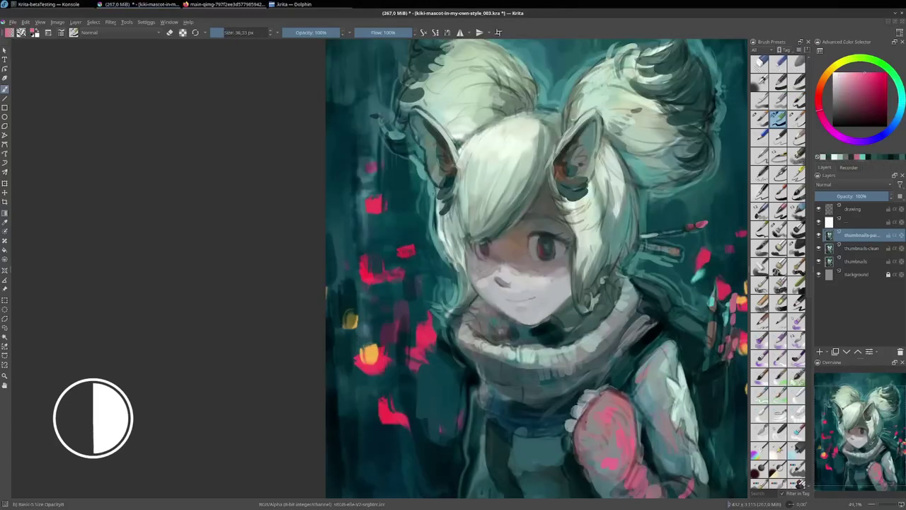
key(minus)
key(minus)
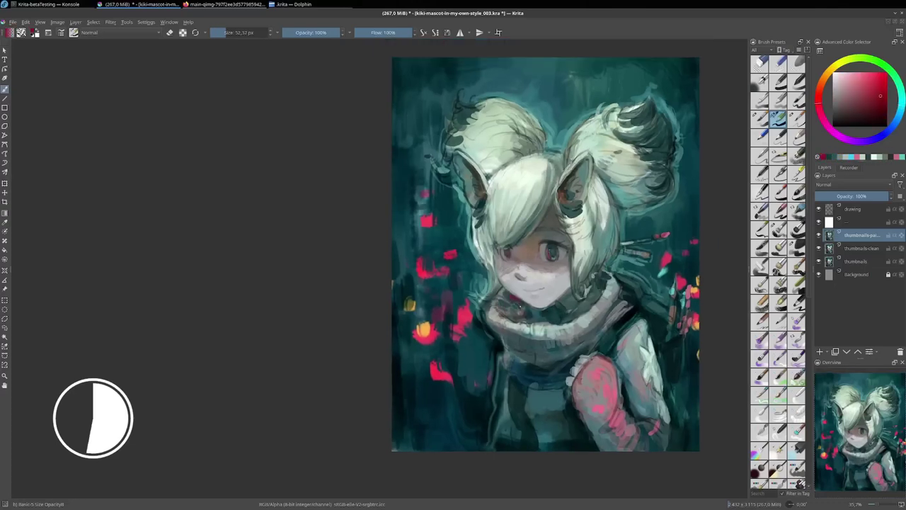
key(minus)
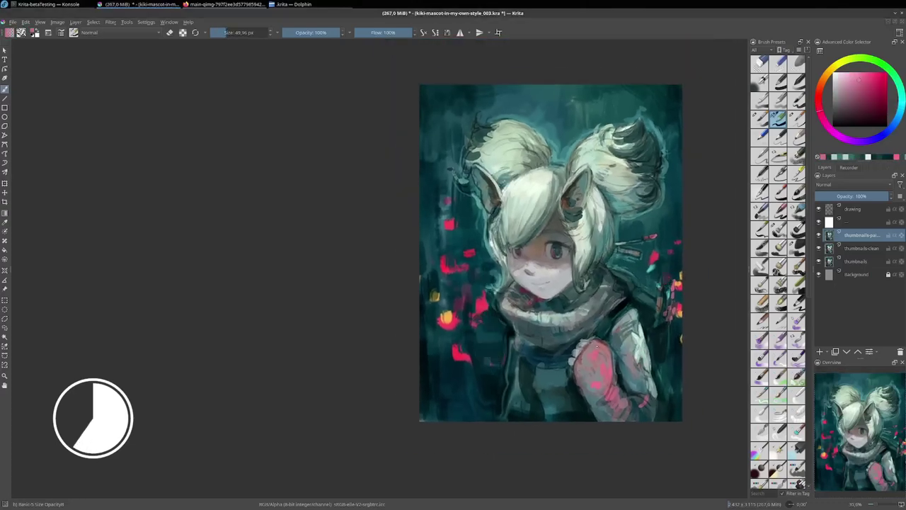
Try a red stroke over the pink mitten, then undo it.
scroll(552, 298, up, 5)
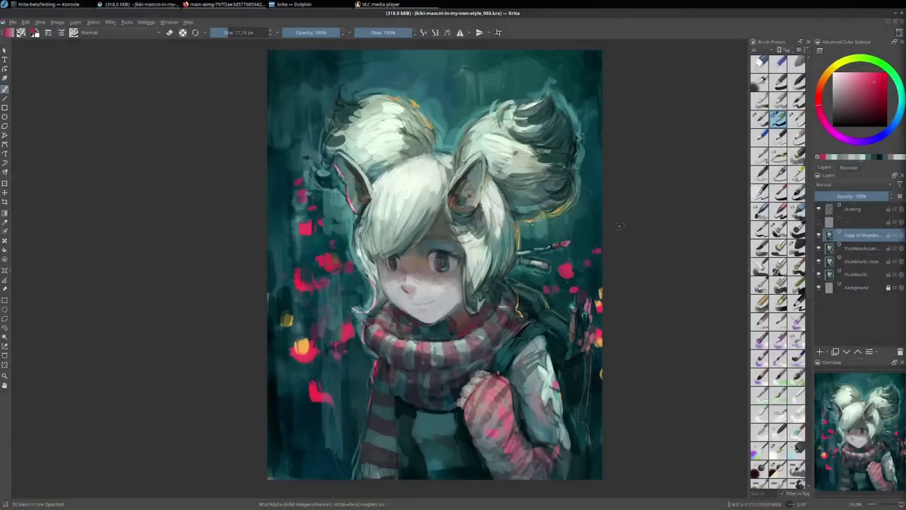
scroll(620, 226, up, 3)
scroll(483, 255, down, 4)
scroll(483, 255, up, 2)
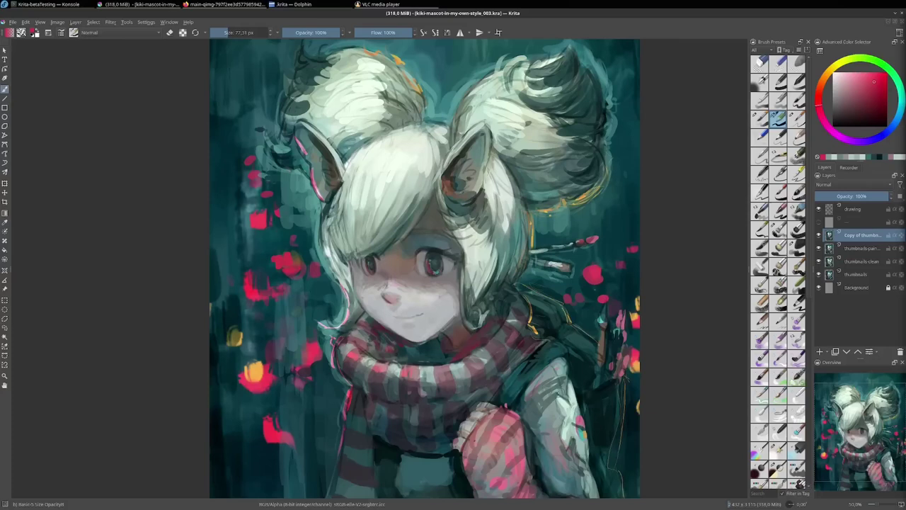
mouse_move(501, 405)
mouse_down()
mouse_move(489, 418)
mouse_move(517, 411)
mouse_move(536, 439)
mouse_up()
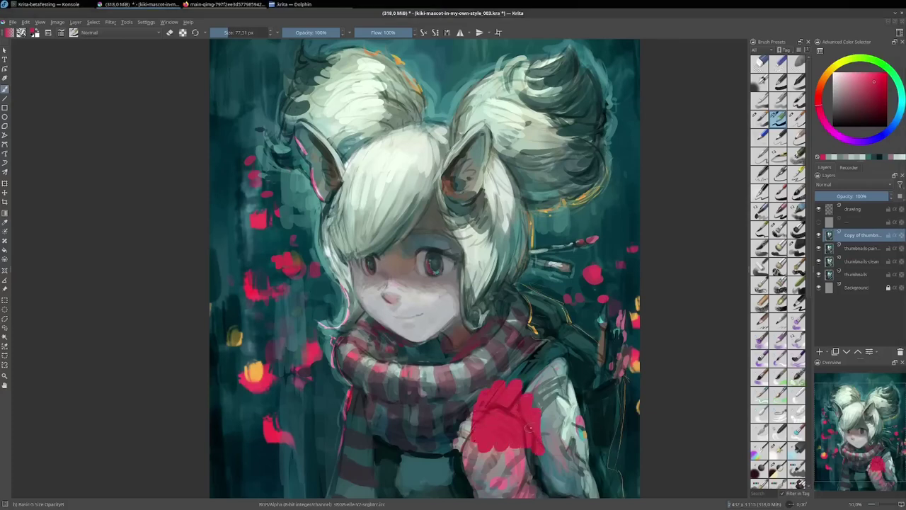
key(ctrl+z)
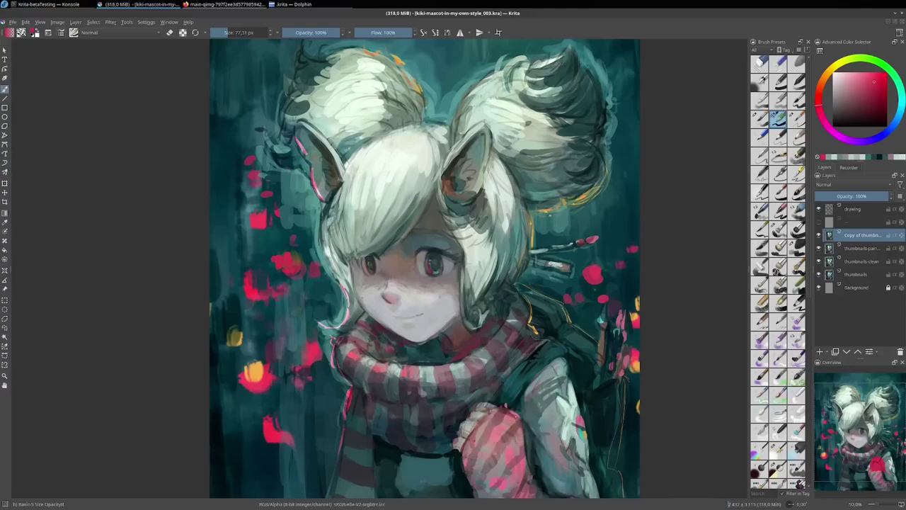
Sample the red eye colour, dab it near the eye, then choose a dark teal.
scroll(382, 278, up, 1)
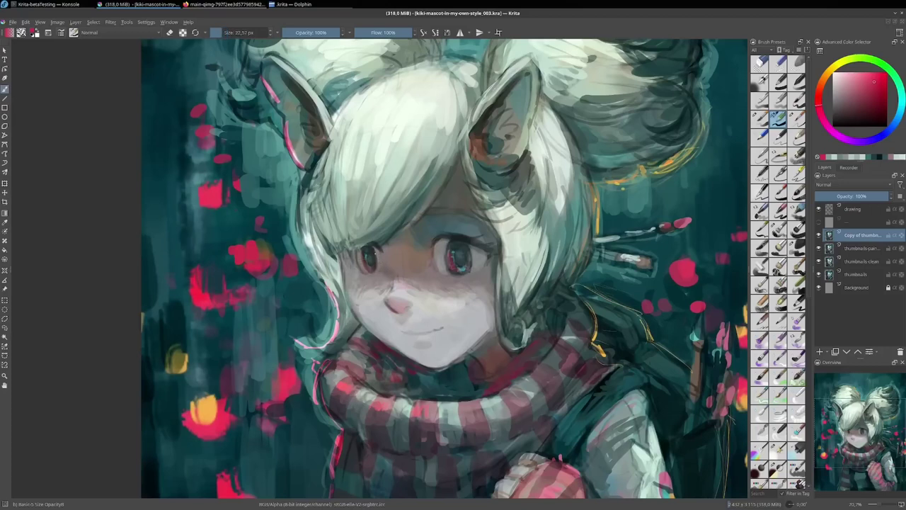
drag(398, 274, 462, 270)
click(462, 271)
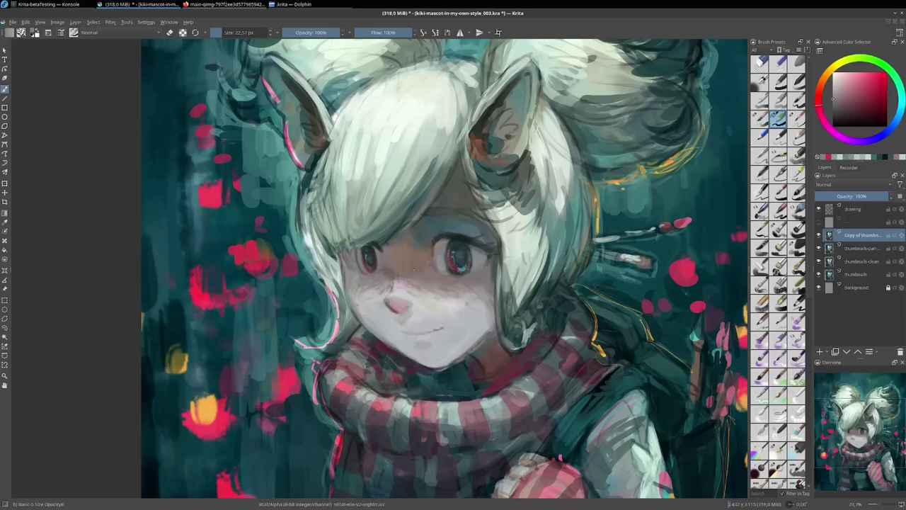
ctrl+click(371, 251)
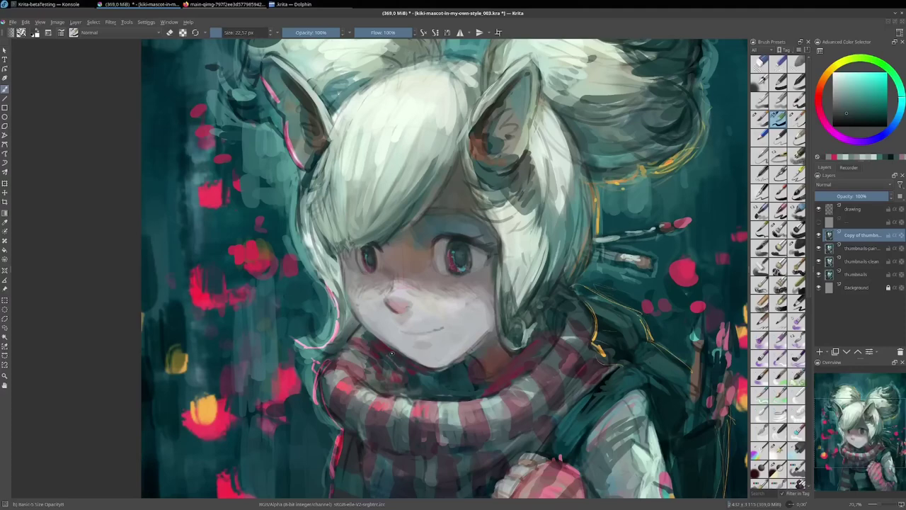
Save the painting with Ctrl+S.
key(ctrl+s)
scroll(437, 248, down, 1)
scroll(428, 273, down, 1)
scroll(421, 295, down, 1)
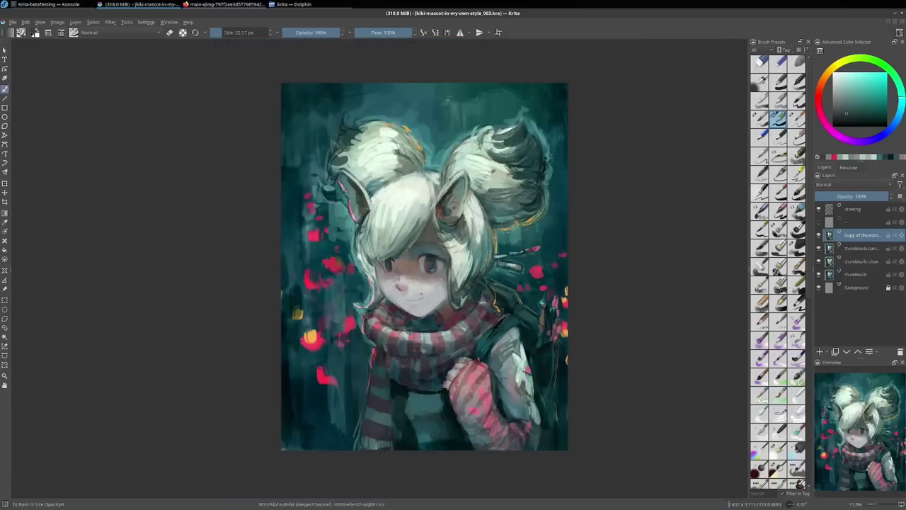
scroll(429, 289, up, 1)
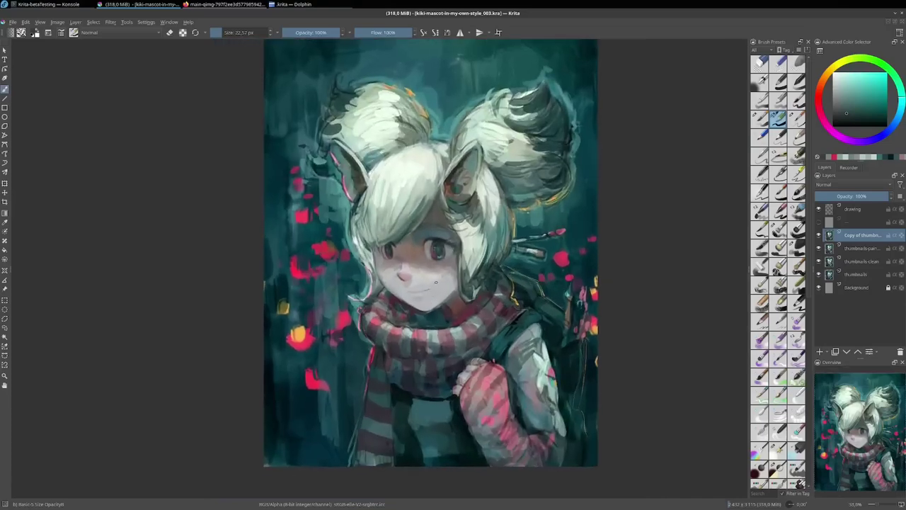
Select the entire canvas and open the Edit menu to copy the merged image.
drag(435, 282, 432, 303)
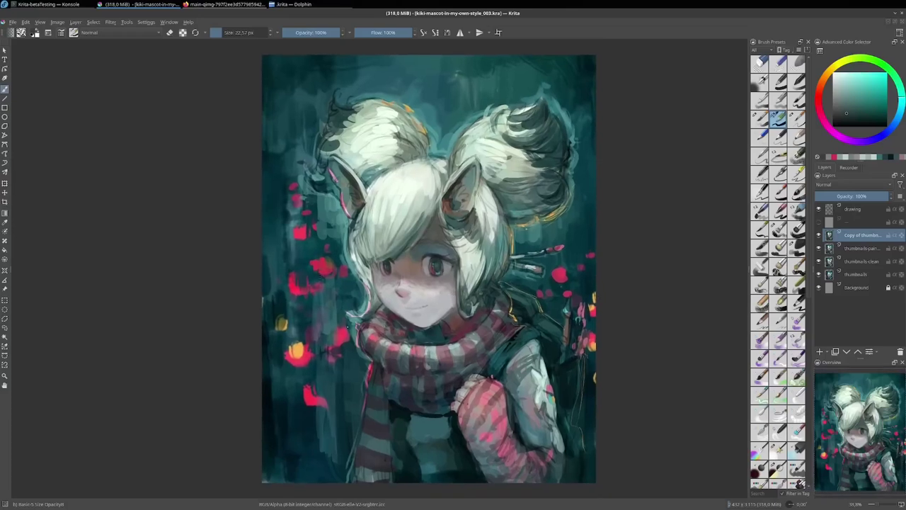
key(ctrl+a)
click(26, 22)
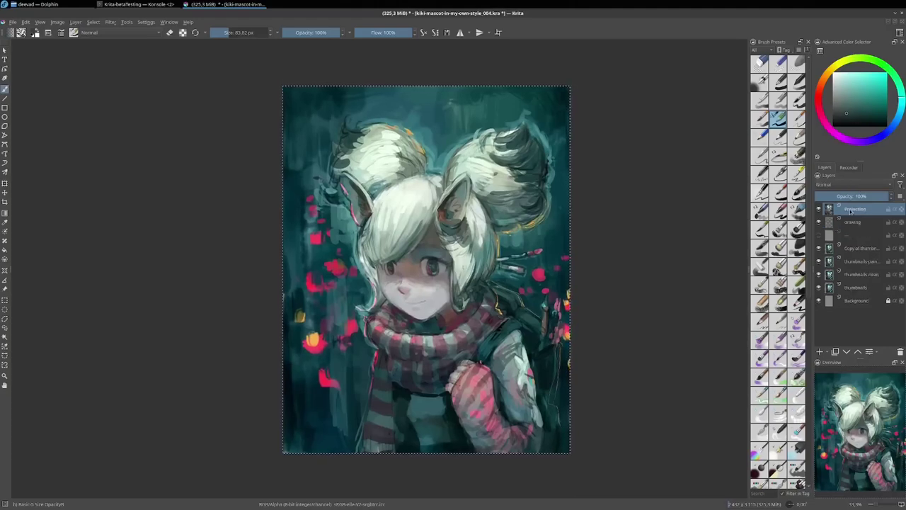
scroll(423, 161, up, 4)
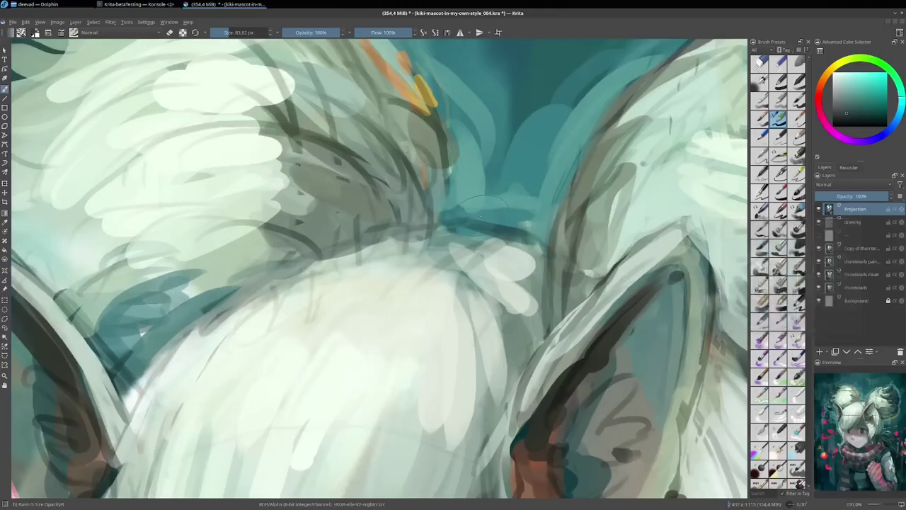
scroll(492, 219, down, 4)
scroll(491, 220, down, 2)
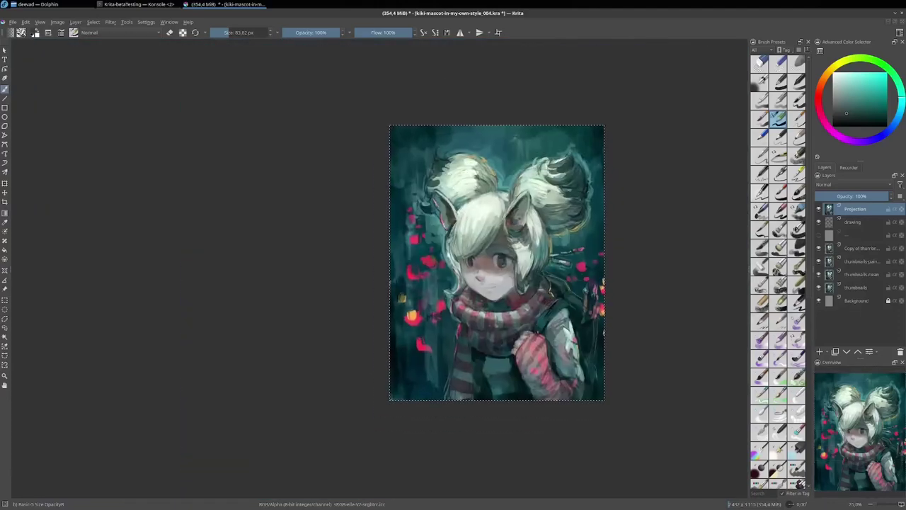
Hide the Projection layer and delete the empty unnamed layer.
click(820, 209)
click(853, 234)
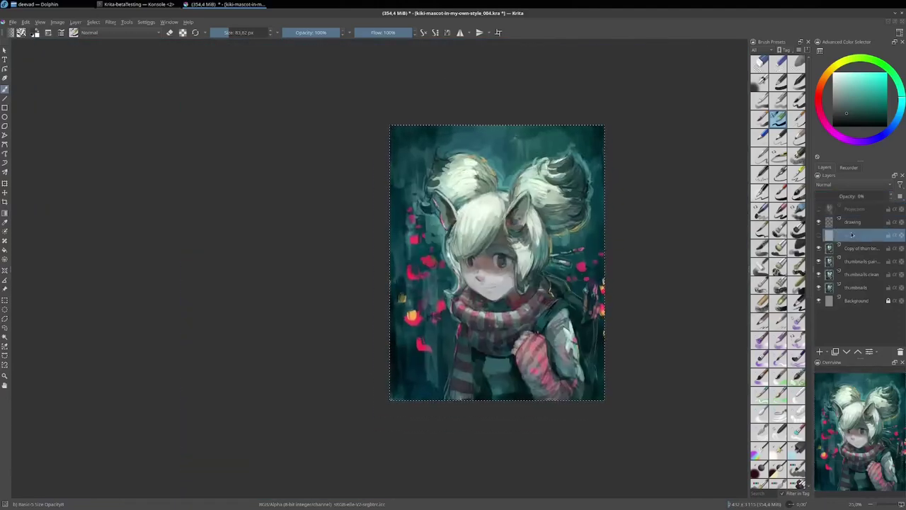
click(901, 356)
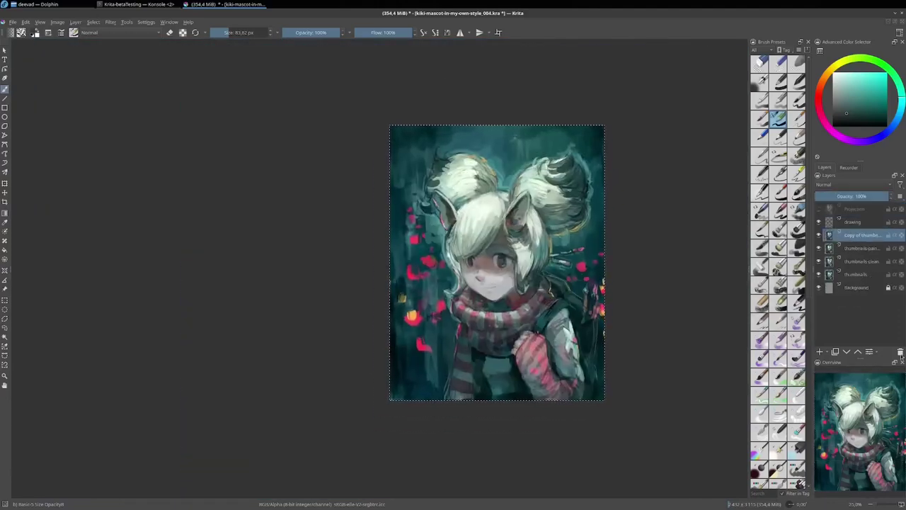
Hide the three thumbnail layers briefly, then show them again.
click(819, 235)
click(820, 248)
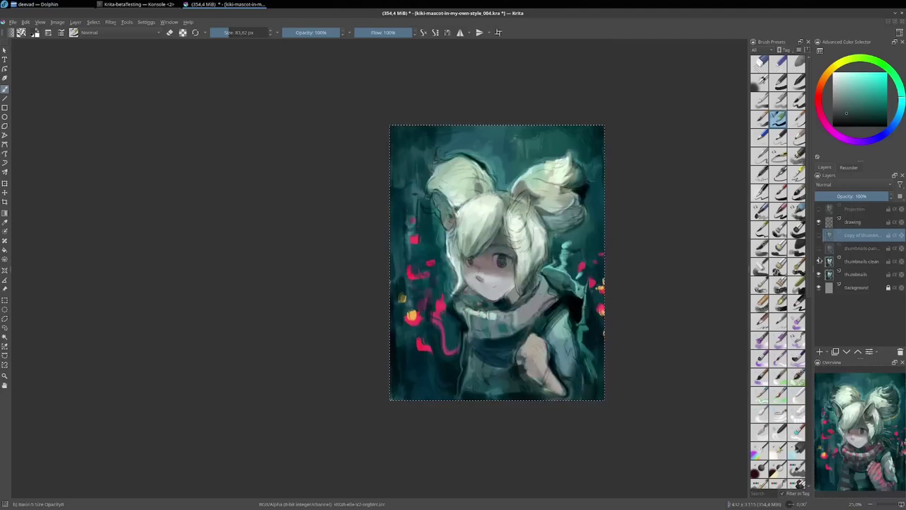
click(819, 261)
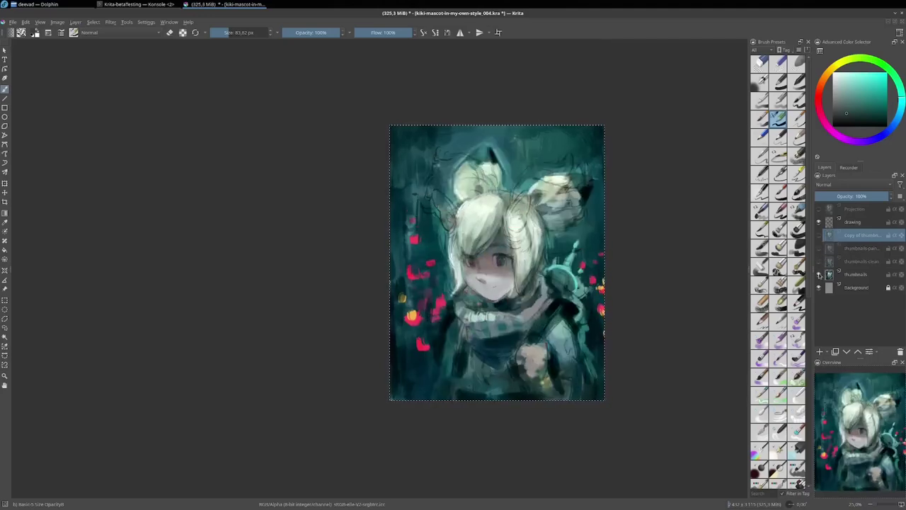
click(819, 261)
click(820, 247)
click(819, 235)
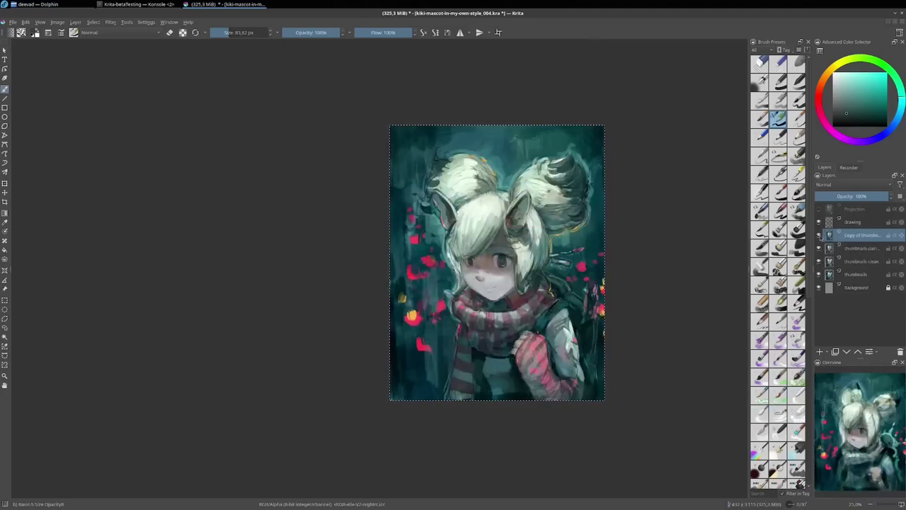
Merge thumbnails-clean down into the thumbnails layer and rename it 'color'.
click(854, 263)
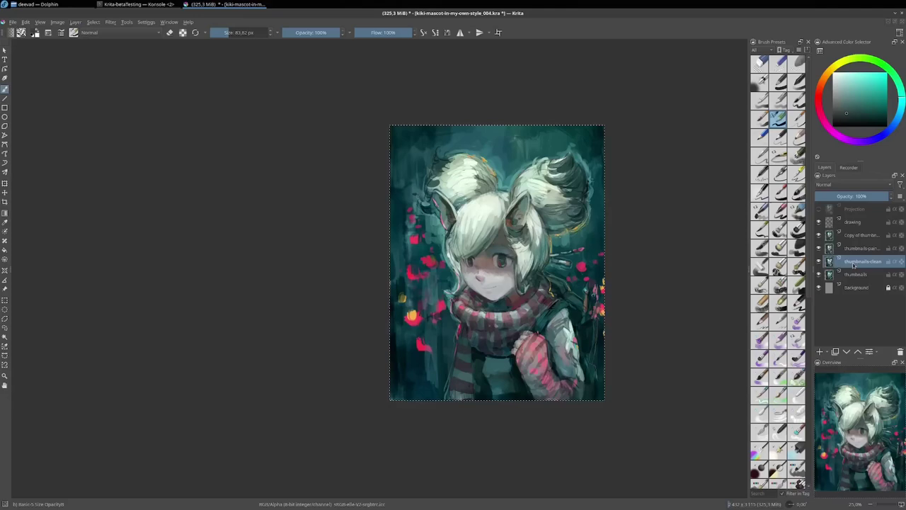
key(ctrl+e)
key(ctrl+e)
key(ctrl+e)
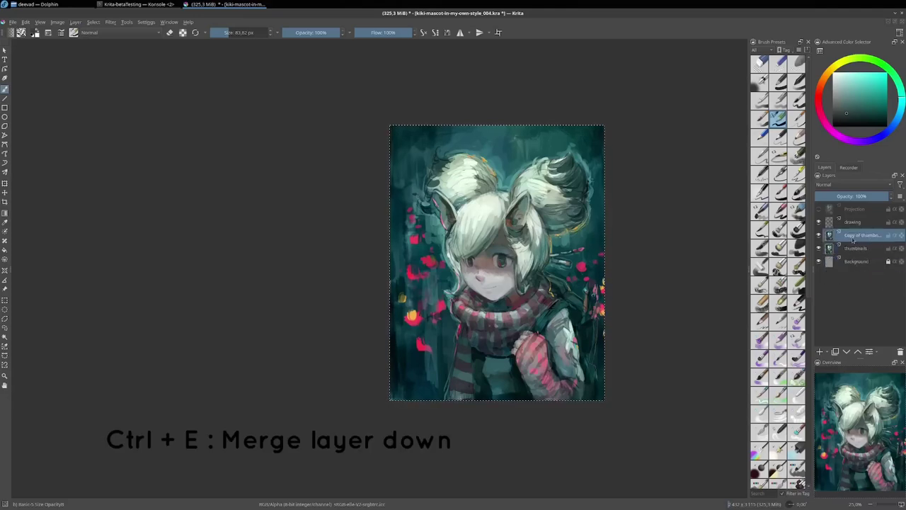
double_click(852, 235)
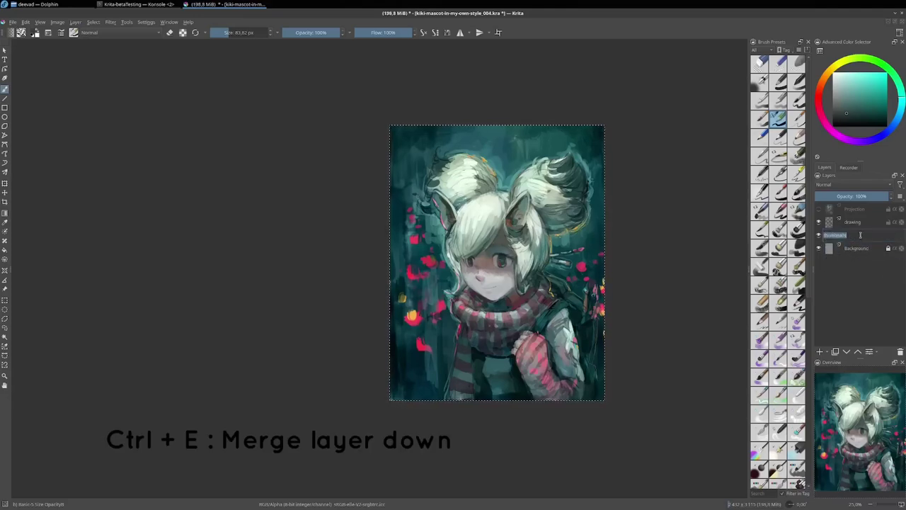
text(color)
key(Return)
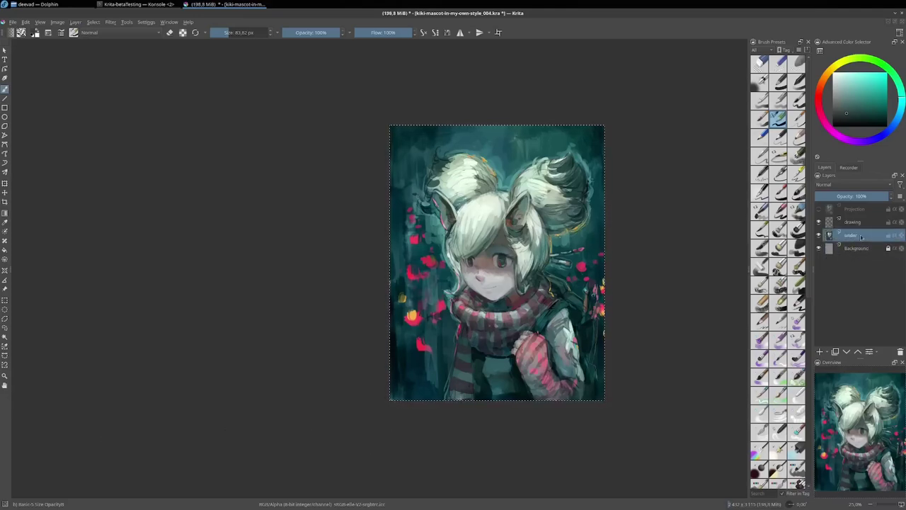
Select the drawing layer, hide the under layer, and toggle Projection to compare sketch and colour.
click(859, 223)
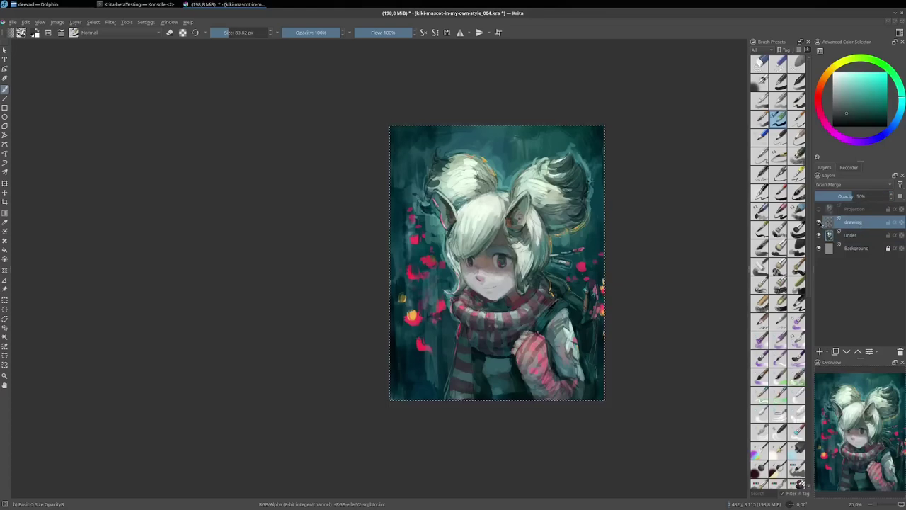
click(819, 235)
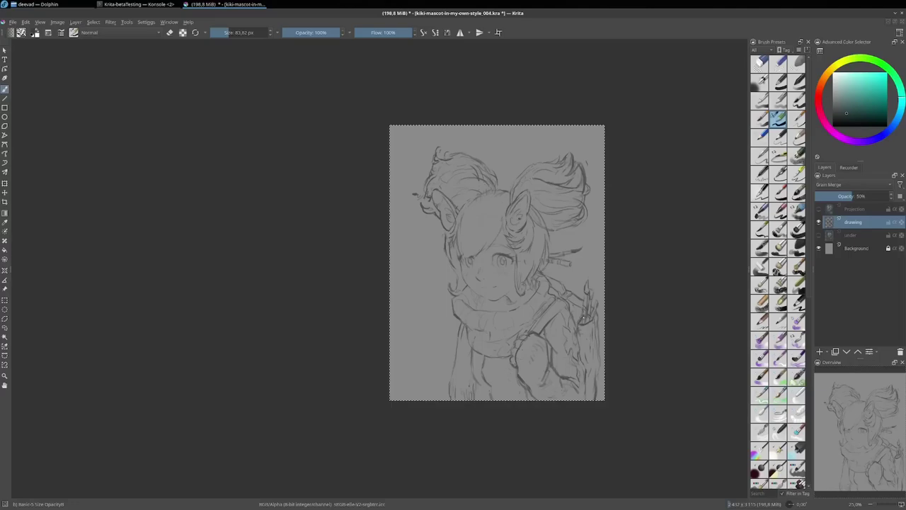
click(820, 210)
click(820, 210)
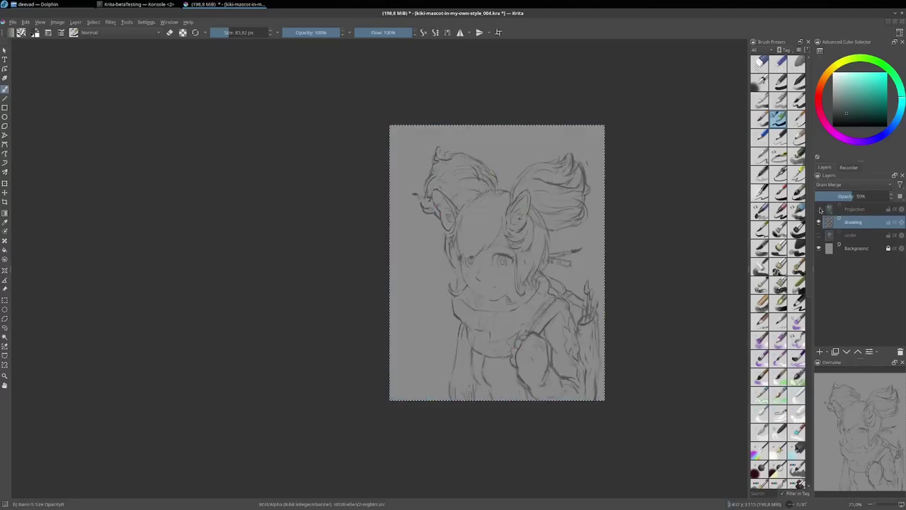
click(820, 211)
click(820, 210)
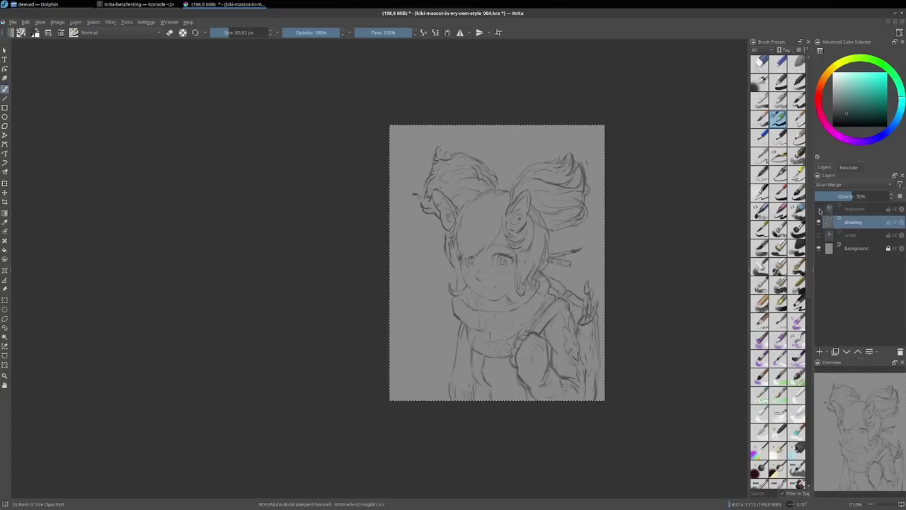
click(820, 211)
click(820, 211)
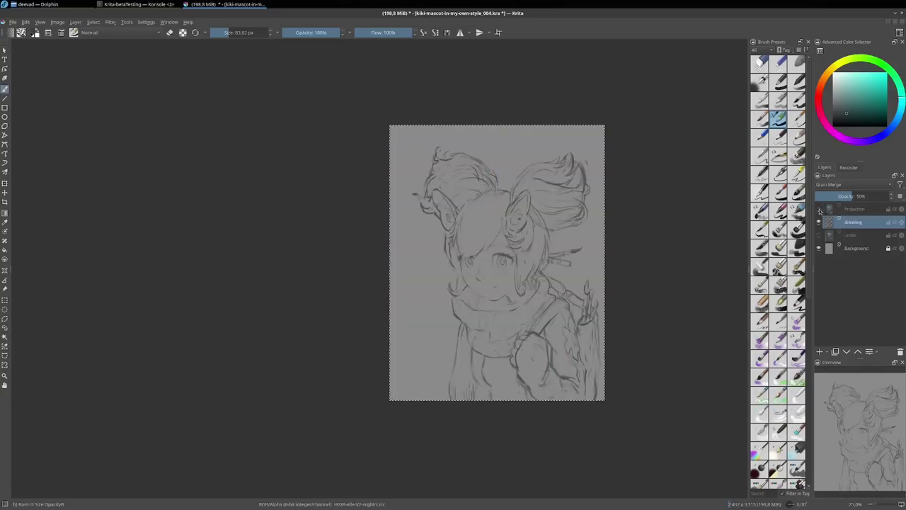
click(820, 211)
click(820, 211)
click(820, 211)
click(820, 211)
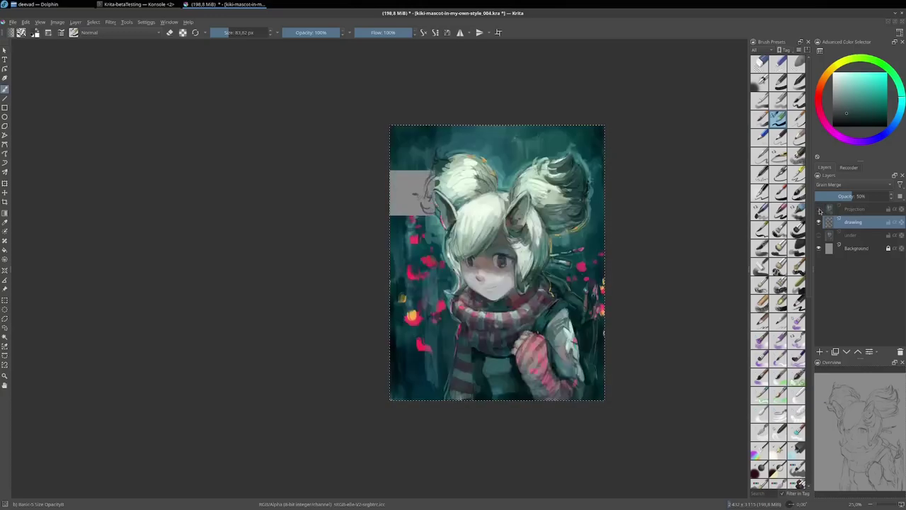
click(820, 211)
click(820, 211)
Make Projection visible and active, then sample the dark red of the girl's eye.
scroll(474, 264, up, 5)
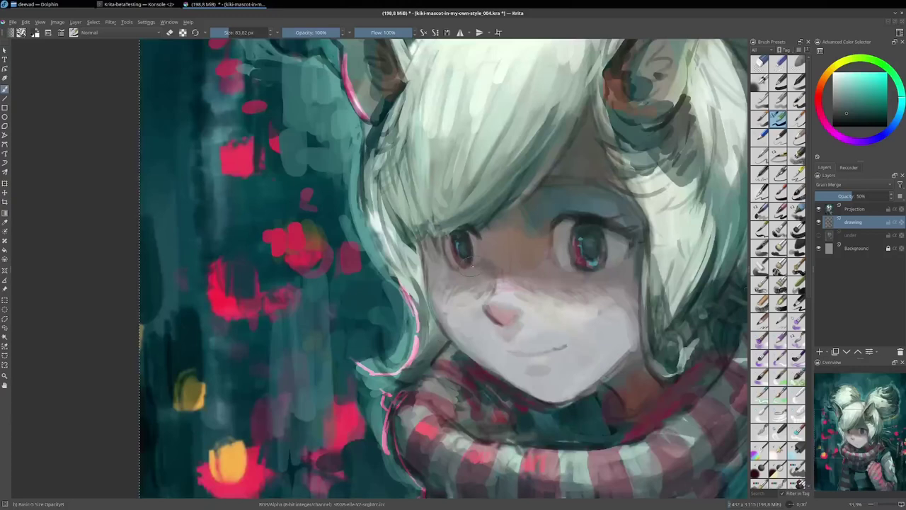
scroll(471, 264, up, 2)
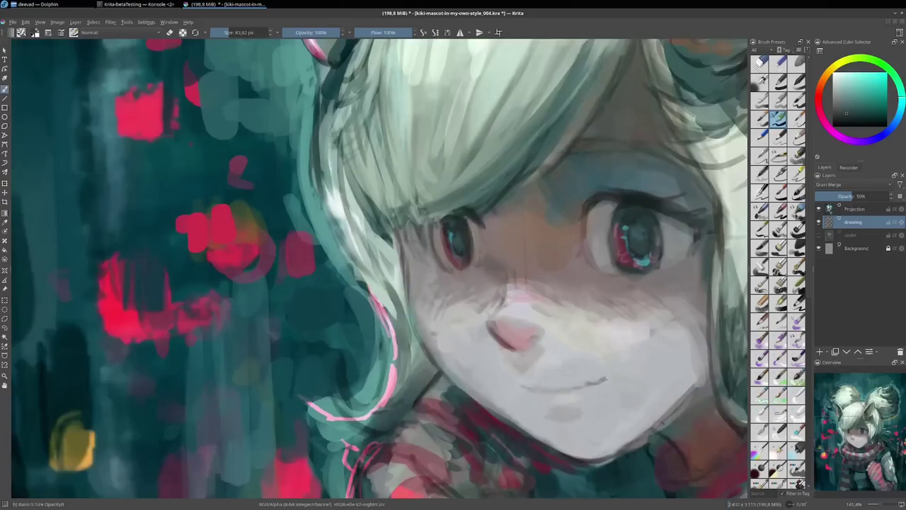
click(819, 210)
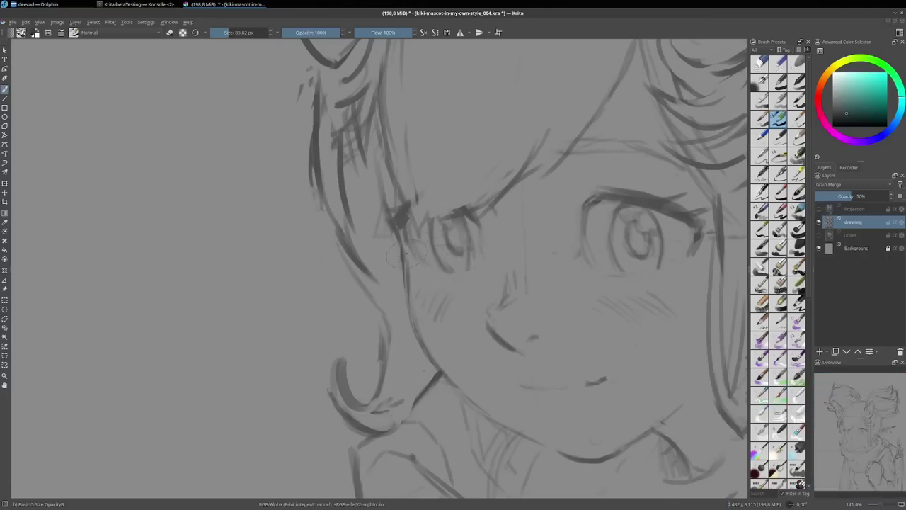
scroll(534, 258, down, 3)
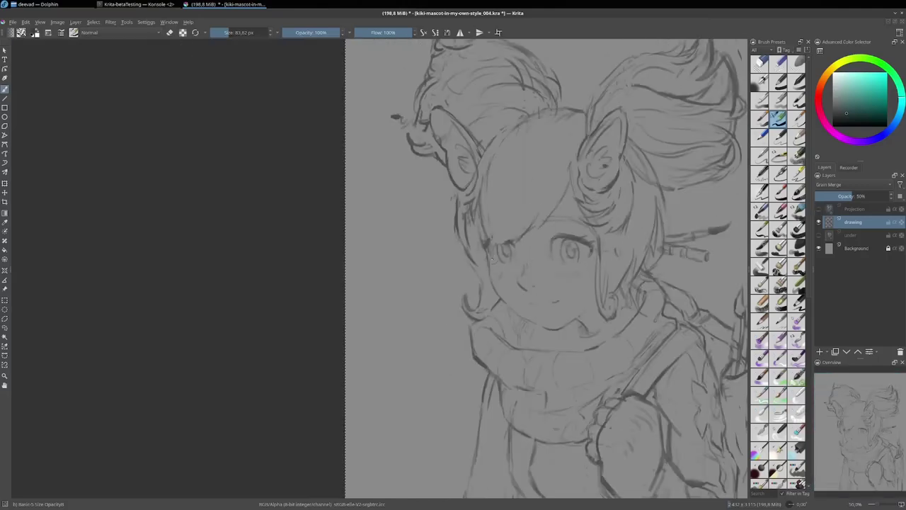
click(819, 210)
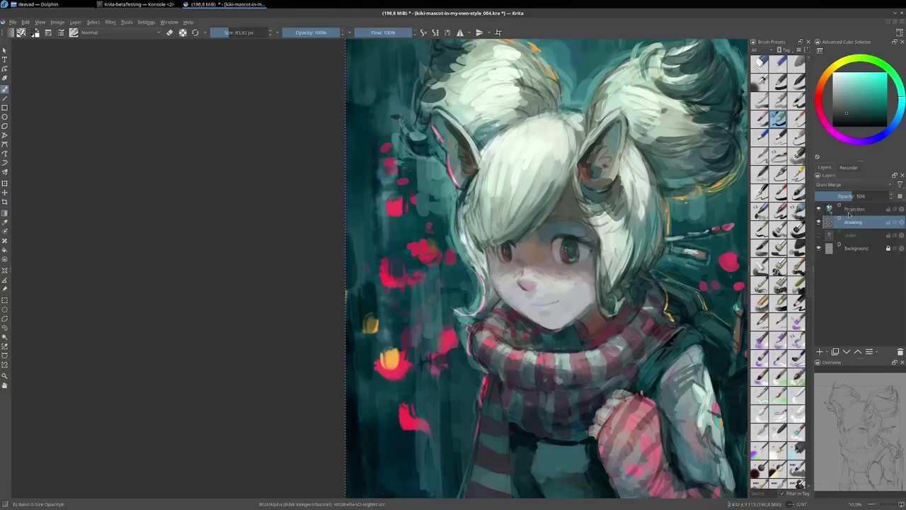
click(854, 209)
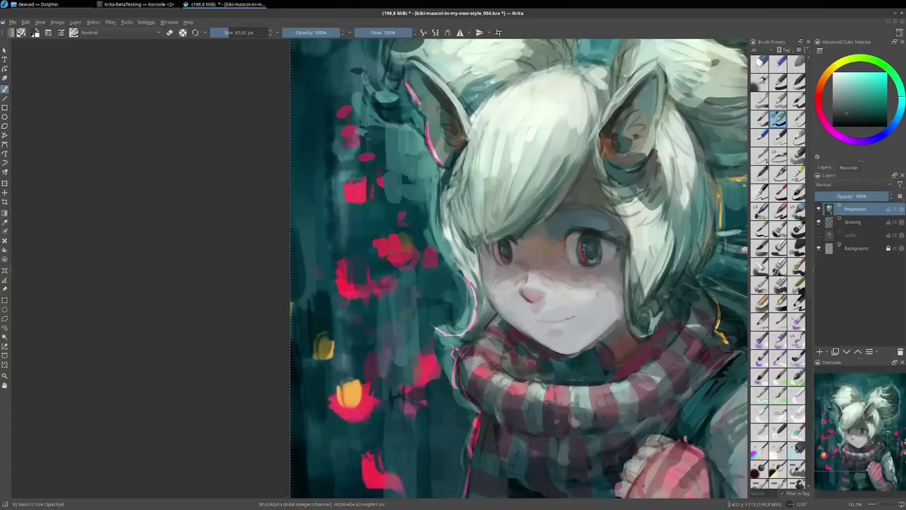
ctrl+click(585, 249)
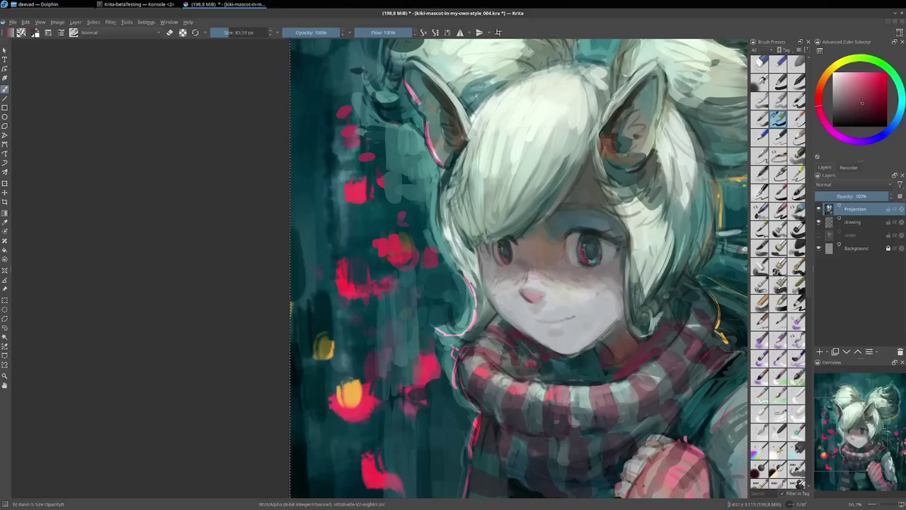
With a much smaller brush, paint a dark detail near the left eye and sample dark teal.
key(bracketleft)
key(bracketleft)
key(bracketleft)
drag(491, 243, 499, 248)
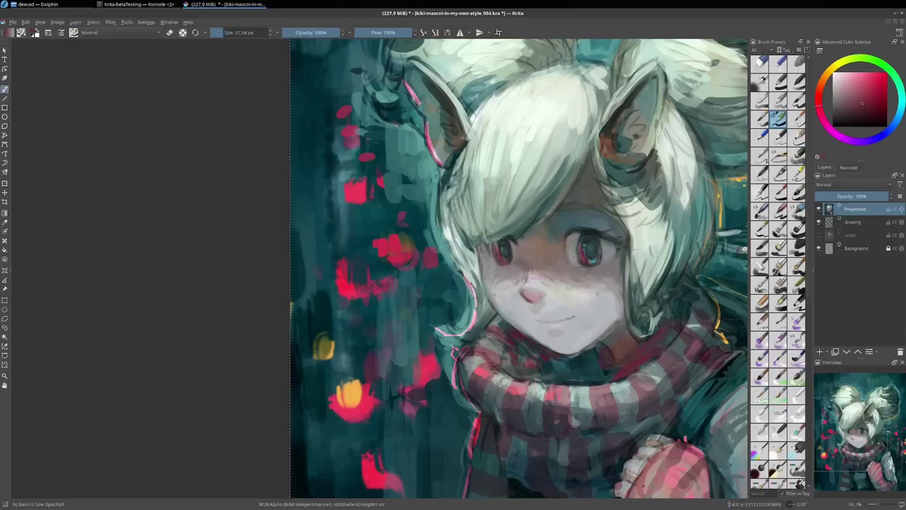
ctrl+click(524, 260)
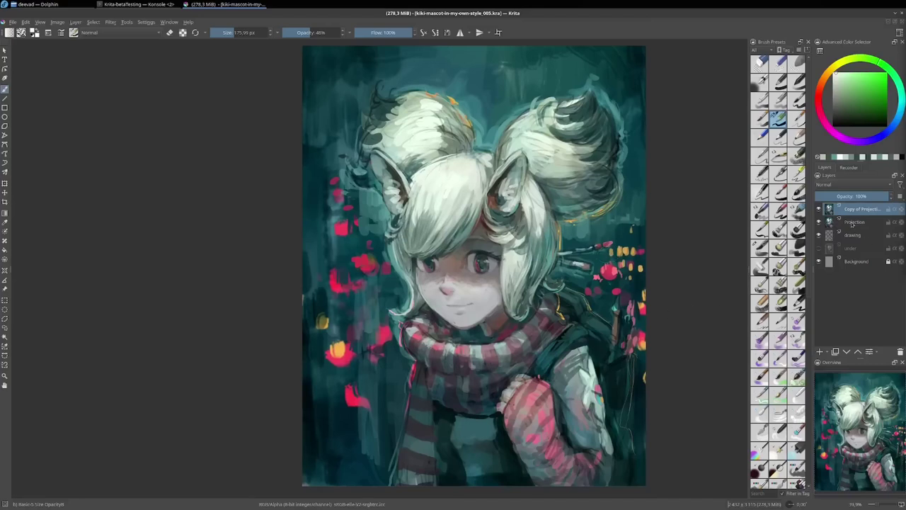
Delete 'Copy of Projection' and rename 'Projection' to 'paint-over'.
key(shift+Delete)
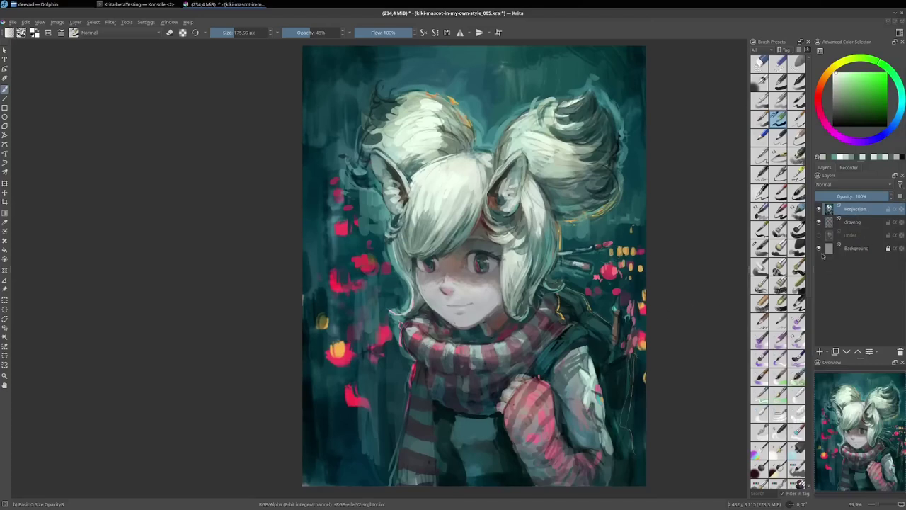
double_click(852, 209)
text(paint-ove)
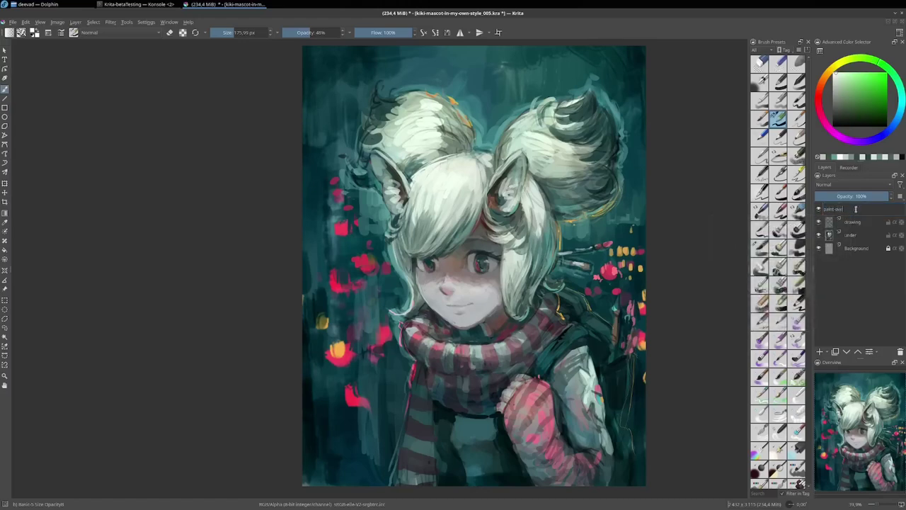
key(Return)
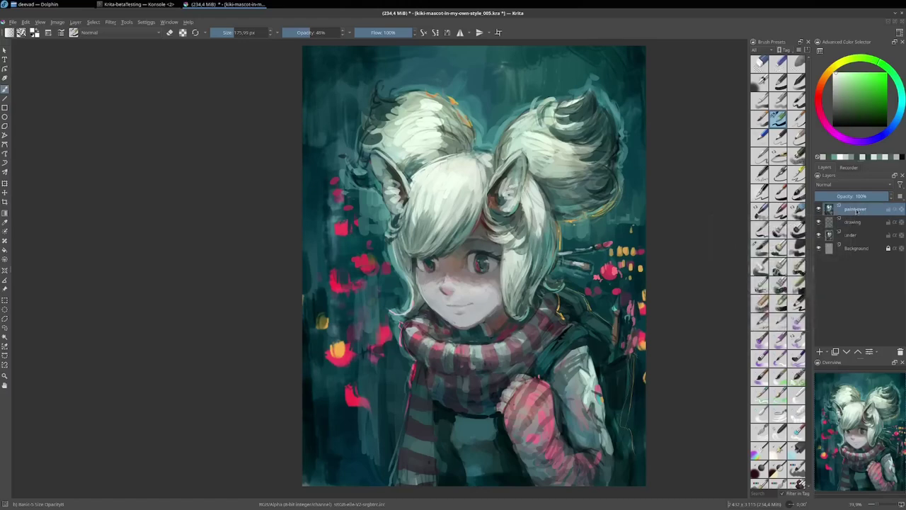
Toggle paint-over's visibility repeatedly to compare, leaving it visible.
click(819, 209)
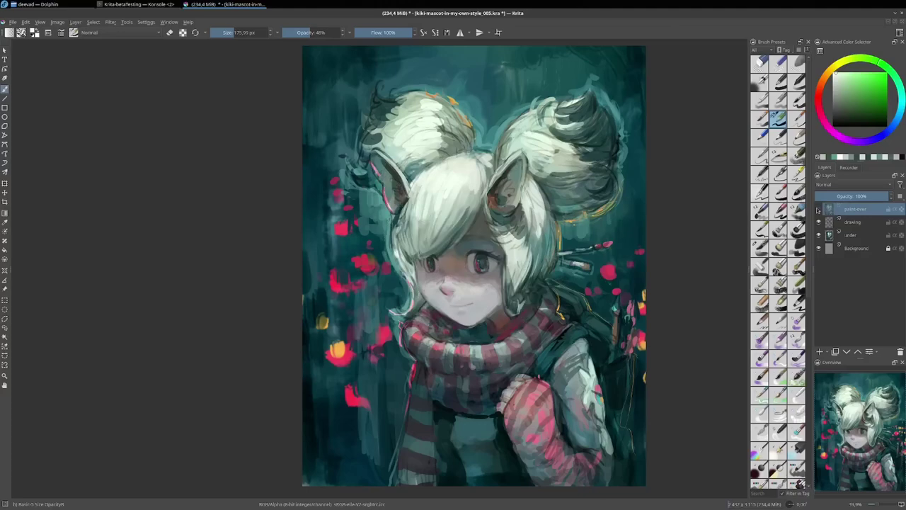
click(819, 210)
click(818, 209)
click(819, 210)
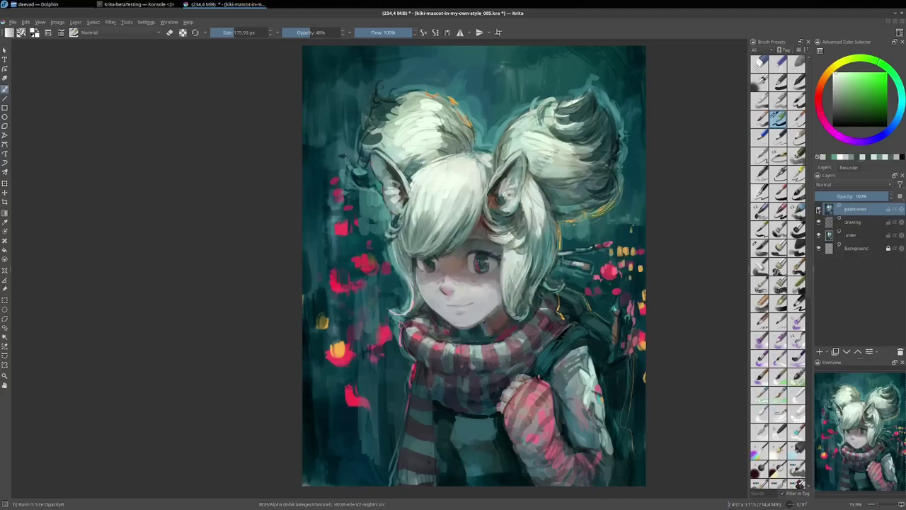
click(819, 209)
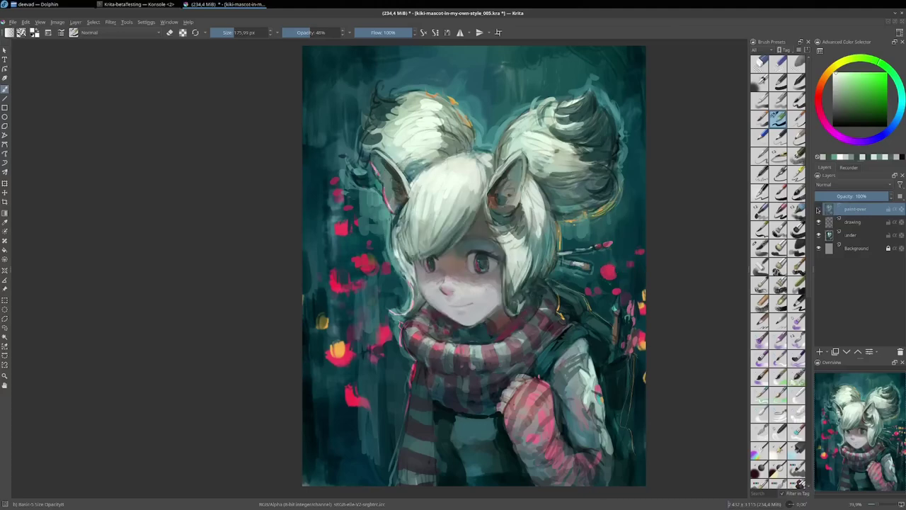
click(819, 210)
click(819, 209)
click(819, 209)
click(818, 210)
click(818, 209)
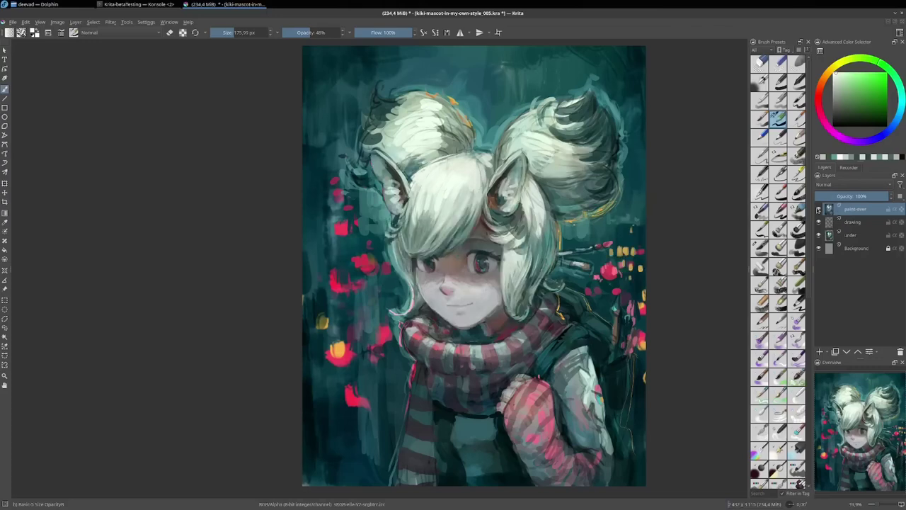
click(818, 209)
scroll(467, 282, up, 1)
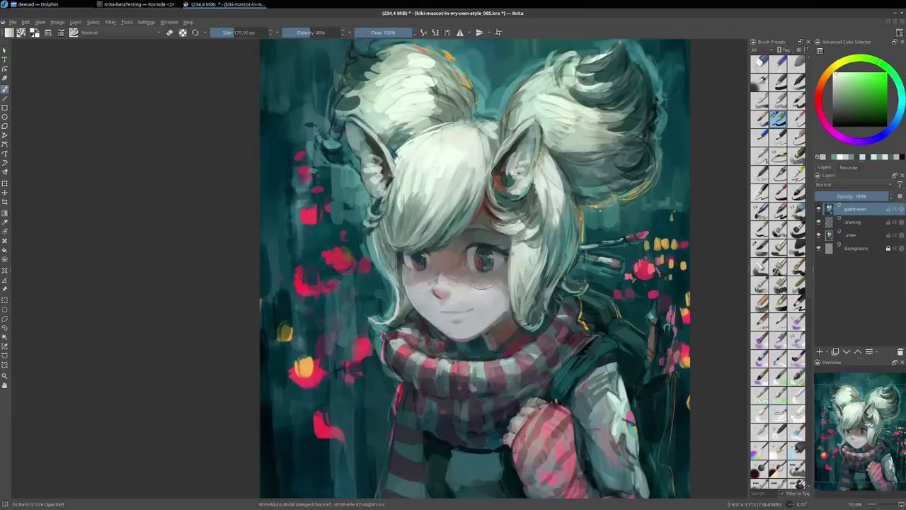
scroll(468, 290, up, 1)
scroll(467, 305, up, 1)
scroll(467, 319, up, 1)
scroll(467, 323, up, 2)
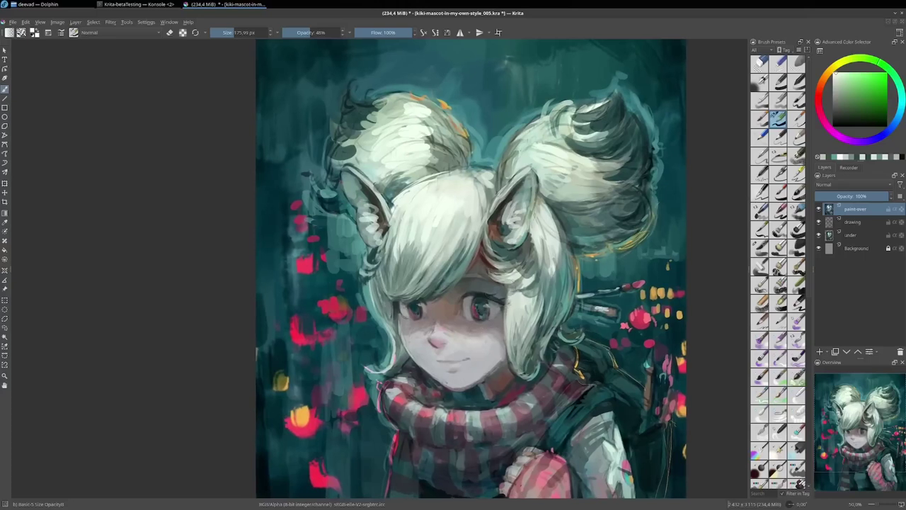
scroll(502, 281, down, 1)
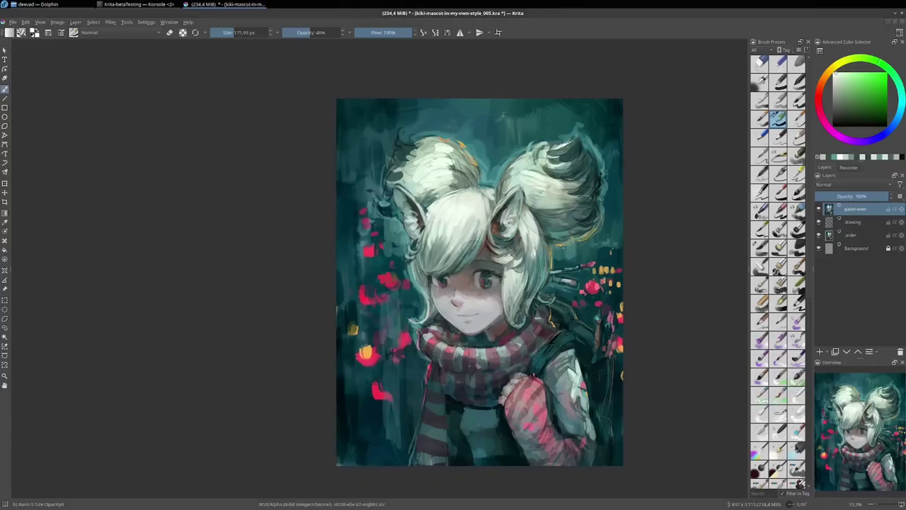
Sample a dark teal, shrink the brush, and float a widened Histogram docker at the upper left.
ctrl+click(457, 407)
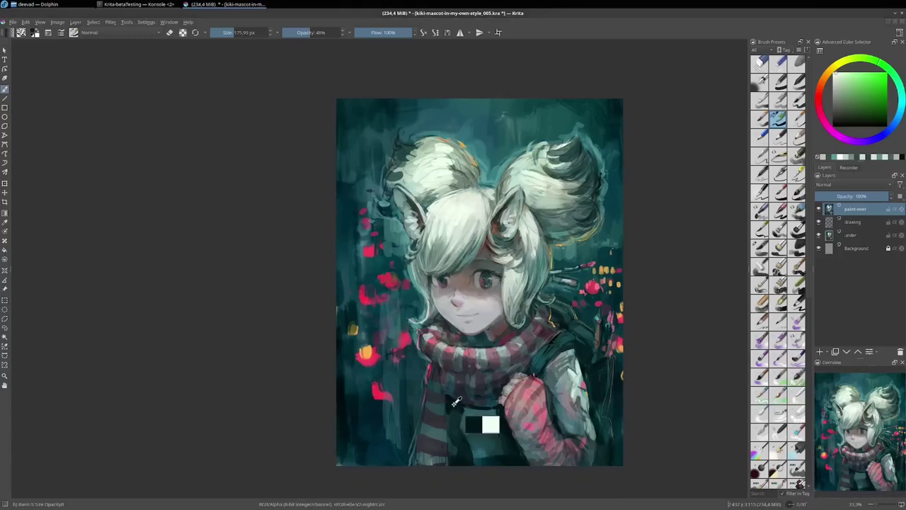
key(bracketleft)
key(bracketleft)
key(bracketleft)
key(bracketleft)
key(bracketleft)
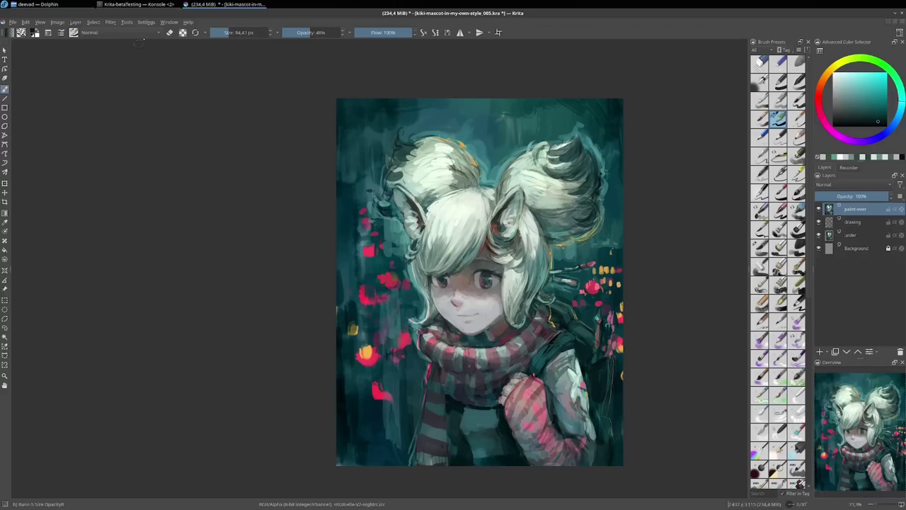
click(145, 22)
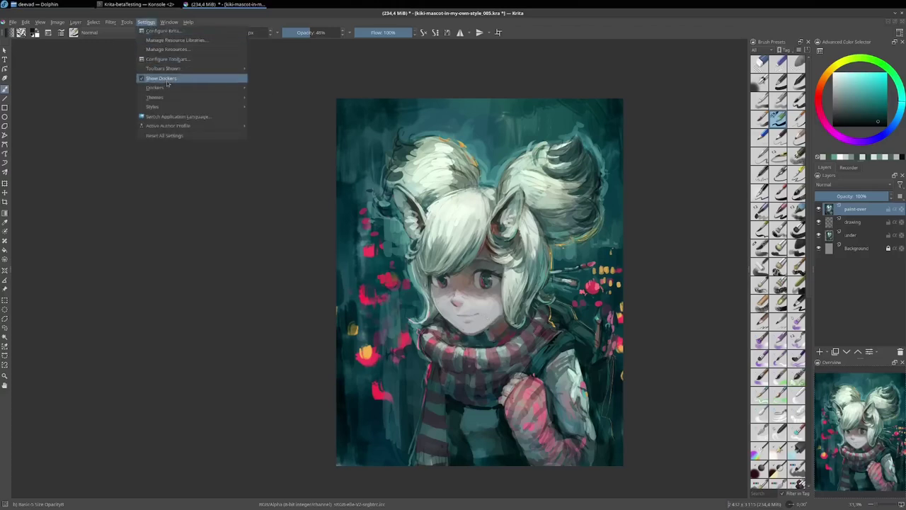
mouse_move(155, 87)
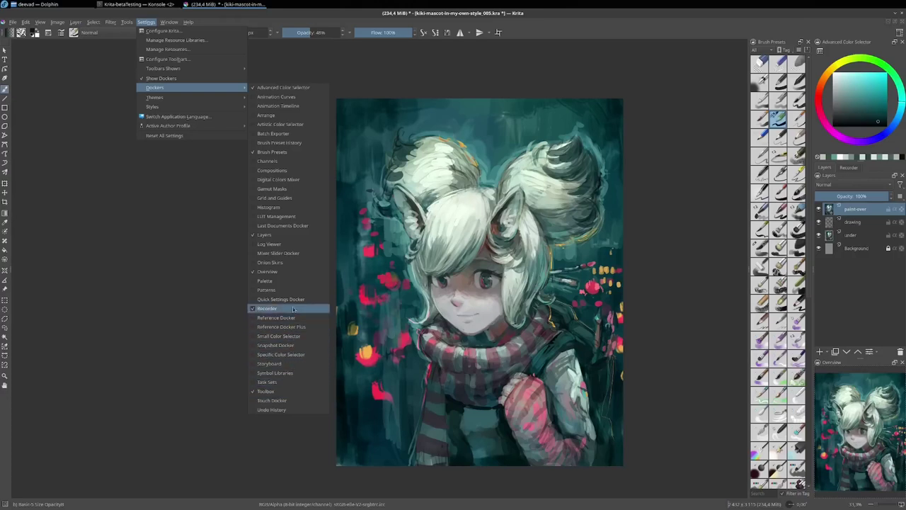
click(293, 207)
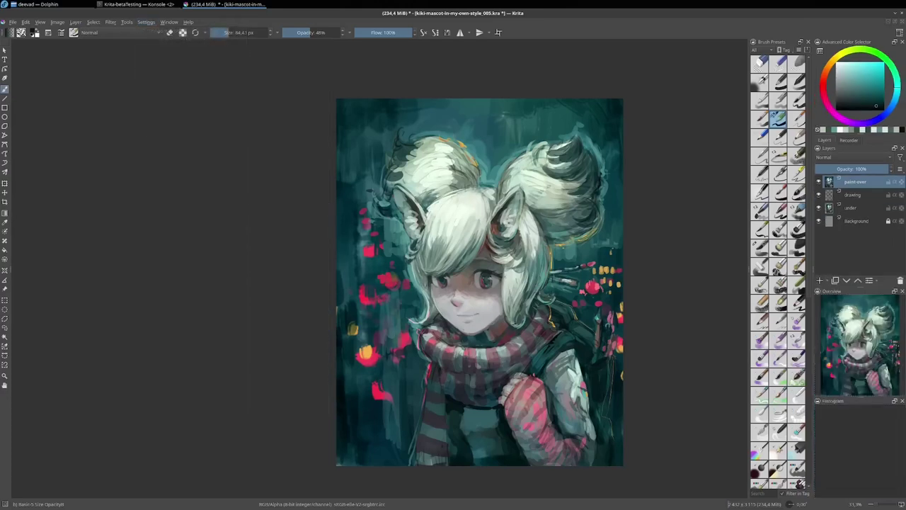
mouse_move(835, 401)
mouse_down()
mouse_move(669, 379)
mouse_move(153, 200)
mouse_move(84, 209)
mouse_up()
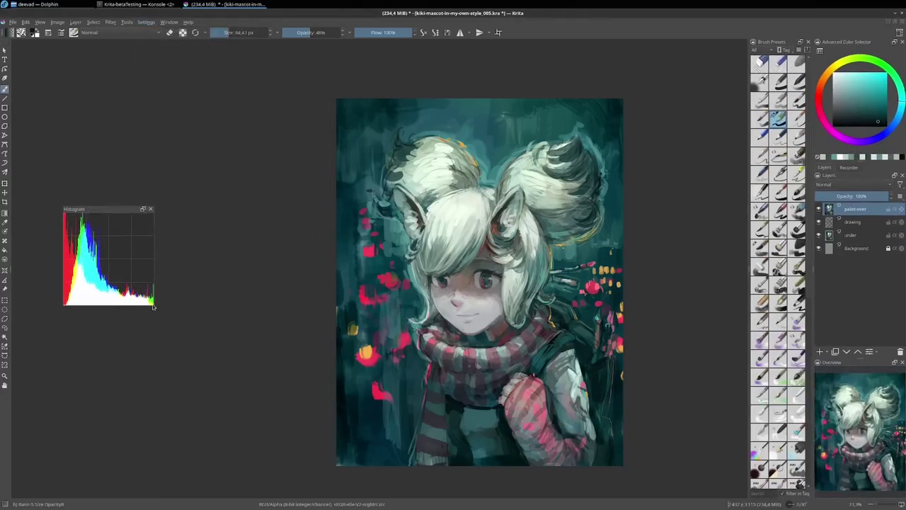
mouse_move(154, 307)
mouse_down()
mouse_move(253, 307)
mouse_move(287, 280)
mouse_up()
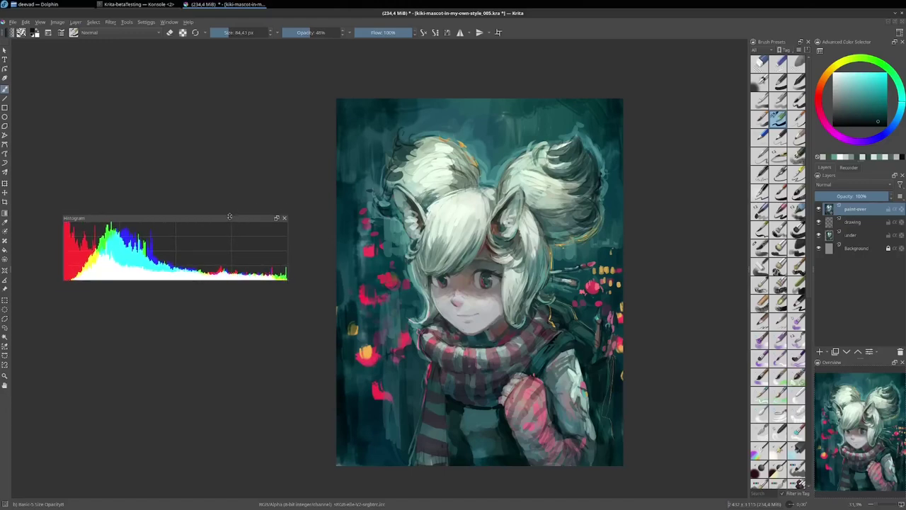
mouse_move(227, 211)
mouse_down()
mouse_move(191, 113)
mouse_move(192, 84)
mouse_up()
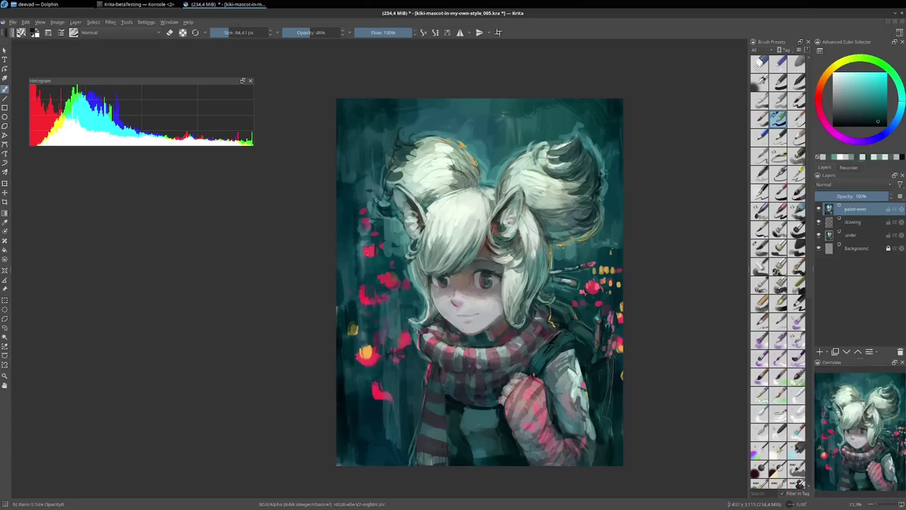
Sample a red bokeh light and adjust it to a saturated red-pink in the quick colour picker.
scroll(368, 252, up, 5)
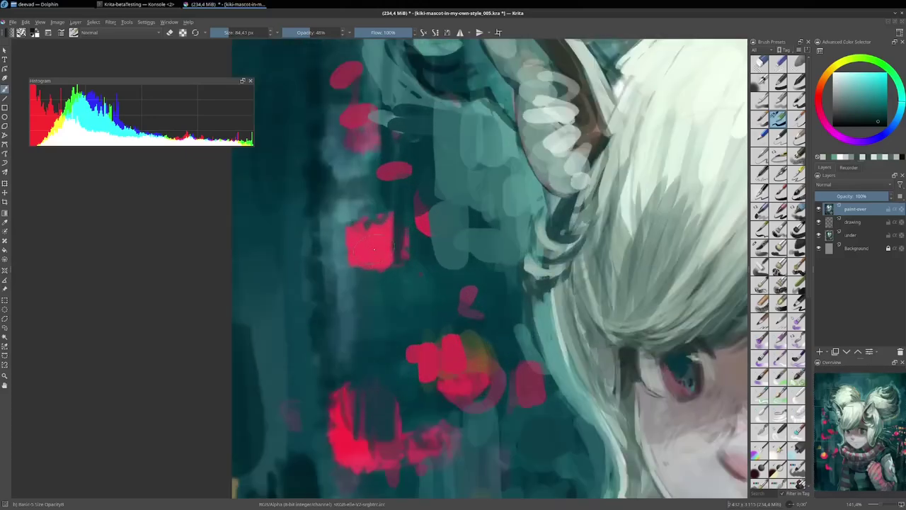
ctrl+click(374, 249)
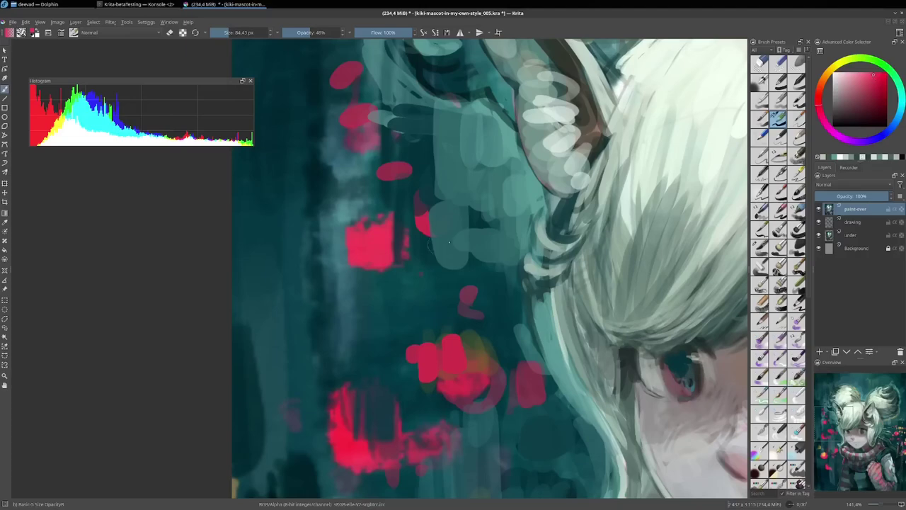
key(shift+i)
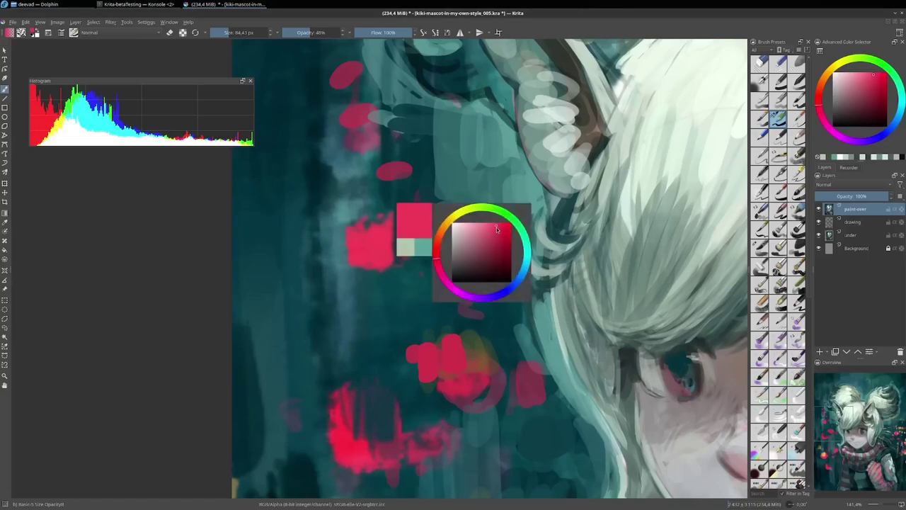
click(481, 222)
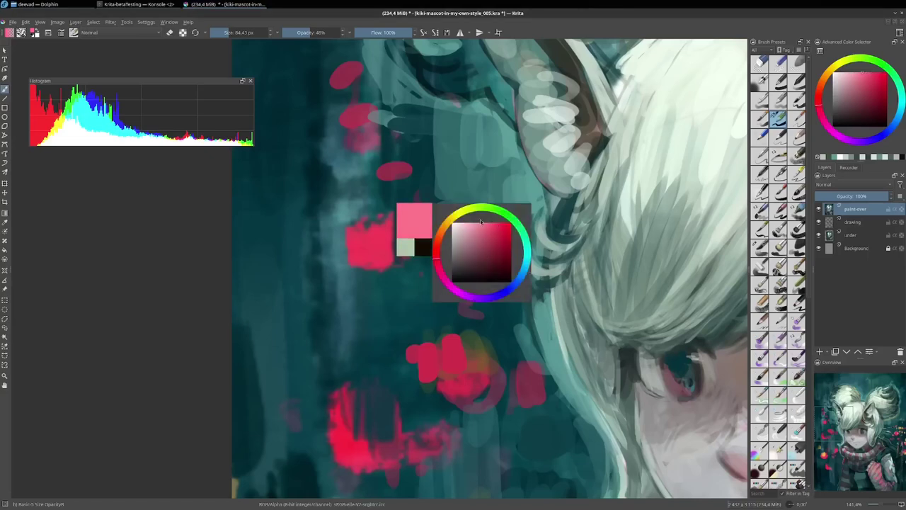
mouse_move(481, 222)
mouse_down()
mouse_move(459, 227)
mouse_move(500, 225)
mouse_move(467, 226)
mouse_up()
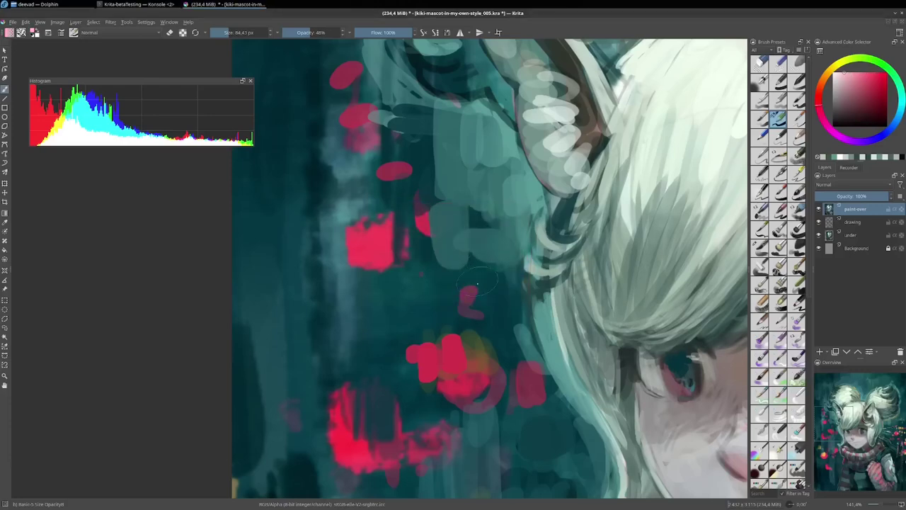
right_click(478, 283)
right_click(477, 284)
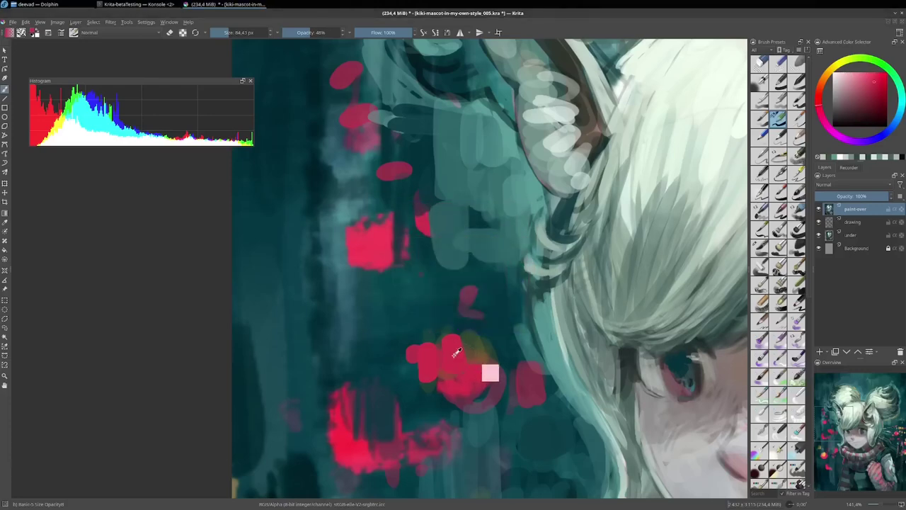
scroll(482, 347, down, 3)
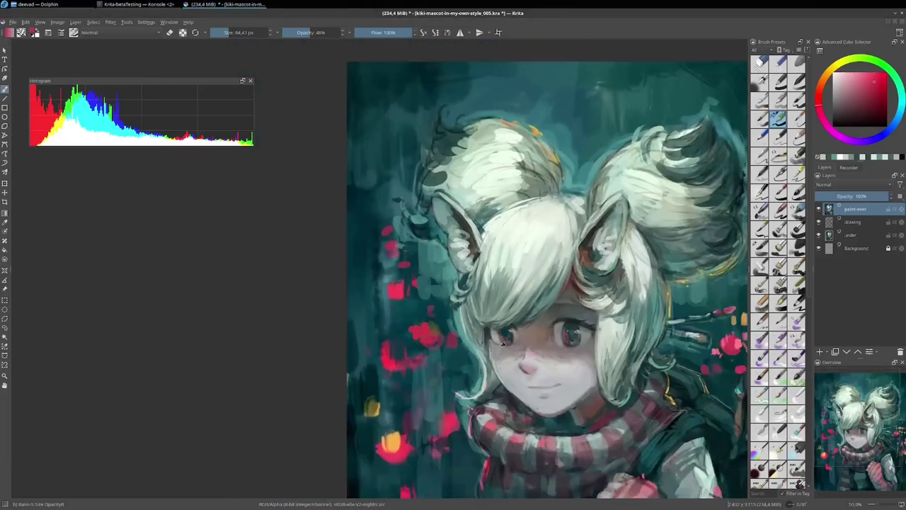
scroll(503, 342, down, 1)
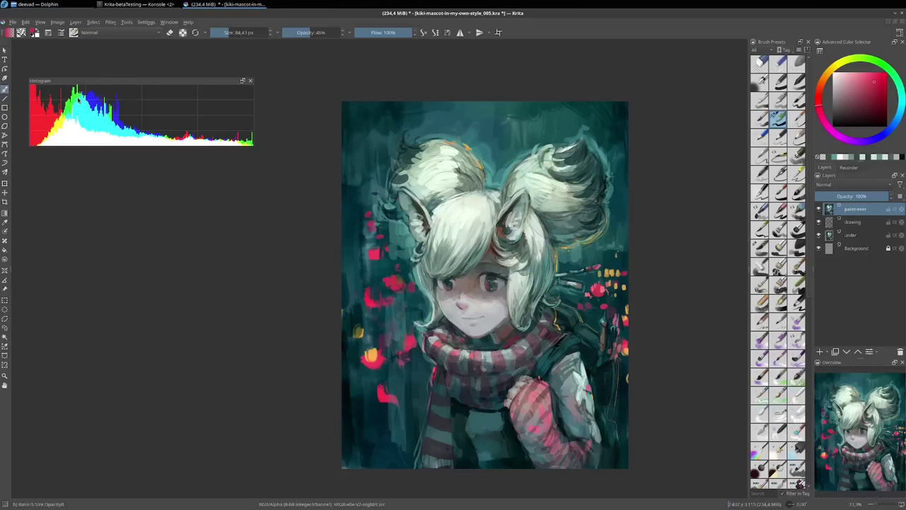
Sample a pale green from the painting and zoom out to see the whole canvas.
scroll(464, 237, up, 2)
ctrl+click(467, 205)
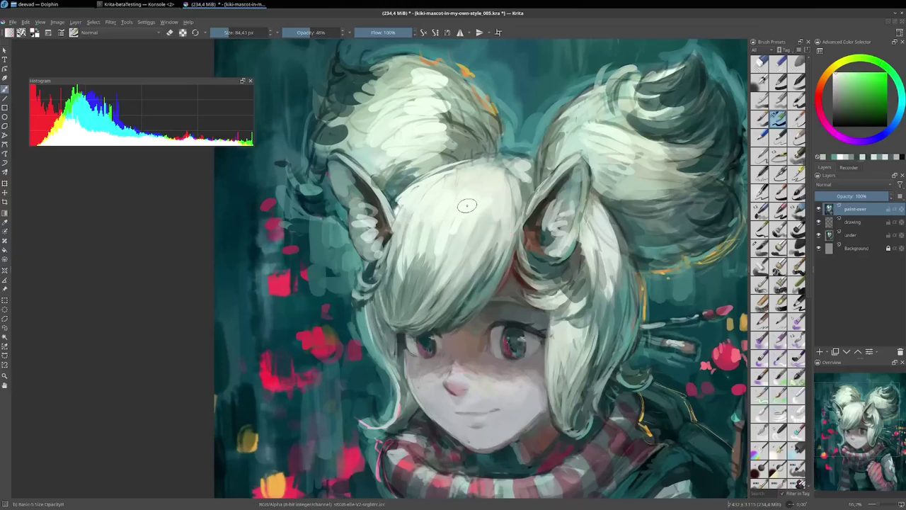
key(shift+i)
key(minus)
key(minus)
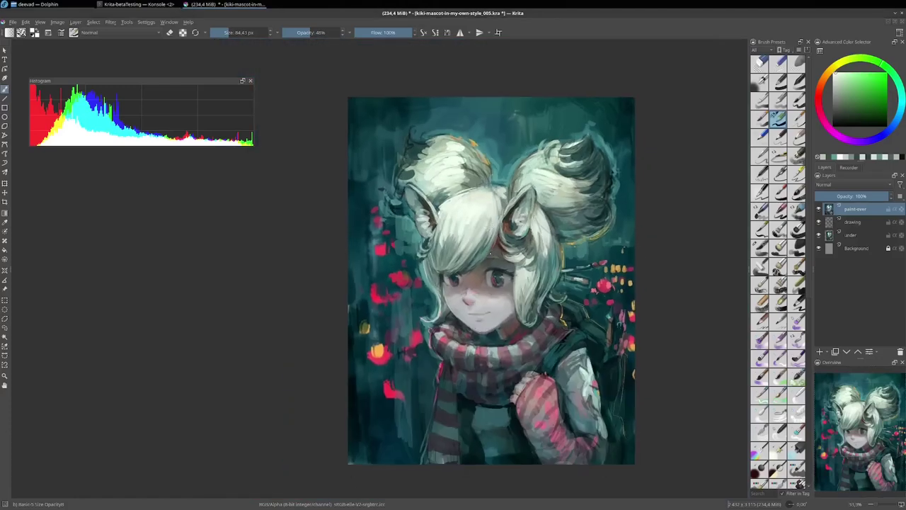
scroll(490, 251, up, 1)
scroll(489, 248, up, 1)
scroll(487, 245, up, 1)
scroll(484, 241, up, 1)
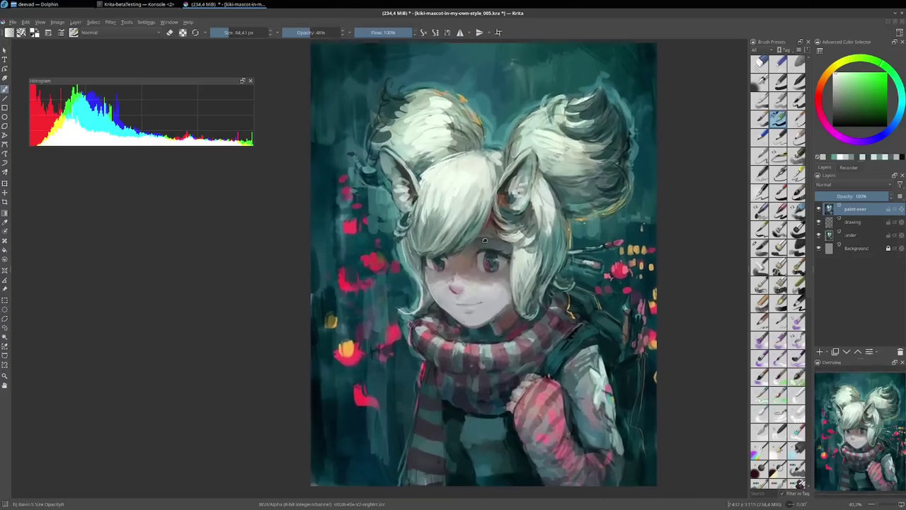
drag(485, 241, 485, 248)
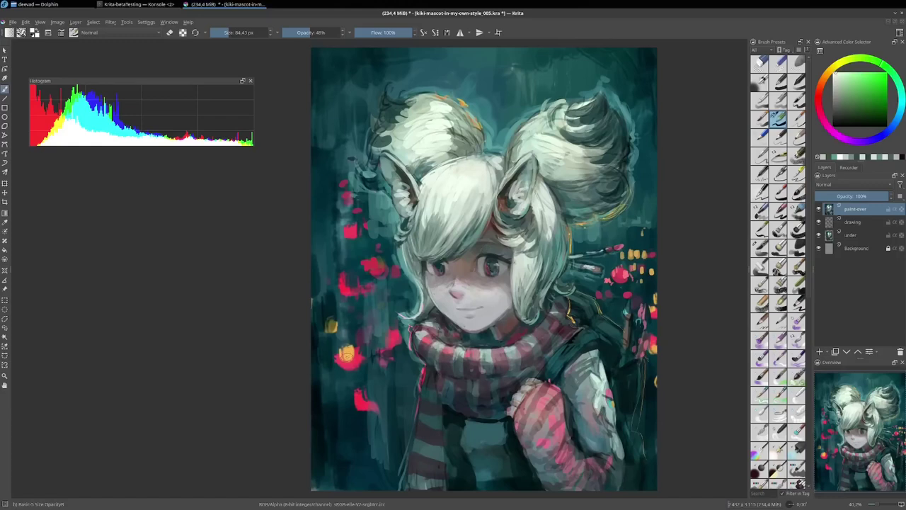
scroll(486, 307, down, 1)
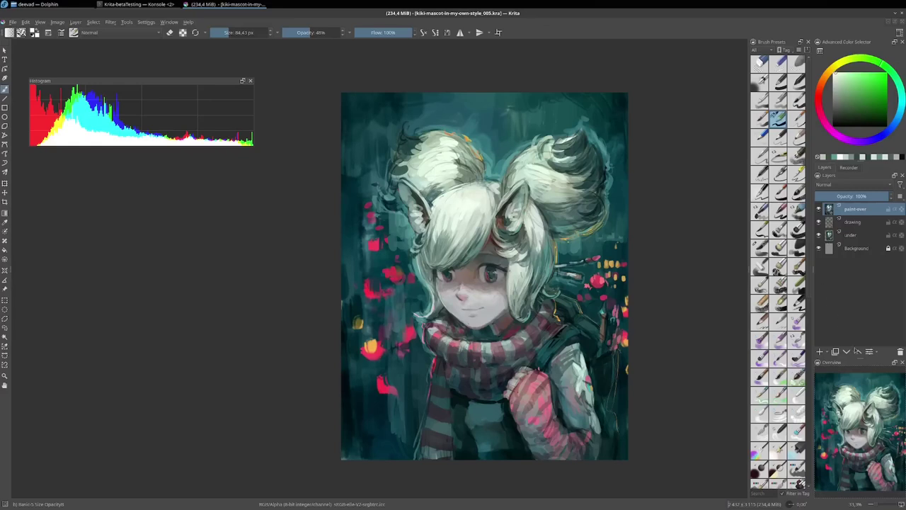
Duplicate the paint-over layer and rename the copy 'adjust'.
click(835, 351)
double_click(846, 209)
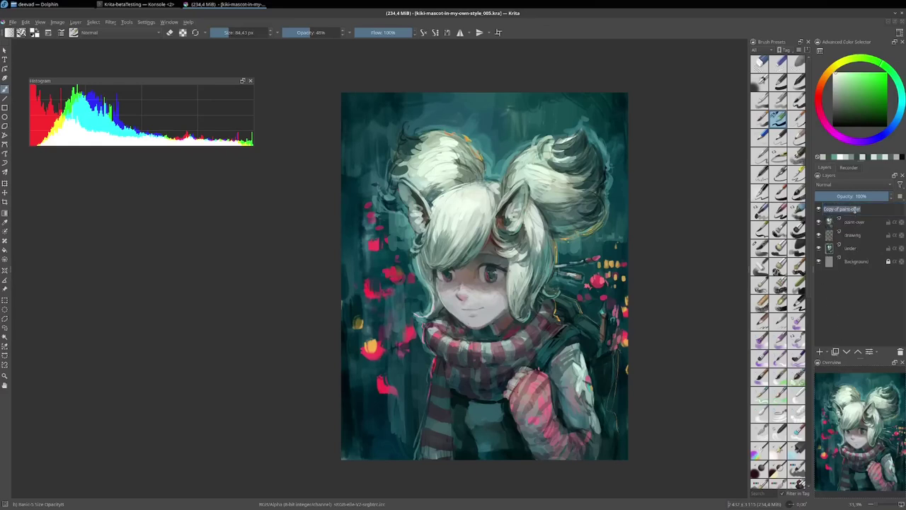
text(adj)
text(ust)
key(Return)
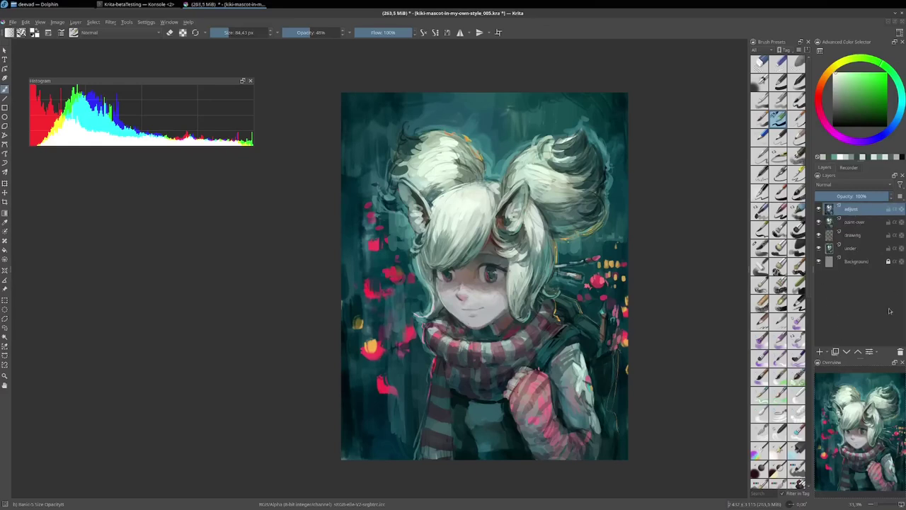
Duplicate the adjust layer, select the whole canvas and bring up Curves.
click(836, 352)
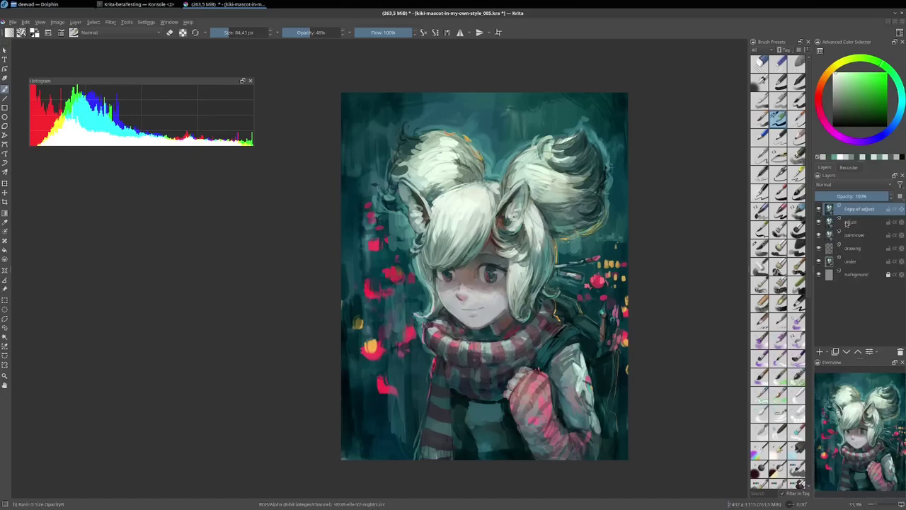
key(ctrl+a)
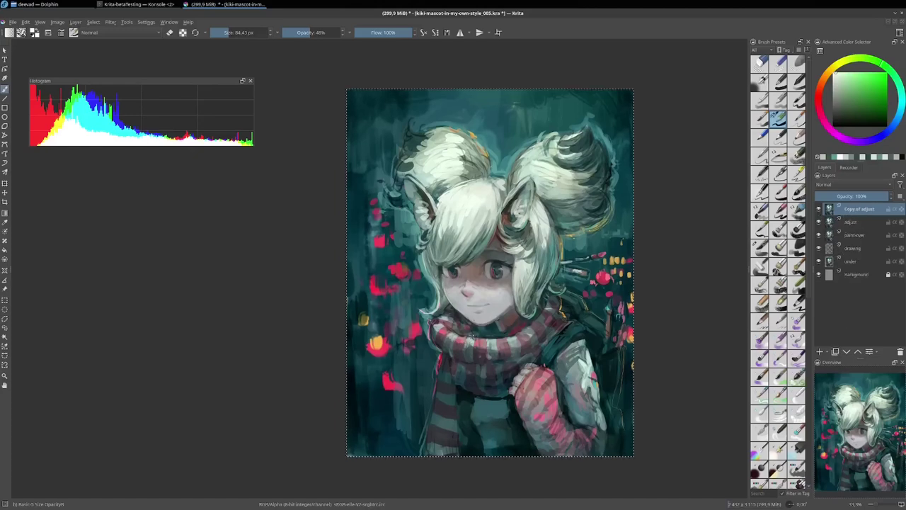
key(ctrl+m)
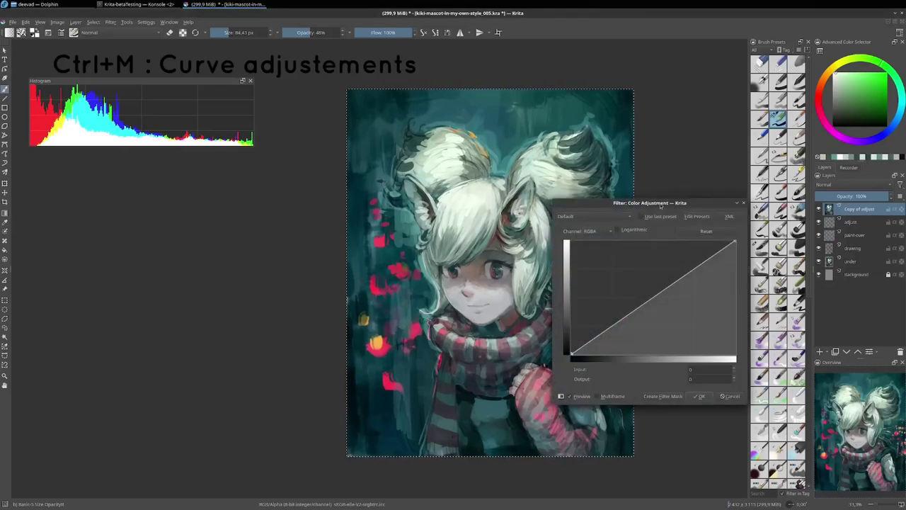
Move the Color Adjustment window off the painting and enlarge it.
click(147, 22)
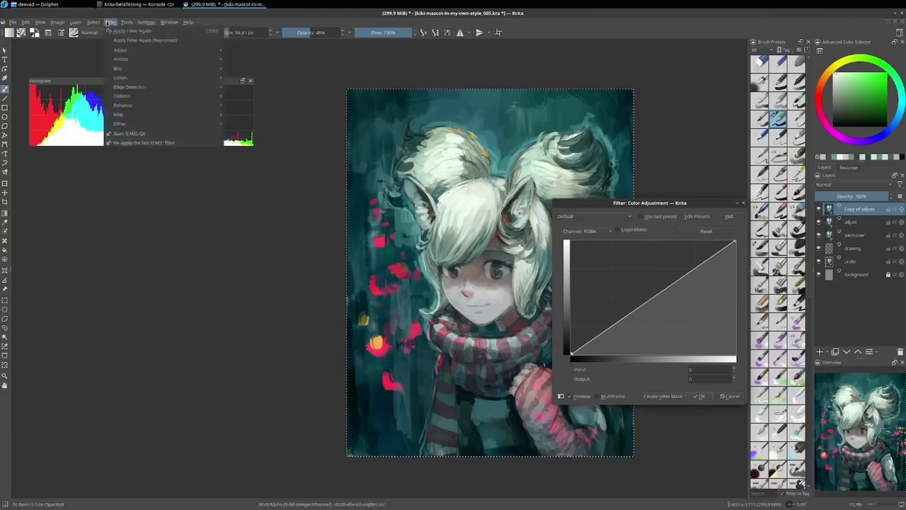
mouse_move(120, 50)
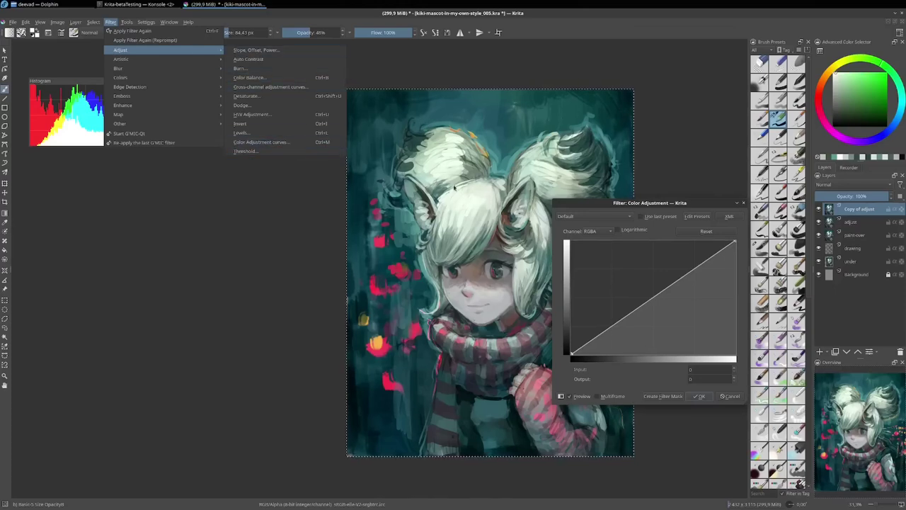
click(697, 204)
drag(536, 198, 217, 176)
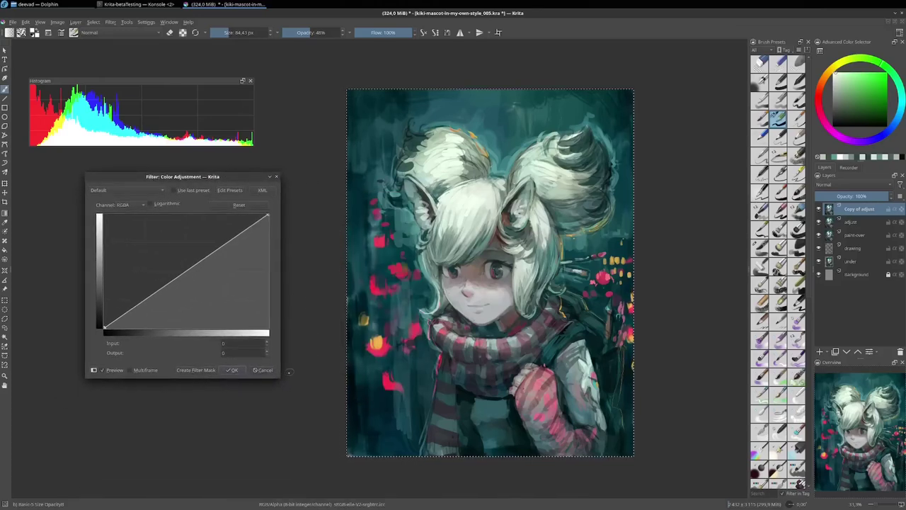
drag(281, 377, 290, 402)
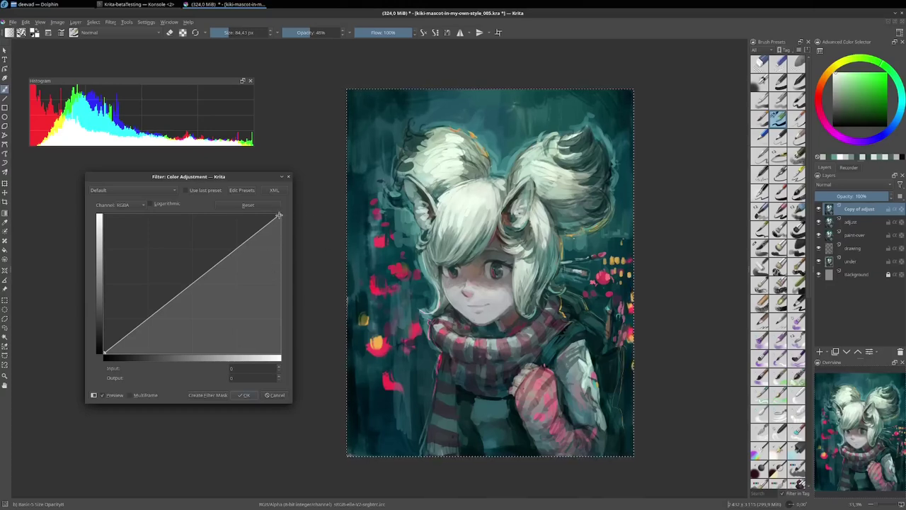
Add a point on the upper RGBA curve and bow it downward to dim the highlights.
drag(279, 215, 298, 241)
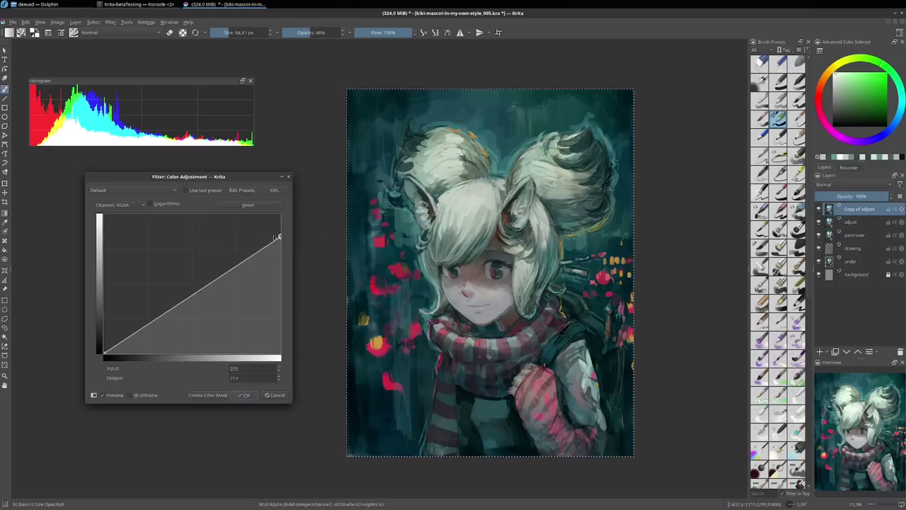
drag(276, 237, 284, 196)
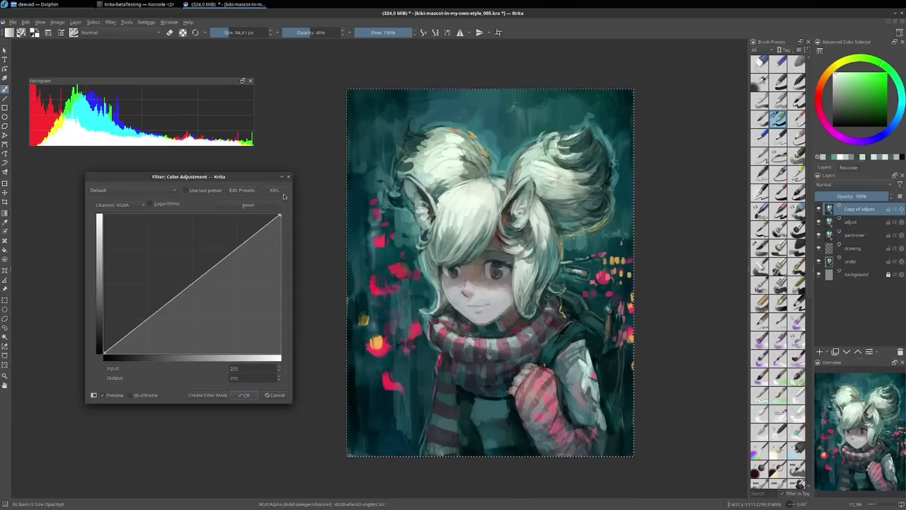
drag(246, 245, 247, 243)
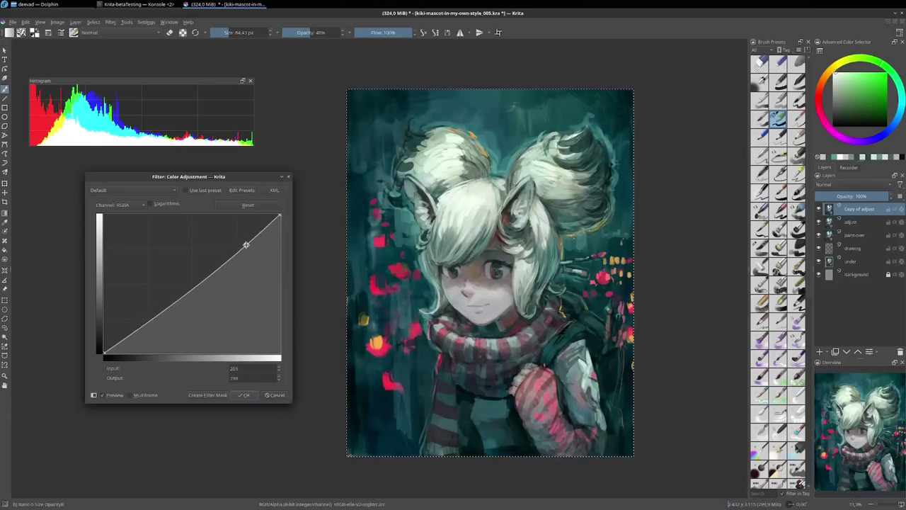
drag(246, 242, 267, 224)
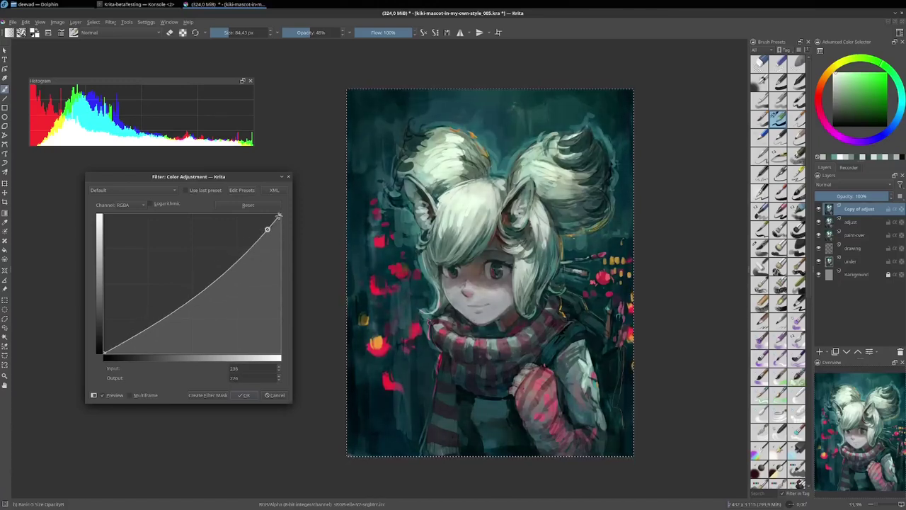
drag(267, 227, 267, 230)
Add and rearrange several control points near the top of the curve to tame the highlights.
drag(239, 260, 245, 243)
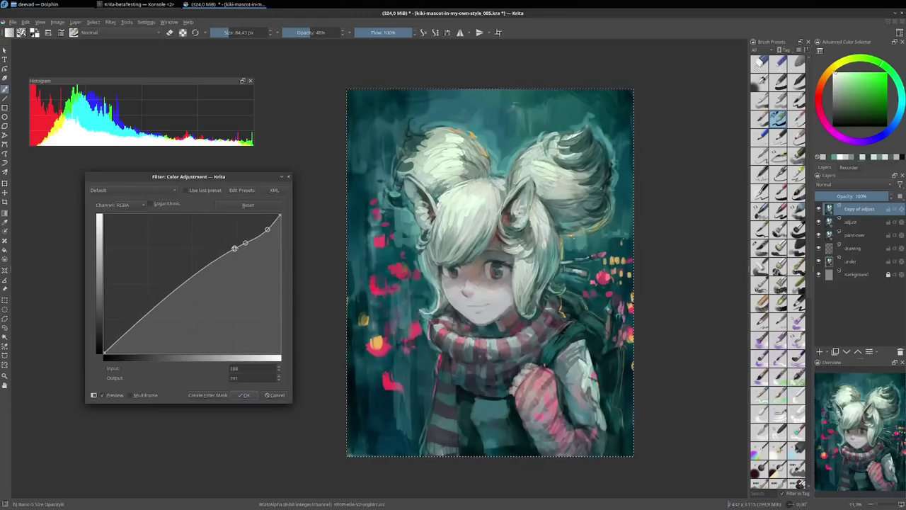
click(237, 248)
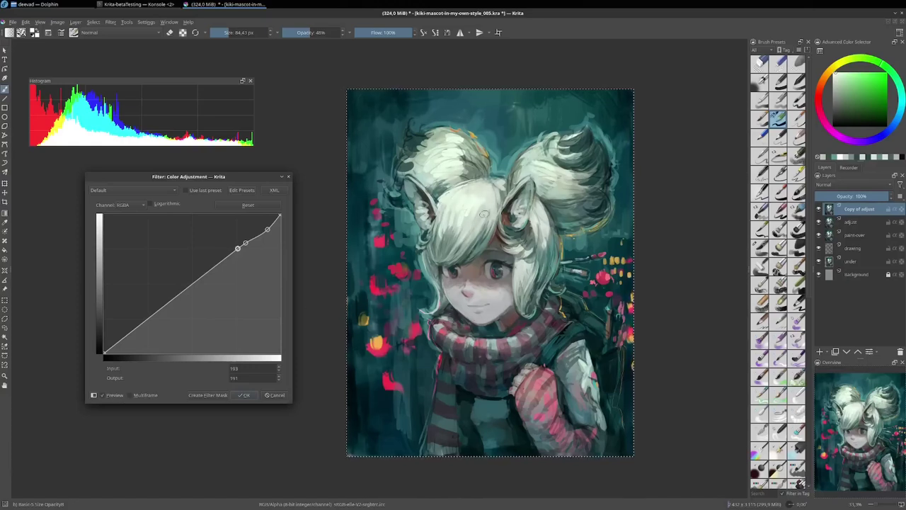
click(115, 395)
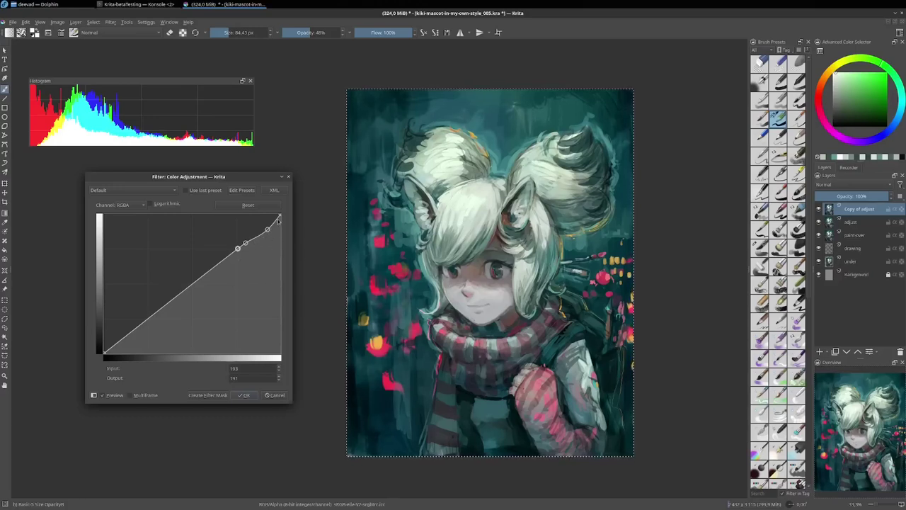
drag(278, 221, 265, 234)
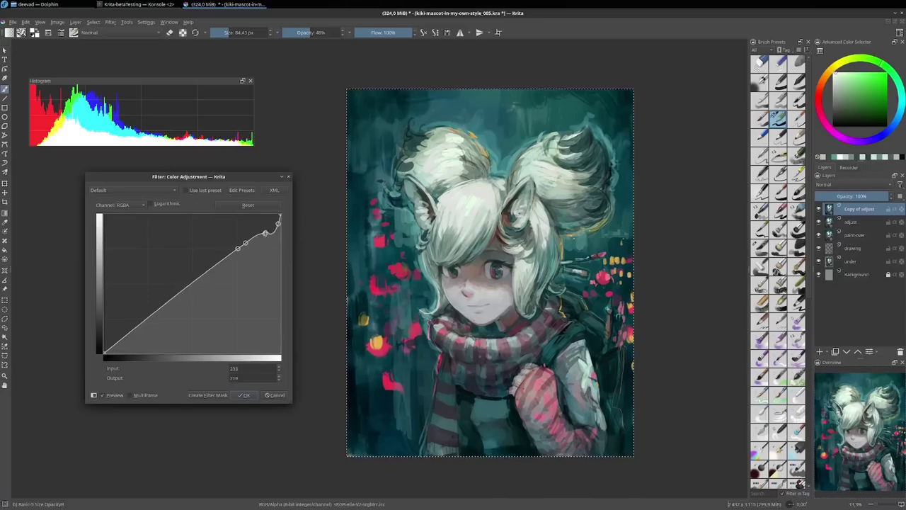
drag(265, 233, 253, 240)
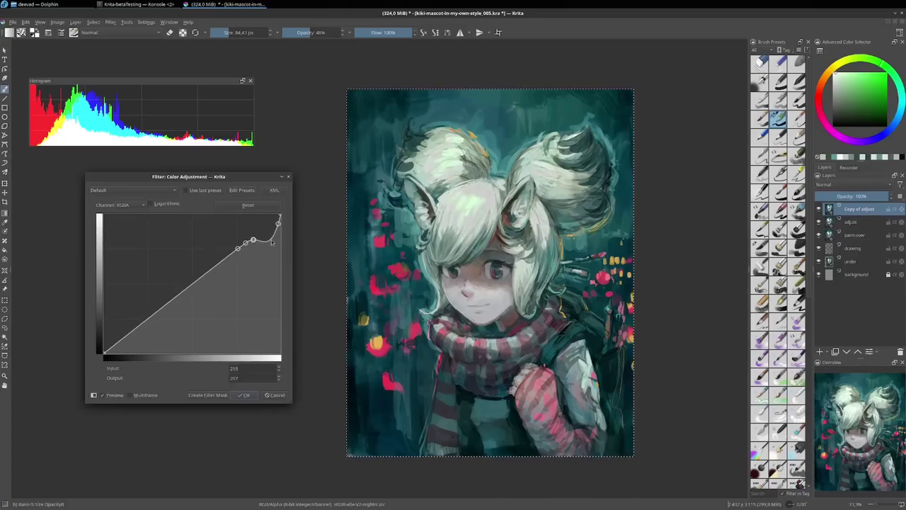
click(269, 237)
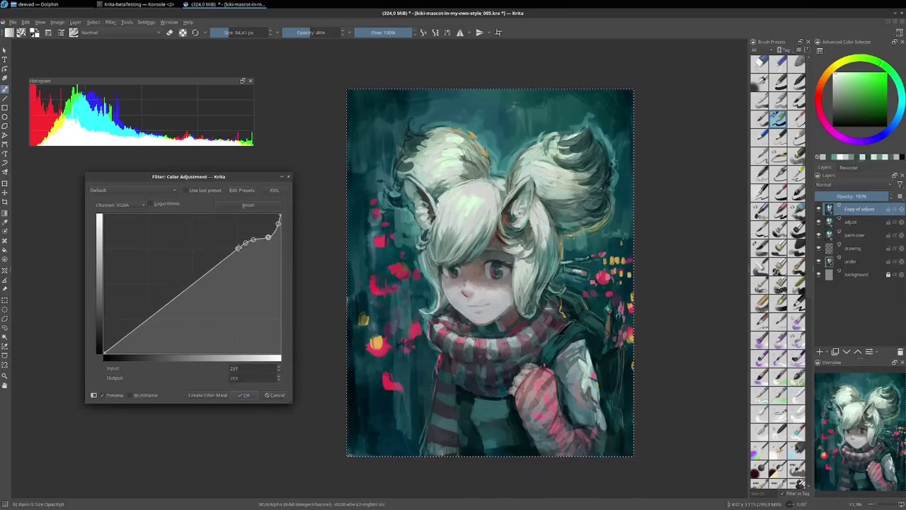
drag(238, 247, 214, 265)
drag(268, 237, 277, 231)
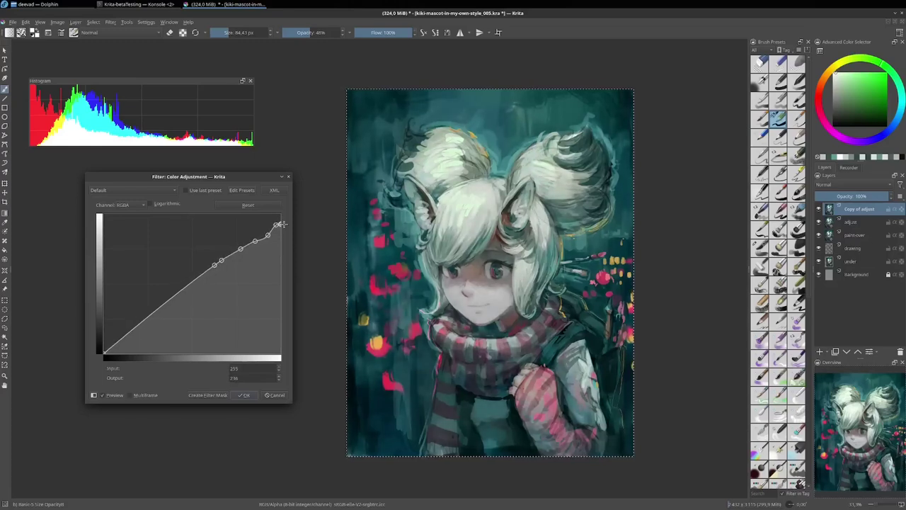
Compare the before and after preview, then apply the curve to Copy of adjust.
click(113, 396)
click(114, 396)
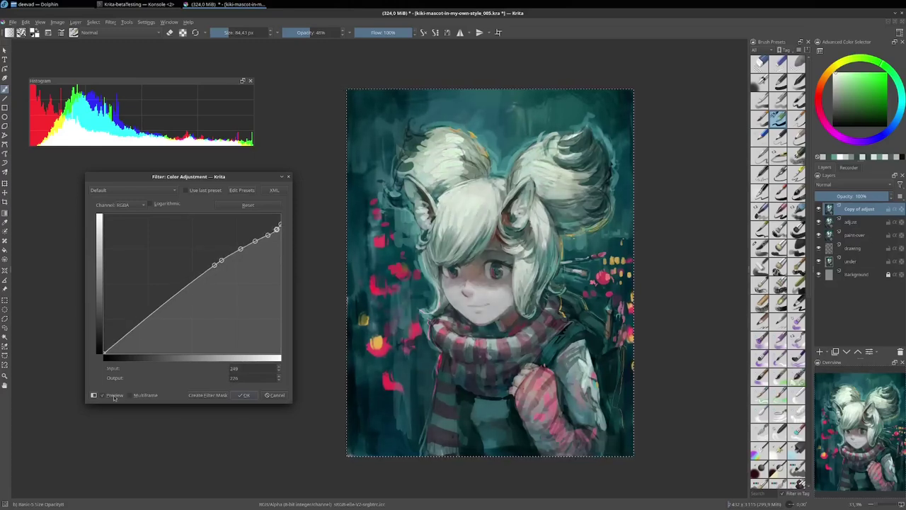
click(113, 397)
click(114, 396)
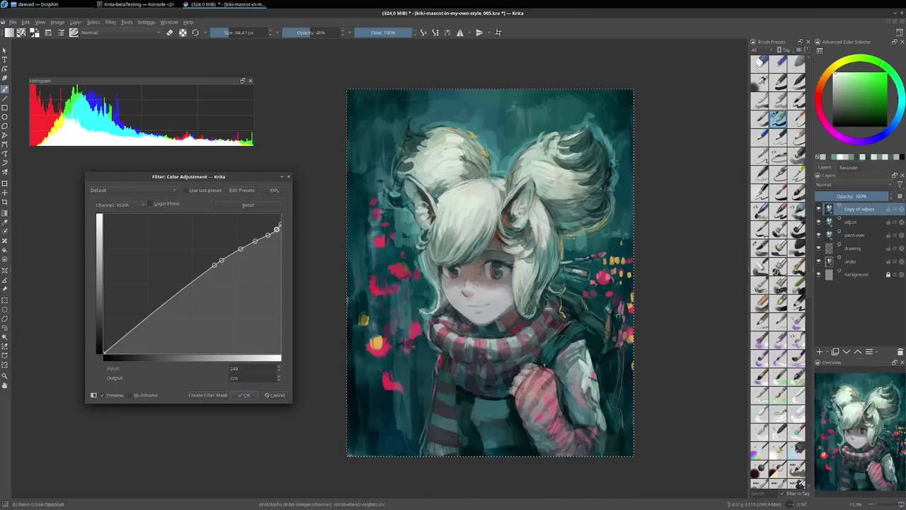
click(244, 396)
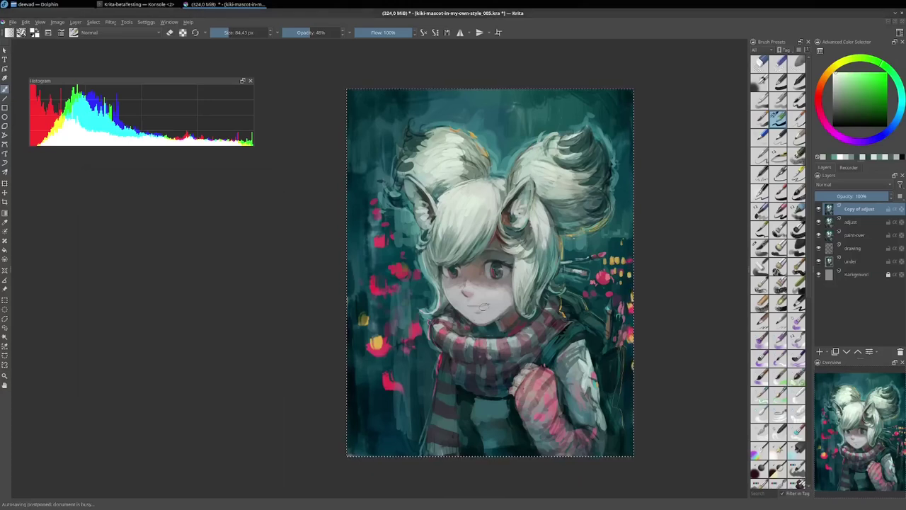
Set Copy of adjust to about 52% opacity after comparing it on and off.
click(819, 210)
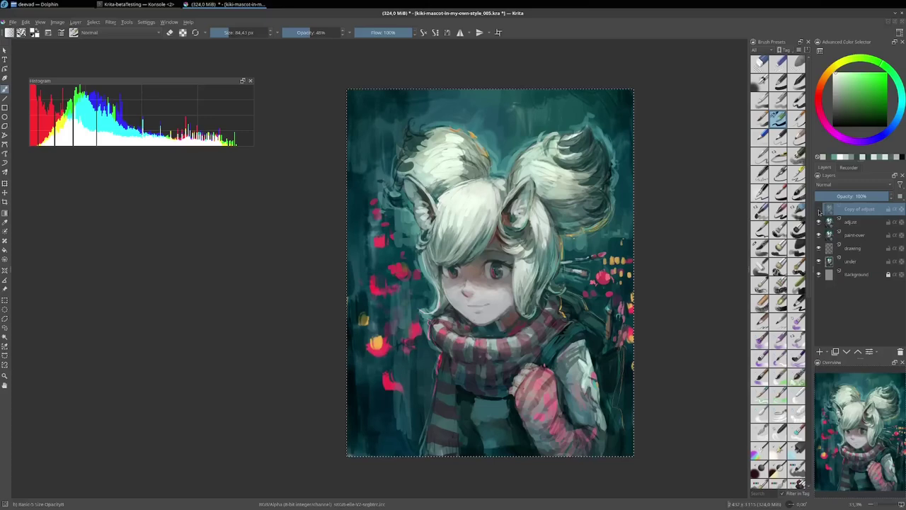
click(819, 209)
click(820, 210)
click(819, 210)
click(820, 209)
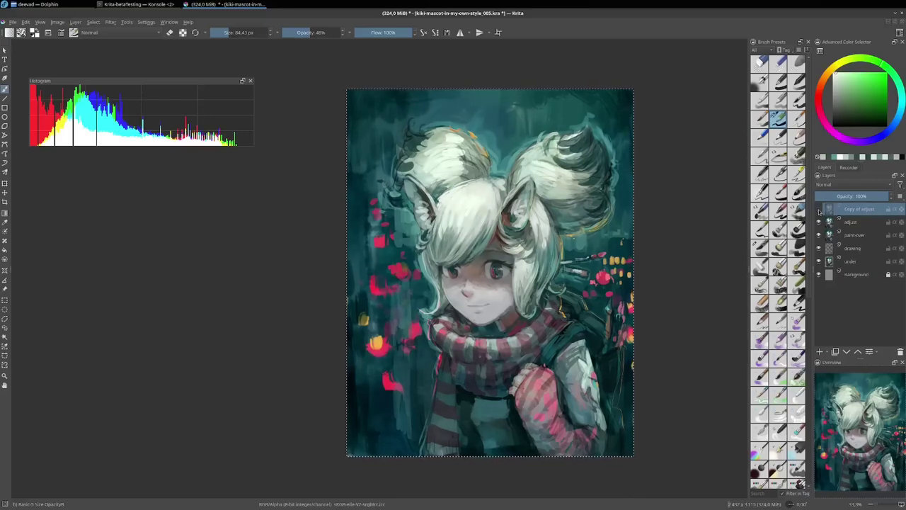
click(819, 209)
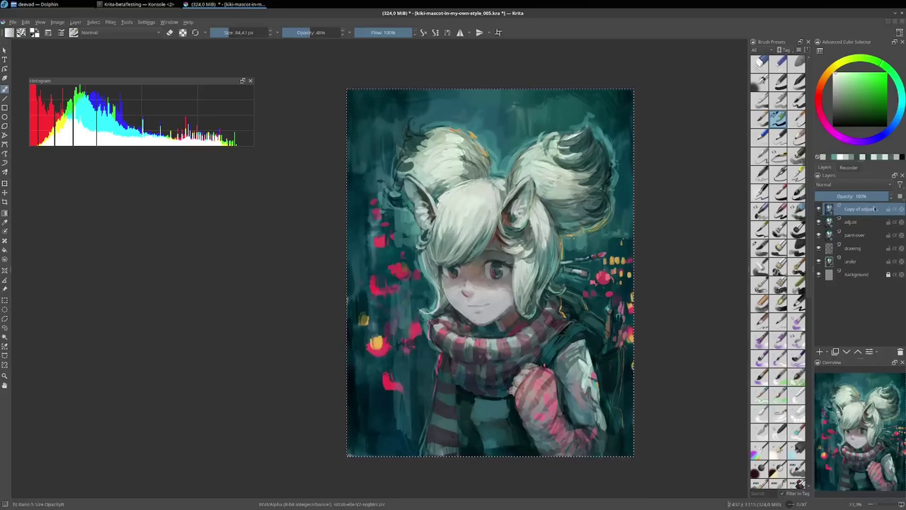
drag(874, 196, 828, 196)
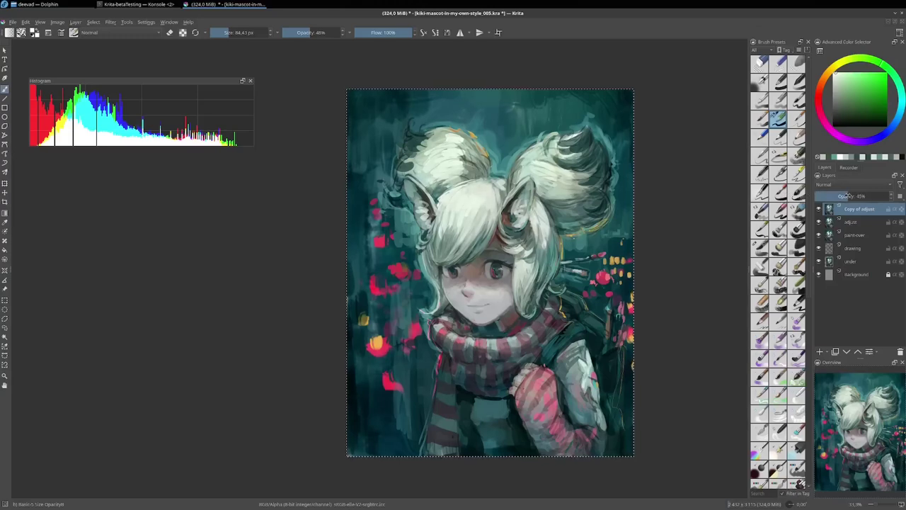
drag(828, 197, 854, 196)
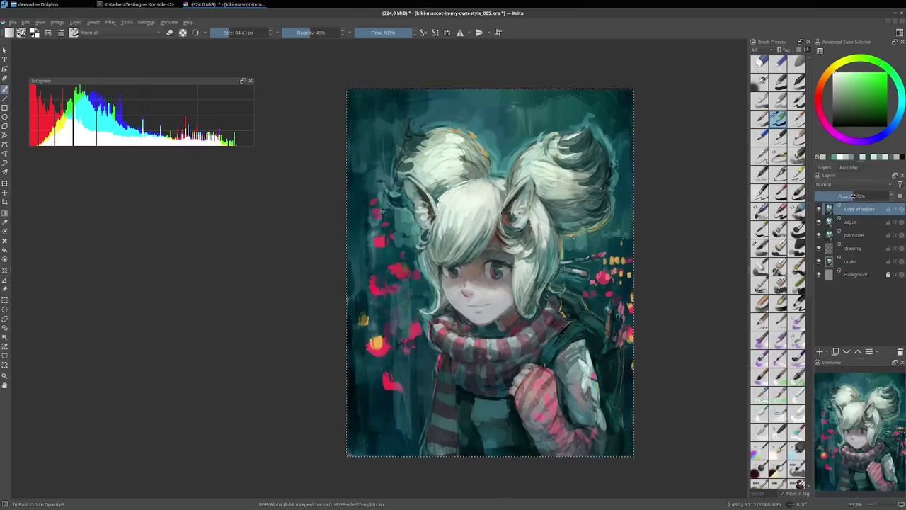
click(819, 209)
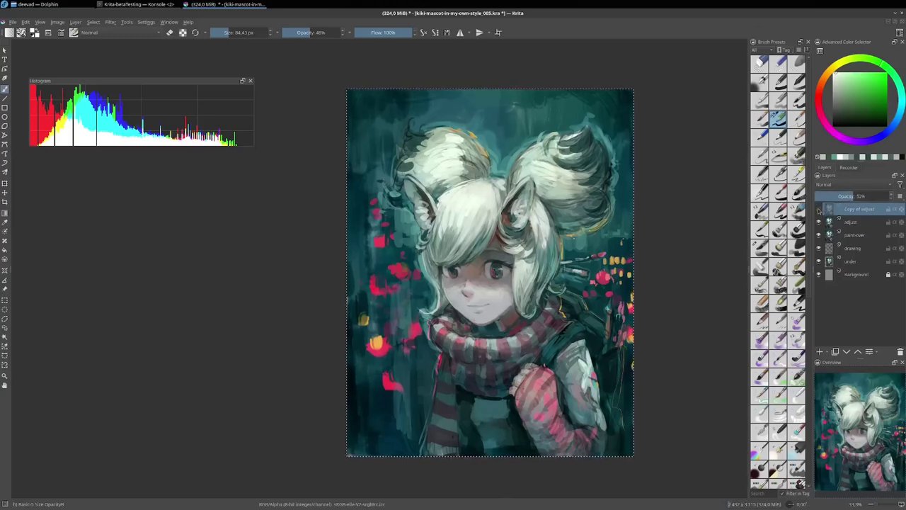
click(819, 209)
Merge Copy of adjust down into adjust, compare the result, then duplicate adjust.
key(ctrl+e)
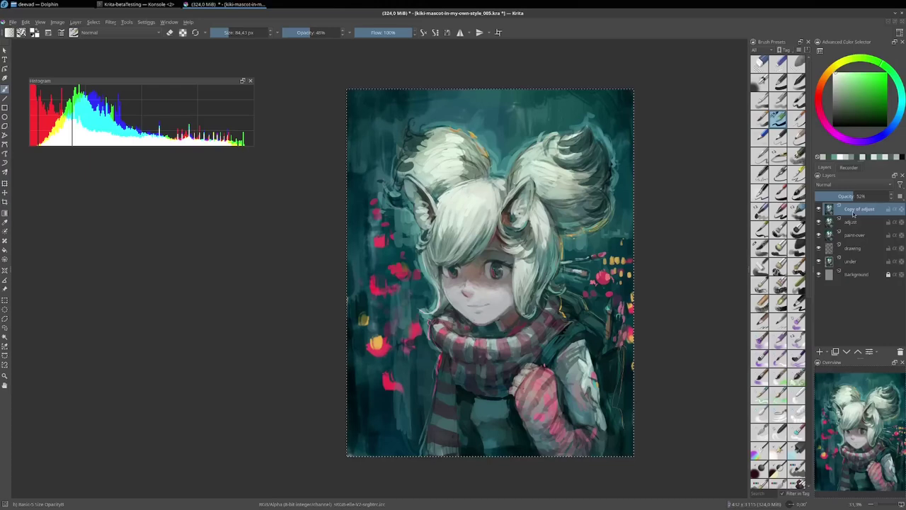
click(819, 210)
click(819, 209)
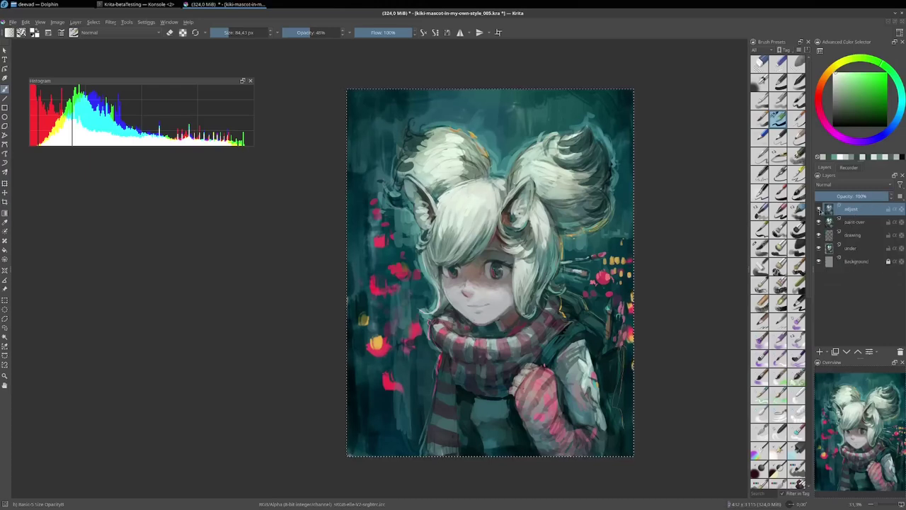
click(819, 209)
click(819, 210)
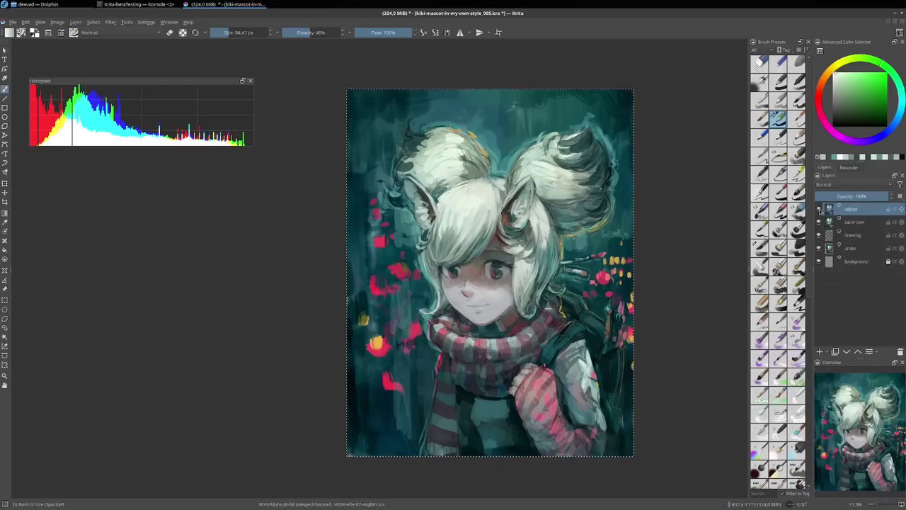
click(836, 352)
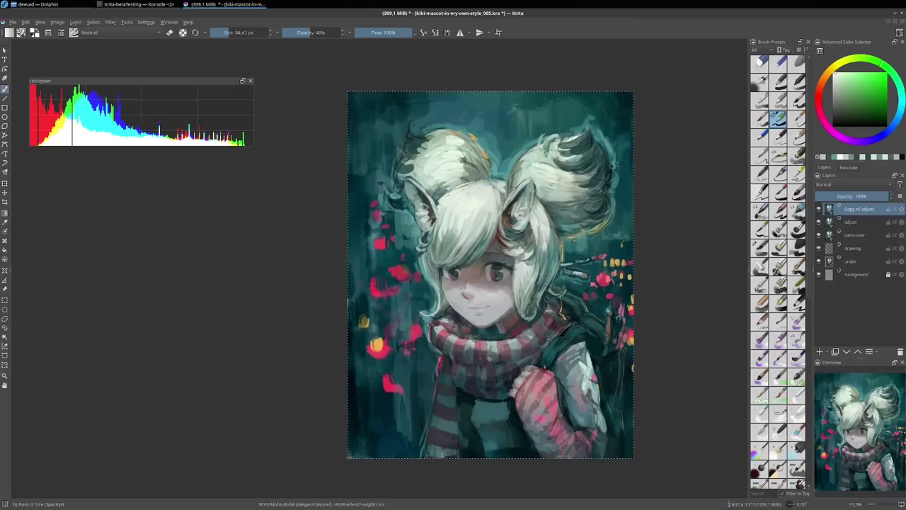
Close Curves unapplied, then nudge Color Balance Highlights slightly toward yellow and apply it.
key(ctrl+m)
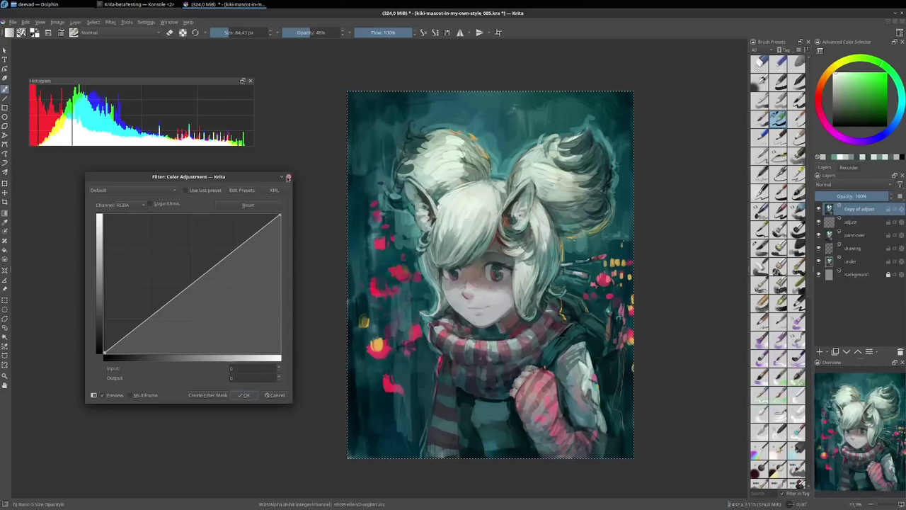
click(289, 176)
click(110, 22)
mouse_move(121, 50)
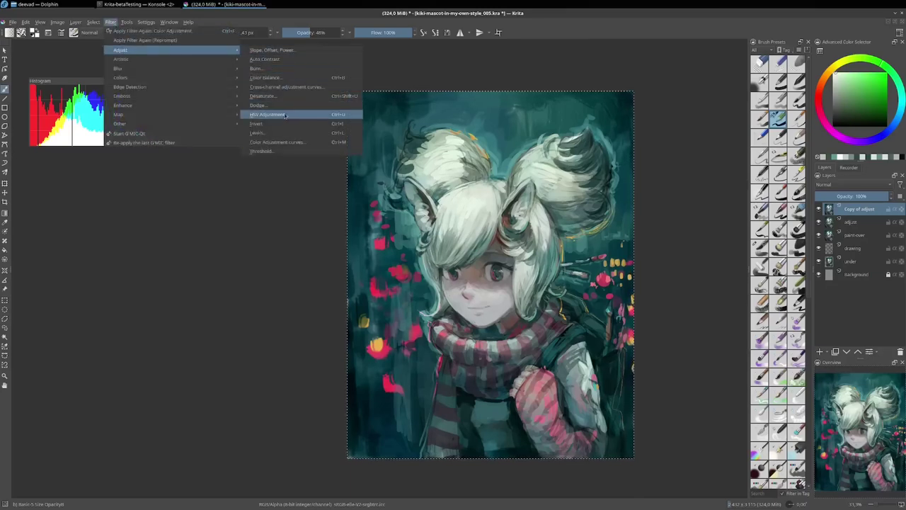
click(278, 78)
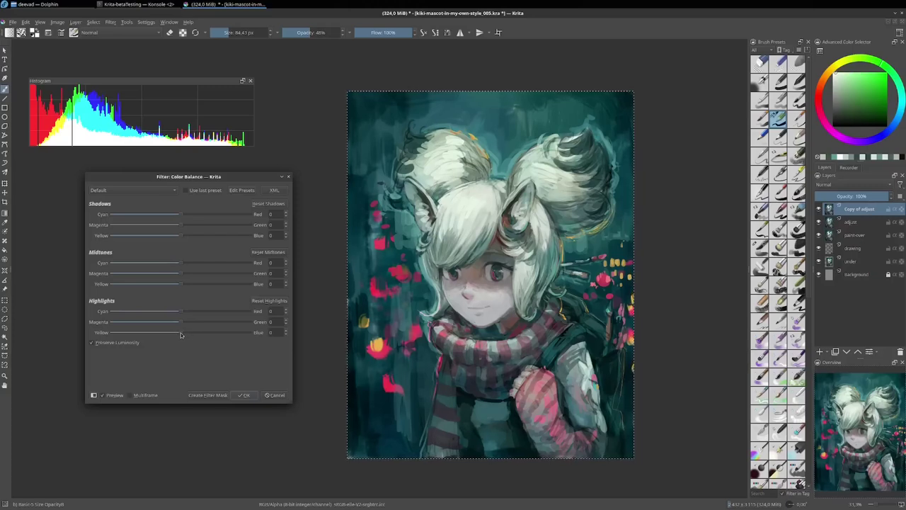
drag(181, 336, 174, 335)
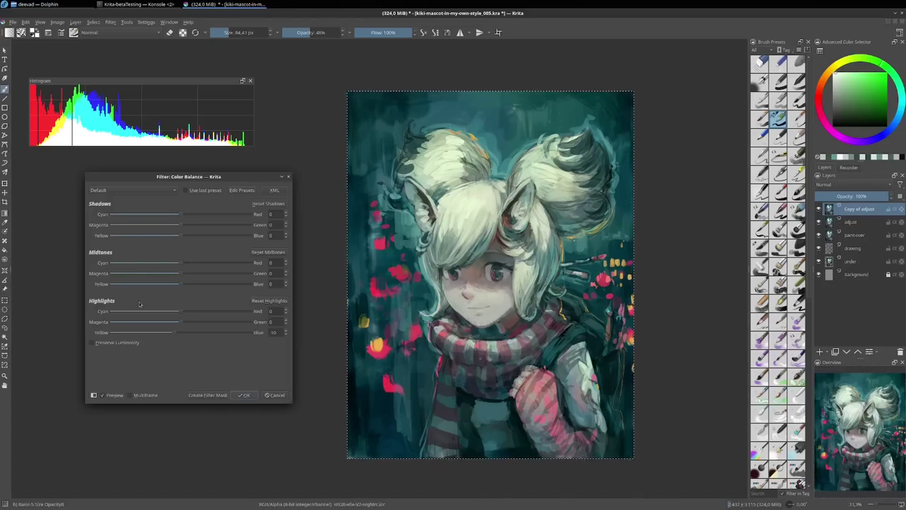
drag(169, 333, 173, 334)
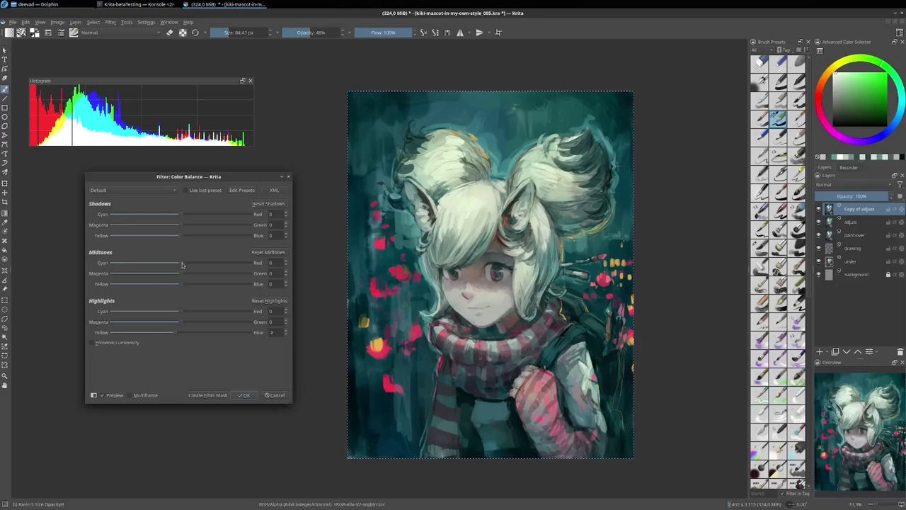
click(245, 395)
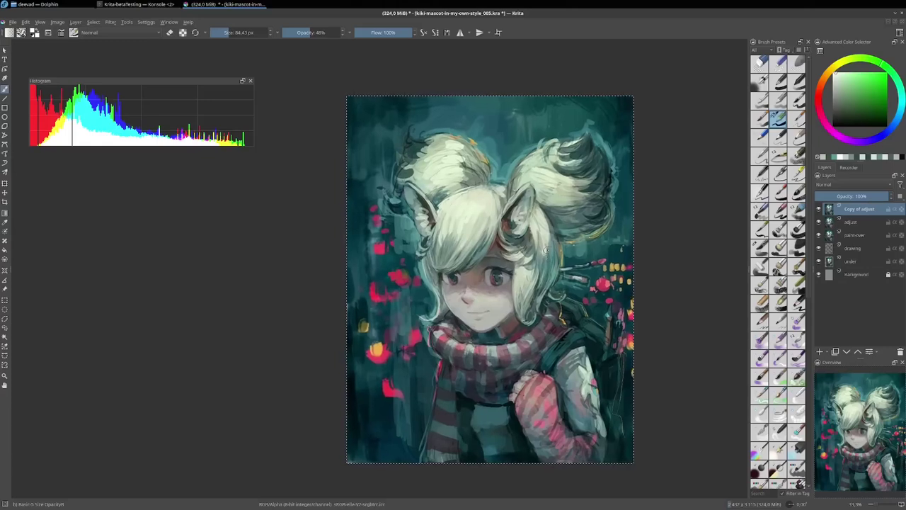
Apply a curves grade with a midtone point and raised black point, then delete Copy of adjust.
key(ctrl+m)
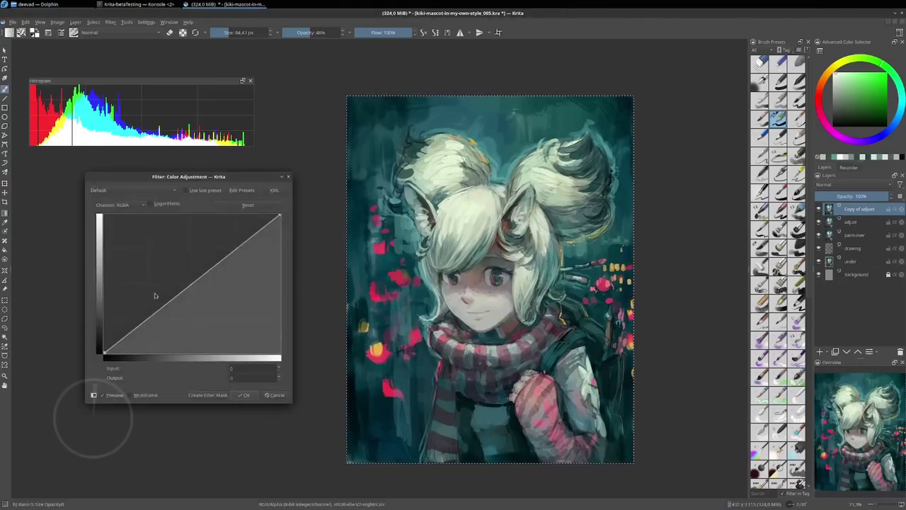
drag(144, 326, 165, 309)
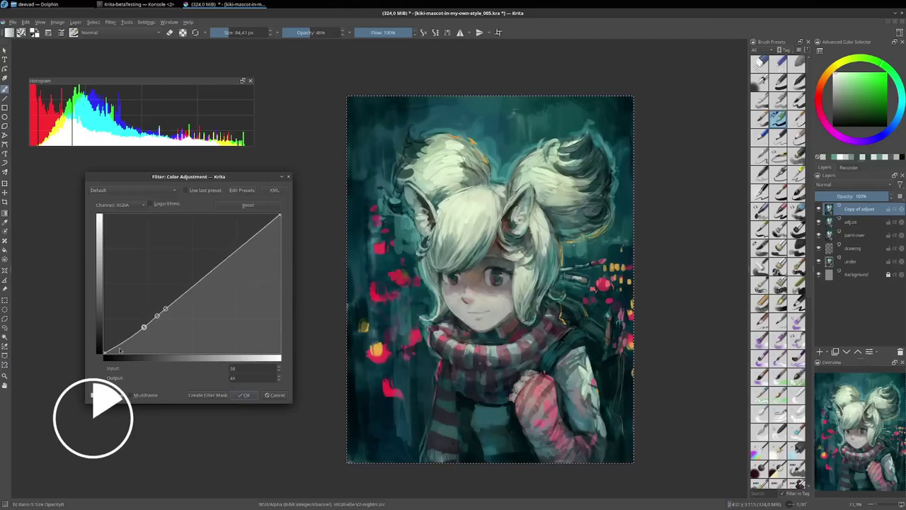
mouse_move(104, 352)
mouse_down()
mouse_move(101, 344)
mouse_move(122, 350)
mouse_up()
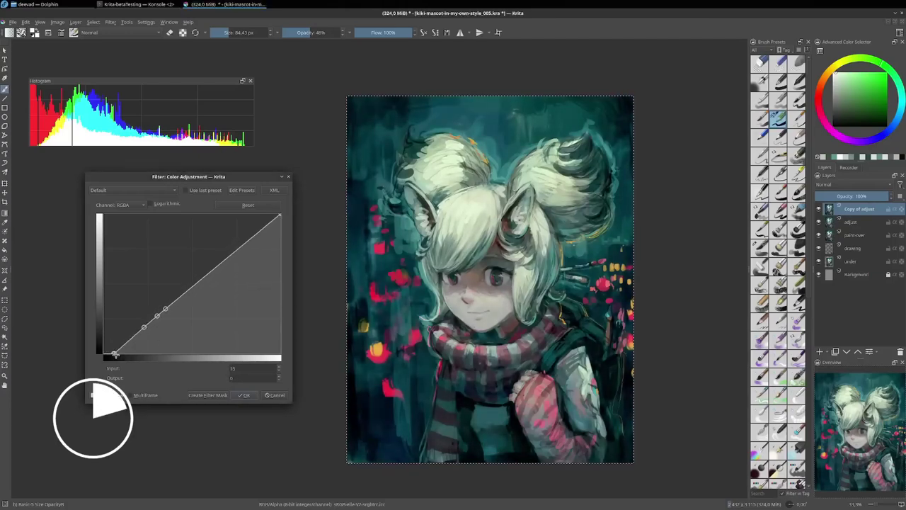
key(Return)
key(shift+Delete)
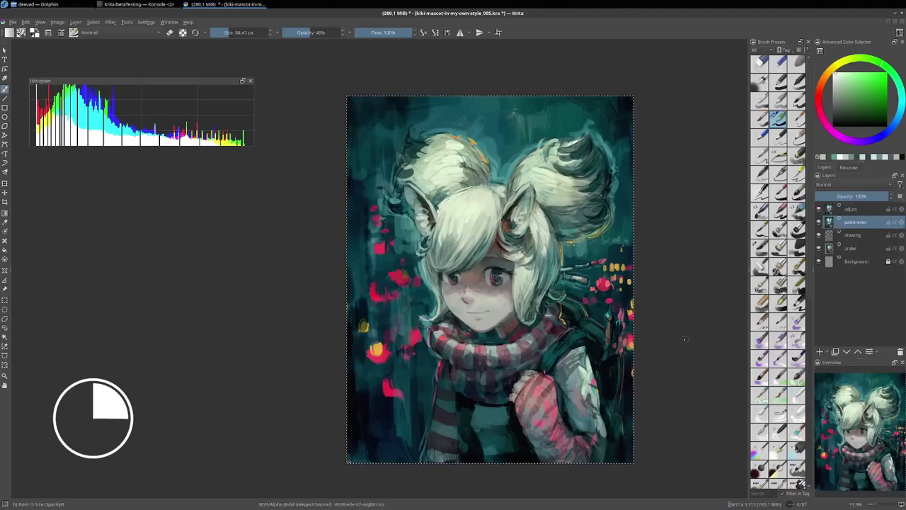
Add Paint Layer 1 and 2 and sketch white lines across the face and hair.
key(Insert)
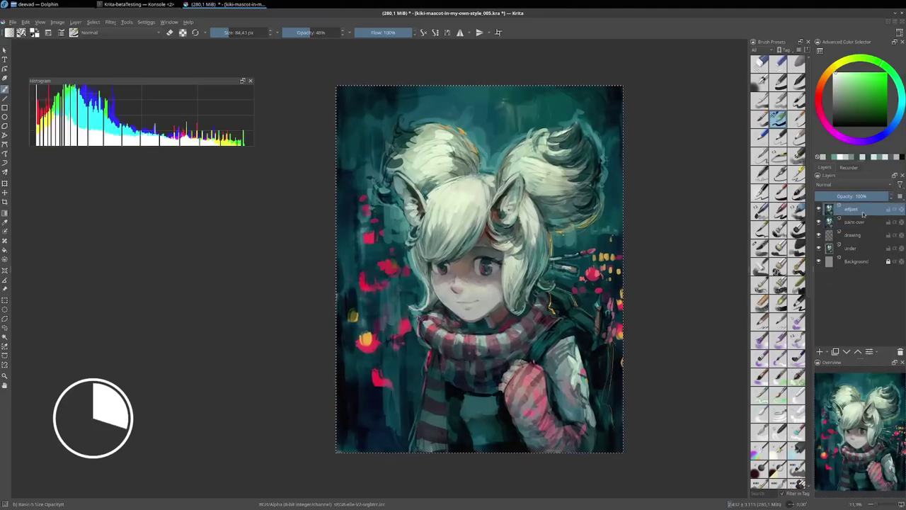
drag(351, 206, 354, 238)
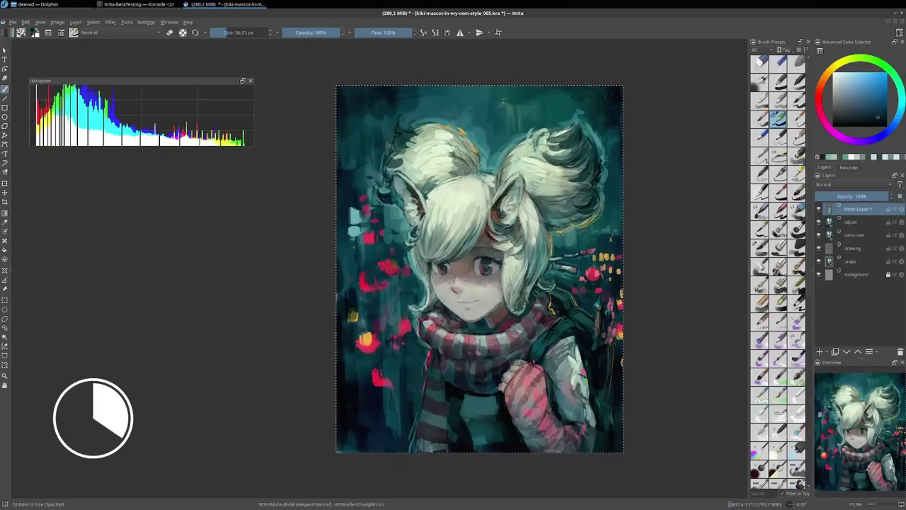
key(Insert)
drag(622, 232, 347, 245)
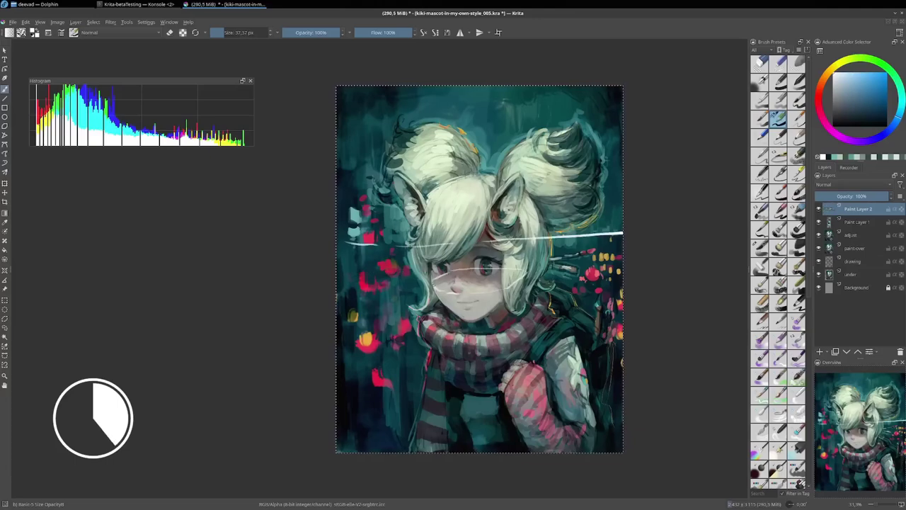
drag(431, 282, 472, 270)
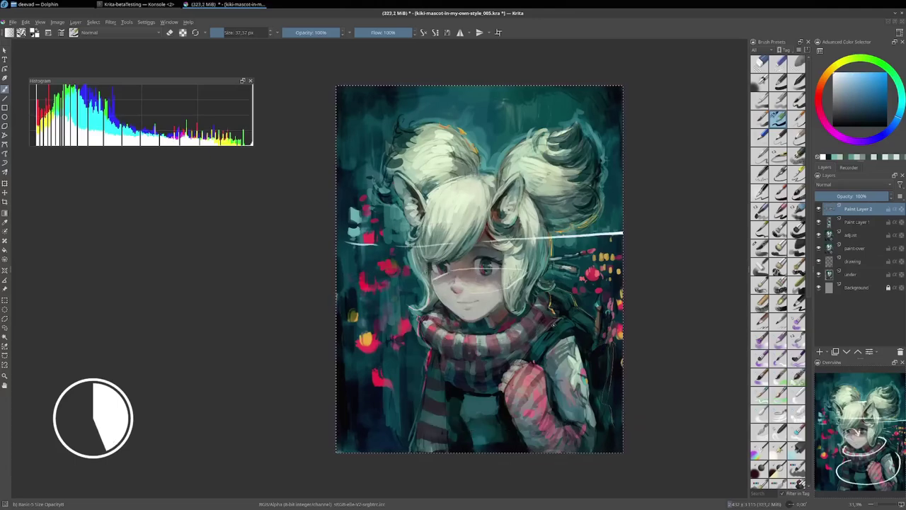
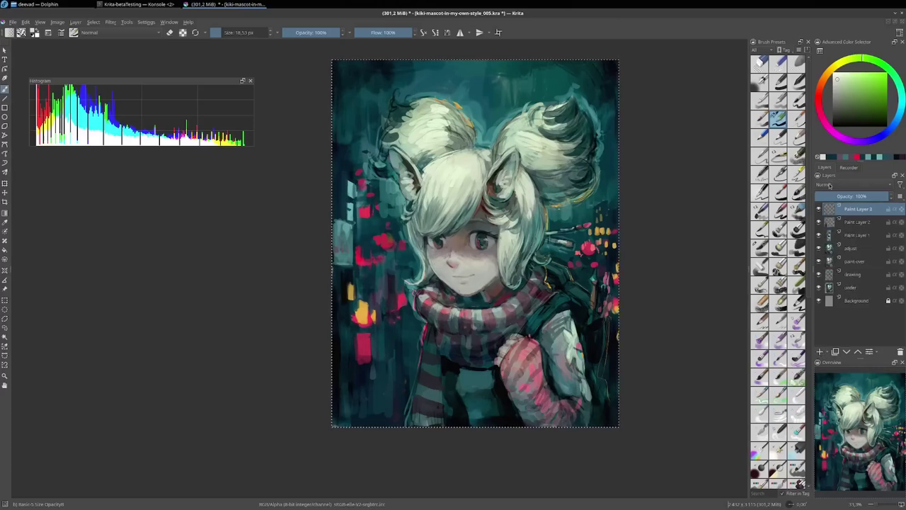
Set Paint Layer 3's blend mode to Lighten and load the Airbrush Soft preset.
click(831, 185)
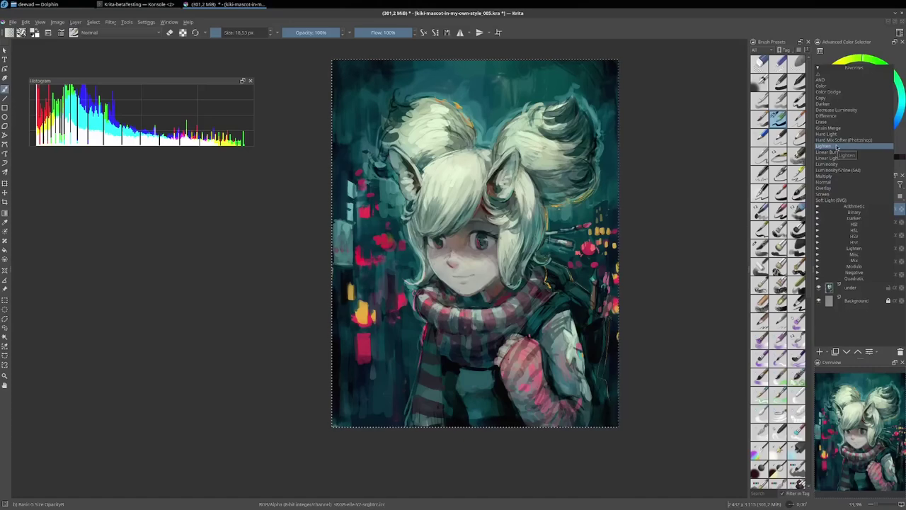
click(820, 249)
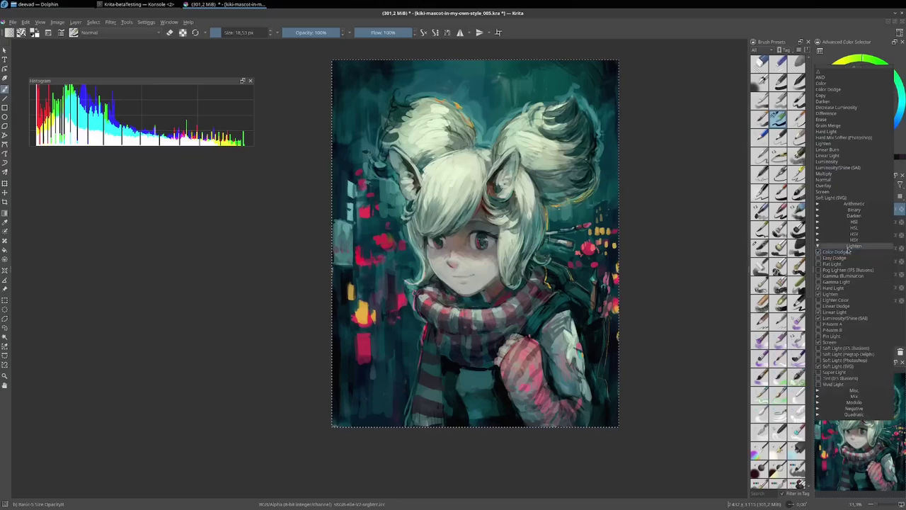
click(829, 293)
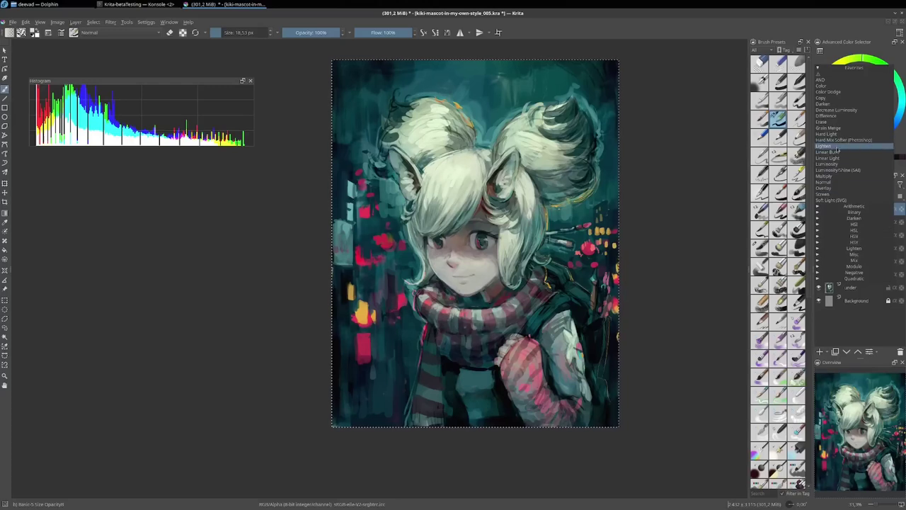
click(760, 81)
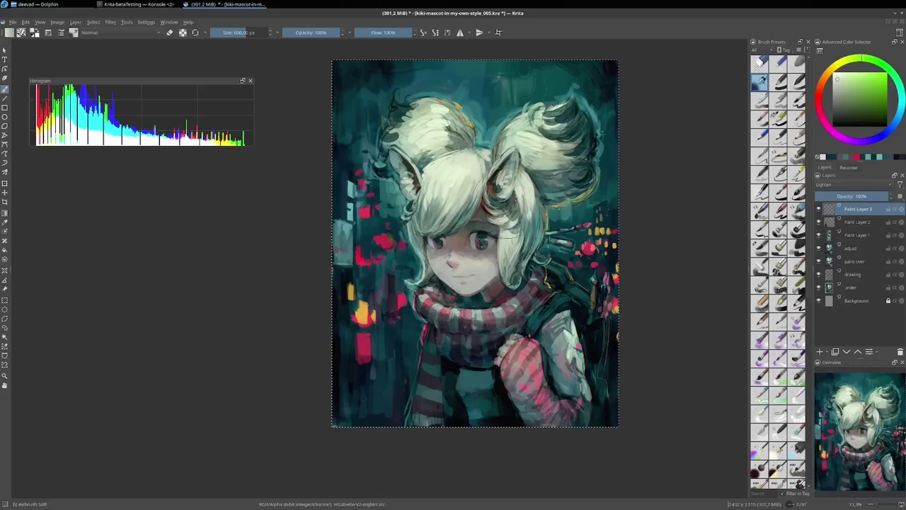
Airbrush teal at about 838 px over the dark background left and right of the figure.
ctrl+click(498, 132)
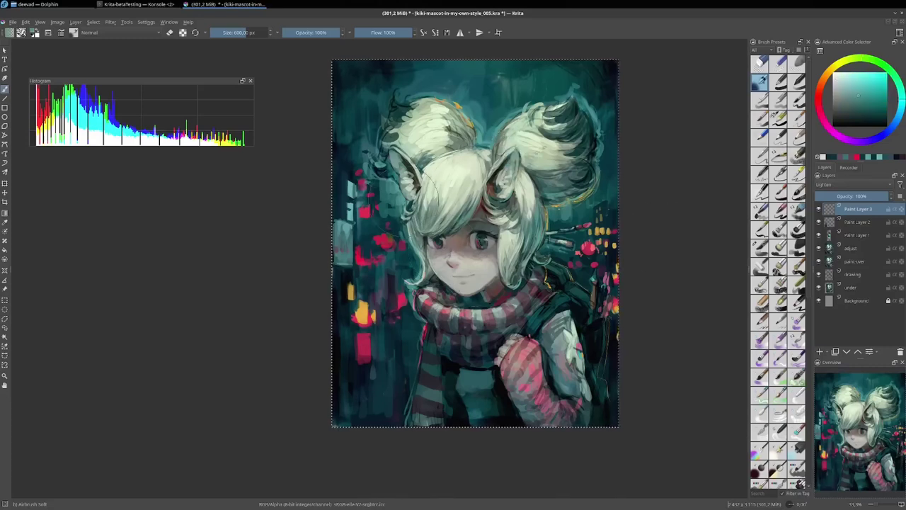
drag(498, 132, 453, 233)
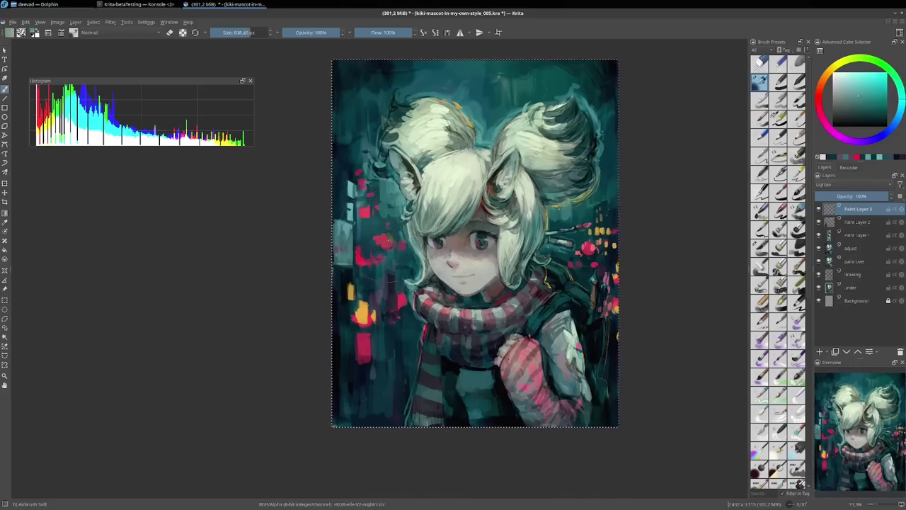
mouse_move(397, 262)
mouse_down()
mouse_move(429, 297)
mouse_move(453, 354)
mouse_move(414, 361)
mouse_move(389, 404)
mouse_up()
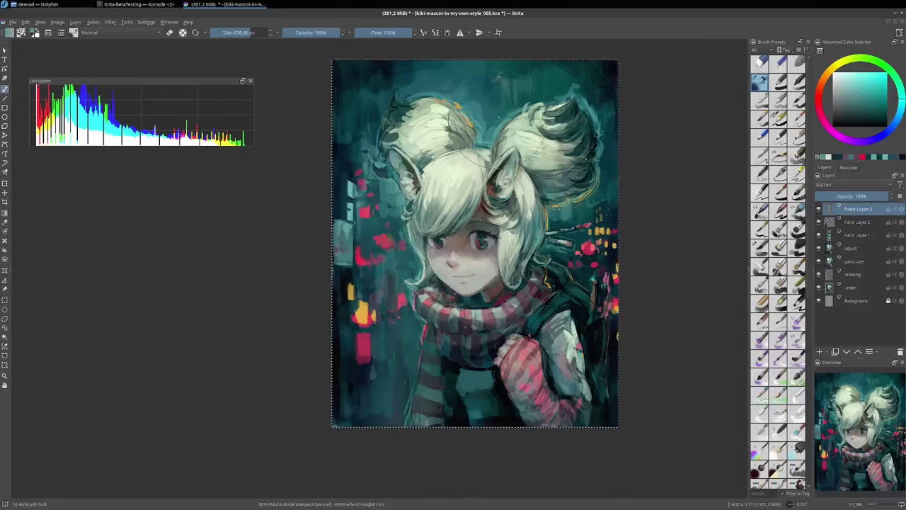
drag(588, 248, 599, 429)
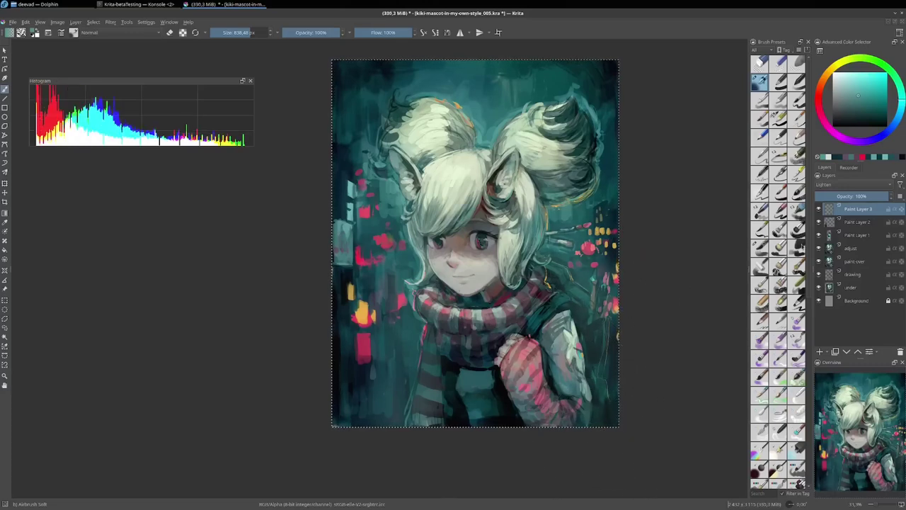
scroll(799, 409, down, 3)
scroll(798, 409, down, 3)
scroll(799, 409, down, 3)
scroll(798, 409, down, 3)
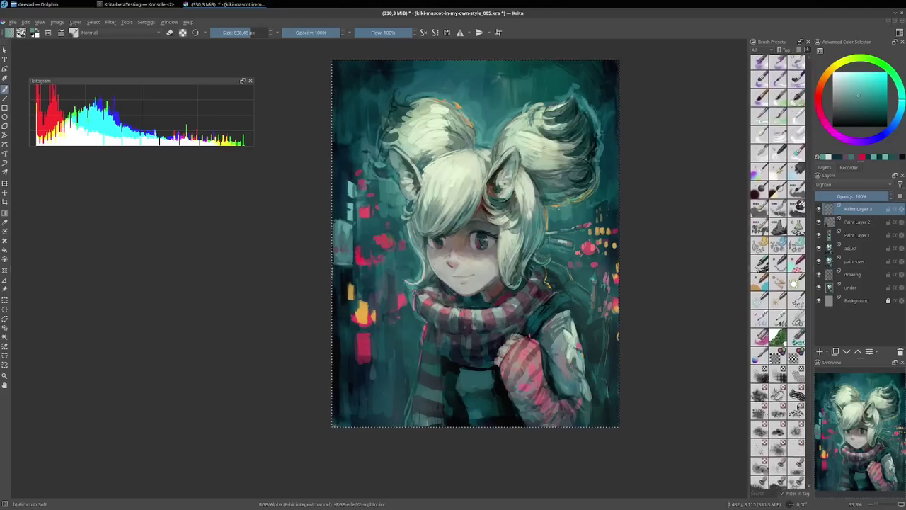
scroll(798, 409, down, 3)
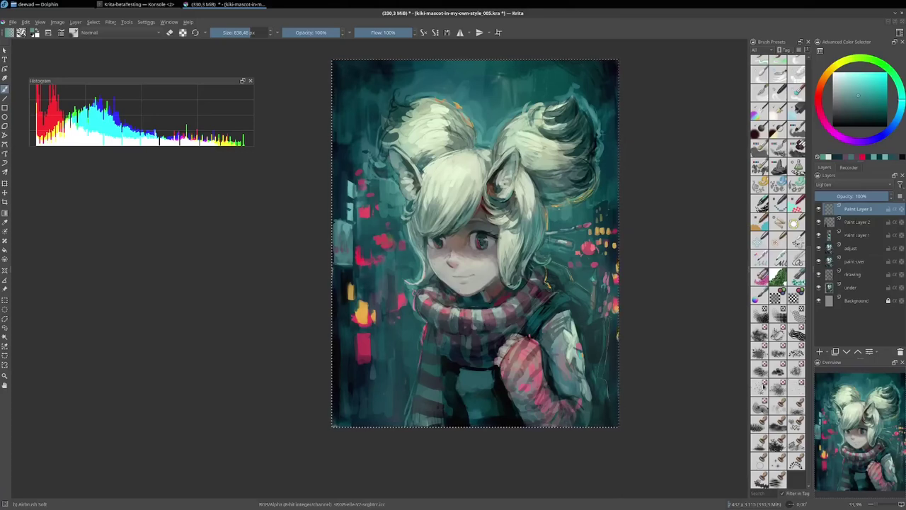
Try a Texture Wood Fiber stroke left of the face, then undo it.
click(760, 405)
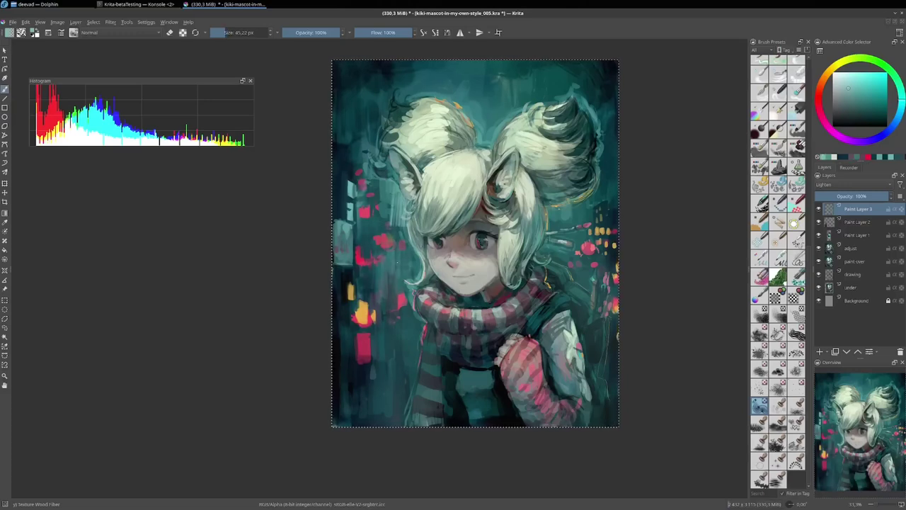
drag(401, 187, 401, 401)
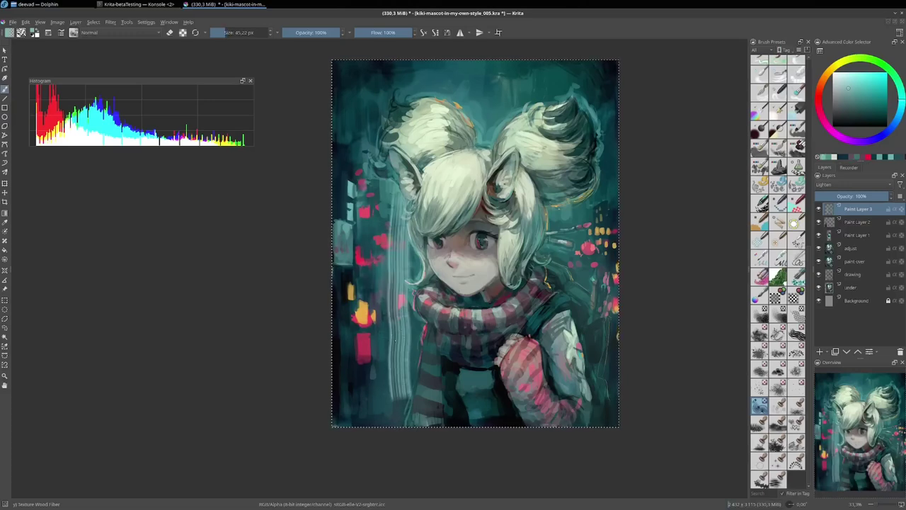
key(ctrl+z)
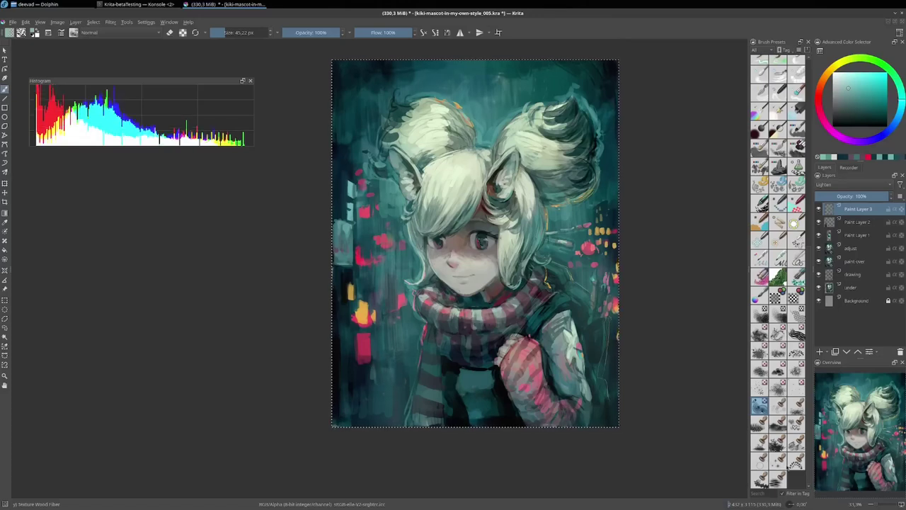
Load the Texture Splat brush at about 287 px and sample a muted teal.
click(759, 386)
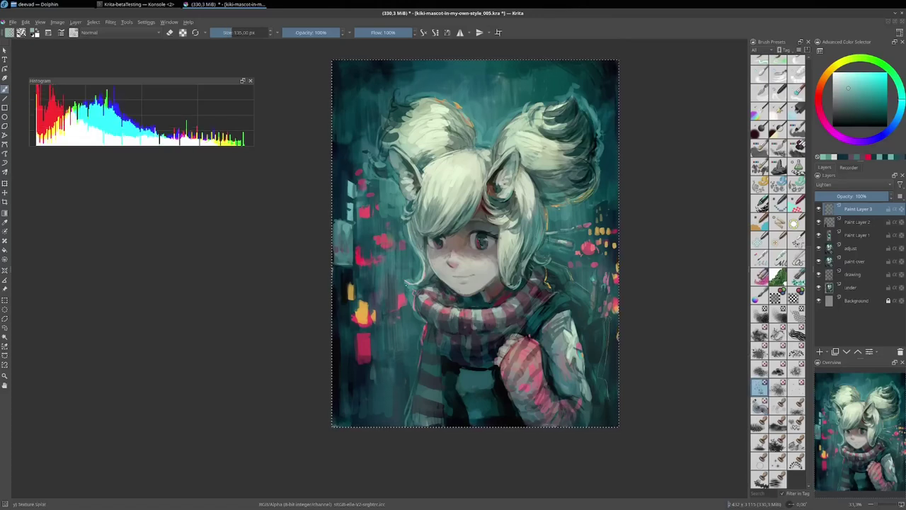
key(bracketright)
key(bracketright)
key(bracketright)
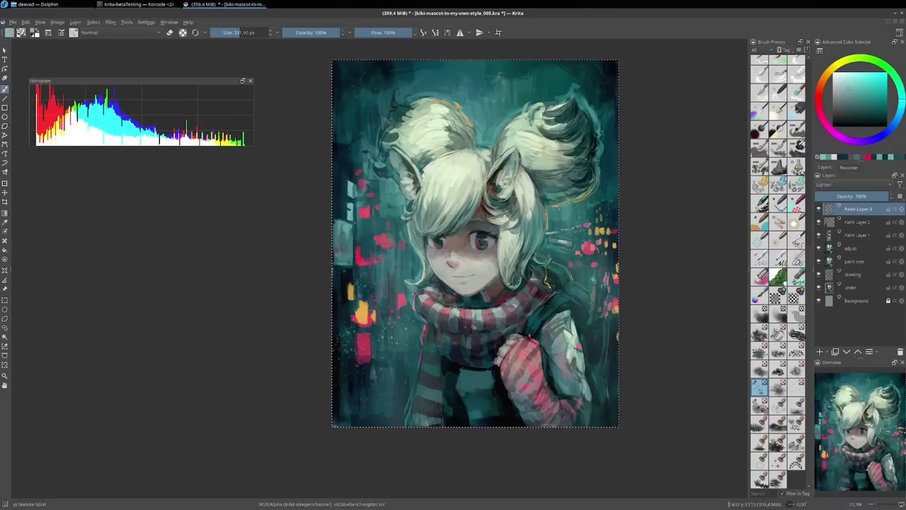
ctrl+click(386, 273)
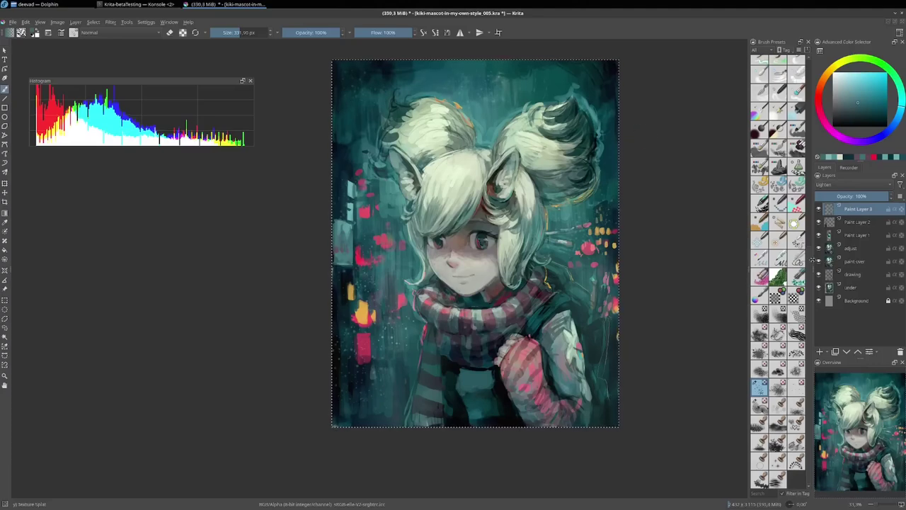
drag(813, 259, 809, 63)
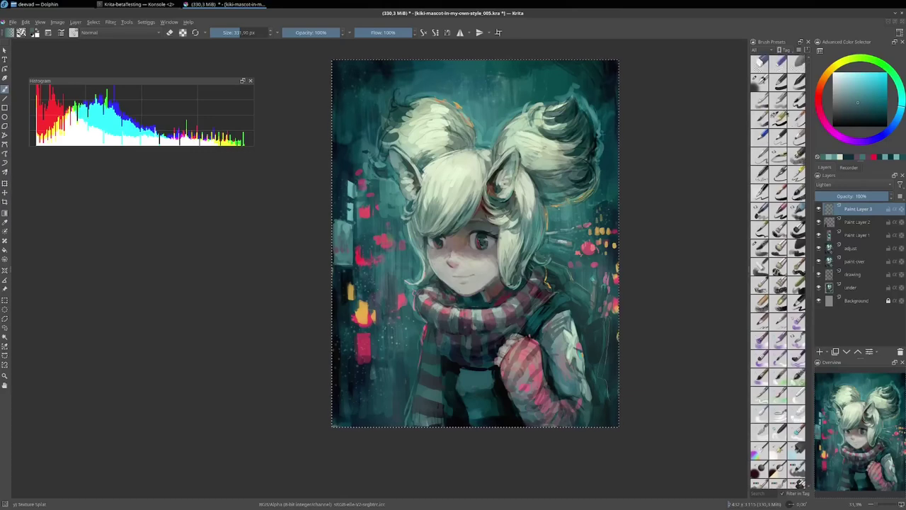
Erase lightening along the scarf, right of the figure and left hair with a 113 px Eraser Circle.
click(760, 63)
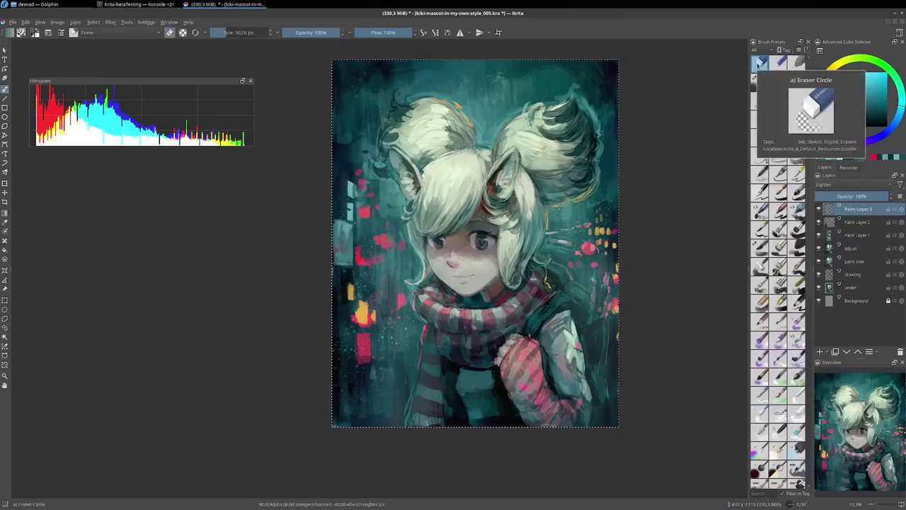
drag(453, 240, 496, 241)
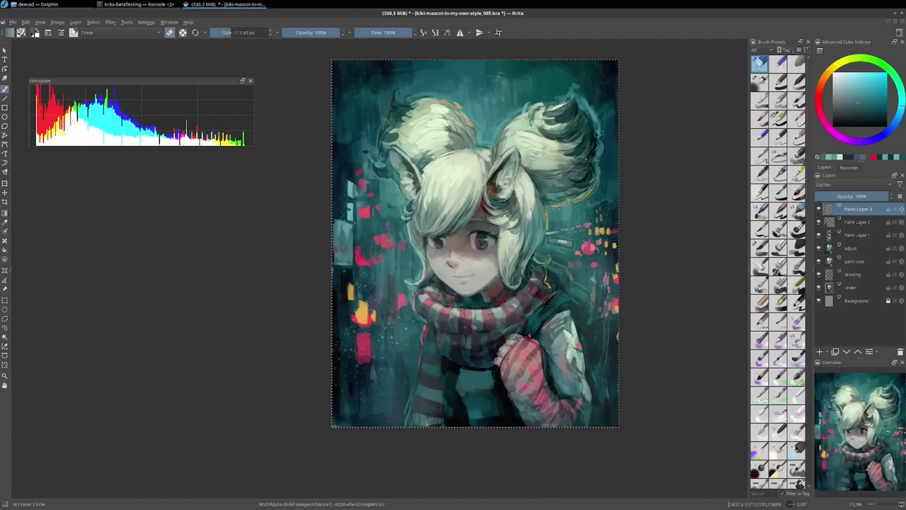
drag(436, 283, 425, 404)
drag(581, 262, 580, 404)
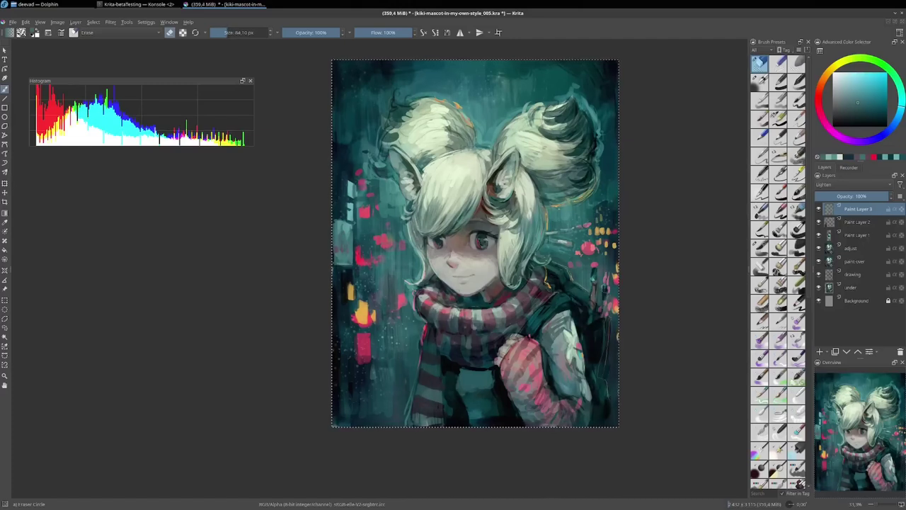
drag(587, 220, 539, 255)
drag(402, 113, 404, 223)
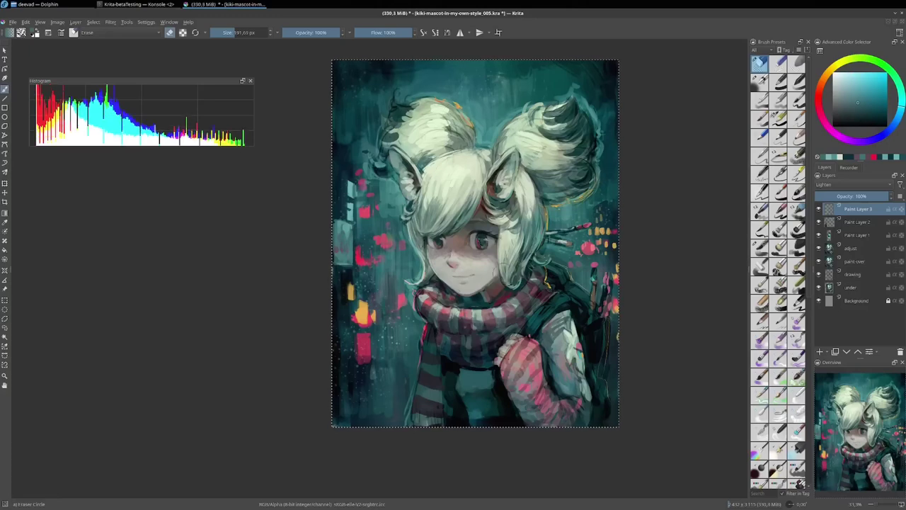
Deselect all, toggle Paint Layer 3 off and on twice to compare, and reload the soft airbrush.
key(ctrl+shift+a)
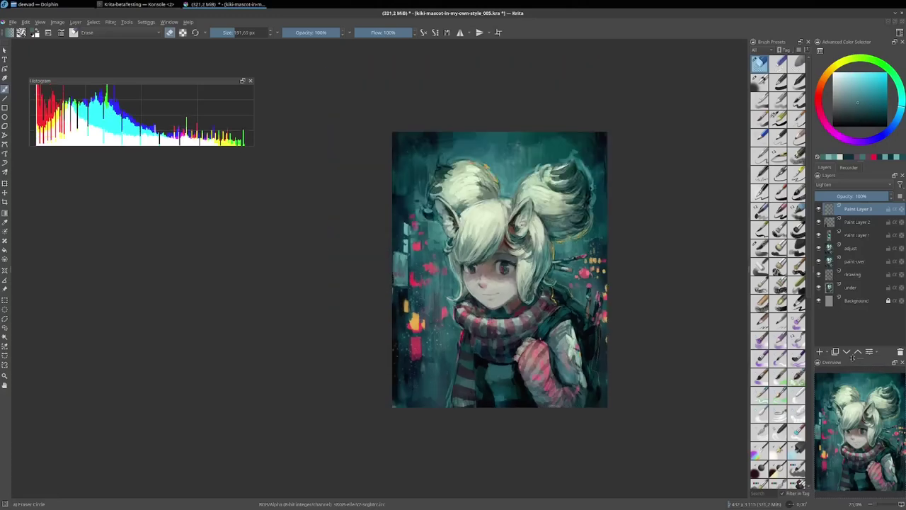
click(820, 209)
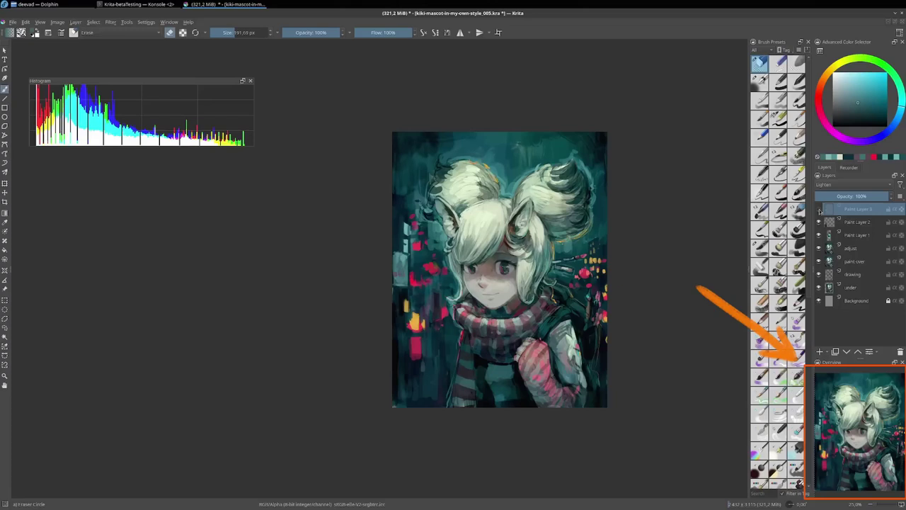
click(820, 209)
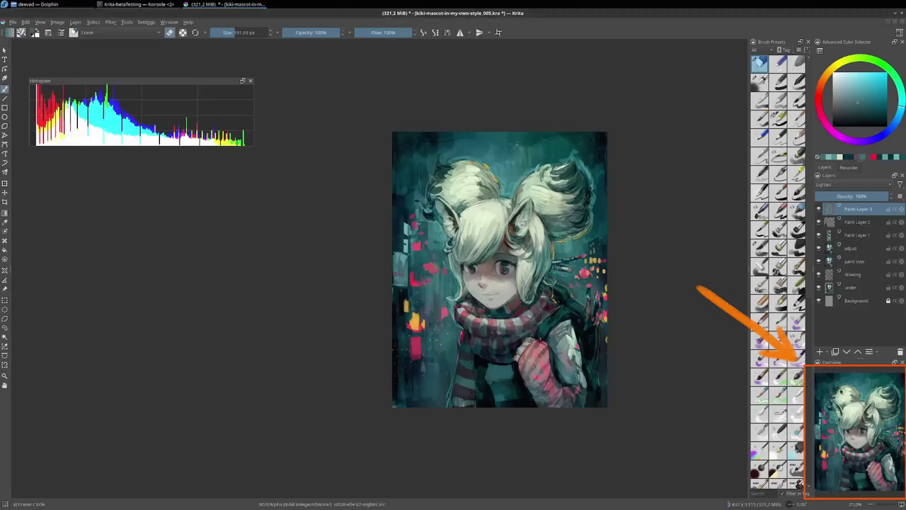
click(819, 209)
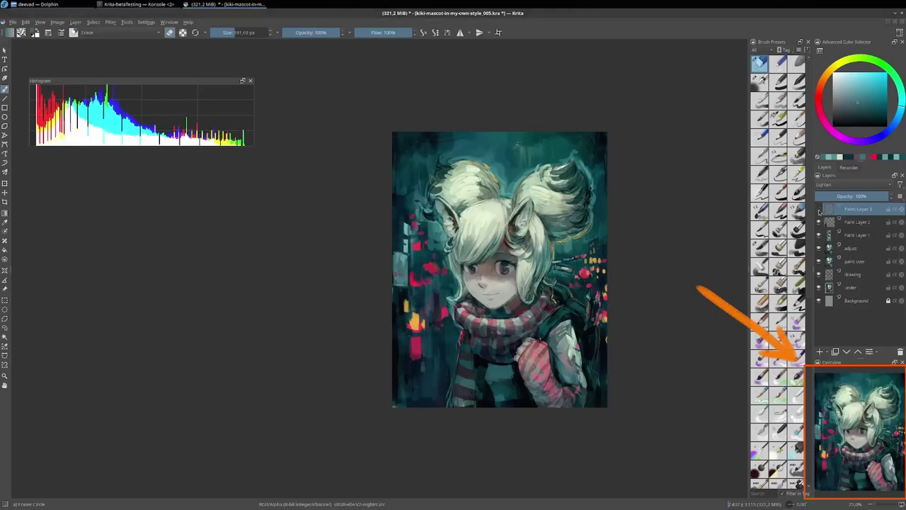
click(820, 209)
key(/)
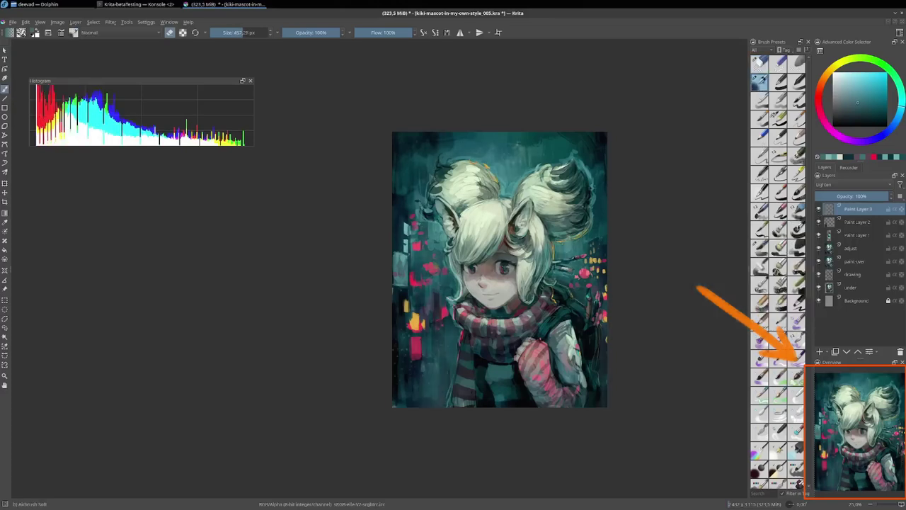
Load the glazing bristle brush at roughly 113 px and choose a slightly darker teal.
click(797, 230)
click(760, 247)
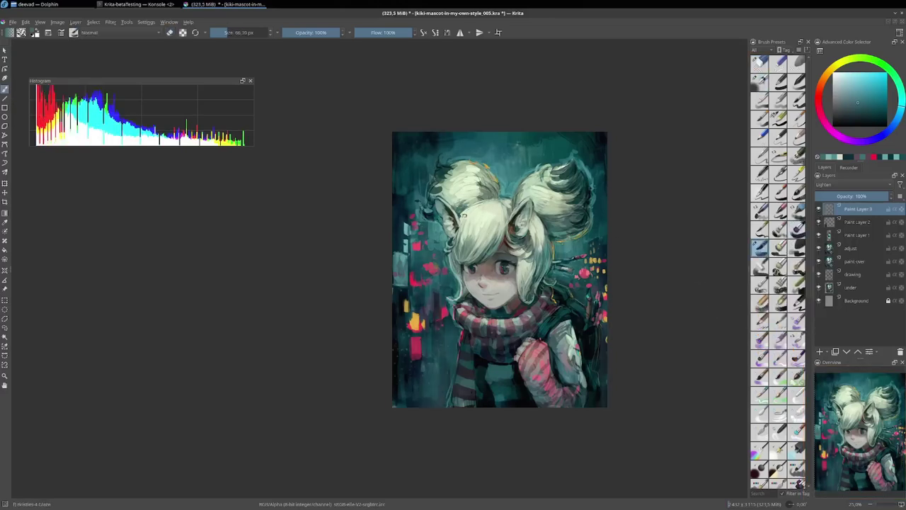
shift+drag(433, 161, 488, 178)
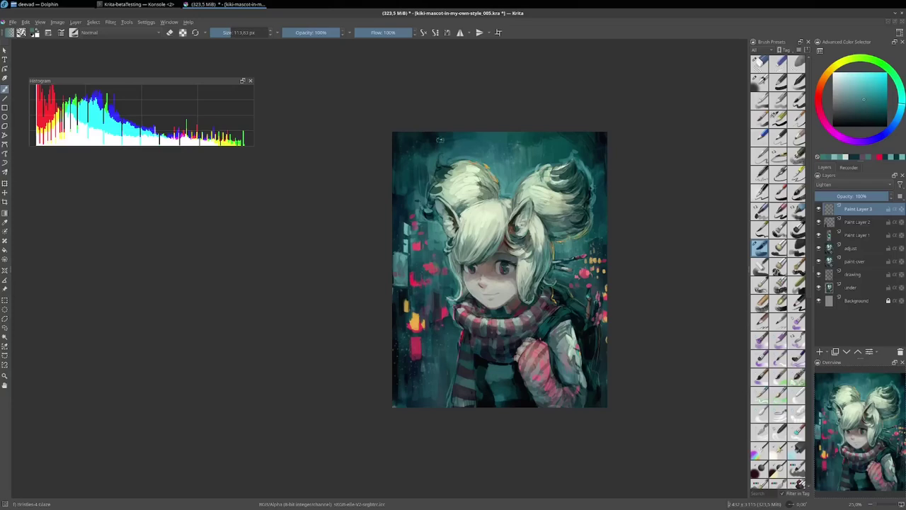
shift+drag(434, 162, 453, 139)
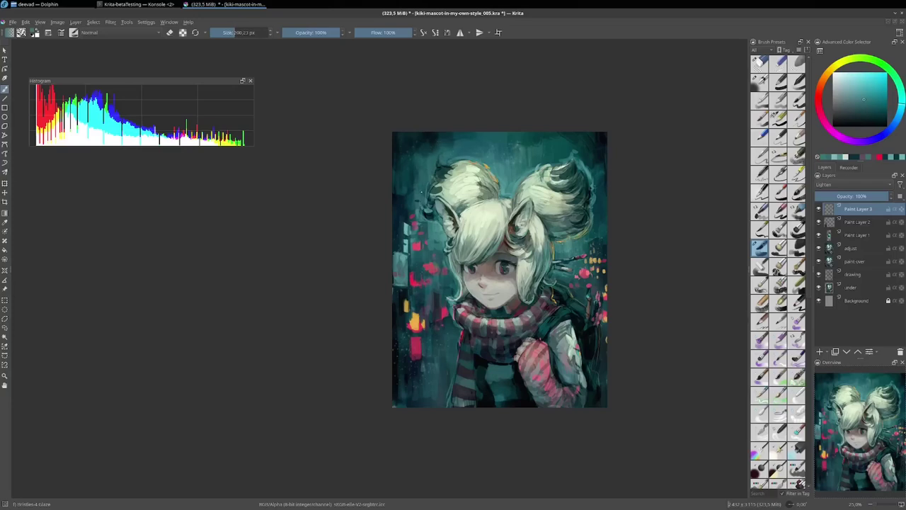
key(bracketleft)
key(bracketleft)
key(bracketleft)
ctrl+click(453, 220)
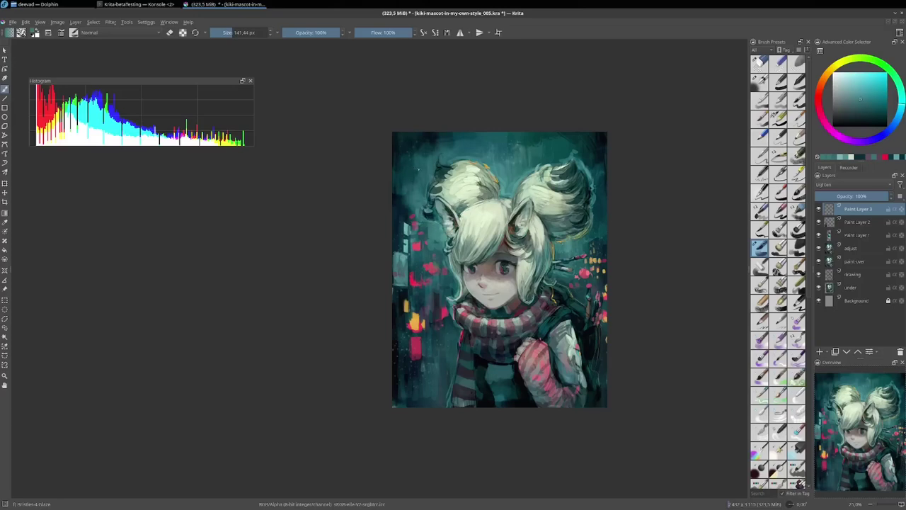
key(bracketright)
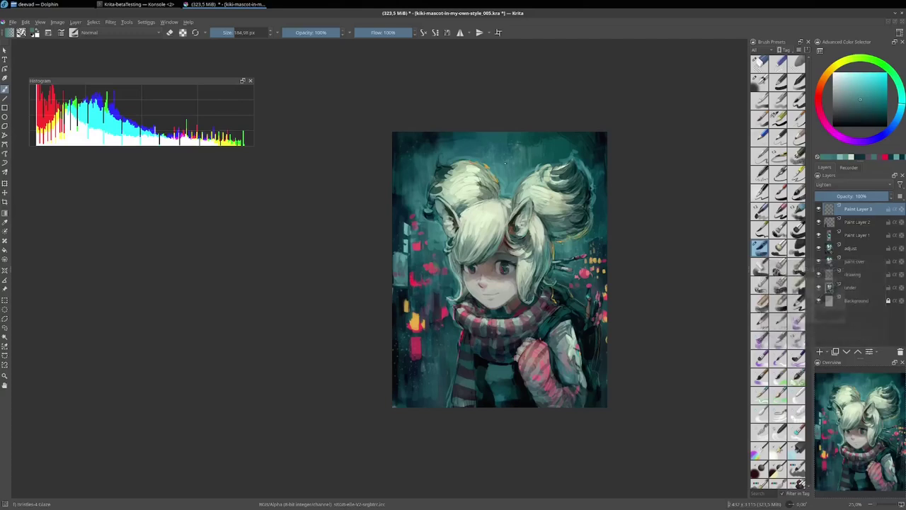
ctrl+click(523, 209)
key(bracketleft)
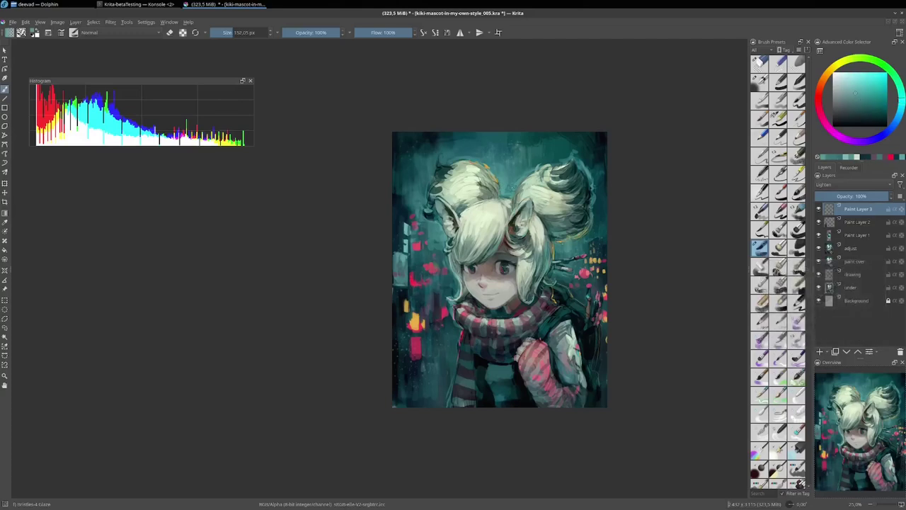
key(bracketleft)
Add a new paint layer in Overlay mode and choose a greyed-down cyan colour.
click(820, 351)
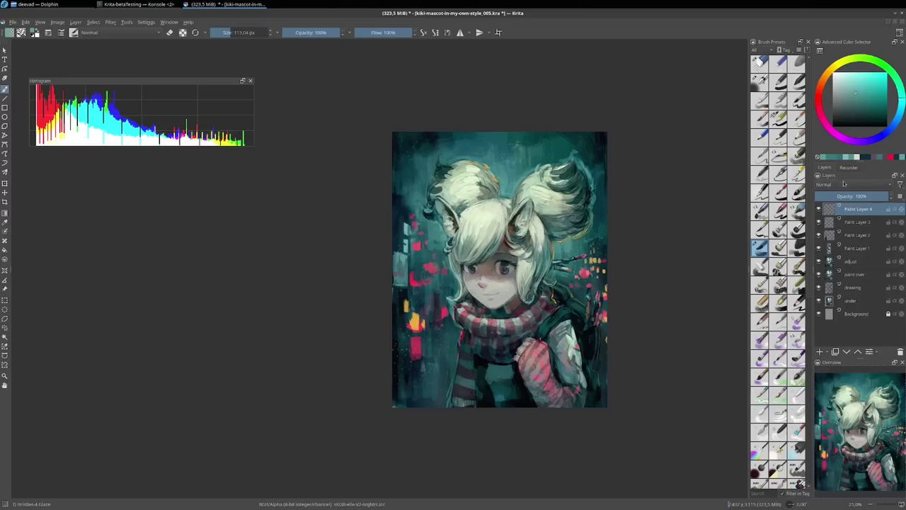
click(844, 186)
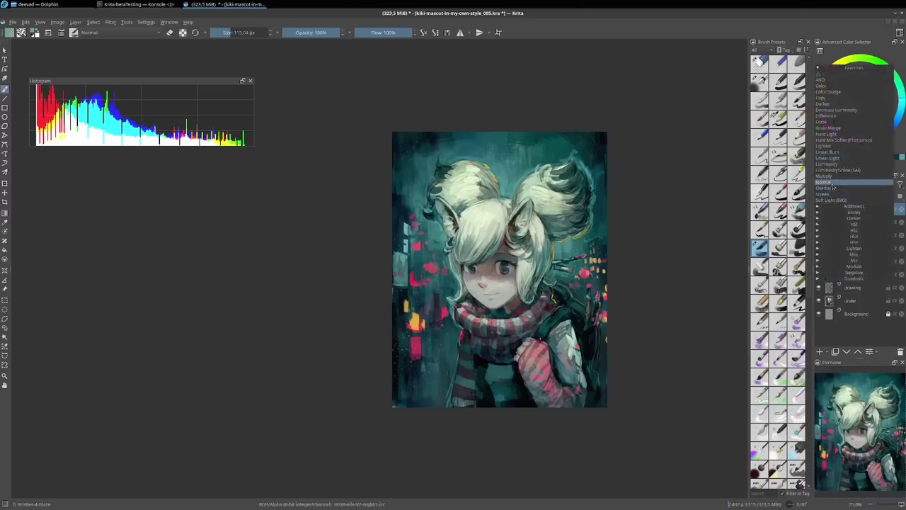
click(842, 191)
click(833, 119)
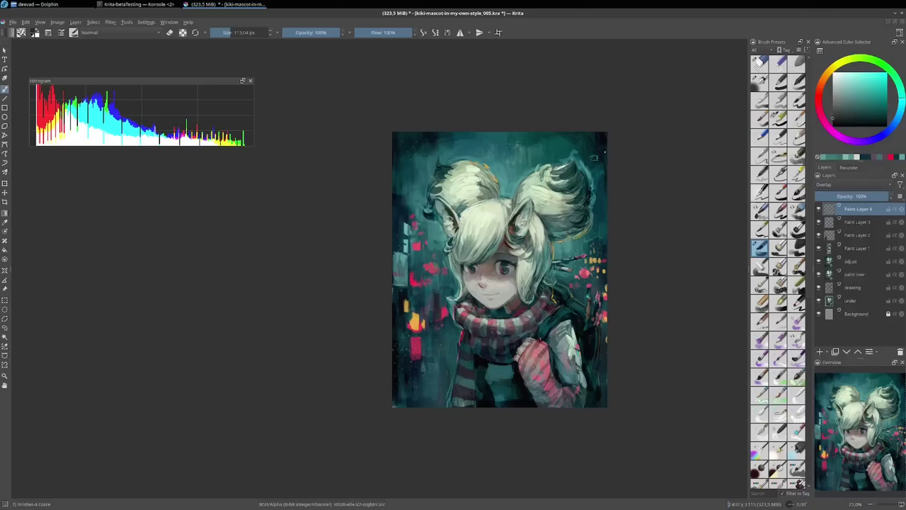
drag(842, 112, 822, 113)
Paint dark strokes on the right hair bun, then switch the brush to erasing.
mouse_move(586, 185)
mouse_down()
mouse_move(557, 204)
mouse_move(565, 211)
mouse_move(556, 200)
mouse_up()
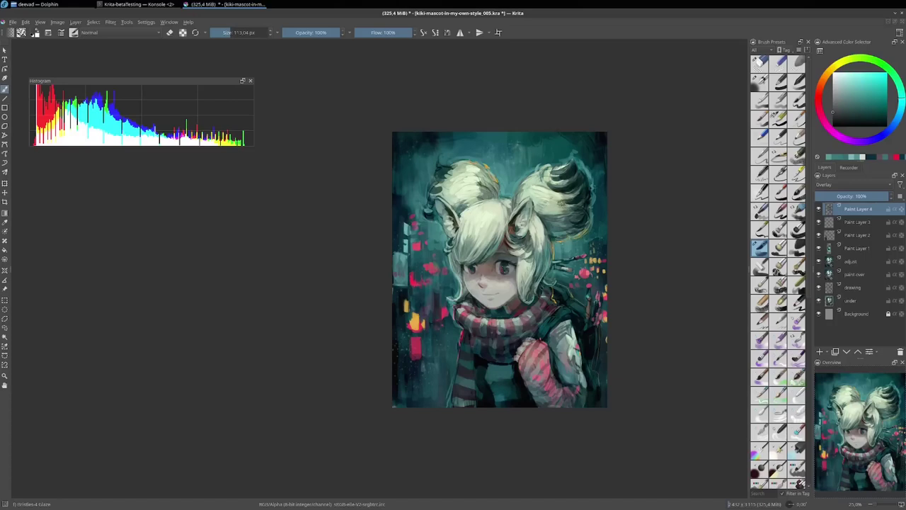
key(e)
key(e)
scroll(551, 238, up, 2)
drag(554, 230, 565, 227)
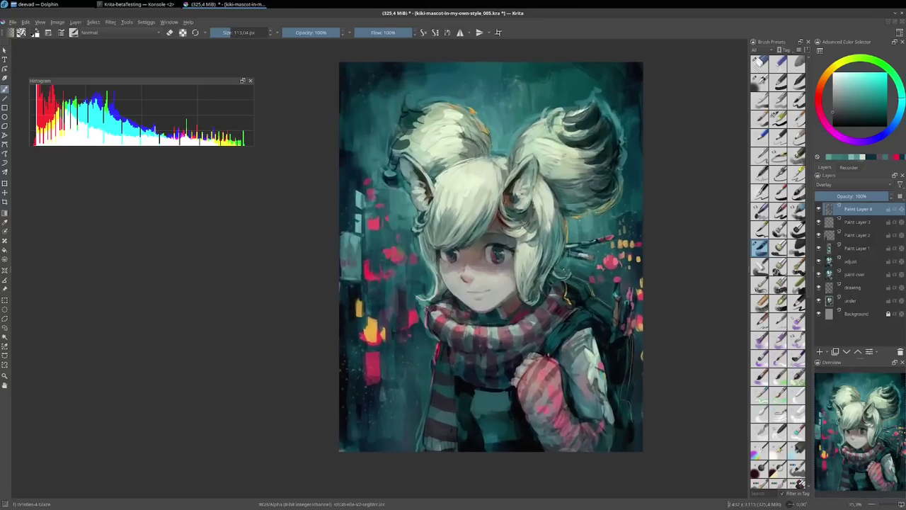
mouse_move(549, 228)
mouse_down()
mouse_move(508, 196)
mouse_move(568, 220)
mouse_move(584, 238)
mouse_up()
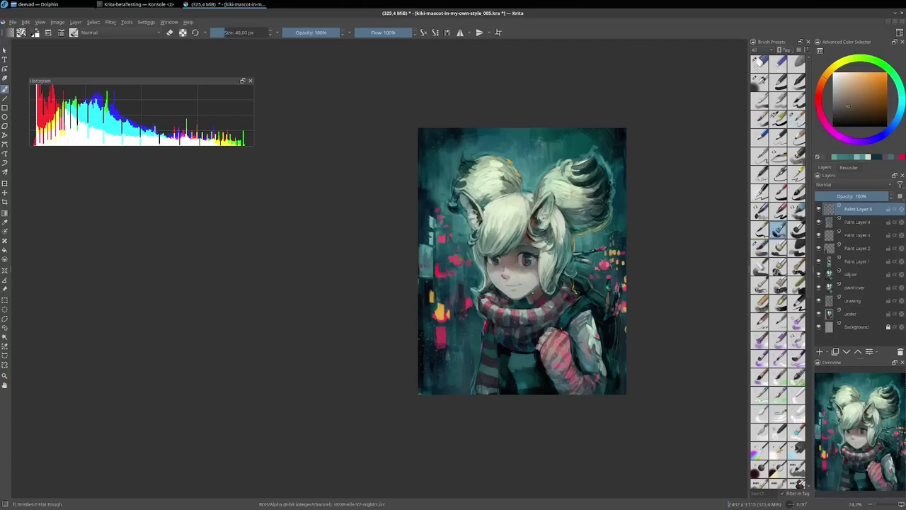
With the Basic-5 Size Opacity brush, paint light sampled-green strands into the hair.
key(bracketright)
key(bracketright)
key(bracketright)
click(778, 117)
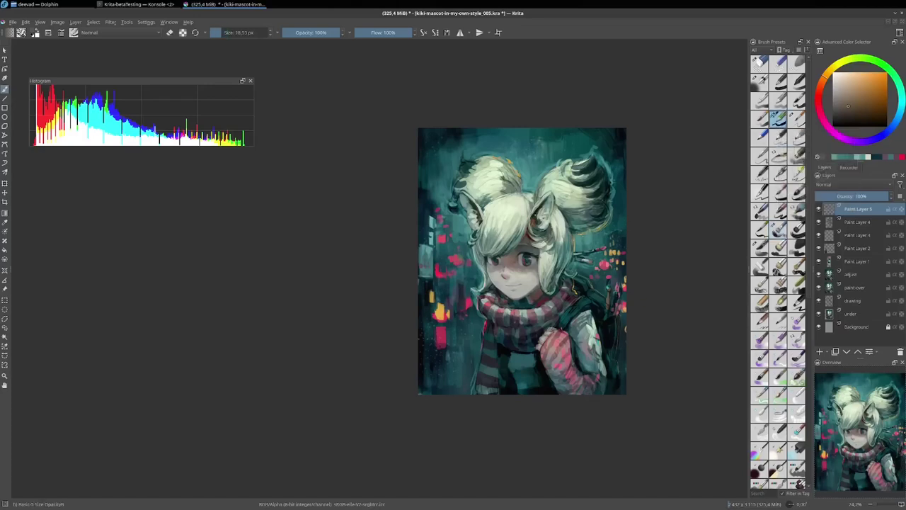
ctrl+click(552, 202)
drag(538, 216, 551, 232)
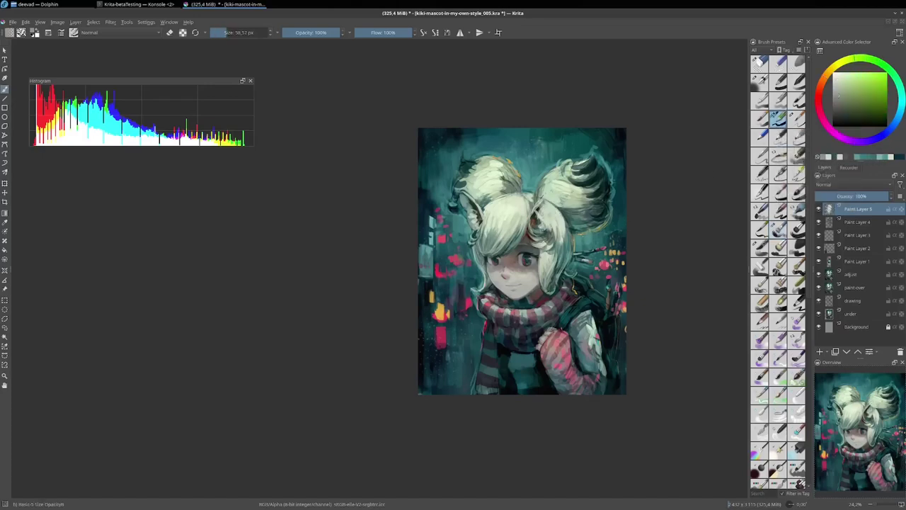
ctrl+click(549, 226)
drag(533, 202, 560, 245)
ctrl+click(540, 212)
ctrl+click(549, 241)
drag(483, 206, 474, 250)
ctrl+click(476, 233)
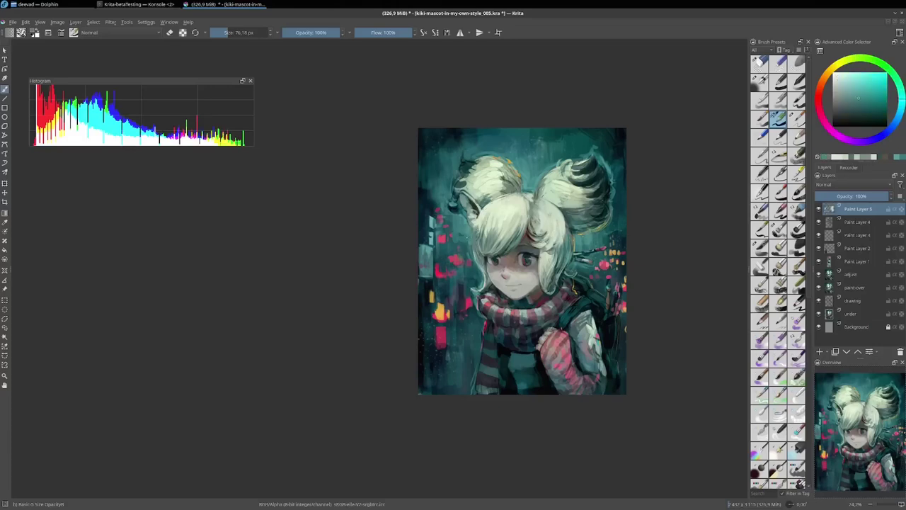
Dab small sampled-colour touch-ups through the upper hair near the left ear.
drag(484, 217, 479, 258)
ctrl+click(479, 238)
drag(506, 228, 476, 245)
ctrl+click(473, 222)
mouse_move(476, 210)
mouse_down()
mouse_move(466, 218)
mouse_move(476, 212)
mouse_up()
ctrl+click(473, 202)
ctrl+click(503, 211)
drag(468, 182, 479, 205)
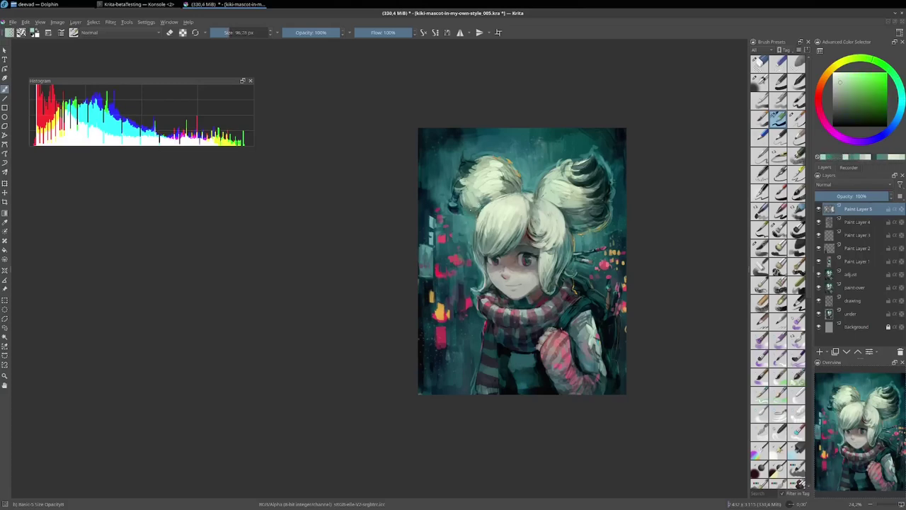
ctrl+click(468, 181)
ctrl+click(464, 177)
mouse_move(471, 173)
mouse_down()
mouse_move(461, 182)
mouse_move(461, 171)
mouse_up()
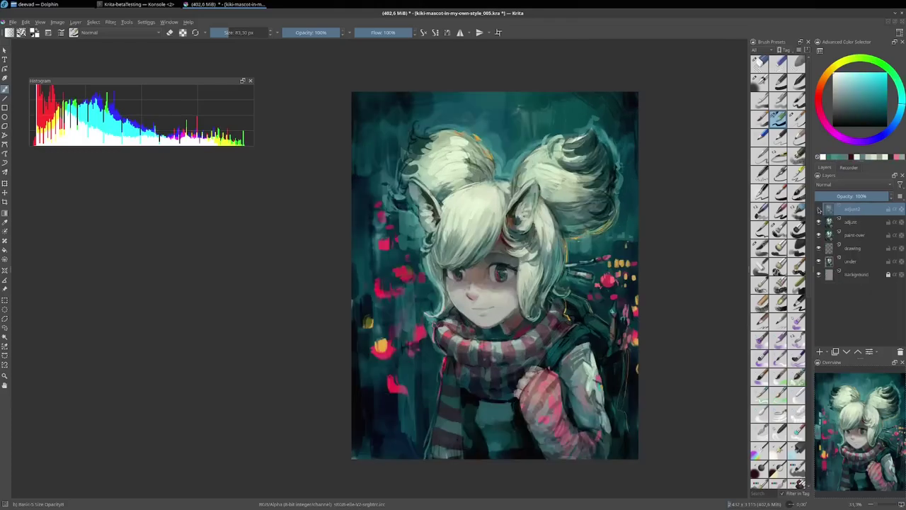
click(820, 210)
click(819, 210)
click(819, 209)
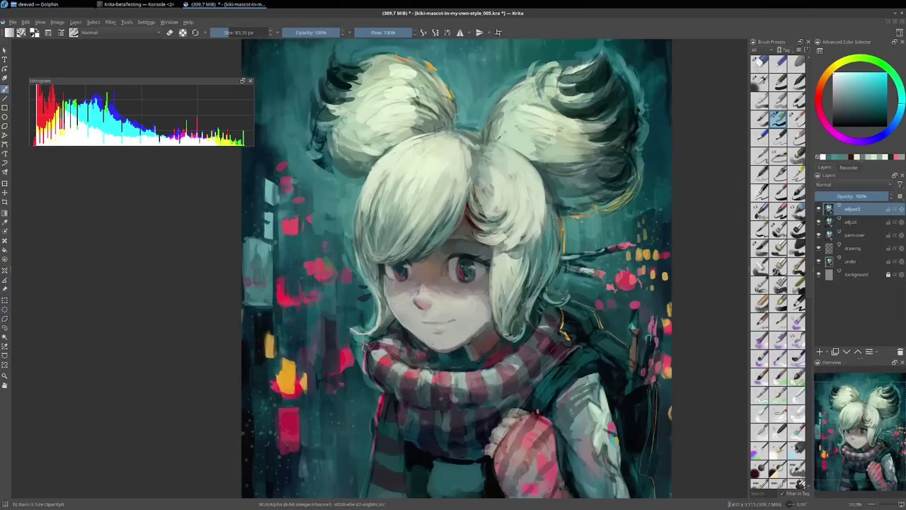
drag(546, 314, 563, 323)
scroll(537, 300, up, 2)
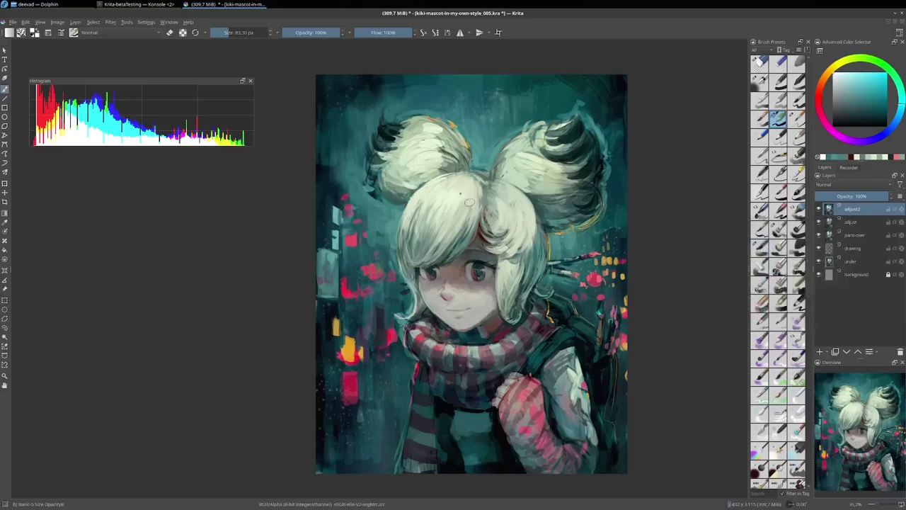
Apply Lens Blur with Pentagon shape and radius 15 as a filter mask on adjust2.
click(112, 22)
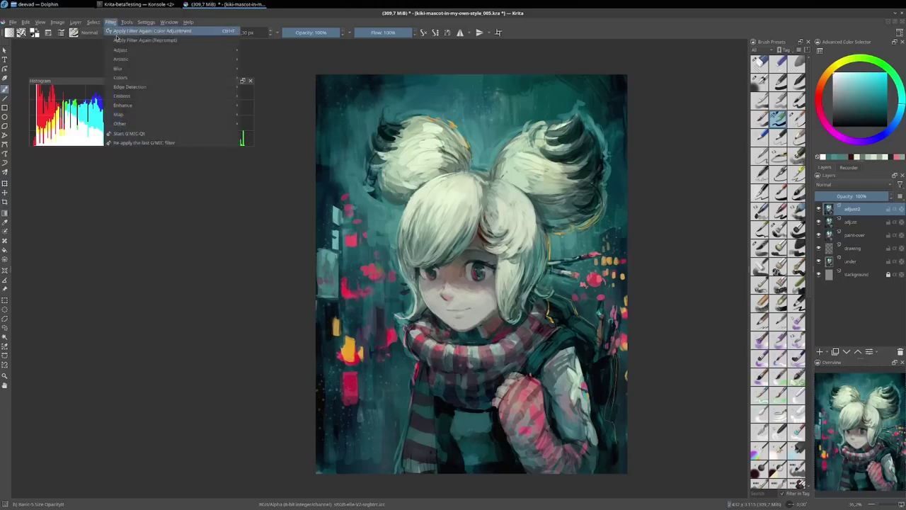
mouse_move(170, 68)
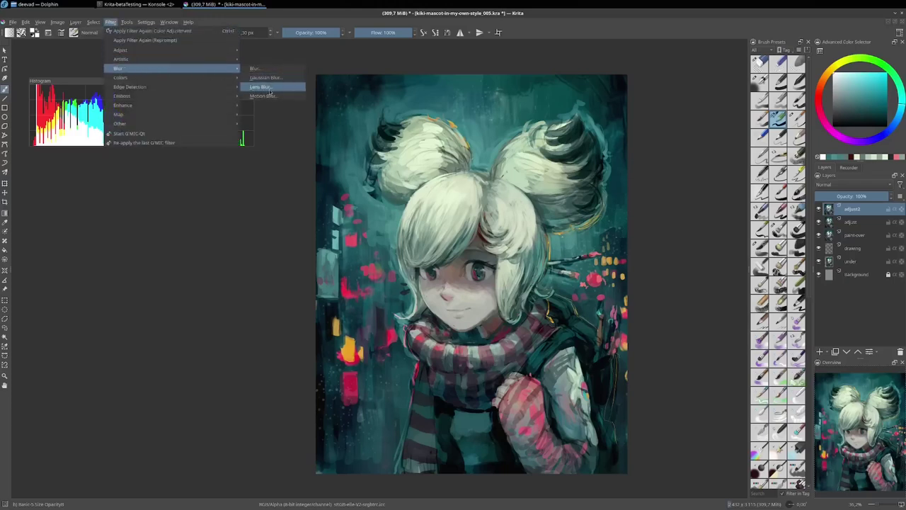
click(270, 91)
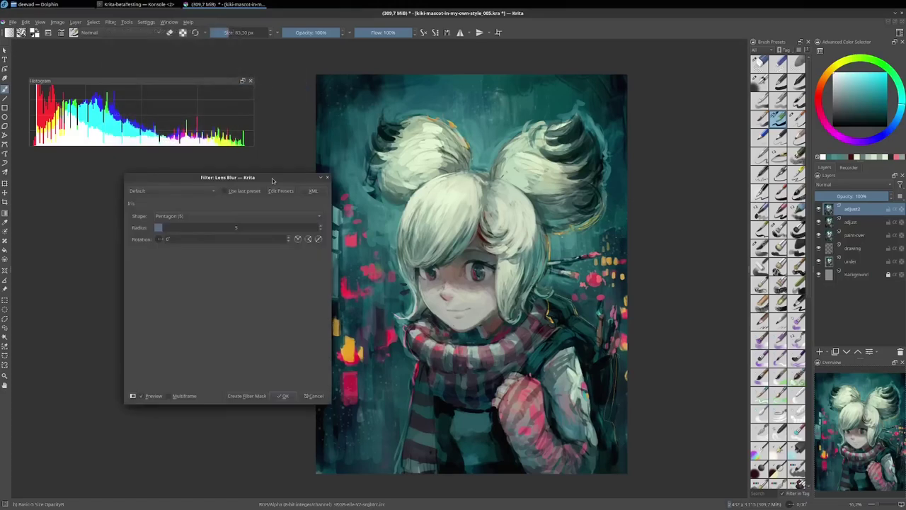
drag(273, 178, 720, 192)
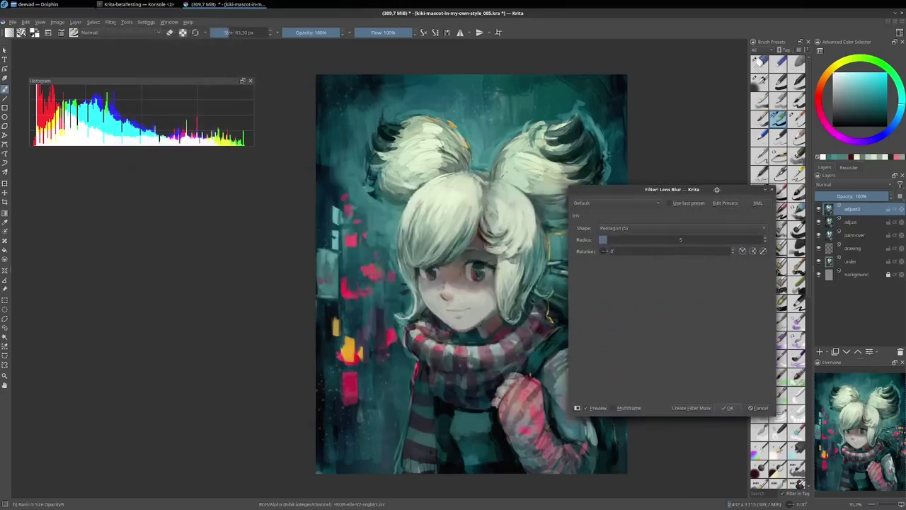
click(618, 232)
click(618, 232)
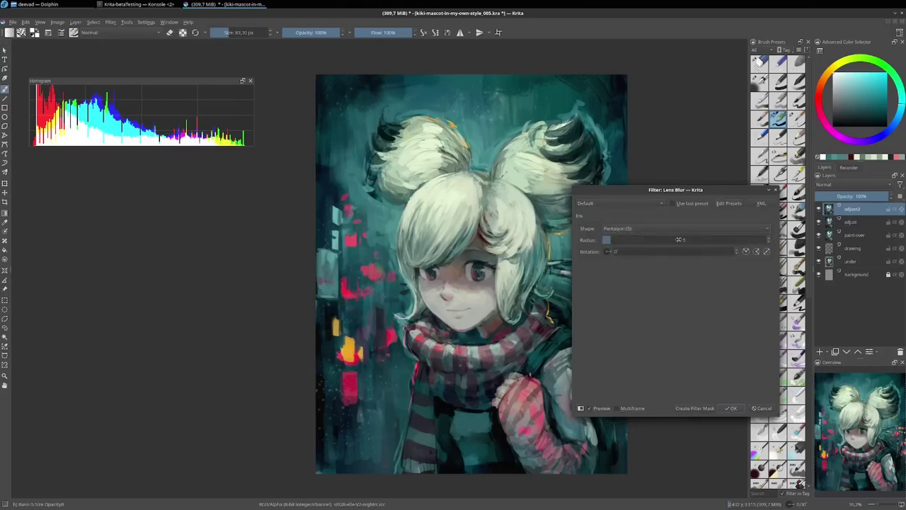
drag(616, 240, 631, 242)
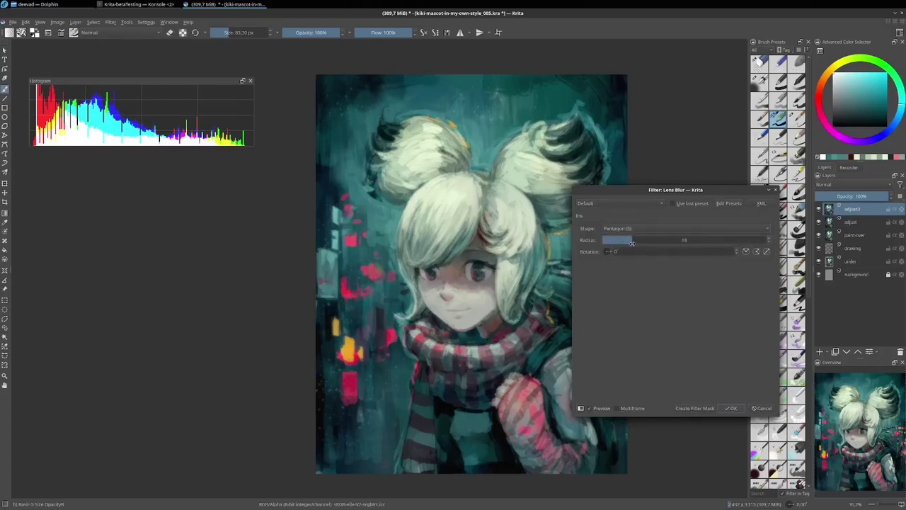
drag(631, 242, 630, 243)
click(633, 241)
mouse_move(632, 241)
mouse_down()
mouse_move(649, 241)
mouse_move(632, 240)
mouse_up()
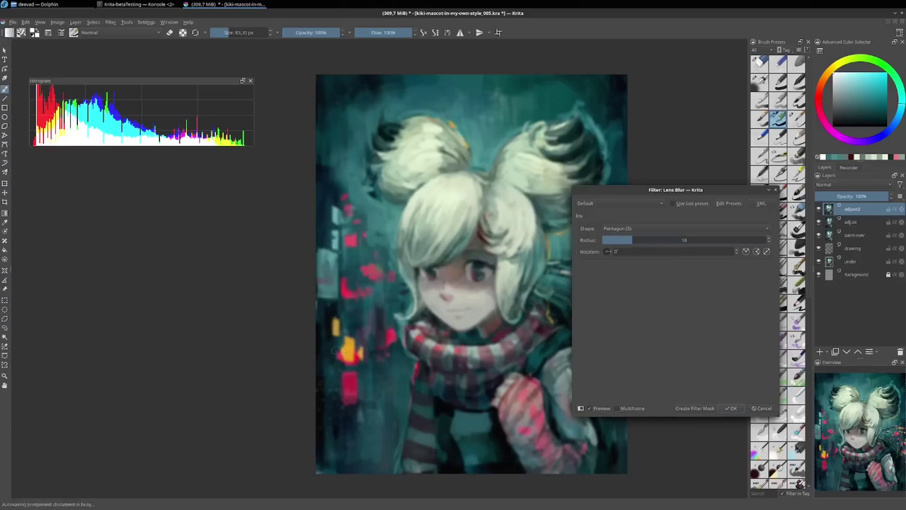
drag(626, 188, 701, 192)
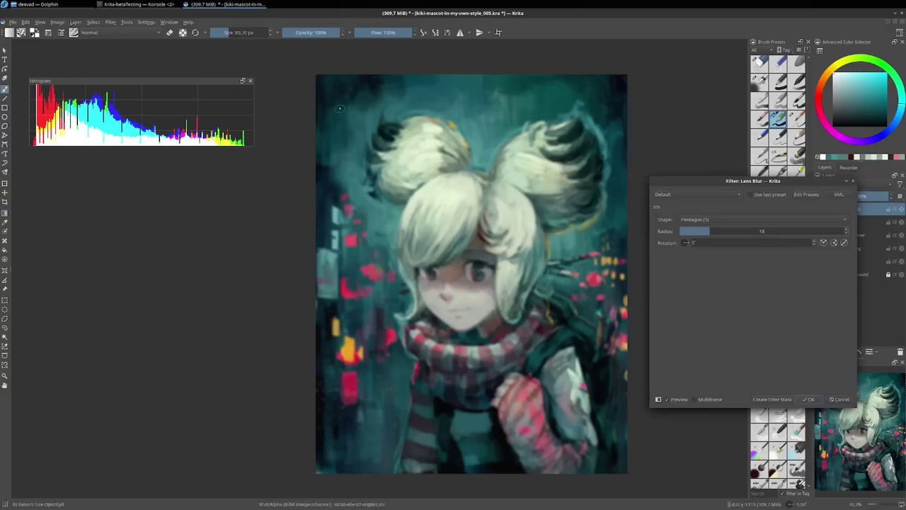
drag(708, 231, 704, 233)
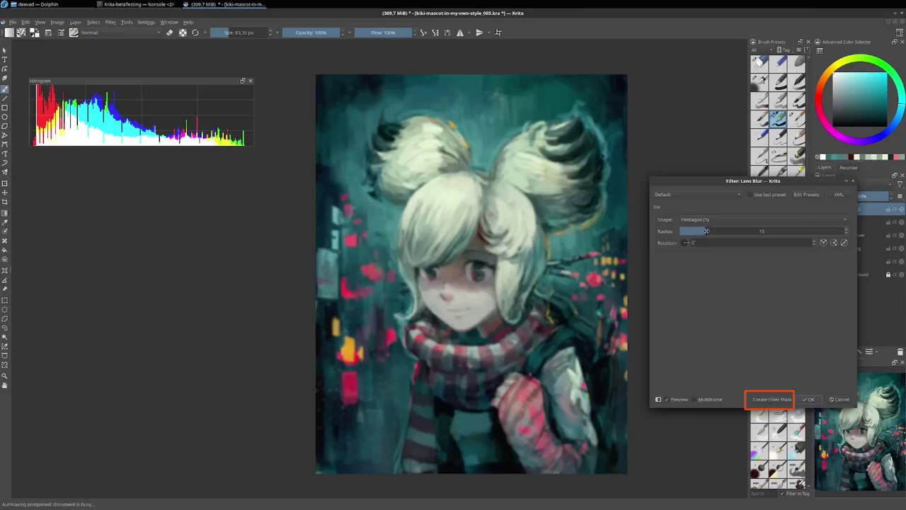
click(772, 400)
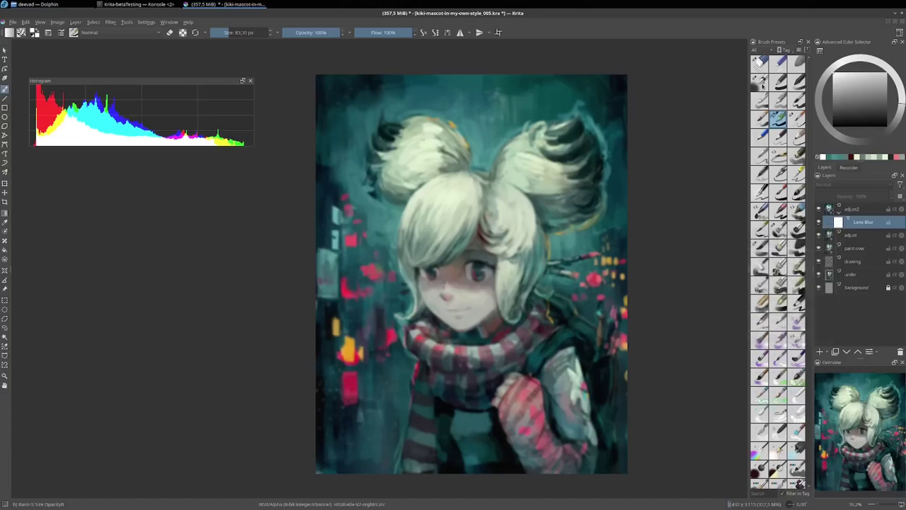
click(780, 82)
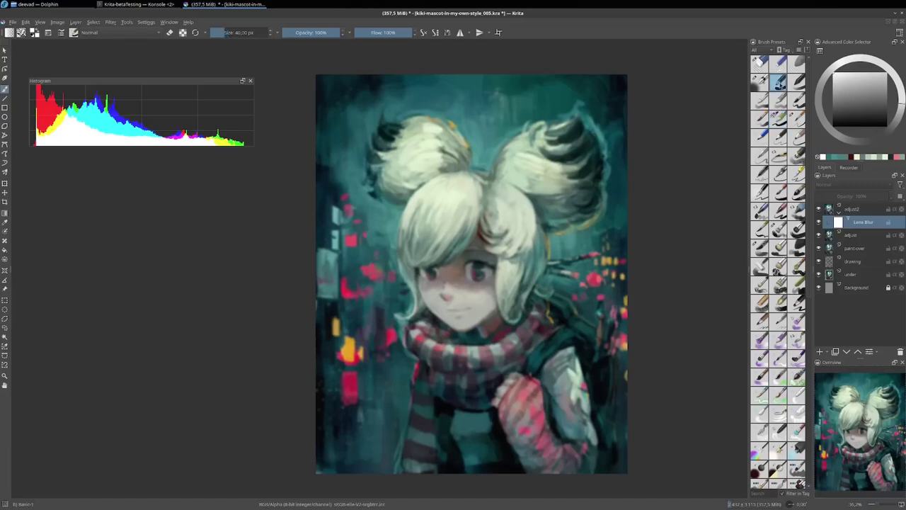
key(slash)
key(bracketright)
key(bracketright)
key(bracketright)
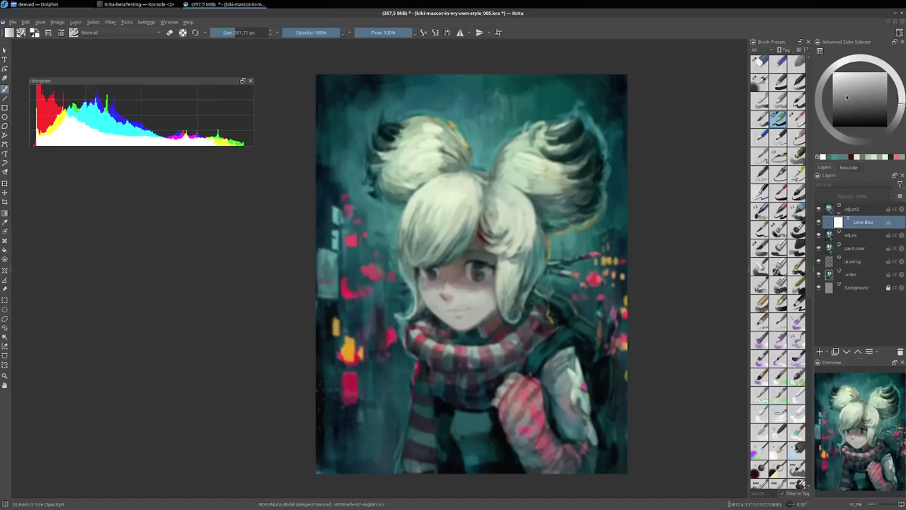
click(847, 98)
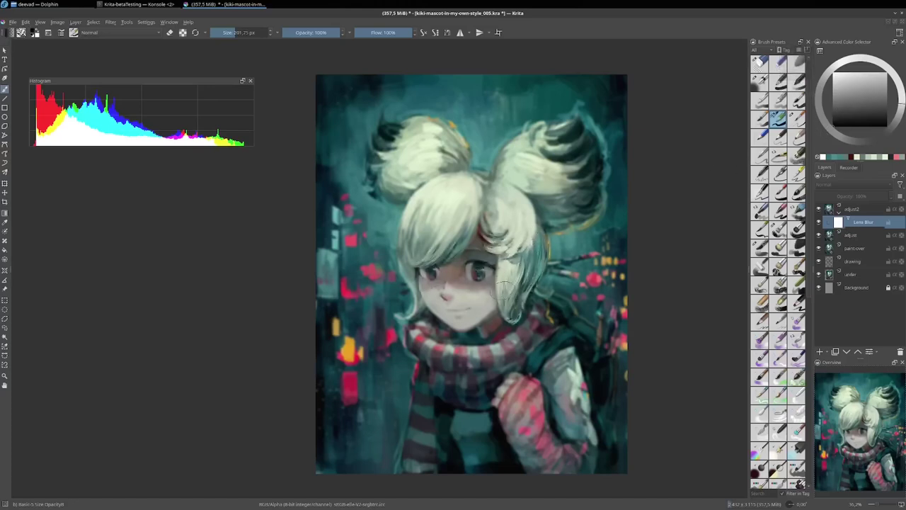
Mask out the blur on the chin, hair-scarf edge and right coat edge, resizing the brush between 69 and 333 px.
mouse_move(446, 303)
mouse_down()
mouse_move(462, 306)
mouse_move(409, 319)
mouse_up()
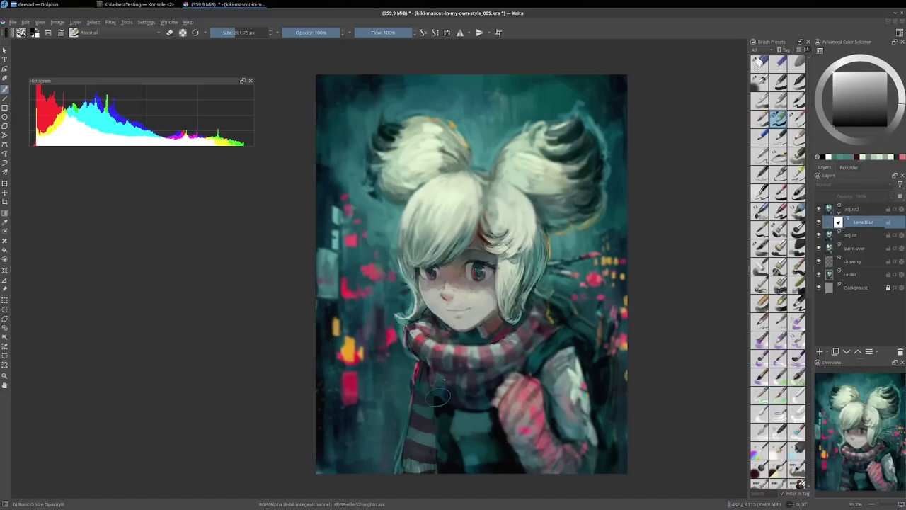
drag(552, 345, 546, 296)
drag(606, 319, 601, 419)
drag(602, 382, 578, 361)
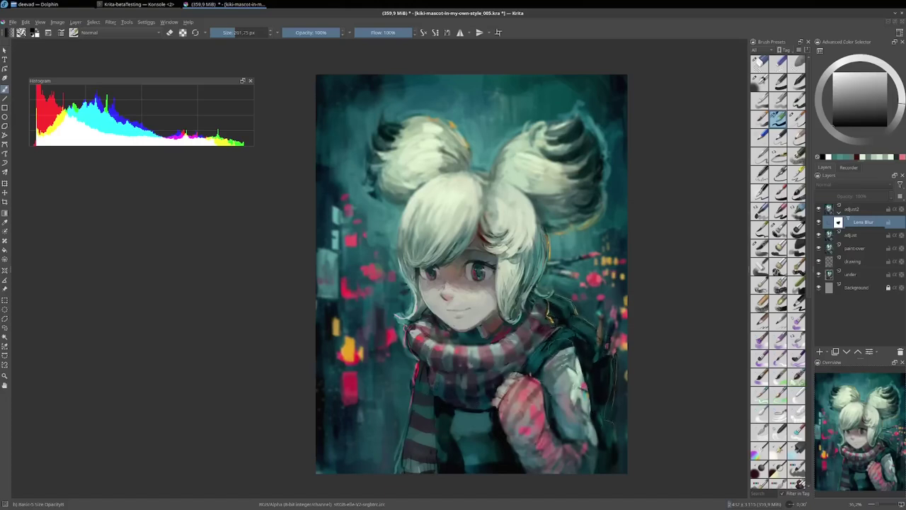
drag(605, 411, 611, 464)
key(bracketleft)
key(bracketleft)
key(bracketleft)
key(bracketleft)
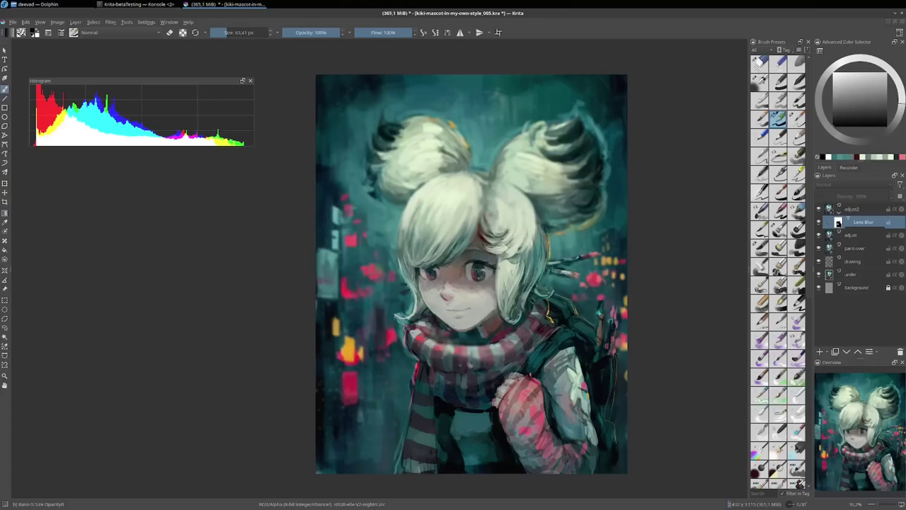
key(bracketright)
key(bracketright)
key(bracketright)
key(bracketright)
key(bracketright)
key(bracketright)
key(bracketleft)
key(bracketleft)
key(bracketleft)
key(bracketleft)
key(bracketleft)
key(bracketright)
key(bracketright)
key(bracketright)
key(bracketright)
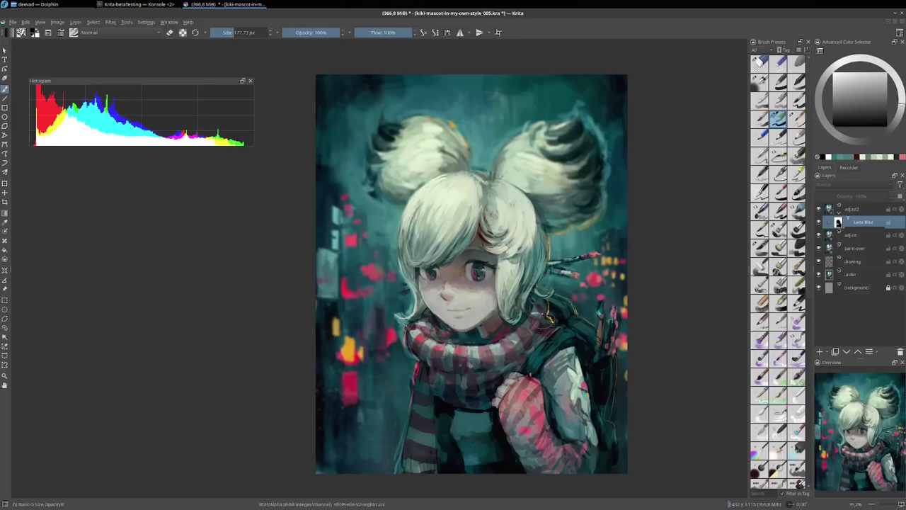
key(bracketright)
key(bracketright)
key(bracketright)
key(bracketleft)
key(bracketleft)
key(bracketleft)
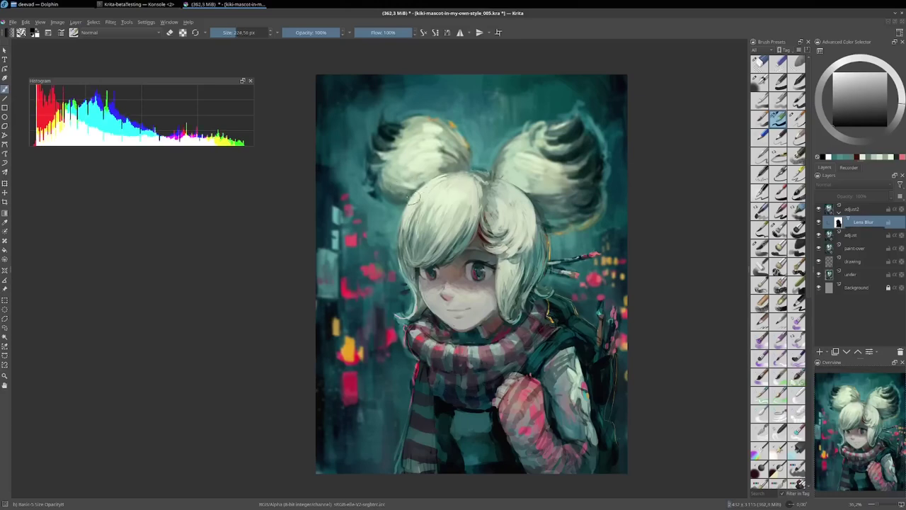
key(bracketleft)
key(bracketleft)
key(bracketleft)
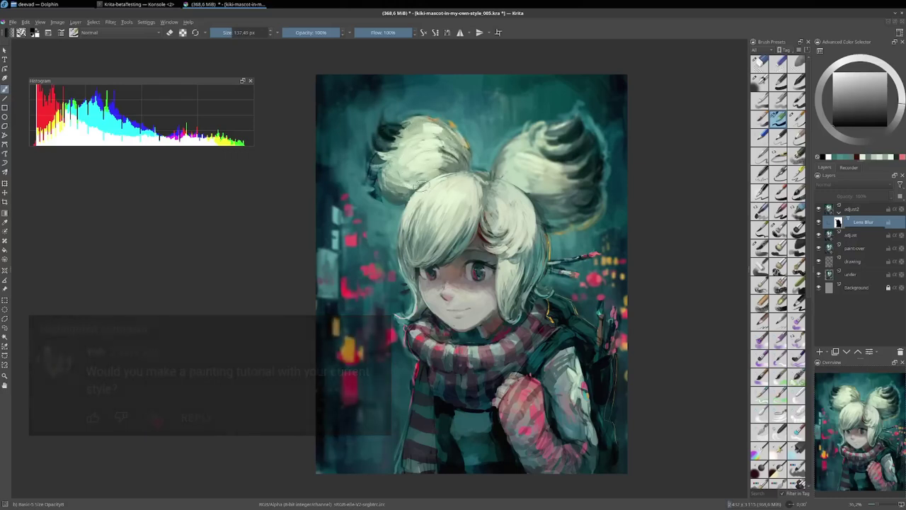
Unblur a broader area, then tint the nose tip pink with Airbrush Soft at about 172 px.
drag(422, 185, 390, 339)
click(759, 82)
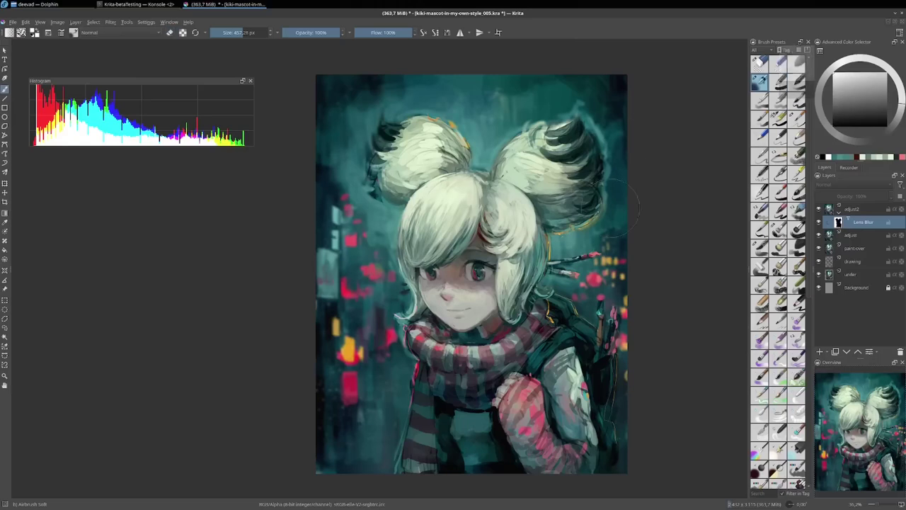
key([)
key([)
key([)
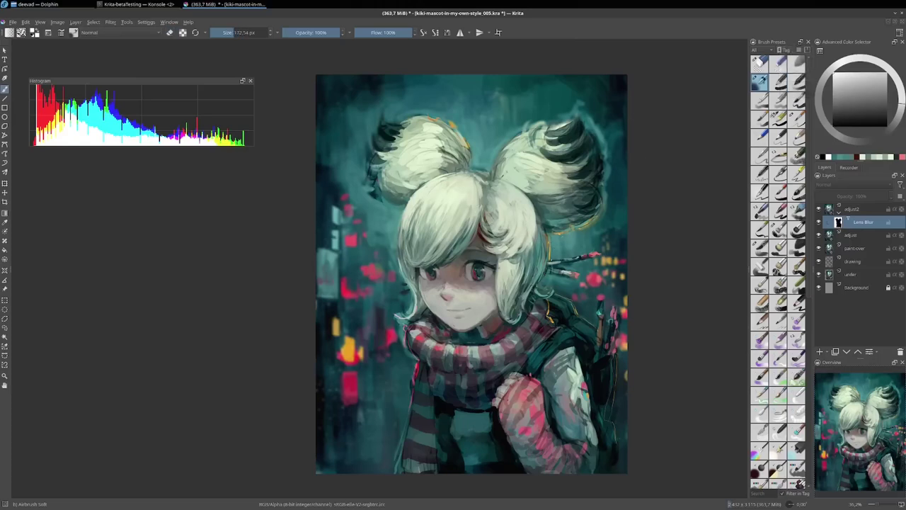
scroll(544, 272, up, 1)
scroll(544, 273, up, 1)
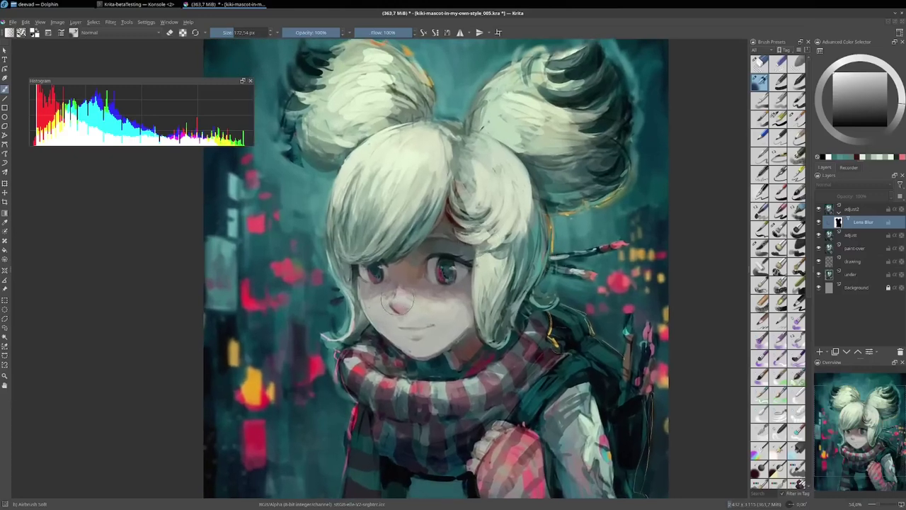
drag(398, 301, 401, 309)
key(bracketleft)
key(bracketleft)
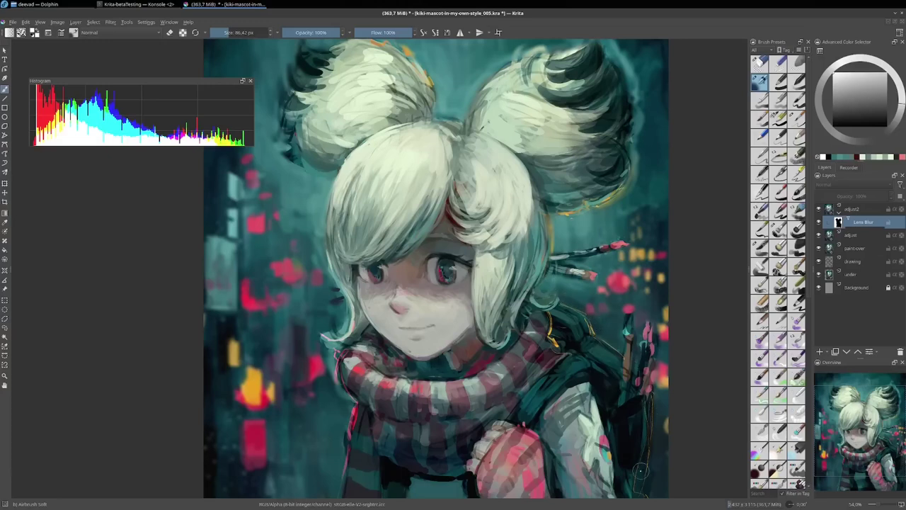
Pan to the lower scarf and arm, then zoom in and out to review the whole painting.
drag(641, 464, 609, 376)
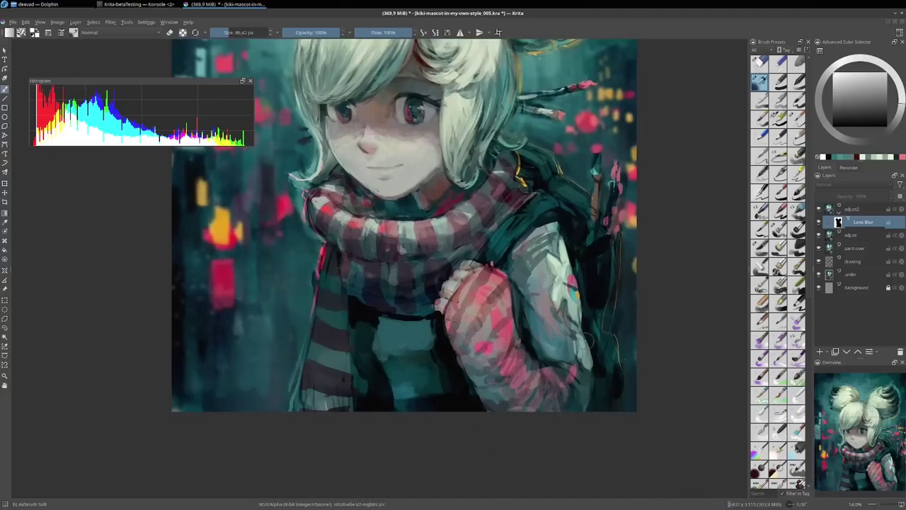
key(bracketright)
key(bracketright)
key(bracketright)
key(minus)
key(minus)
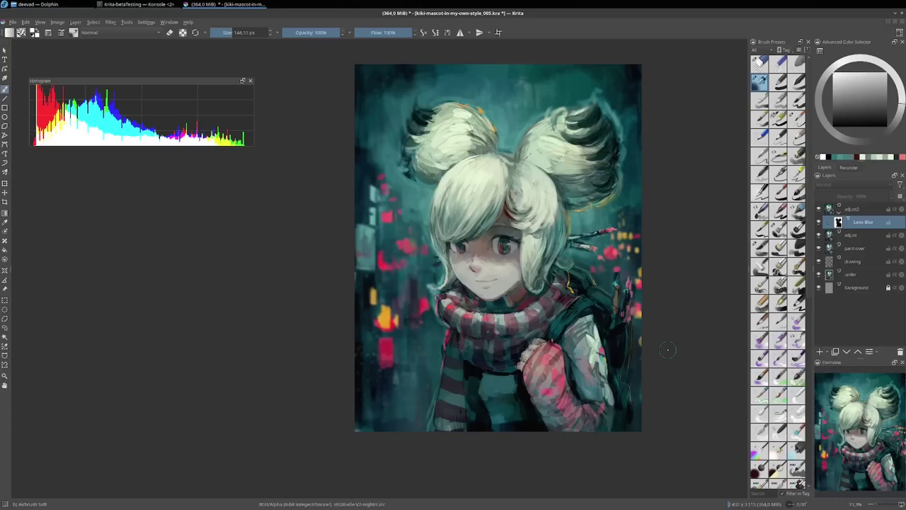
scroll(630, 297, up, 2)
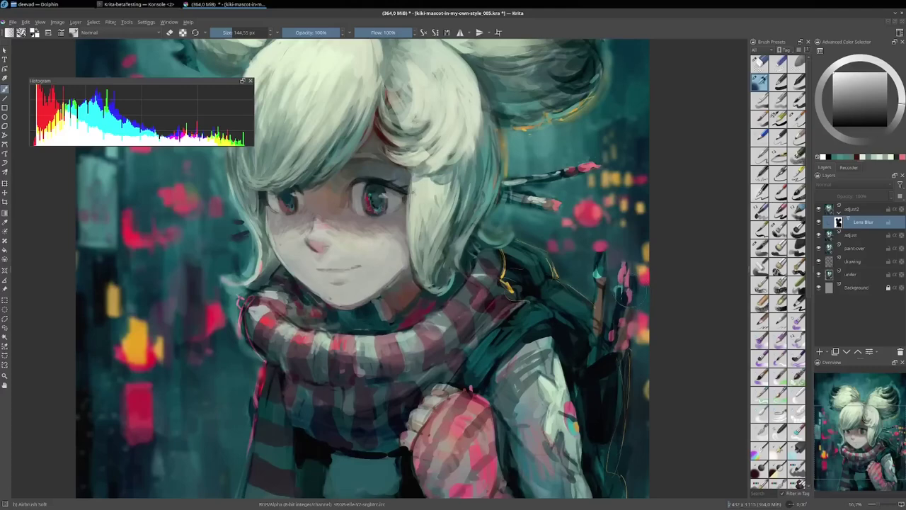
scroll(595, 313, down, 1)
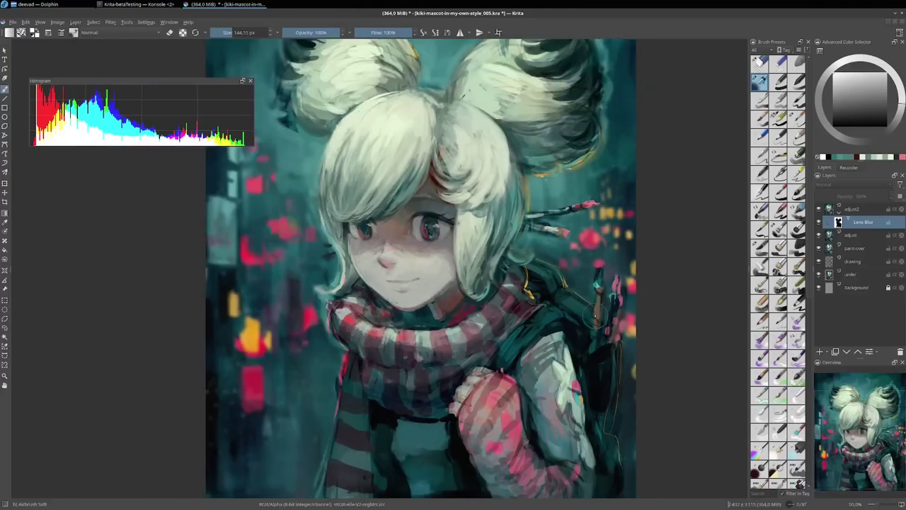
scroll(432, 292, up, 1)
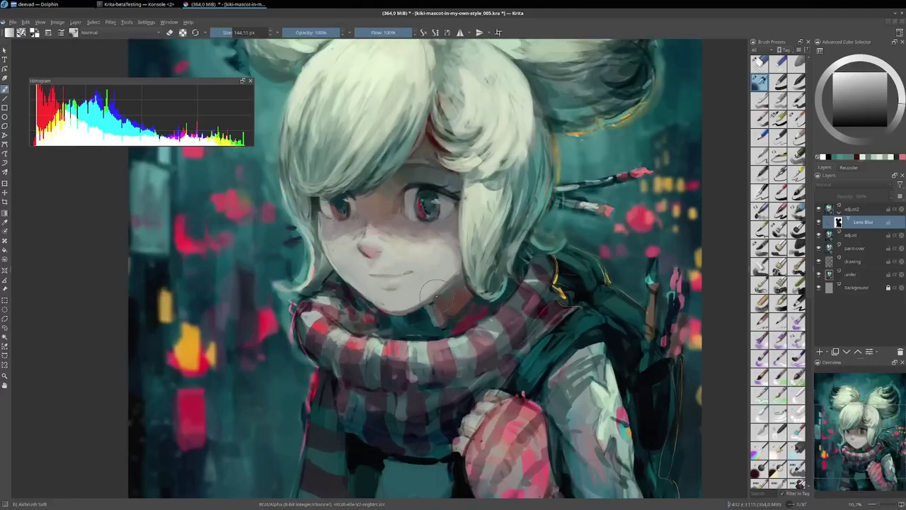
scroll(432, 290, up, 1)
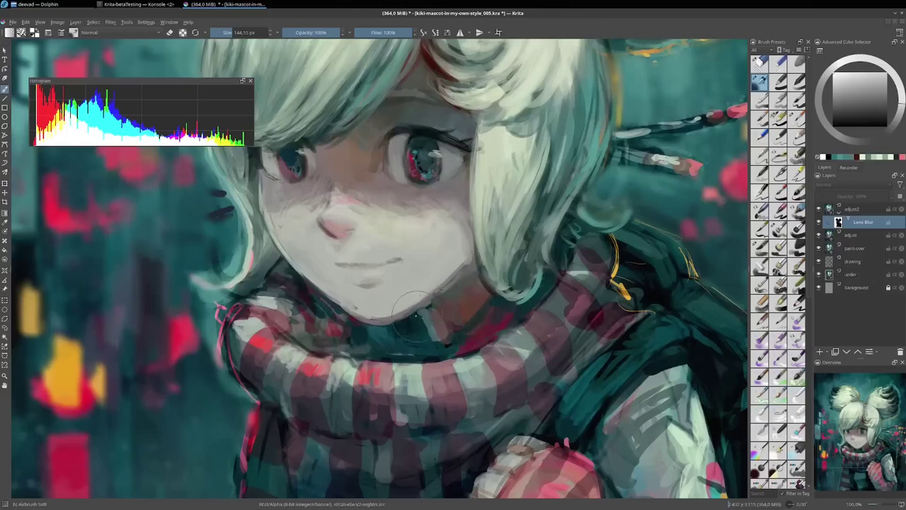
scroll(436, 296, down, 1)
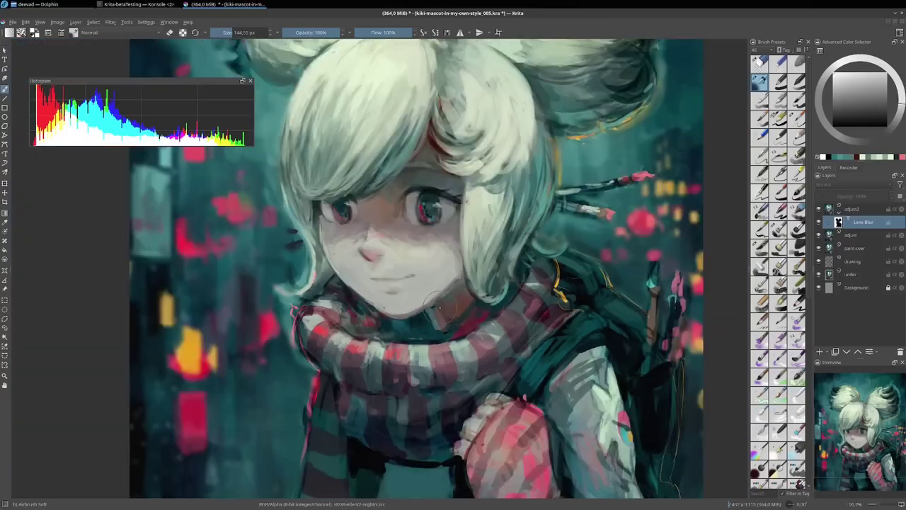
scroll(437, 301, down, 1)
scroll(438, 298, up, 2)
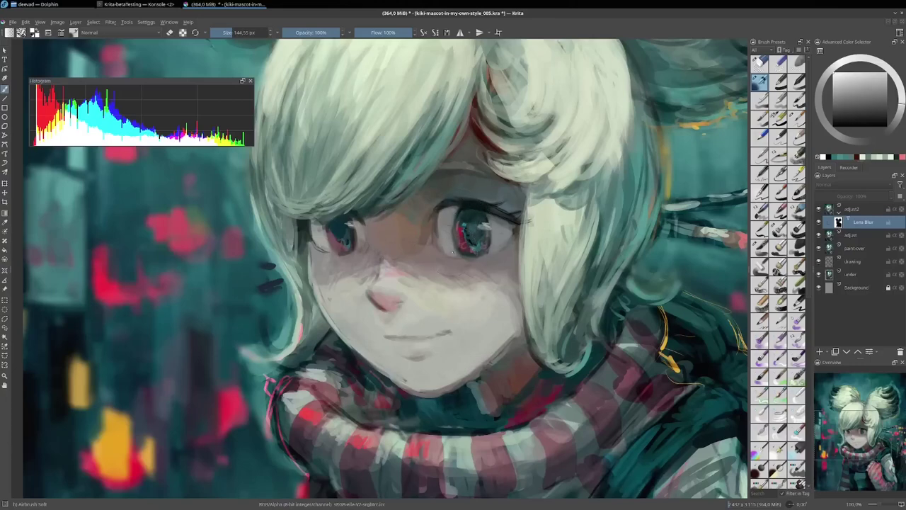
scroll(453, 255, down, 1)
scroll(453, 255, down, 1)
scroll(495, 297, down, 1)
key(slash)
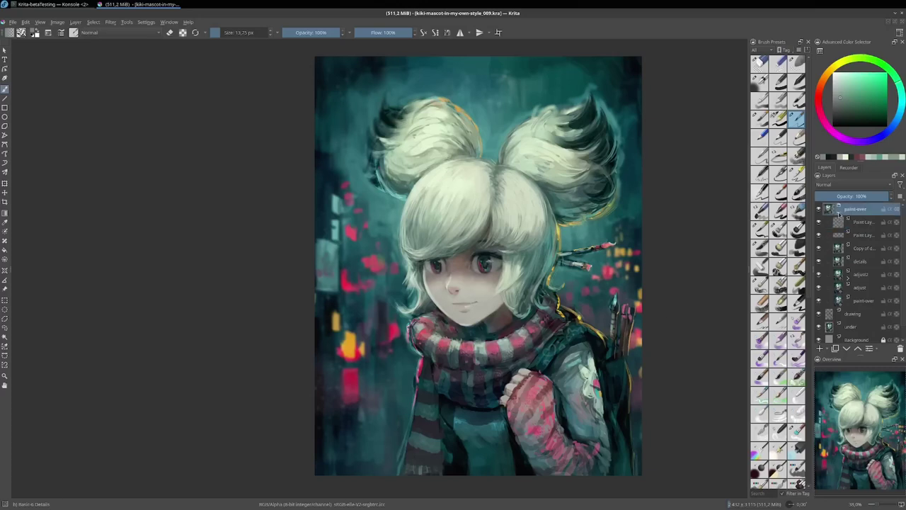
Merge the paint-over group into a single layer and rename it 'paint-over'.
right_click(850, 213)
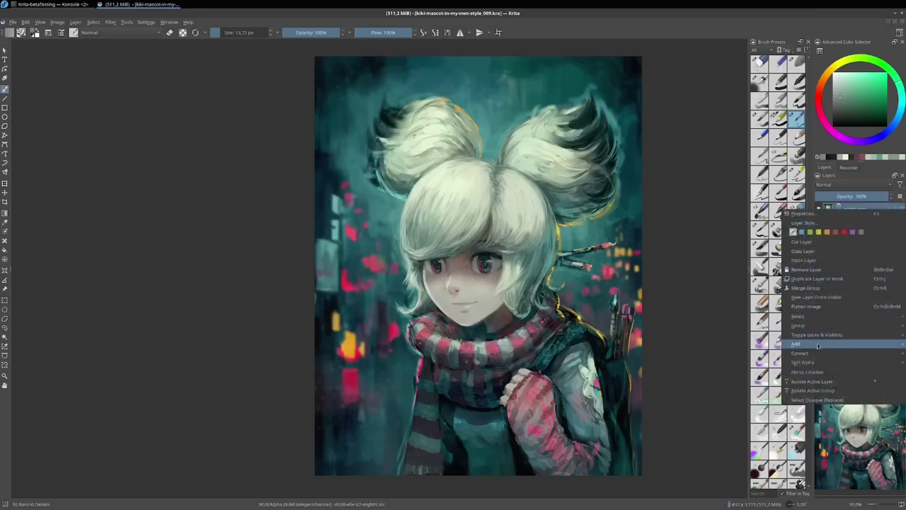
mouse_move(800, 353)
click(747, 353)
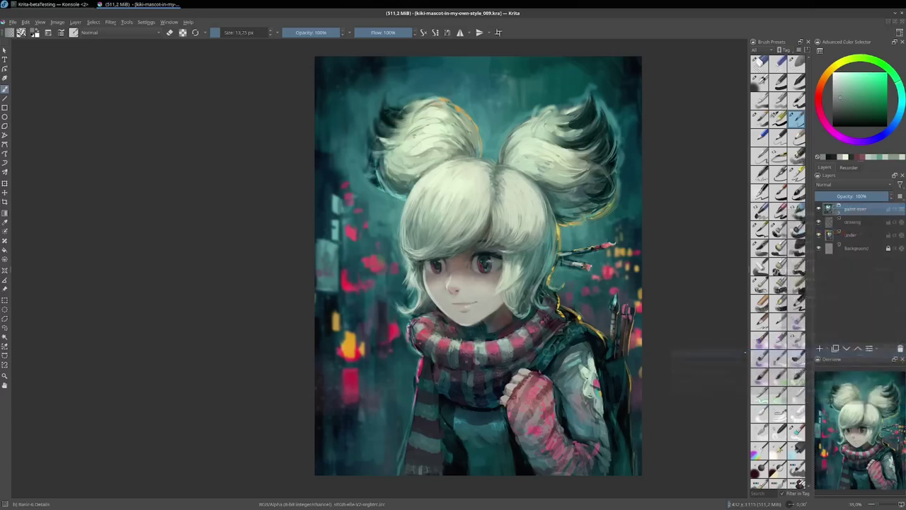
double_click(863, 210)
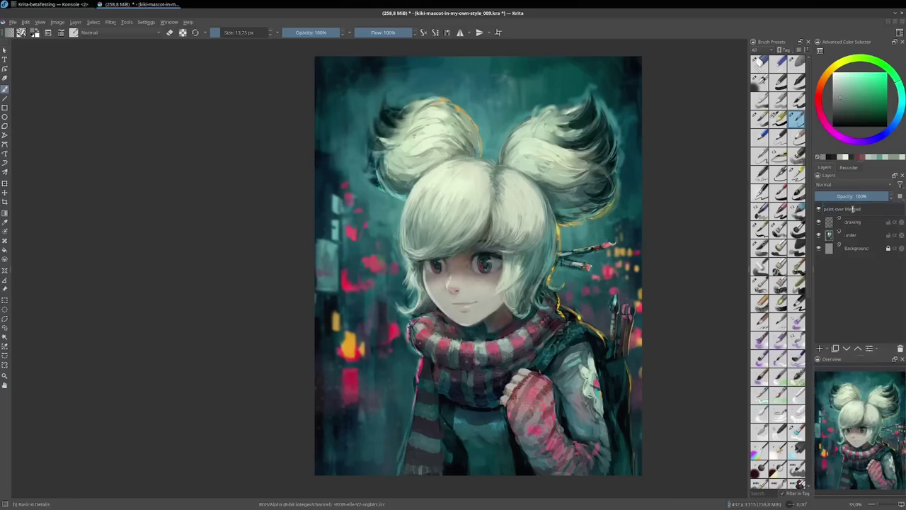
drag(846, 210, 885, 208)
key(BackSpace)
key(Return)
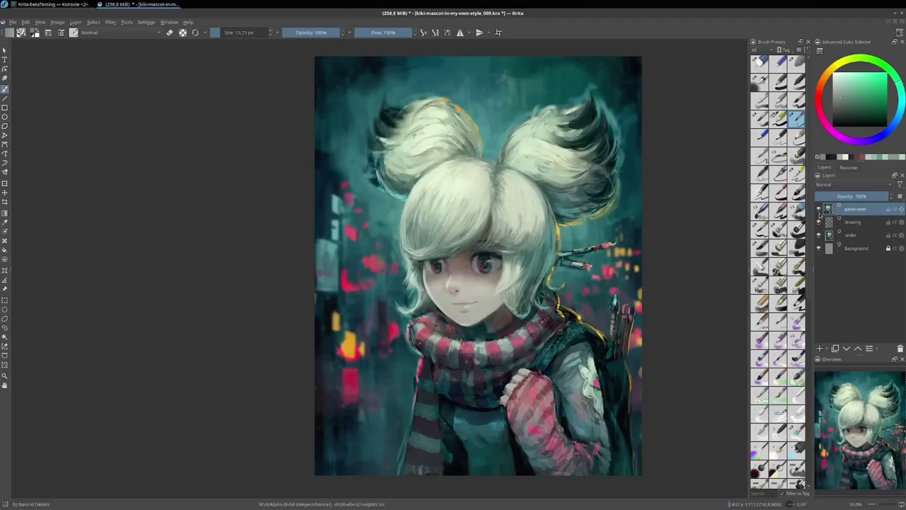
Toggle the paint-over and underpainting layers off and back on to compare with the sketch.
click(819, 210)
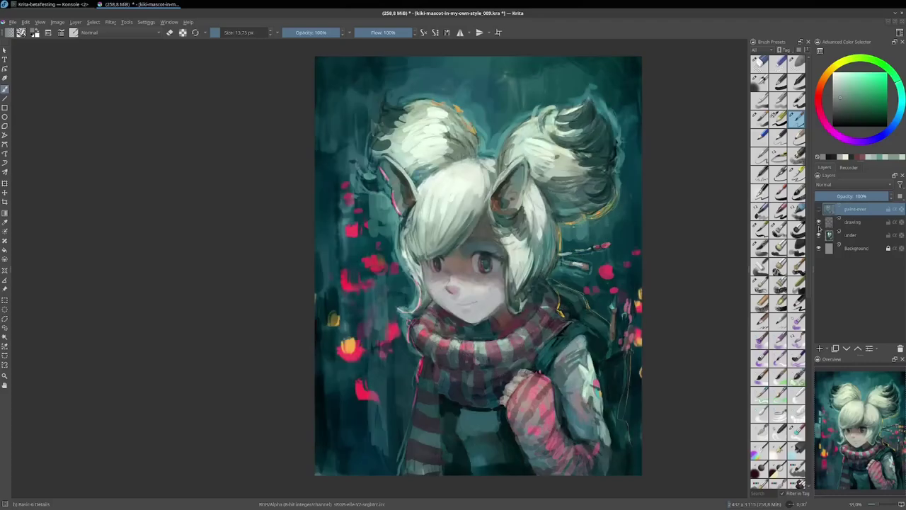
click(819, 235)
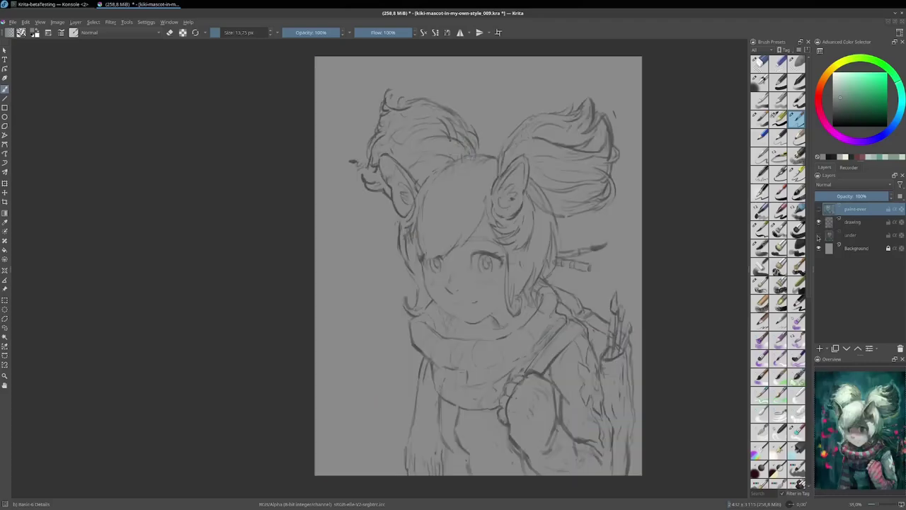
click(819, 235)
click(820, 209)
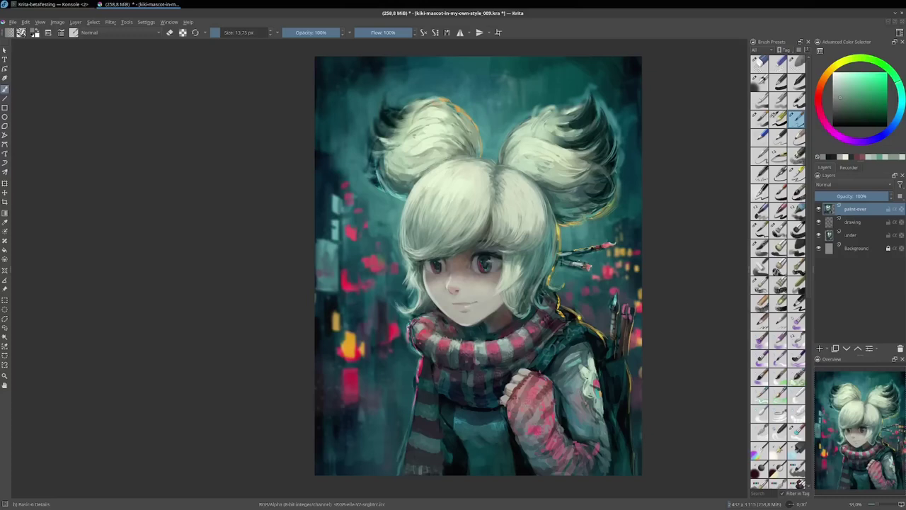
Trim all layers to the image size from the Image menu.
click(57, 22)
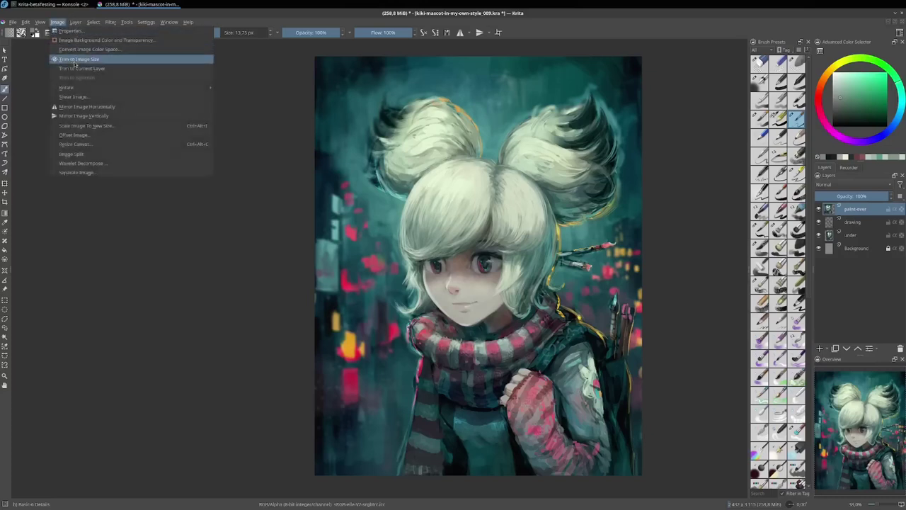
click(76, 60)
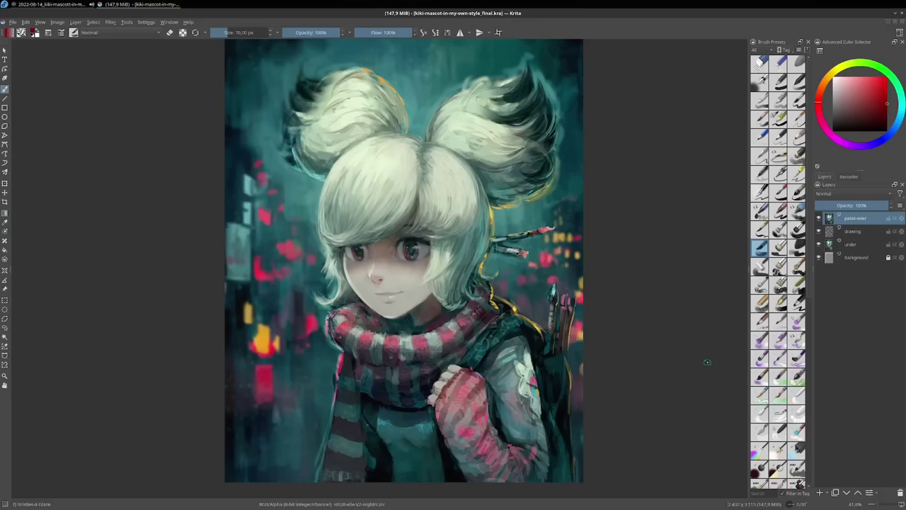
Duplicate the paint-over layer into a new Group 1 and pick a fine detail brush.
click(835, 494)
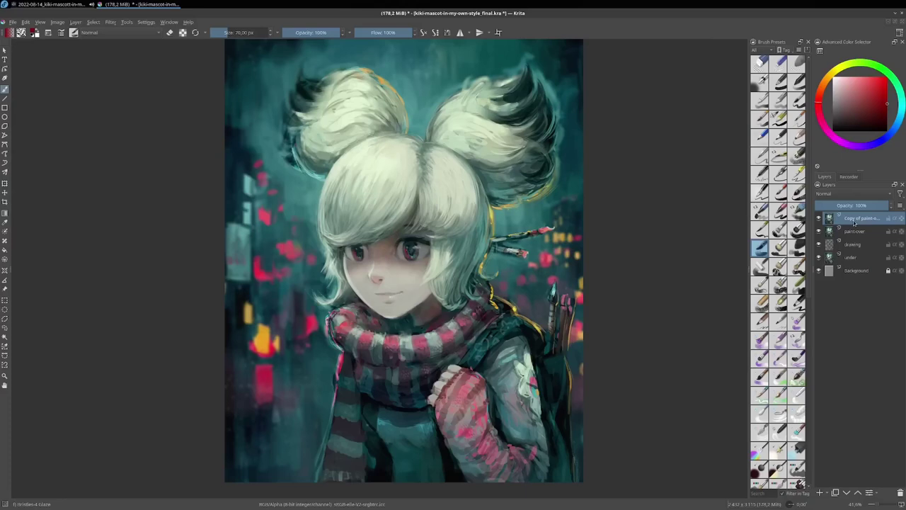
key(ctrl+g)
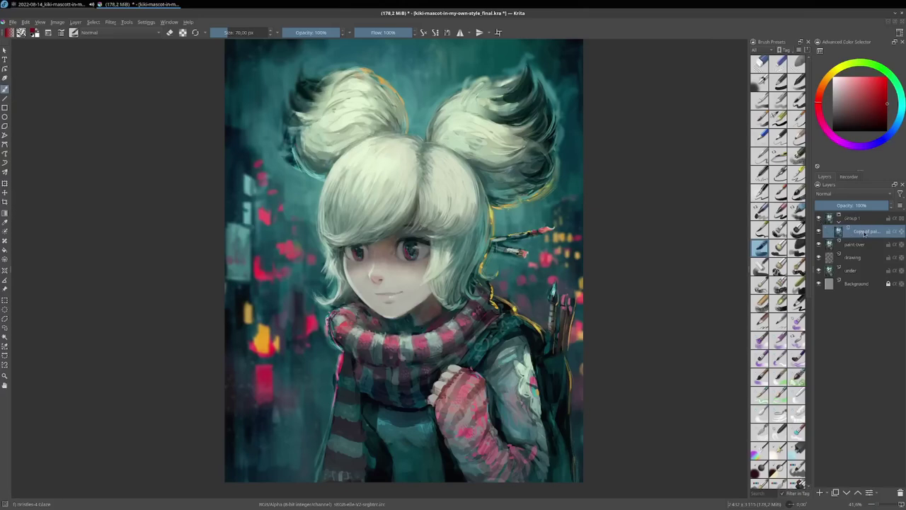
click(797, 173)
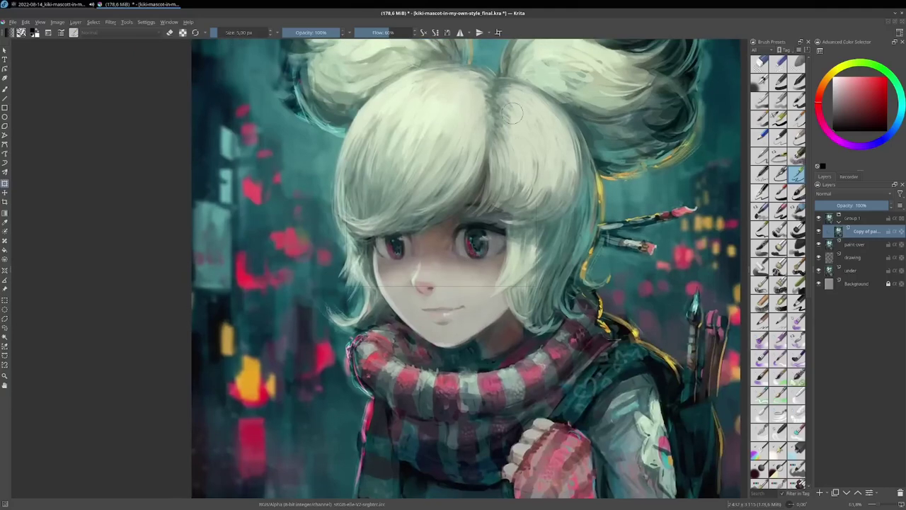
scroll(287, 261, up, 2)
scroll(523, 298, down, 3)
key(m)
scroll(523, 299, up, 2)
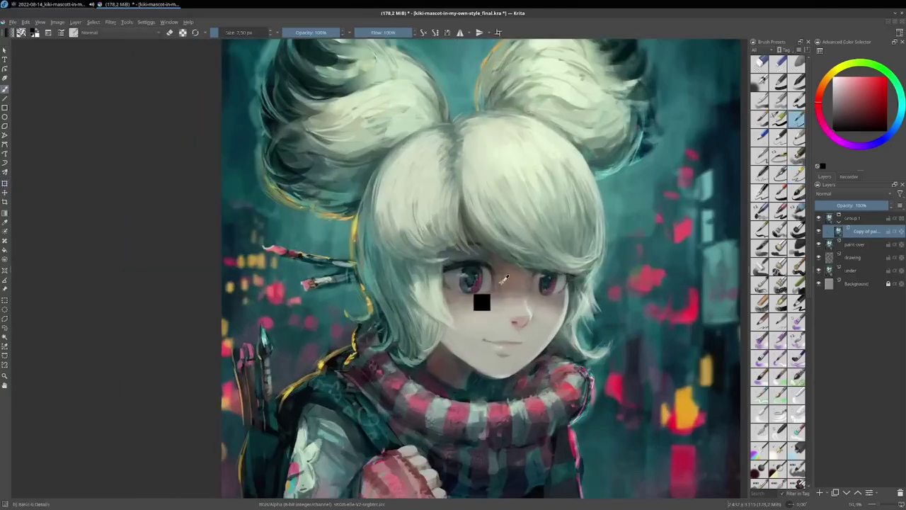
Try a dark teal stroke across the forehead hair with a smaller brush, then undo it.
ctrl+click(482, 301)
scroll(531, 311, up, 1)
key(bracketleft)
key(bracketleft)
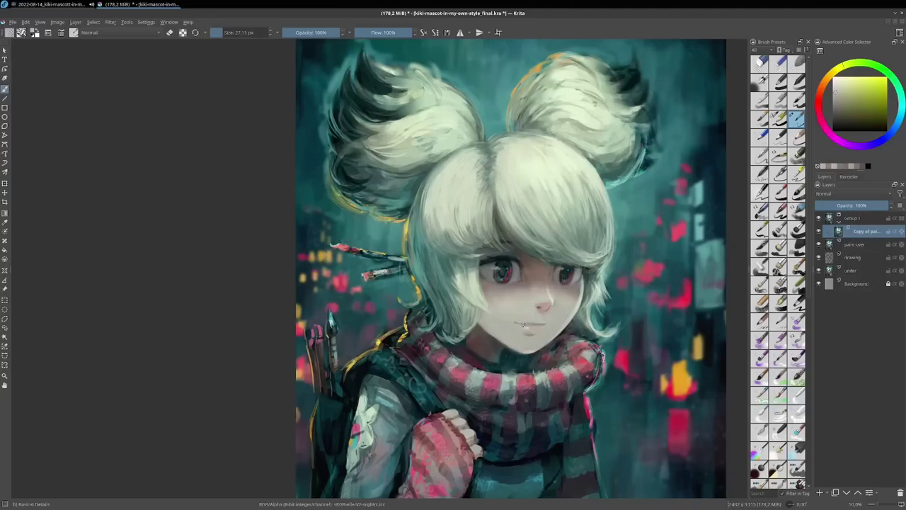
ctrl+click(514, 320)
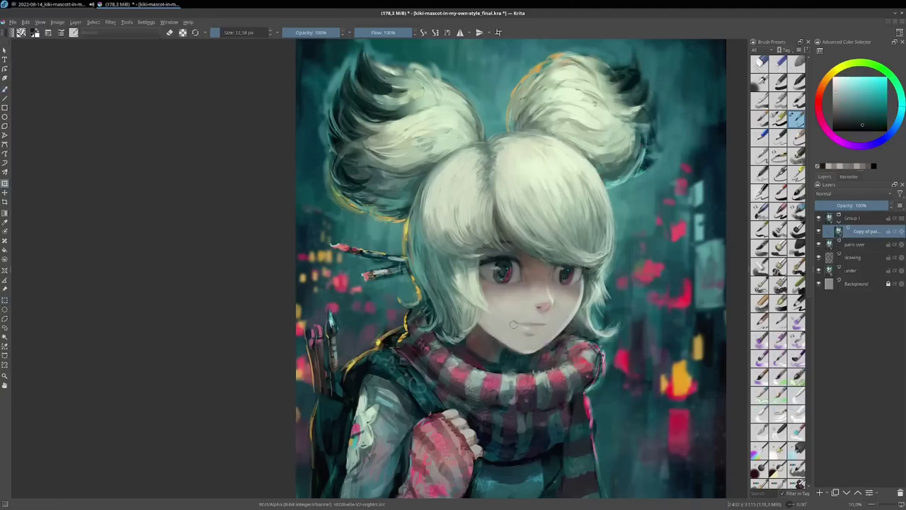
key(m)
scroll(551, 374, down, 1)
key(slash)
key(e)
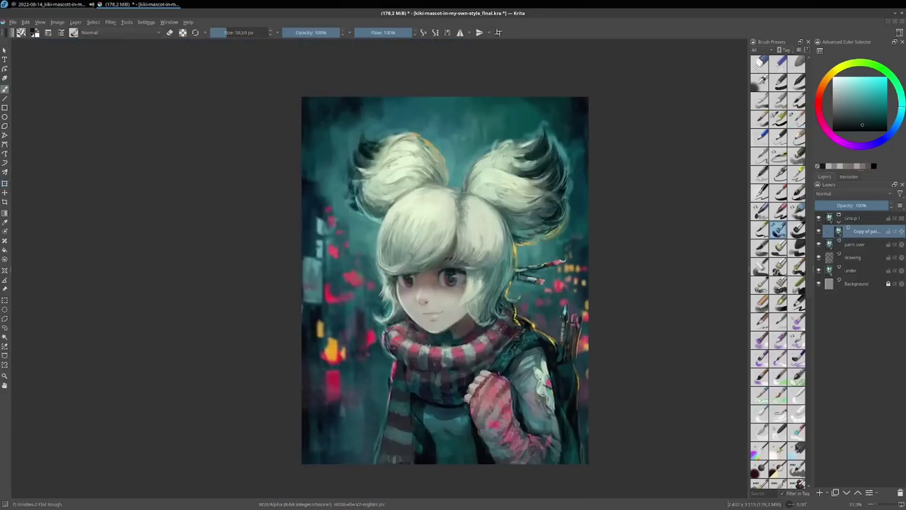
key(e)
drag(432, 196, 409, 270)
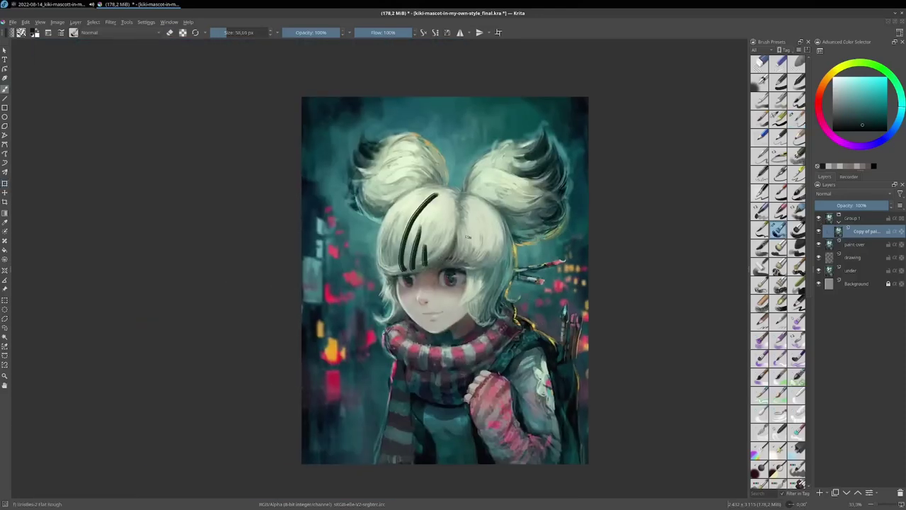
key(ctrl+z)
Duplicate the copied paint-over layer again and save an incremental _final_001 version.
scroll(506, 216, up, 3)
key(ctrl+j)
key(e)
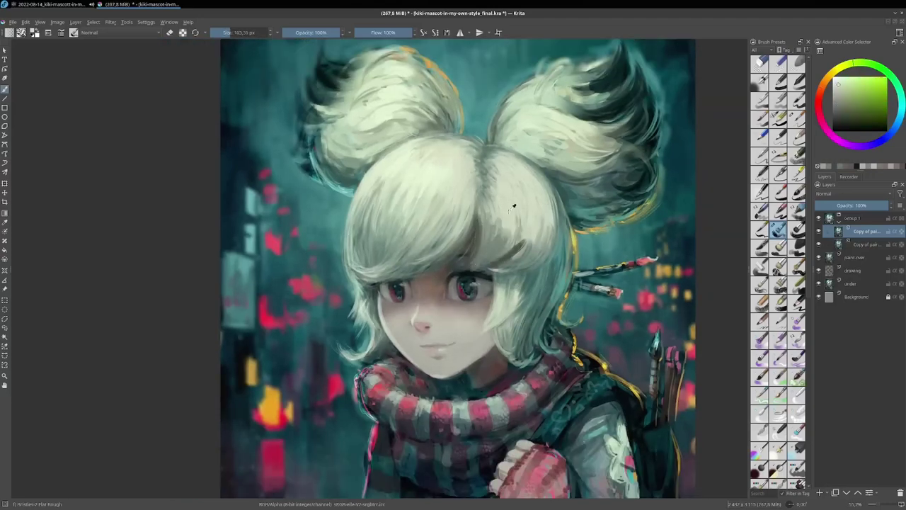
scroll(506, 216, down, 3)
key(e)
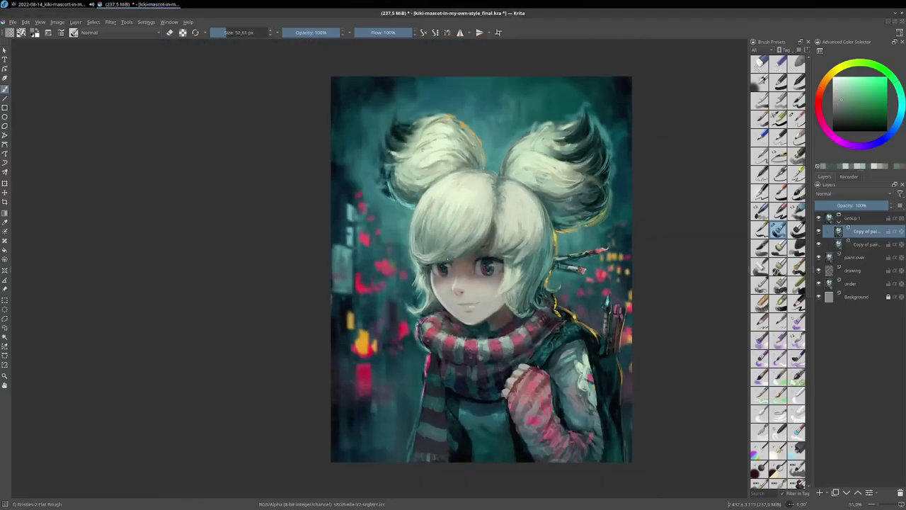
ctrl+click(450, 255)
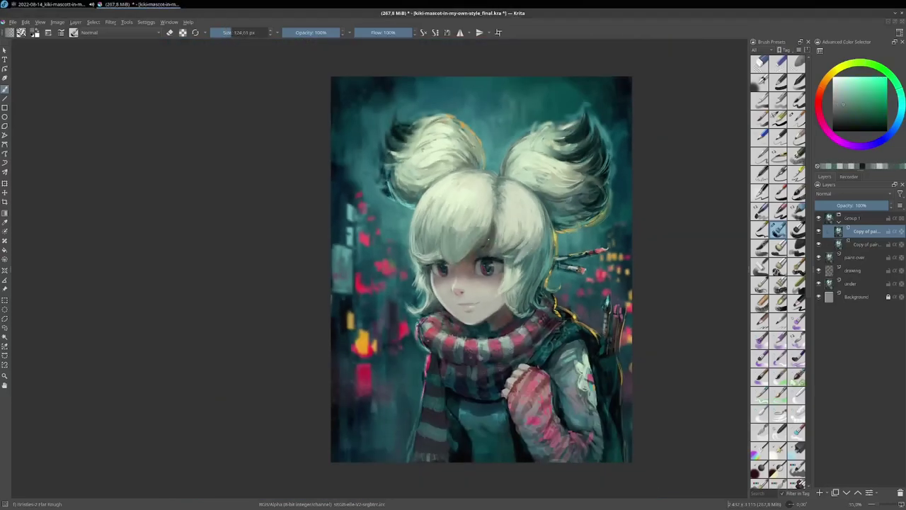
key(slash)
ctrl+click(462, 236)
key(ctrl+alt+s)
Repaint the face and the hair above the eyes with sampled skin and teal-grey colours.
ctrl+click(484, 280)
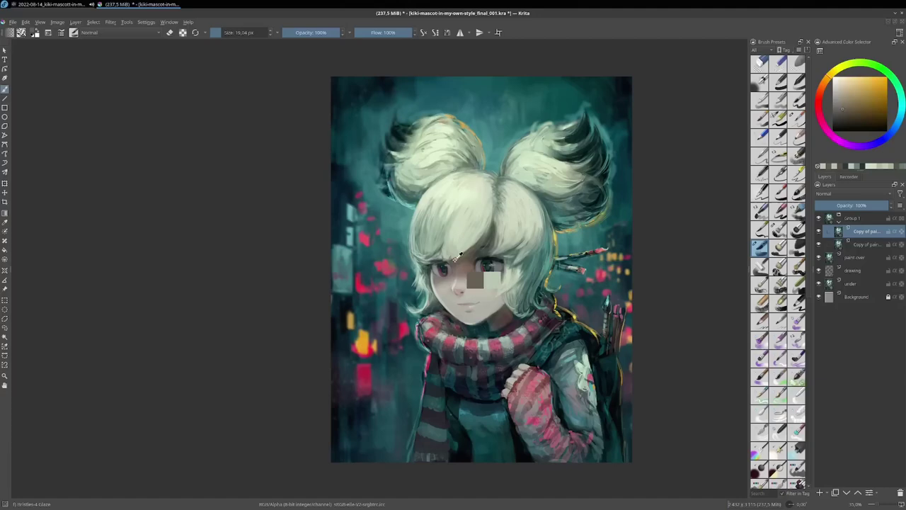
mouse_move(488, 220)
mouse_down()
mouse_move(439, 255)
mouse_move(425, 248)
mouse_up()
ctrl+click(420, 294)
ctrl+click(446, 241)
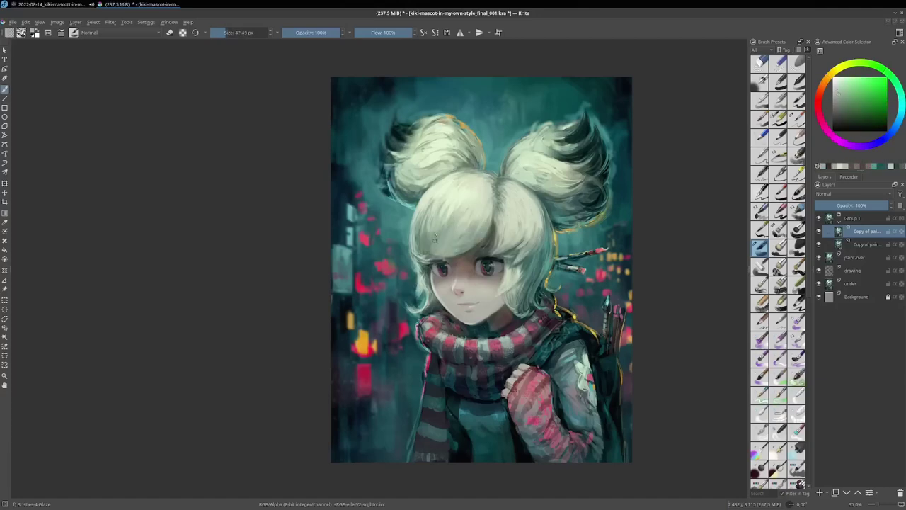
ctrl+click(436, 241)
drag(421, 212, 449, 242)
Refine the face and hair strokes, mirroring the view to check proportions.
scroll(449, 242, up, 3)
scroll(449, 241, down, 1)
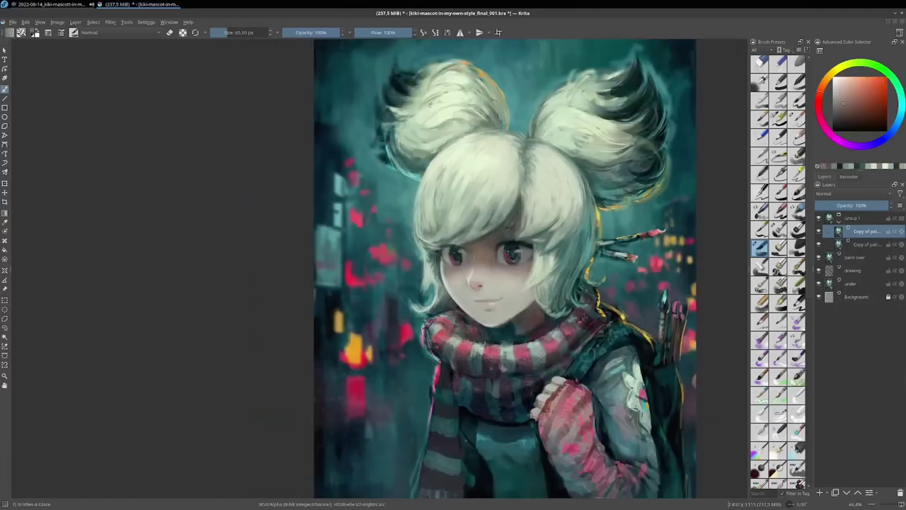
ctrl+click(547, 188)
drag(519, 163, 459, 164)
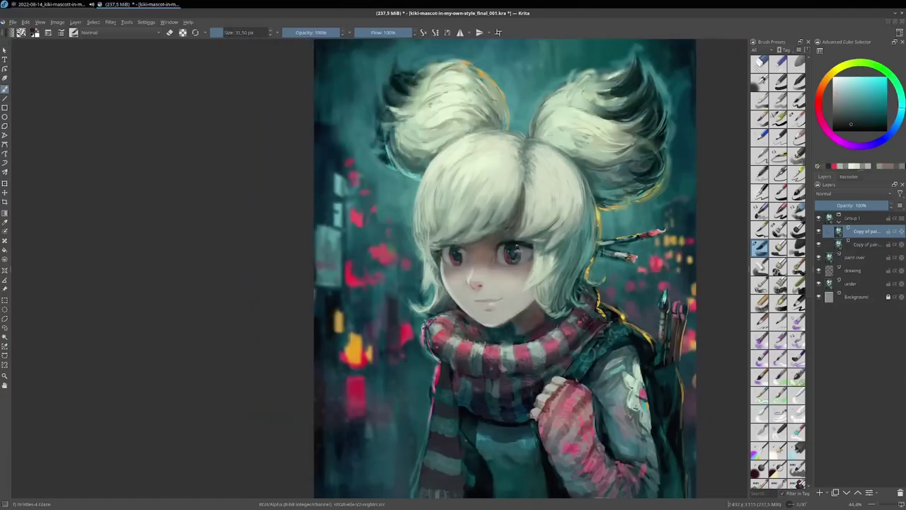
key(m)
scroll(527, 255, down, 1)
key(slash)
Repaint the front hair with pale cyan strokes using the rough flat brush.
ctrl+click(567, 241)
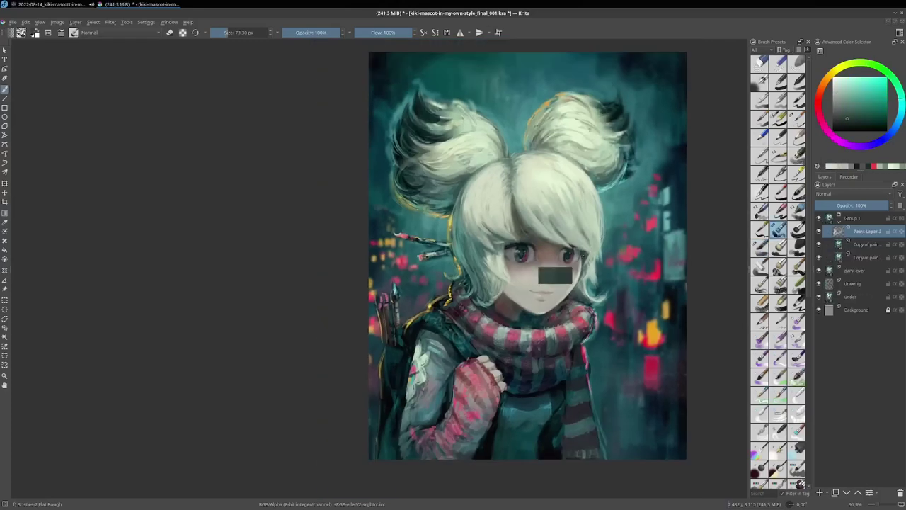
key(Insert)
drag(524, 226, 559, 238)
ctrl+click(520, 212)
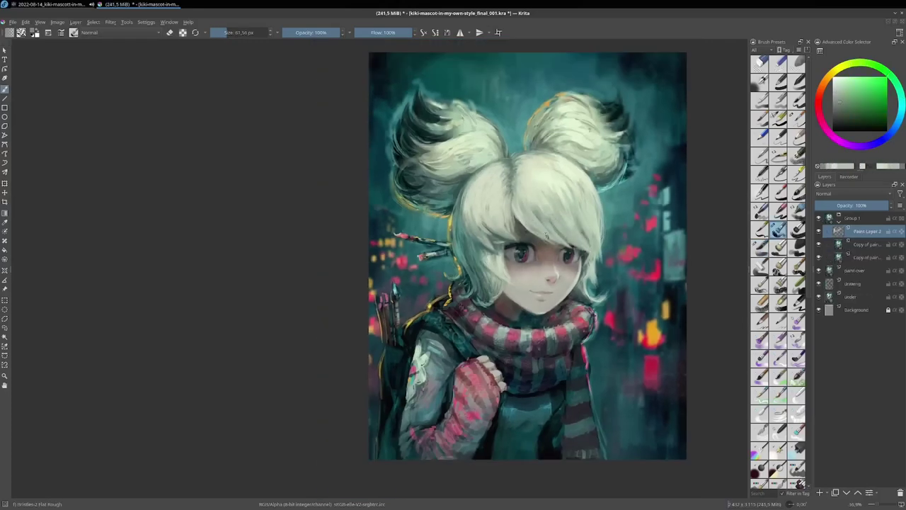
drag(510, 213, 488, 212)
drag(584, 205, 604, 225)
key(m)
scroll(454, 254, up, 2)
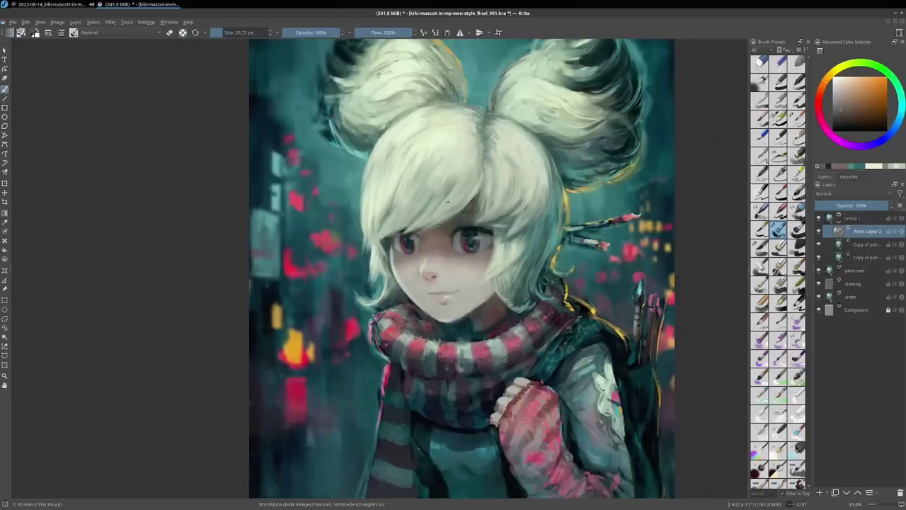
scroll(454, 255, down, 1)
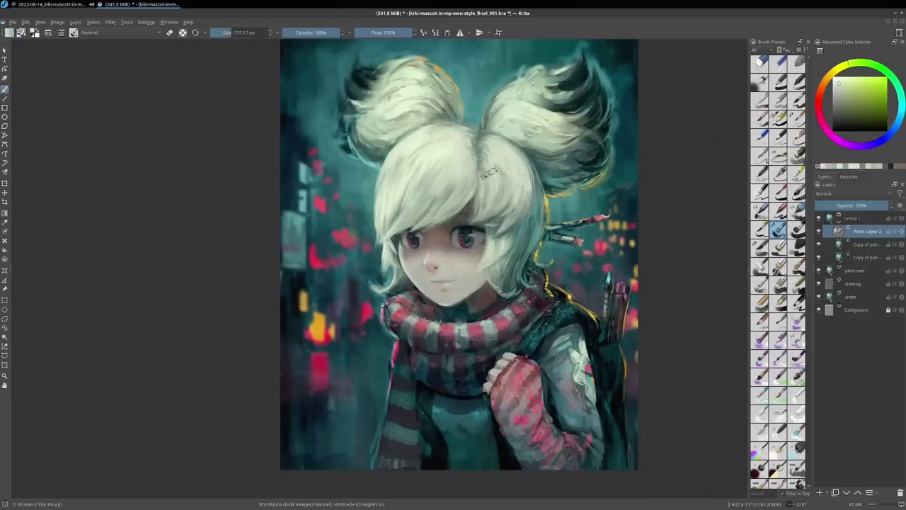
Mirror the view to check the hair and switch between eraser, detail and rough flat brushes.
key(m)
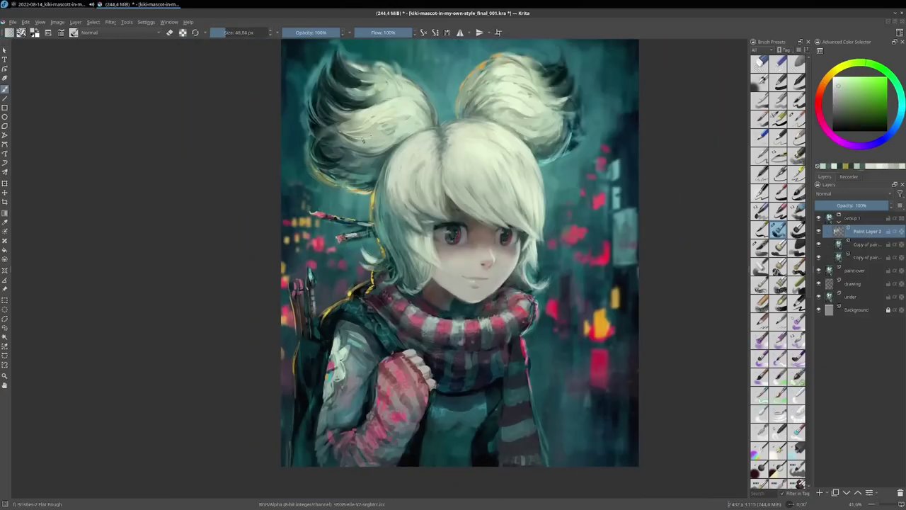
key(m)
scroll(461, 255, down, 2)
scroll(499, 248, up, 2)
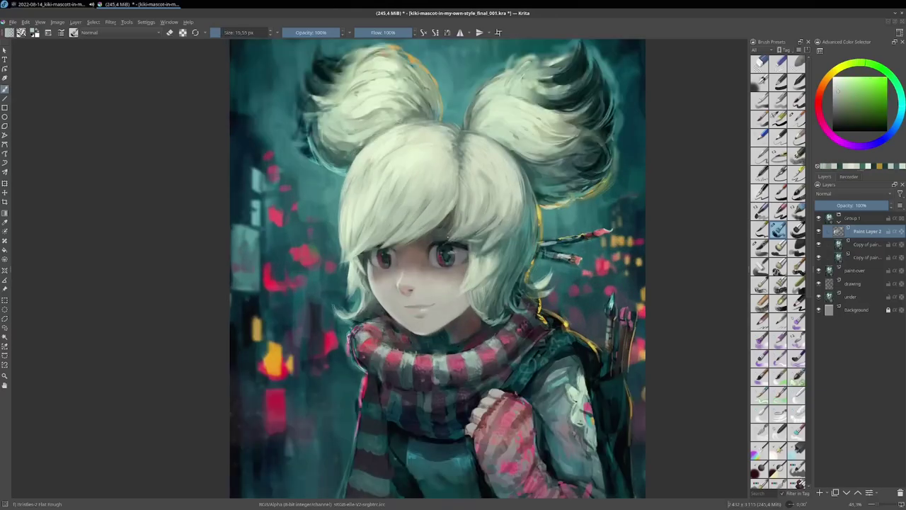
key(e)
scroll(457, 337, down, 2)
key(/)
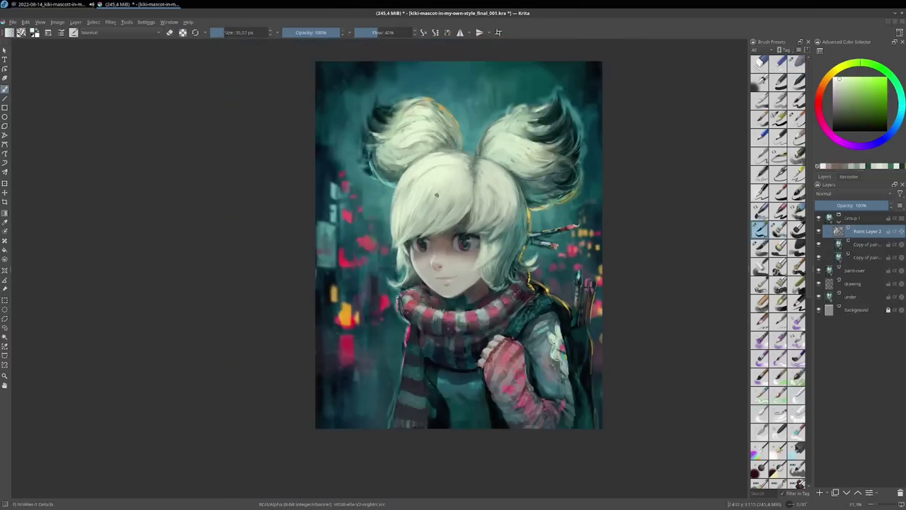
key(.)
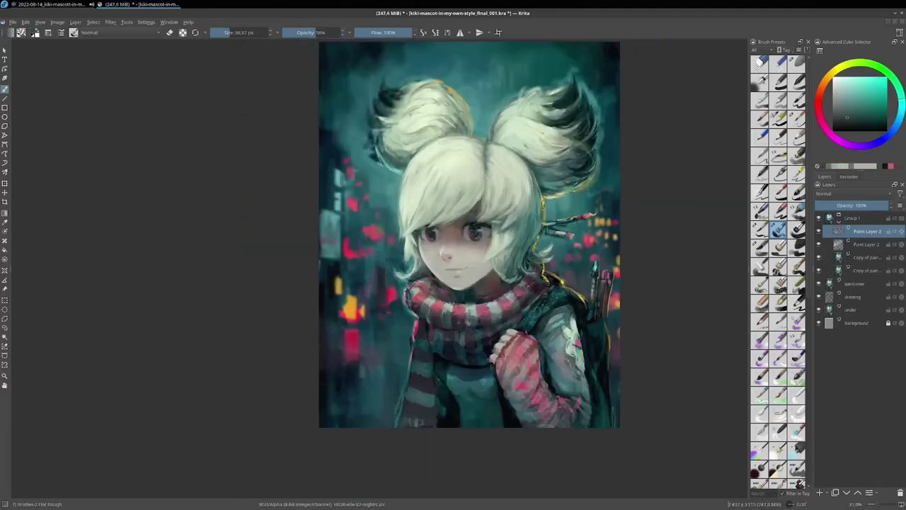
Create a Projection layer from the visible picture and check it under the Transform tool.
key(ctrl+t)
right_click(457, 233)
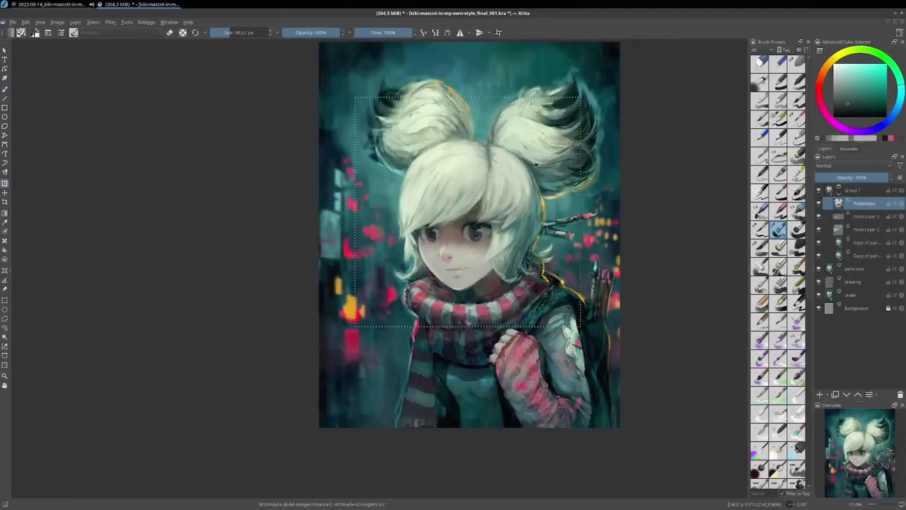
key(m)
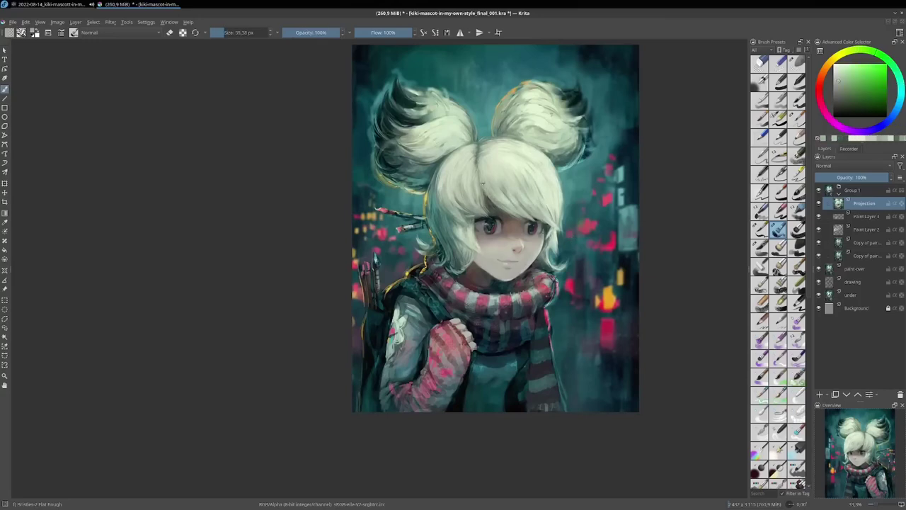
key(m)
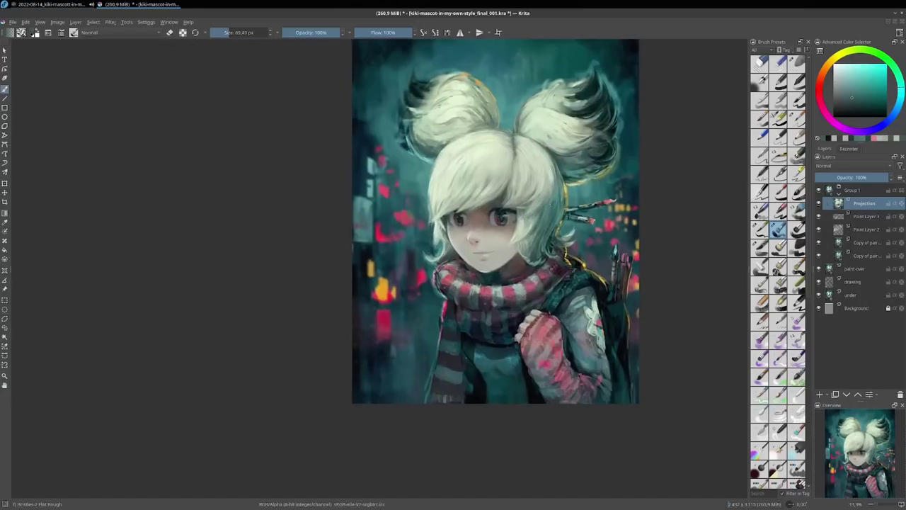